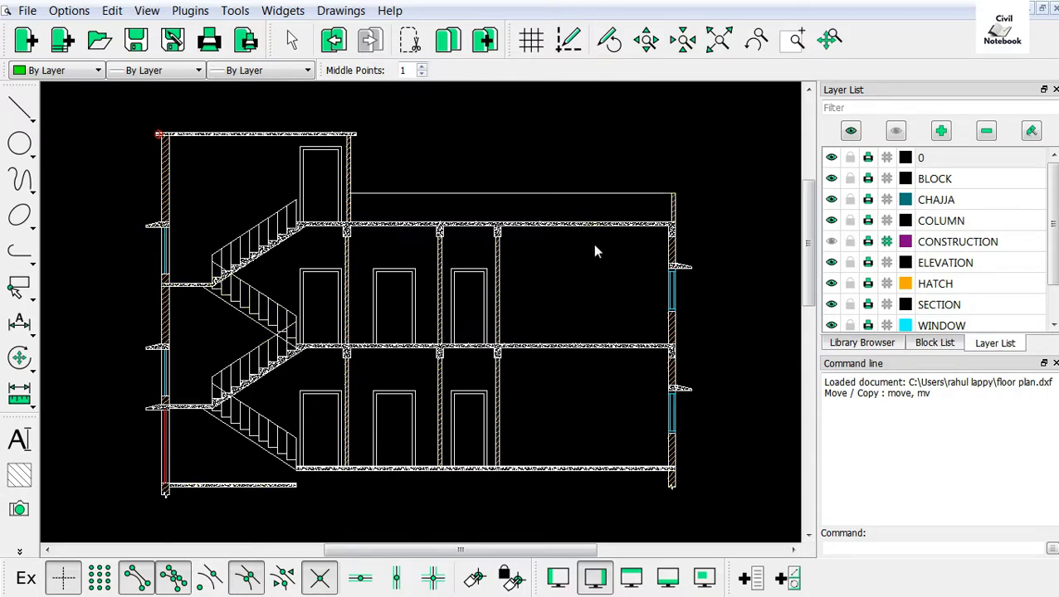
Zoom in and out around the building section to inspect the drawing
scroll(676, 216, "up", 3)
scroll(666, 221, "up", 2)
scroll(614, 246, "up", 1)
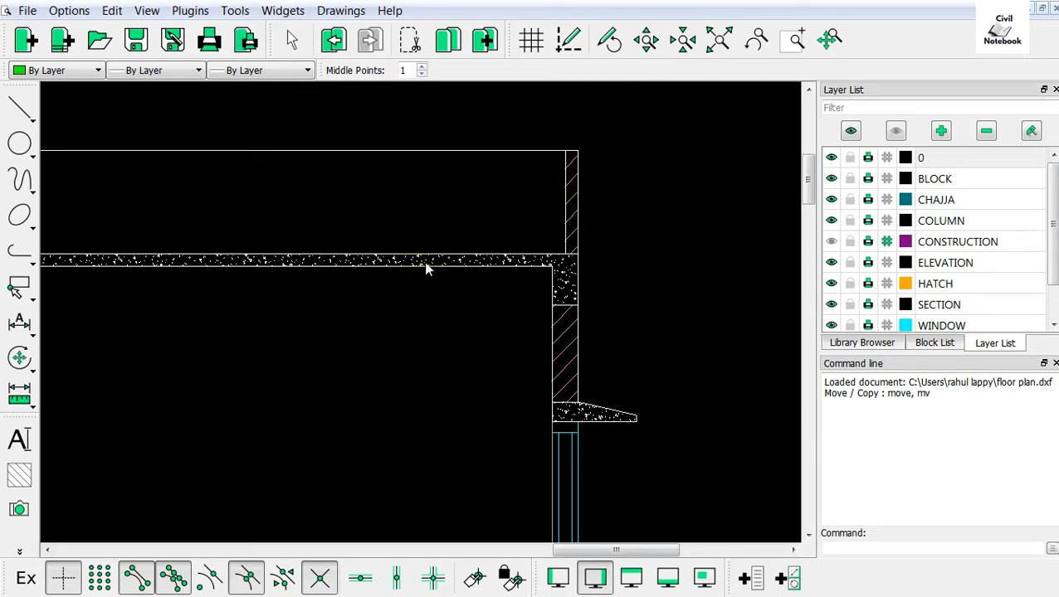
scroll(719, 280, "down", 3)
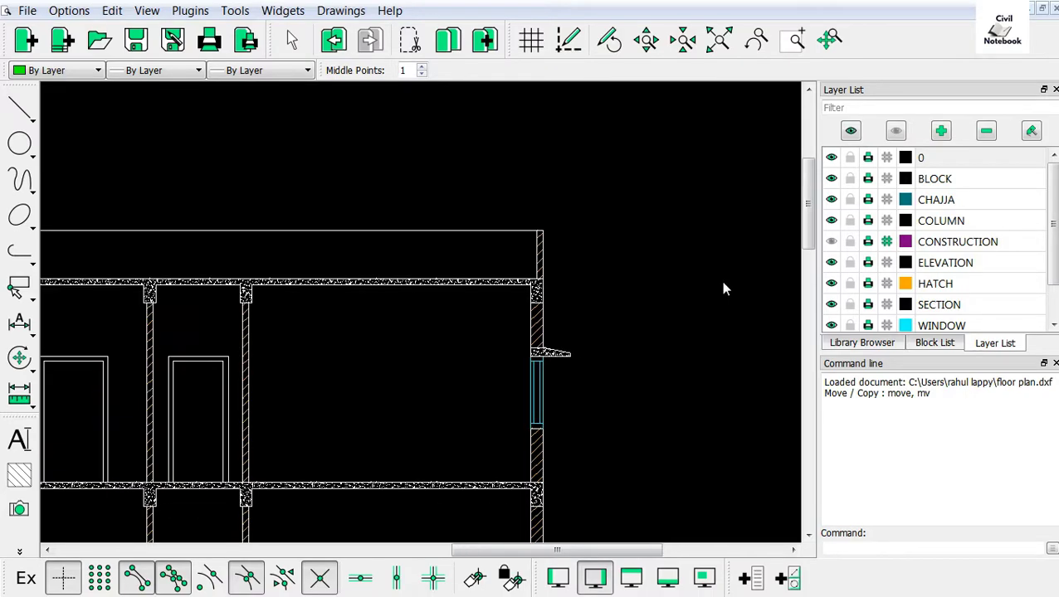
scroll(719, 281, "down", 3)
scroll(494, 333, "down", 2)
scroll(194, 324, "up", 2)
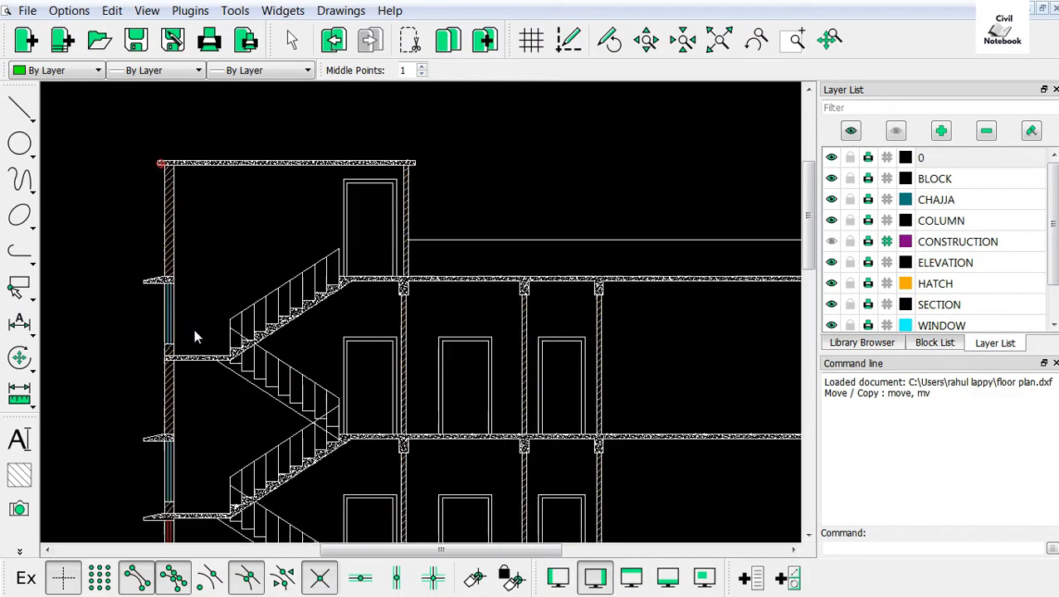
scroll(199, 337, "up", 2)
scroll(288, 359, "up", 2)
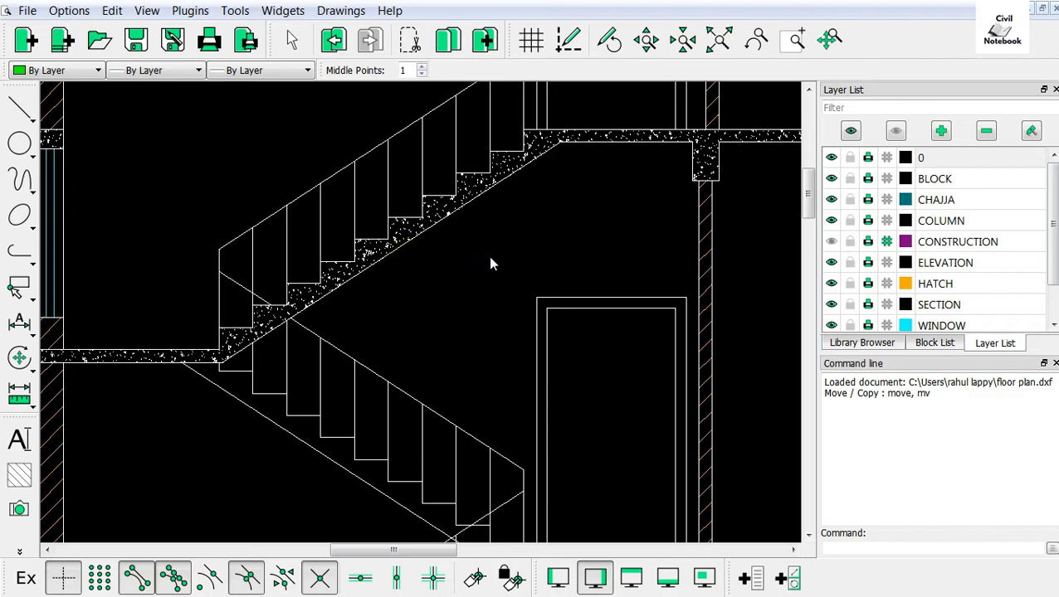
scroll(506, 282, "down", 2)
scroll(297, 290, "down", 2)
scroll(526, 277, "down", 1)
scroll(448, 284, "down", 1)
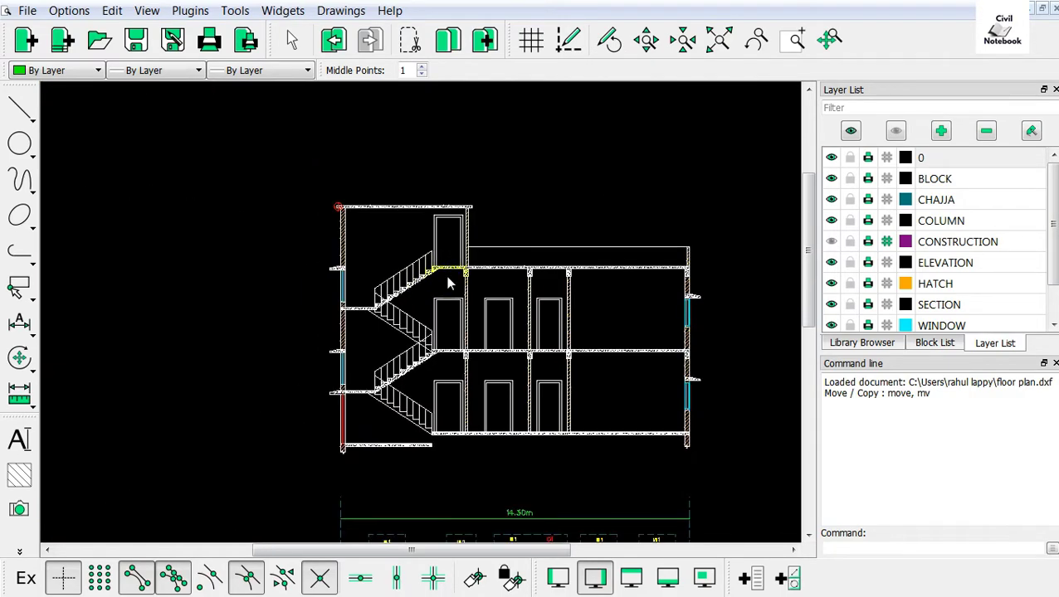
scroll(622, 379, "up", 1)
scroll(425, 404, "up", 1)
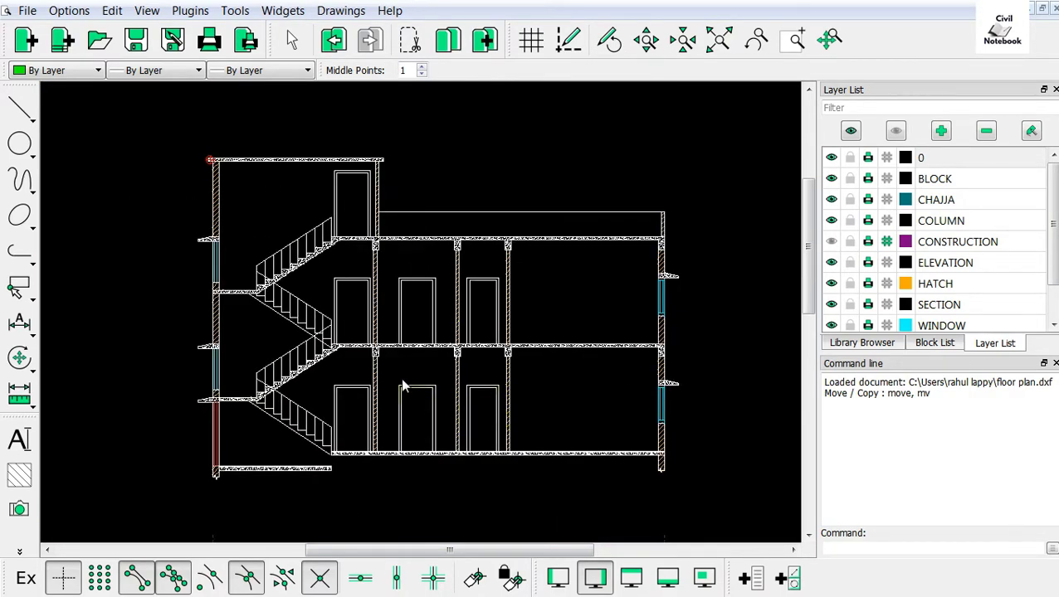
Look through the dimension types and drawing tools lists without choosing anything
left_click(29, 332)
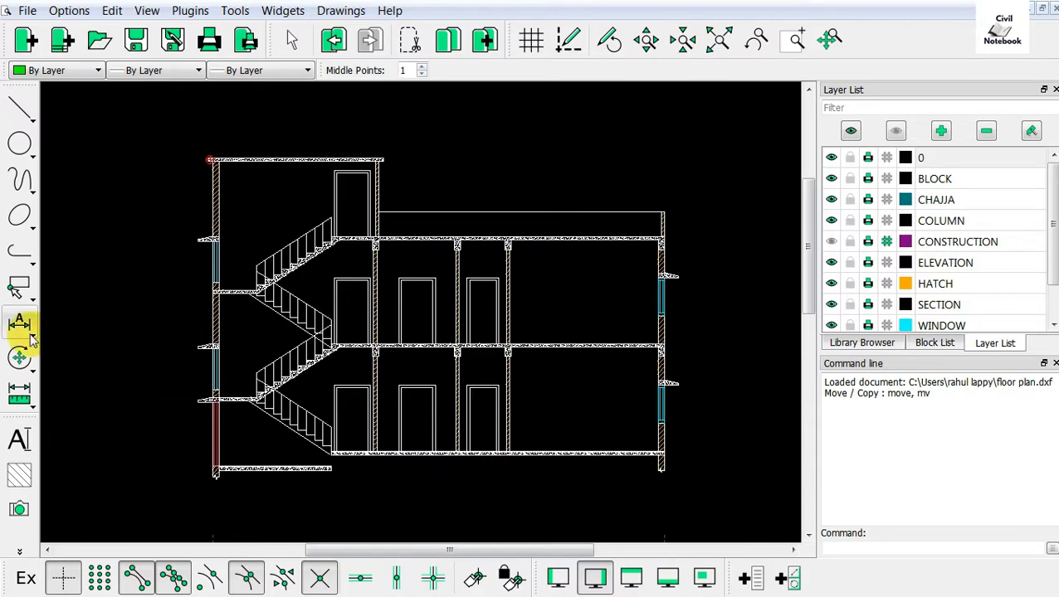
left_click(20, 324)
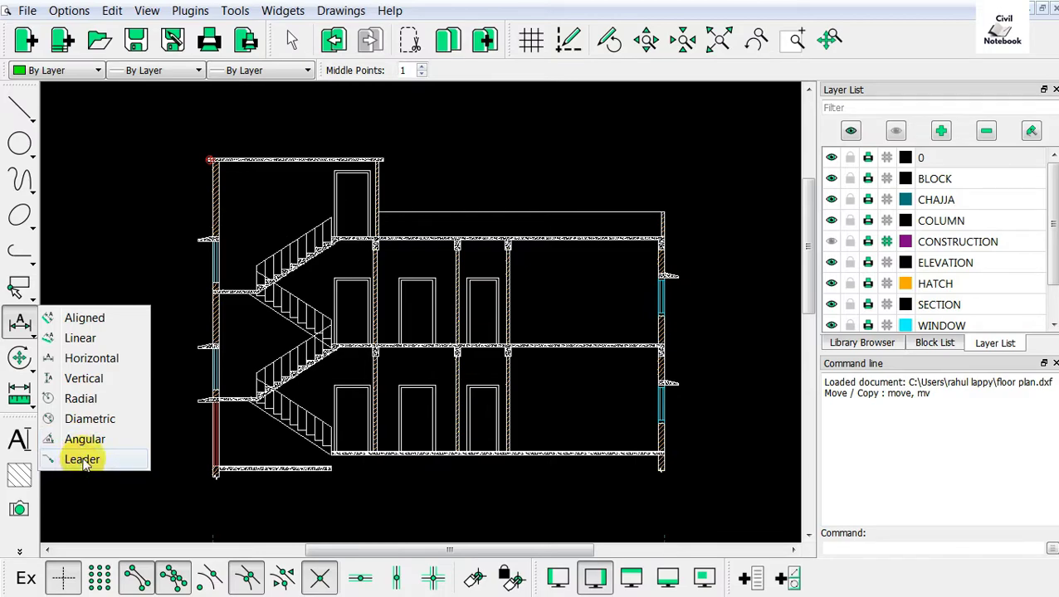
left_click(150, 236)
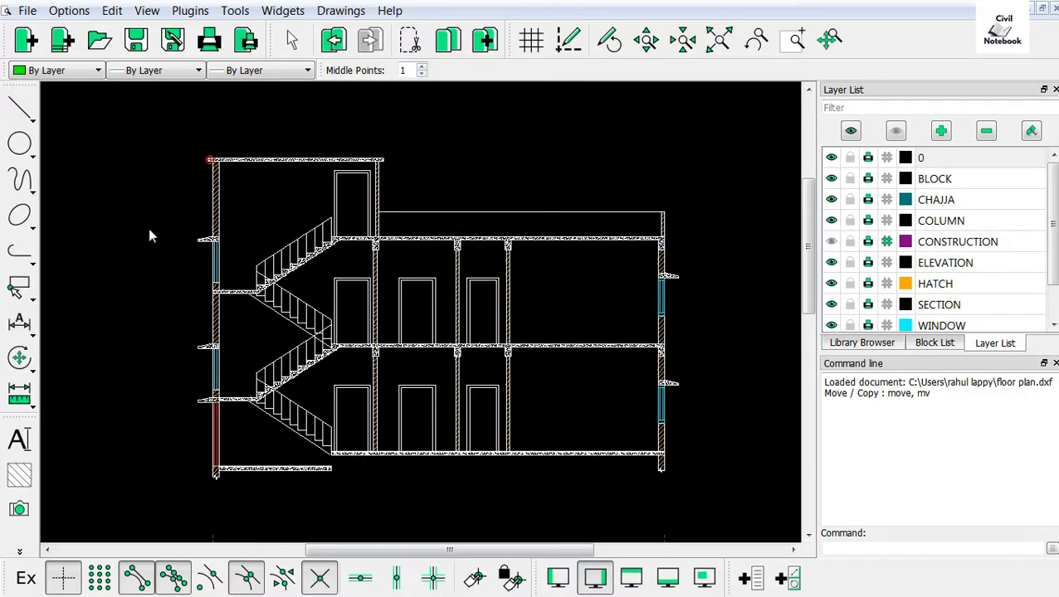
left_click(235, 9)
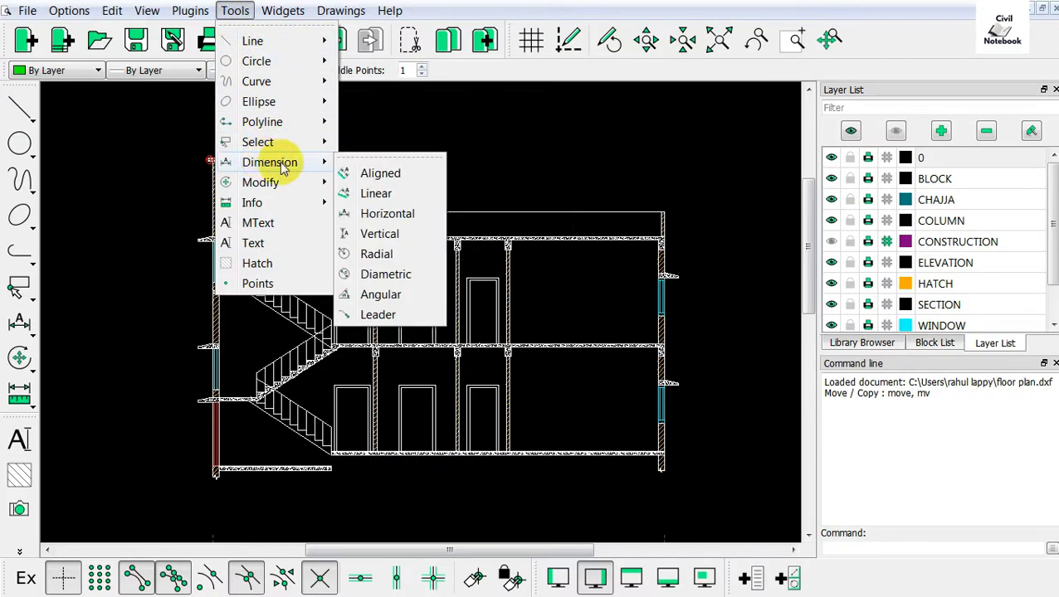
mouse_move(270, 161)
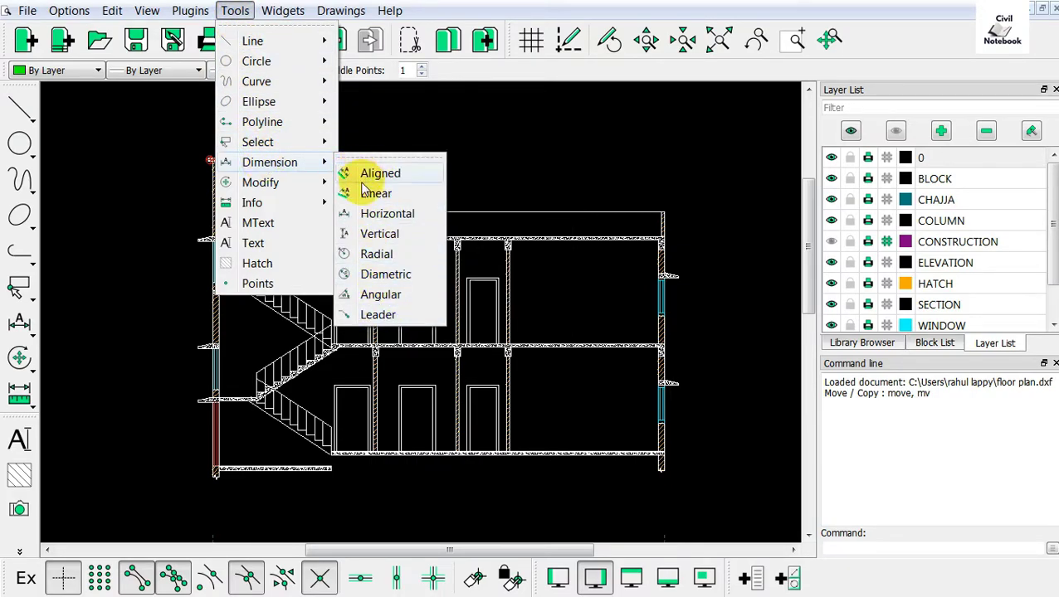
scroll(369, 266, "up", 2)
scroll(418, 391, "down", 1)
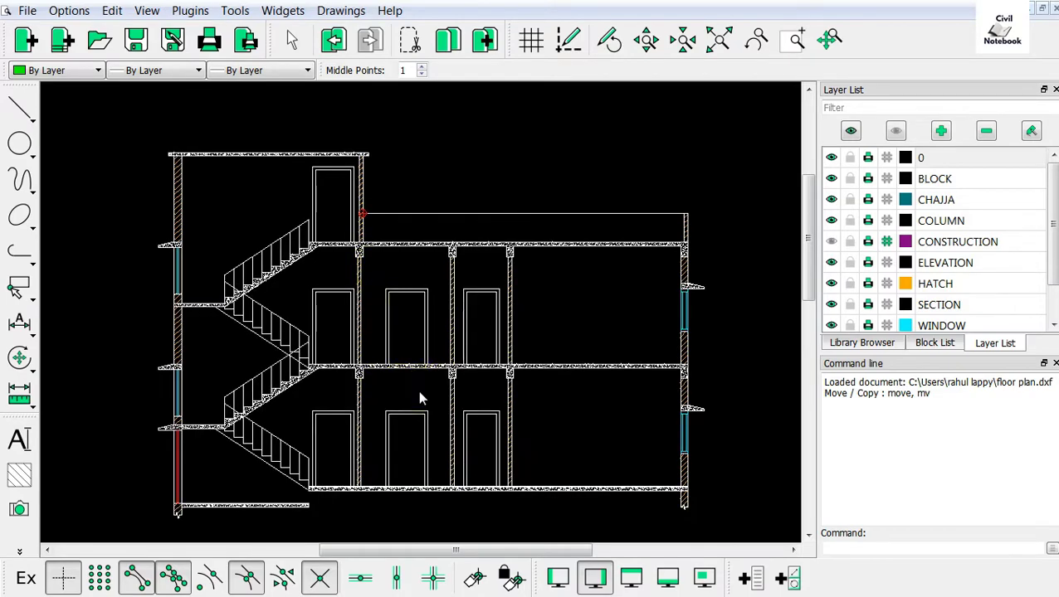
scroll(420, 394, "up", 1)
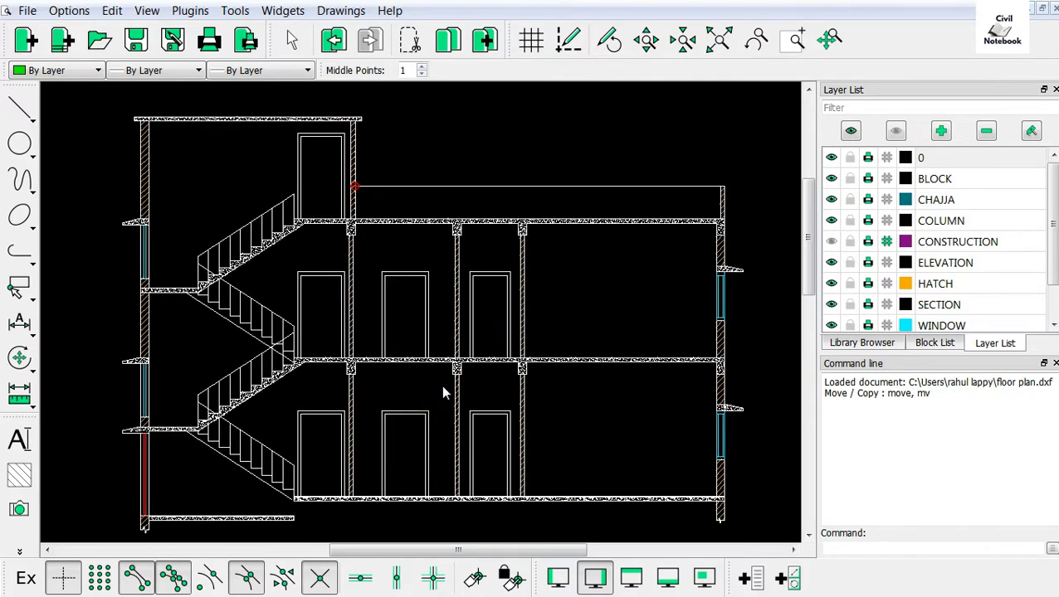
Create a layer named DIMENSION with its colour set to Green
left_click(941, 131)
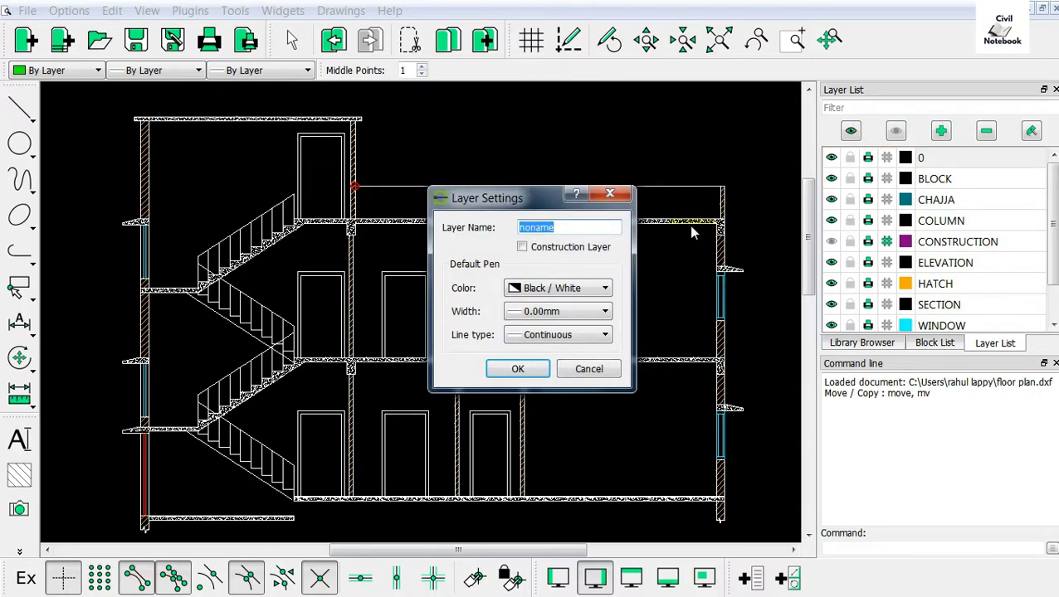
key("BackSpace")
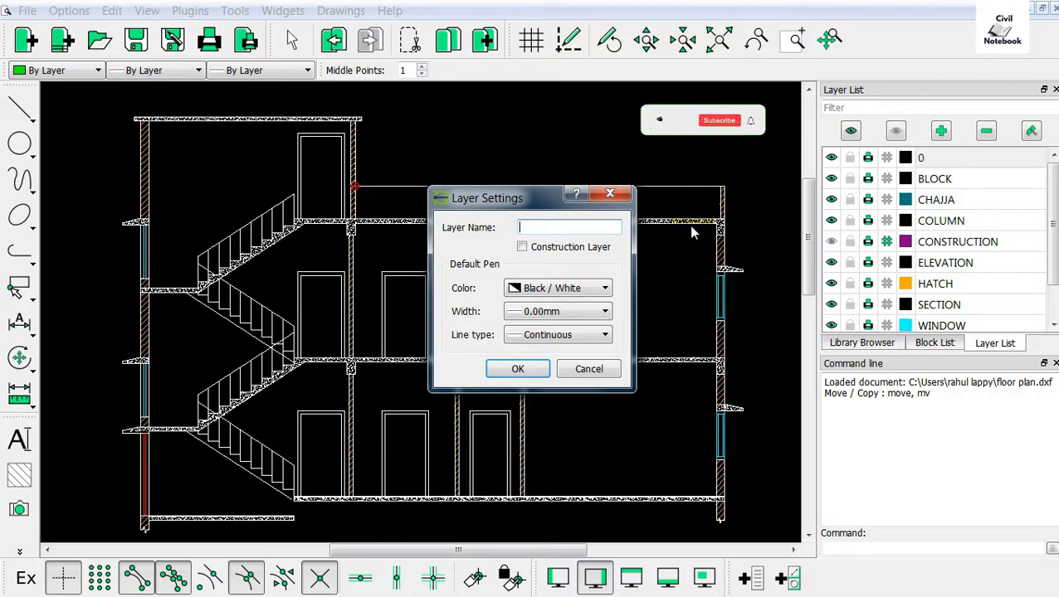
type("DIM")
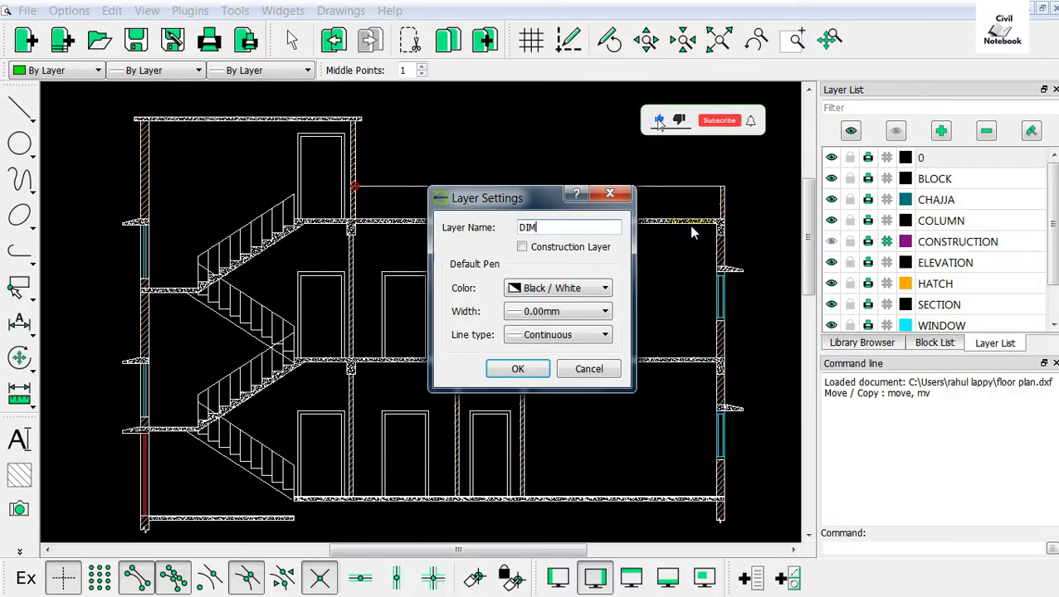
type("ENSIO")
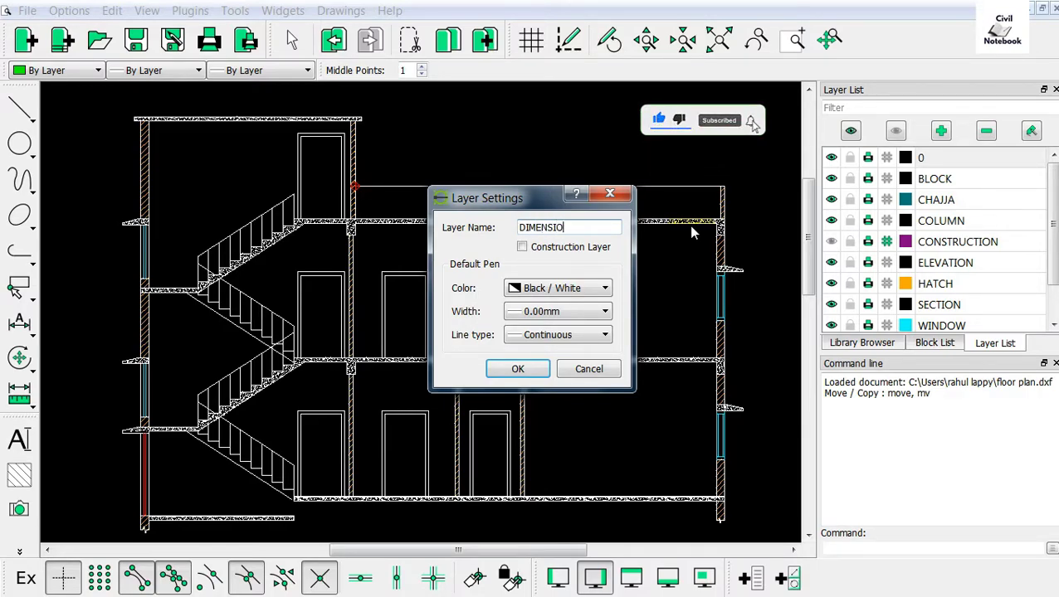
type("N")
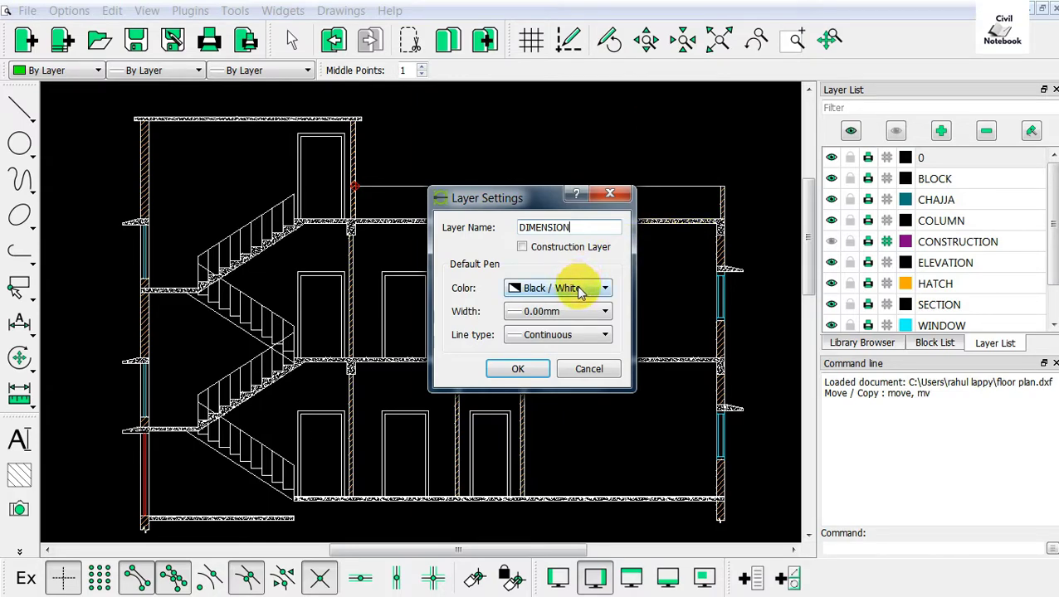
left_click(580, 288)
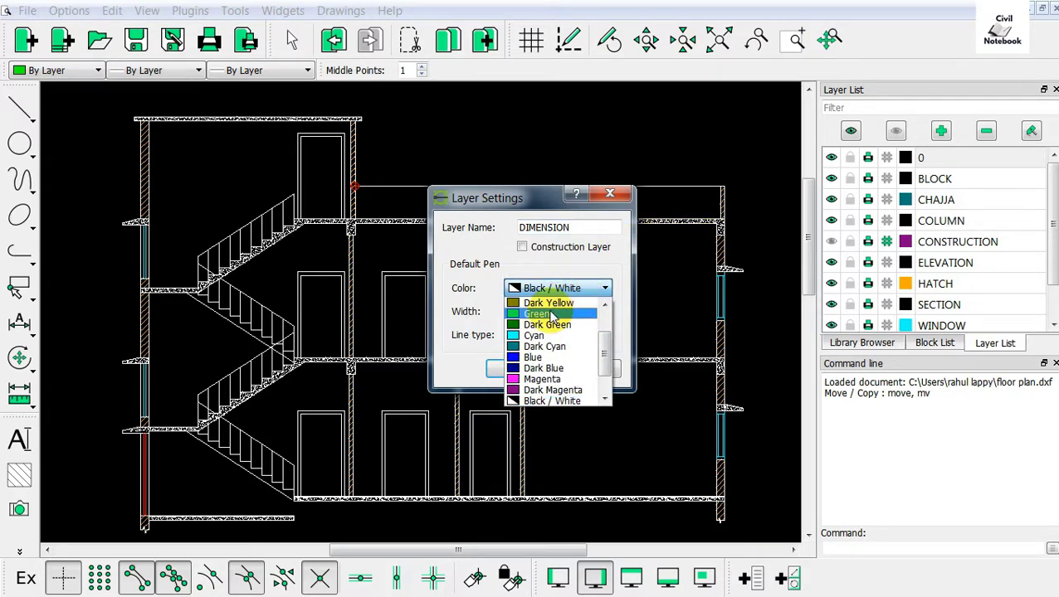
left_click(552, 316)
left_click(531, 368)
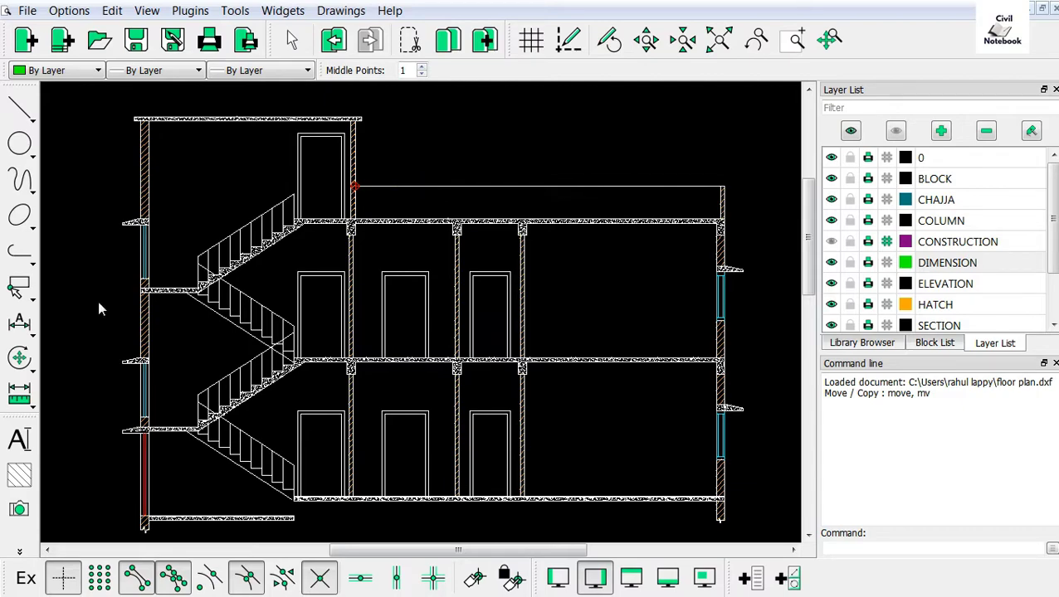
Dimension the door's top corners horizontally, placing the 99.82 dimension just above the door
left_click(26, 329)
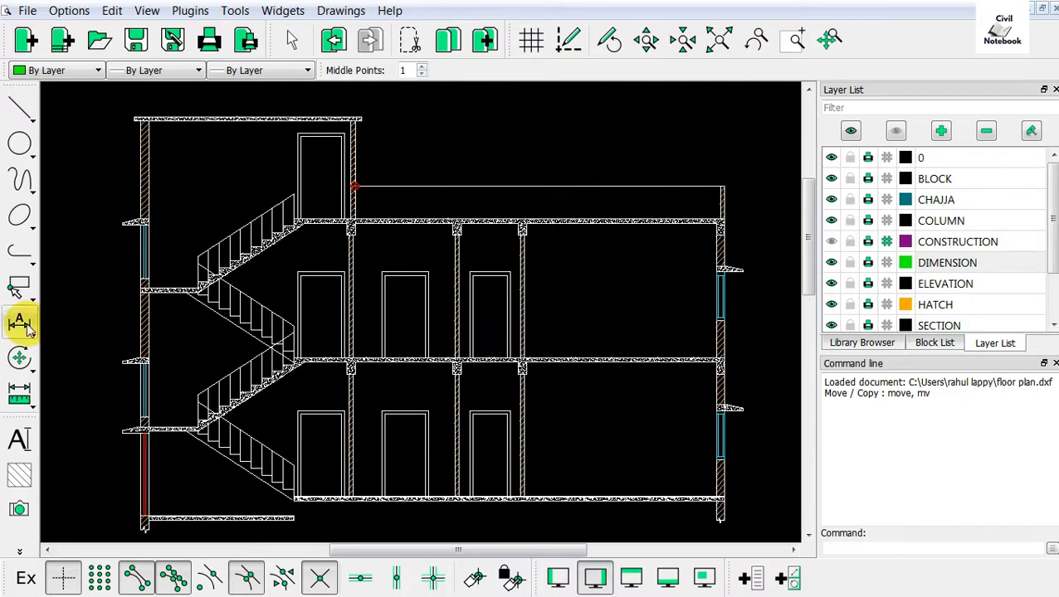
mouse_move(20, 323)
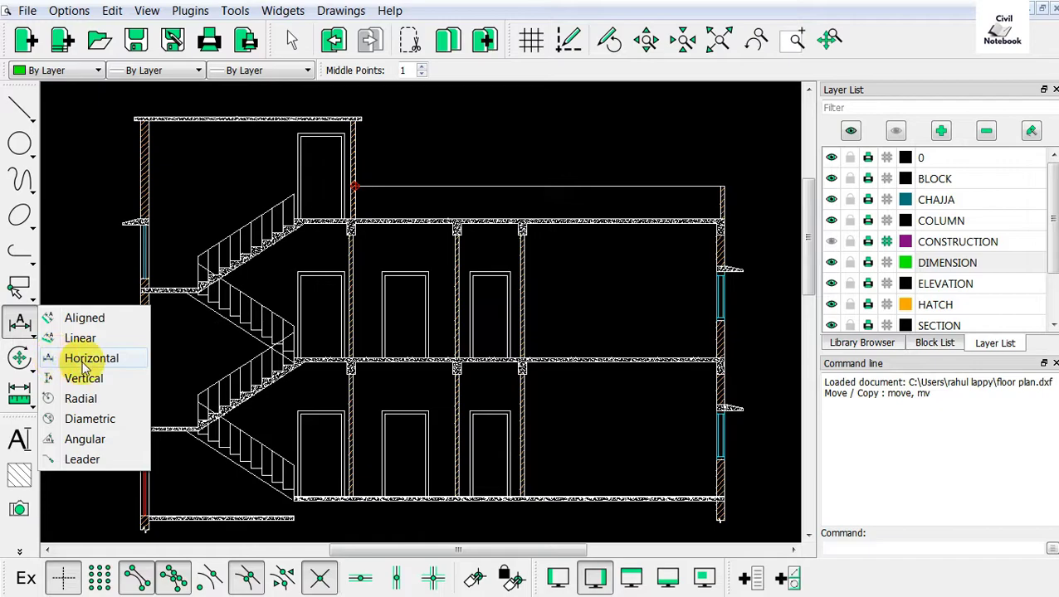
left_click(82, 361)
scroll(448, 257, "up", 5)
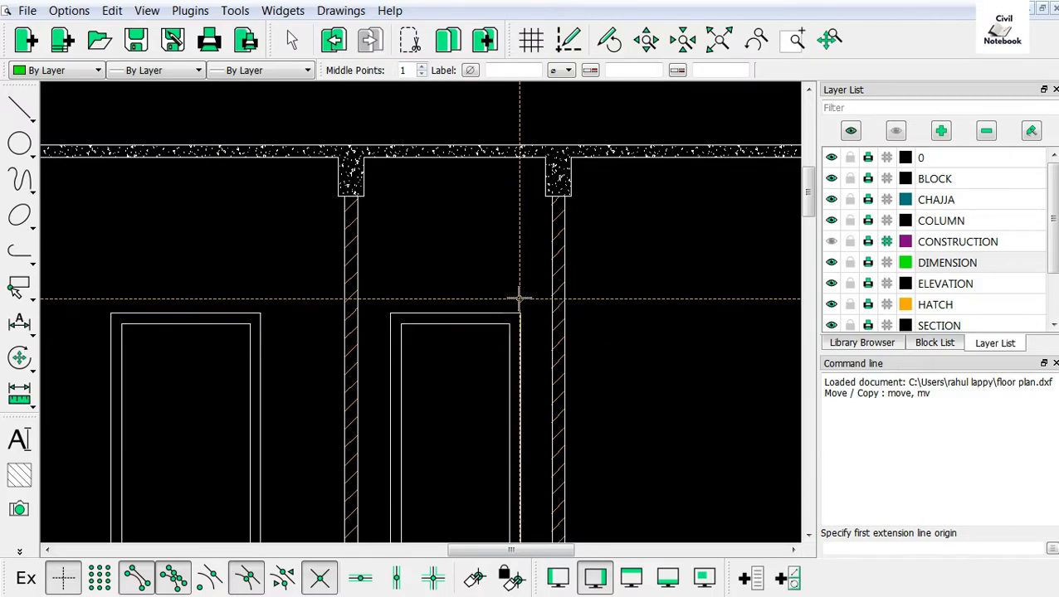
left_click(389, 312)
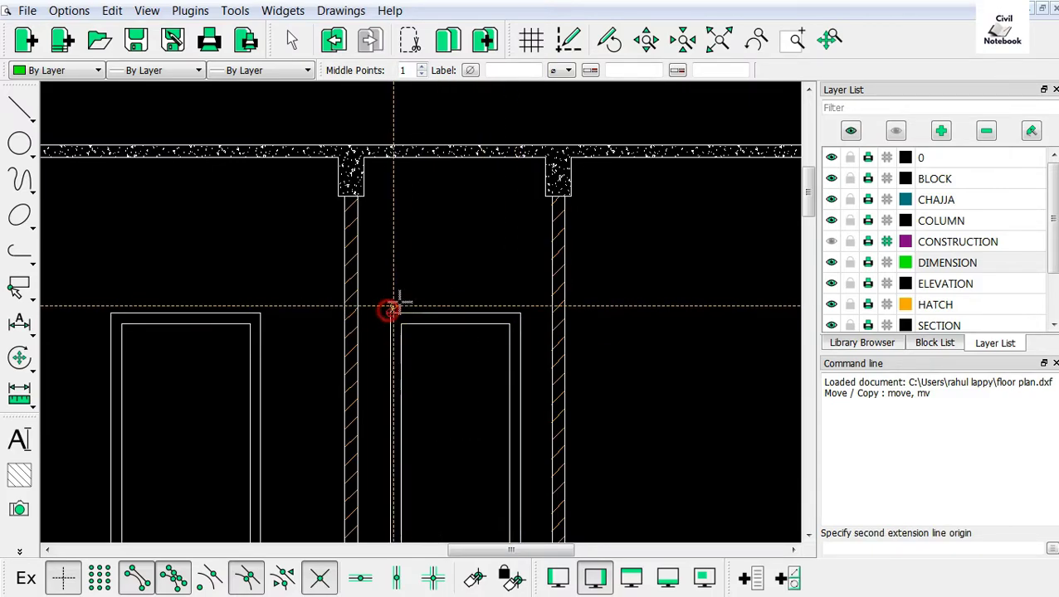
left_click(519, 314)
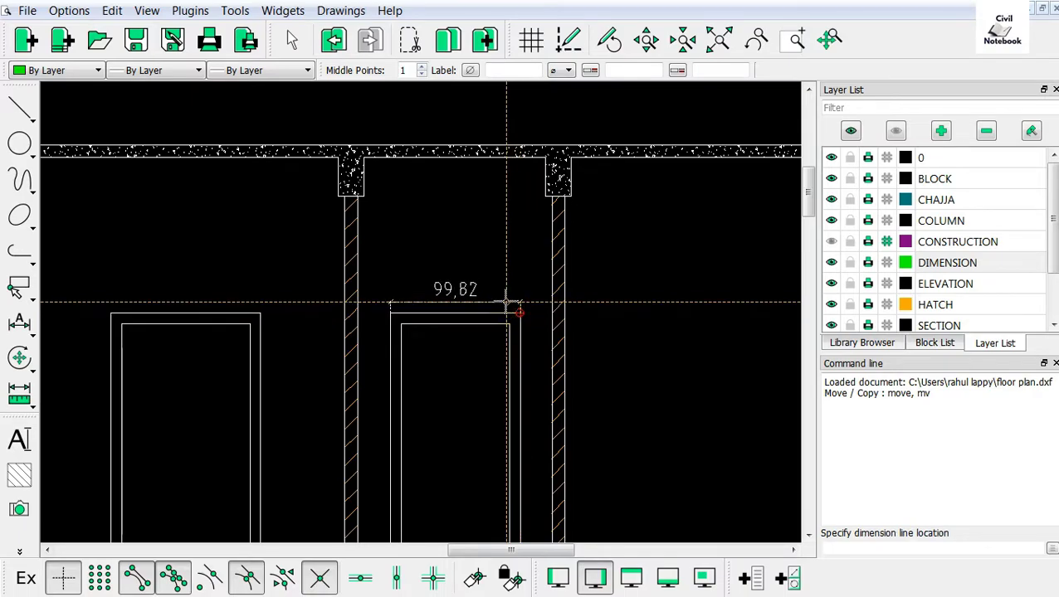
left_click(506, 303)
right_click(506, 303)
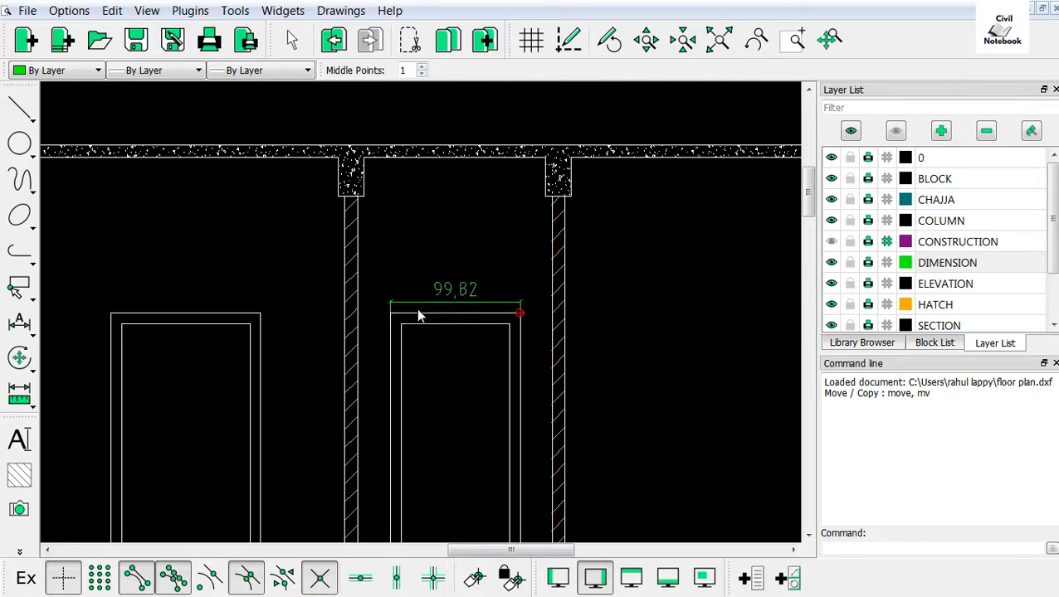
scroll(514, 239, "down", 1)
scroll(471, 271, "up", 1)
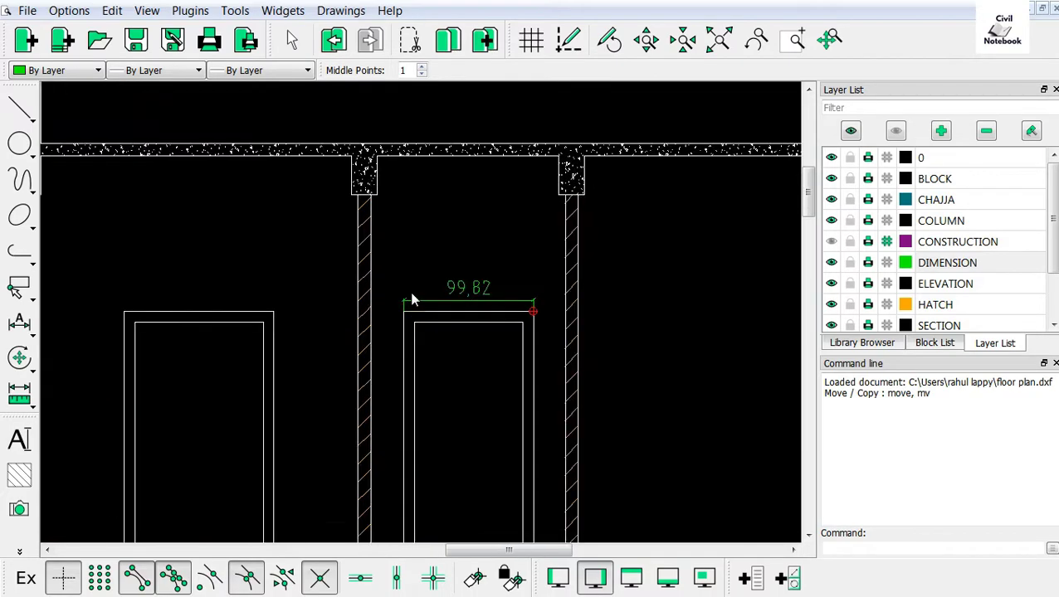
scroll(411, 298, "up", 1)
scroll(489, 276, "down", 2)
scroll(373, 239, "up", 2)
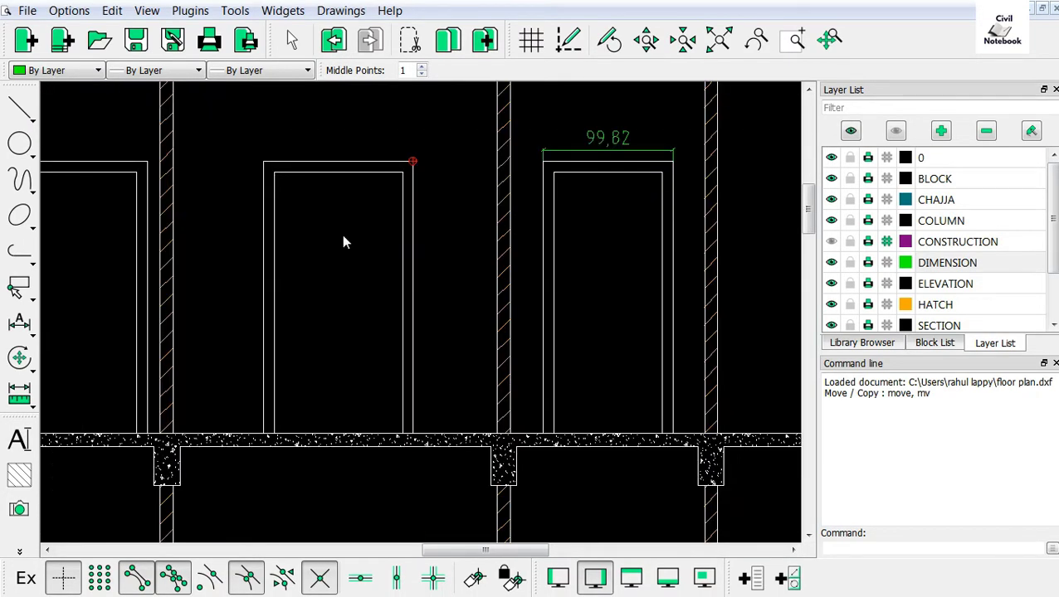
Add a vertical 210 dimension from the floor slab to the door top, beside the door
left_click(19, 321)
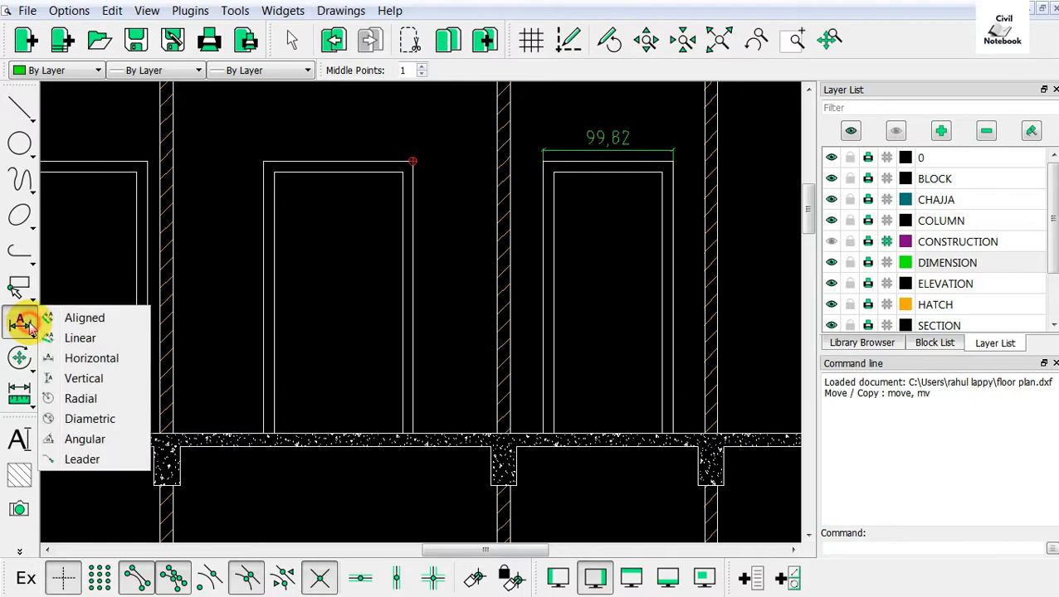
left_click(84, 379)
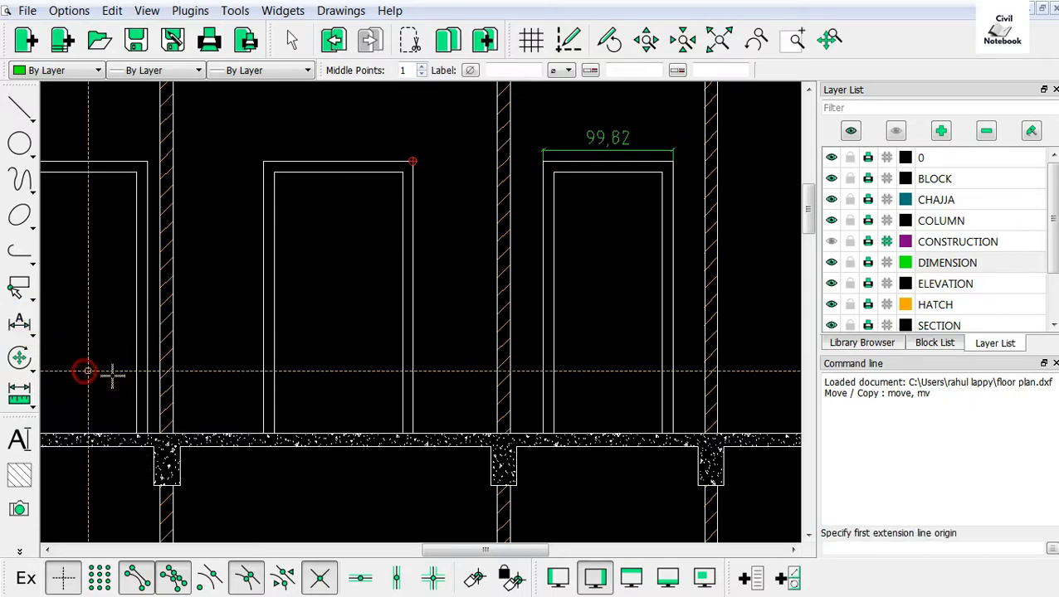
scroll(412, 432, "up", 1)
left_click(412, 432)
scroll(423, 332, "down", 2)
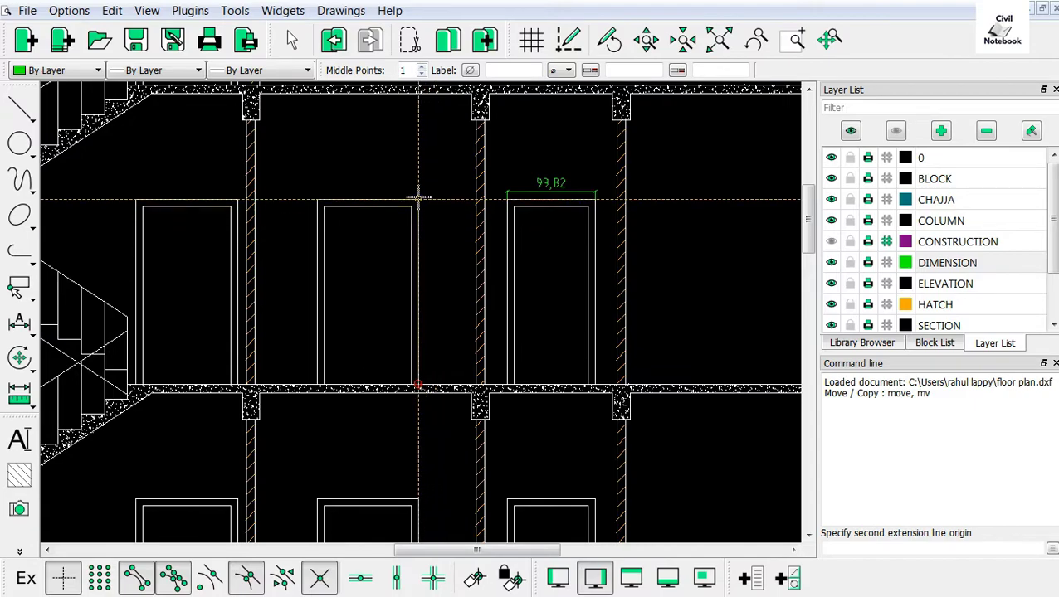
left_click(418, 200)
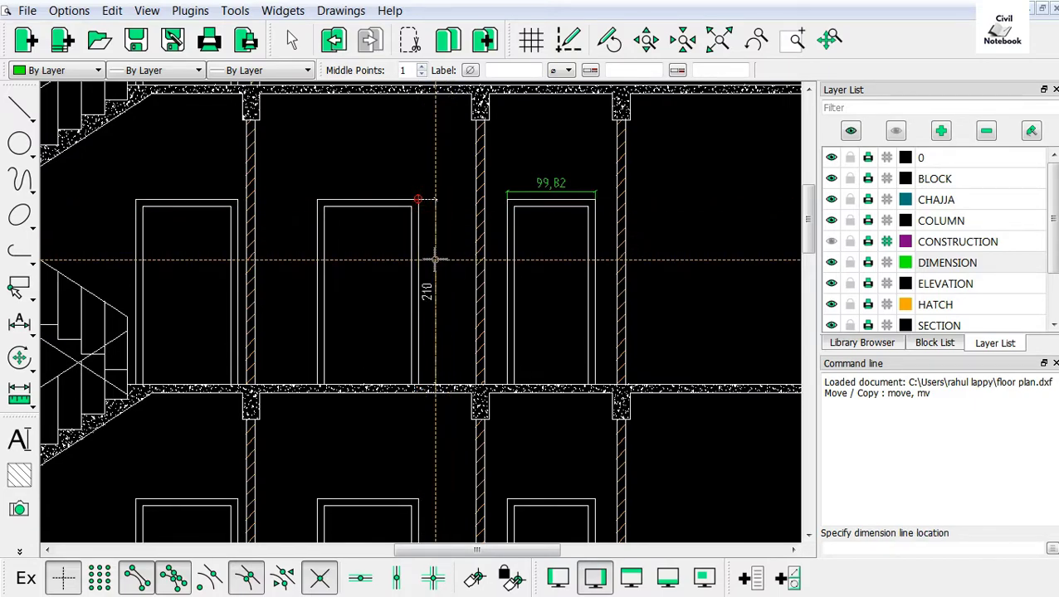
left_click(433, 260)
key("Escape")
scroll(430, 296, "up", 2)
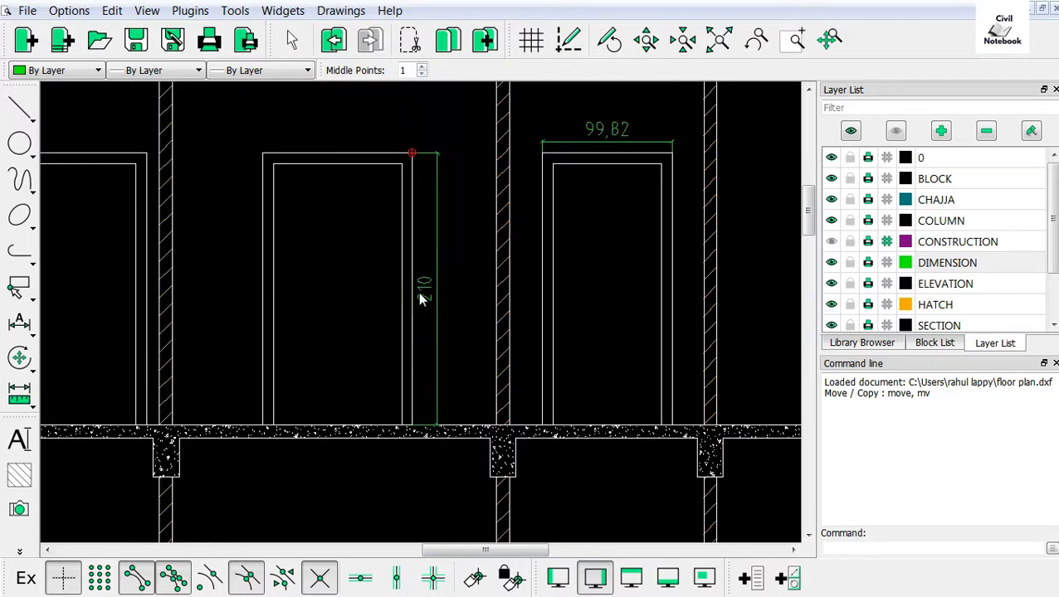
scroll(418, 318, "down", 3)
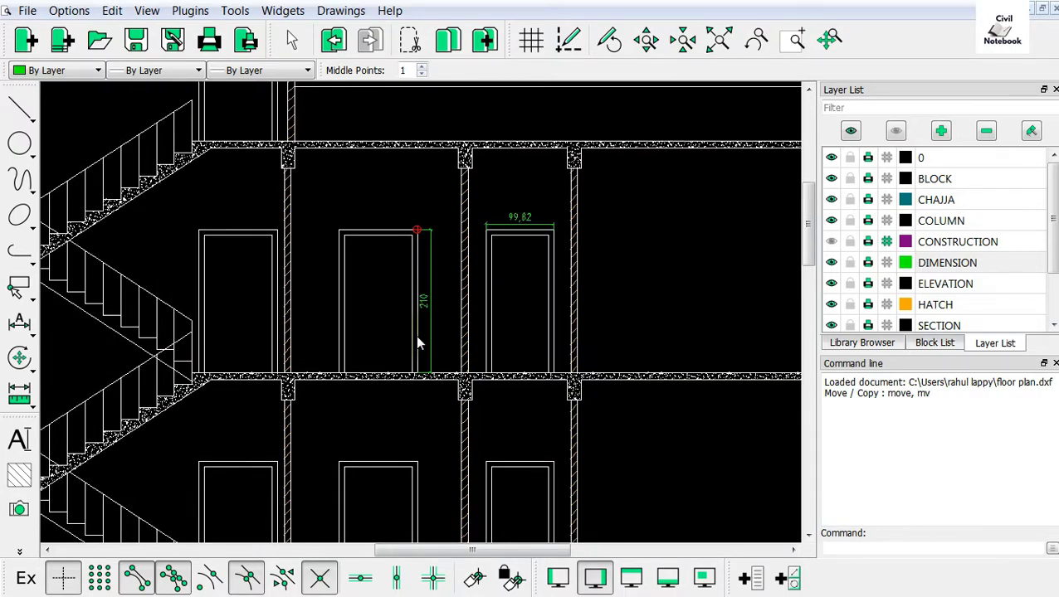
scroll(417, 341, "down", 1)
scroll(173, 262, "up", 2)
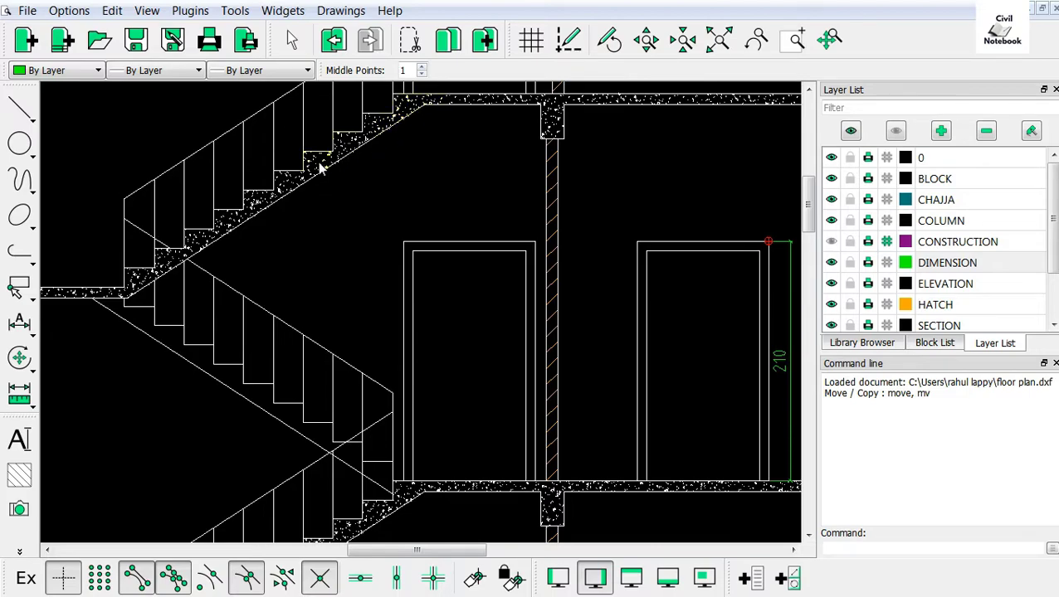
Add an aligned 311.5657 dimension from the stair slab's lower corner to its top corner
left_click(19, 323)
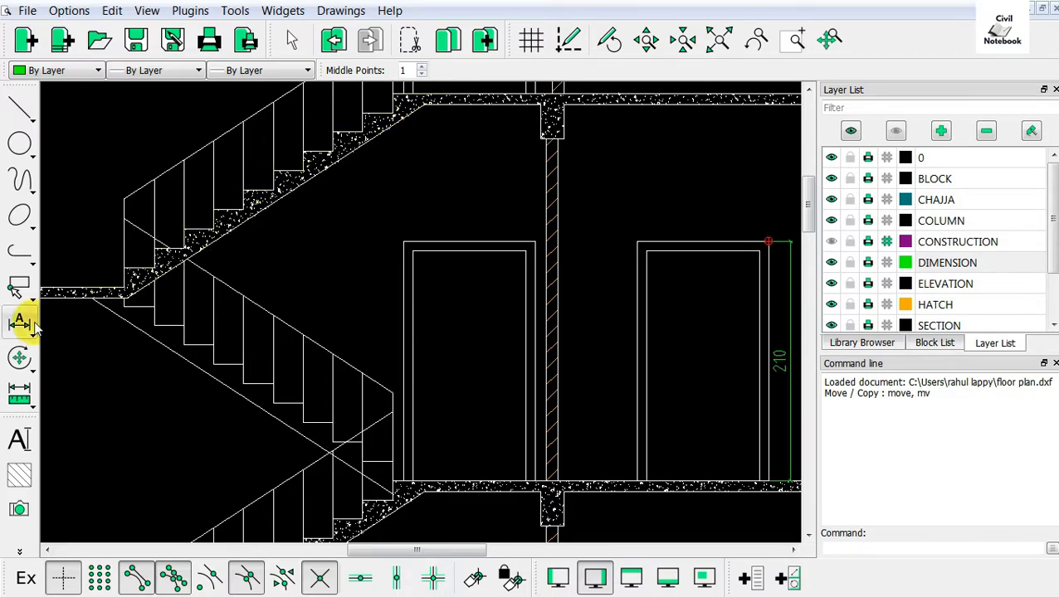
left_click(96, 321)
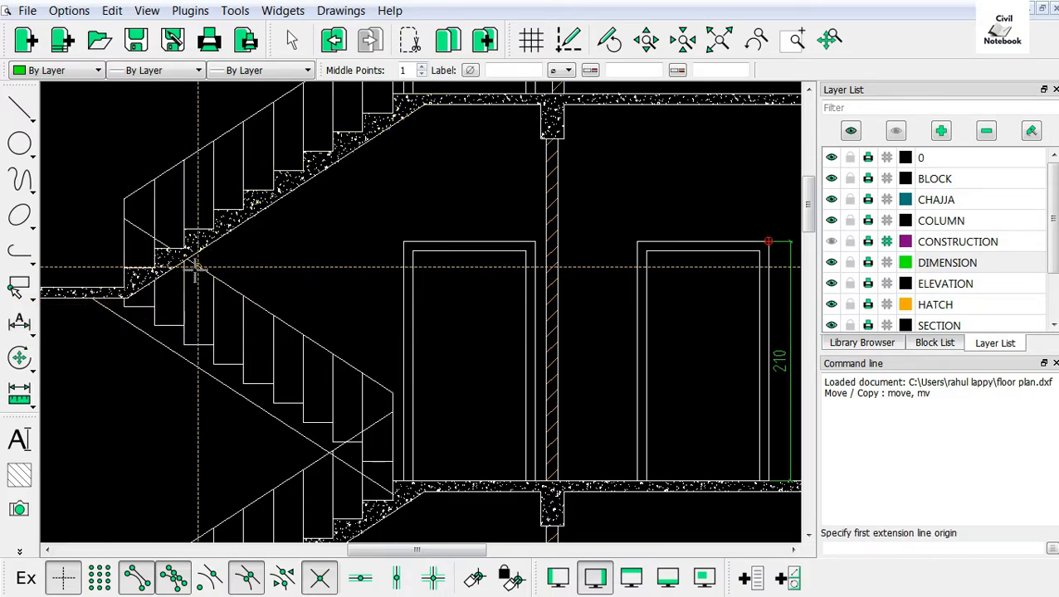
scroll(118, 270, "up", 2)
left_click(118, 313)
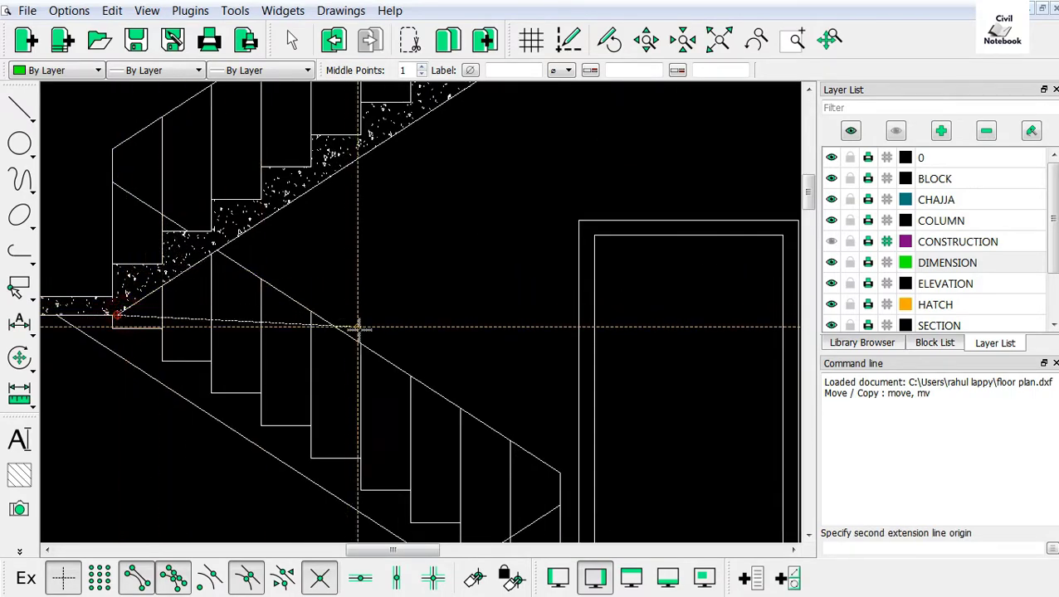
scroll(360, 329, "down", 2)
scroll(494, 181, "up", 2)
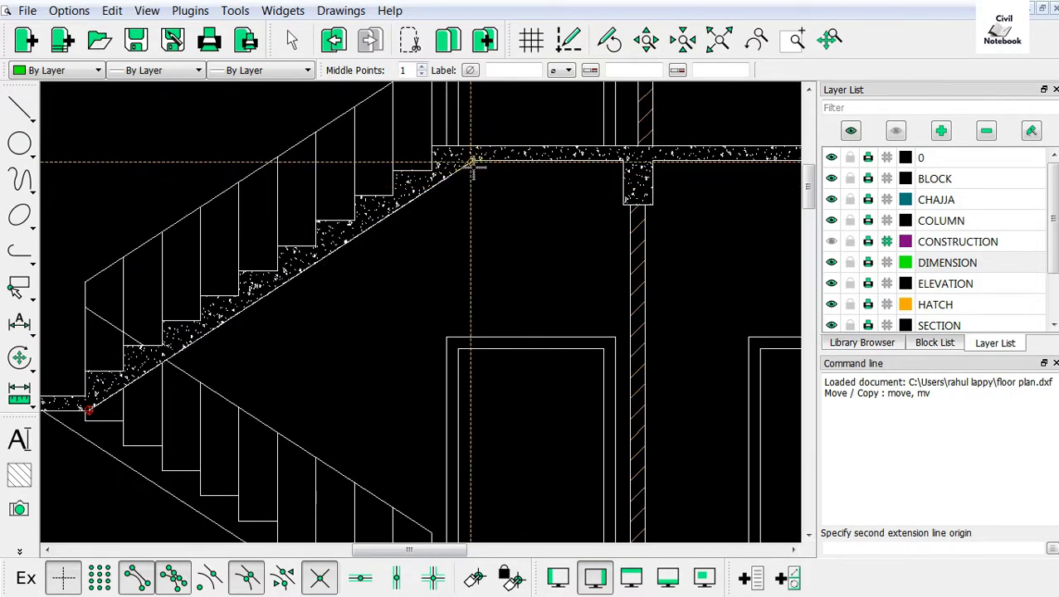
left_click(473, 160)
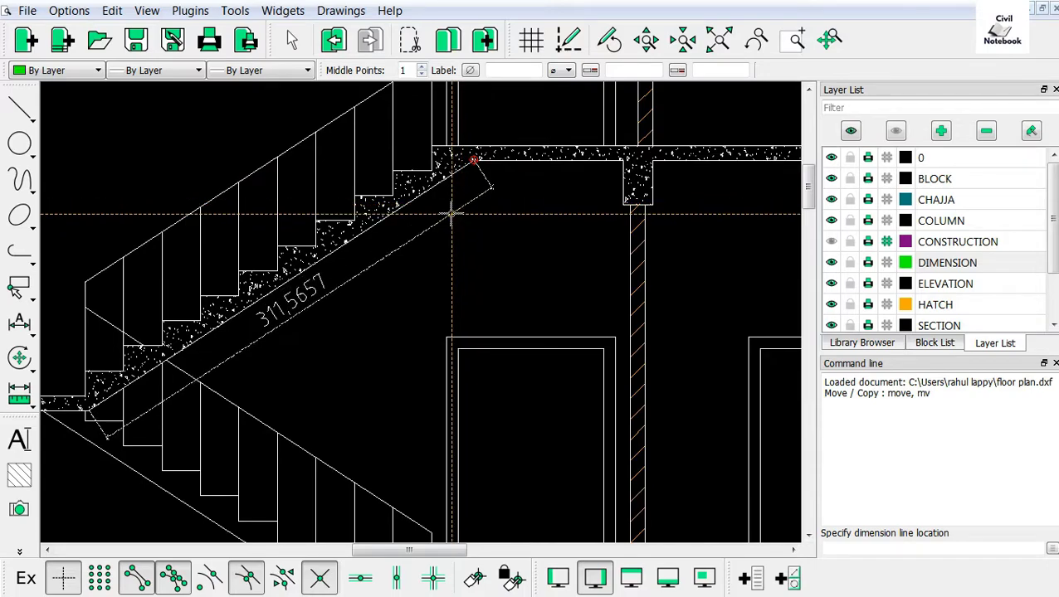
left_click(451, 214)
key("Escape")
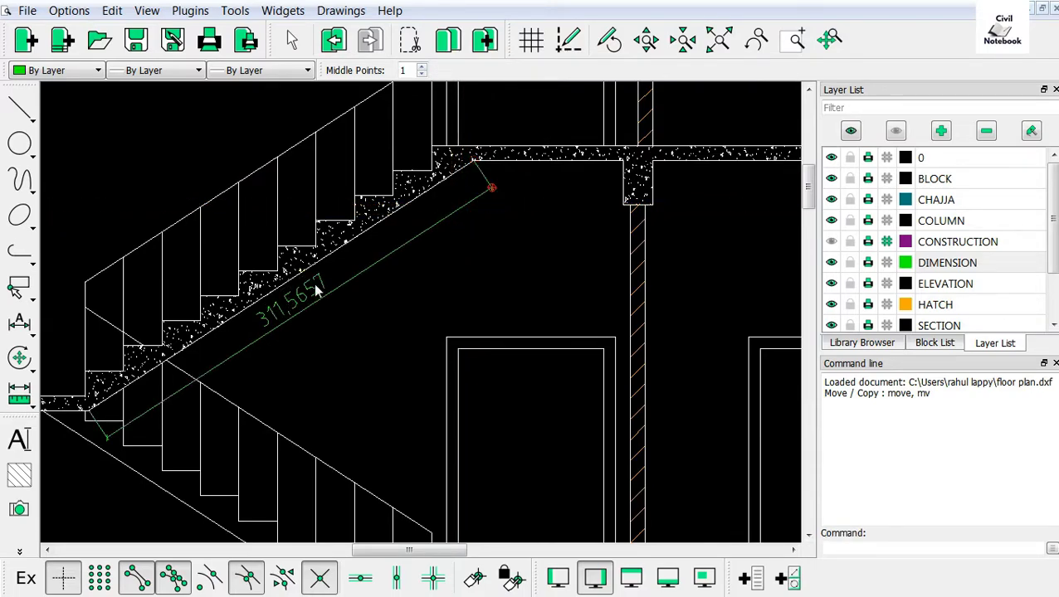
scroll(383, 282, "down", 2)
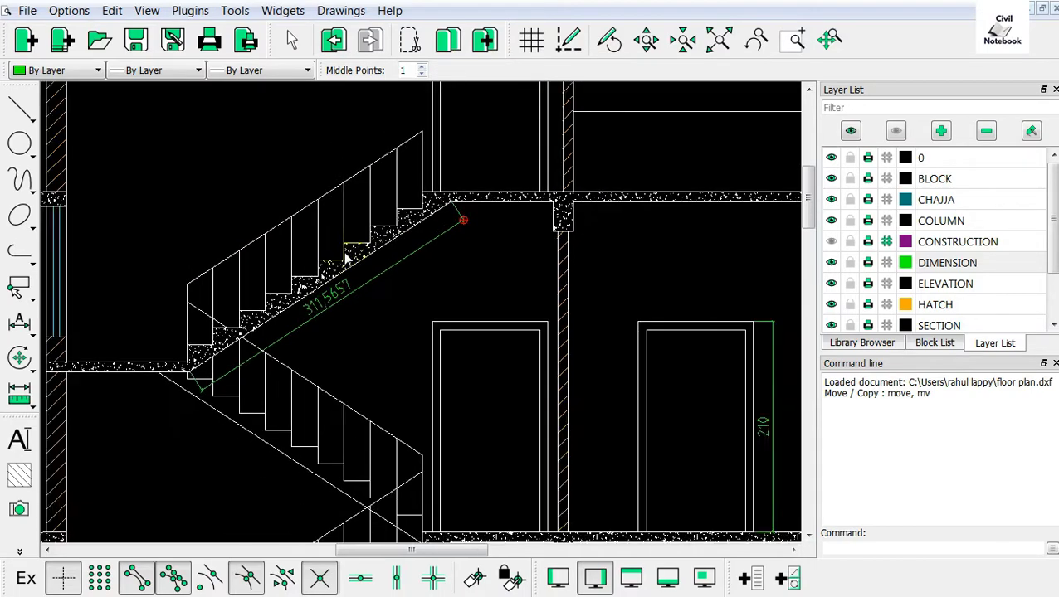
scroll(383, 282, "down", 3)
scroll(134, 314, "down", 2)
scroll(159, 298, "down", 2)
scroll(260, 307, "up", 3)
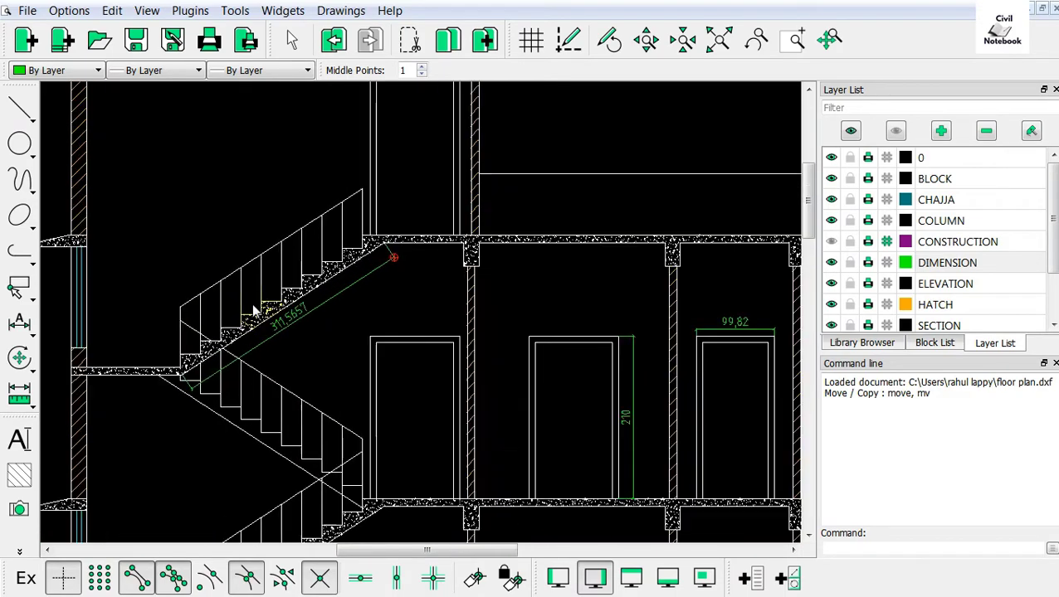
scroll(365, 340, "up", 2)
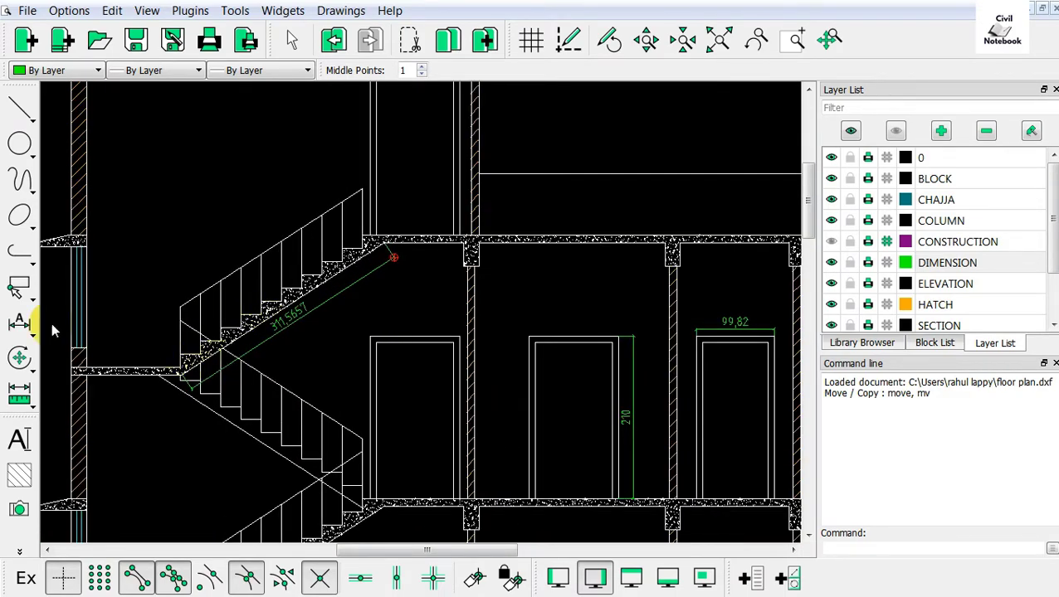
left_click(28, 330)
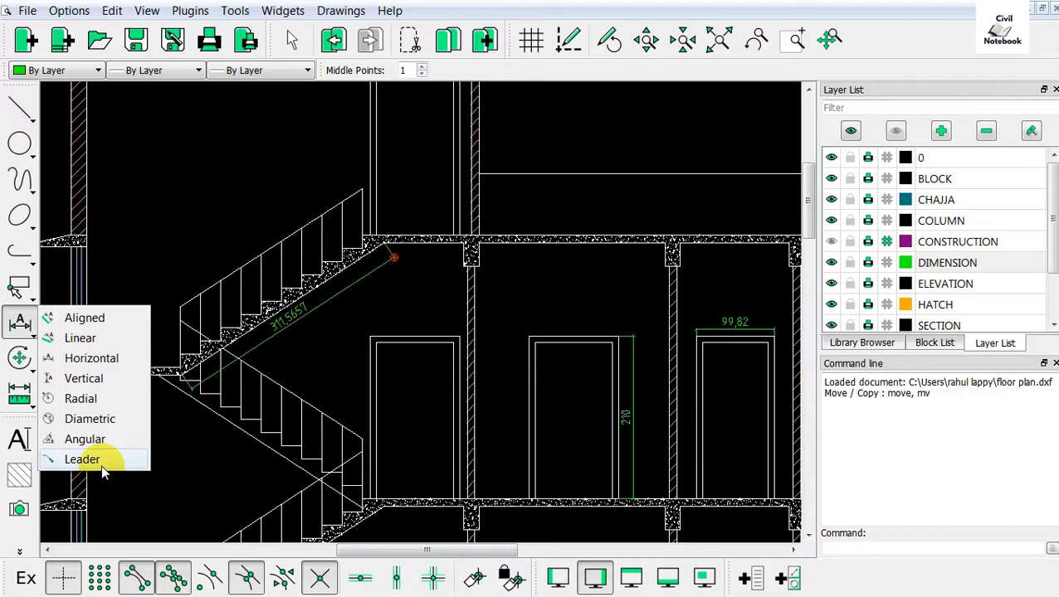
left_click(101, 464)
scroll(240, 306, "up", 1)
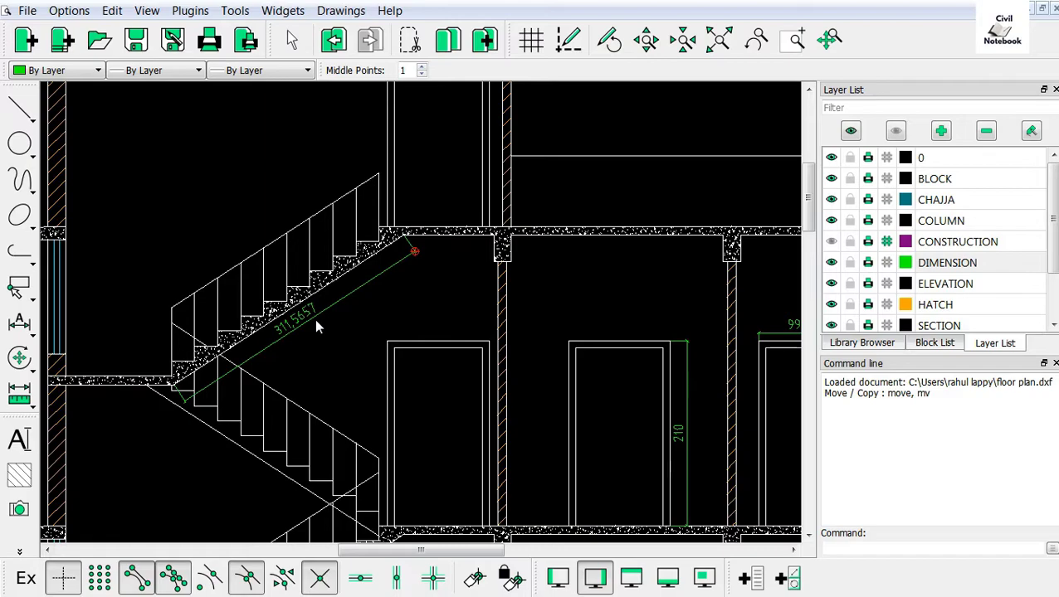
Undo the 311.5657 stair and 210 door-height dimensions, then zoom to the top roof slab
left_click(327, 309)
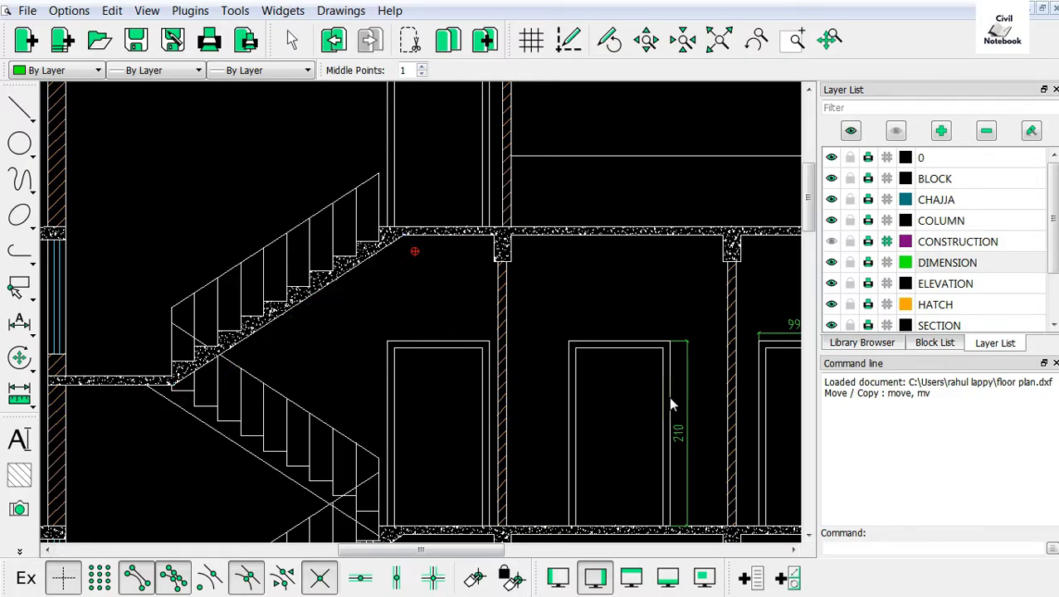
left_click(687, 375)
scroll(552, 408, "down", 1)
scroll(581, 349, "down", 2)
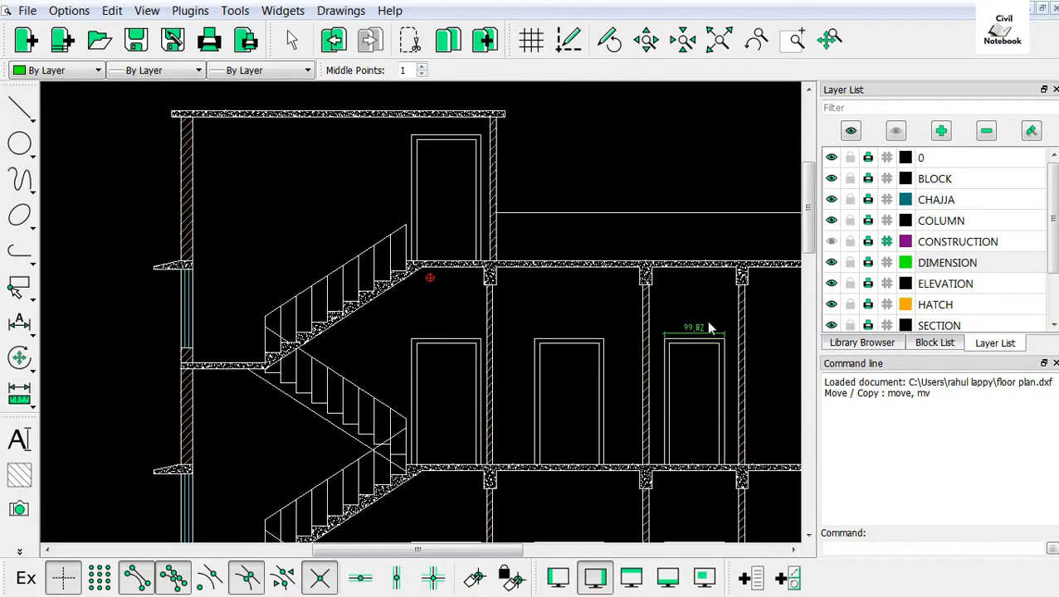
scroll(705, 323, "up", 3)
left_click(685, 342)
scroll(738, 373, "down", 3)
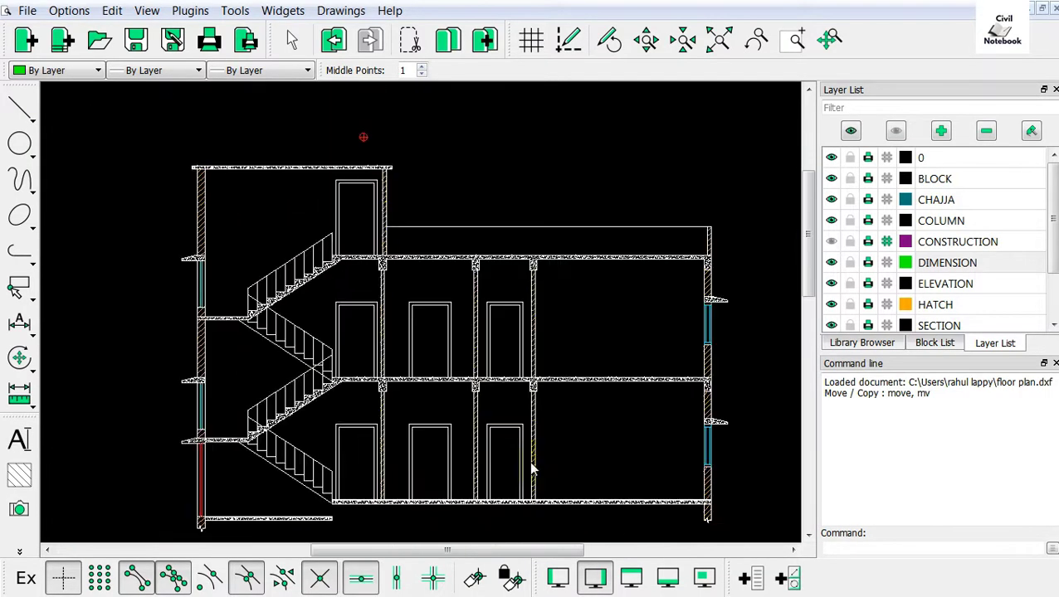
scroll(306, 194, "up", 1)
scroll(270, 108, "up", 3)
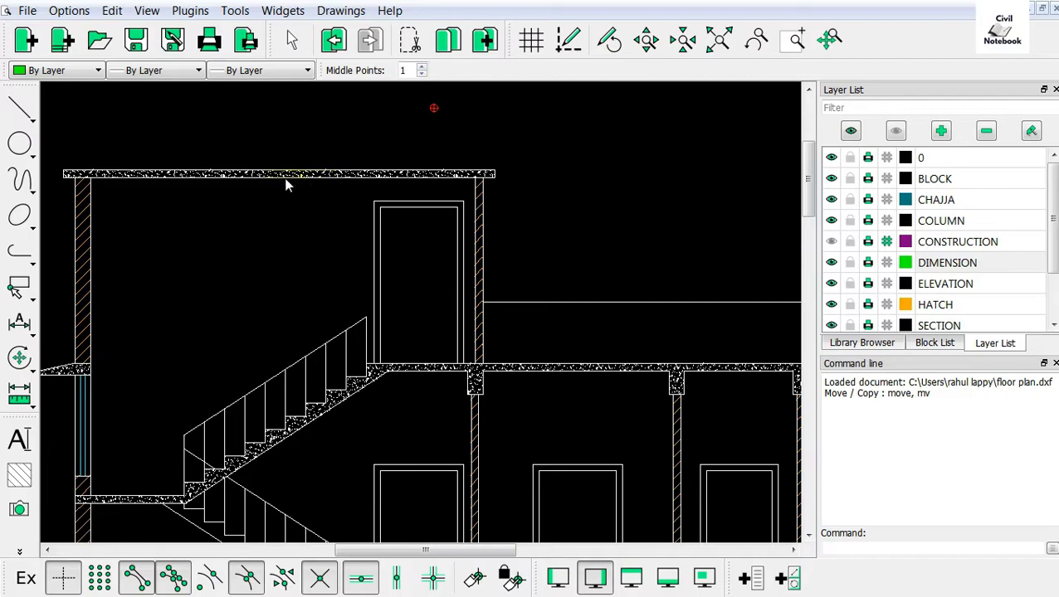
scroll(299, 166, "up", 3)
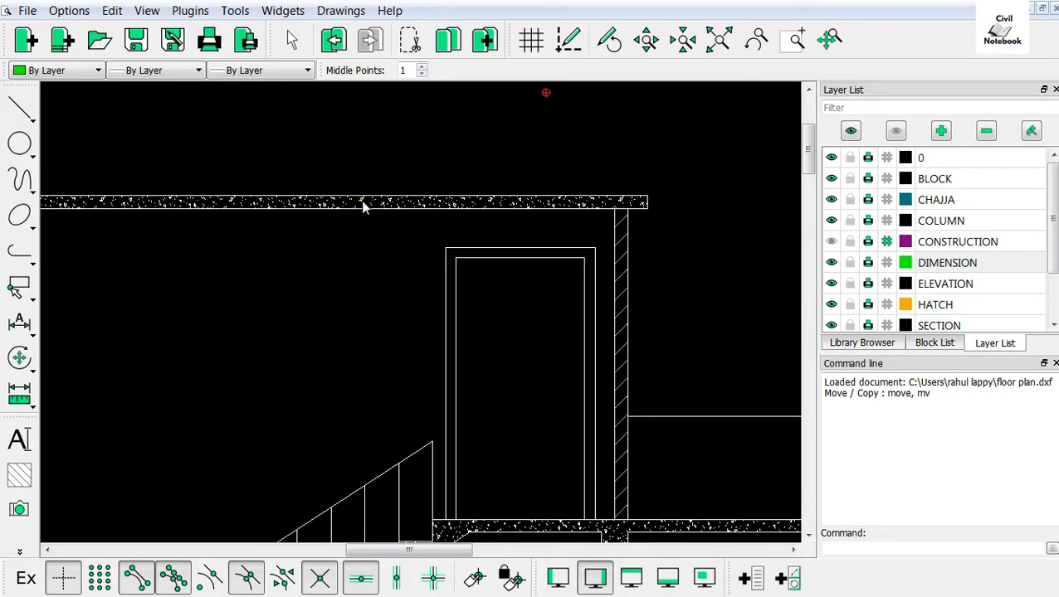
scroll(514, 241, "down", 2)
scroll(498, 253, "down", 1)
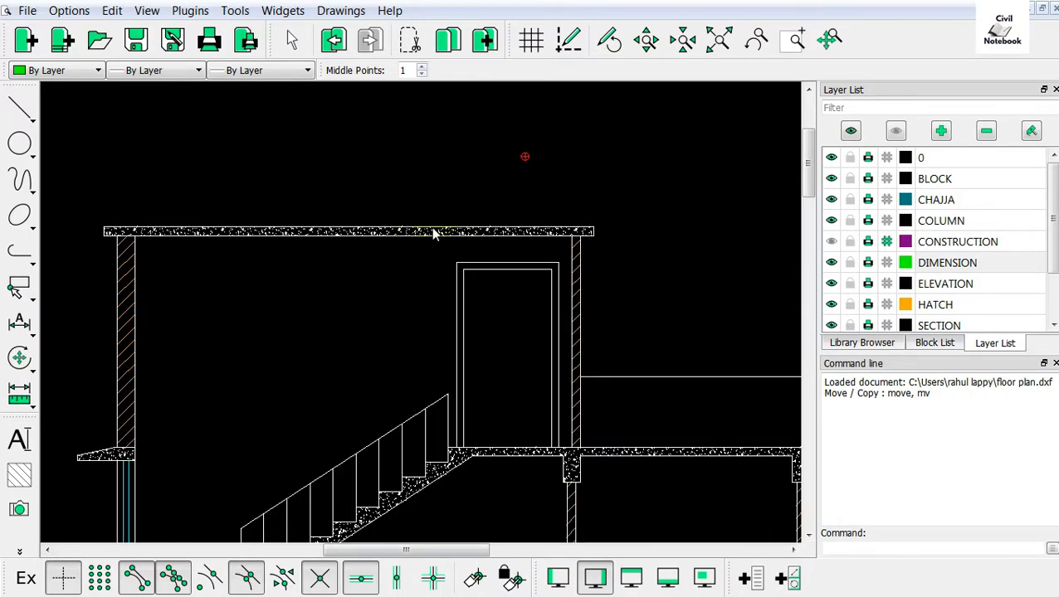
scroll(402, 274, "down", 1)
scroll(354, 206, "down", 1)
scroll(382, 220, "up", 4)
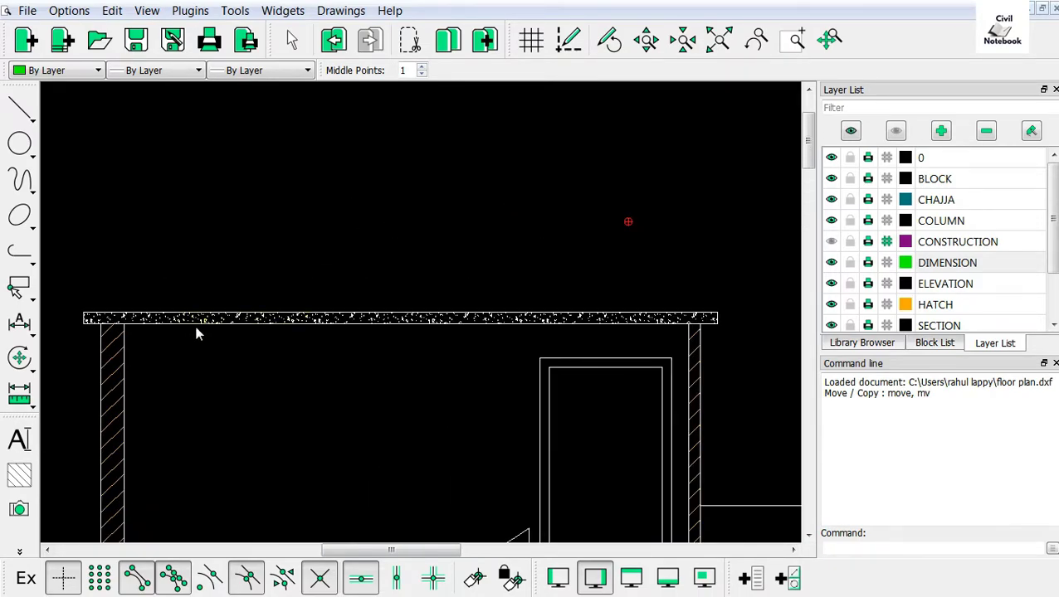
Draw a leader from the roof slab's top edge to a bend, then a horizontal landing
left_click_drag(19, 322, 73, 429)
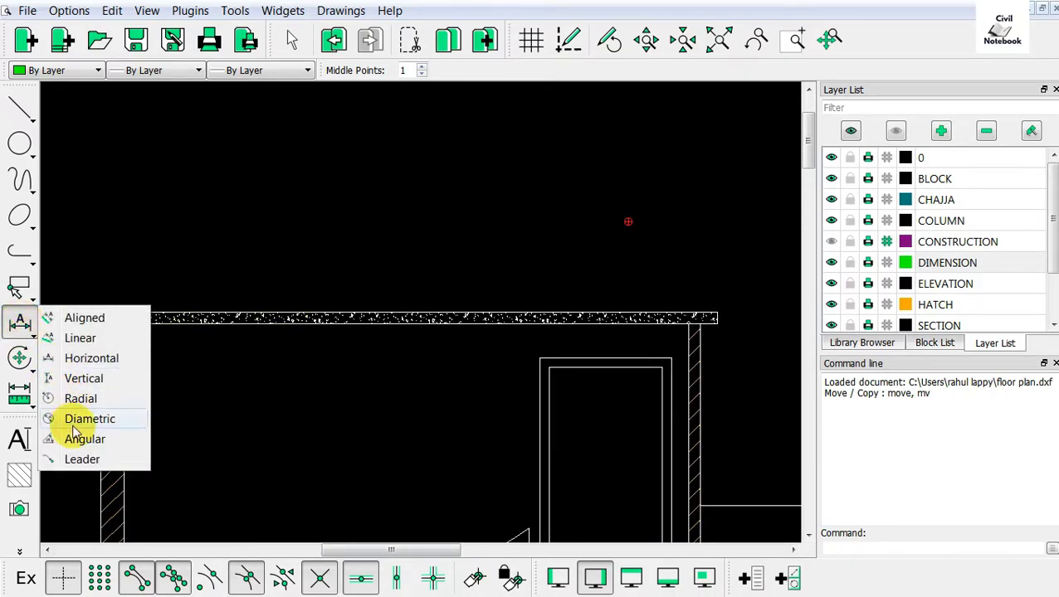
left_click(68, 459)
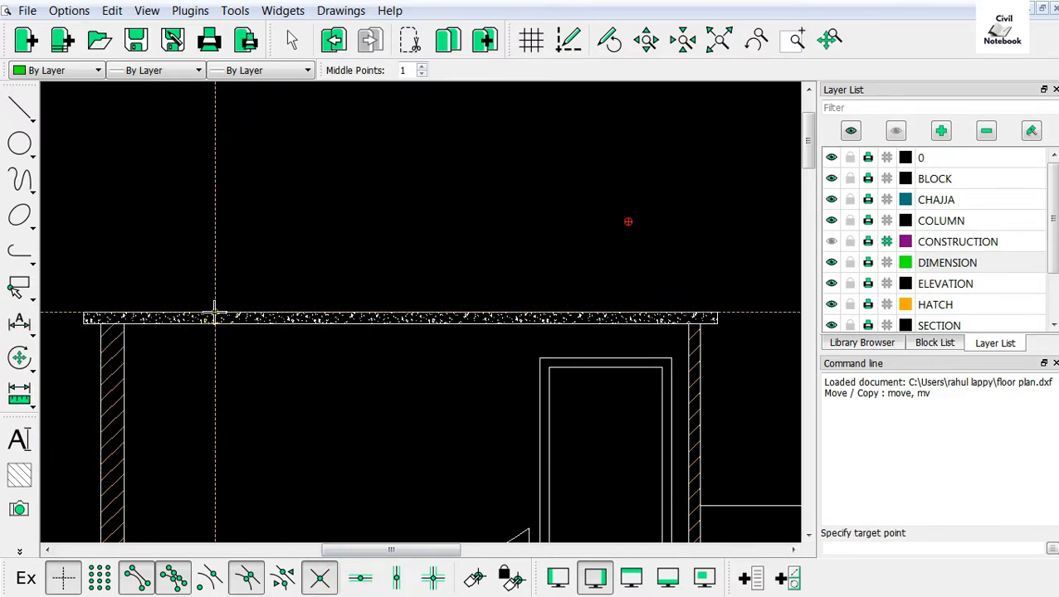
left_click(219, 314)
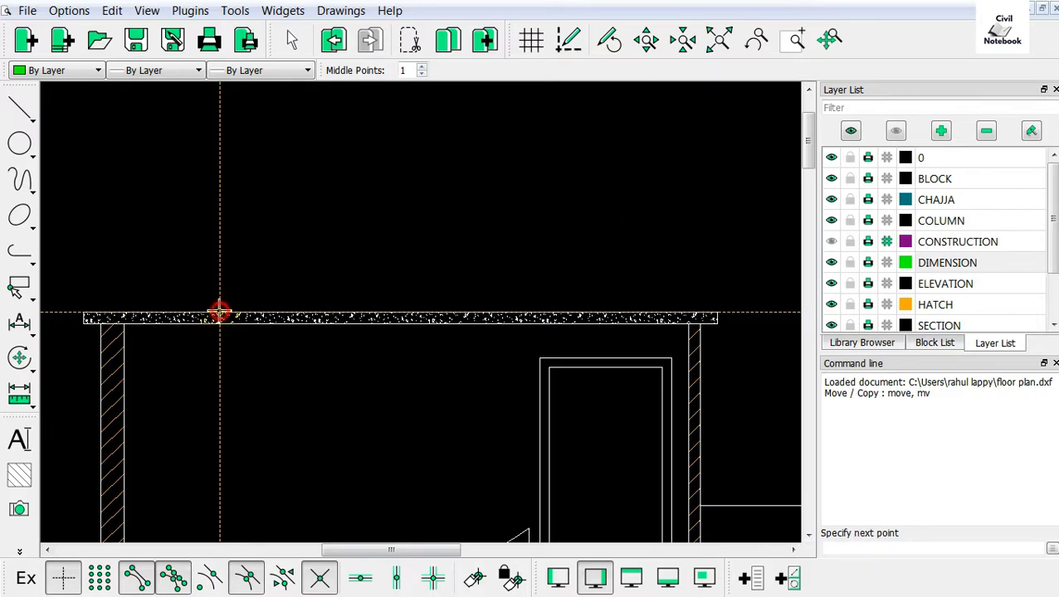
left_click(302, 227)
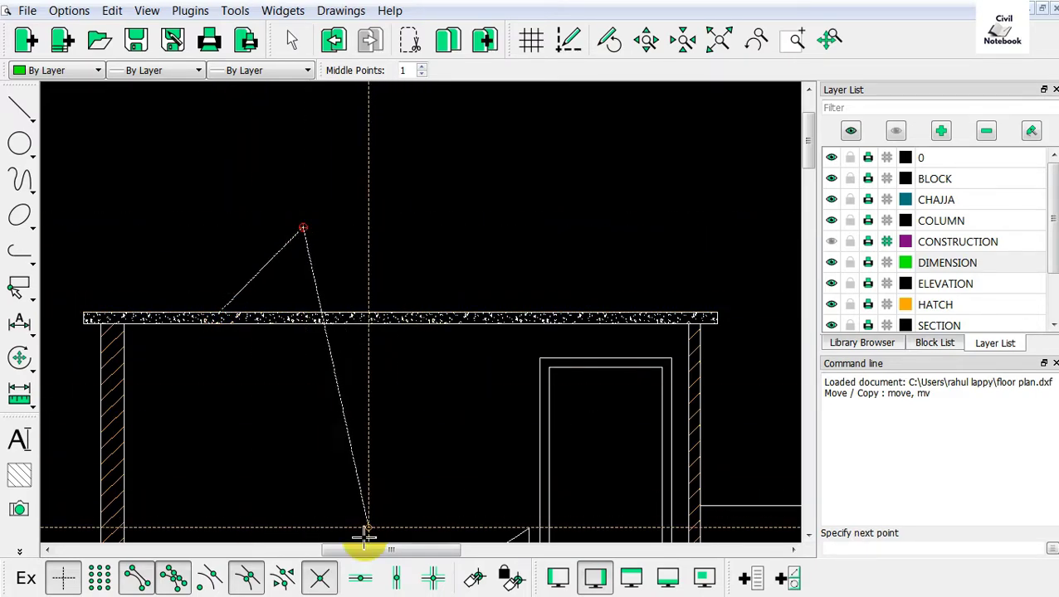
left_click(360, 578)
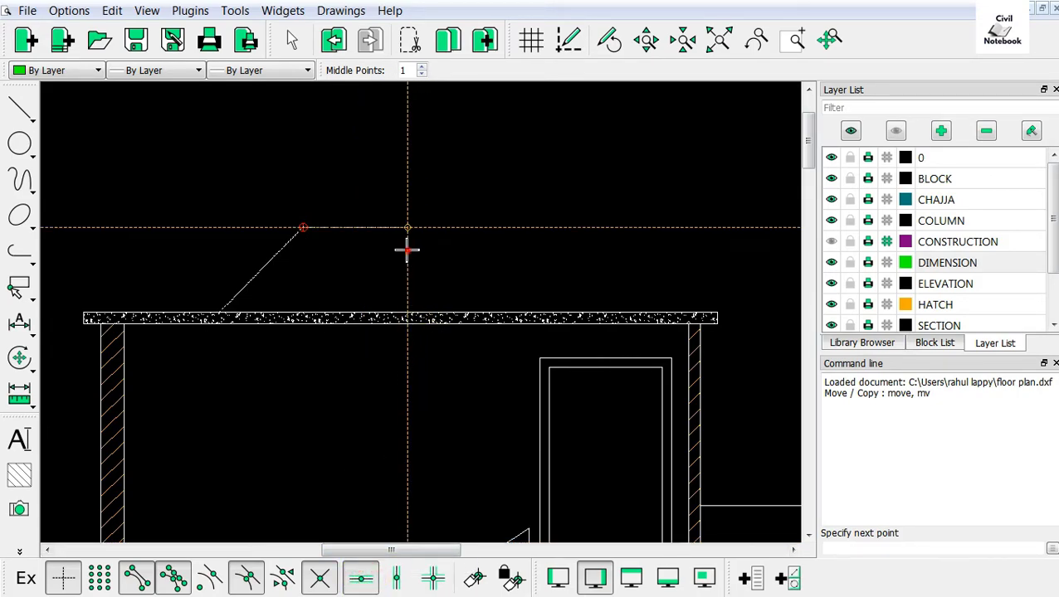
left_click(407, 249)
key("Return")
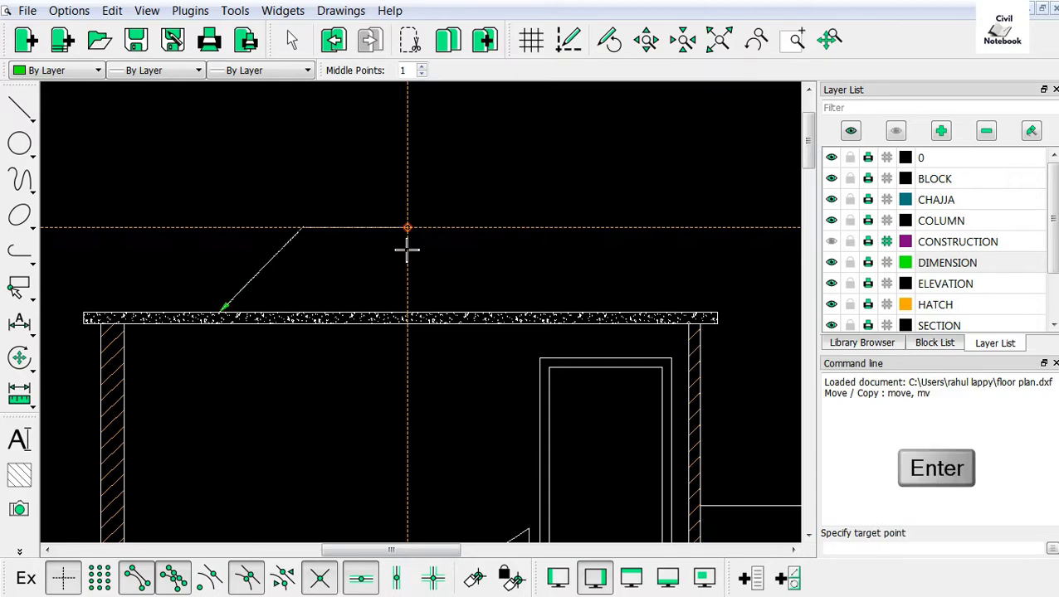
key("Escape")
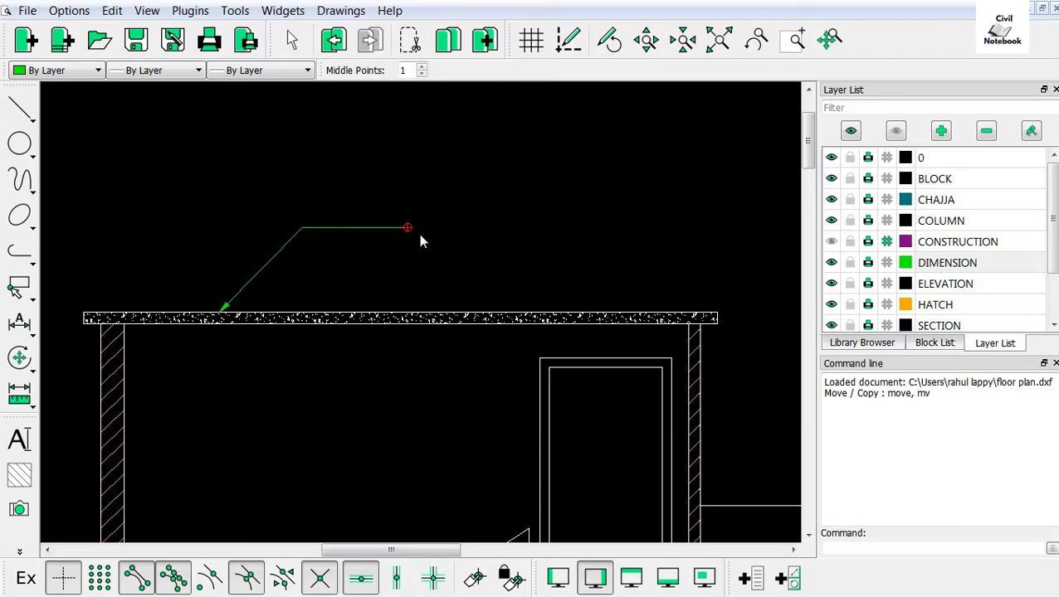
left_click(21, 441)
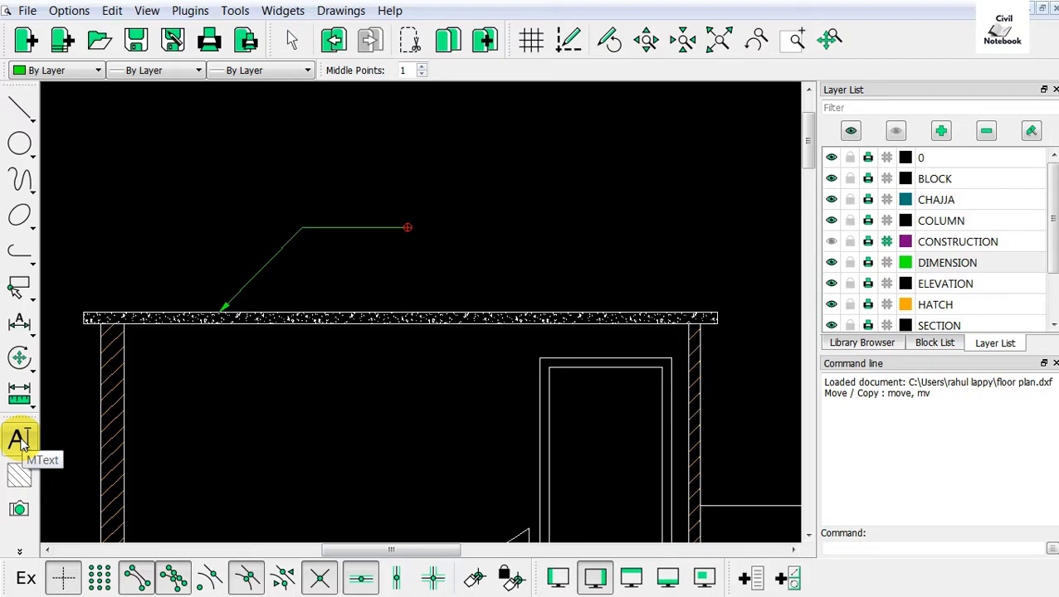
Insert the MText '10cm thick R.C.C slab' at the end of the slab leader
left_click(21, 441)
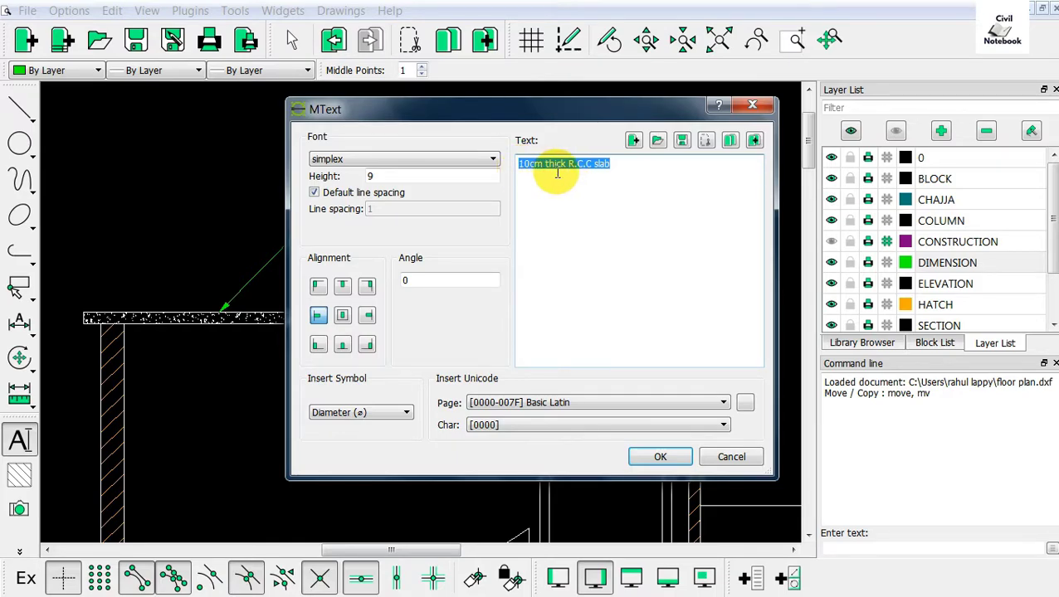
left_click(660, 457)
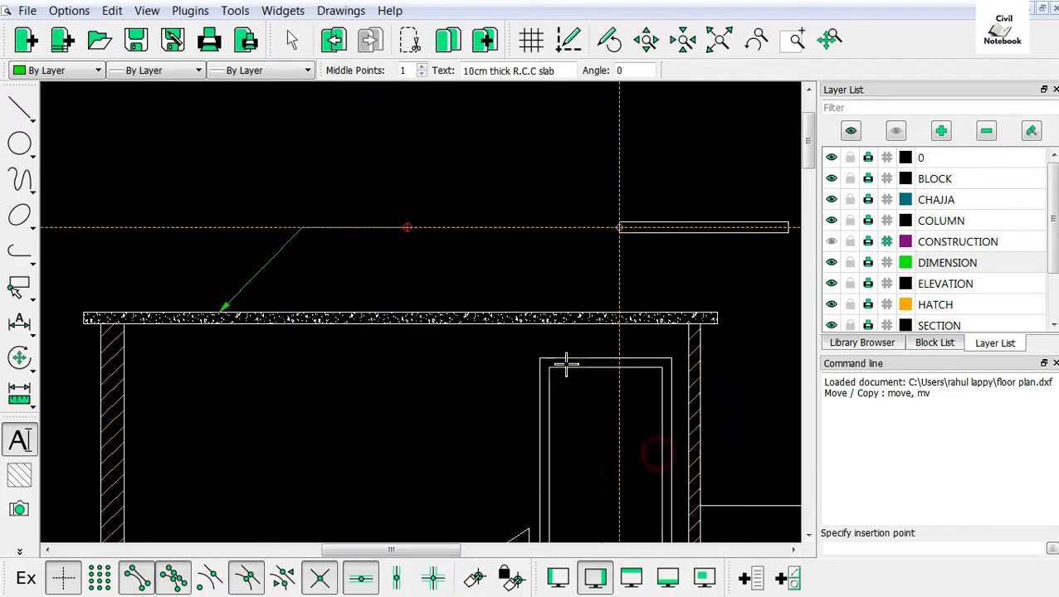
scroll(428, 237, "up", 3)
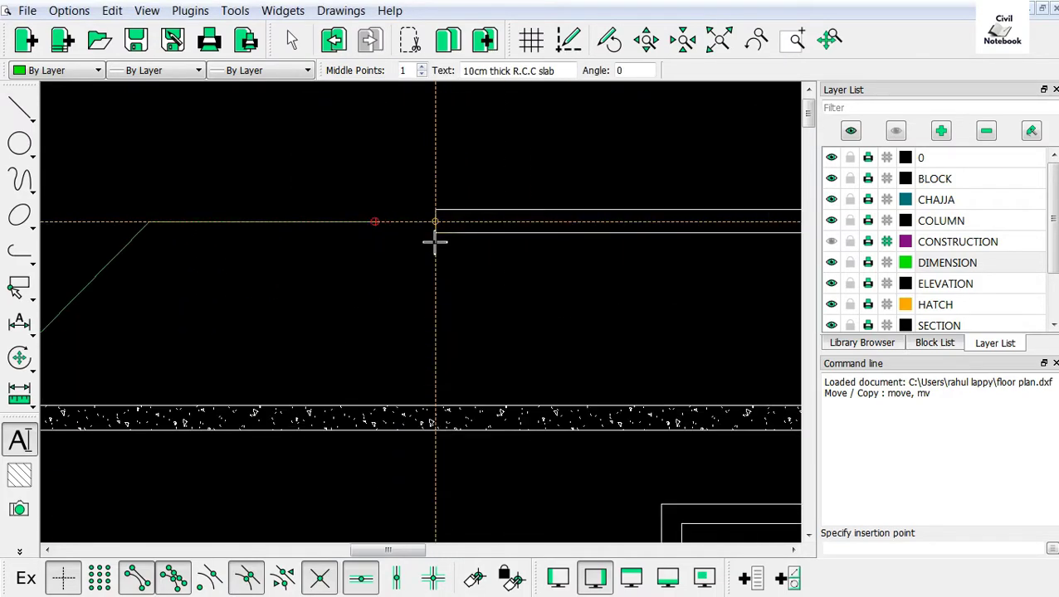
left_click(389, 237)
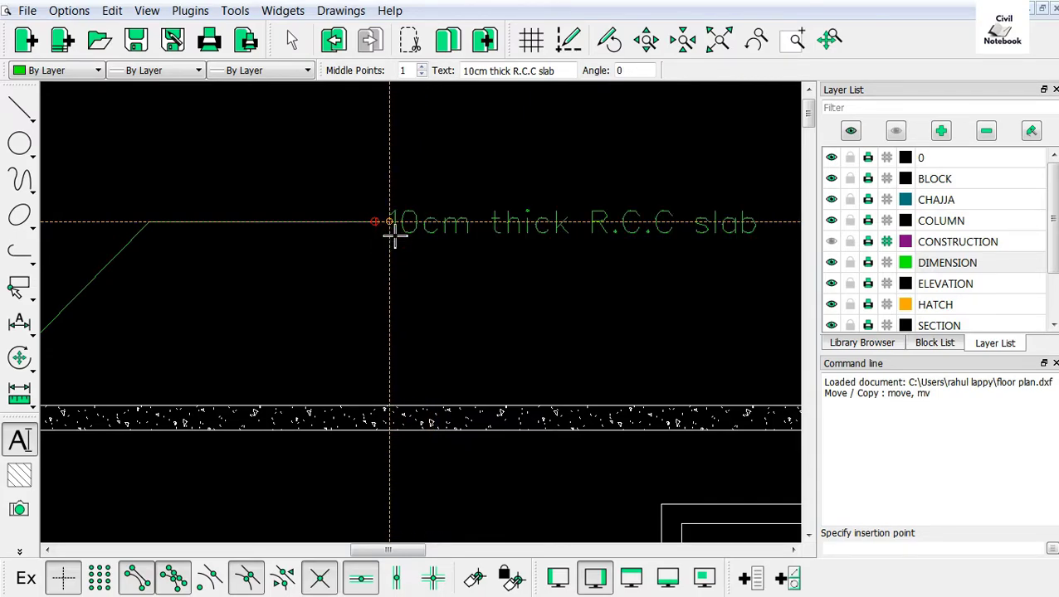
scroll(456, 228, "down", 2)
scroll(431, 274, "down", 1)
scroll(377, 283, "up", 2)
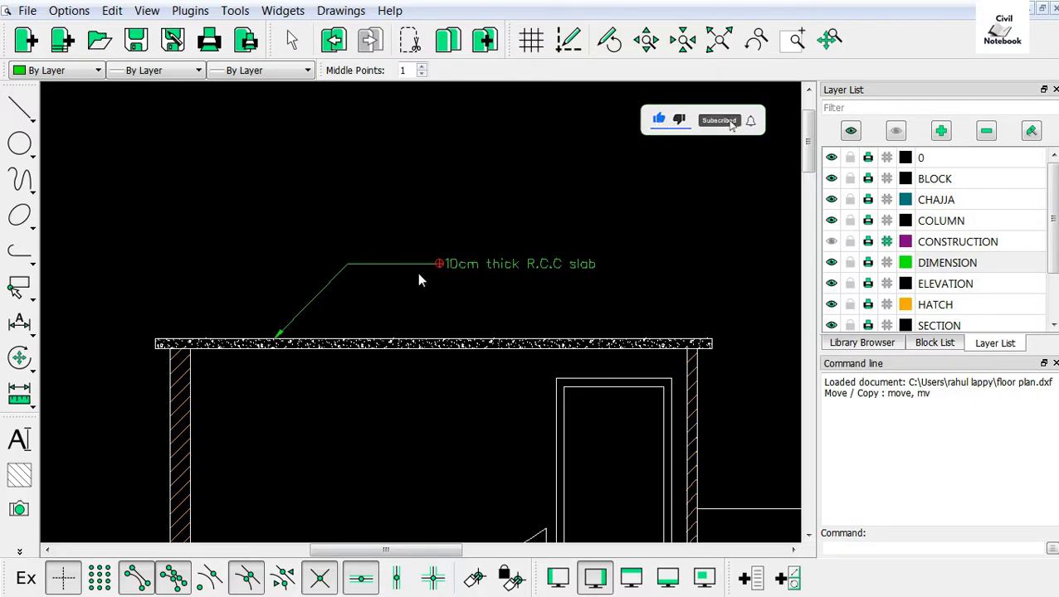
scroll(470, 305, "down", 2)
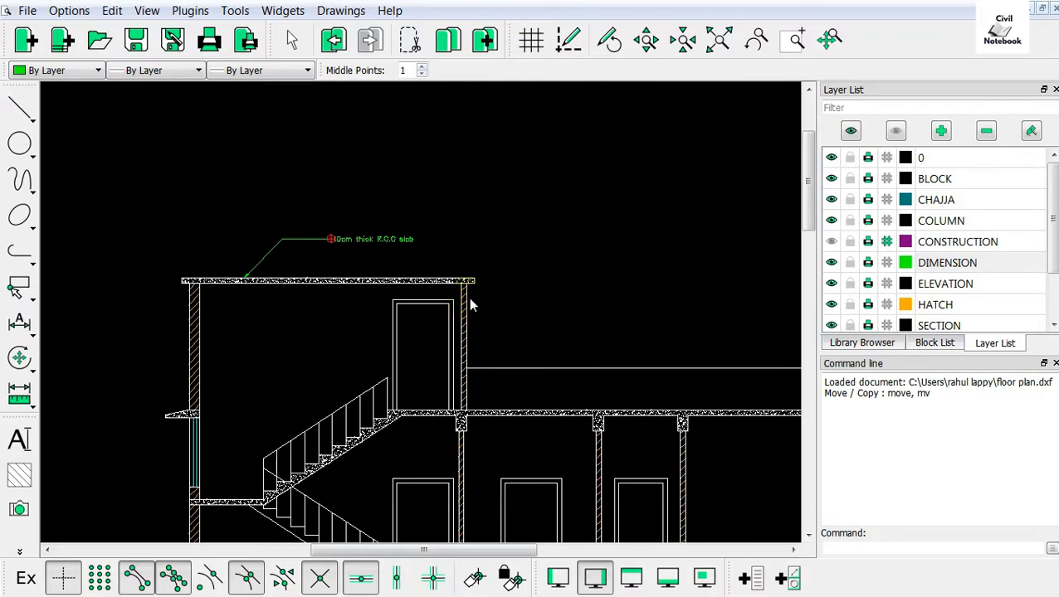
scroll(469, 306, "down", 2)
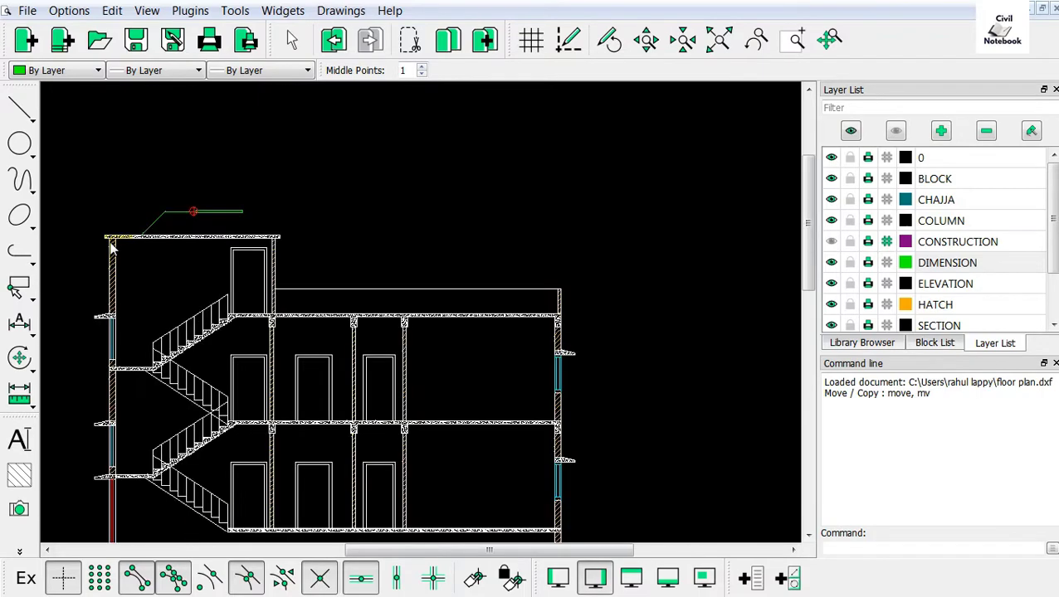
scroll(149, 273, "up", 2)
scroll(166, 290, "up", 3)
scroll(198, 271, "down", 2)
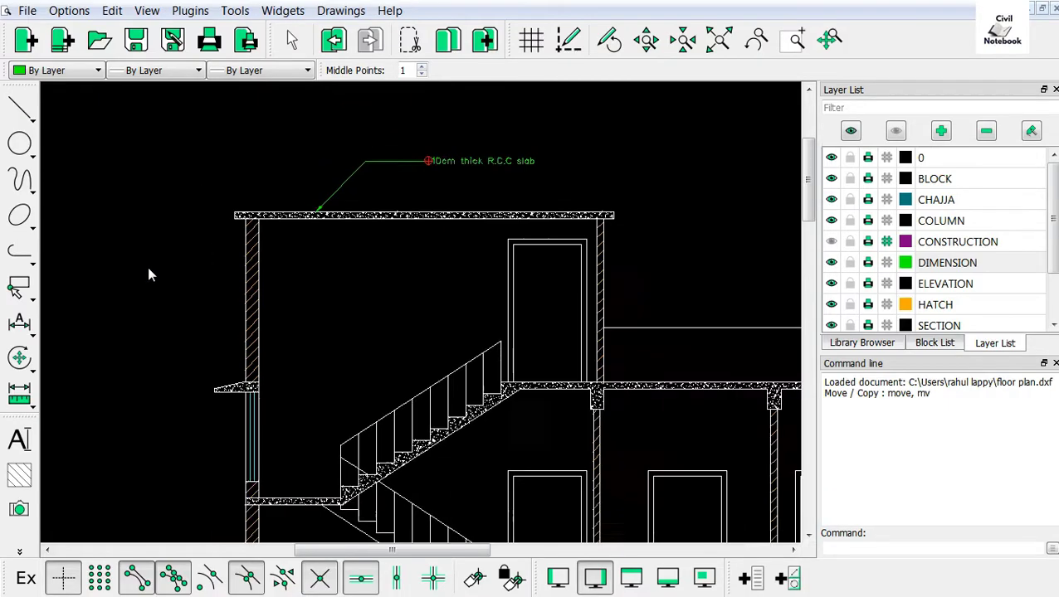
scroll(149, 274, "down", 2)
scroll(582, 324, "up", 2)
scroll(504, 379, "up", 2)
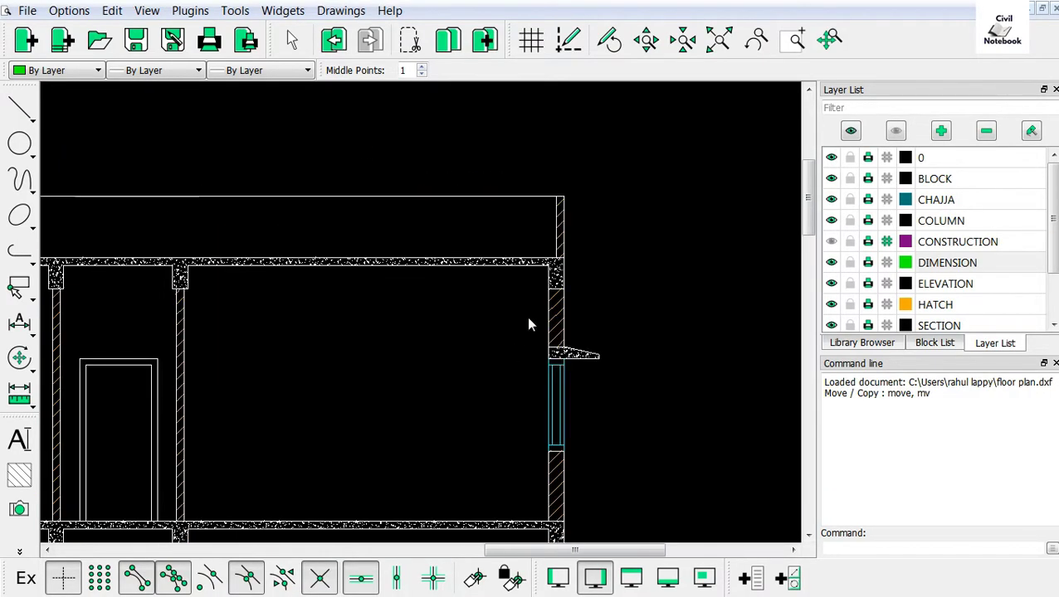
scroll(655, 332, "down", 2)
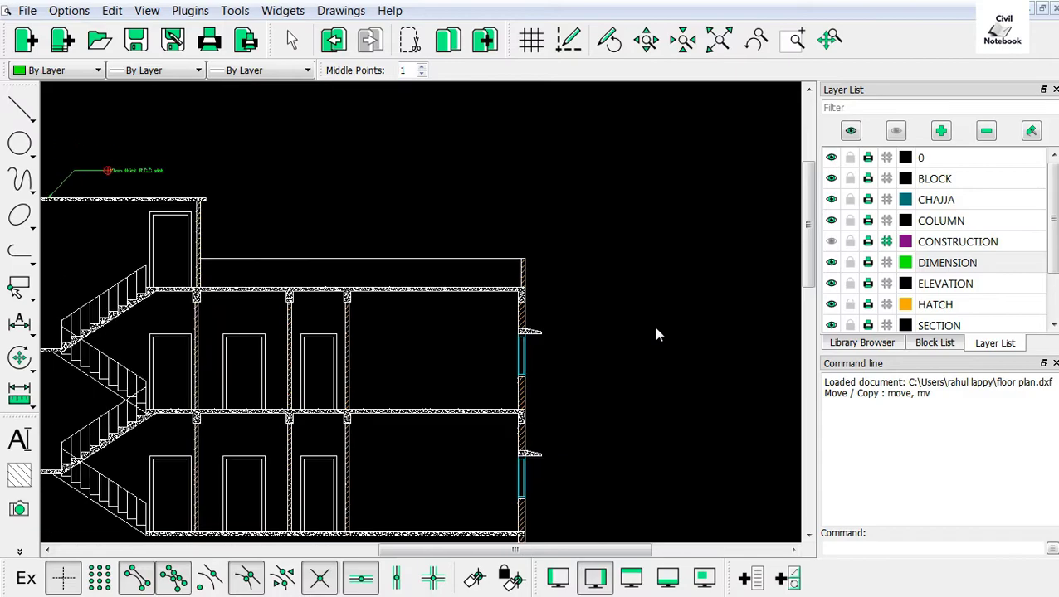
scroll(471, 338, "up", 1)
scroll(465, 339, "up", 1)
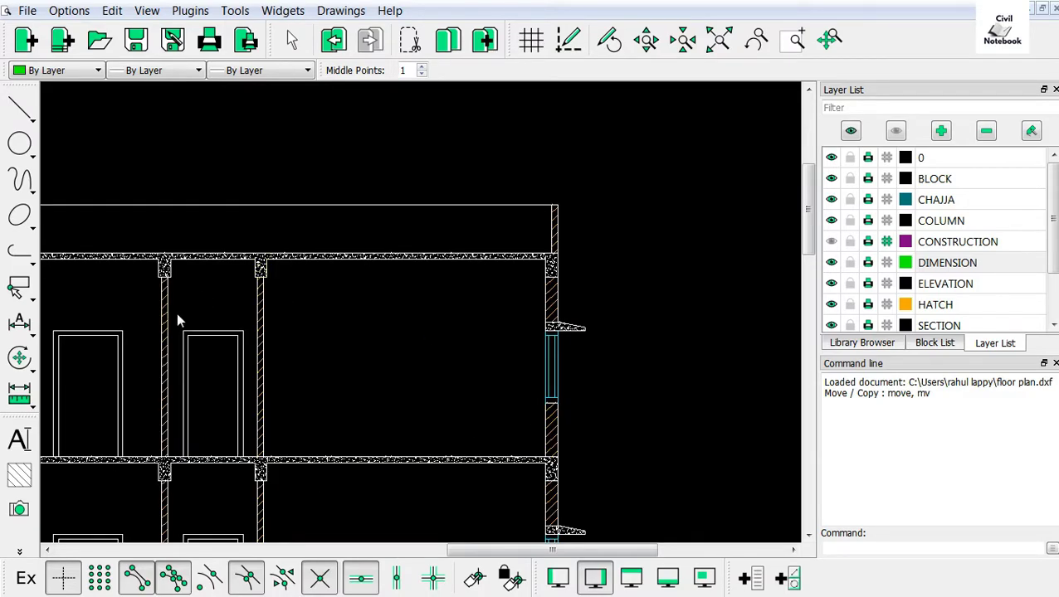
Draw a leader from the right wall above the sunshade, angled then ending in a horizontal tail
left_click(17, 324)
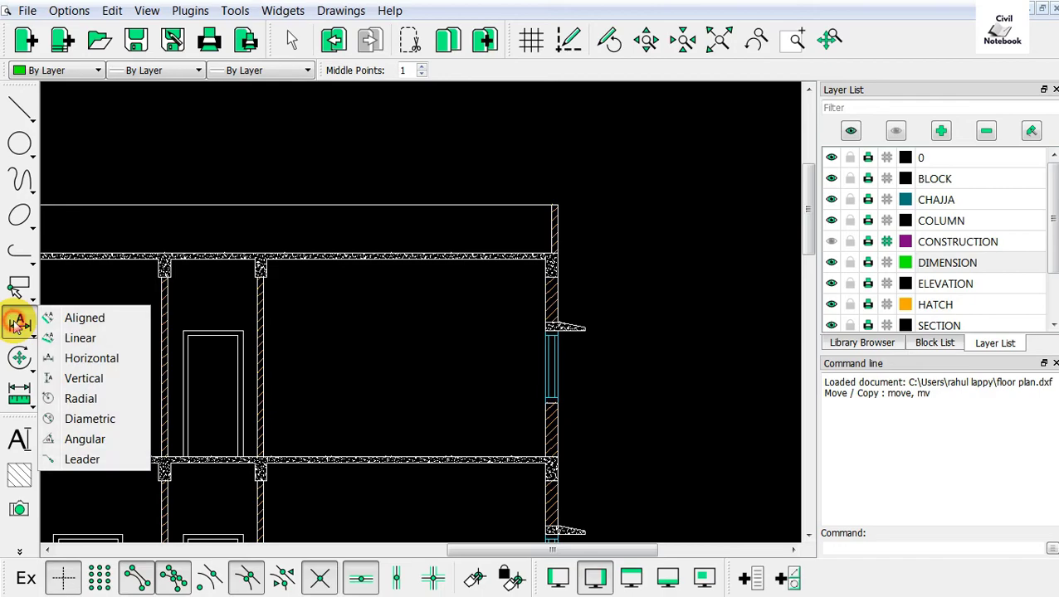
left_click(75, 458)
scroll(507, 319, "up", 1)
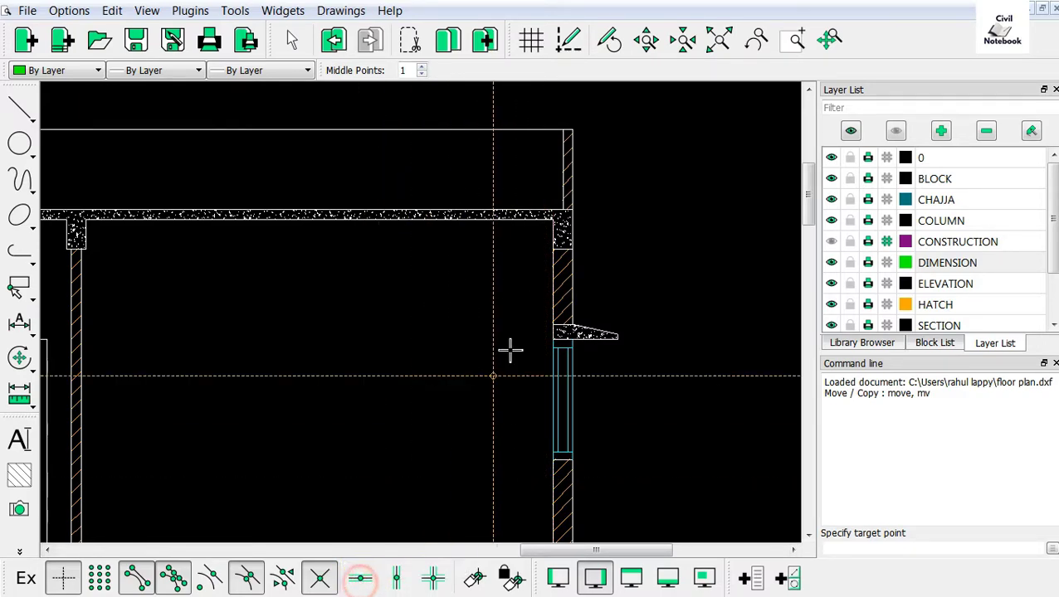
left_click(554, 289)
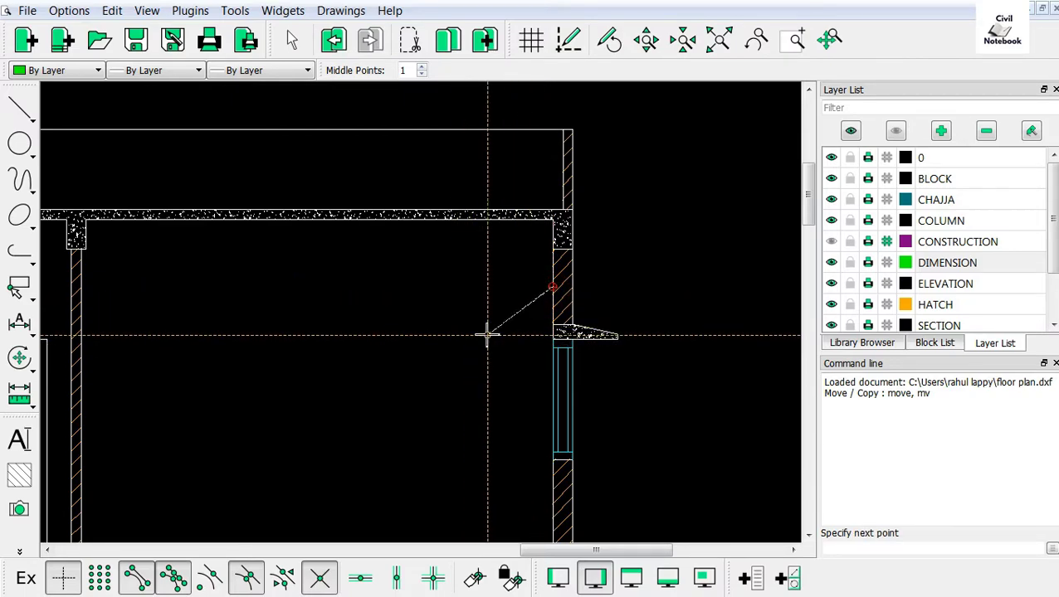
left_click(512, 325)
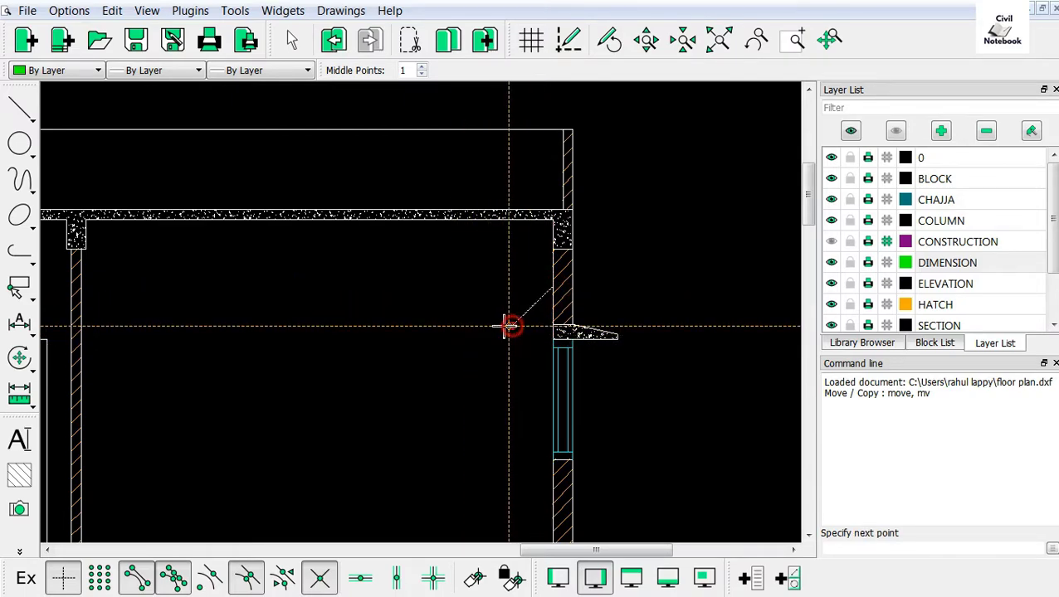
left_click(360, 581)
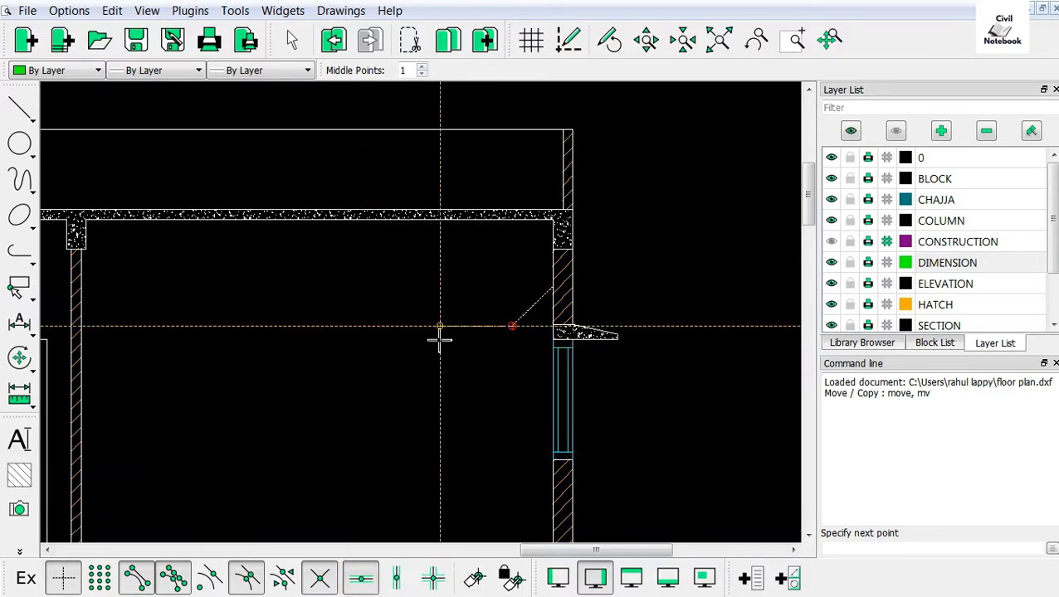
left_click(449, 334)
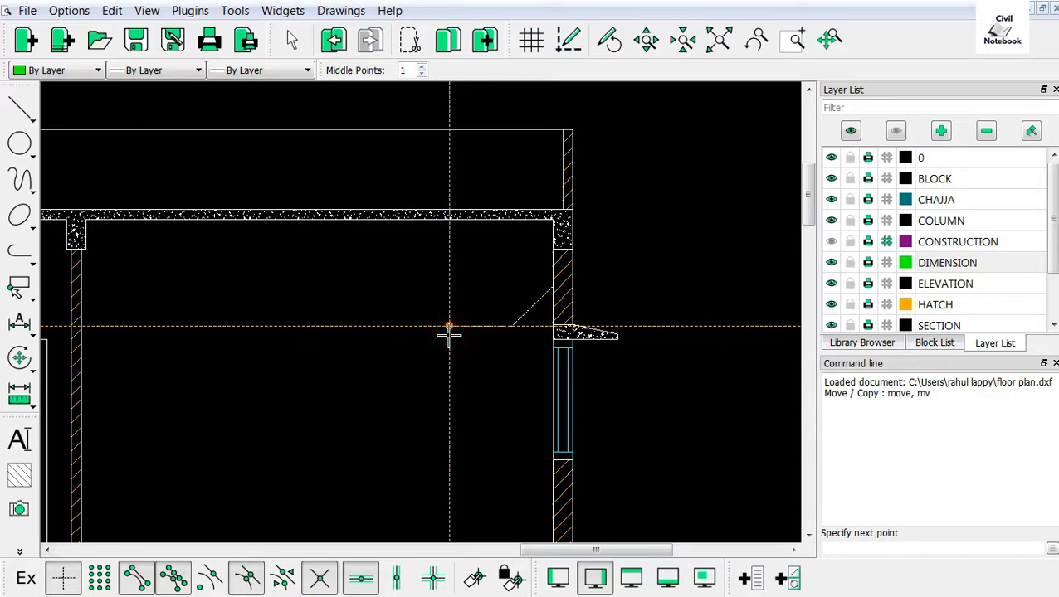
left_click(449, 334)
key("Escape")
scroll(671, 325, "down", 3)
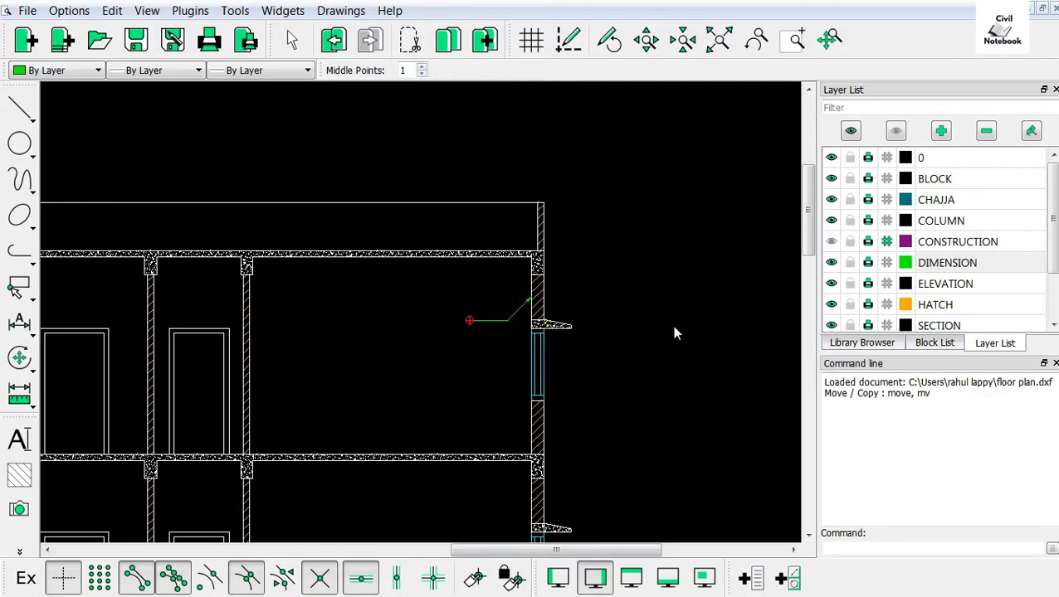
scroll(385, 316, "up", 2)
scroll(577, 325, "up", 2)
scroll(515, 332, "down", 2)
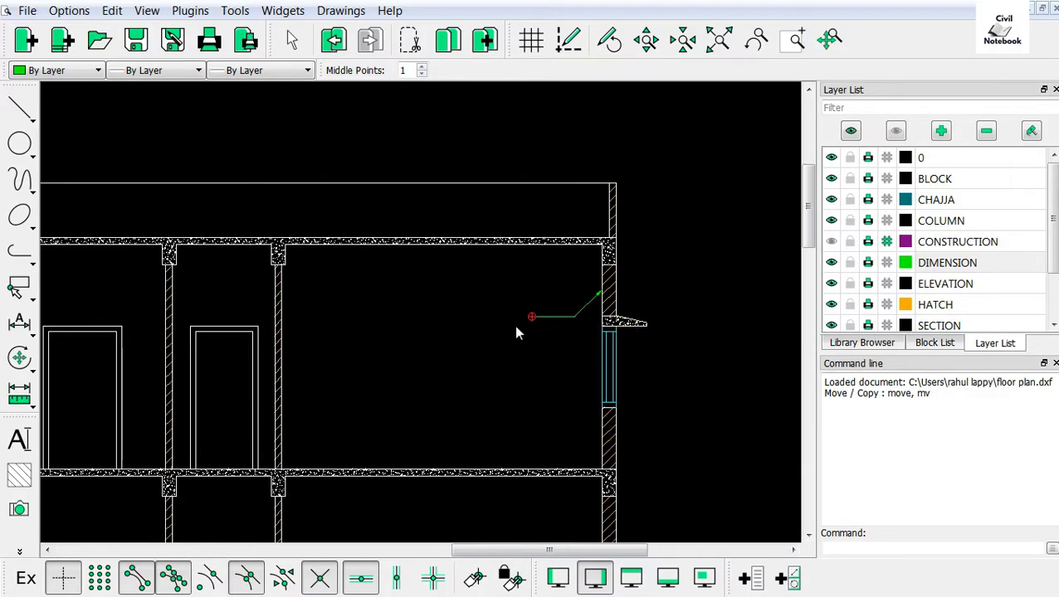
Replace the MText with '20cm thick wall' and place it at the wall leader's tail
left_click(19, 440)
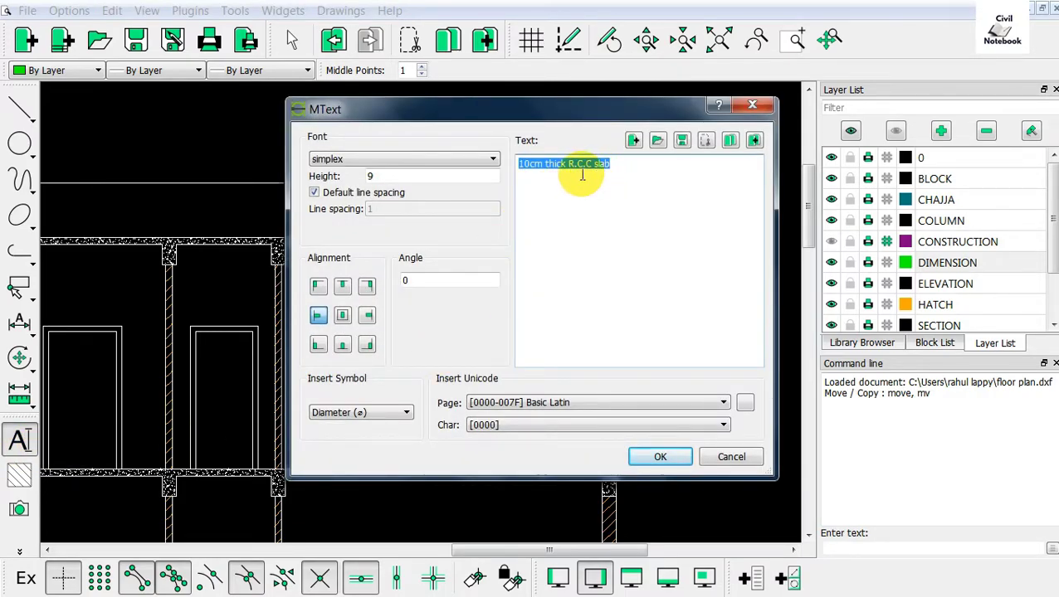
left_click(529, 163)
triple_click(617, 163)
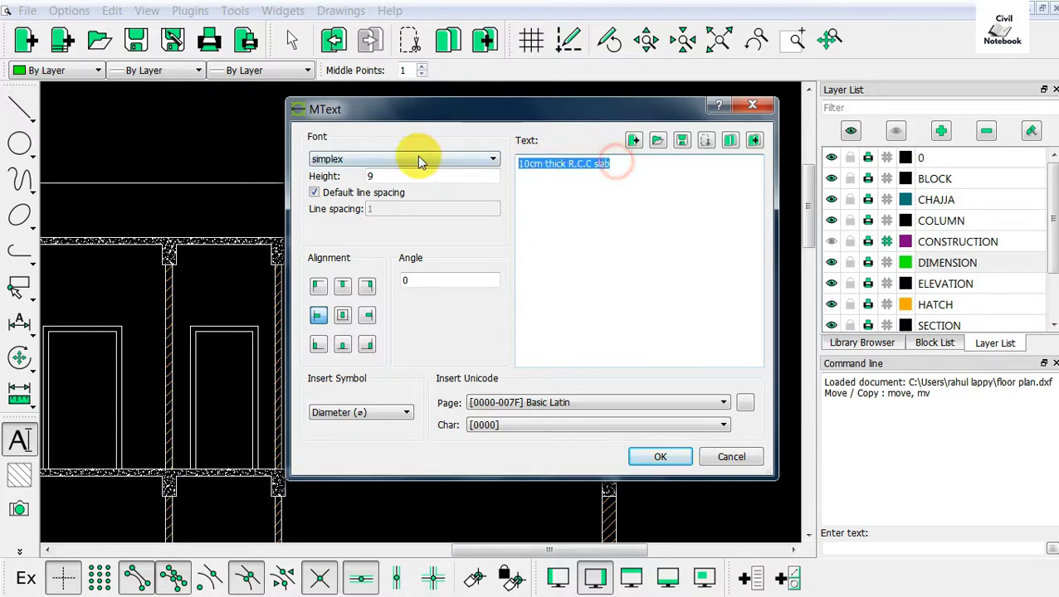
key("BackSpace")
type("20")
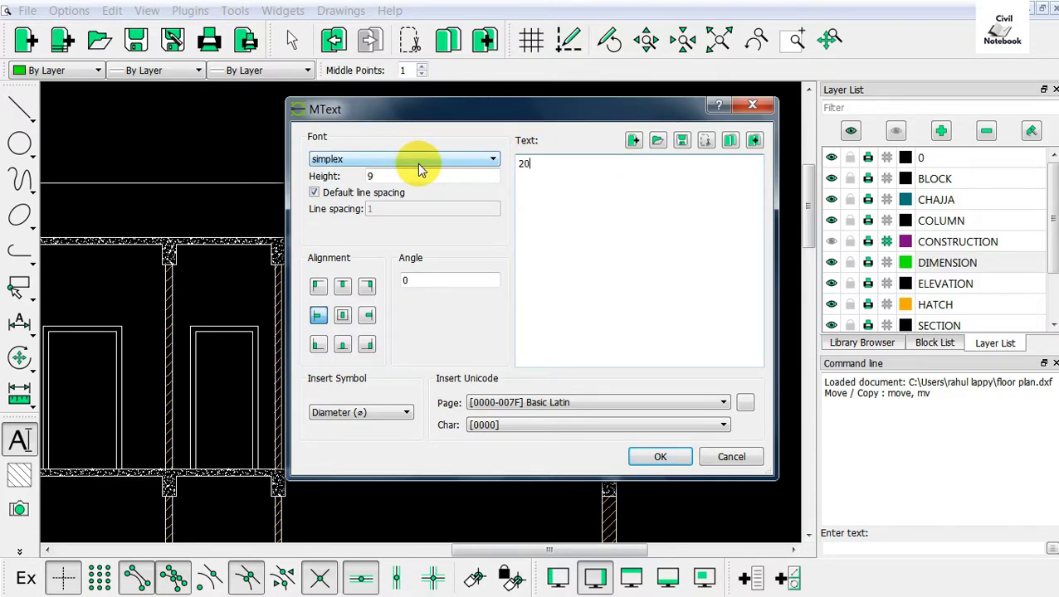
type("cm")
type(" thick ")
type("wa")
type("ll")
left_click(648, 458)
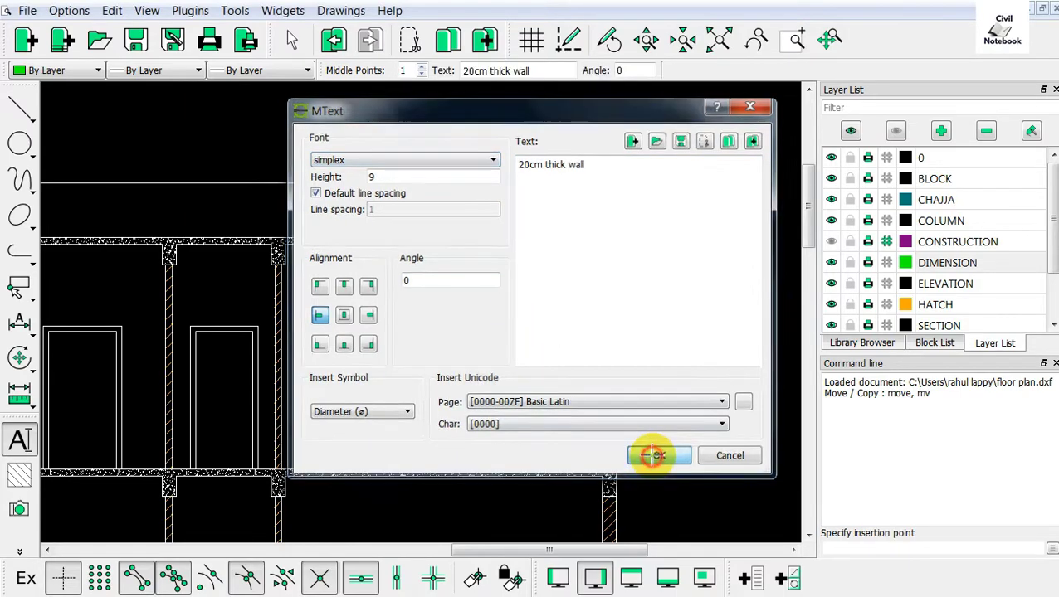
scroll(549, 301, "up", 2)
scroll(498, 324, "up", 3)
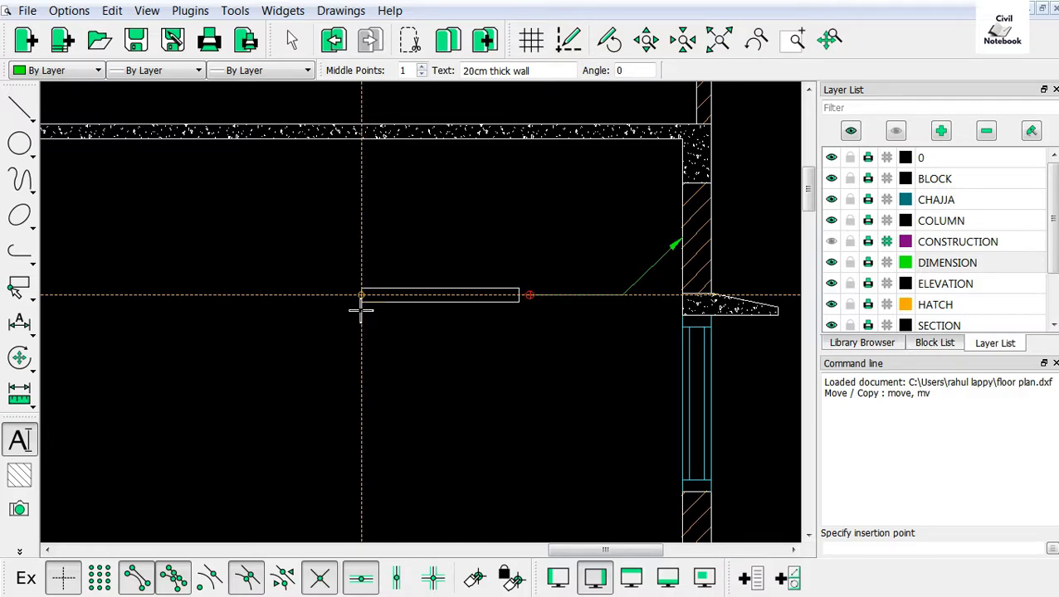
left_click(362, 311)
scroll(502, 343, "down", 2)
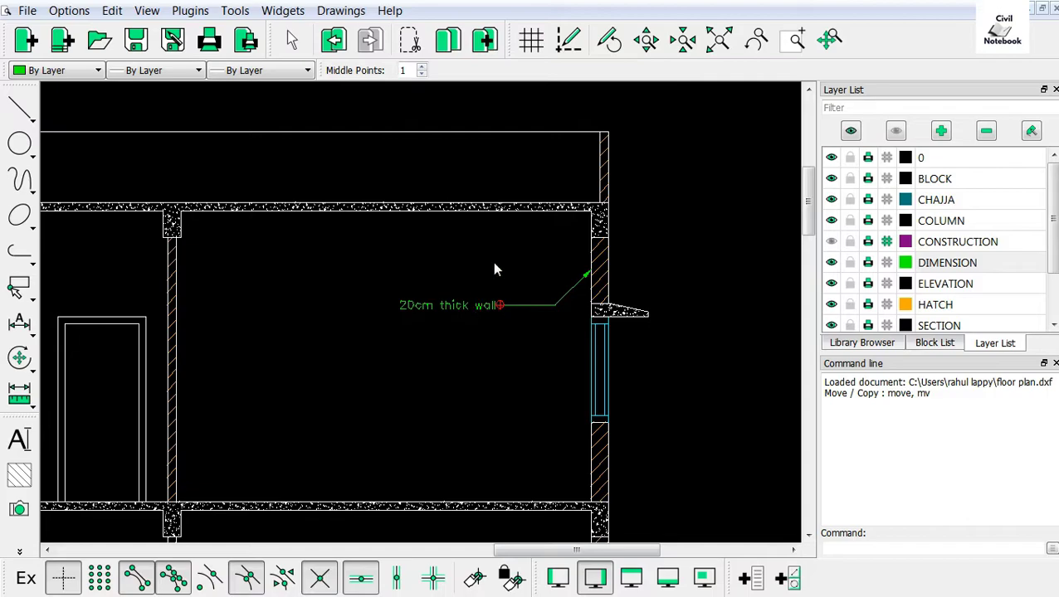
Pan to the middle rooms and stairs, then choose Leader from the canvas context menu
scroll(477, 319, "down", 2)
middle_click_drag(559, 407, 732, 449)
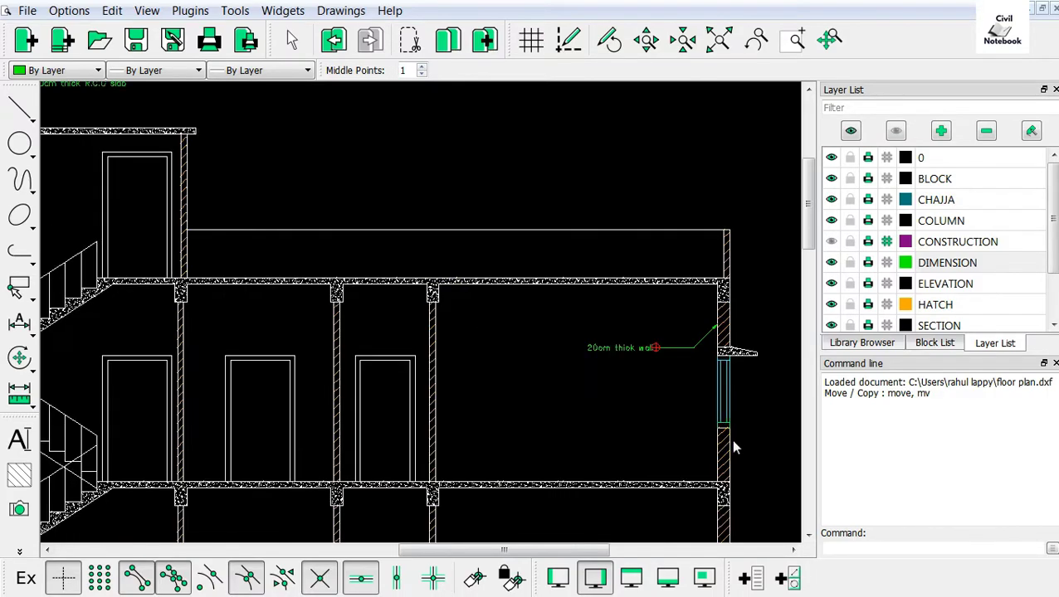
scroll(492, 433, "up", 2)
scroll(384, 365, "up", 2)
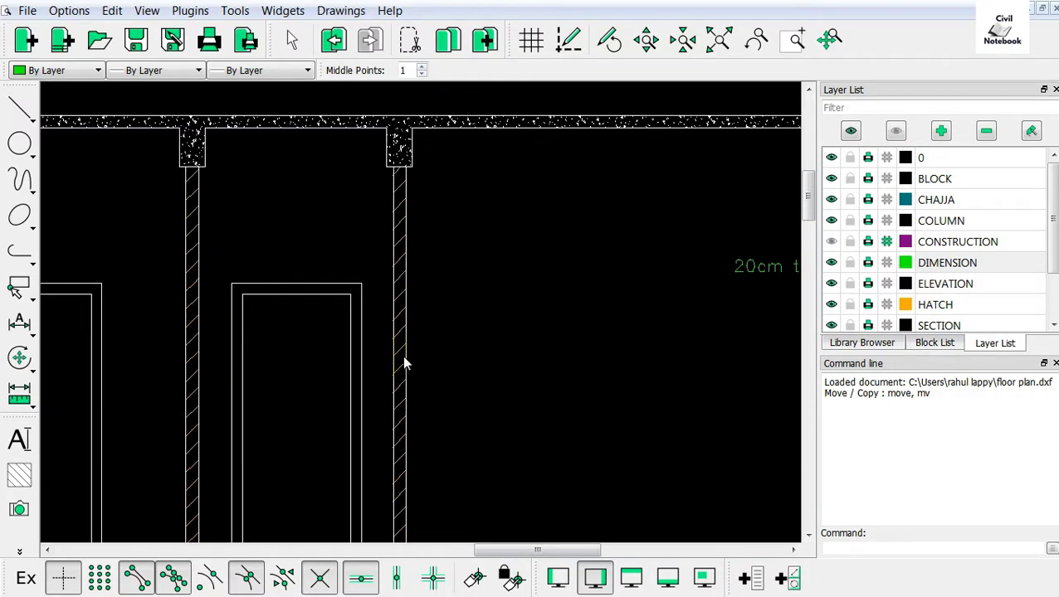
scroll(404, 360, "up", 1)
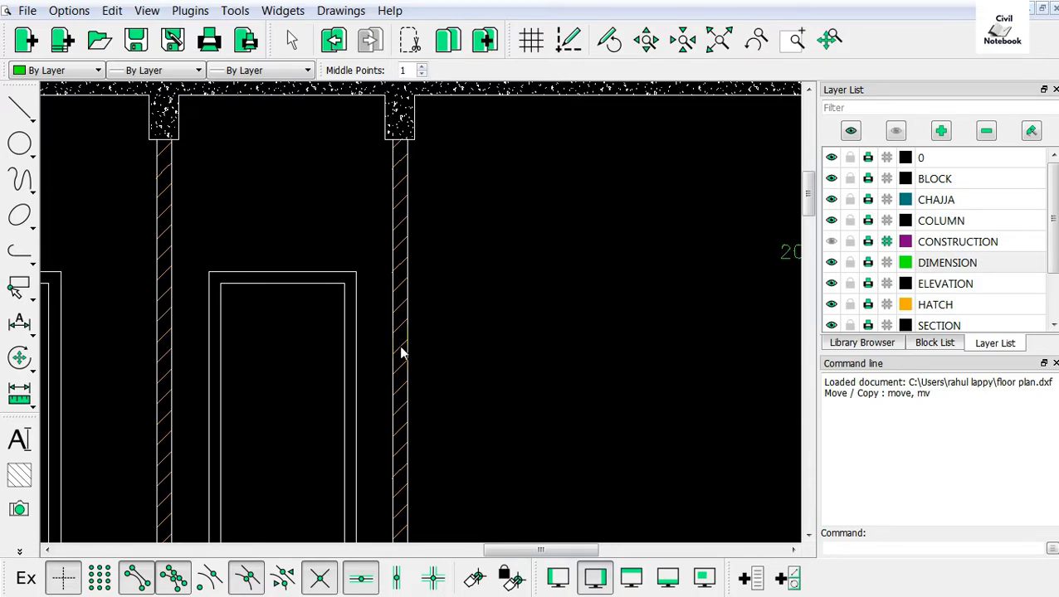
scroll(401, 355, "down", 2)
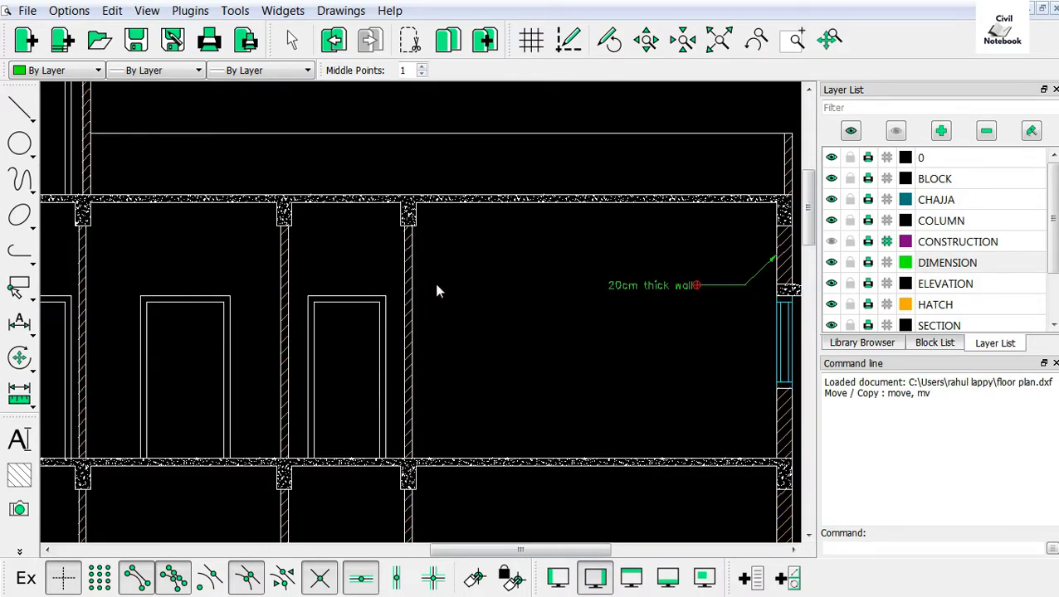
right_click(462, 246)
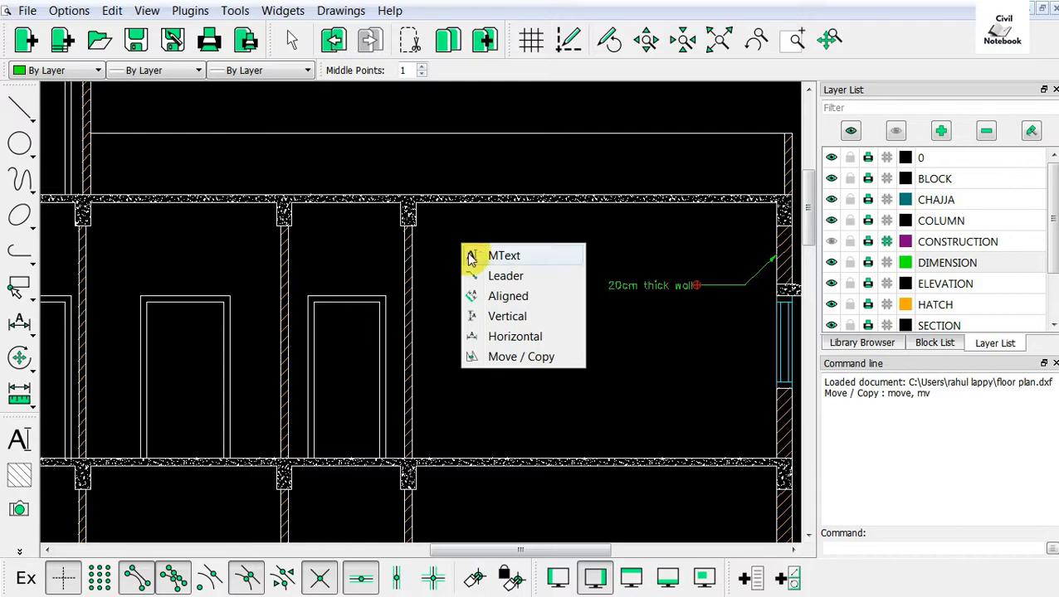
left_click(493, 280)
Draw a green leader from the partition wall beside the second door, bending up to a horizontal tail
scroll(435, 428, "up", 1)
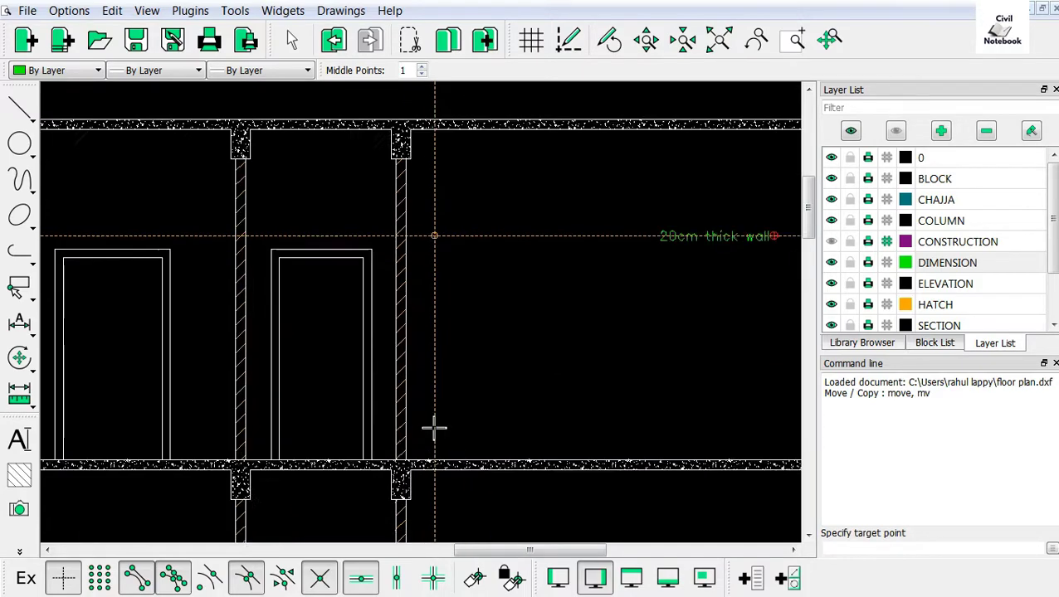
scroll(432, 473, "up", 1)
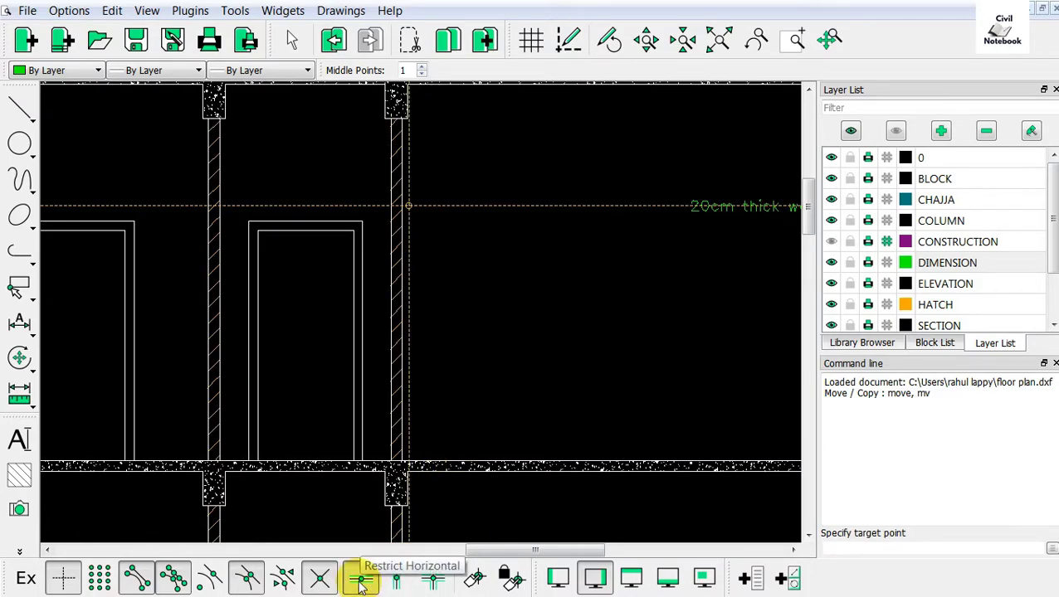
left_click(400, 378)
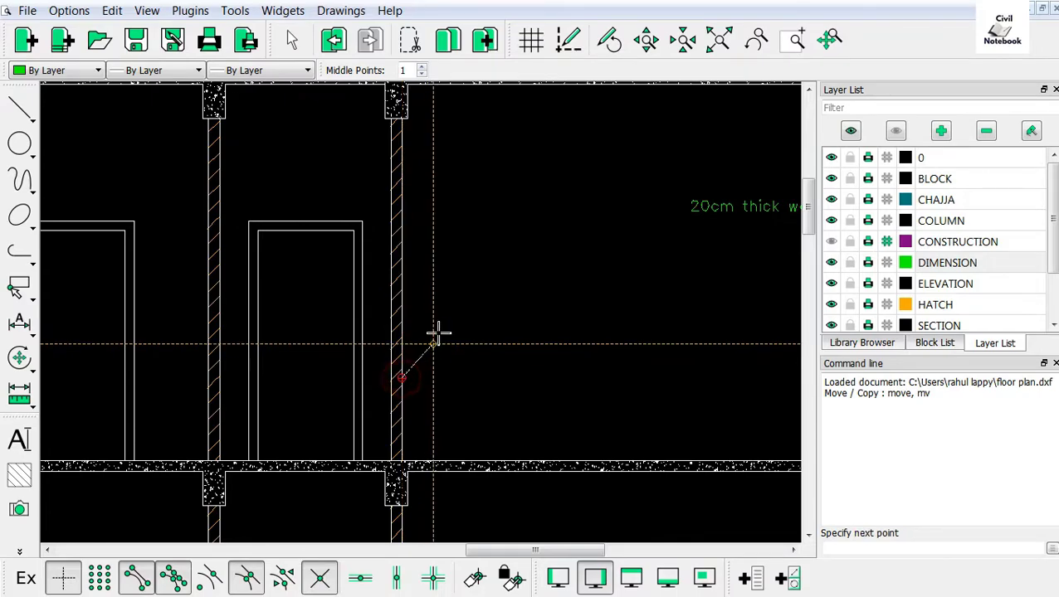
left_click(472, 305)
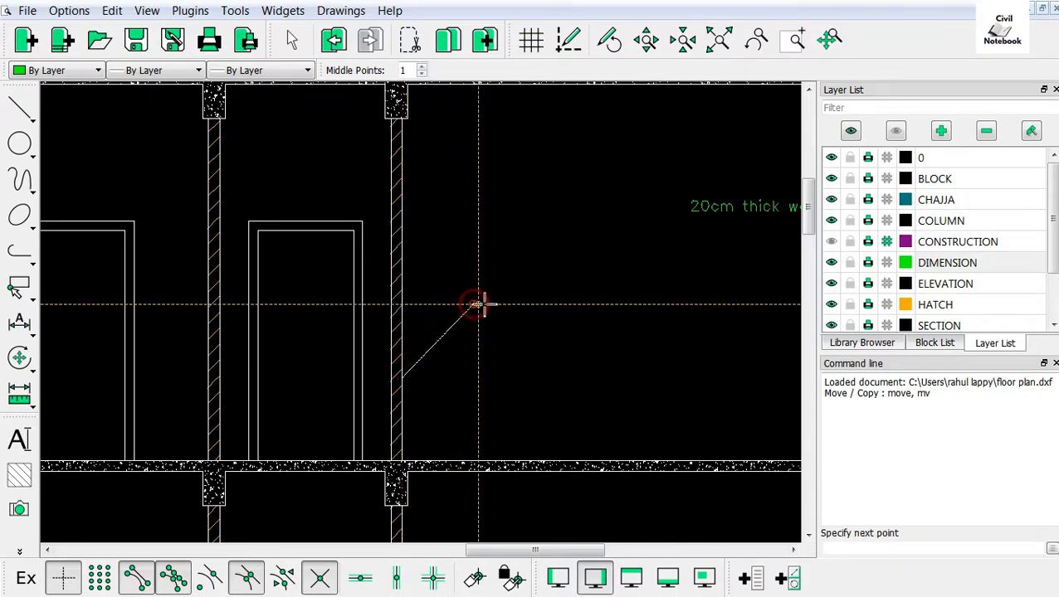
left_click(362, 578)
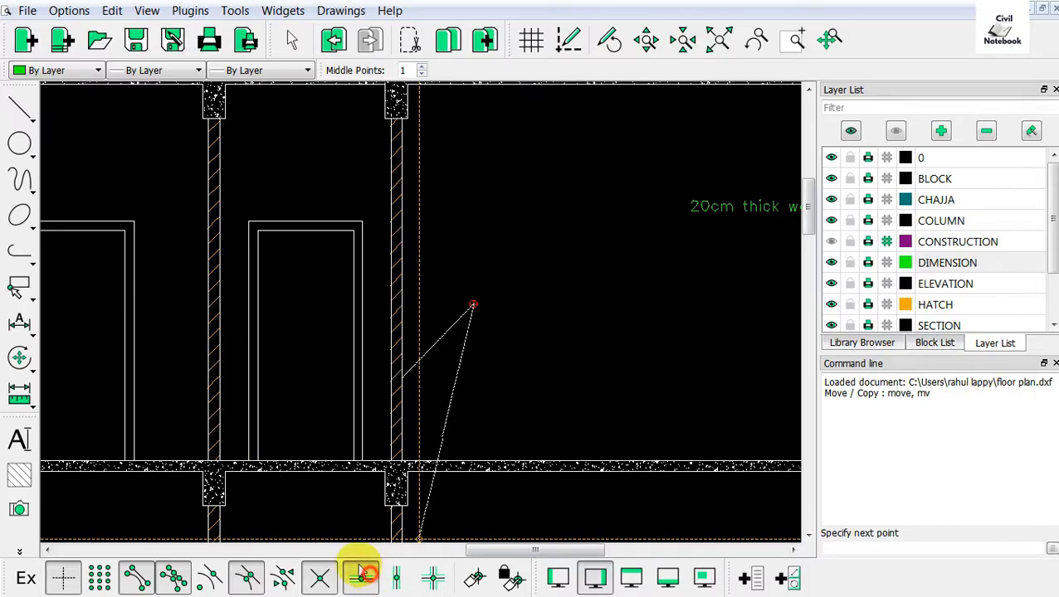
left_click(574, 322)
key("Return")
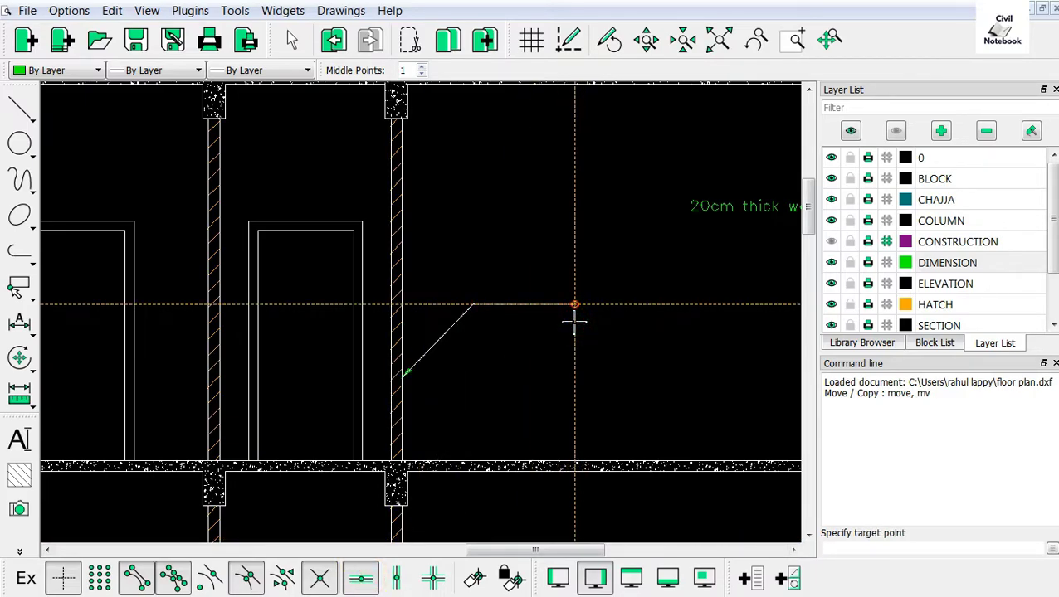
key("Escape")
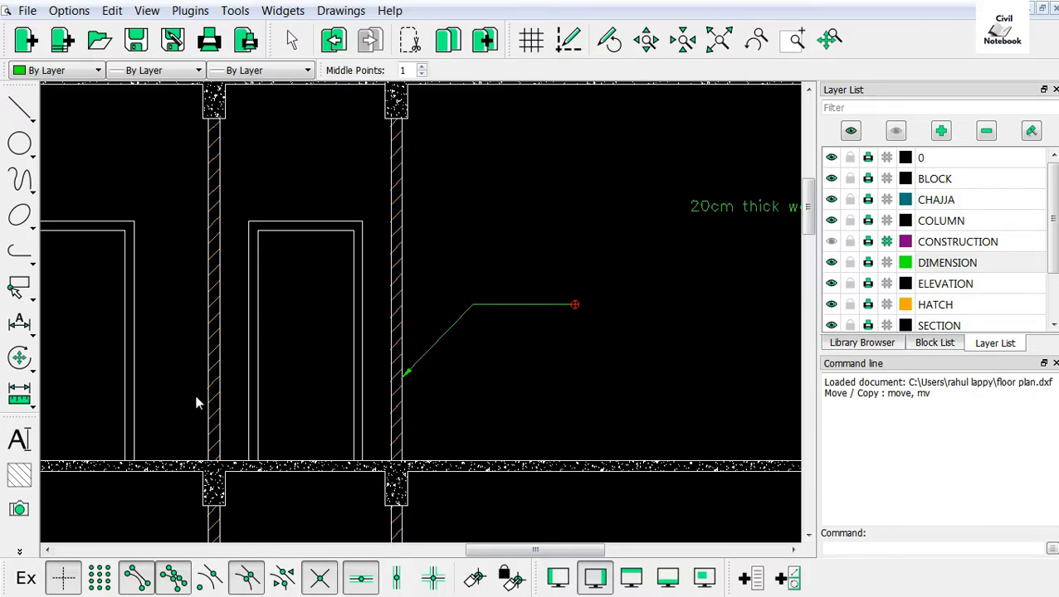
Change the MText from 20cm to '10cm thick wall' and place it at the new leader's tail
left_click(20, 440)
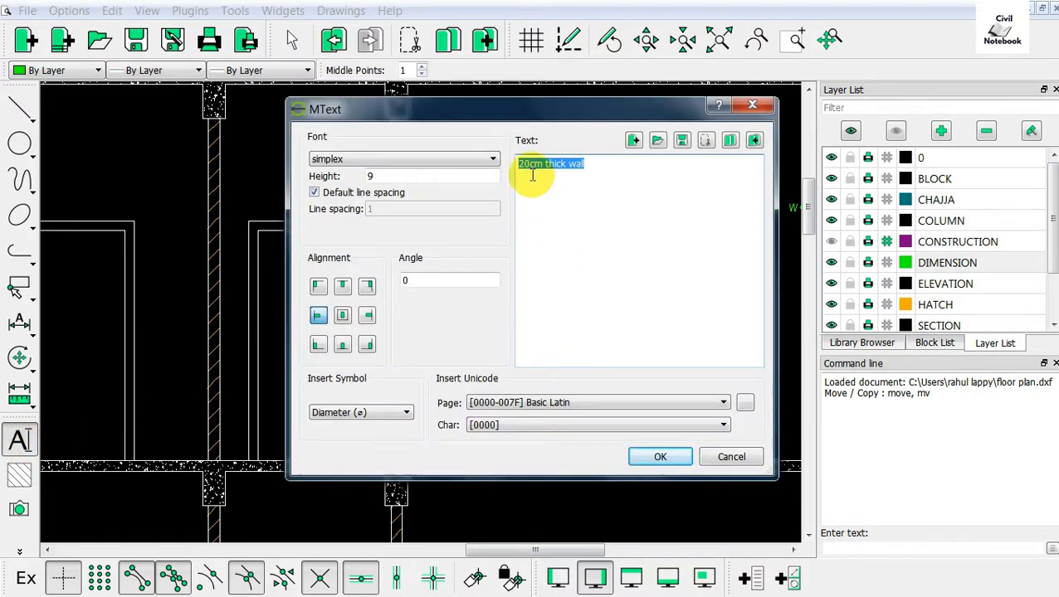
left_click(519, 164)
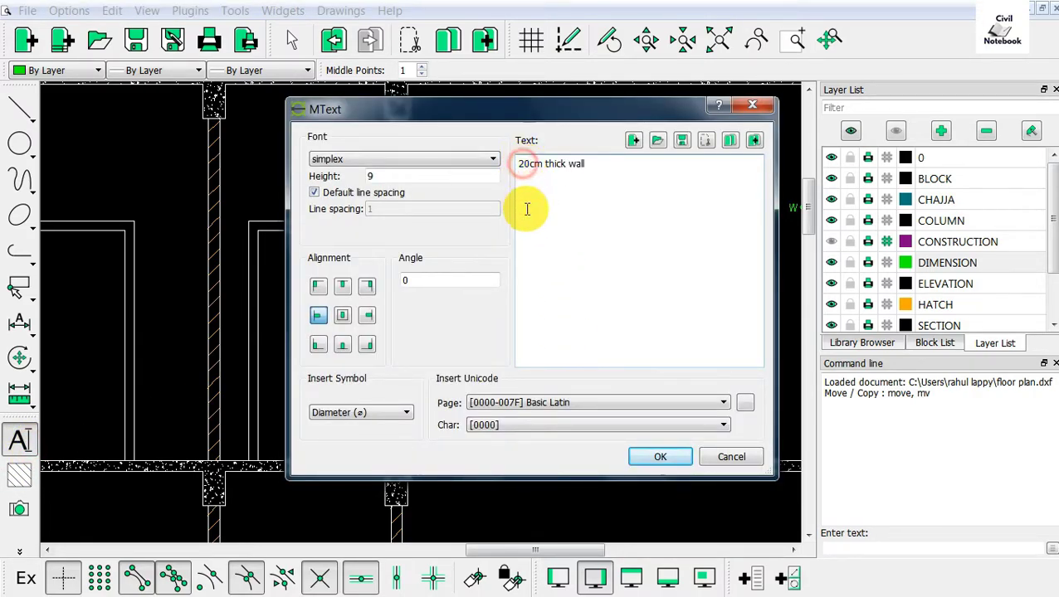
key("BackSpace")
type("1")
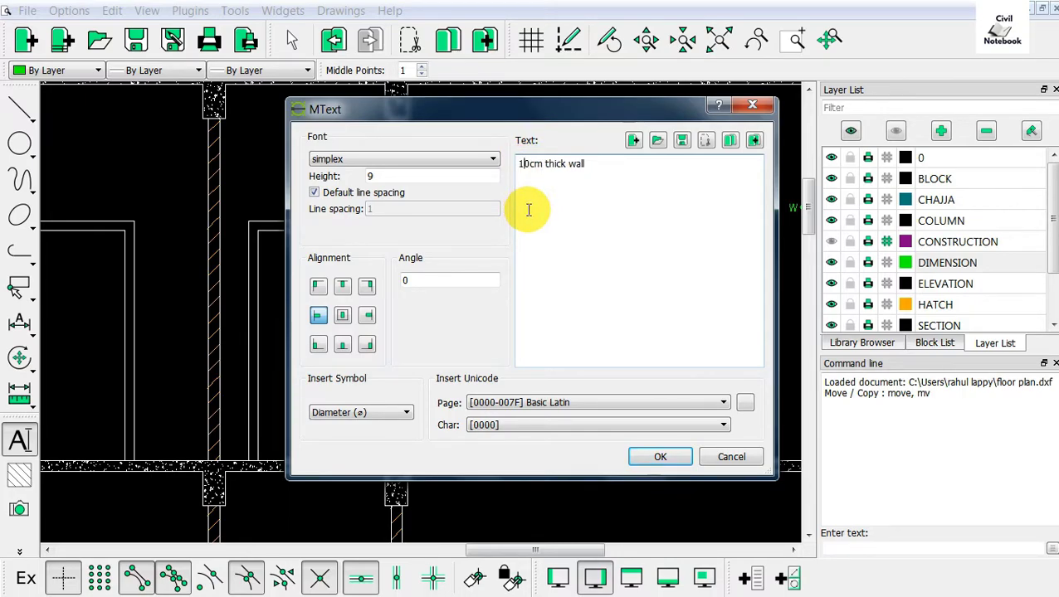
left_click(659, 457)
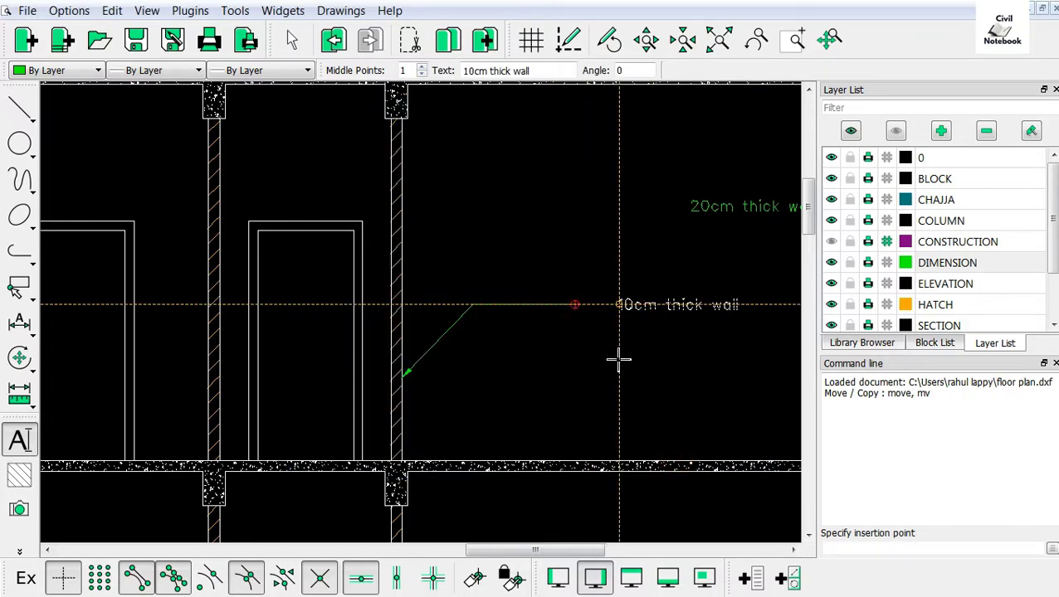
scroll(597, 362, "up", 1)
scroll(583, 336, "up", 2)
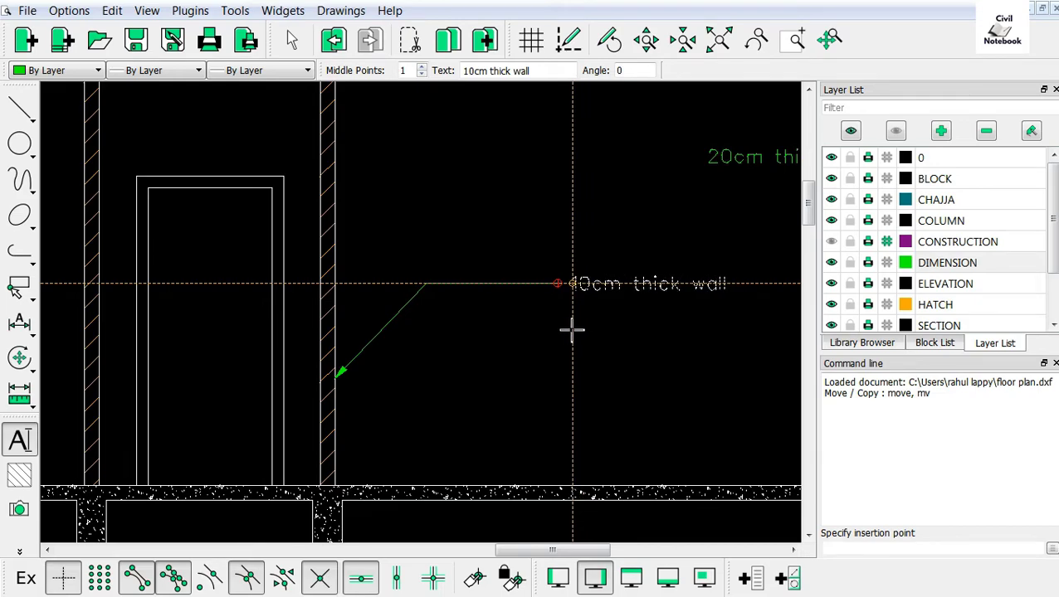
left_click(571, 330)
scroll(590, 353, "down", 2)
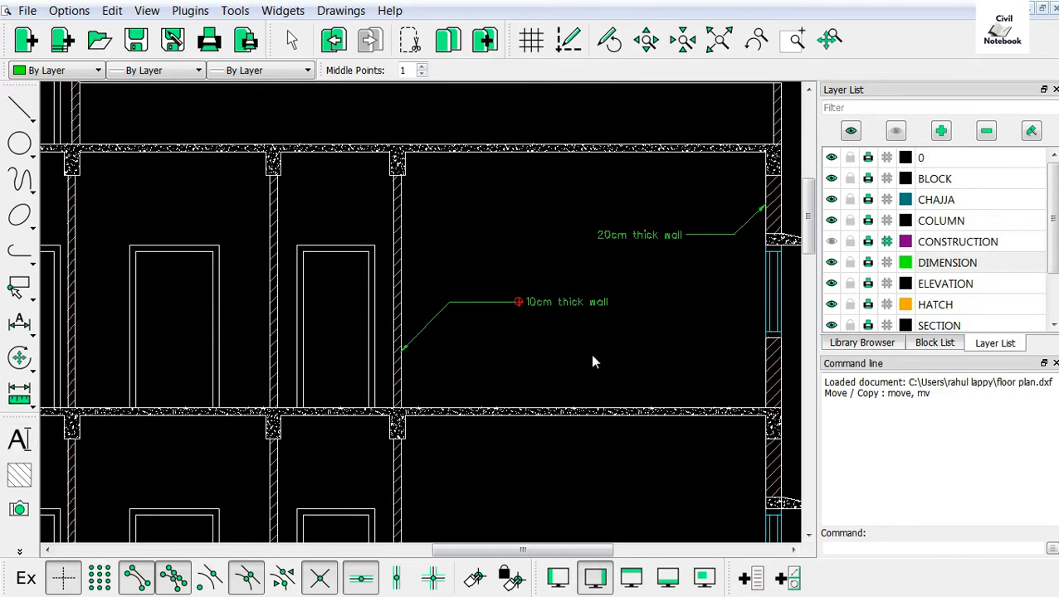
scroll(480, 177, "down", 1)
right_click(485, 164)
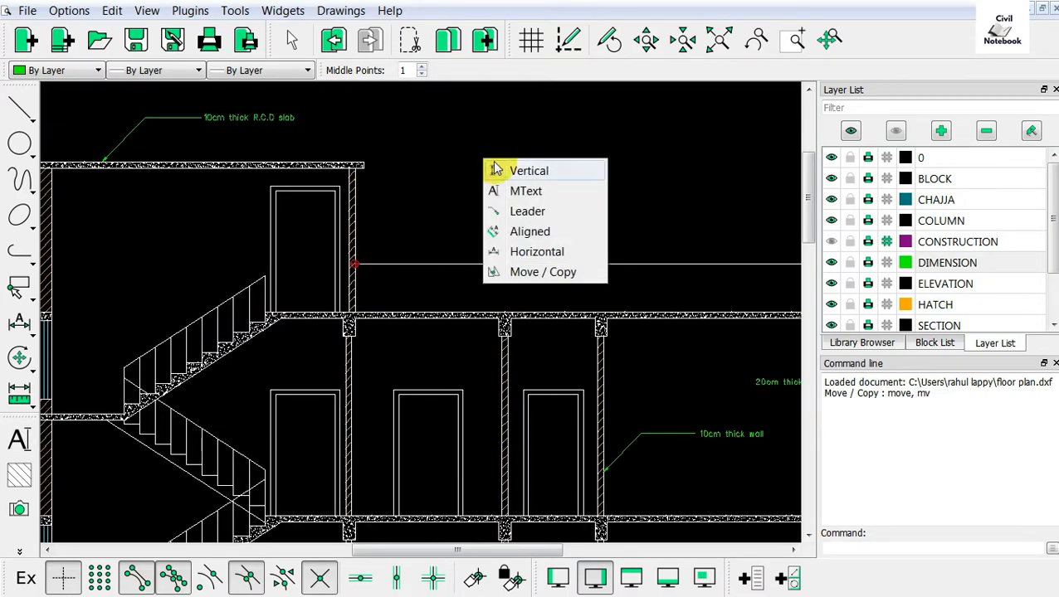
left_click(508, 170)
scroll(453, 264, "up", 1)
scroll(452, 264, "up", 5)
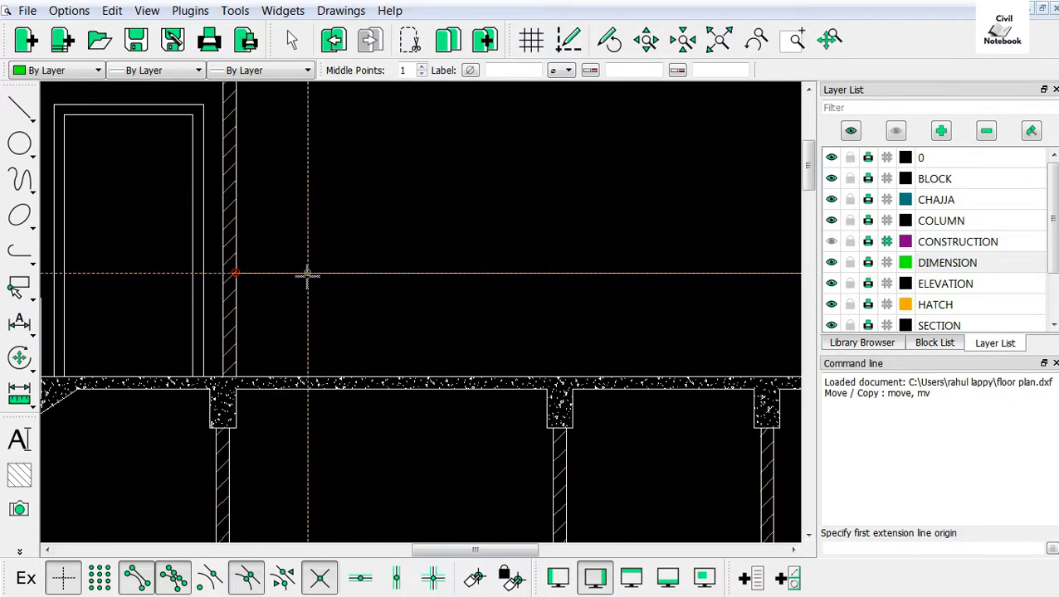
scroll(382, 314, "down", 5)
scroll(394, 315, "down", 3)
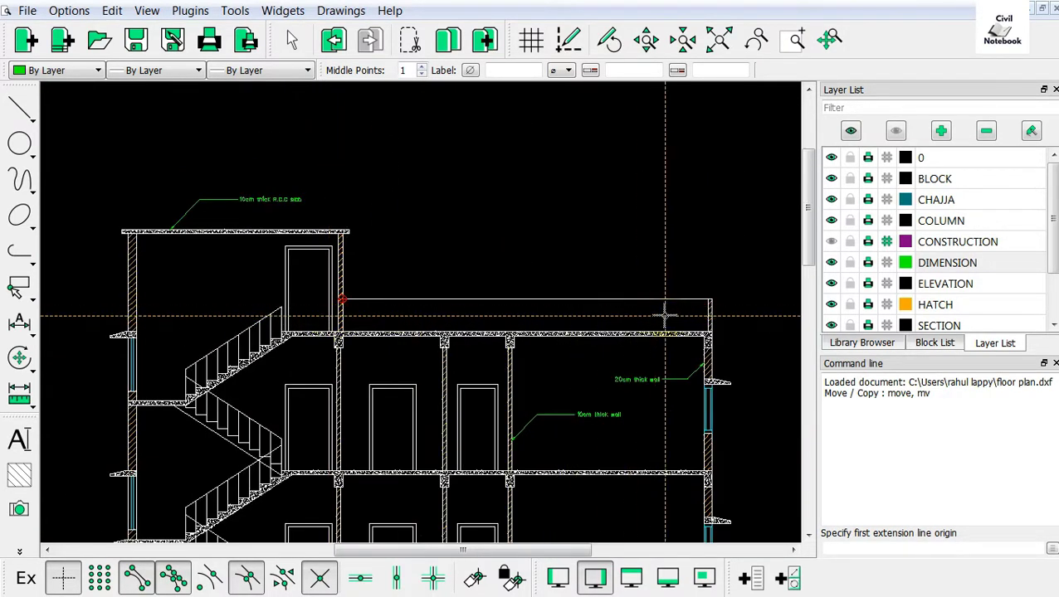
scroll(614, 315, "up", 3)
scroll(179, 306, "up", 4)
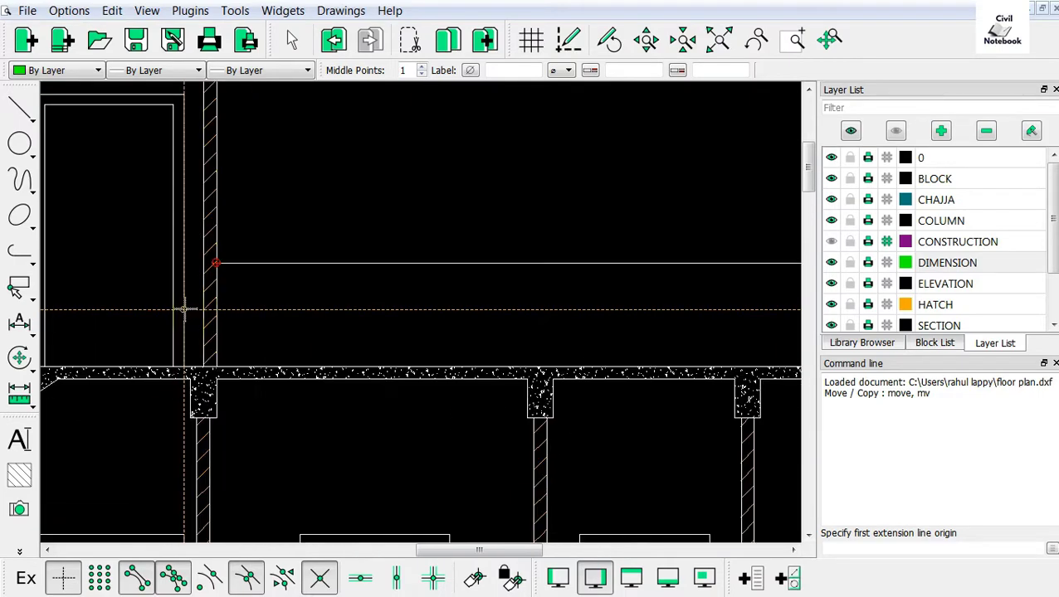
scroll(204, 332, "up", 3)
scroll(249, 365, "up", 3)
left_click(264, 363)
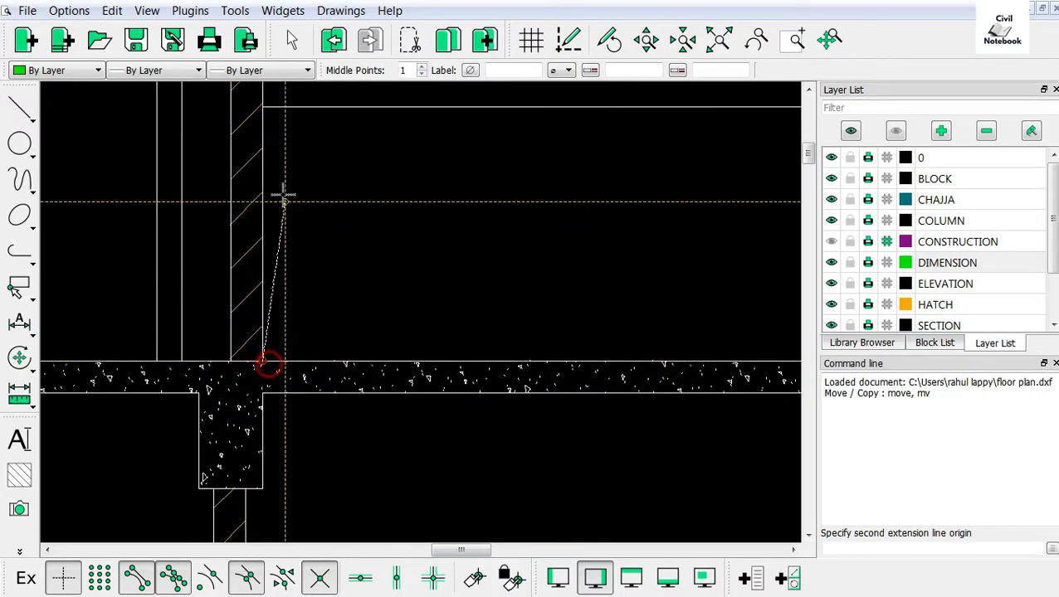
left_click(265, 116)
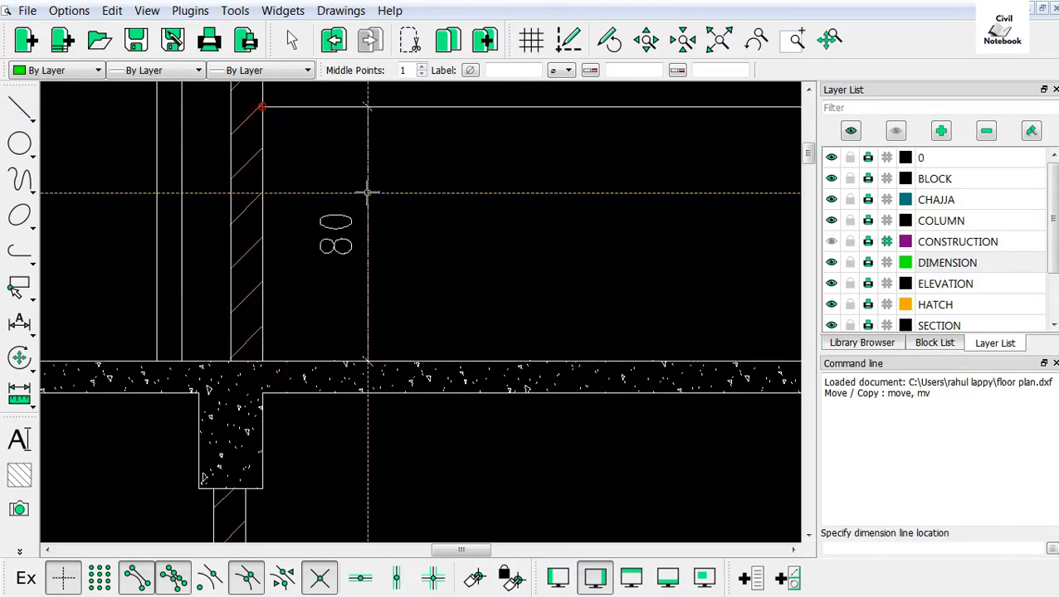
key("Escape")
scroll(366, 201, "down", 5)
scroll(335, 224, "down", 4)
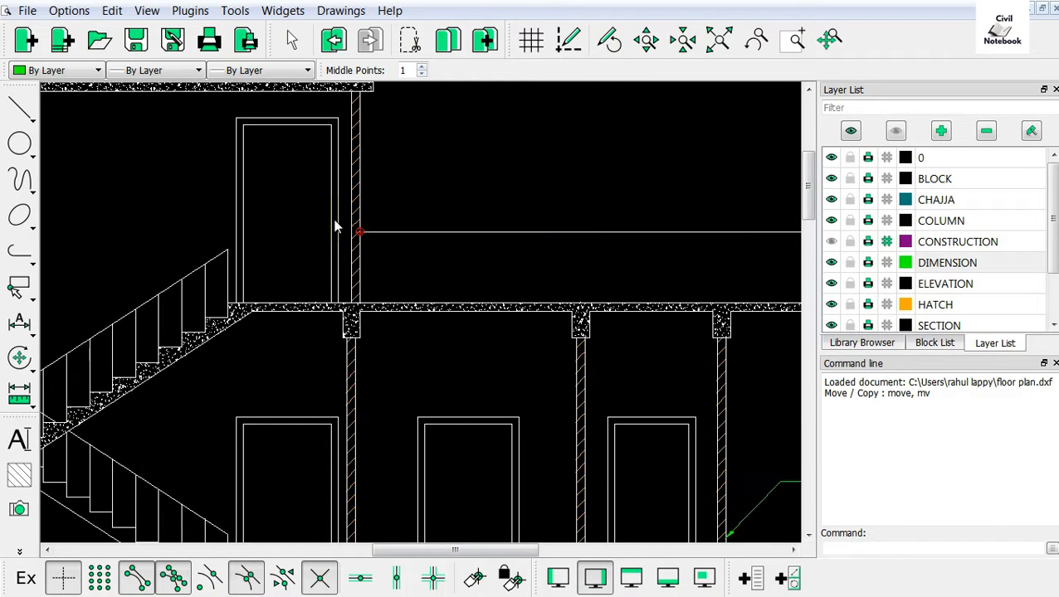
Draw two vertical leaders, from the slab top and from the upper line, meeting midway as a double arrow
right_click(493, 151)
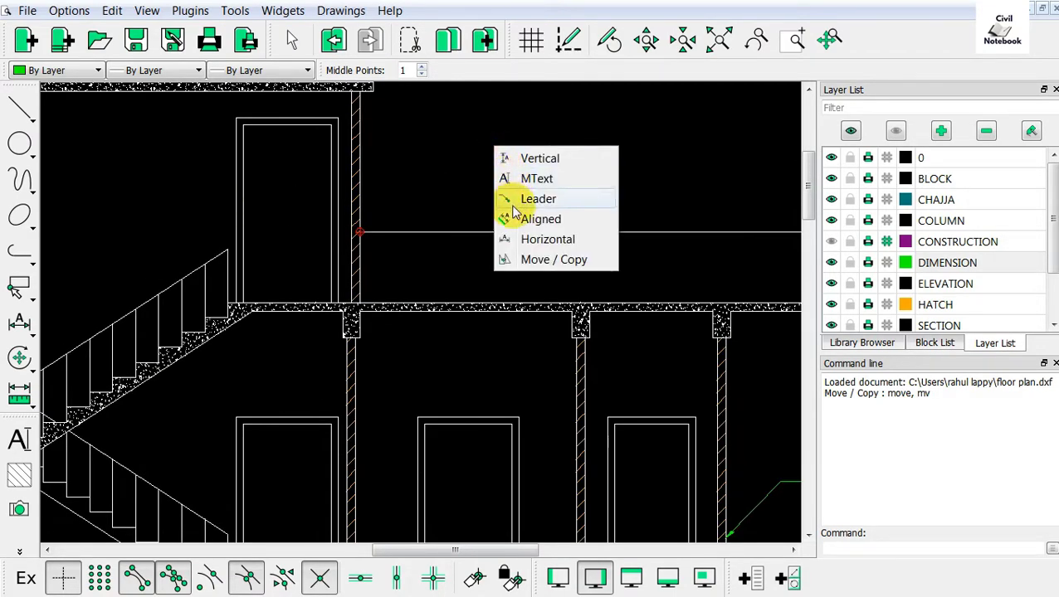
left_click(554, 259)
scroll(427, 295, "up", 5)
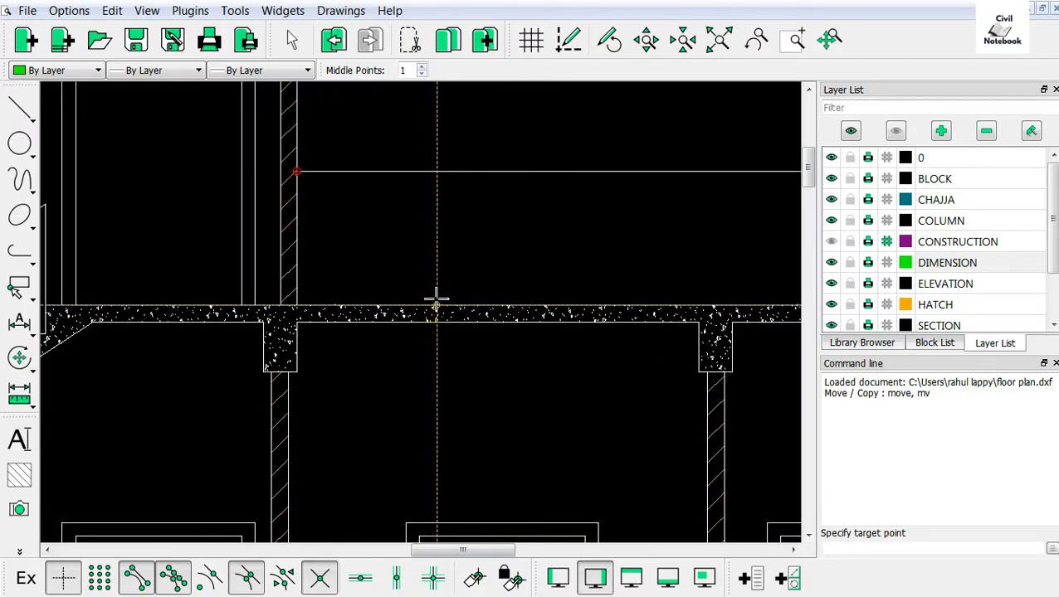
left_click(437, 300)
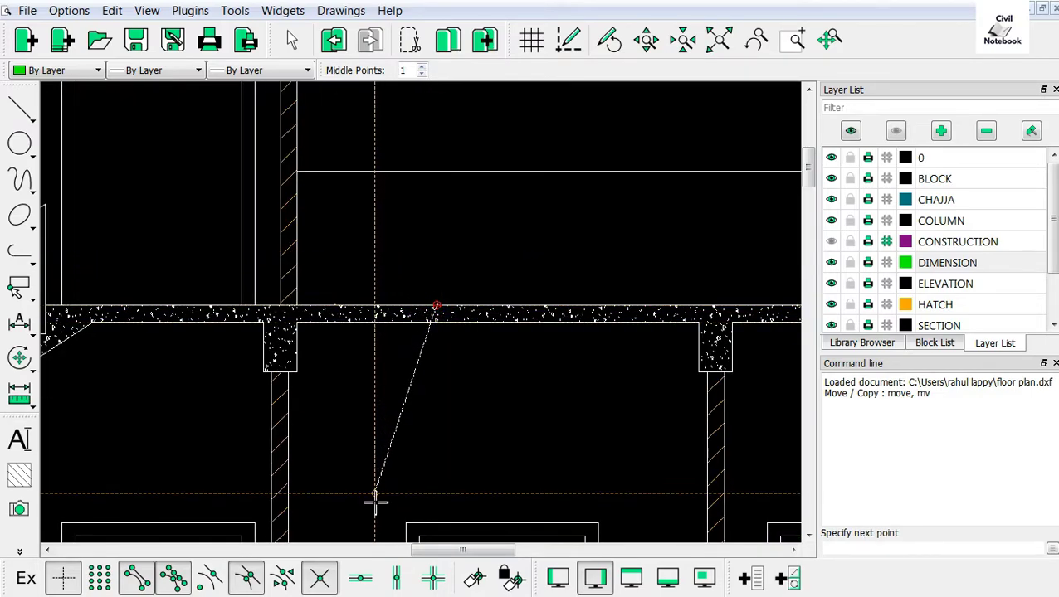
left_click(398, 578)
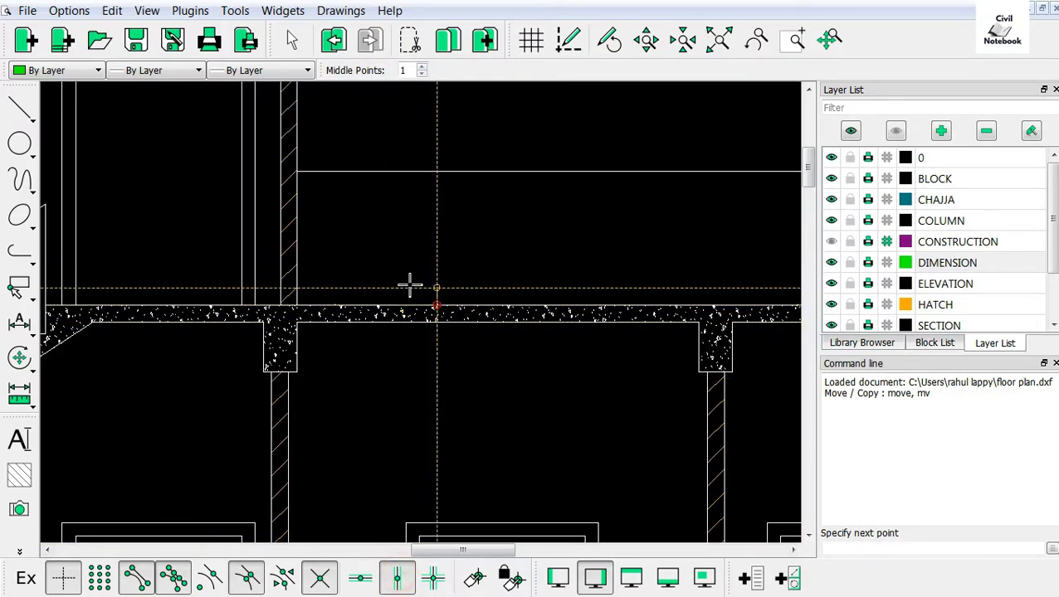
left_click(426, 241)
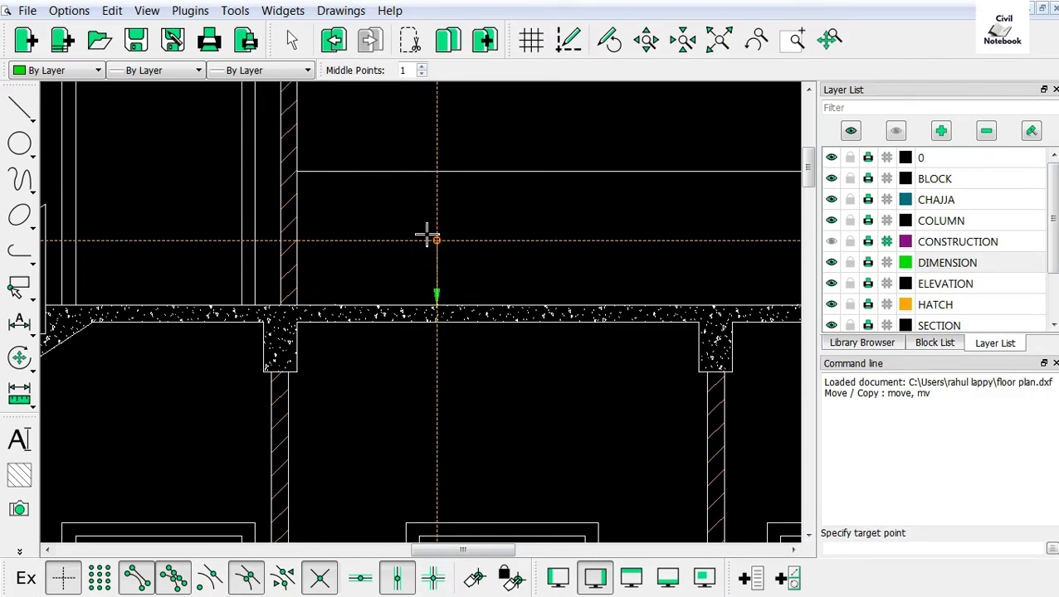
left_click(433, 172)
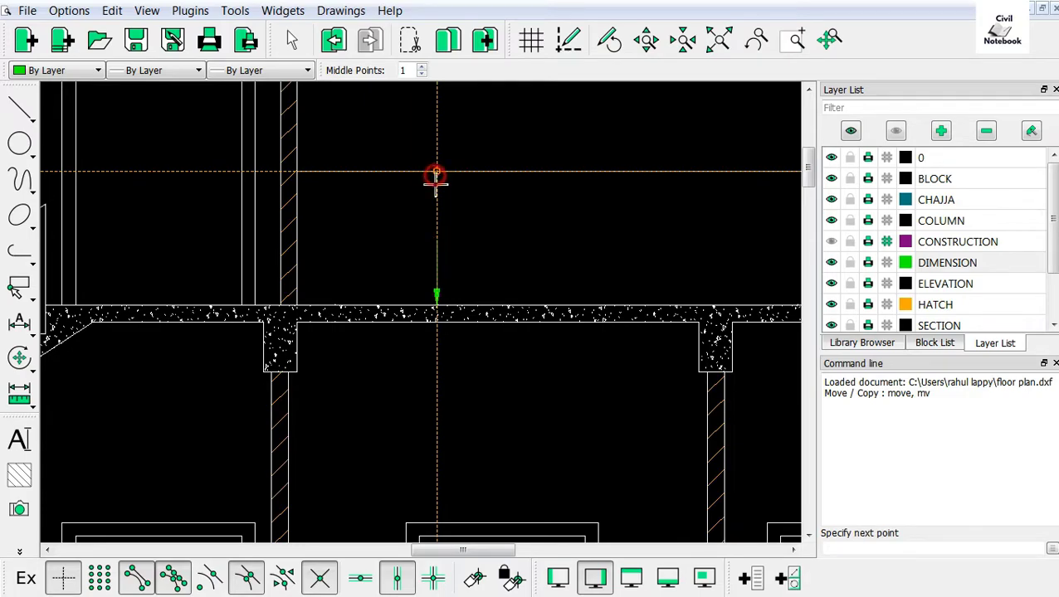
left_click(438, 255)
right_click(456, 242)
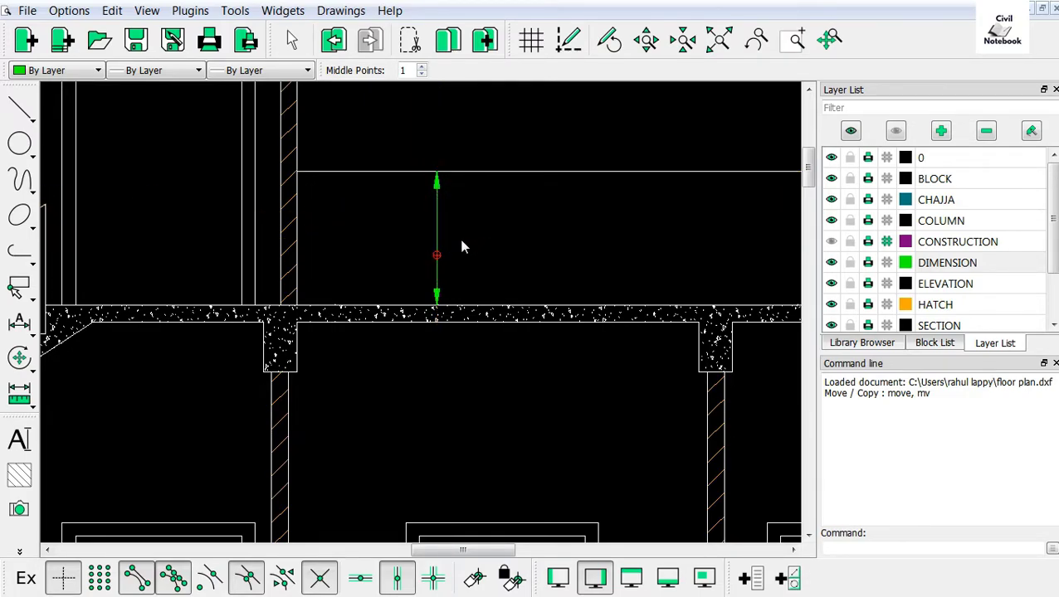
scroll(458, 241, "down", 3)
scroll(461, 258, "up", 2)
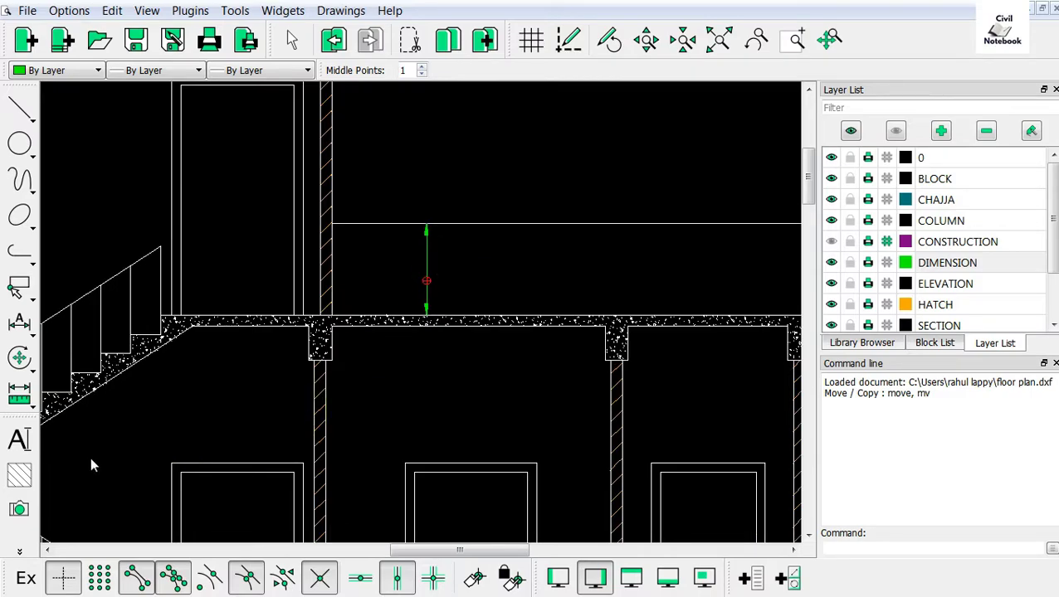
Place an '80cm' MText label beside the vertical double arrow above the slab
left_click(20, 439)
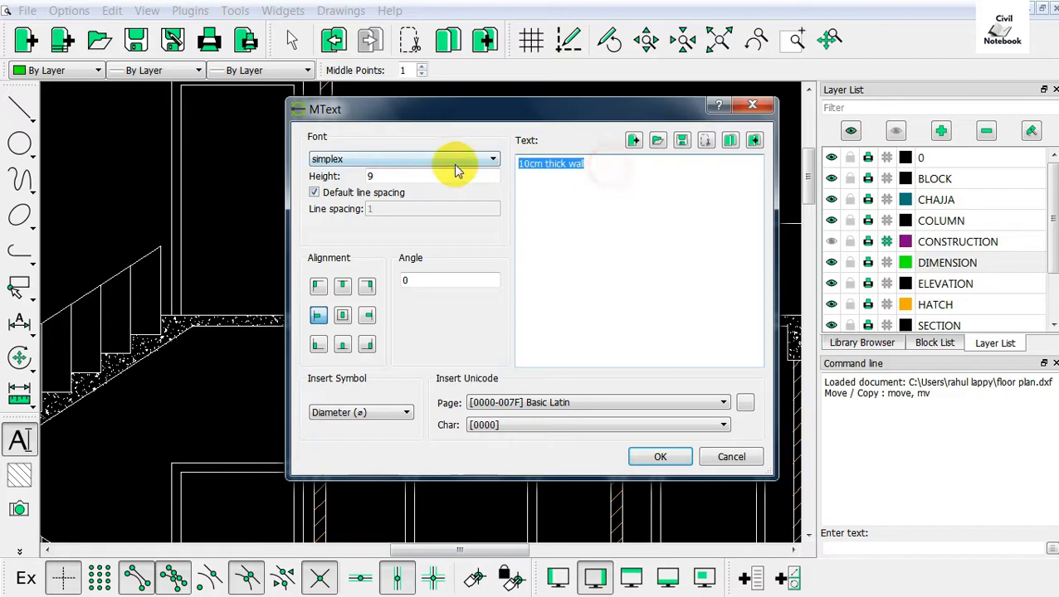
type("80")
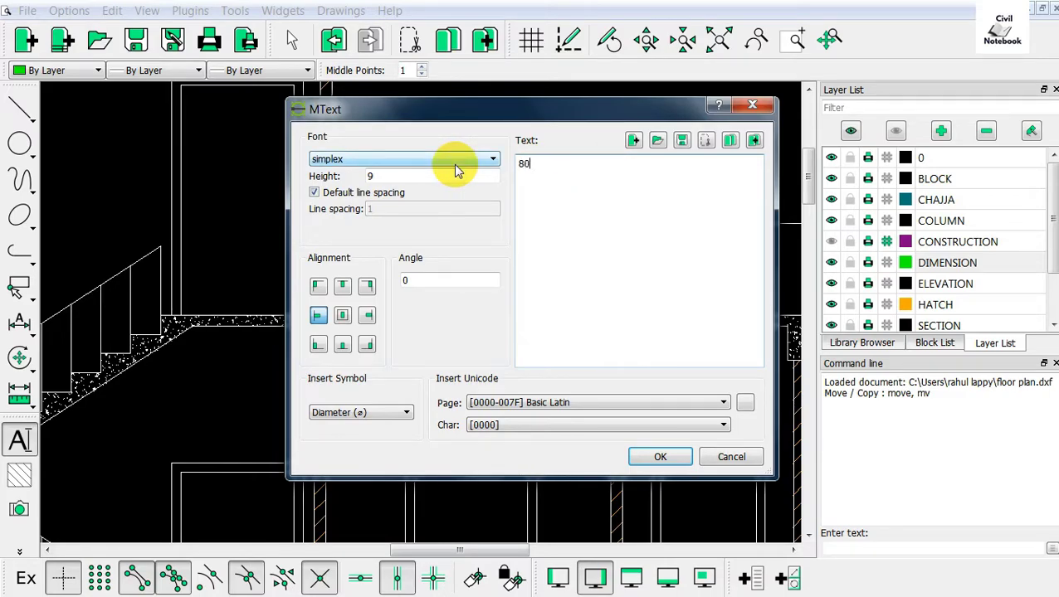
type("cm")
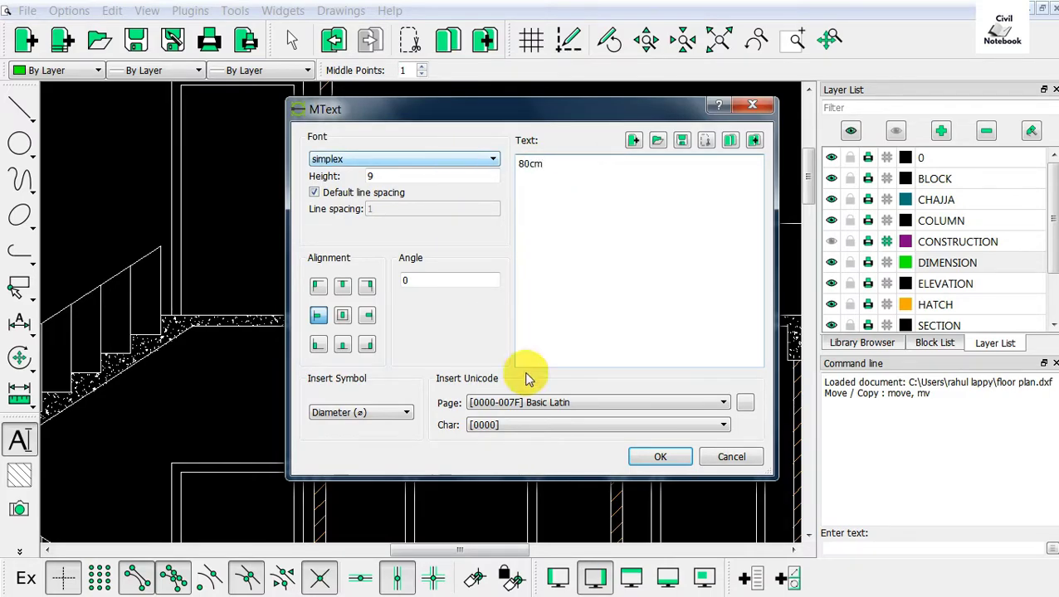
left_click(662, 457)
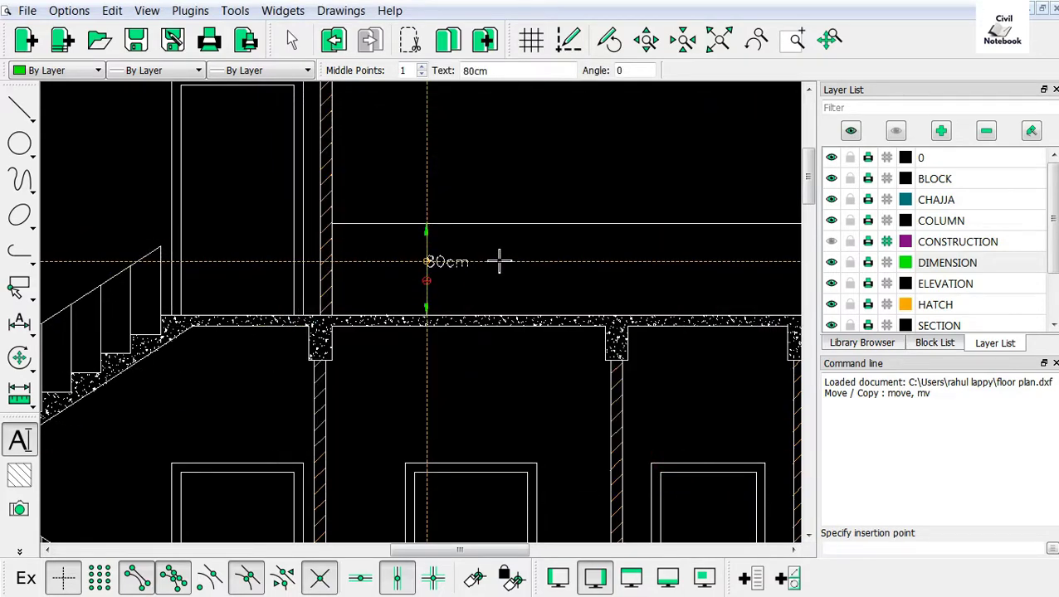
left_click(397, 578)
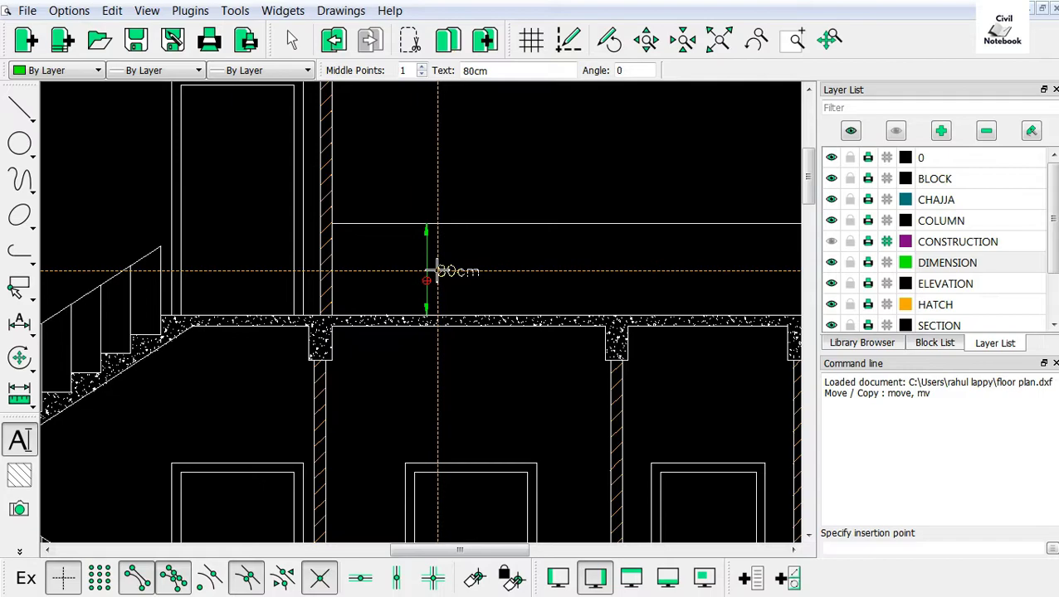
left_click(436, 270)
key("Escape")
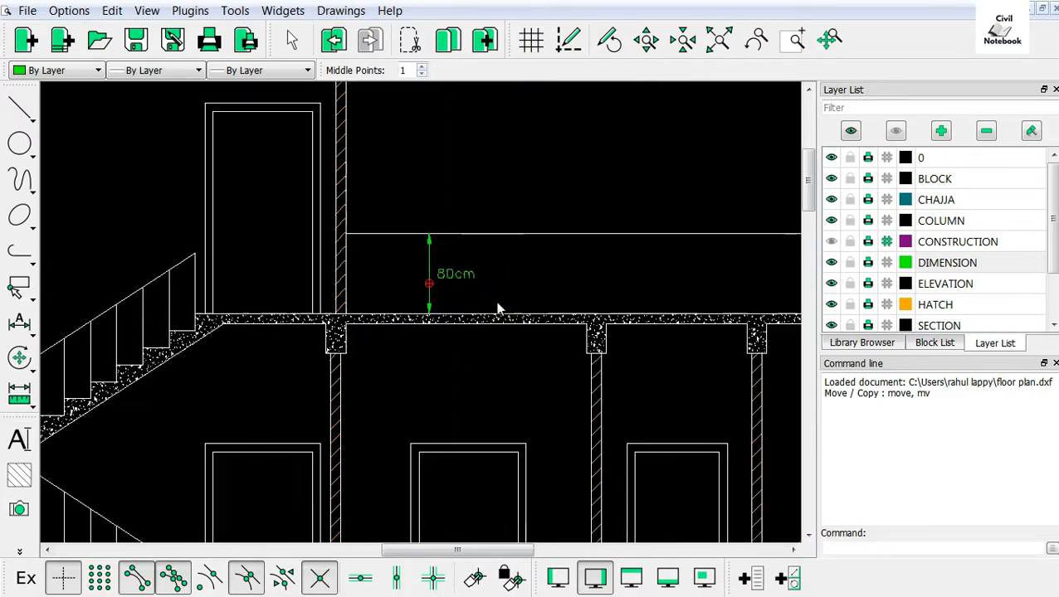
scroll(496, 302, "down", 2)
scroll(492, 176, "up", 1)
Draw a vertical leader starting at the upper slab corner
scroll(498, 178, "up", 2)
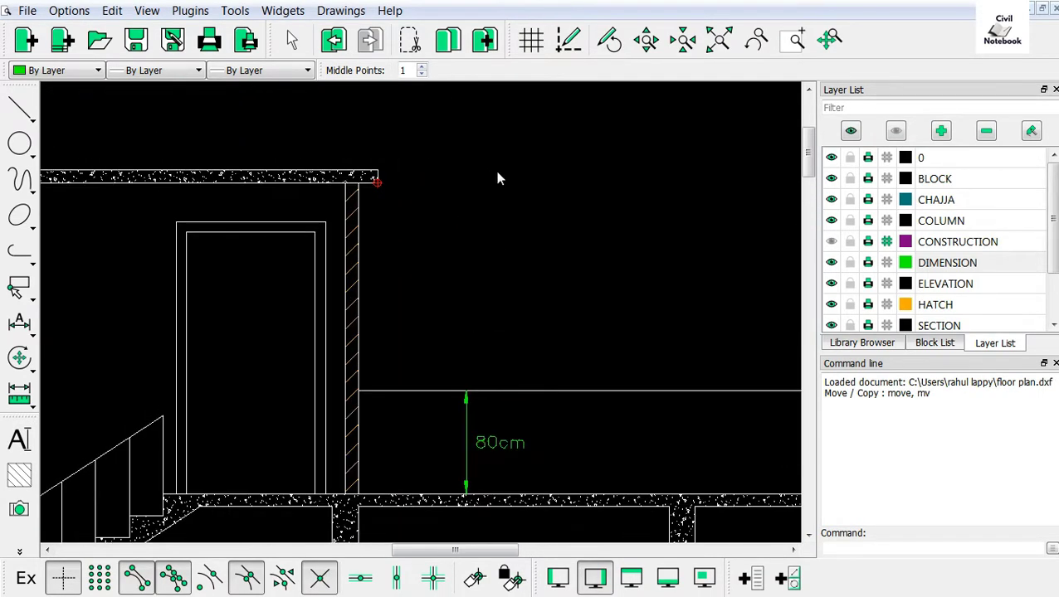
right_click(515, 170)
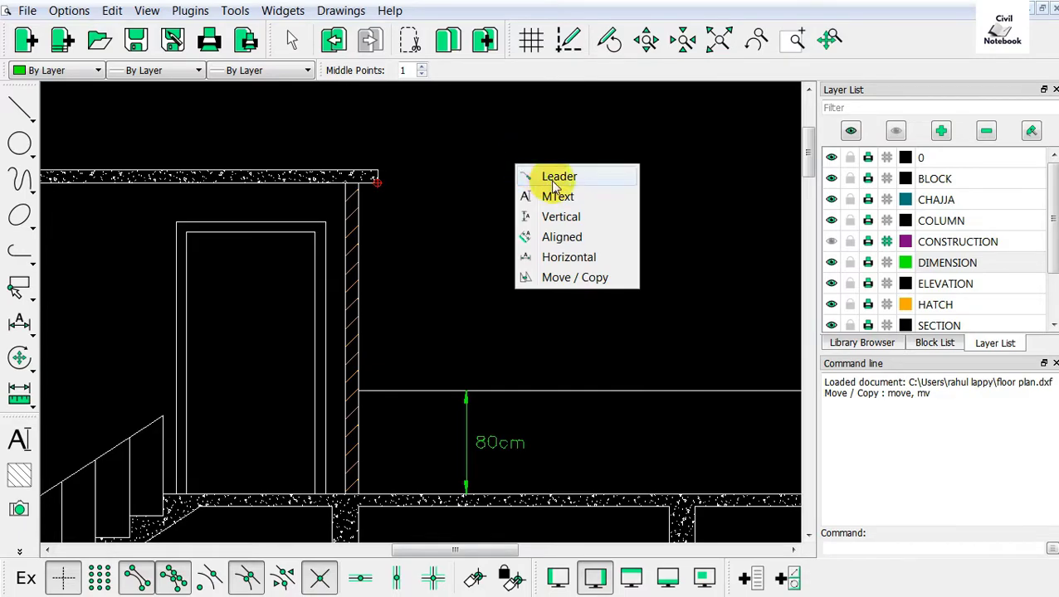
key("Escape")
scroll(481, 191, "down", 2)
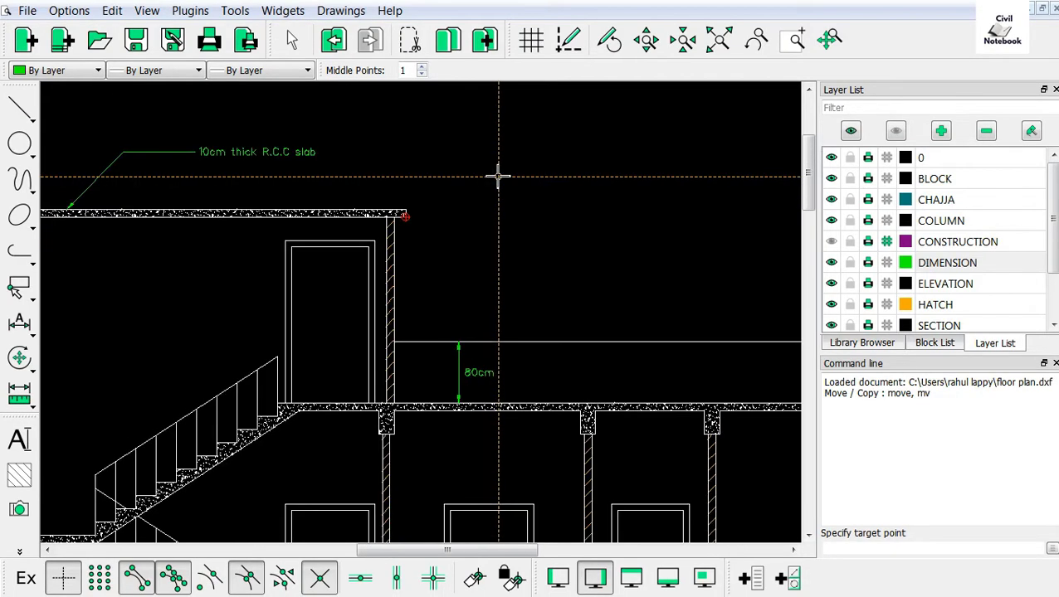
scroll(432, 278, "up", 2)
scroll(407, 228, "up", 1)
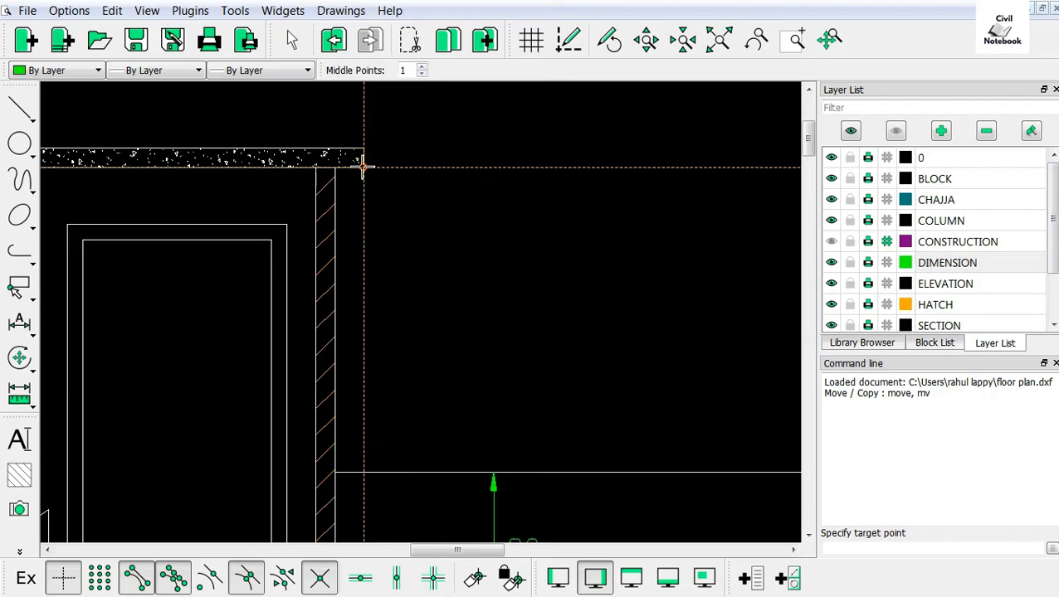
scroll(419, 243, "down", 2)
left_click(398, 240)
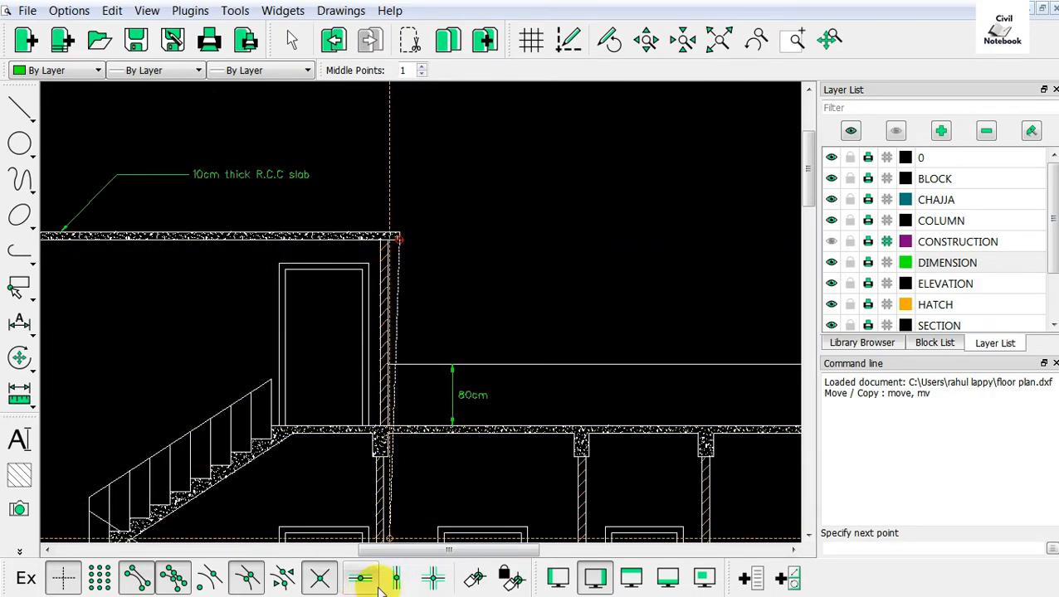
left_click(397, 581)
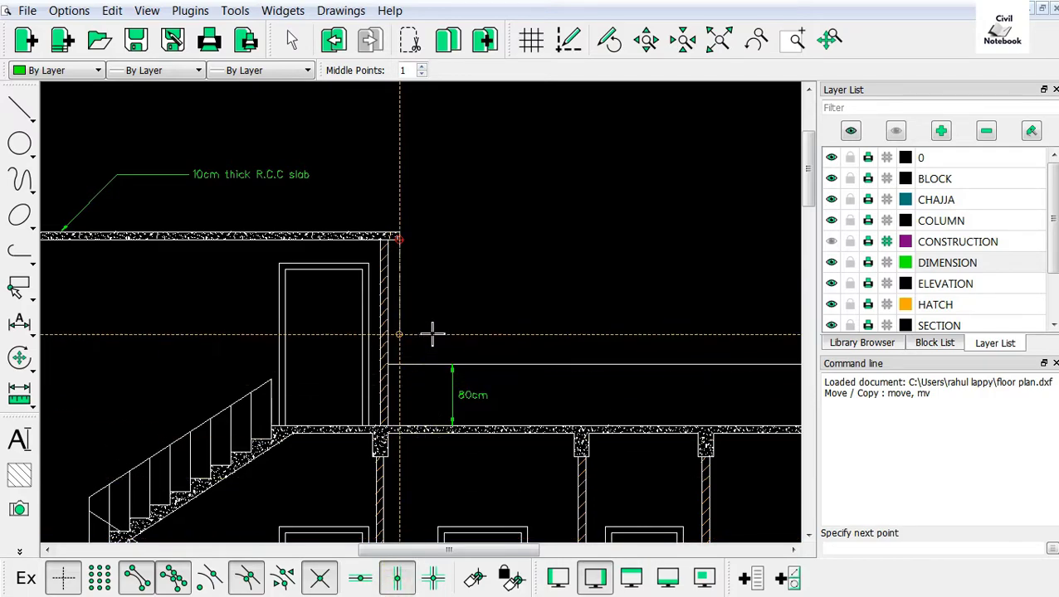
scroll(425, 337, "up", 1)
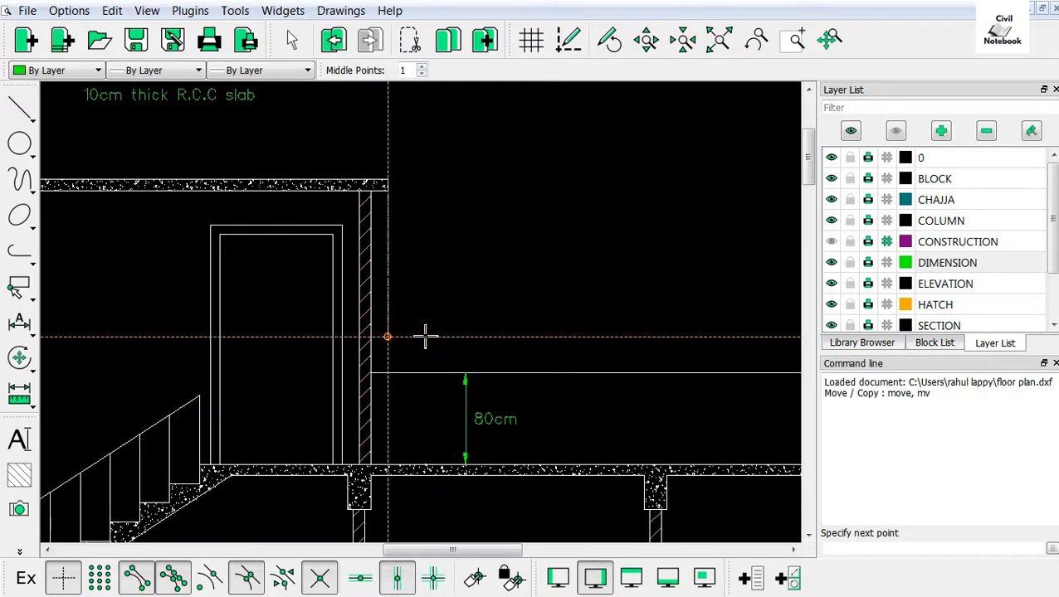
key("Return")
Draw a second leader from the floor slab up to the corner's level, completing the double arrow
scroll(390, 465, "up", 3)
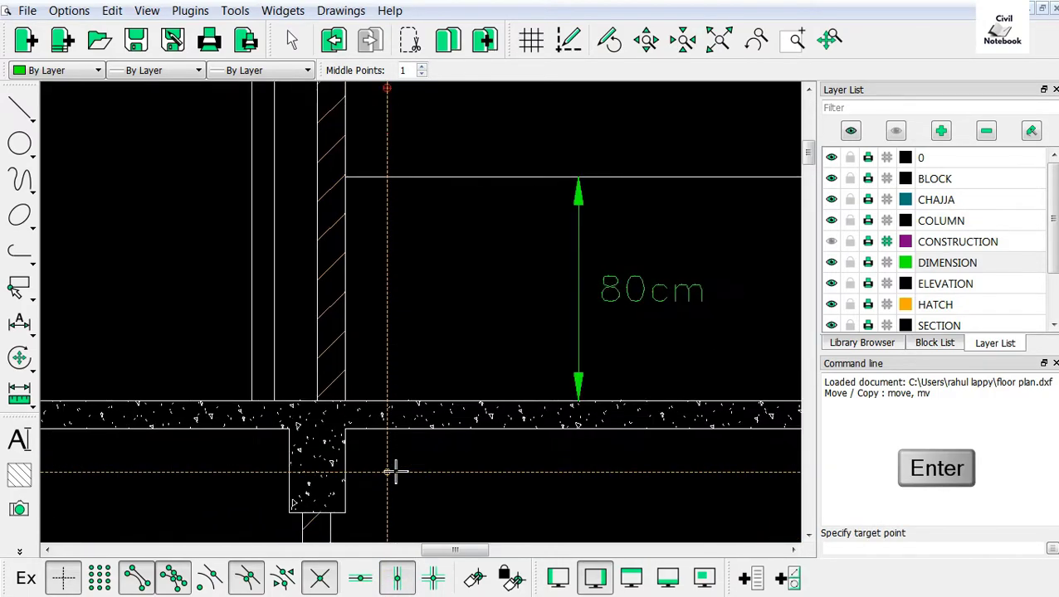
left_click(390, 398)
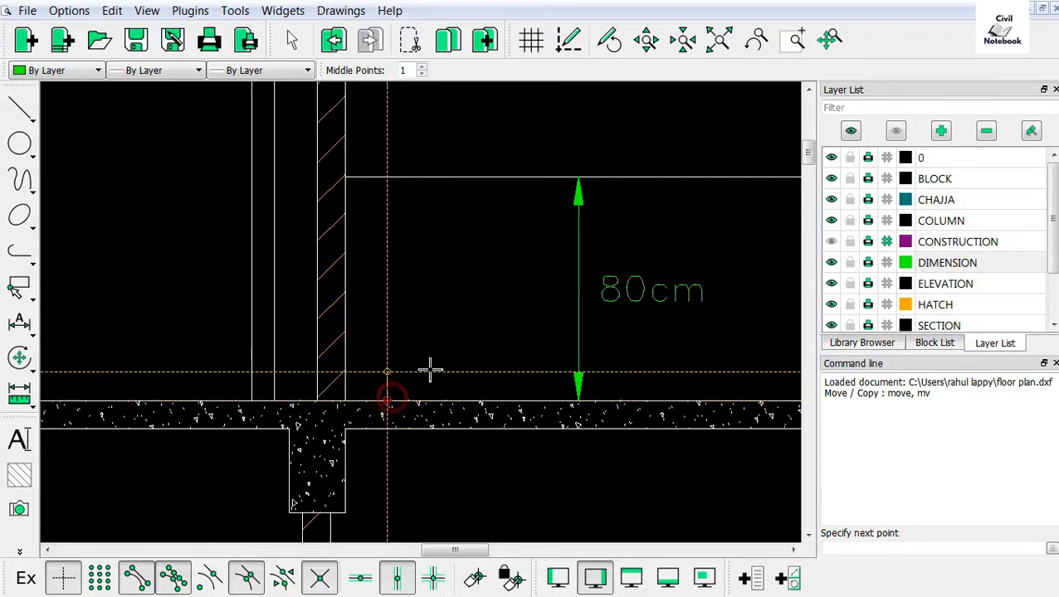
scroll(428, 365, "down", 2)
left_click(431, 182)
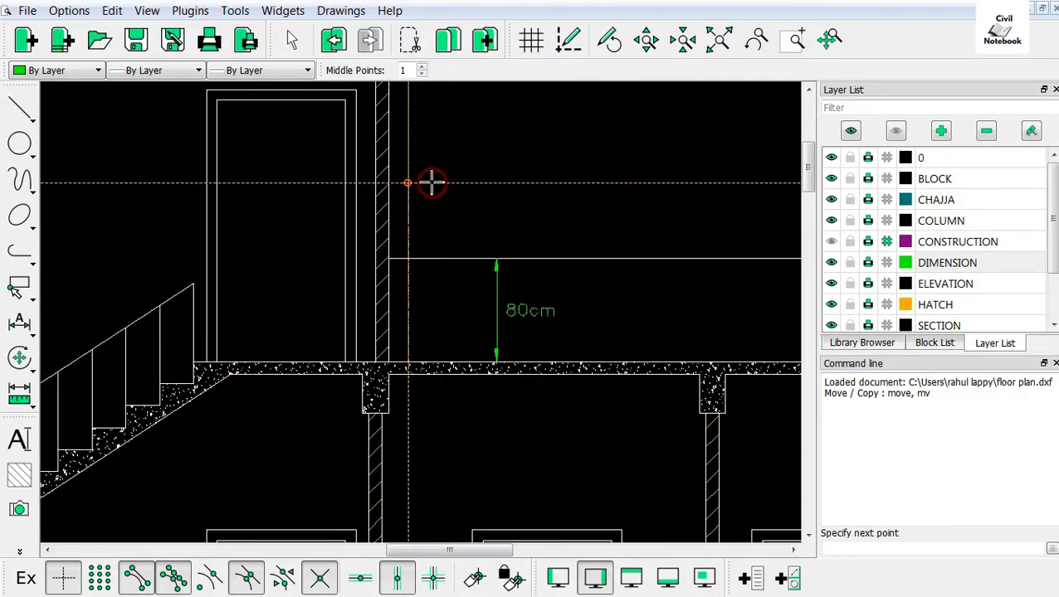
key("Return")
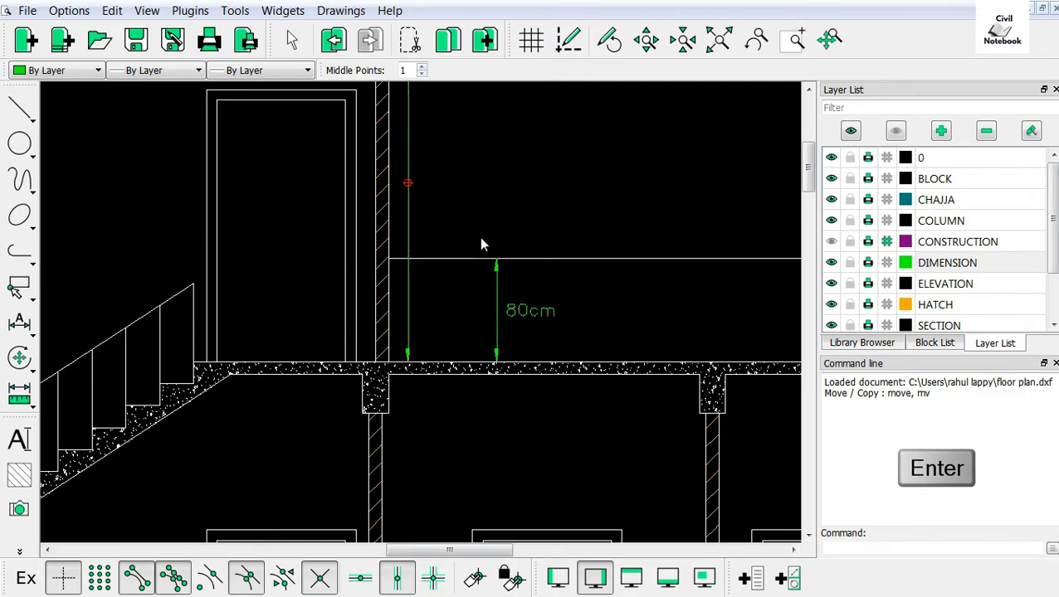
scroll(478, 237, "down", 2)
scroll(405, 190, "up", 2)
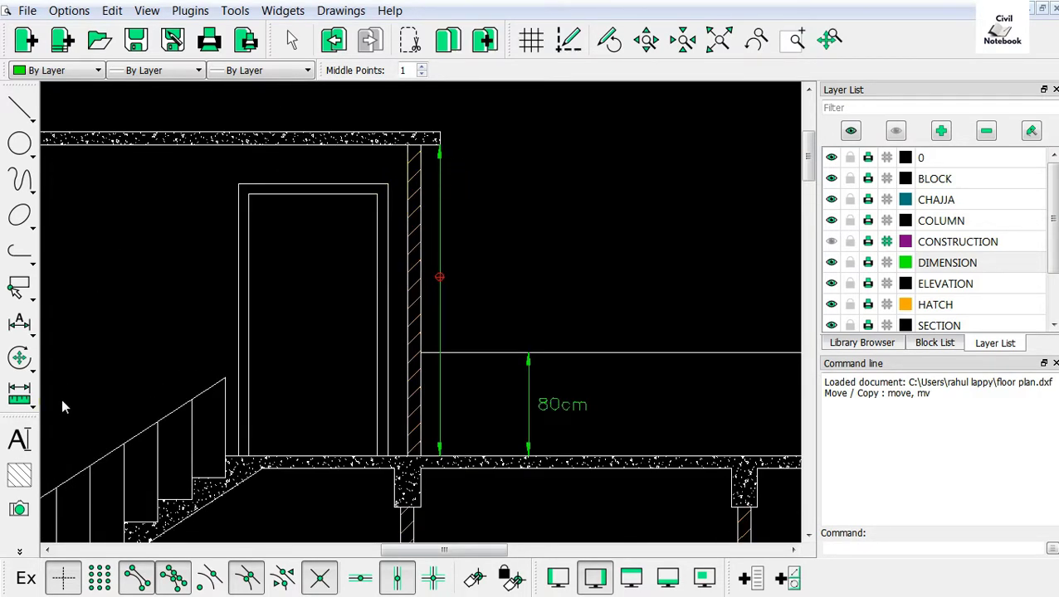
Add a vertical dimension of 240 from the upper slab corner down to the floor slab
left_click_drag(19, 322, 50, 325)
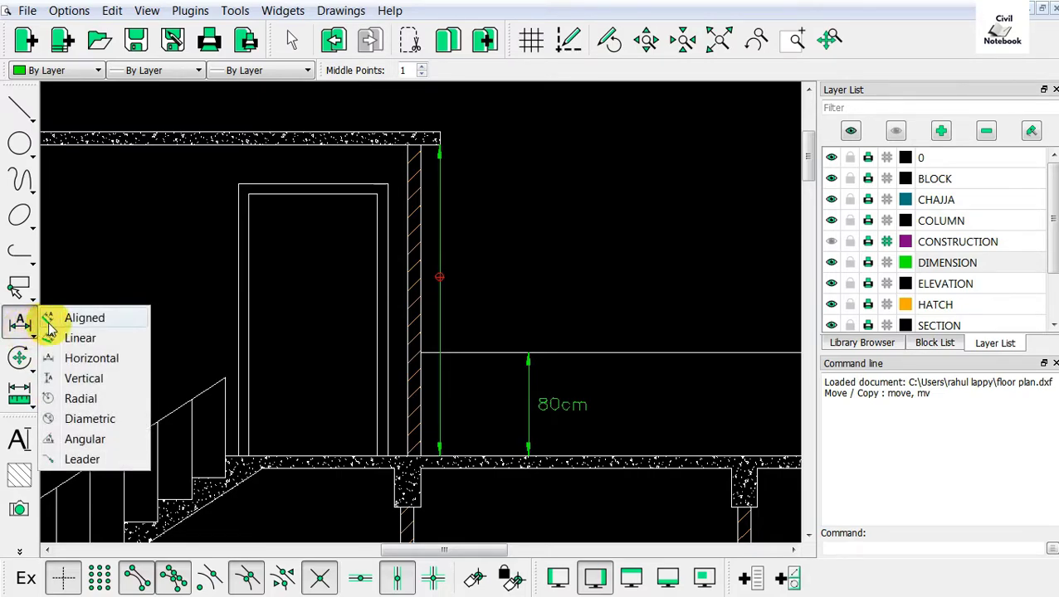
left_click(48, 379)
scroll(402, 216, "up", 2)
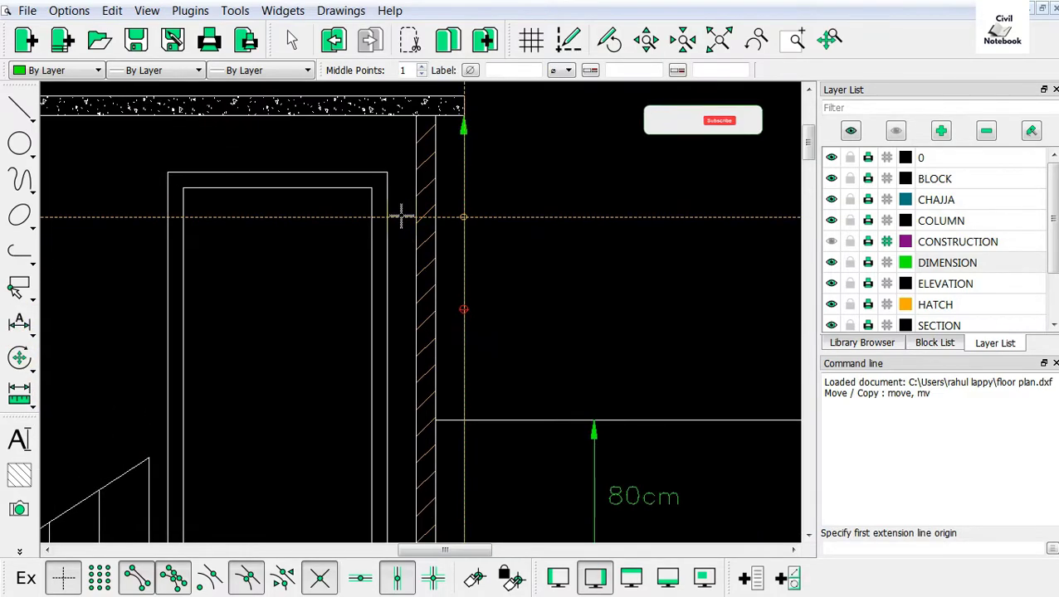
left_click(463, 116)
scroll(464, 291, "down", 1)
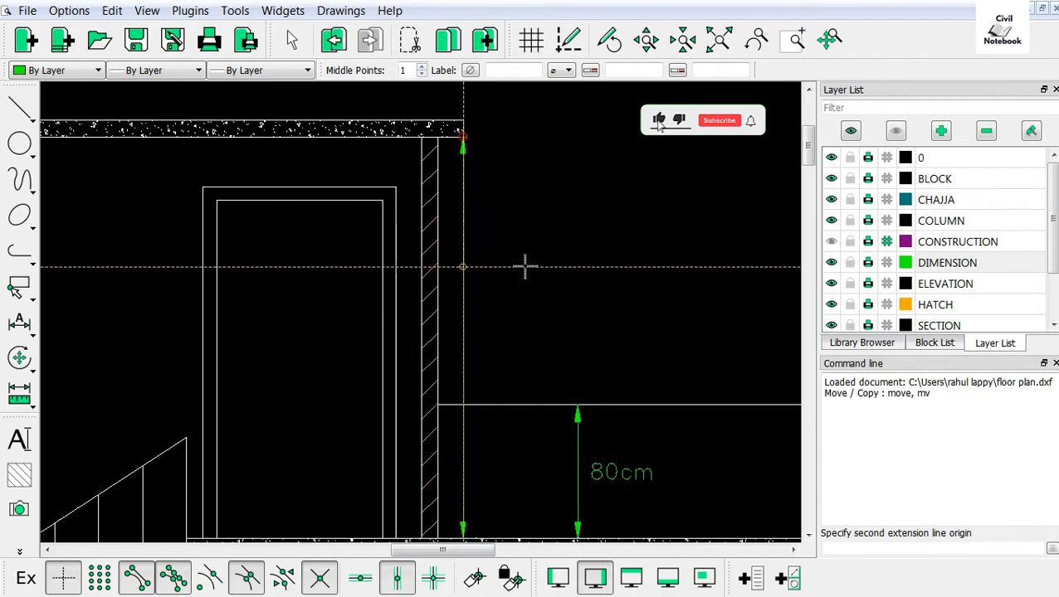
scroll(406, 199, "down", 1)
scroll(464, 498, "up", 3)
left_click(465, 390)
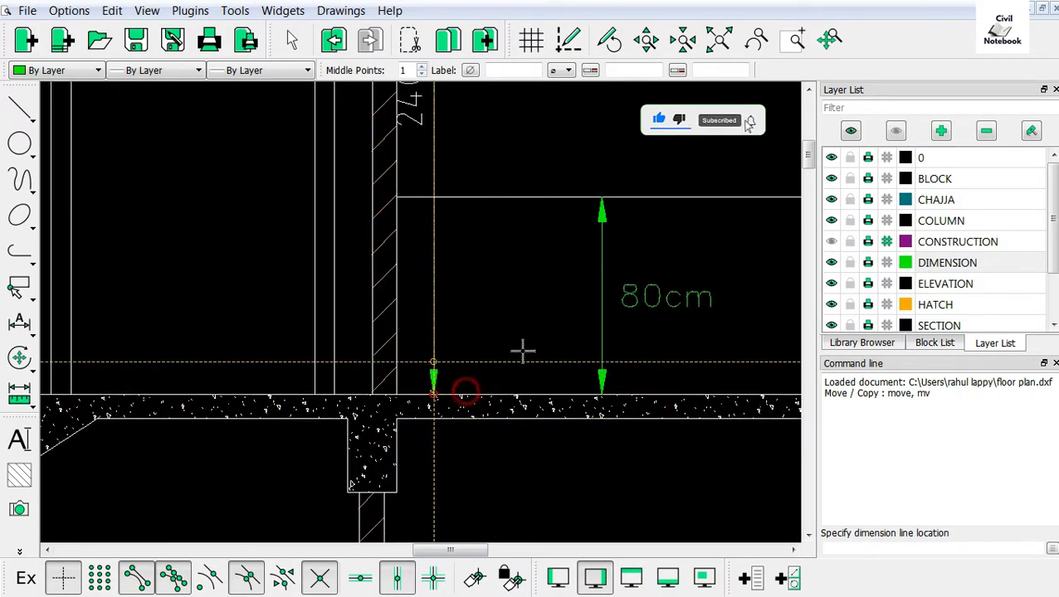
scroll(523, 352, "down", 2)
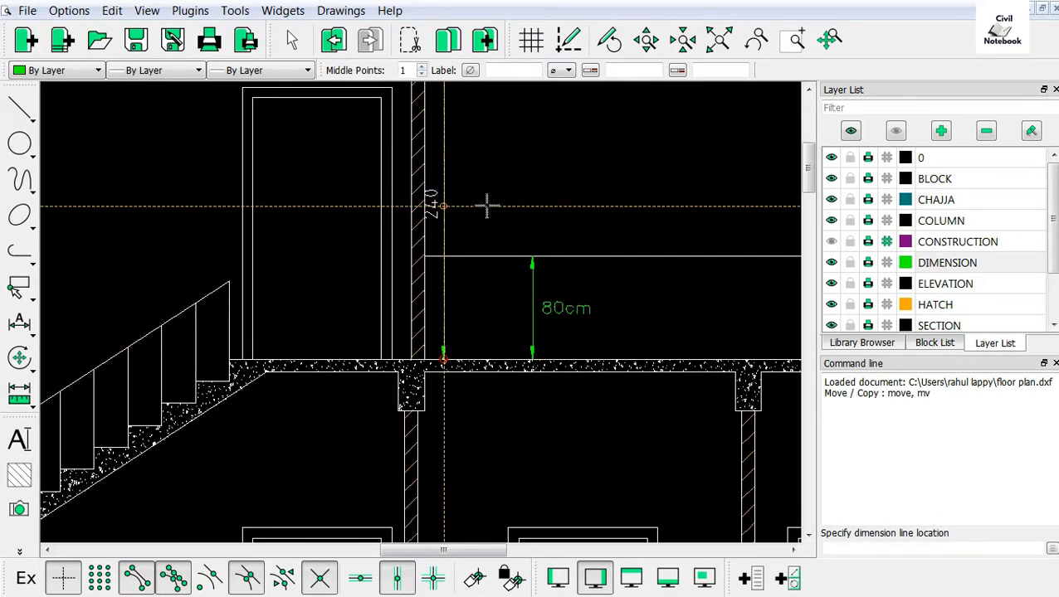
left_click(486, 206)
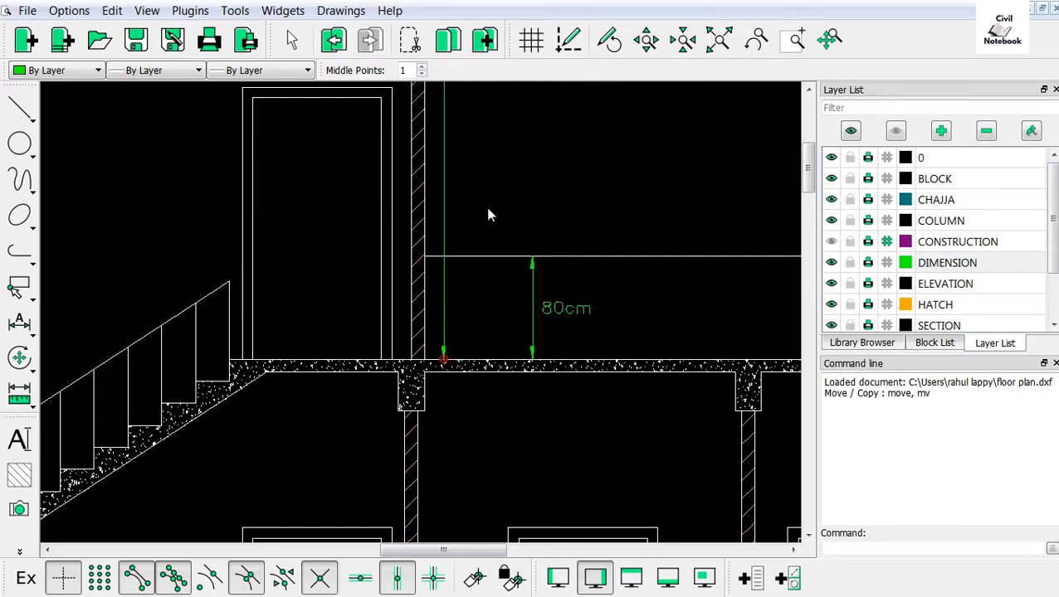
scroll(539, 240, "down", 1)
scroll(478, 119, "down", 1)
scroll(479, 119, "up", 1)
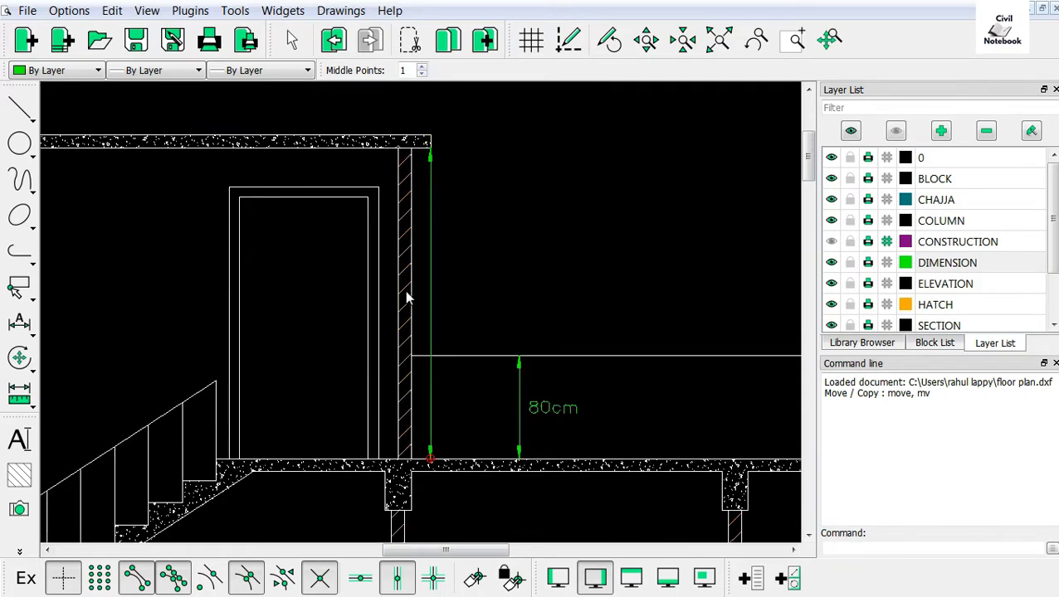
Place a '2.4m' MText label beside the tall vertical line
left_click(19, 439)
type("2.4")
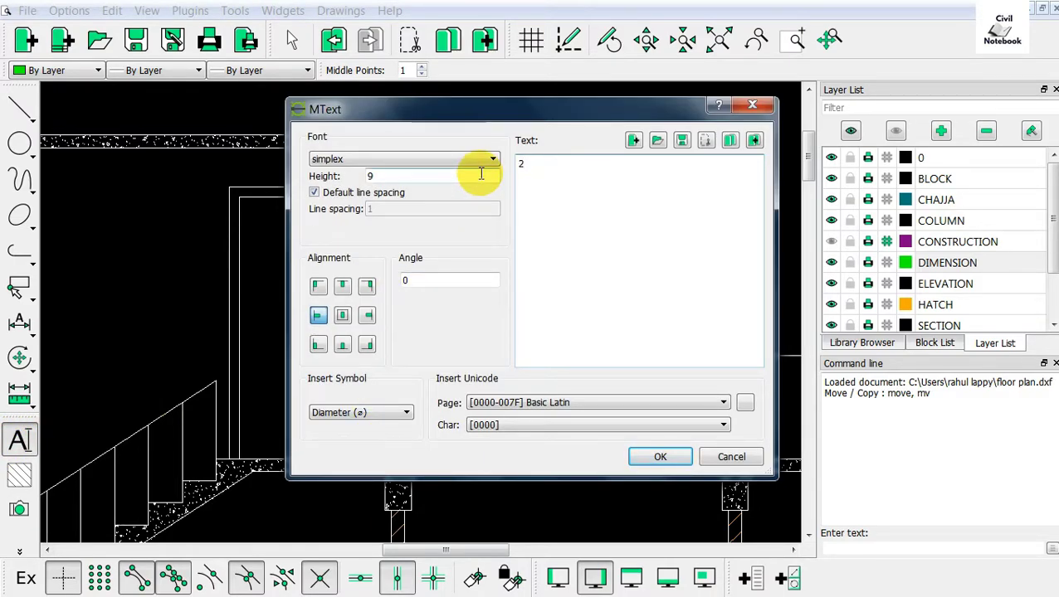
type("m")
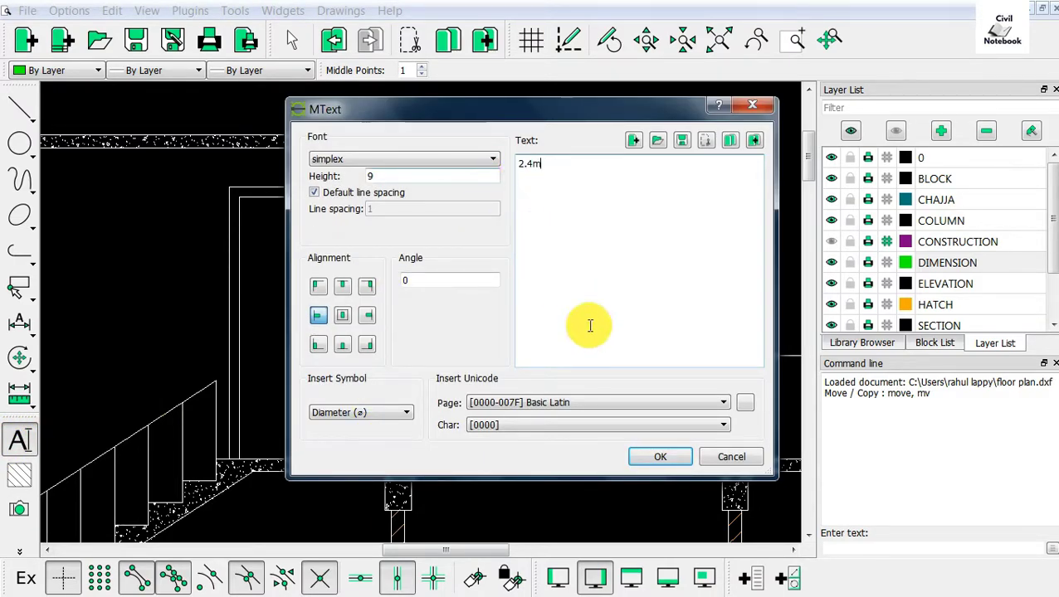
left_click(660, 456)
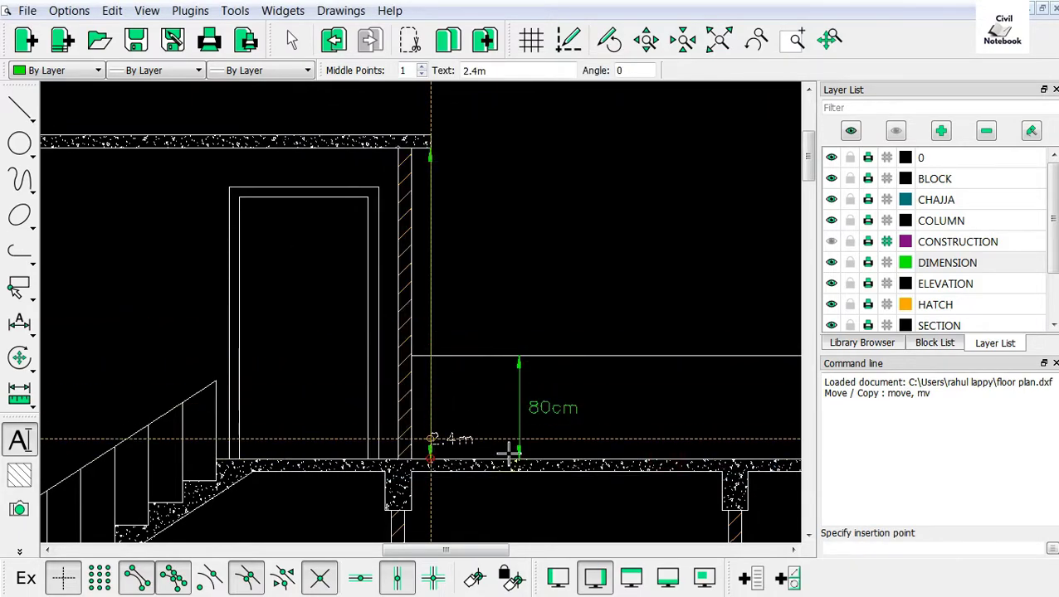
left_click(396, 579)
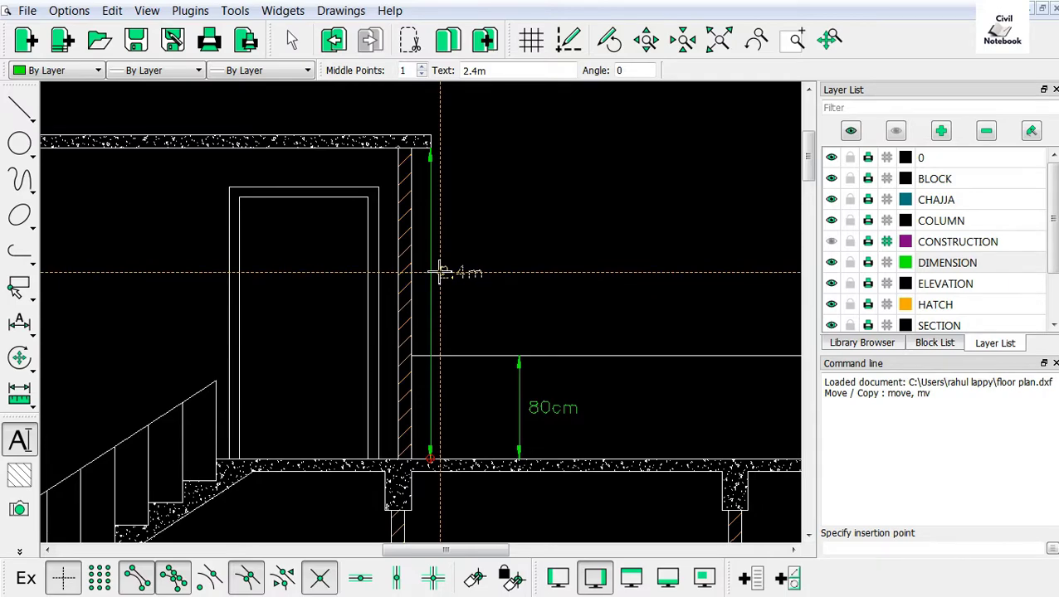
left_click(440, 272)
scroll(523, 220, "down", 2)
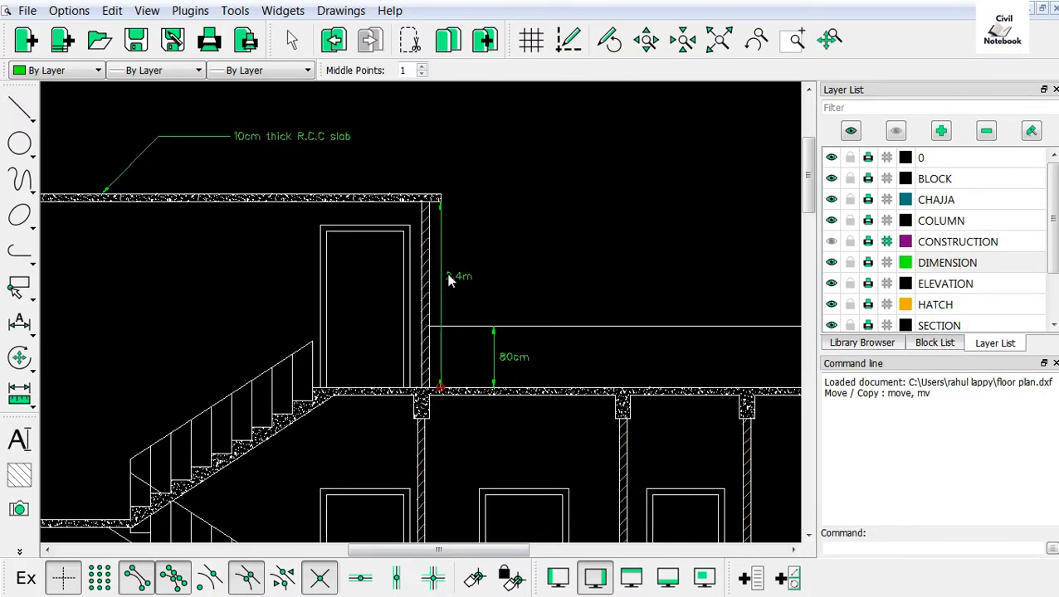
Set the Line tool to vertical lines with a length of 40
scroll(448, 281, "down", 2)
scroll(491, 324, "down", 1)
scroll(450, 415, "up", 1)
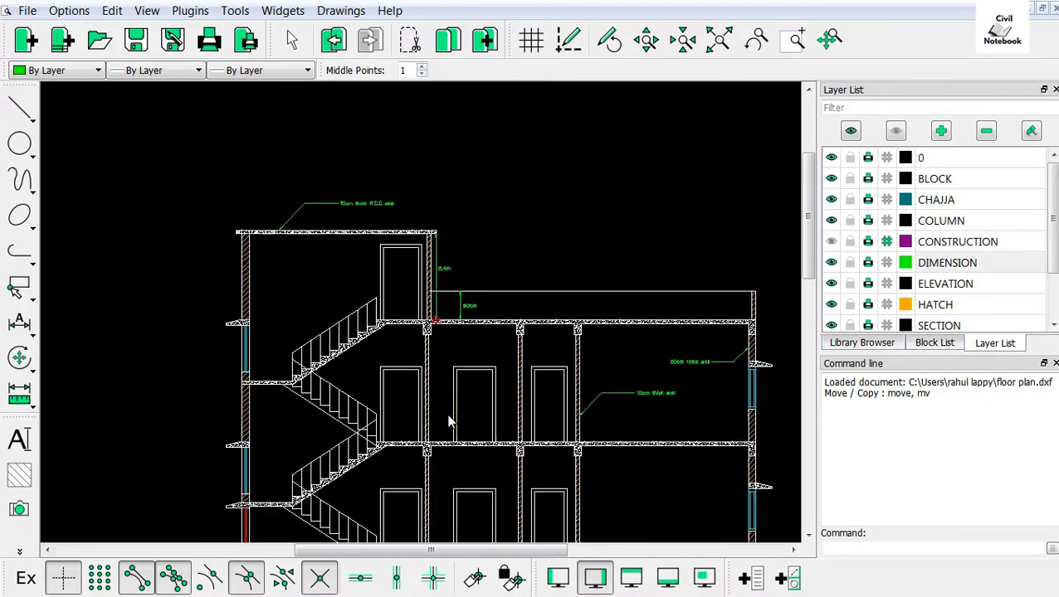
scroll(479, 420, "up", 2)
scroll(480, 281, "up", 1)
scroll(516, 289, "up", 1)
scroll(516, 289, "up", 2)
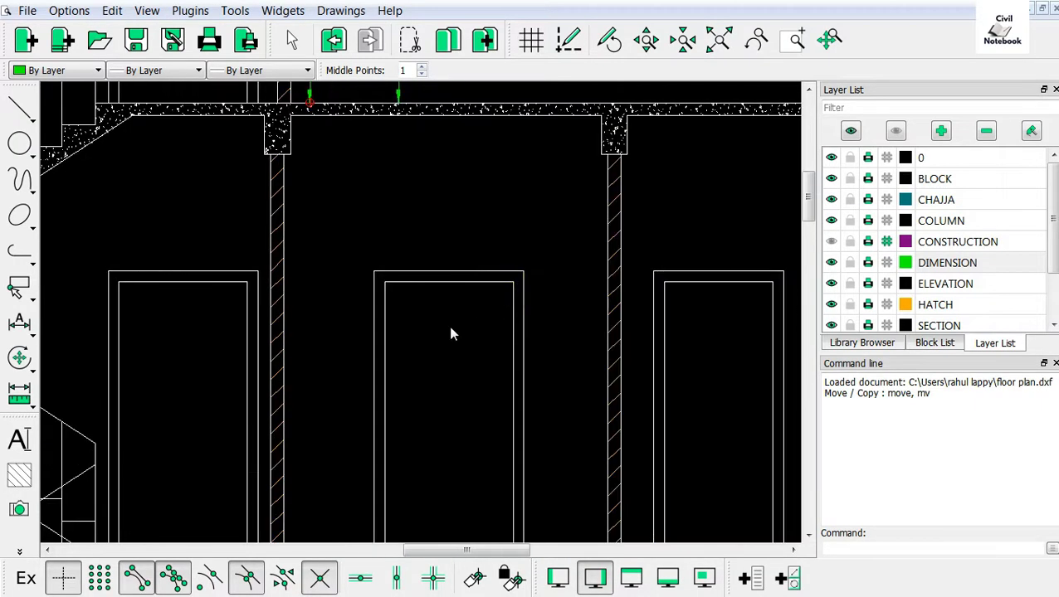
scroll(475, 335, "down", 1)
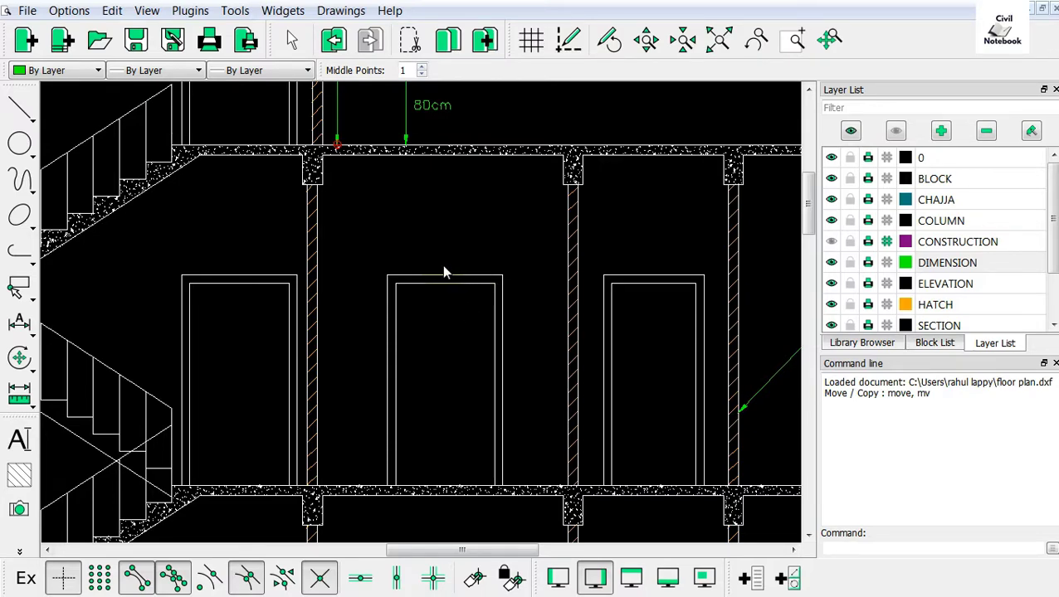
left_click(35, 118)
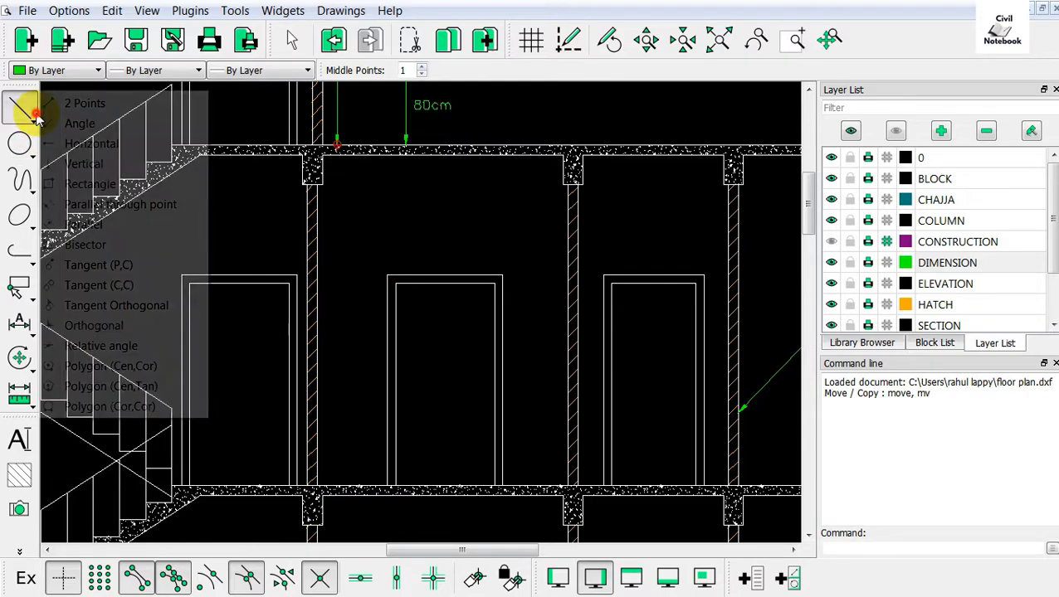
left_click(68, 164)
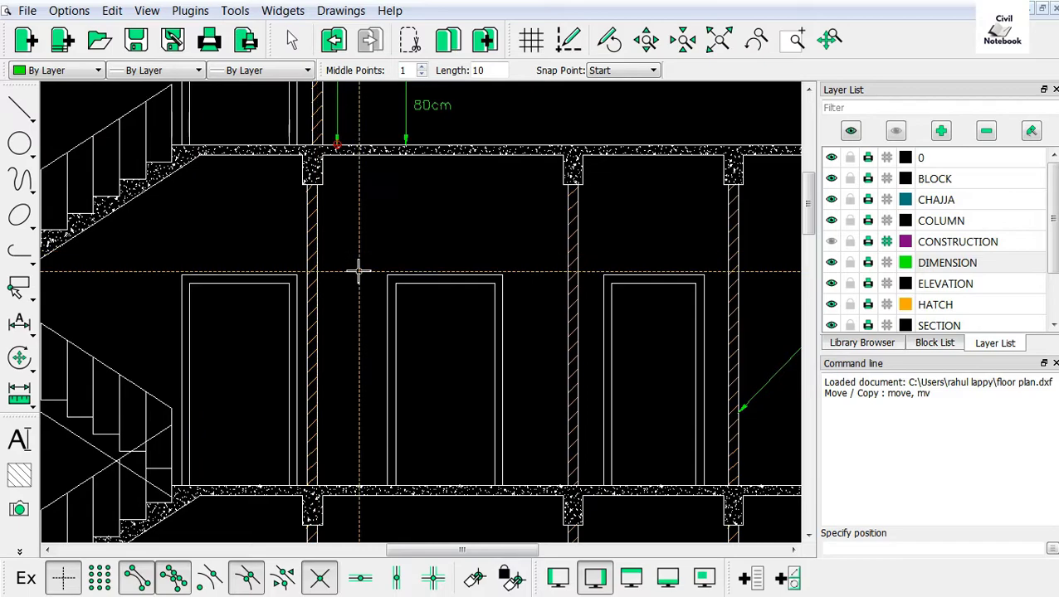
scroll(350, 206, "up", 1)
left_click(485, 73)
type("40")
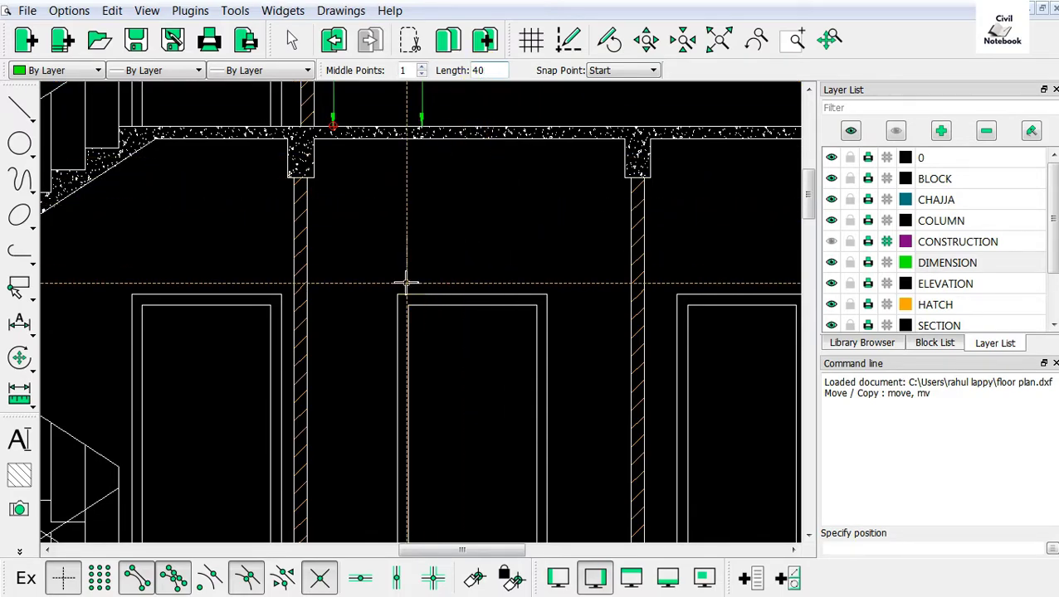
Draw the 40-long vertical lines at the middle door's top-left and top-right corners
scroll(406, 281, "up", 2)
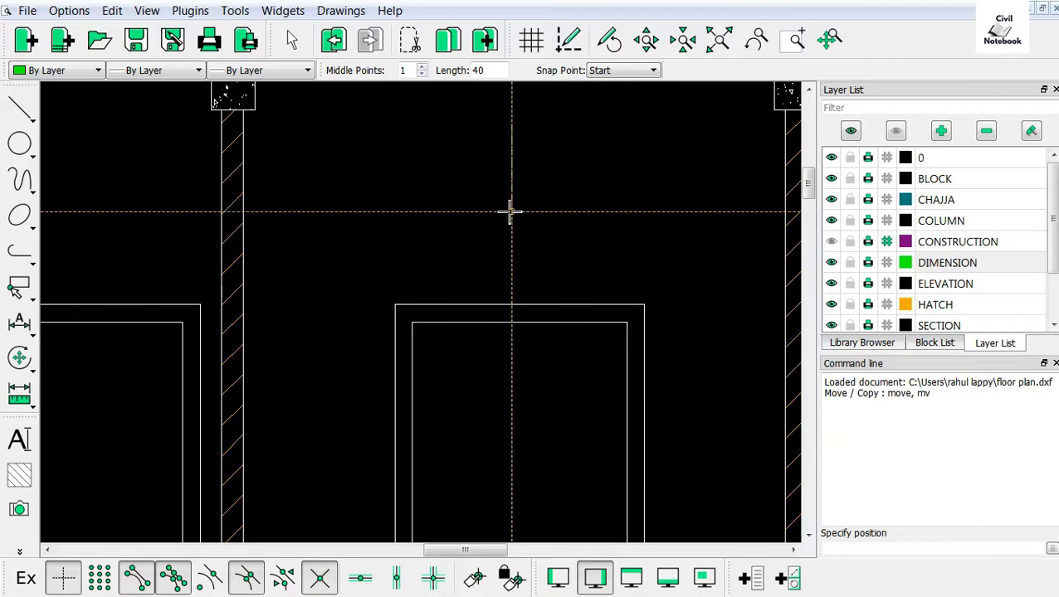
scroll(381, 334, "up", 1)
scroll(384, 332, "up", 1)
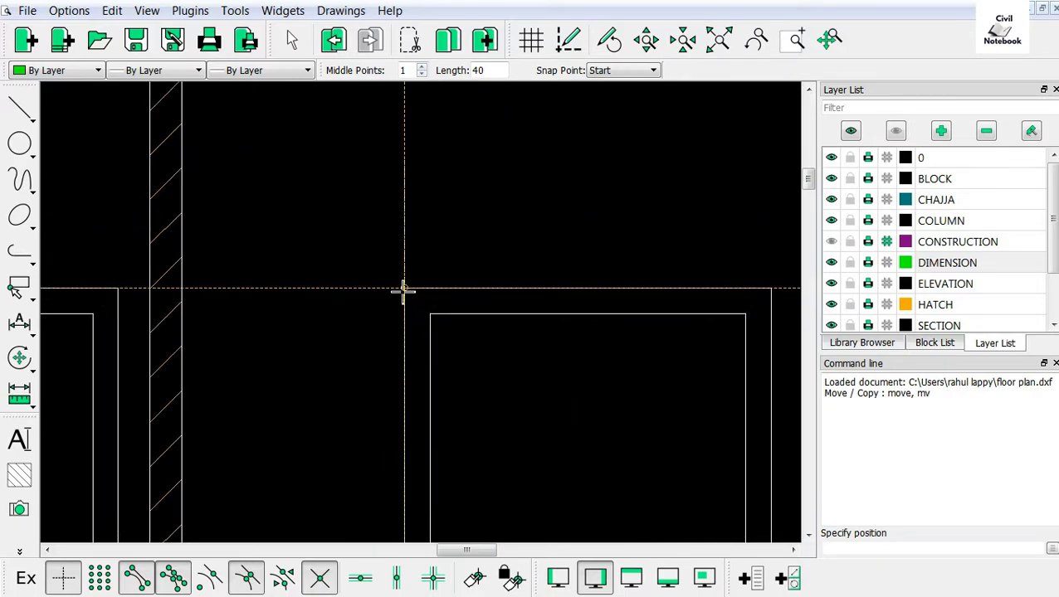
left_click(403, 290)
scroll(520, 284, "down", 3)
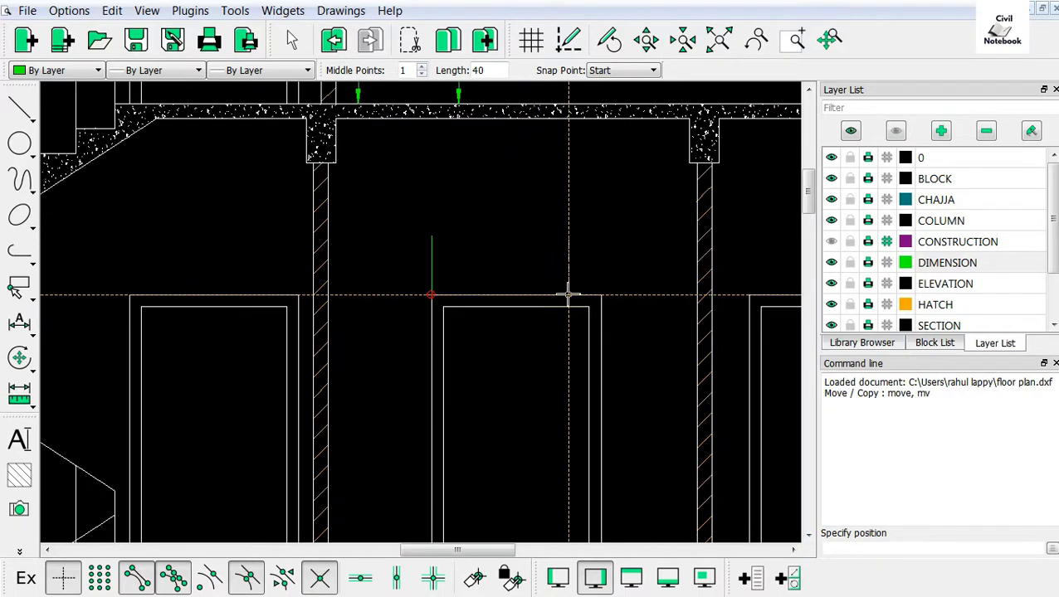
left_click(601, 294)
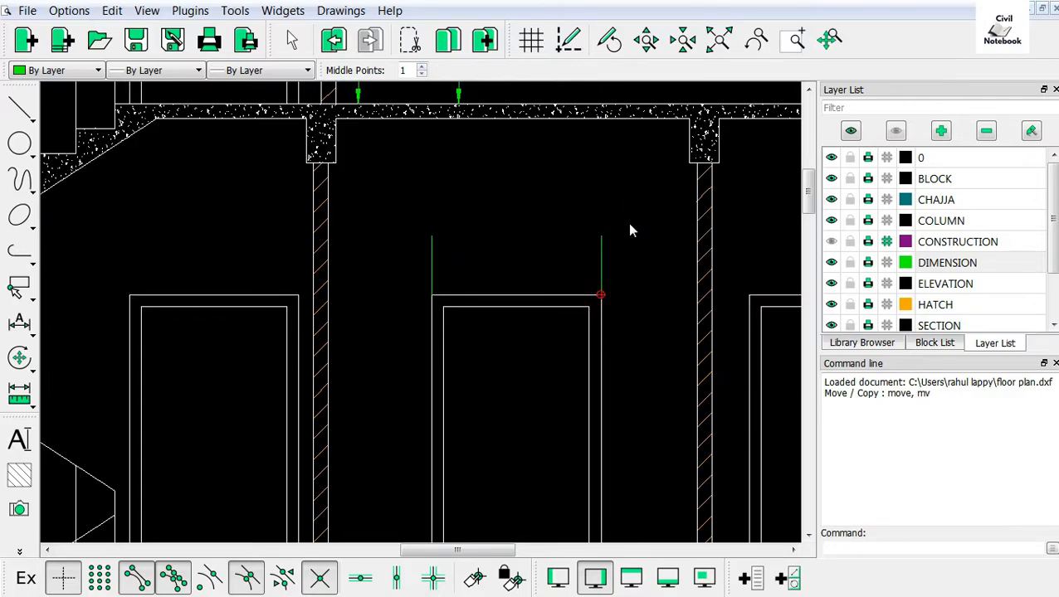
scroll(627, 224, "down", 1)
scroll(627, 231, "down", 1)
Draw two horizontal leaders from each extension line toward the middle, forming a double arrow
right_click(561, 207)
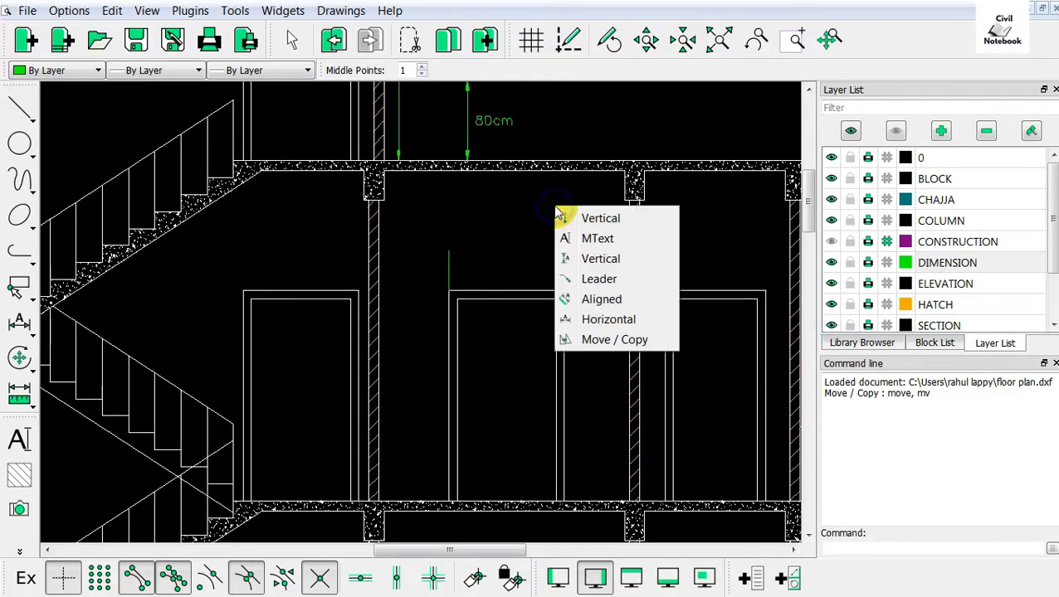
left_click(581, 278)
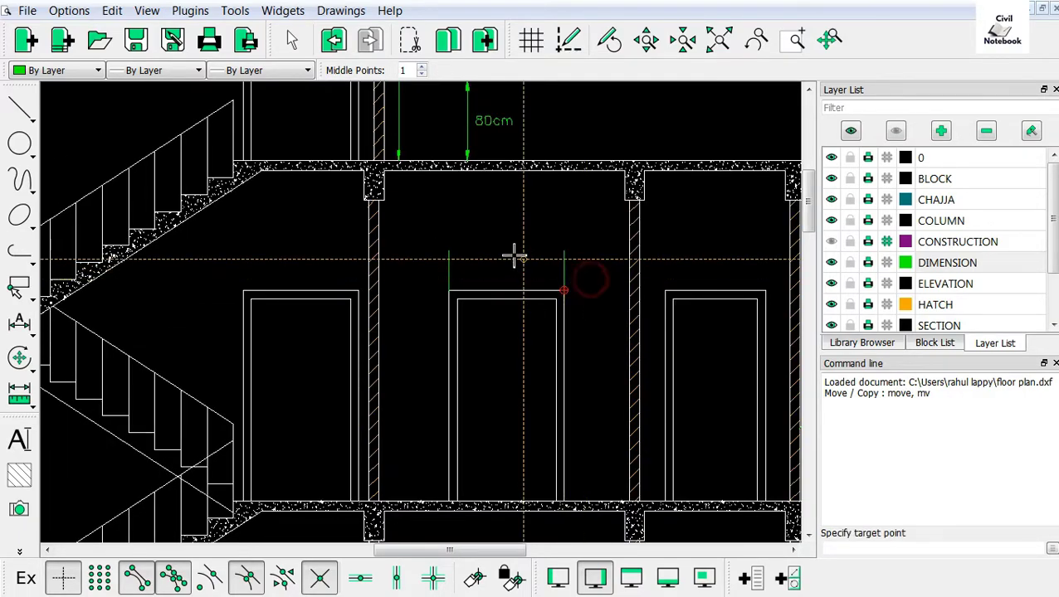
scroll(501, 270, "up", 3)
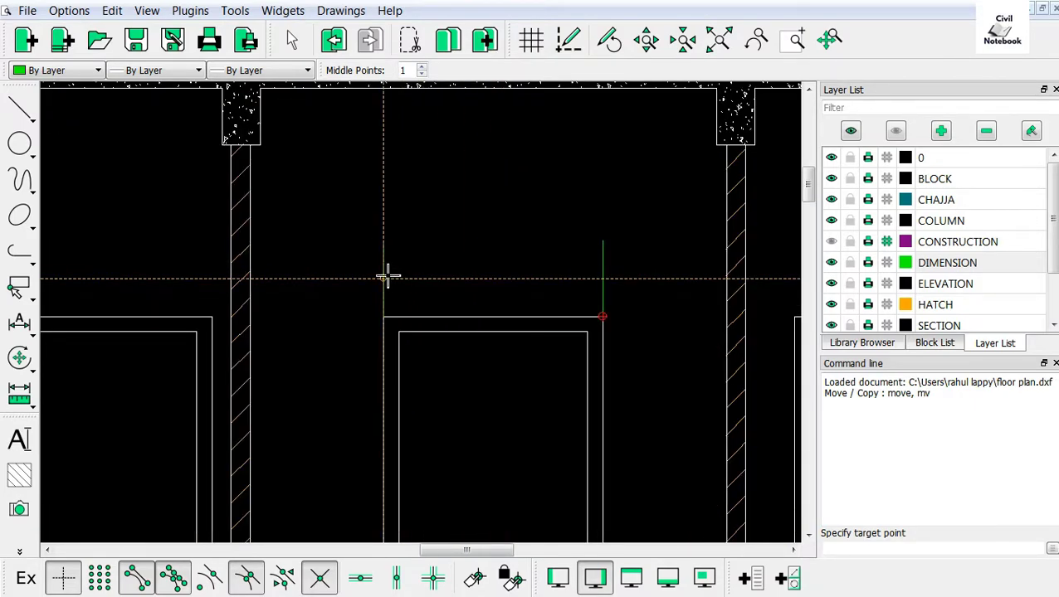
left_click(384, 278)
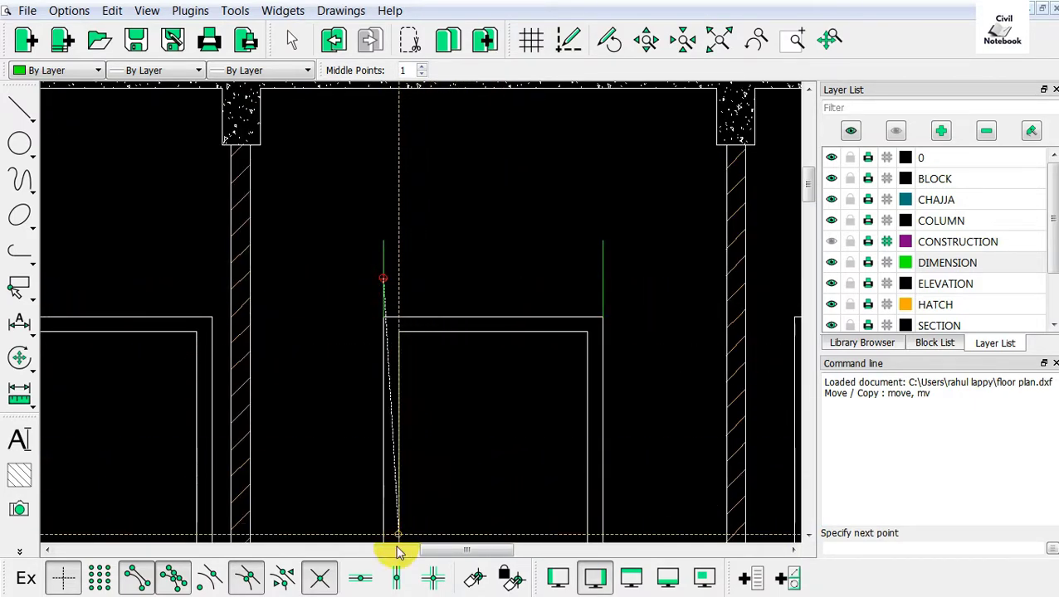
left_click(375, 580)
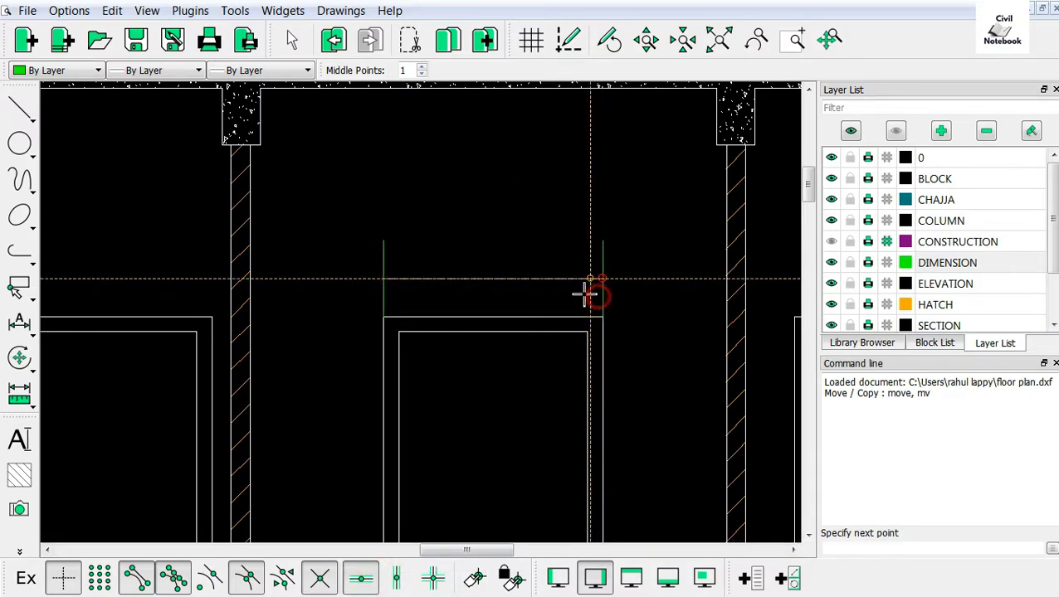
key("Return")
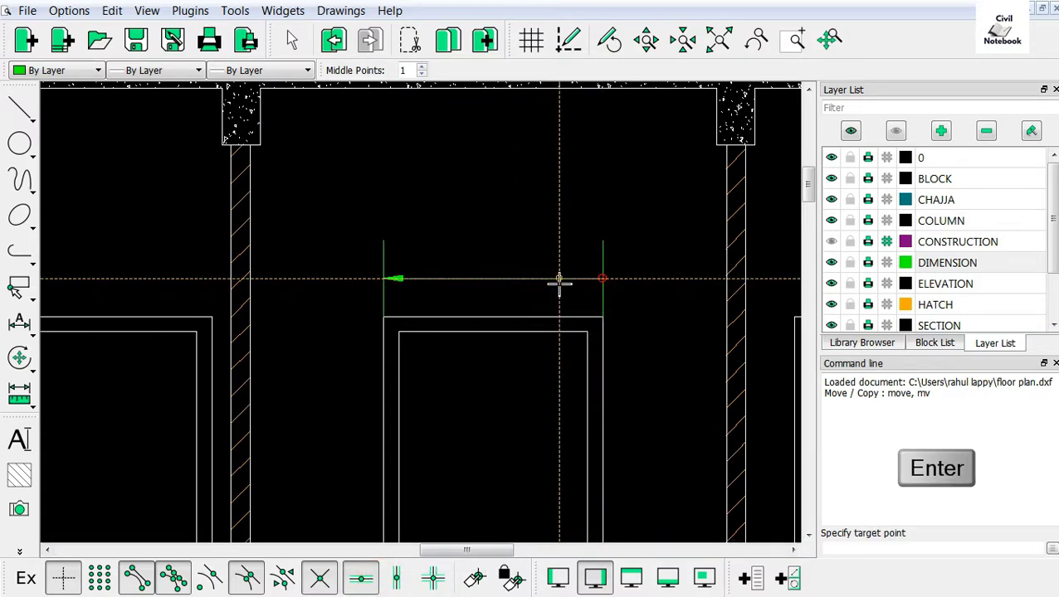
left_click(599, 282)
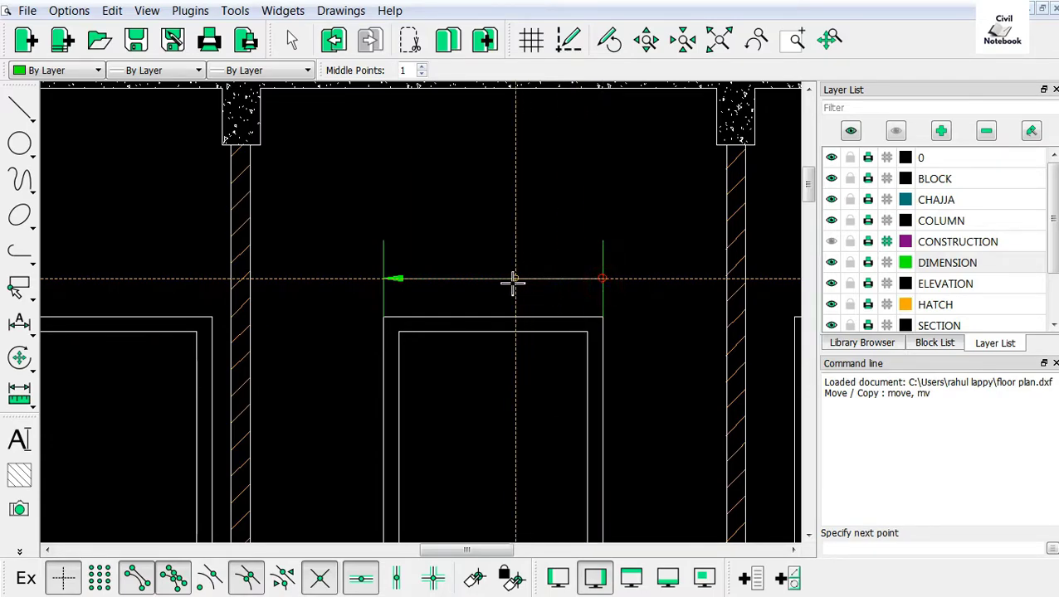
left_click(508, 281)
key("Return")
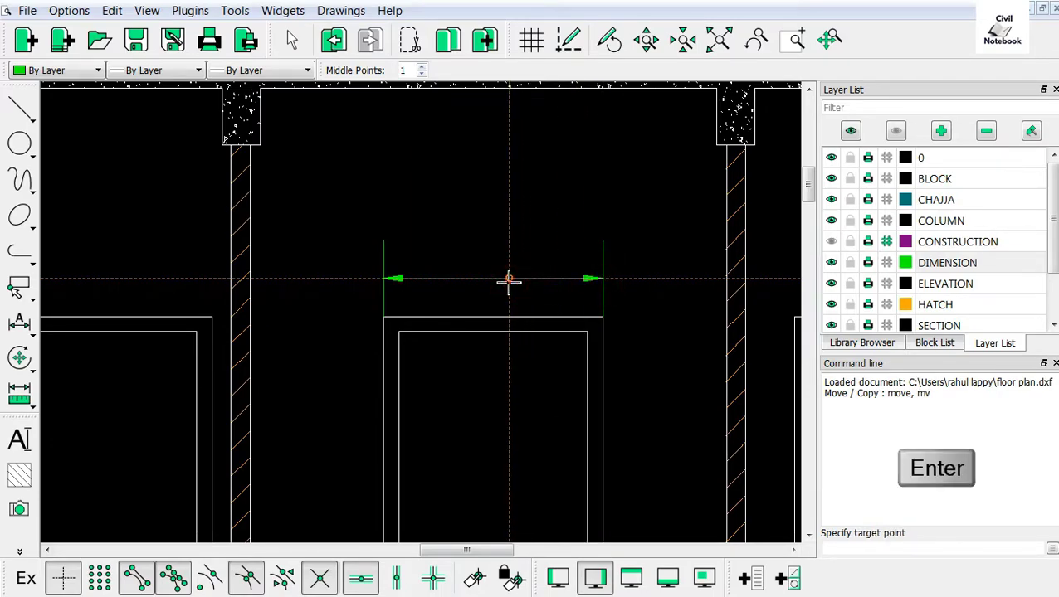
scroll(506, 220, "down", 3)
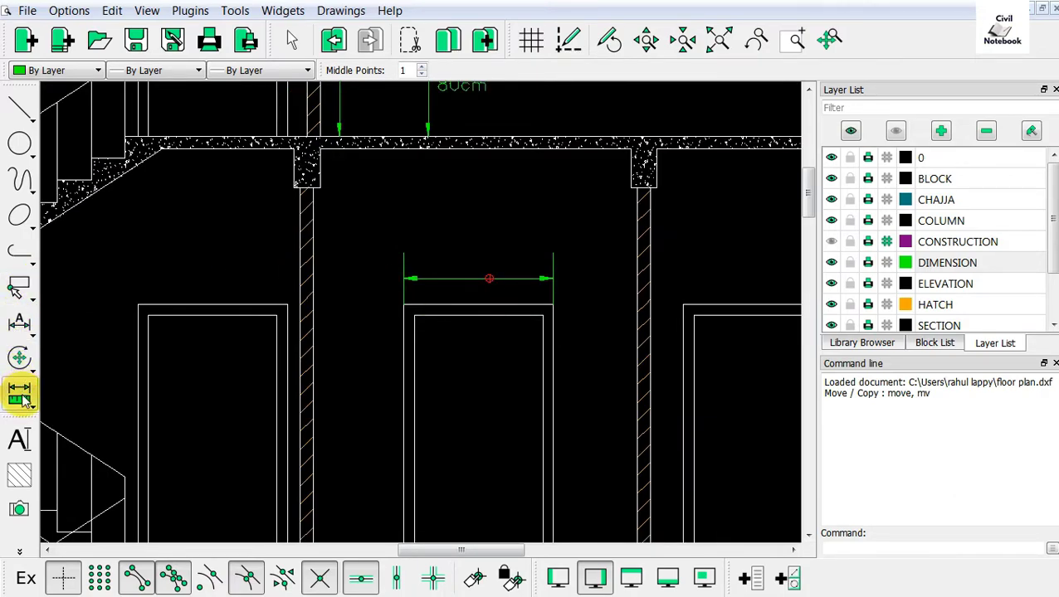
Add a horizontal dimension between the door's top corners, placed above the door
right_click(118, 267)
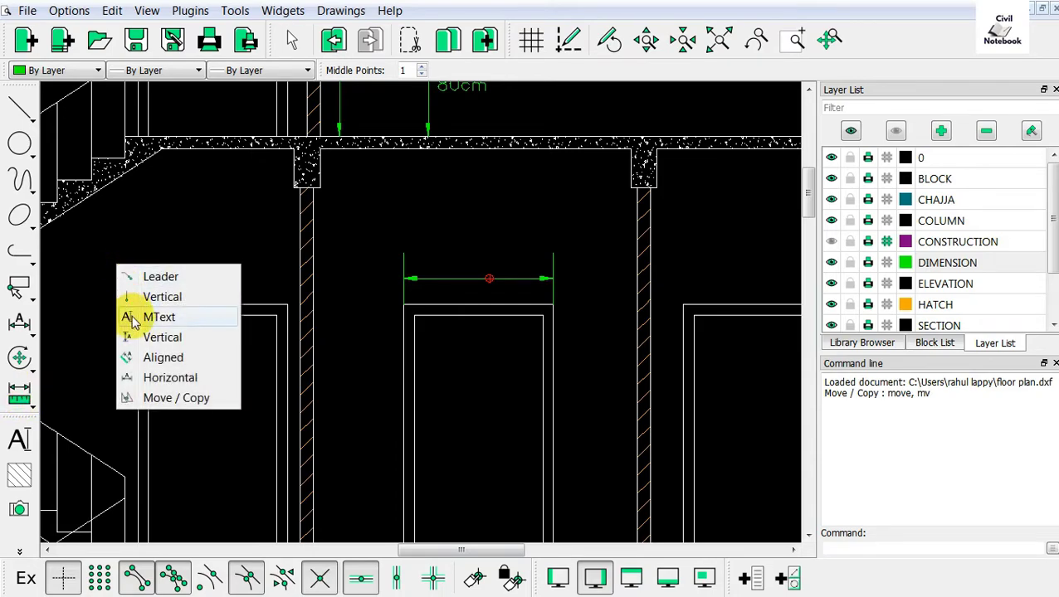
left_click(146, 380)
scroll(411, 342, "up", 1)
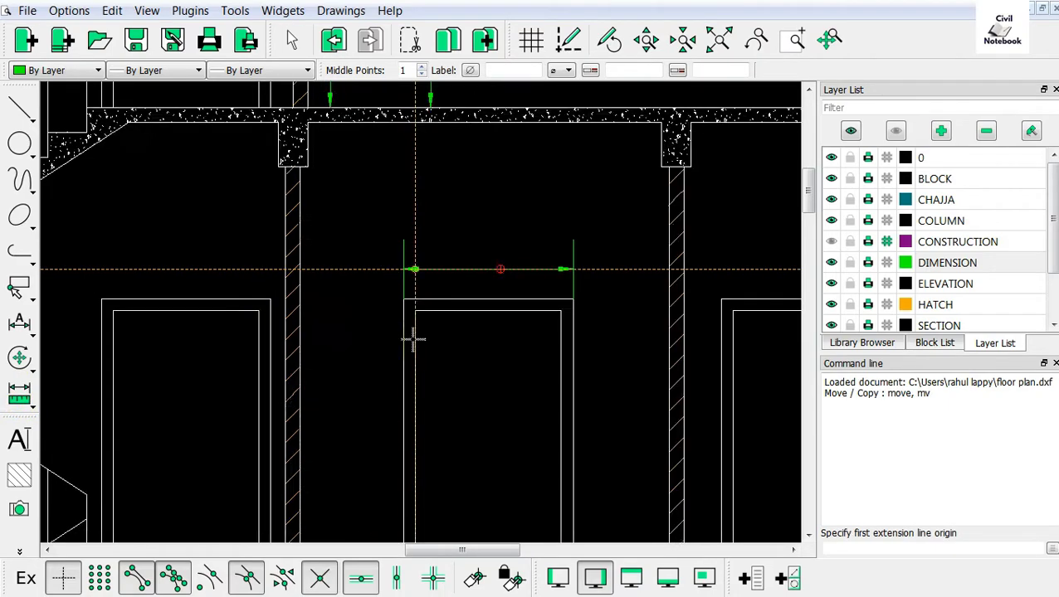
scroll(407, 332, "up", 1)
left_click(401, 294)
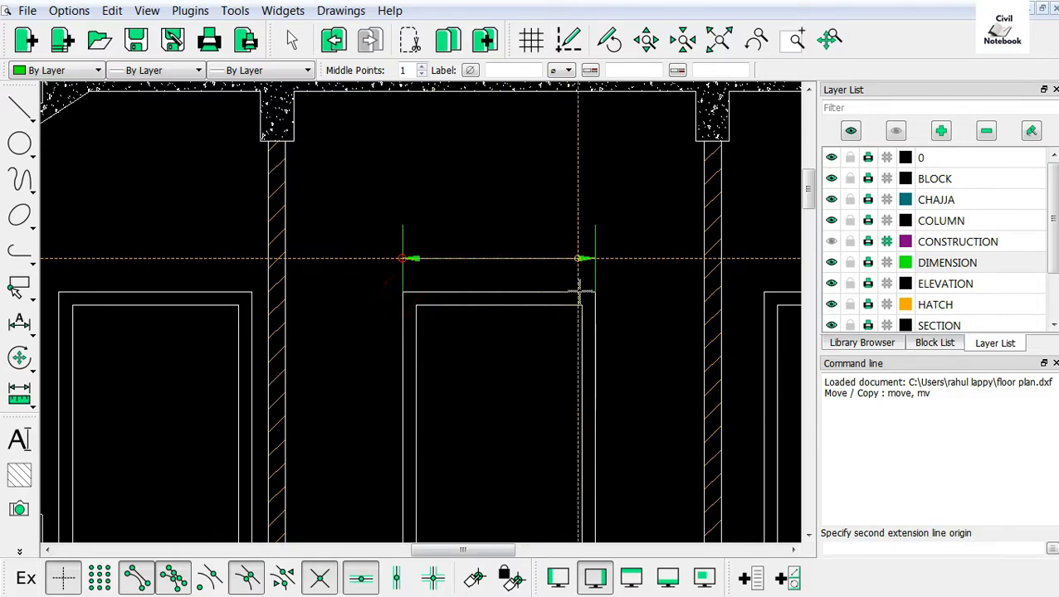
left_click(593, 292)
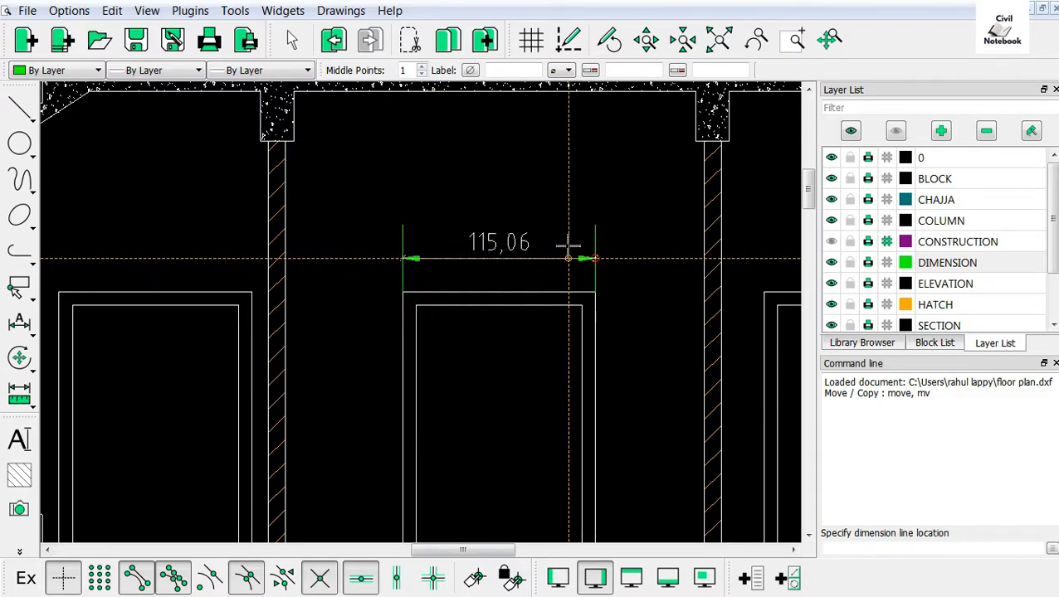
left_click(568, 246)
right_click(570, 253)
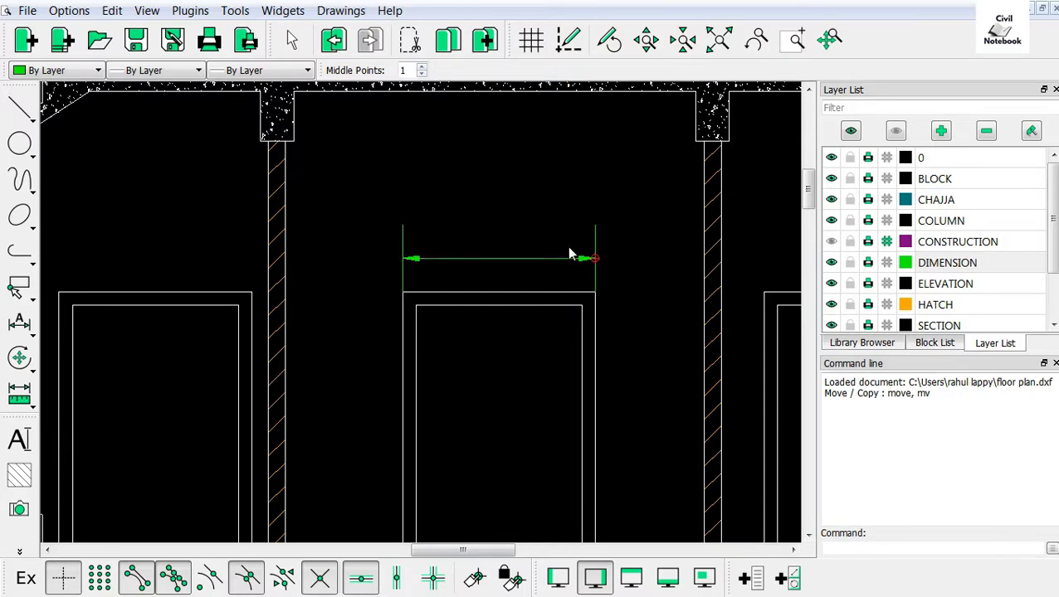
Place a '115cm' MText label above the door's dimension line
left_click(360, 578)
left_click(22, 440)
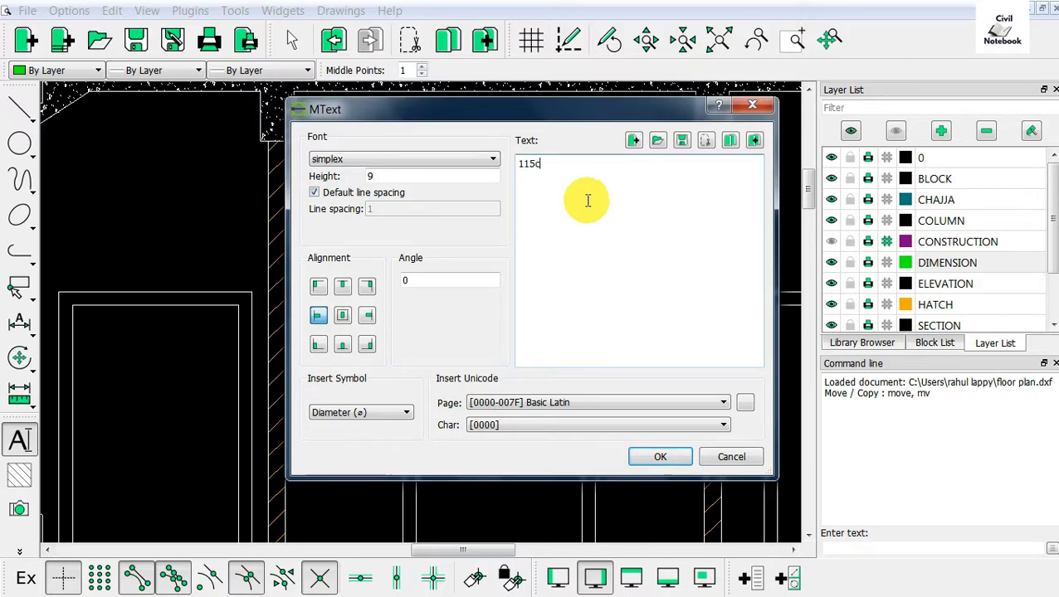
left_click(660, 457)
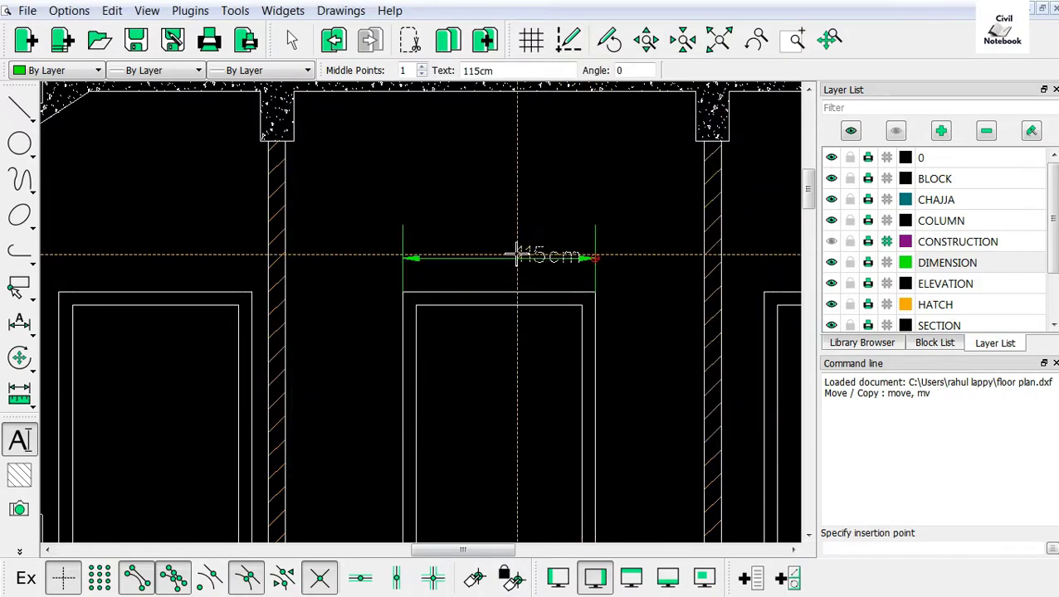
left_click(470, 243)
scroll(531, 203, "down", 2)
scroll(544, 193, "down", 1)
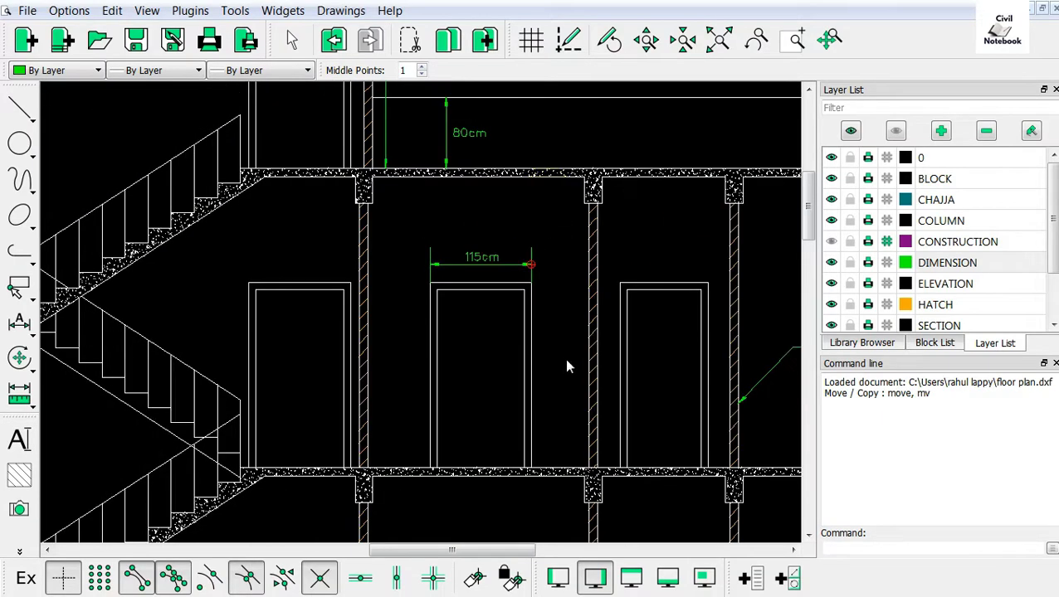
Choose the horizontal line option, then cancel it without drawing
scroll(520, 353, "up", 1)
left_click(21, 114)
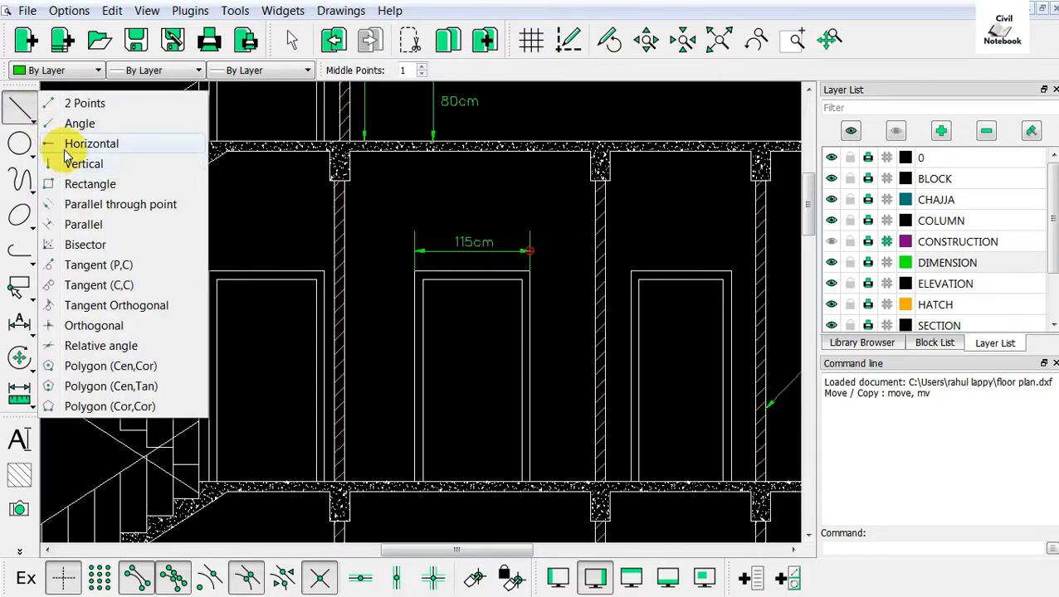
left_click(50, 144)
scroll(591, 267, "up", 3)
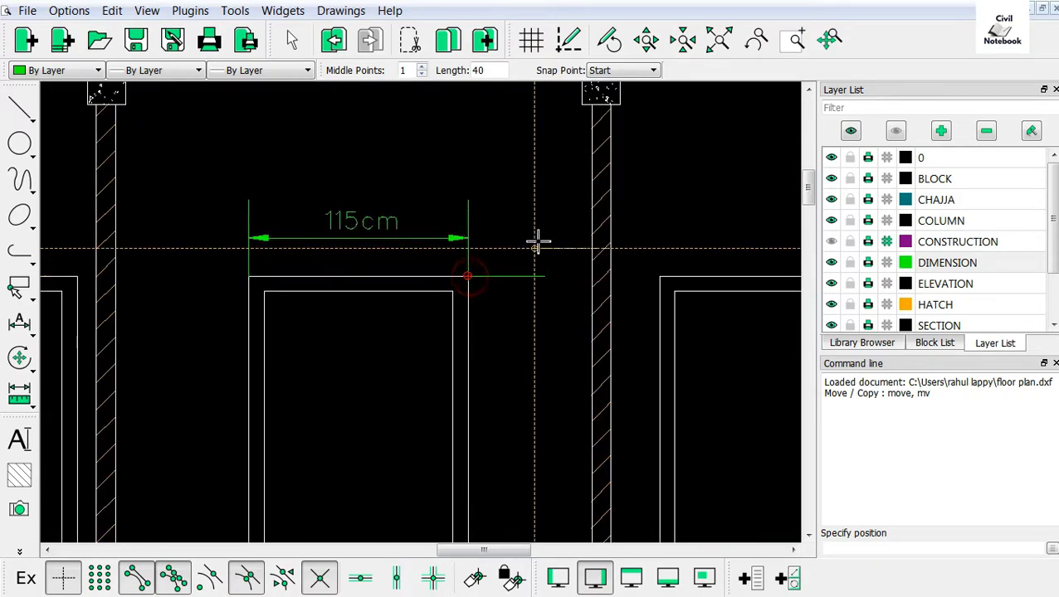
right_click(538, 239)
scroll(589, 224, "down", 3)
Draw a vertical leader beside the middle door from the floor up to the 115cm dimension level
right_click(481, 204)
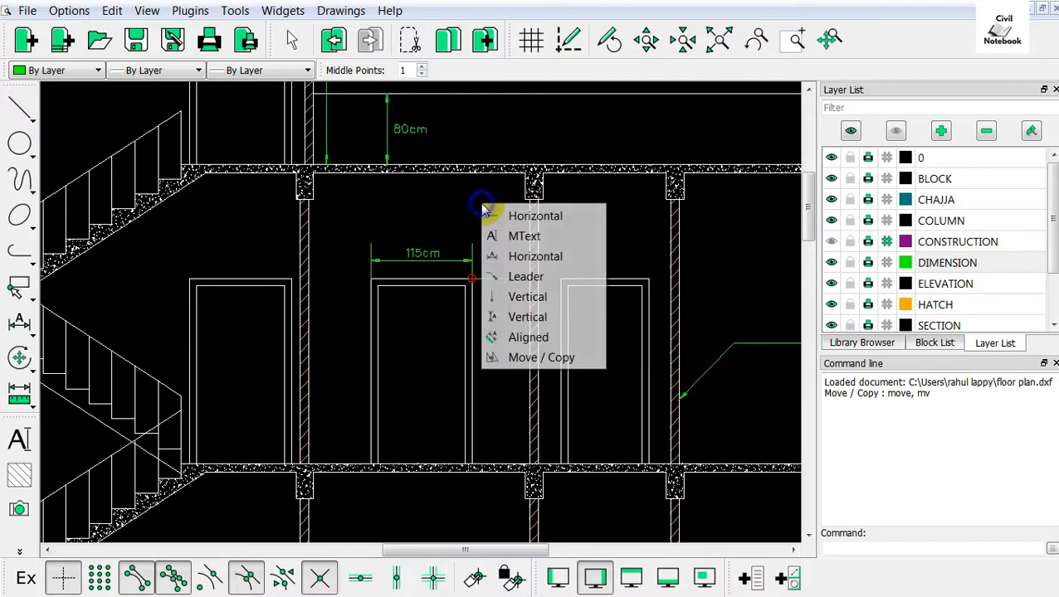
left_click(516, 303)
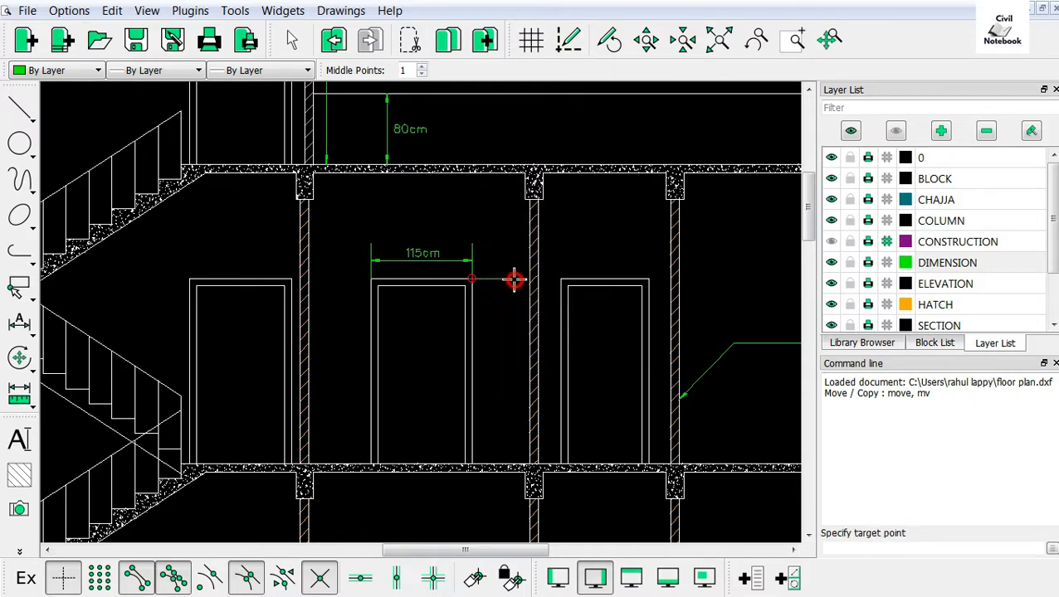
scroll(487, 290, "up", 2)
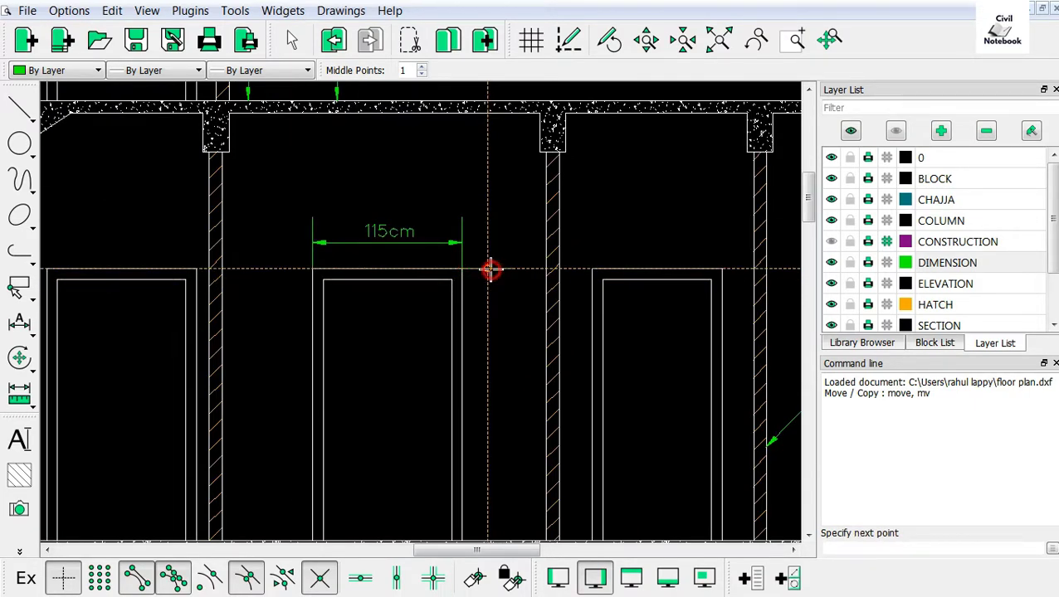
left_click(397, 578)
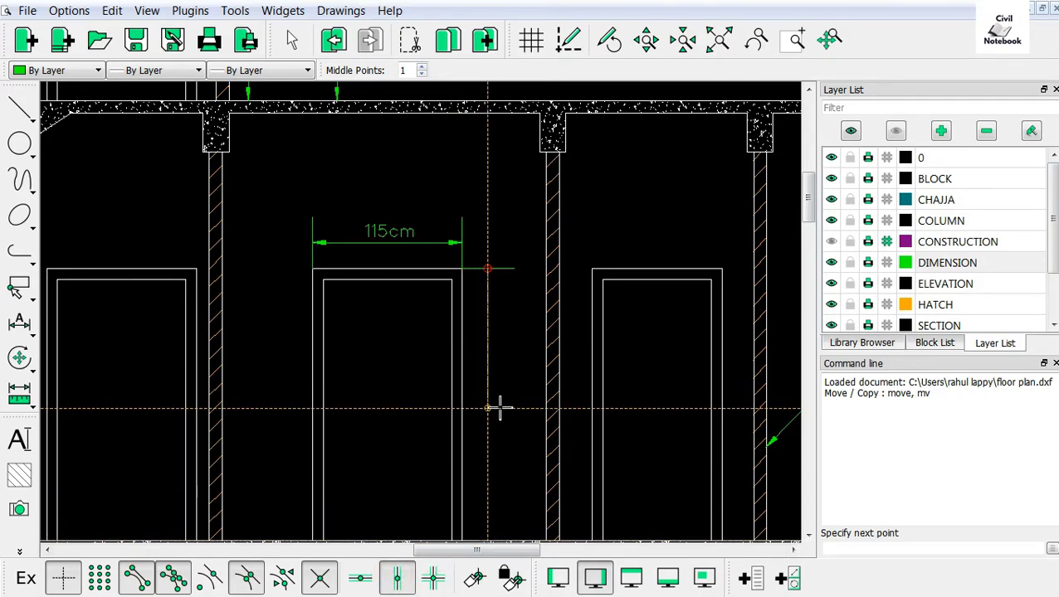
key("Return")
scroll(506, 407, "down", 3)
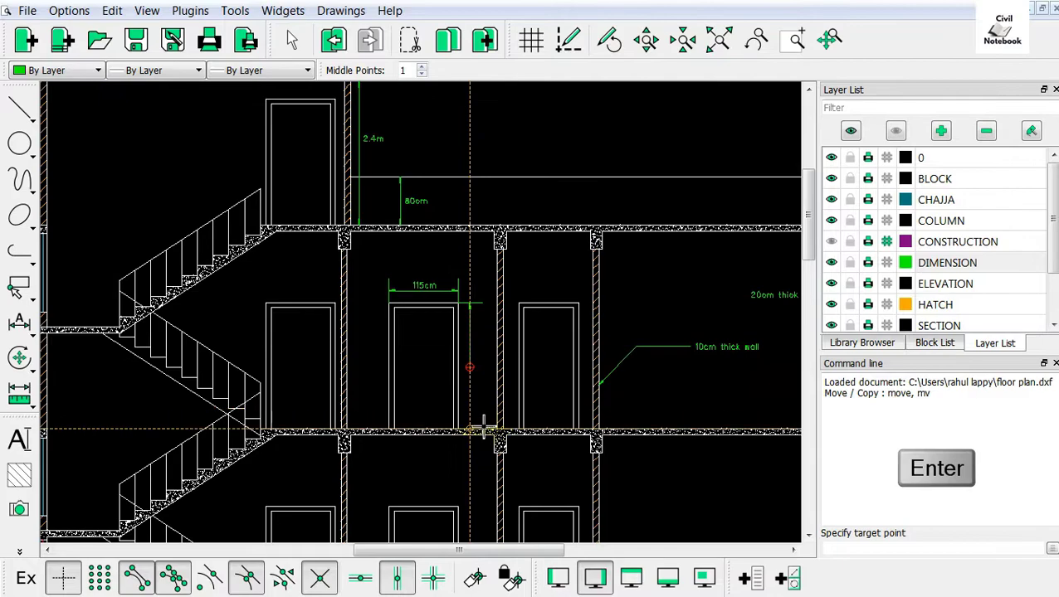
scroll(479, 425, "up", 3)
left_click(470, 395)
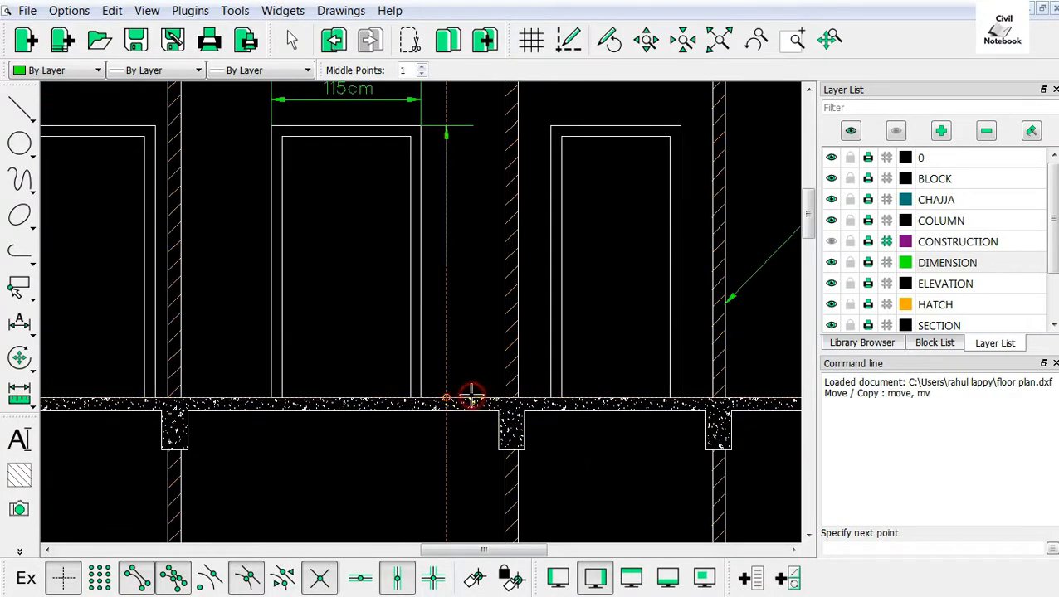
left_click(489, 236)
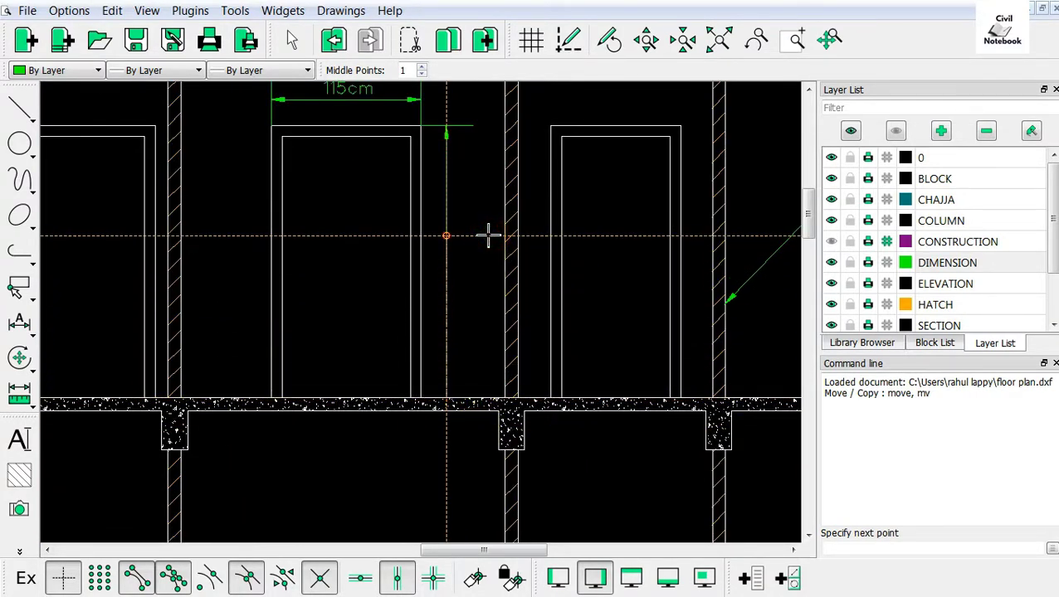
key("Return")
key("Escape")
scroll(473, 290, "down", 2)
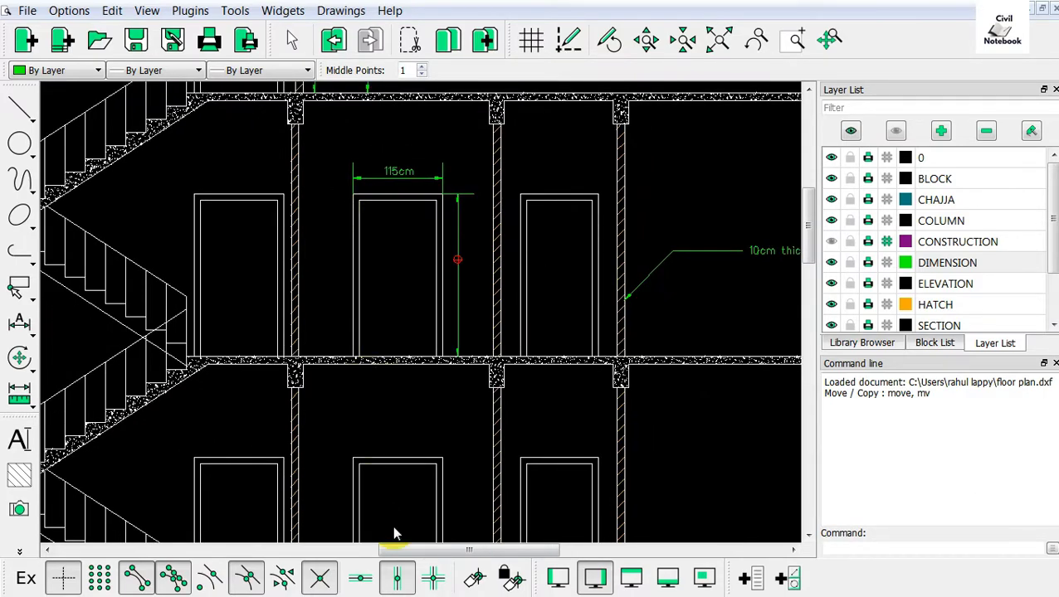
left_click(411, 570)
right_click(324, 239)
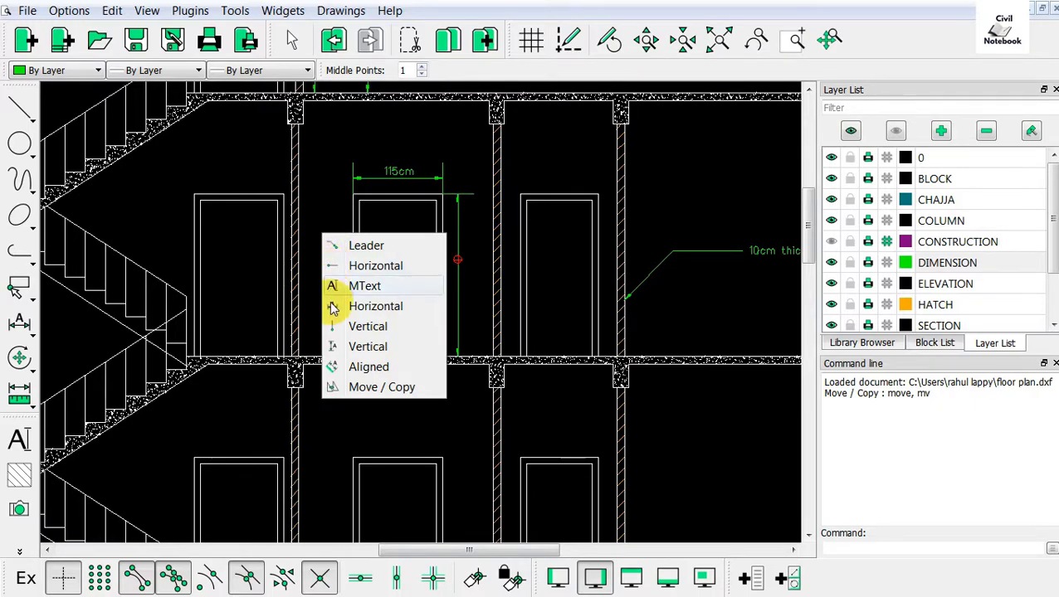
Add a vertical dimension along the middle door's height, from floor level to the door-top corner
left_click(344, 349)
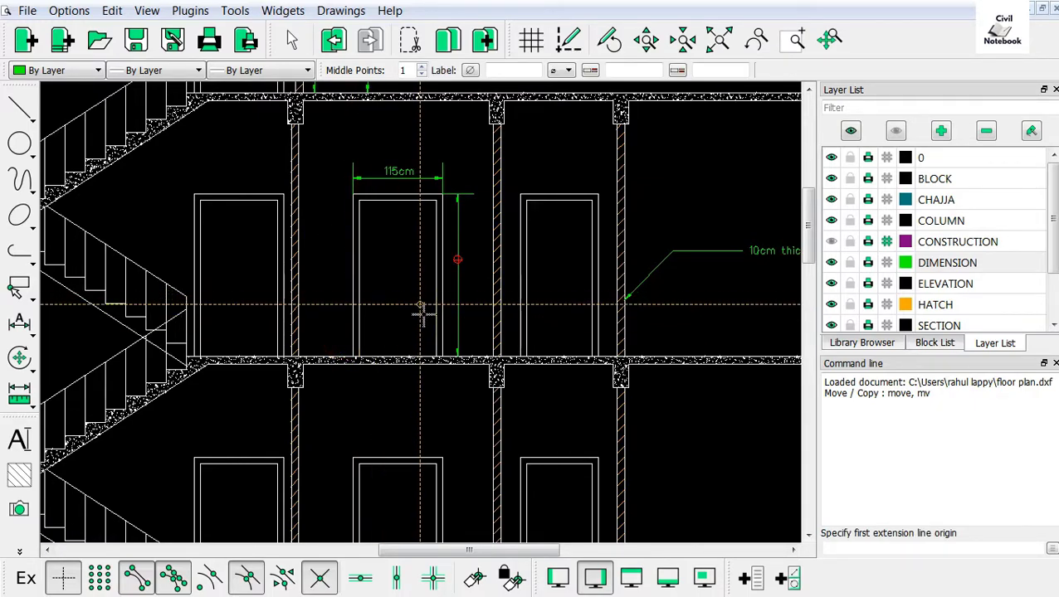
scroll(459, 367, "up", 3)
left_click(459, 367)
scroll(453, 265, "down", 3)
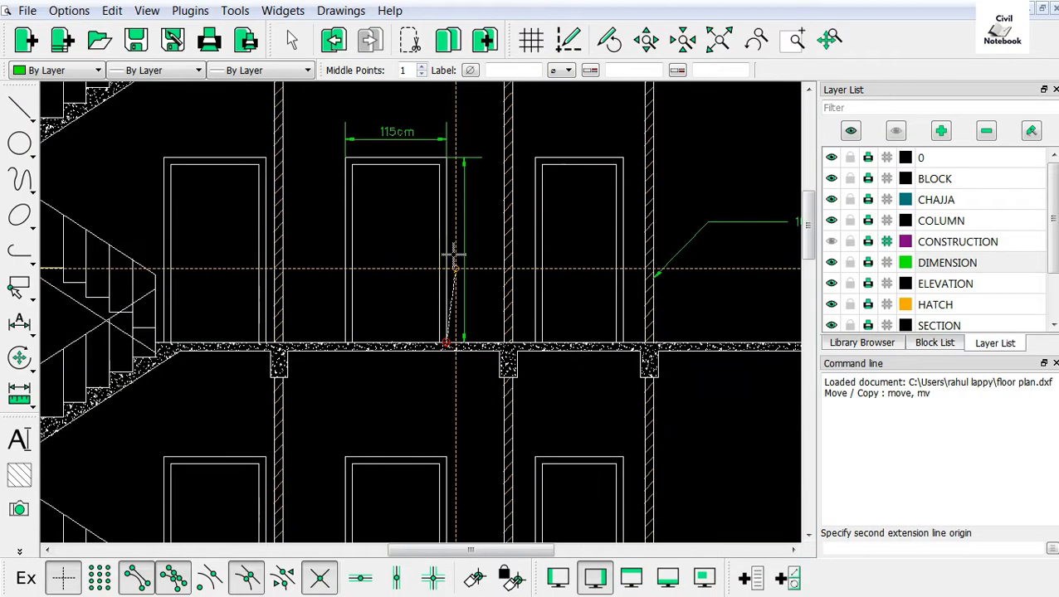
scroll(444, 166, "up", 3)
left_click(448, 170)
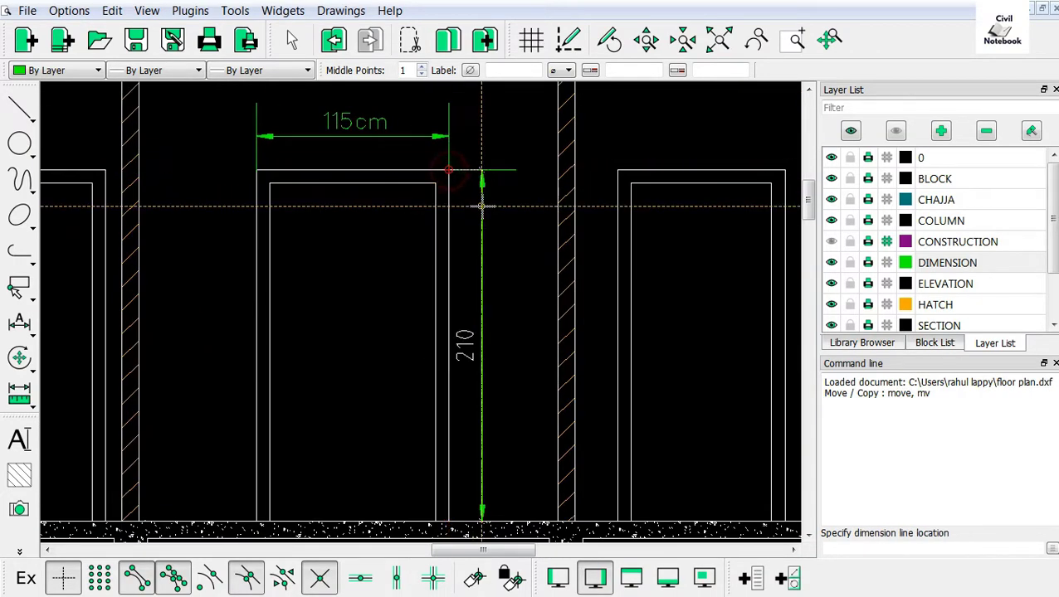
left_click(467, 207)
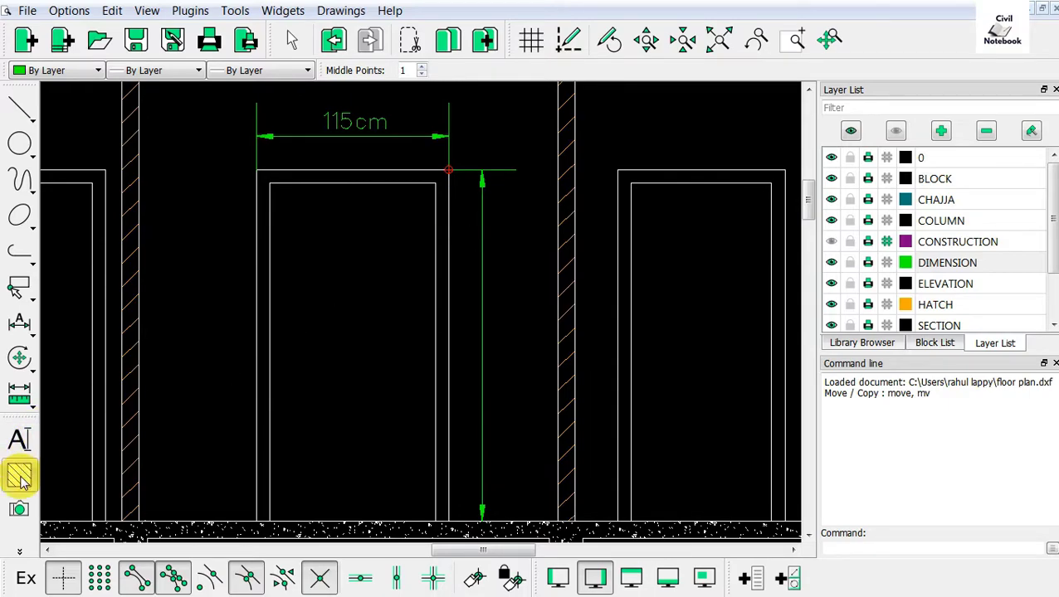
Label the dimension 210cm with MText rotated 90 degrees, placed beside it
left_click(19, 440)
type("210c")
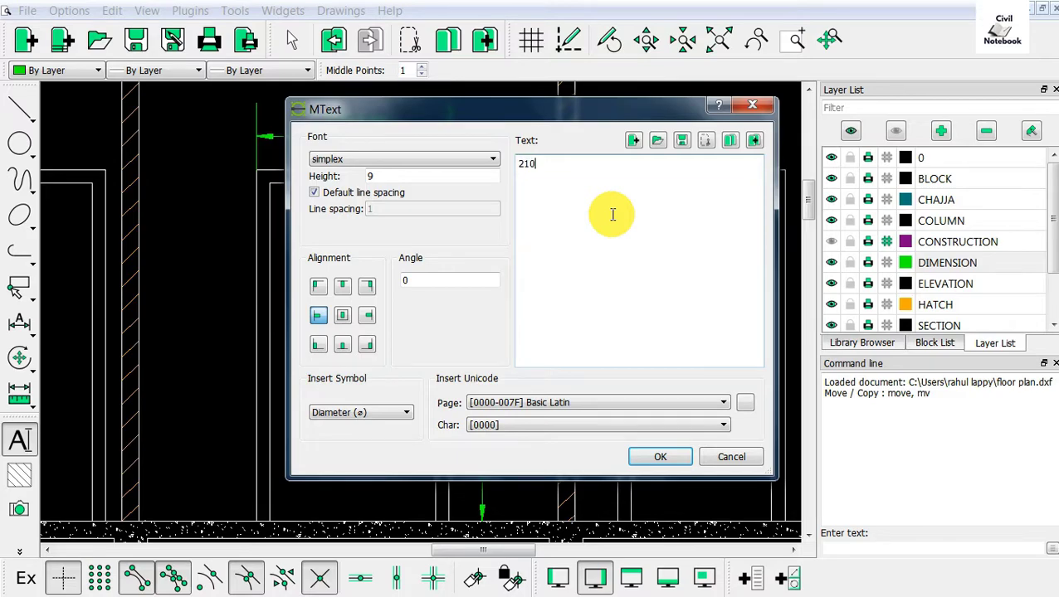
type("m")
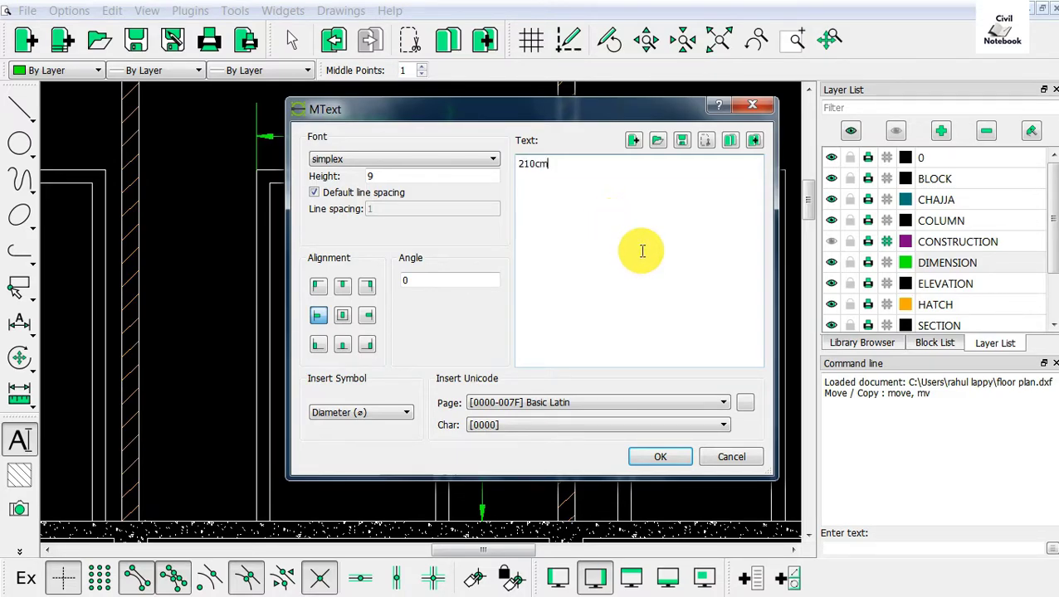
left_click(656, 457)
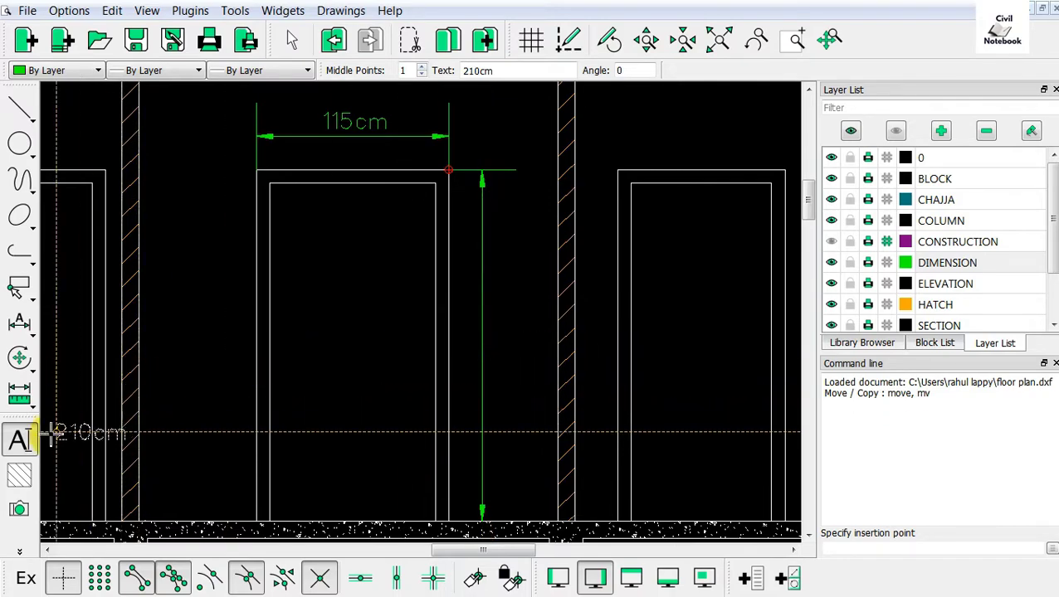
left_click(20, 440)
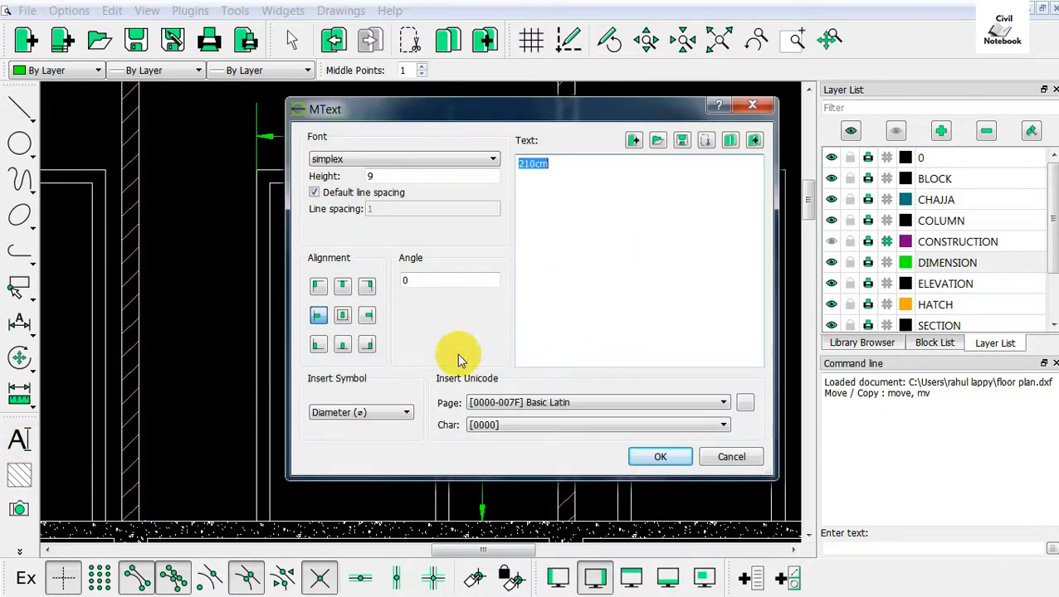
left_click(412, 282)
double_click(414, 283)
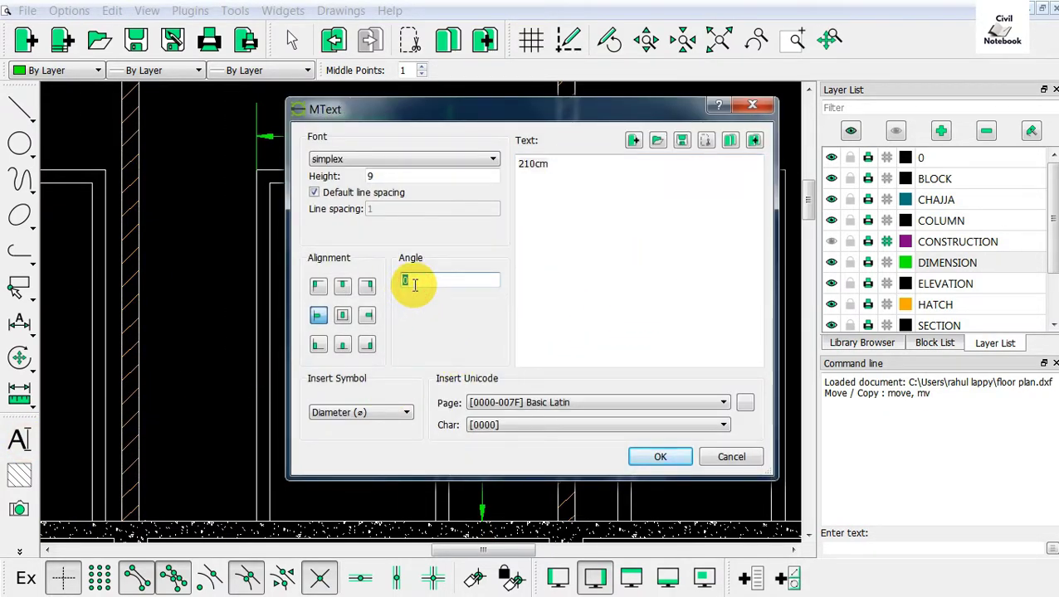
type("90")
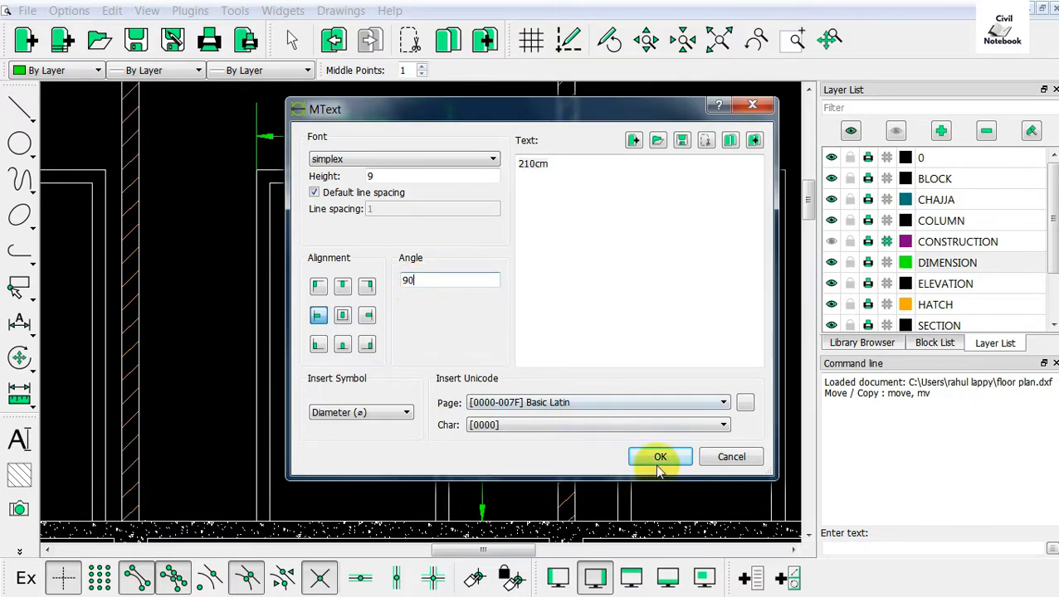
left_click(660, 456)
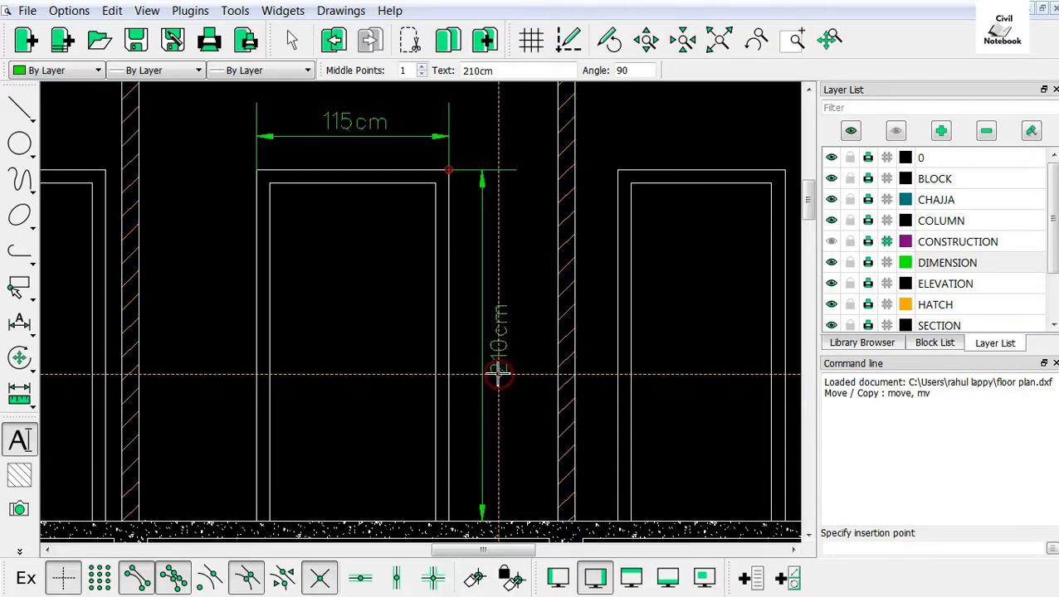
left_click(495, 372)
scroll(568, 355, "down", 3)
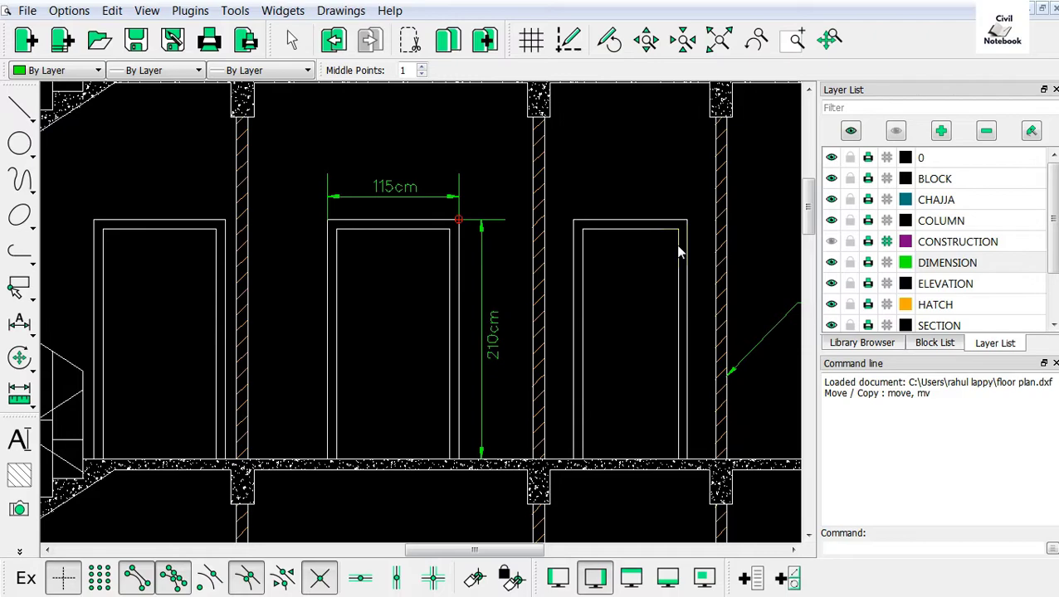
Draw length-40 vertical extension lines at both top corners of the right-hand door
right_click(575, 124)
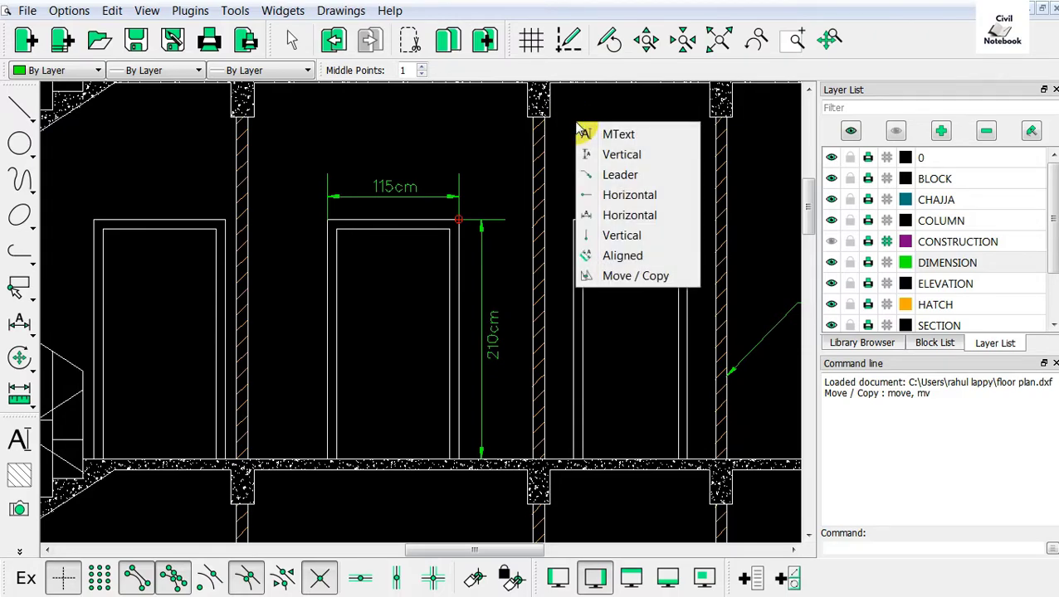
left_click(590, 236)
scroll(588, 207, "up", 3)
scroll(580, 207, "up", 2)
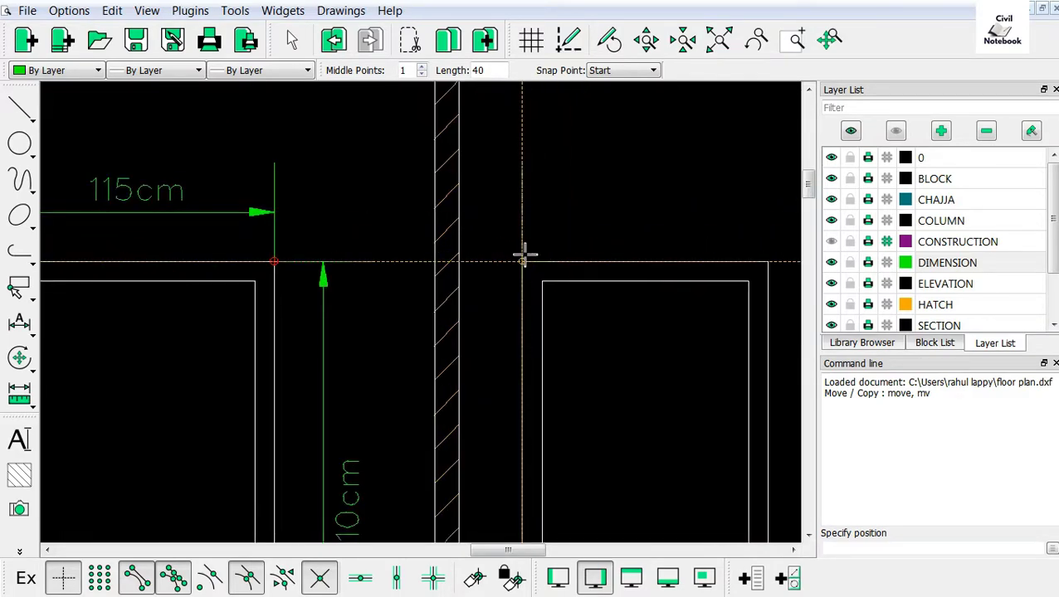
left_click(522, 255)
scroll(572, 230, "down", 3)
scroll(646, 272, "up", 1)
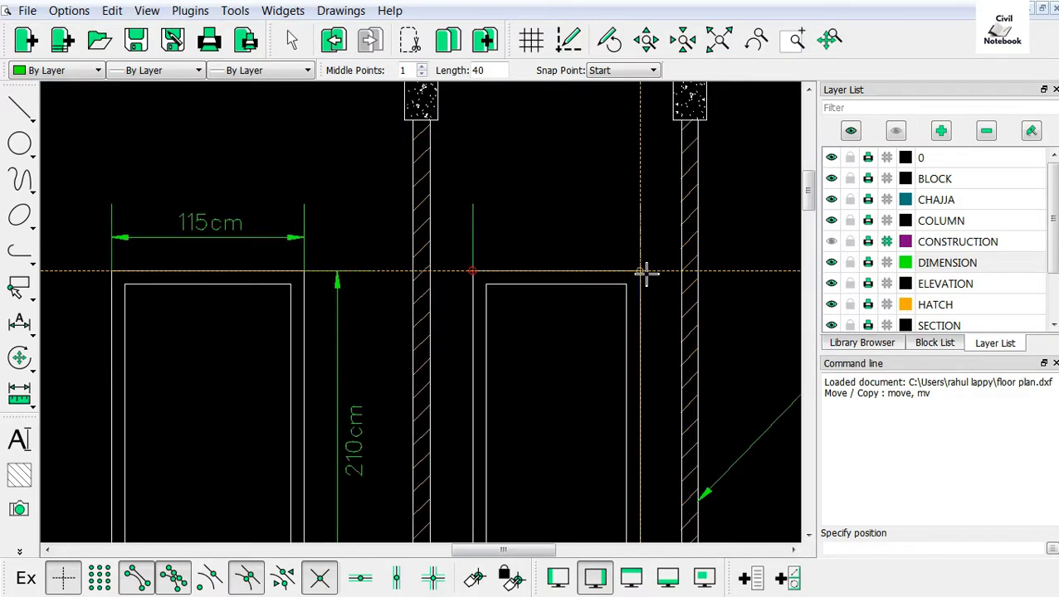
left_click(644, 271)
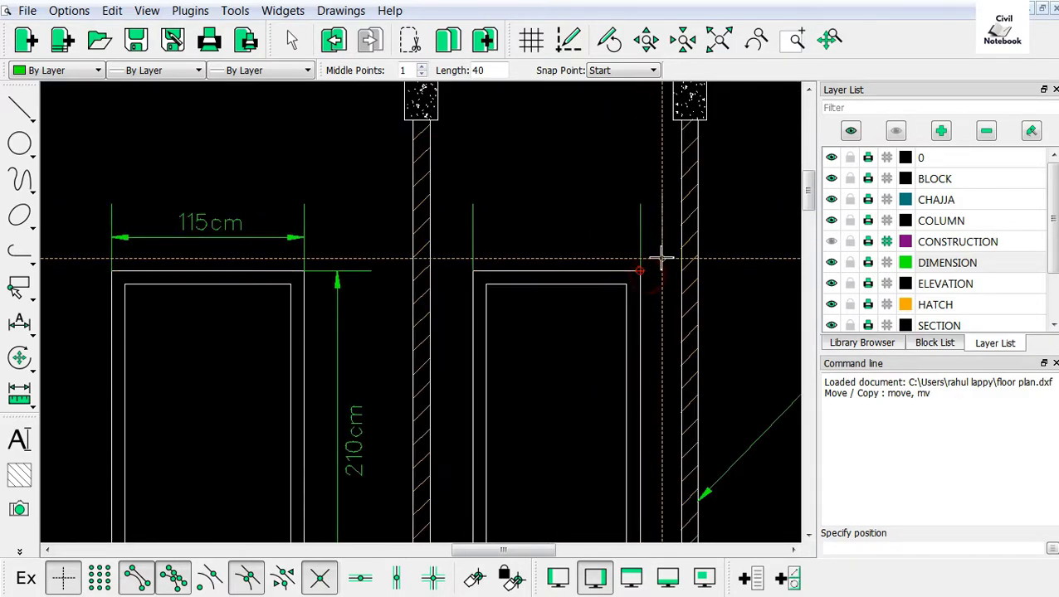
right_click(554, 172)
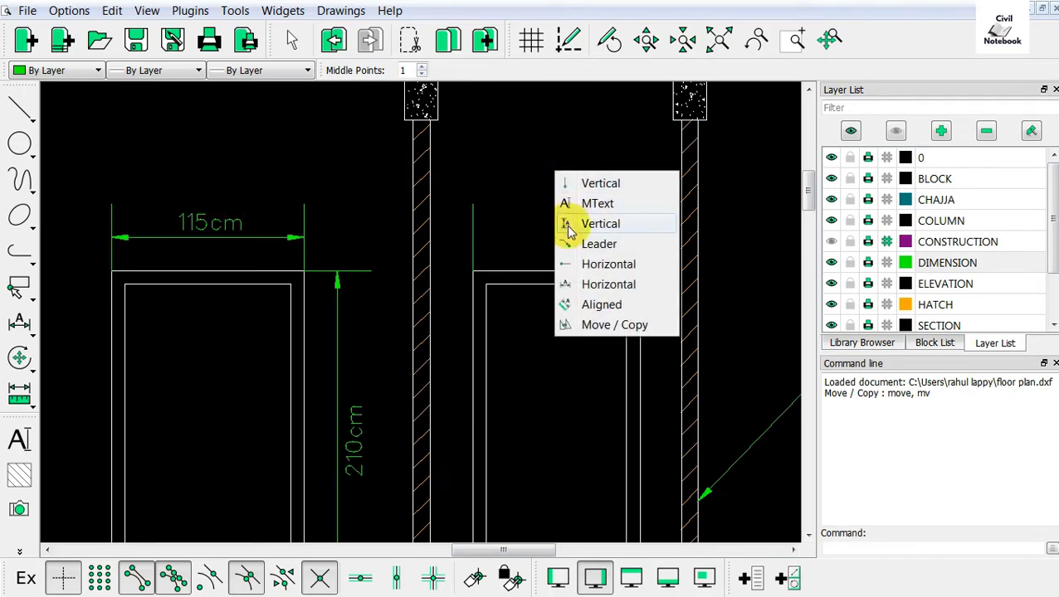
left_click(571, 271)
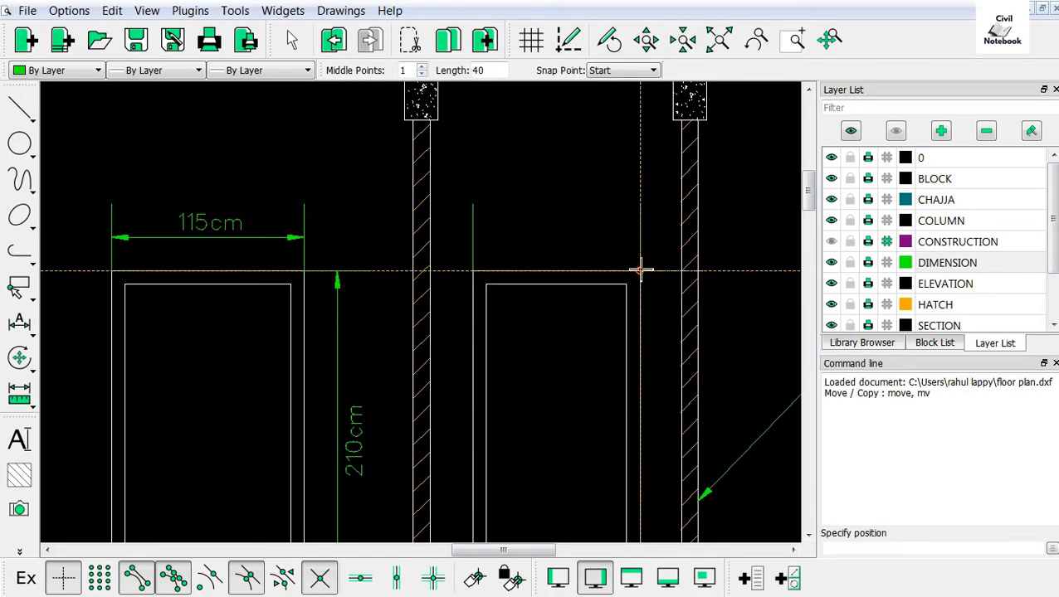
right_click(740, 290)
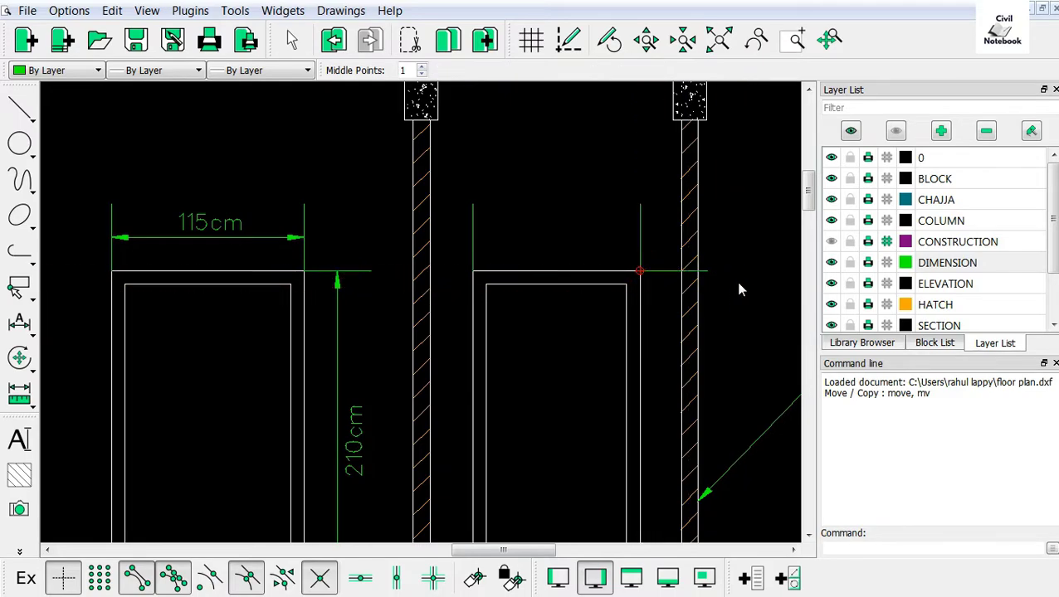
scroll(742, 257, "down", 5)
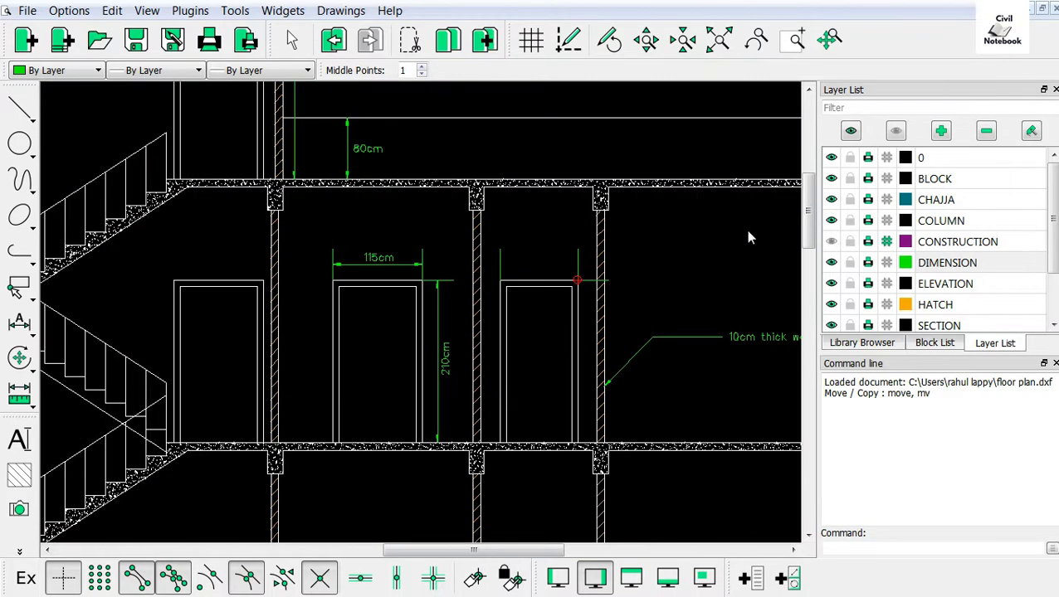
Draw a horizontal leader arrow from the door's left extension line
right_click(411, 208)
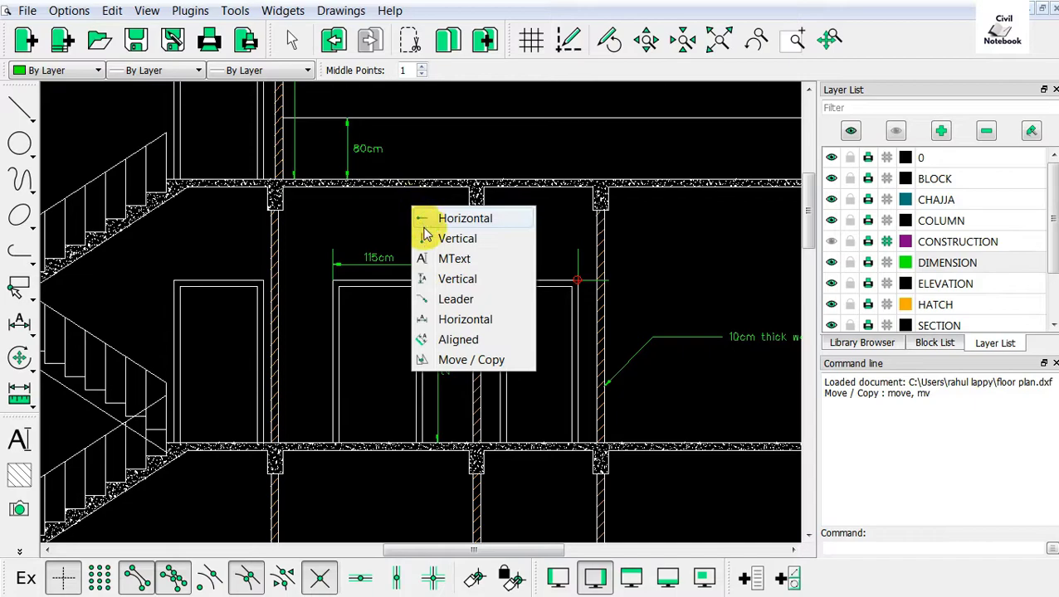
left_click(440, 298)
scroll(560, 251, "up", 3)
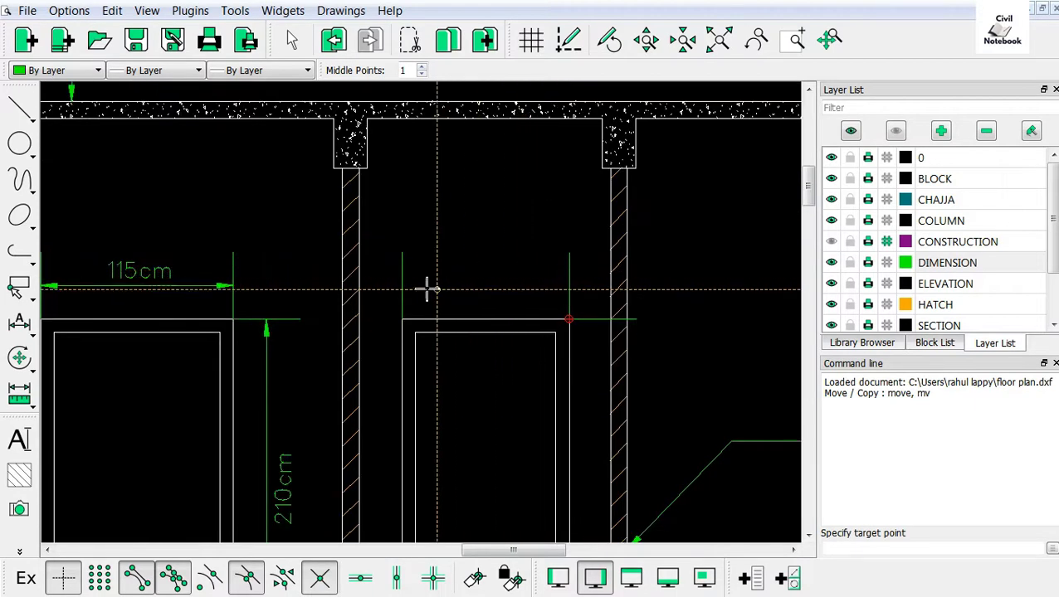
left_click(403, 286)
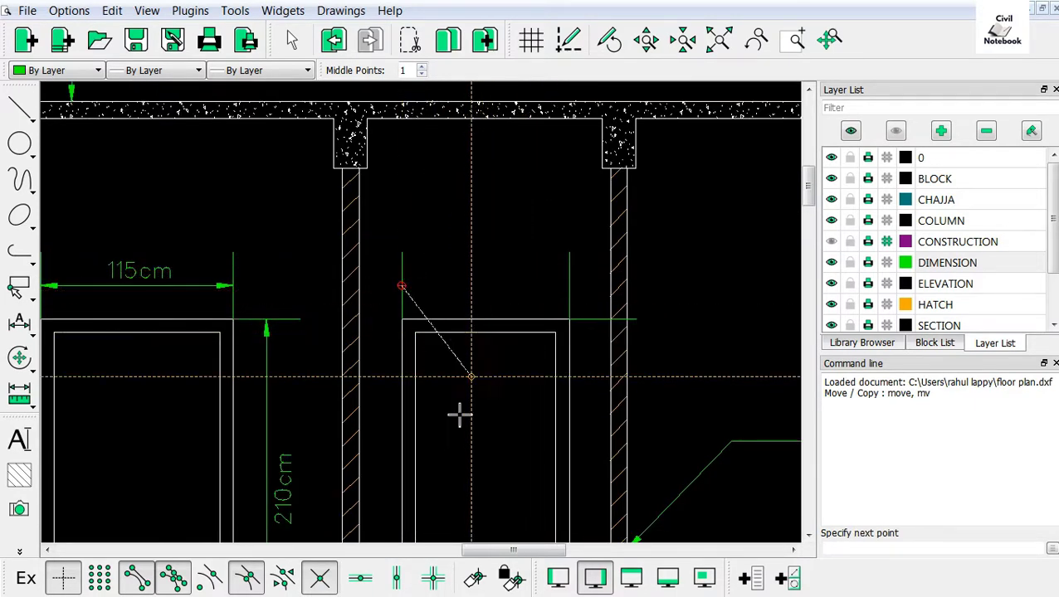
left_click(392, 579)
left_click(362, 579)
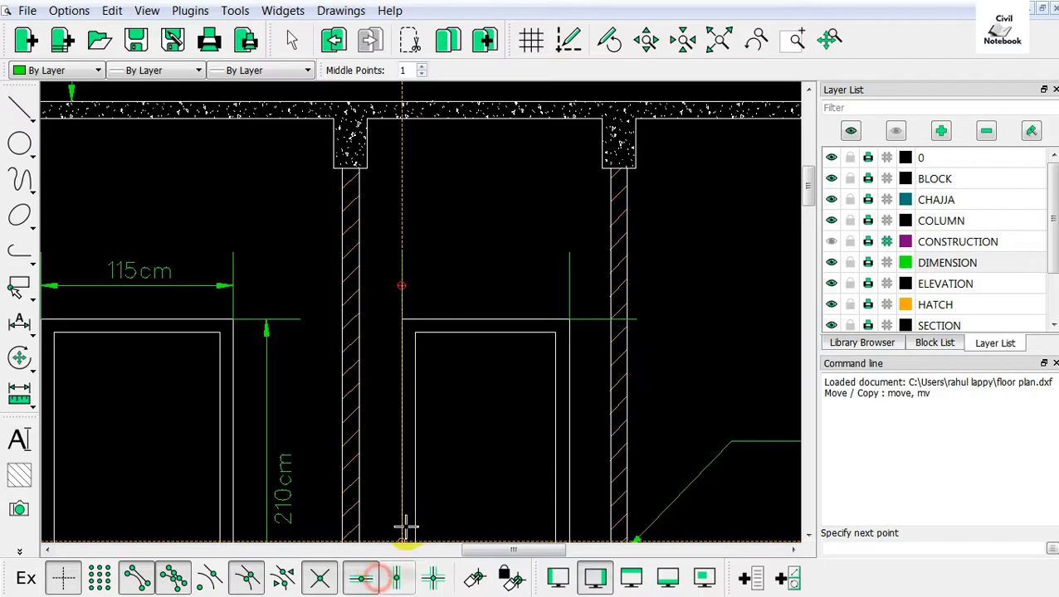
left_click(484, 309)
key("Return")
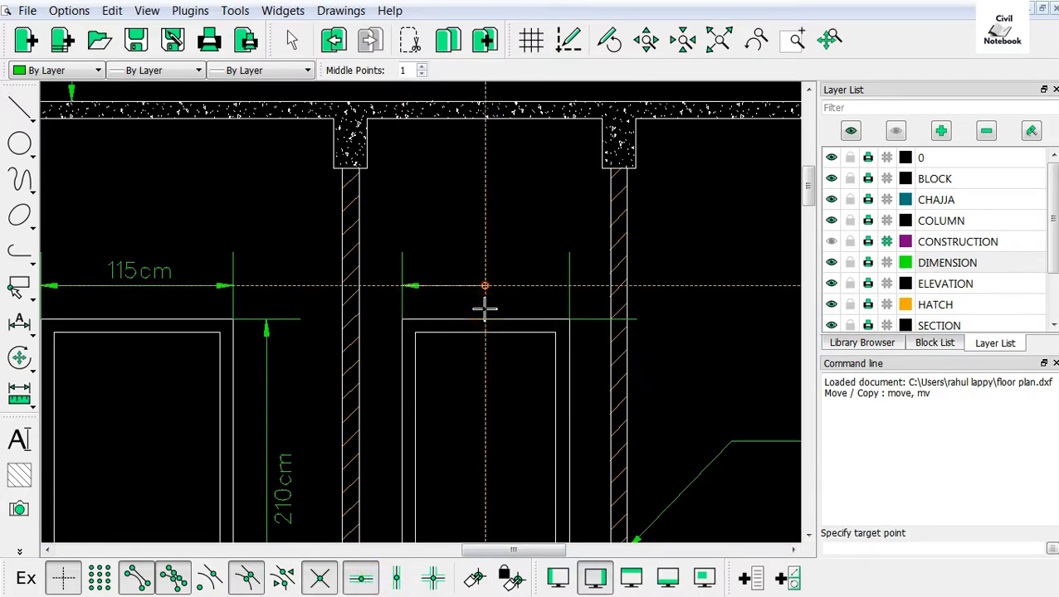
Draw the second leader arrow to the door's right edge, leaving the line unlabelled
left_click(569, 292)
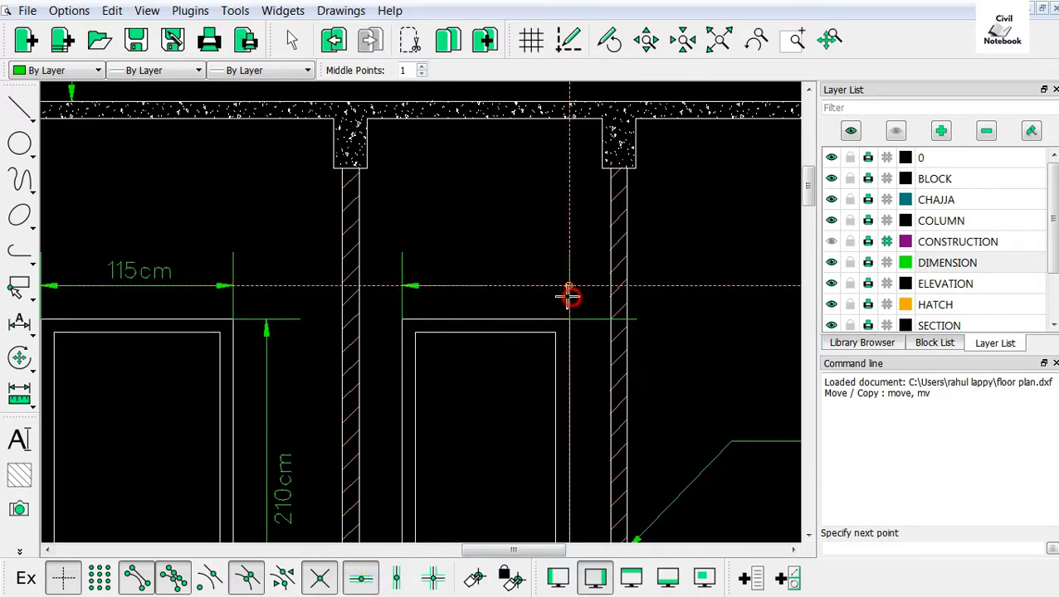
left_click(463, 290)
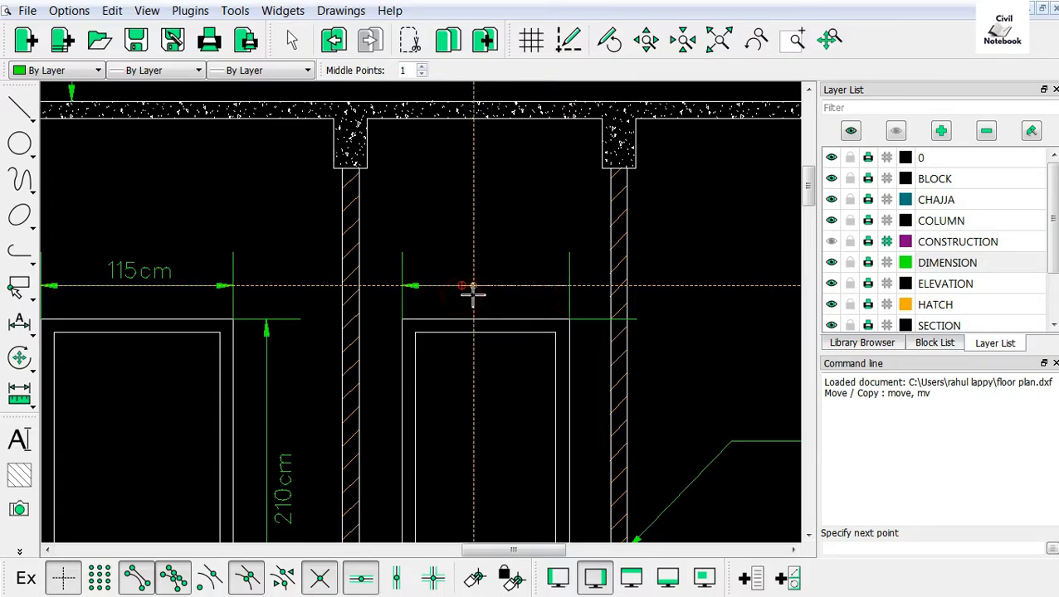
key("Return")
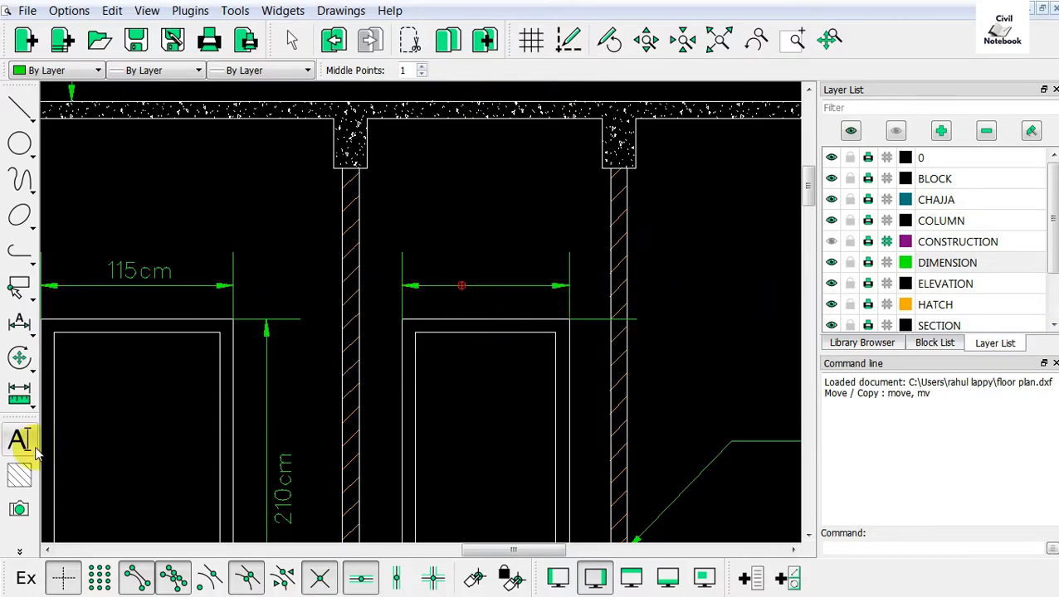
left_click(19, 440)
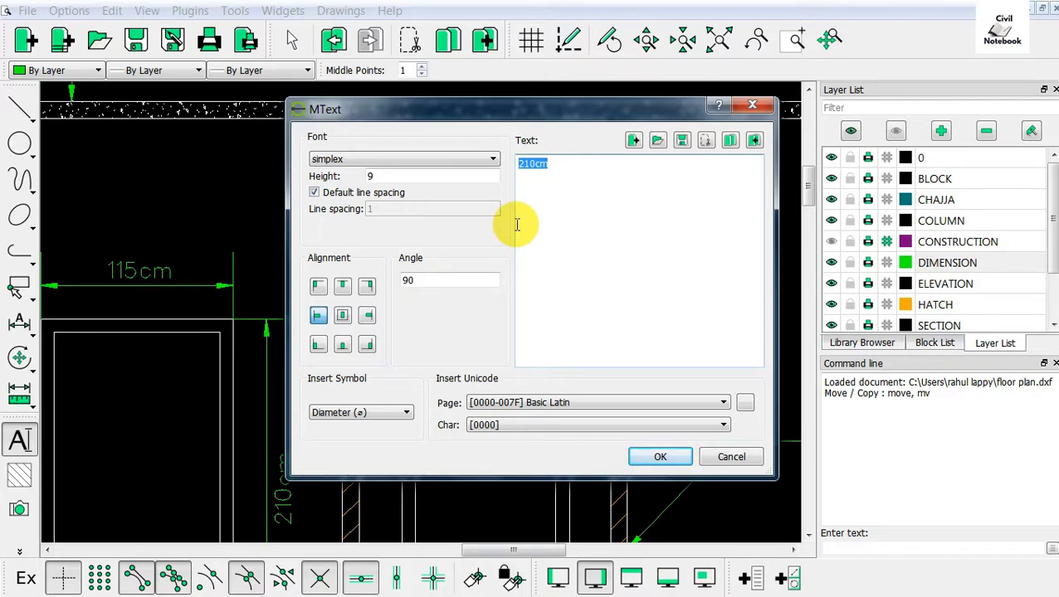
left_click(770, 107)
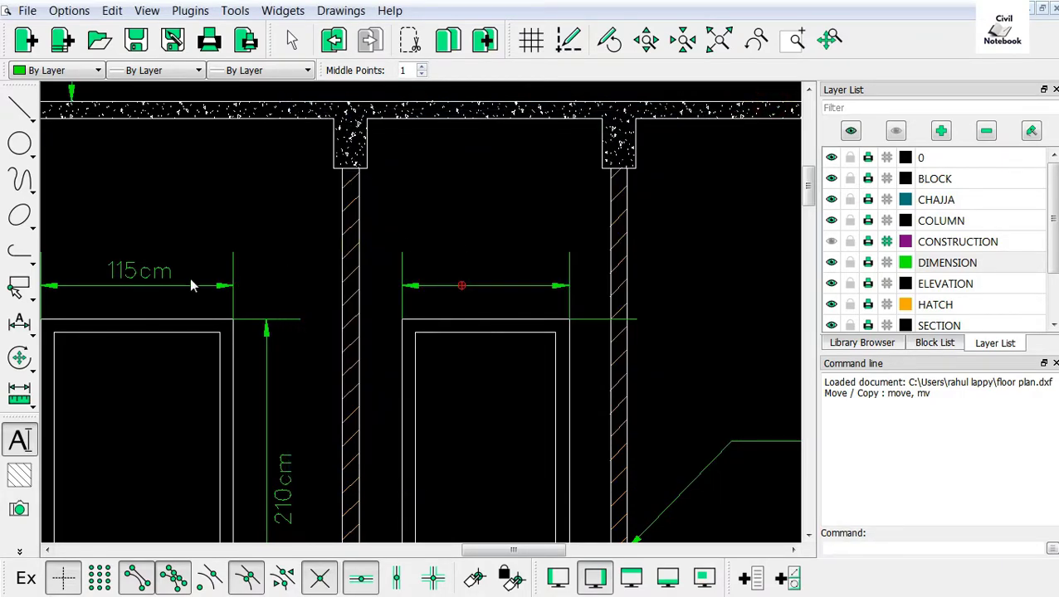
Place a linear dimension across the right-hand door's top, from its left to right edge
right_click(438, 222)
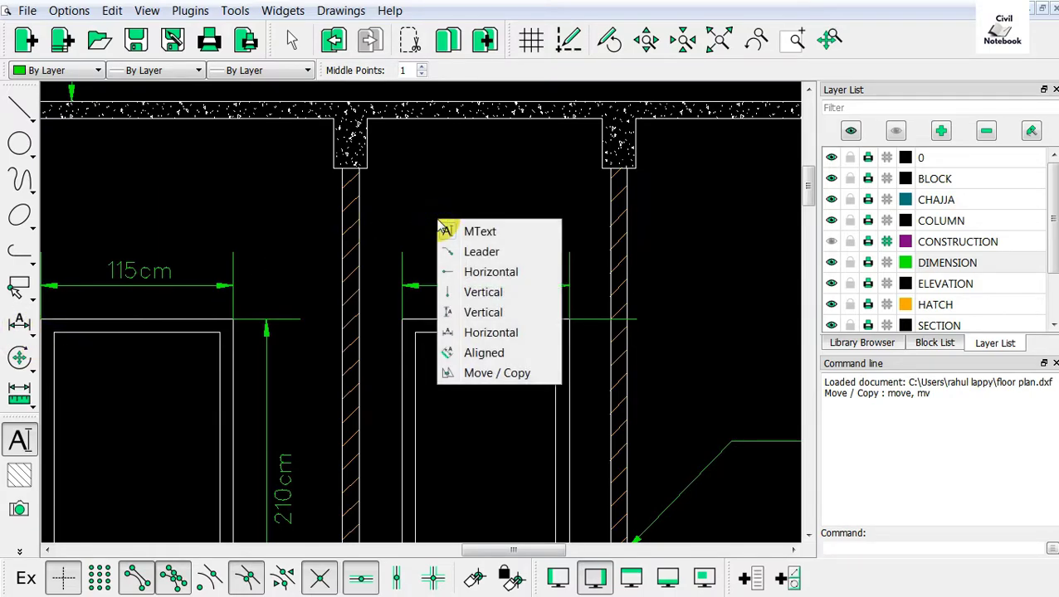
left_click(449, 312)
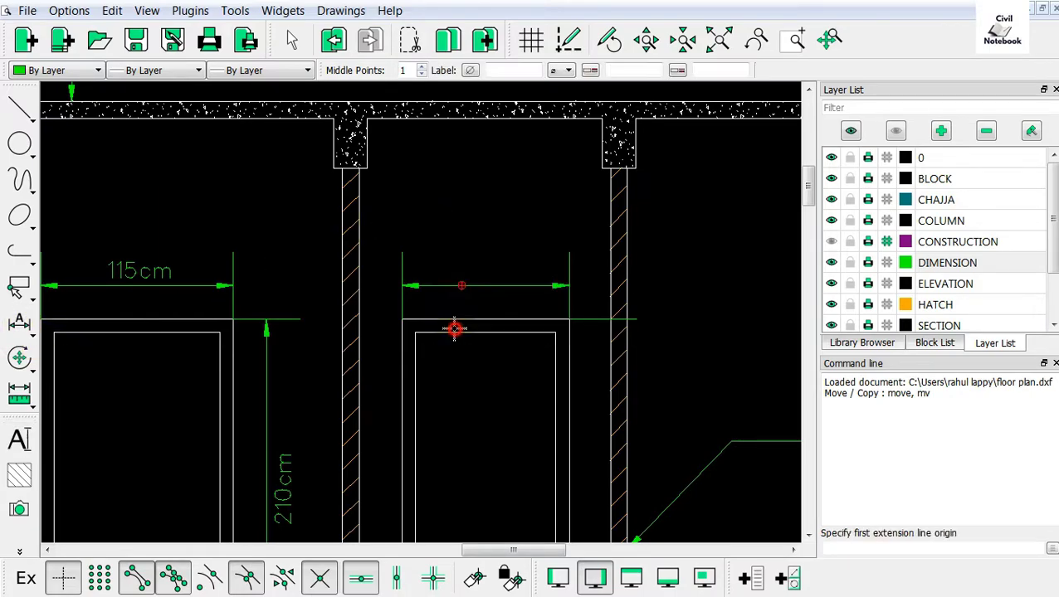
scroll(405, 319, "up", 2)
left_click(402, 309)
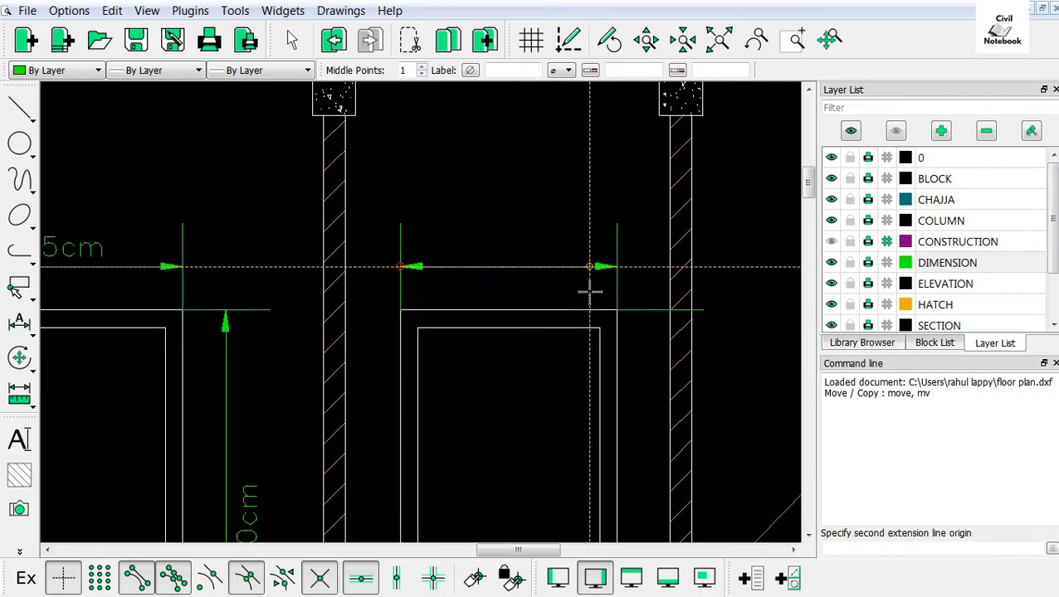
left_click(612, 290)
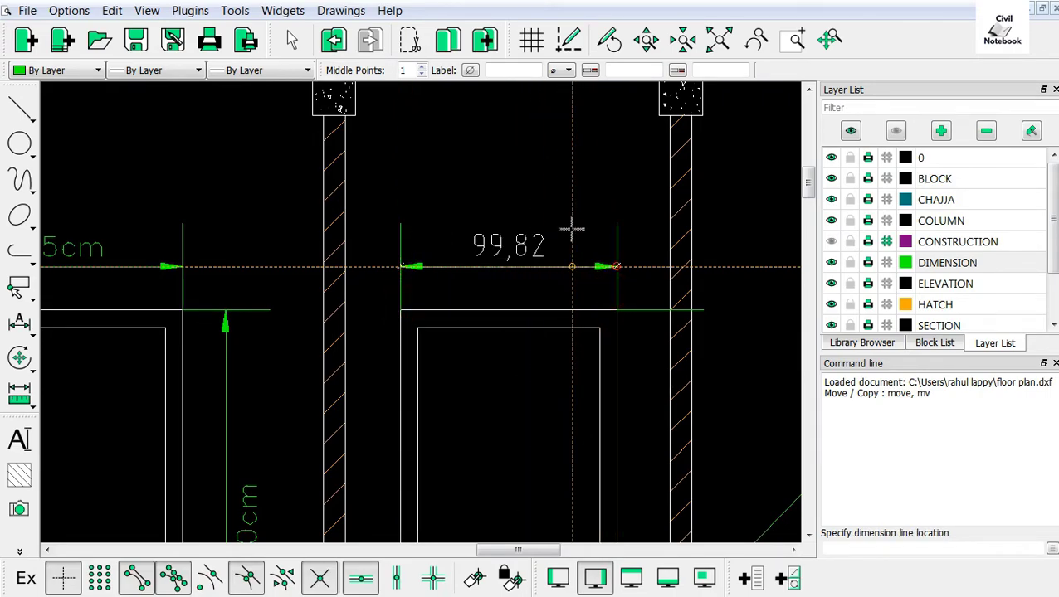
left_click(572, 229)
key("Escape")
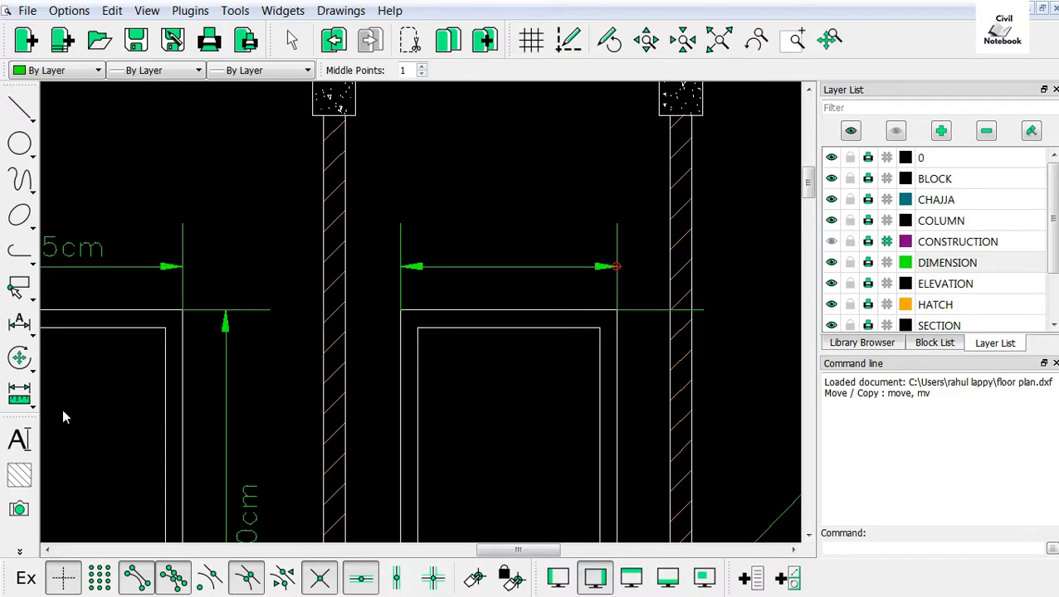
Add a horizontal 100cm MText label at 0° angle above the door's dimension line
left_click(20, 440)
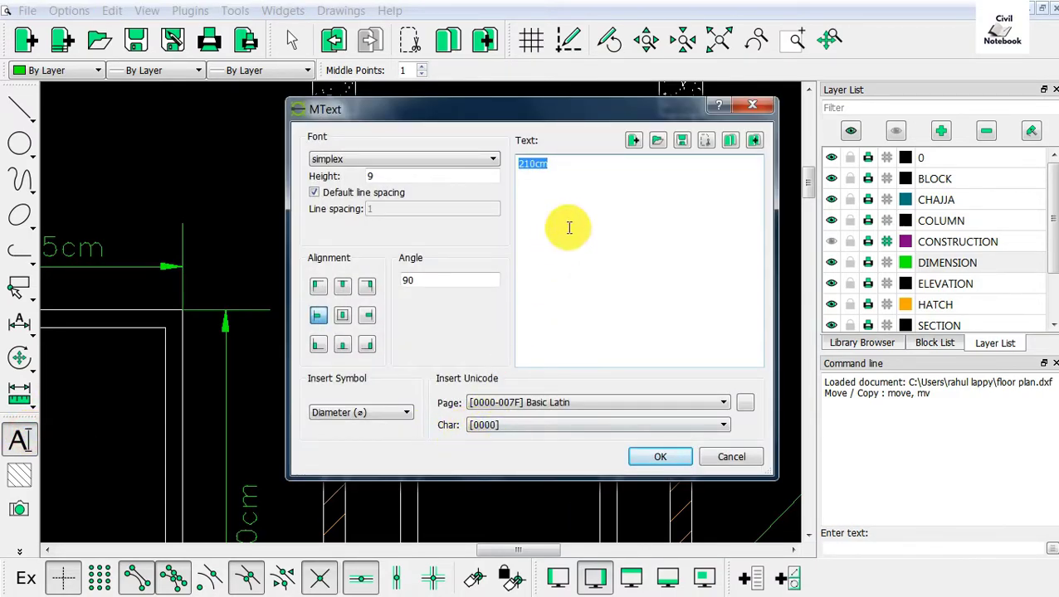
type("100c")
type("m")
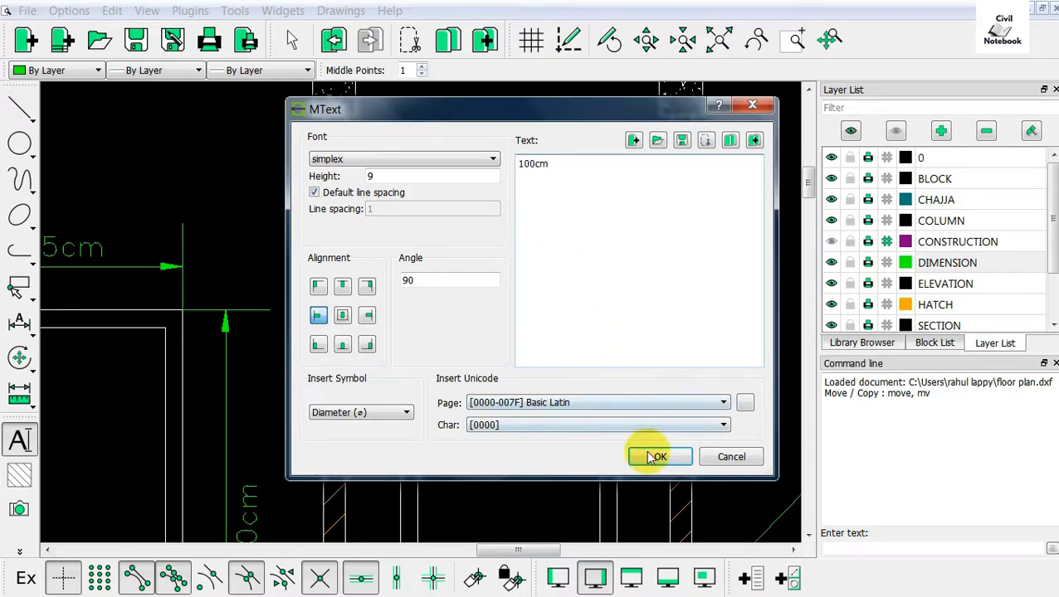
left_click(659, 456)
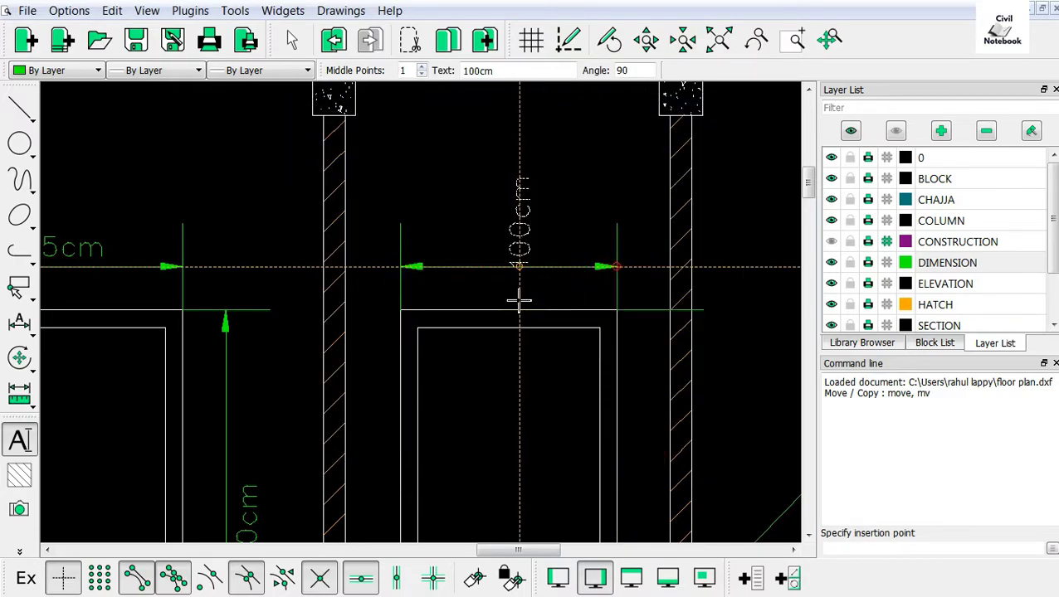
left_click(20, 440)
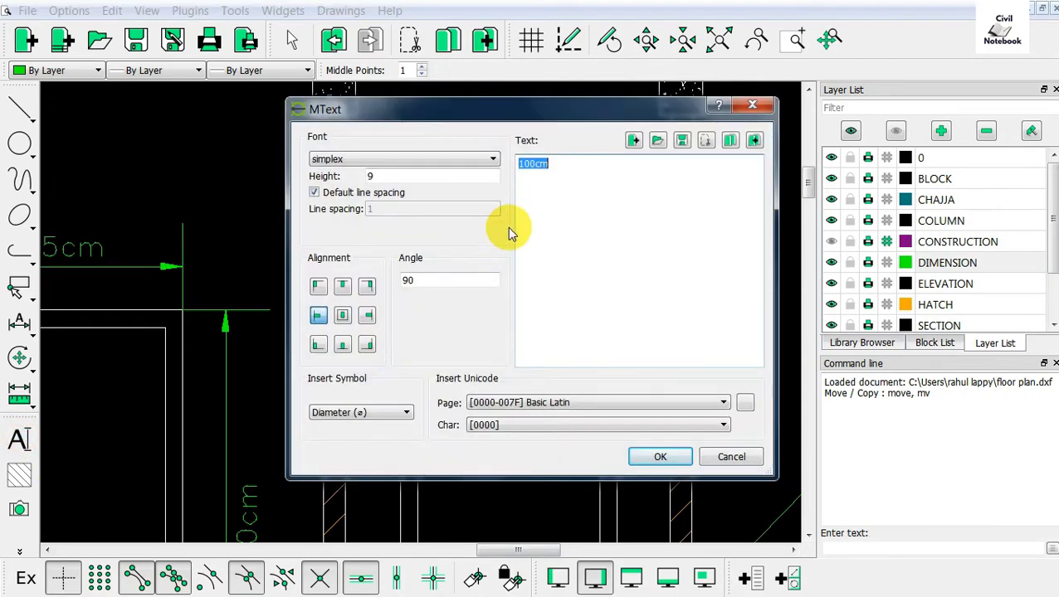
double_click(407, 280)
type("0")
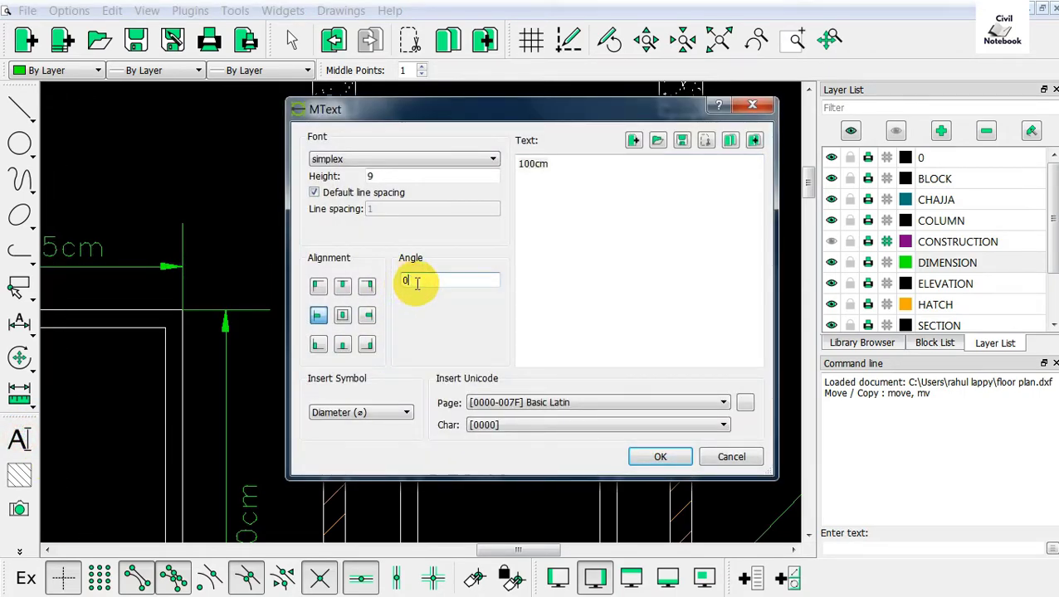
left_click(645, 458)
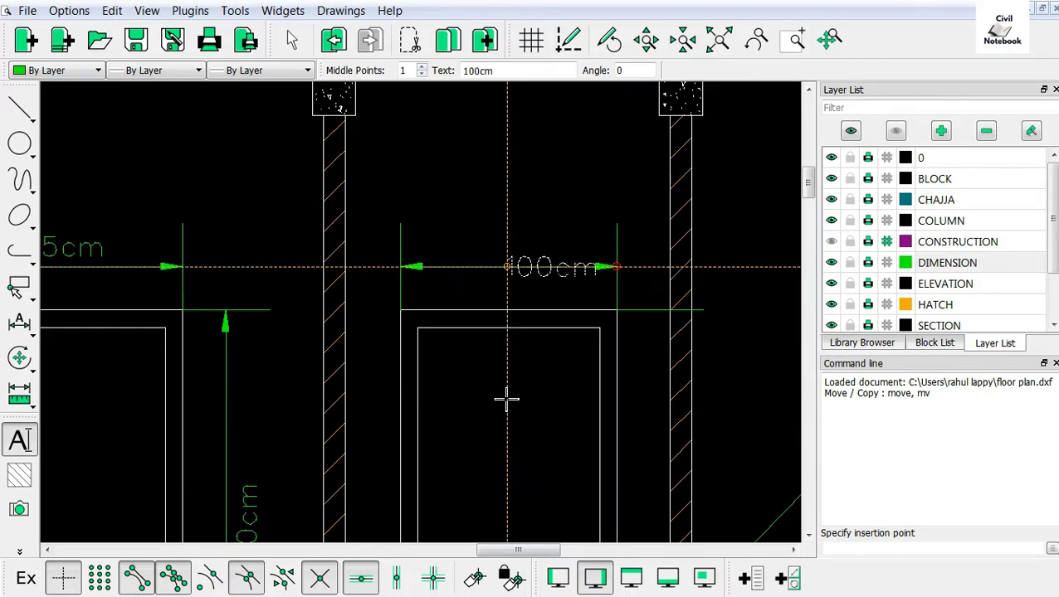
left_click(393, 580)
left_click(362, 580)
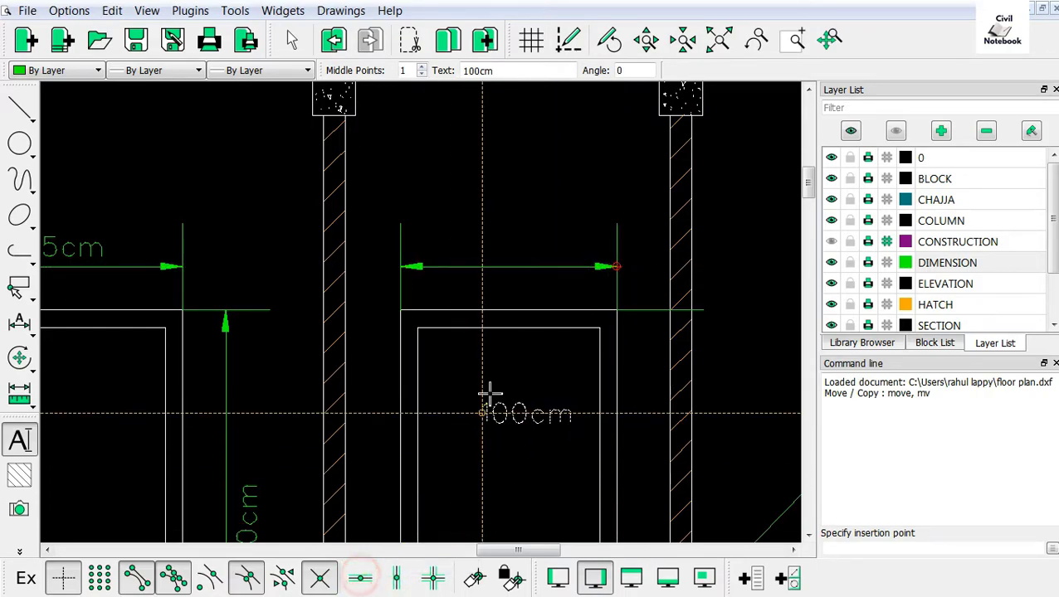
left_click(470, 248)
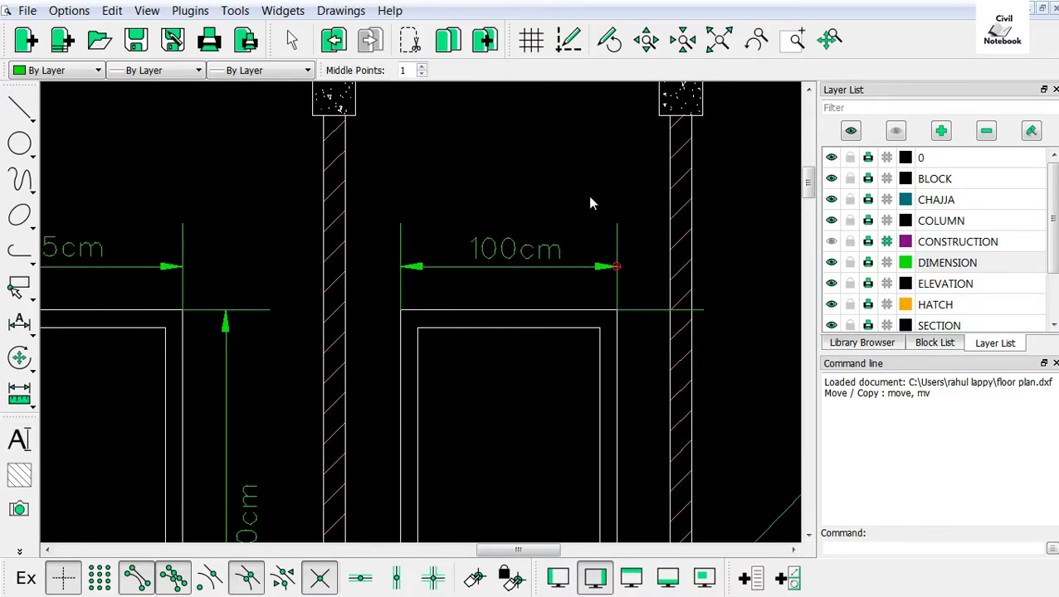
scroll(591, 204, "down", 2)
scroll(359, 412, "down", 1)
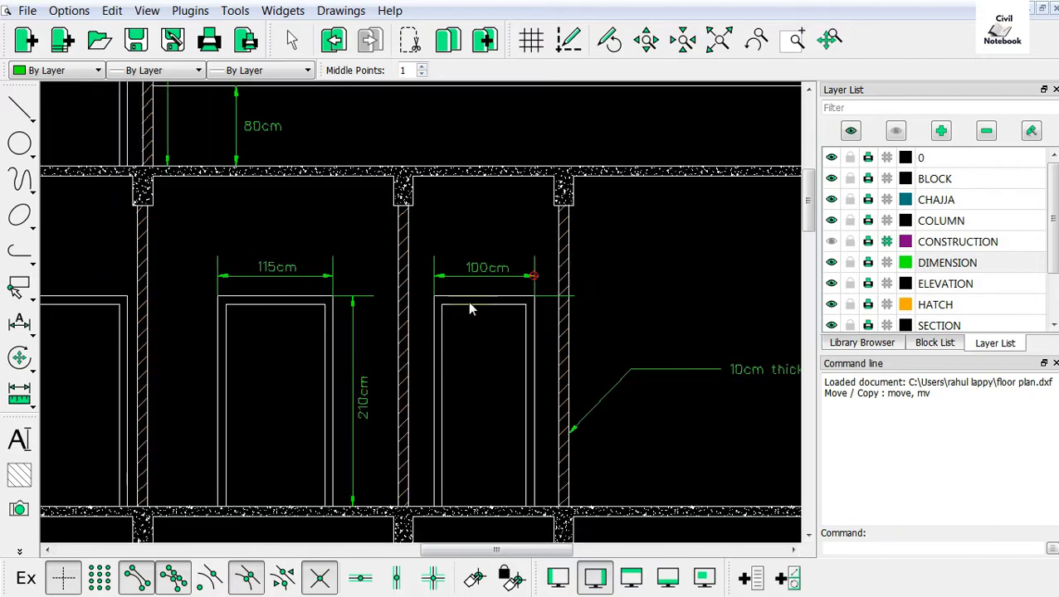
scroll(363, 408, "up", 1)
scroll(349, 307, "up", 1)
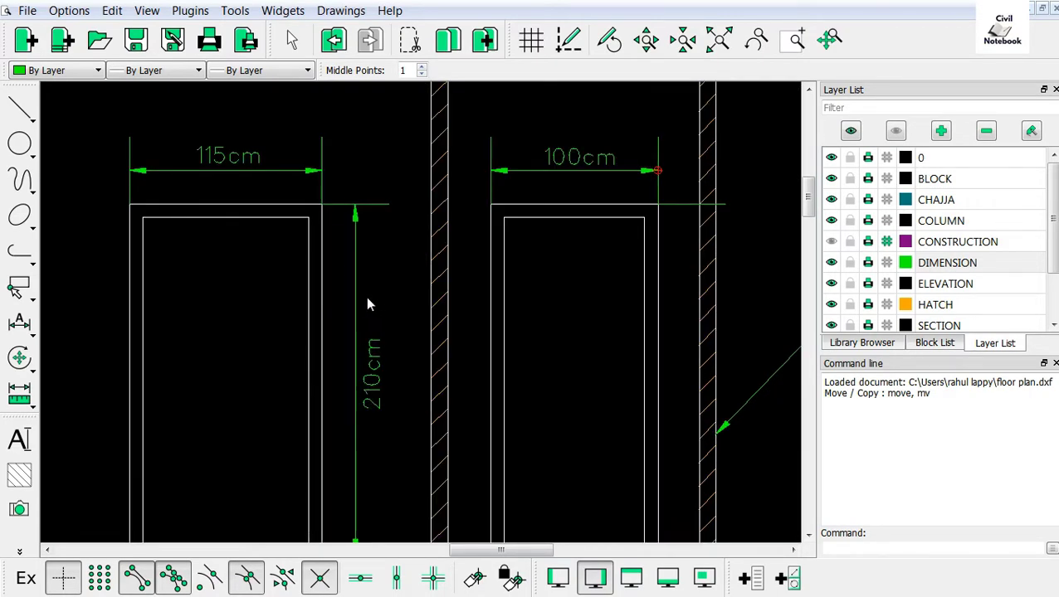
Delete the stray short line to the right of the door top
left_click(679, 204)
key("Delete")
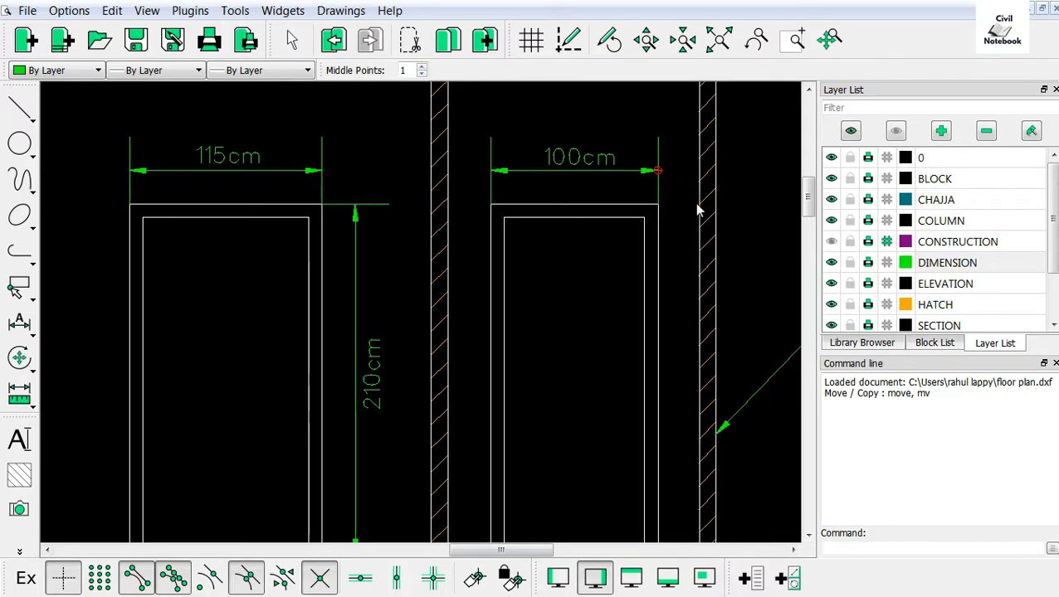
scroll(682, 208, "down", 2)
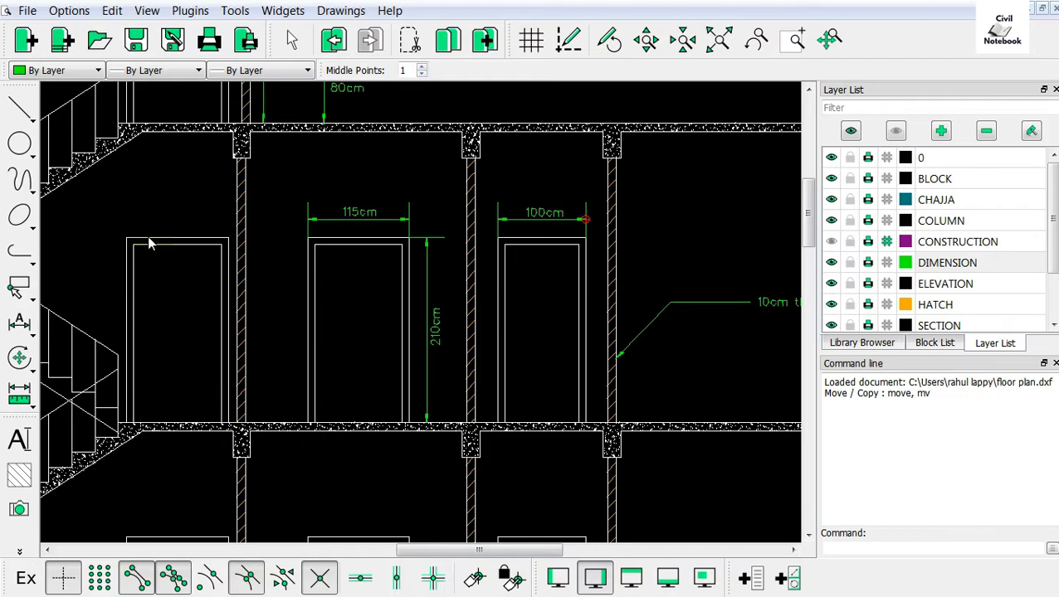
scroll(149, 243, "up", 2)
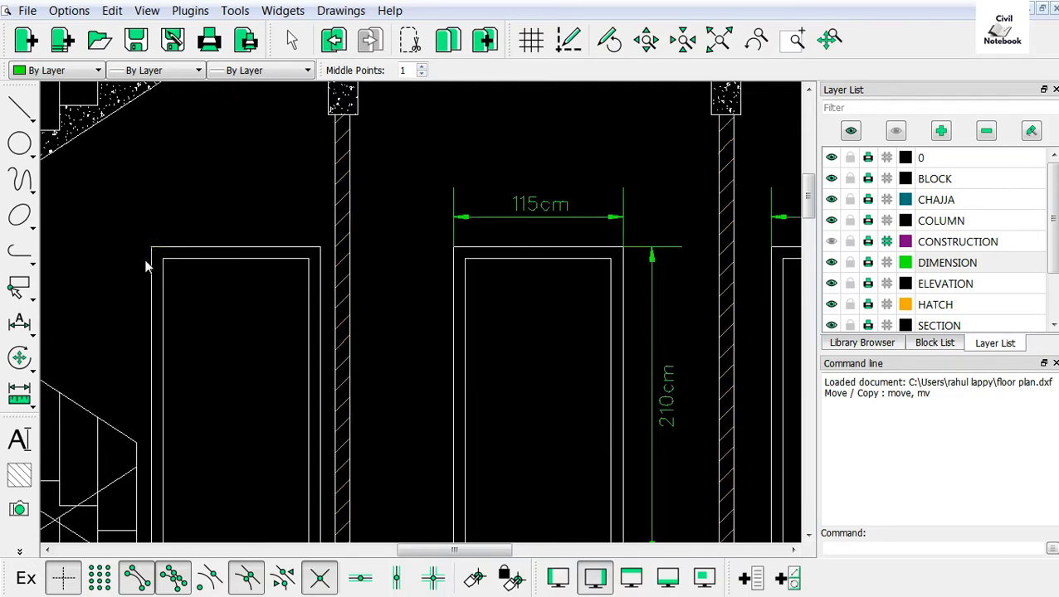
Start a horizontal dimension across the left door's top corners, then cancel it
right_click(100, 209)
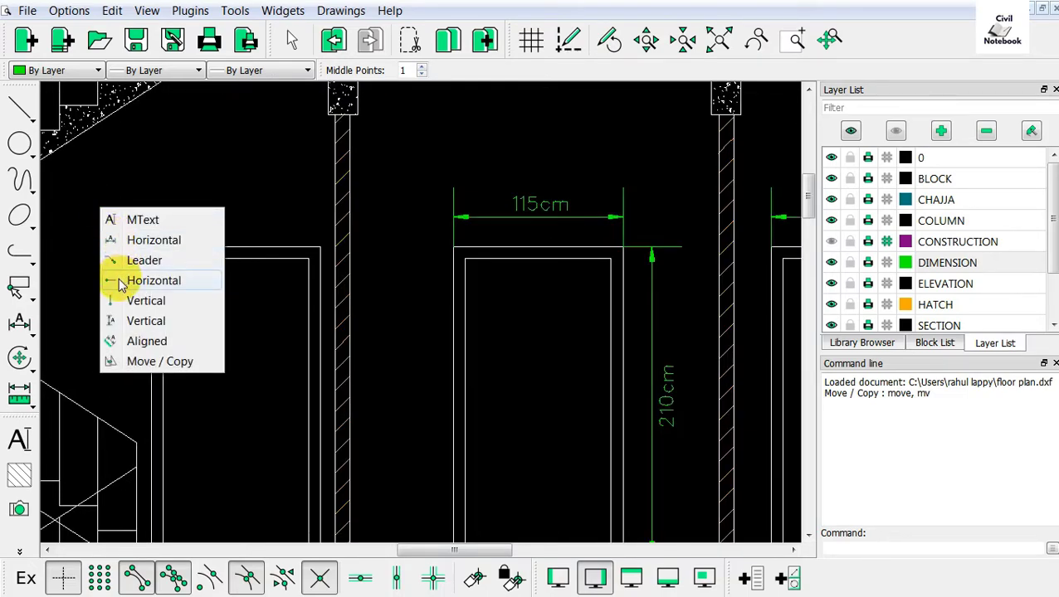
left_click(112, 240)
left_click(150, 246)
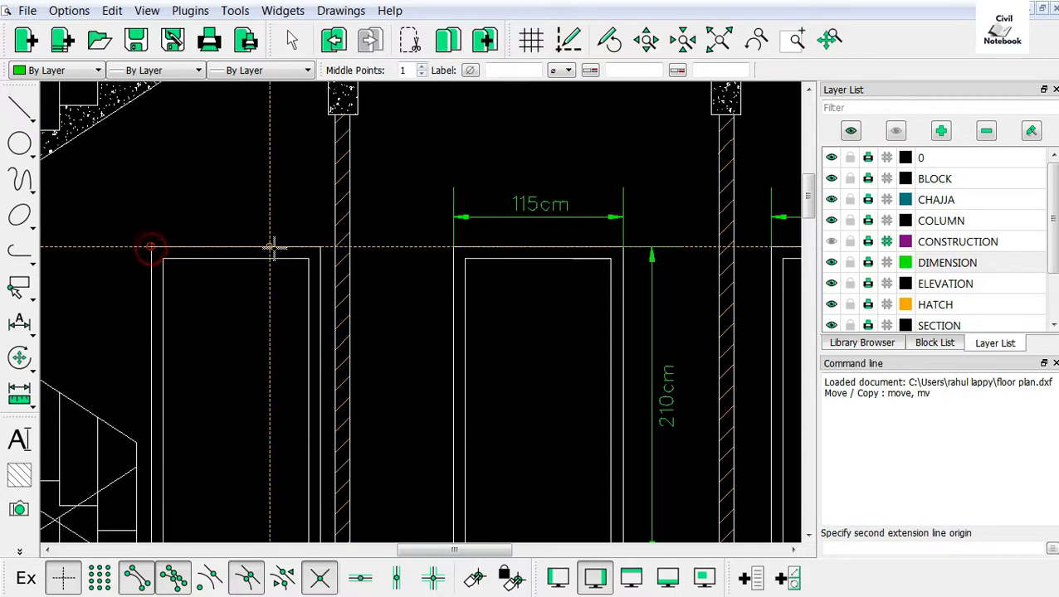
left_click(320, 246)
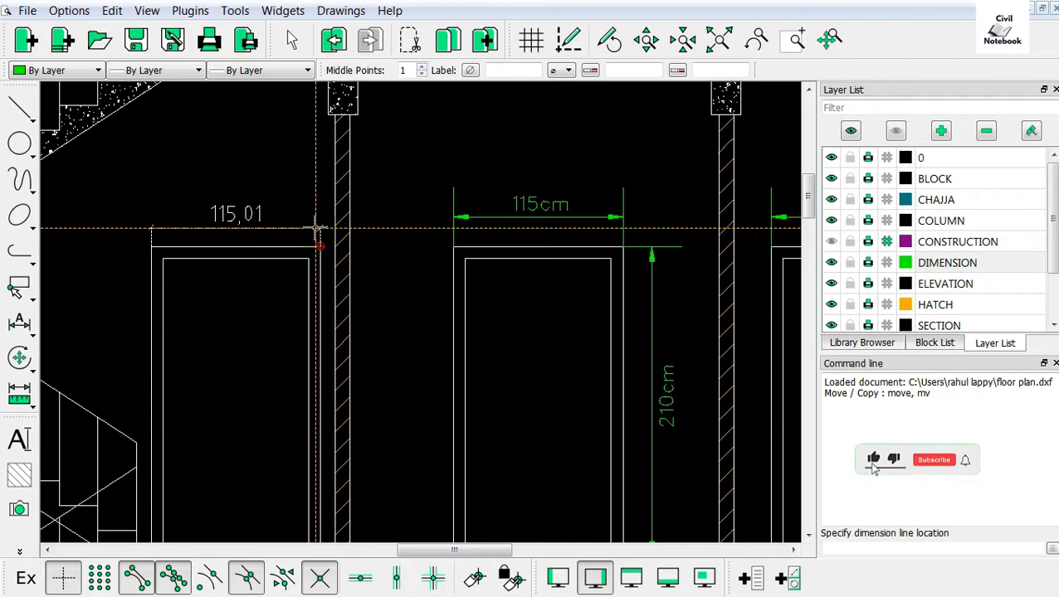
right_click(316, 228)
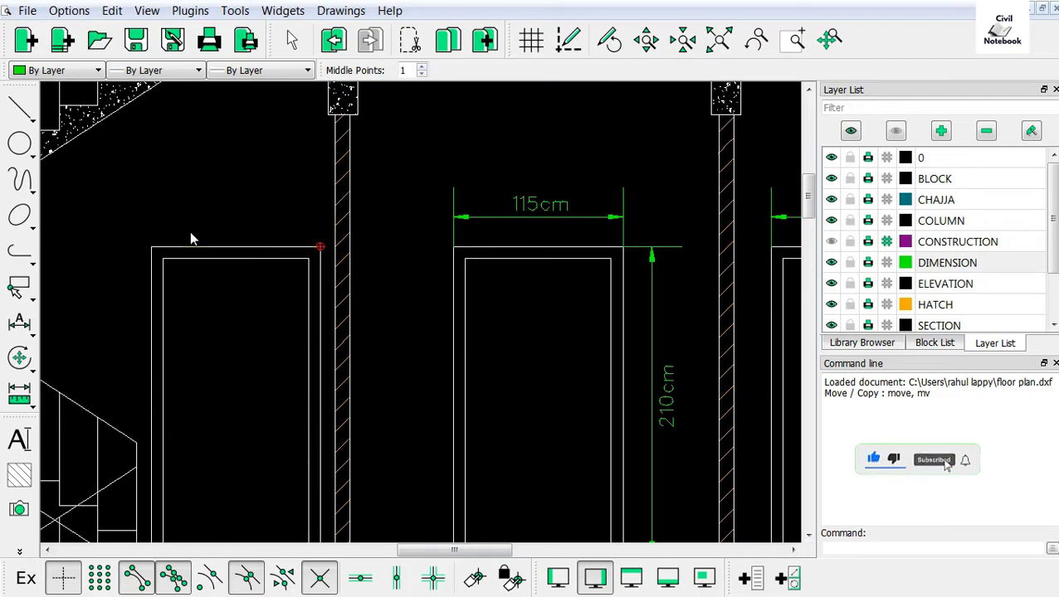
Draw a fixed-length horizontal line from the wall corner at the left door's top
right_click(160, 162)
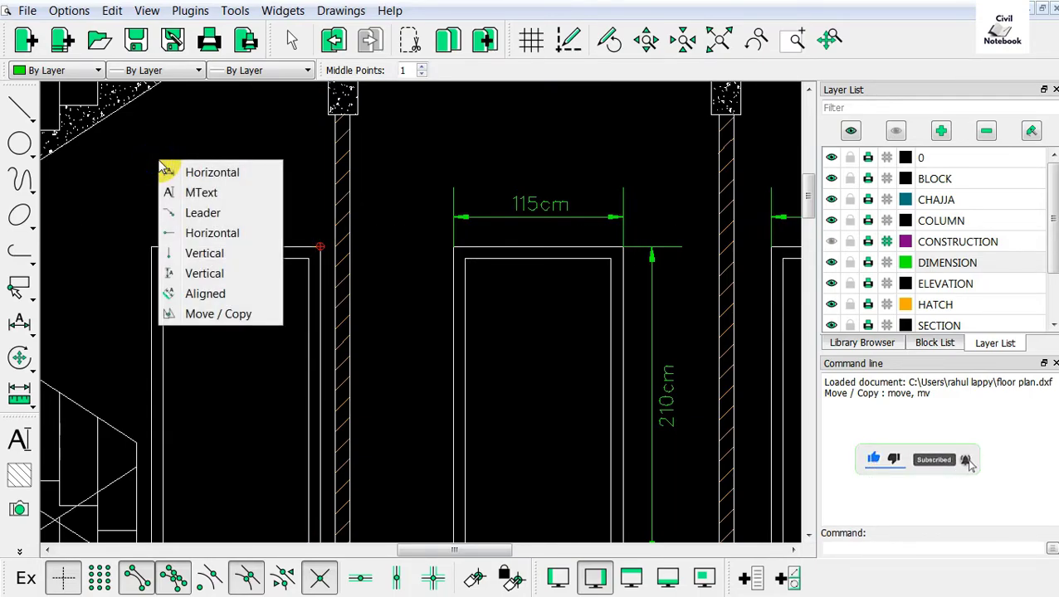
left_click(171, 253)
scroll(166, 243, "up", 1)
scroll(160, 242, "up", 1)
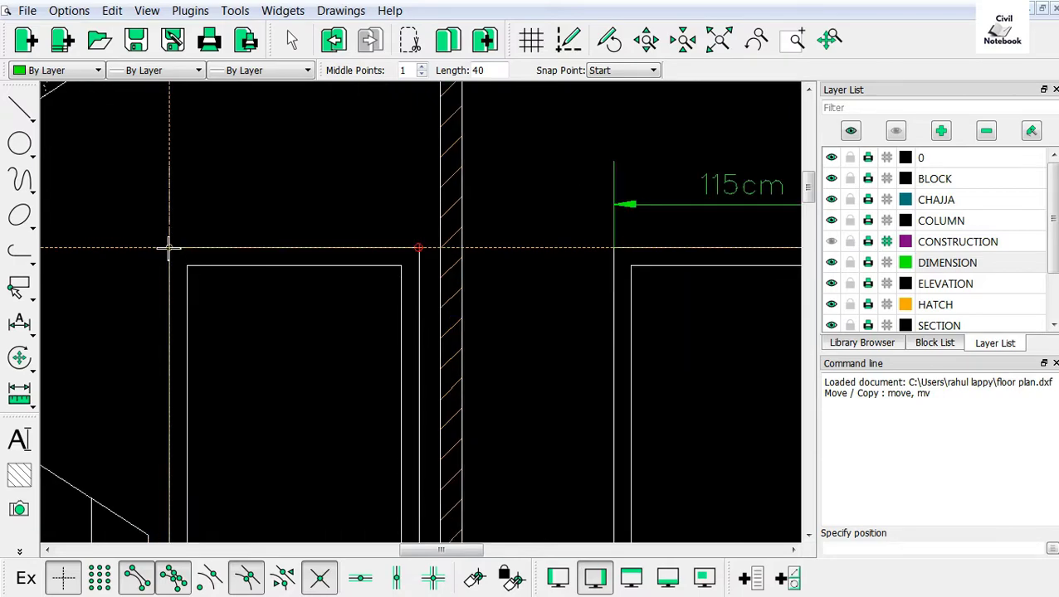
left_click(169, 248)
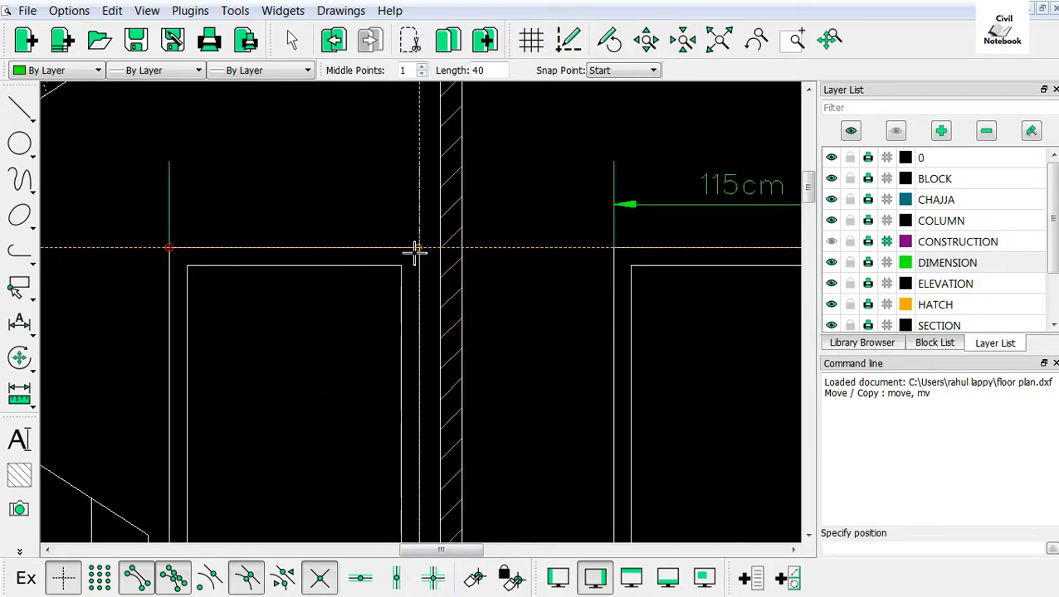
left_click(415, 247)
scroll(349, 228, "down", 2)
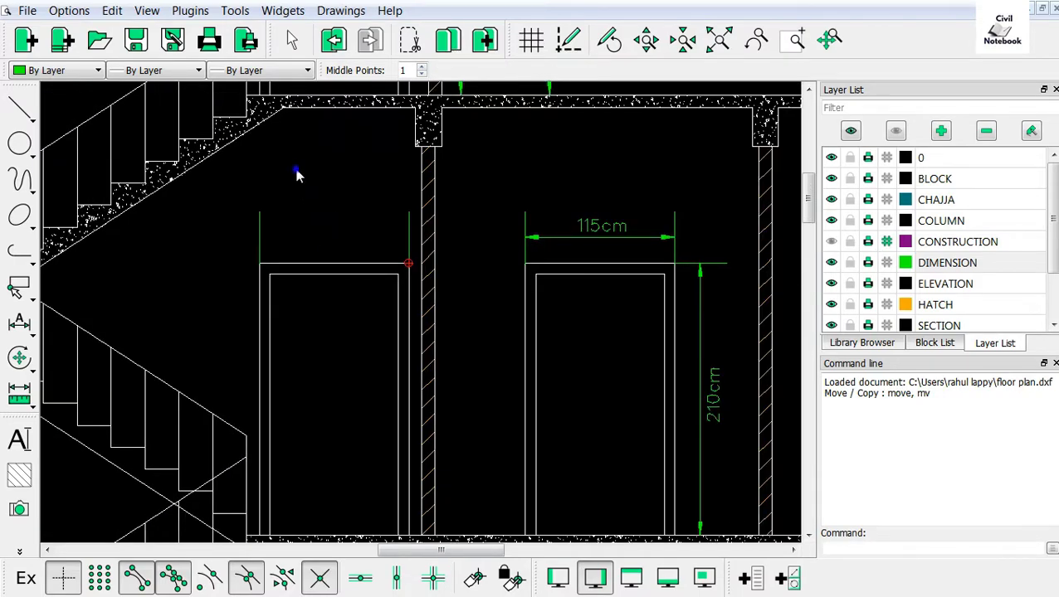
Draw horizontal leader arrows spanning the left door opening between its extension lines
right_click(297, 174)
left_click(305, 241)
scroll(265, 240, "up", 2)
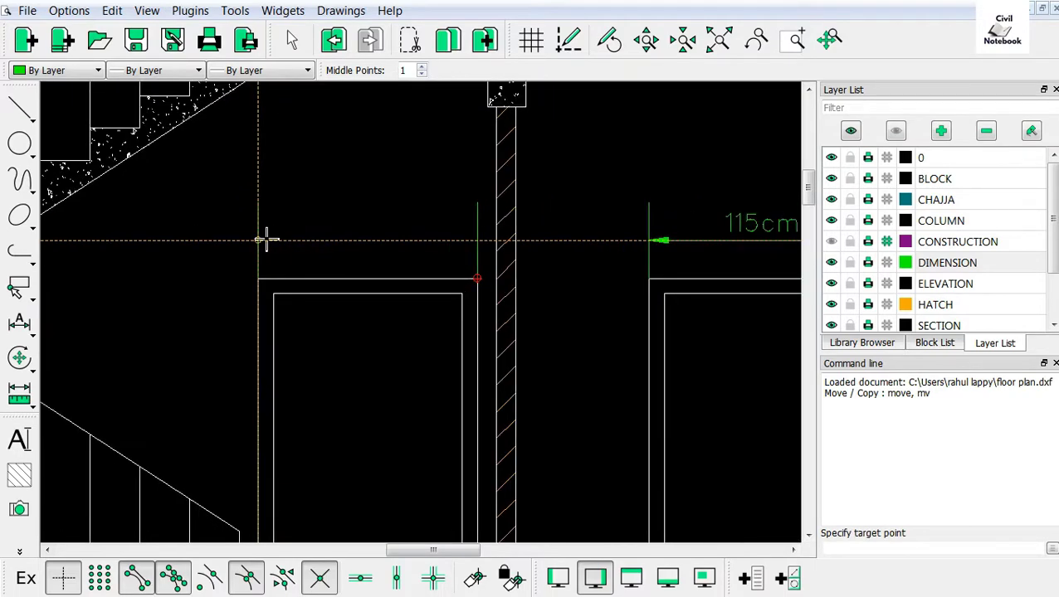
left_click(262, 240)
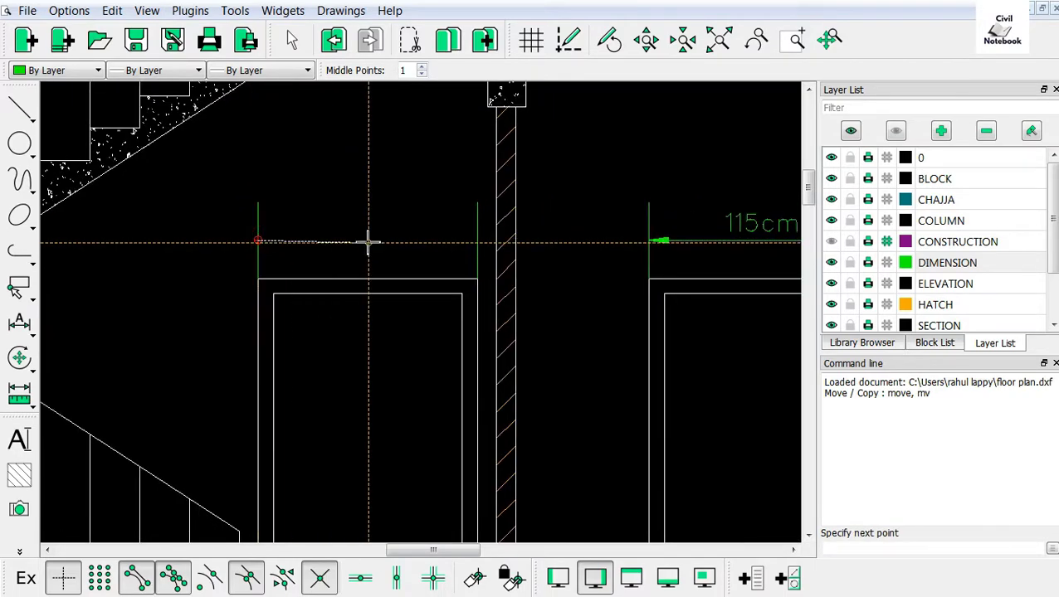
left_click(361, 581)
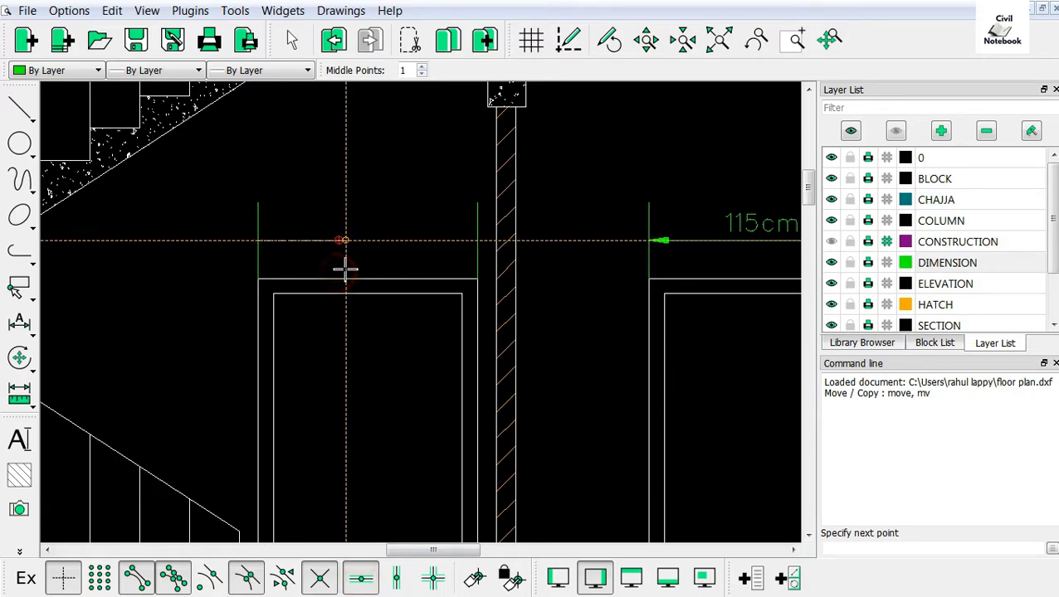
key("Return")
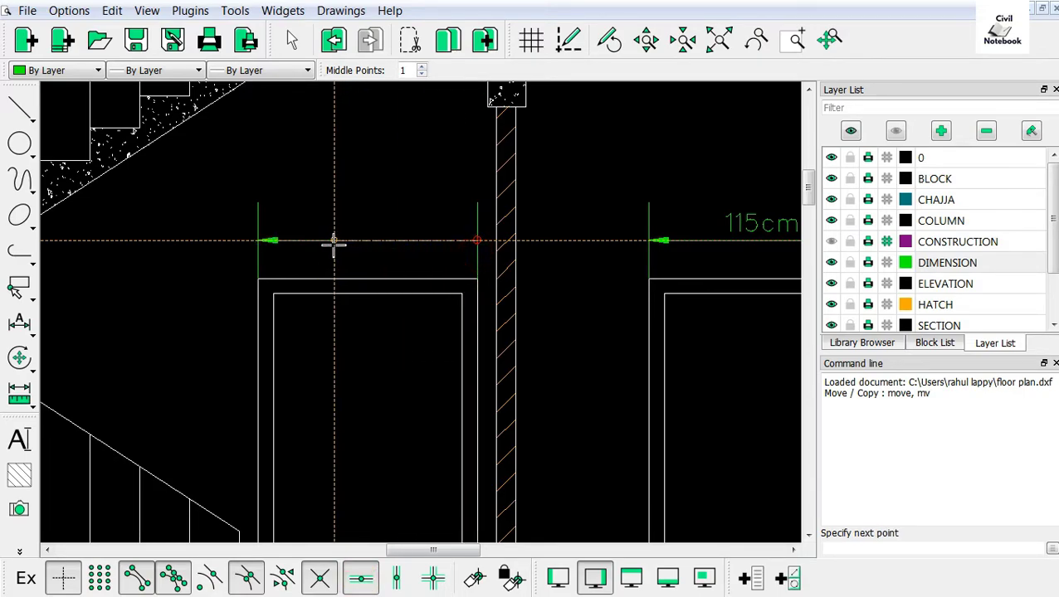
key("Return")
key("Return")
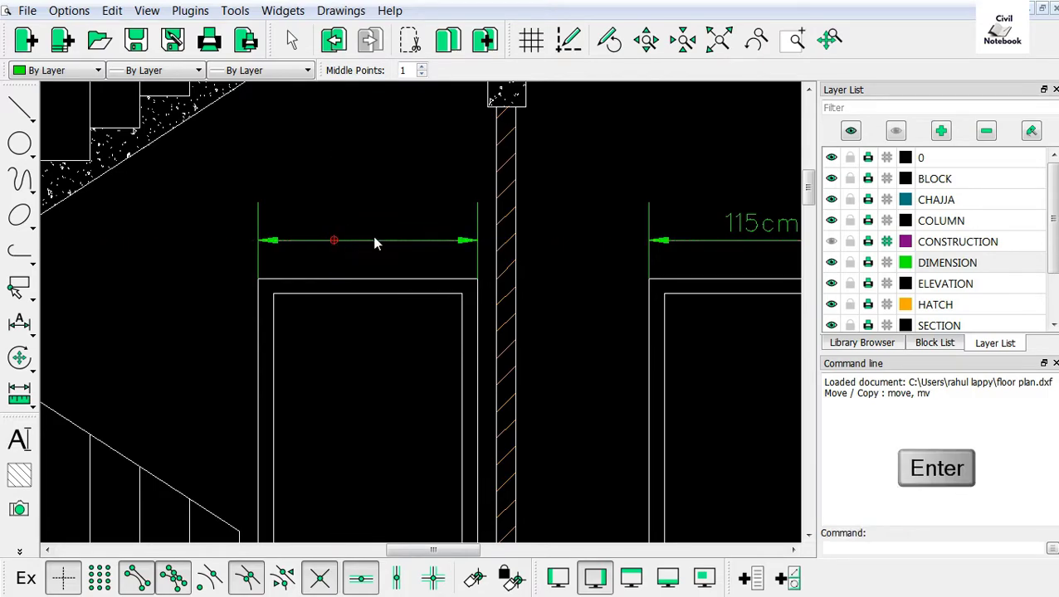
scroll(248, 238, "down", 1)
scroll(327, 279, "down", 1)
left_click(19, 440)
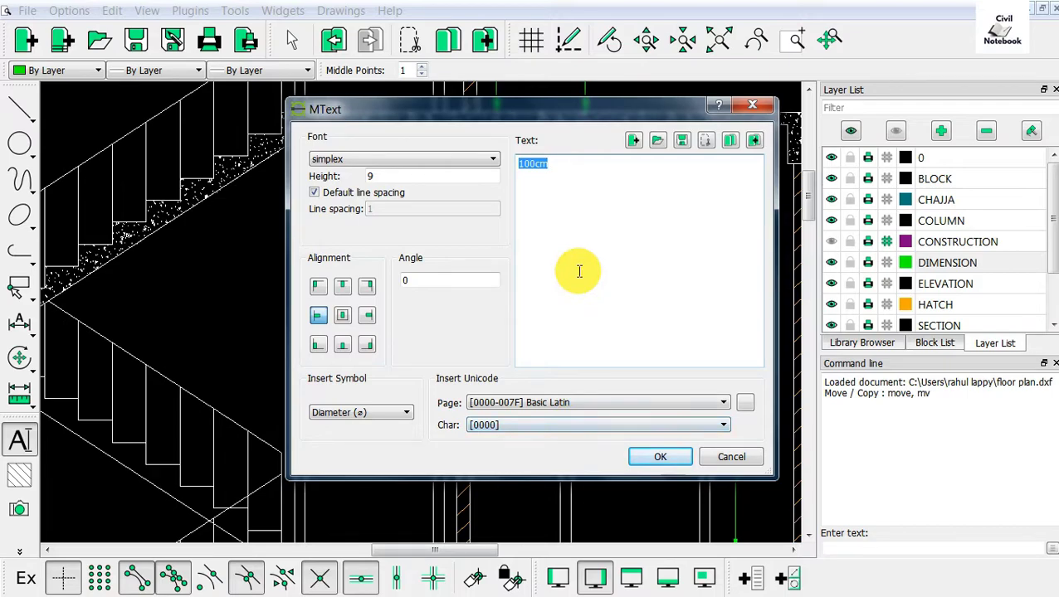
Enter 115cm as the label text and place it above the left door's dimension line
type("115c")
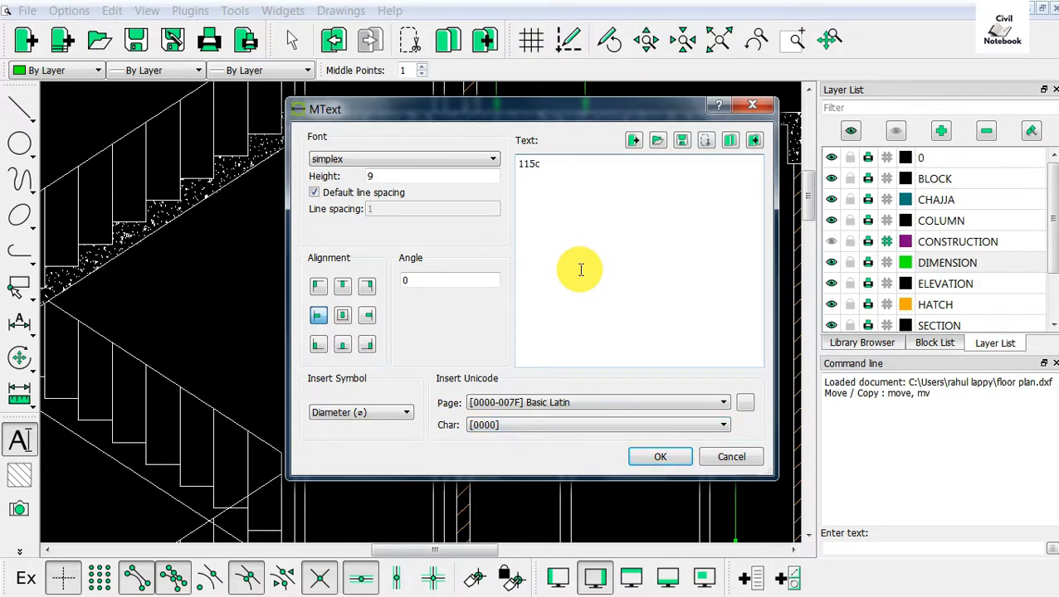
type("m")
left_click(660, 457)
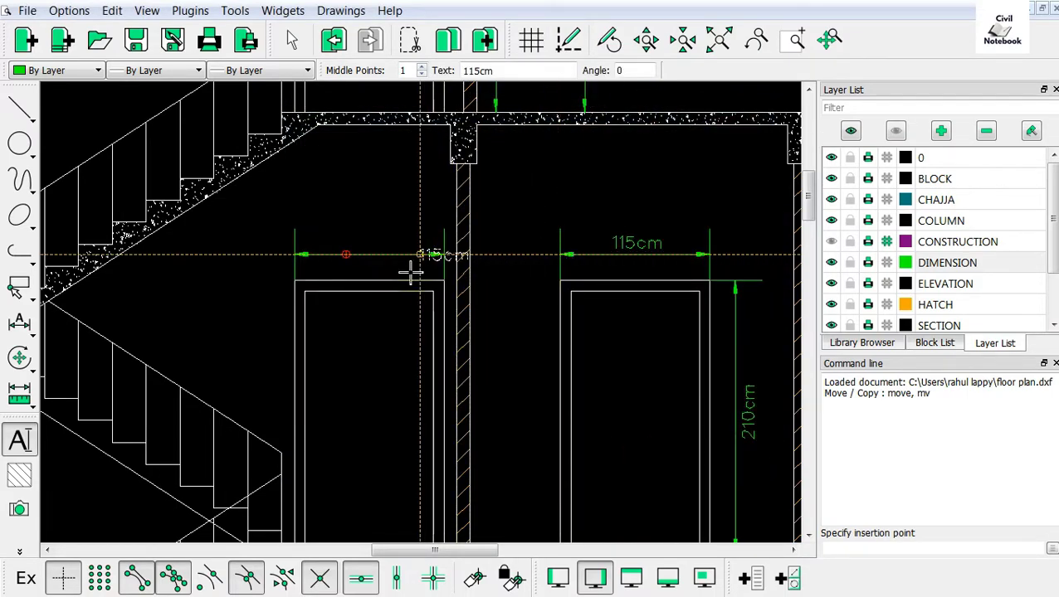
left_click(359, 578)
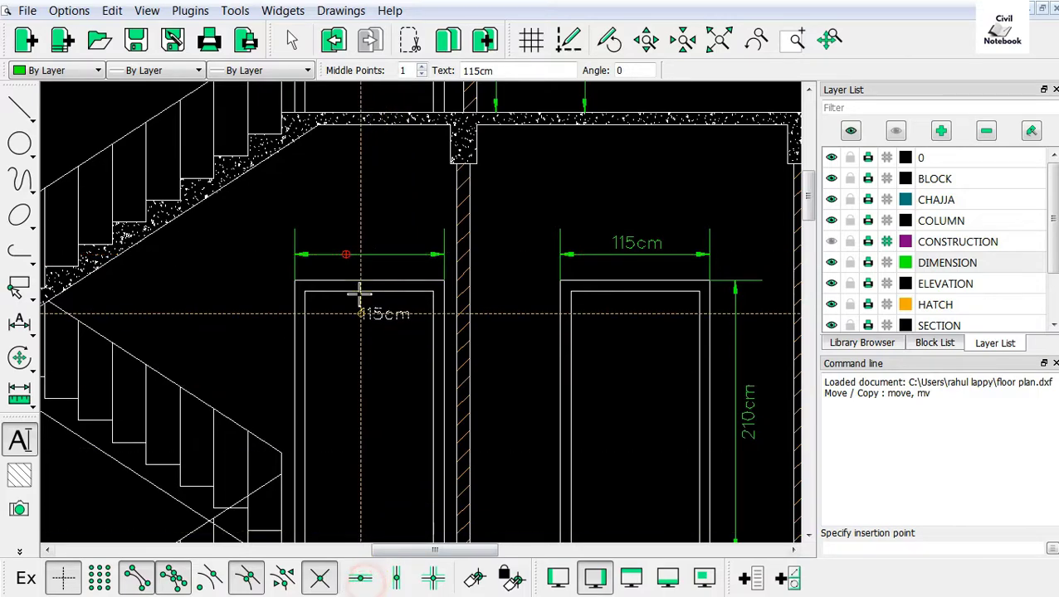
left_click(346, 244)
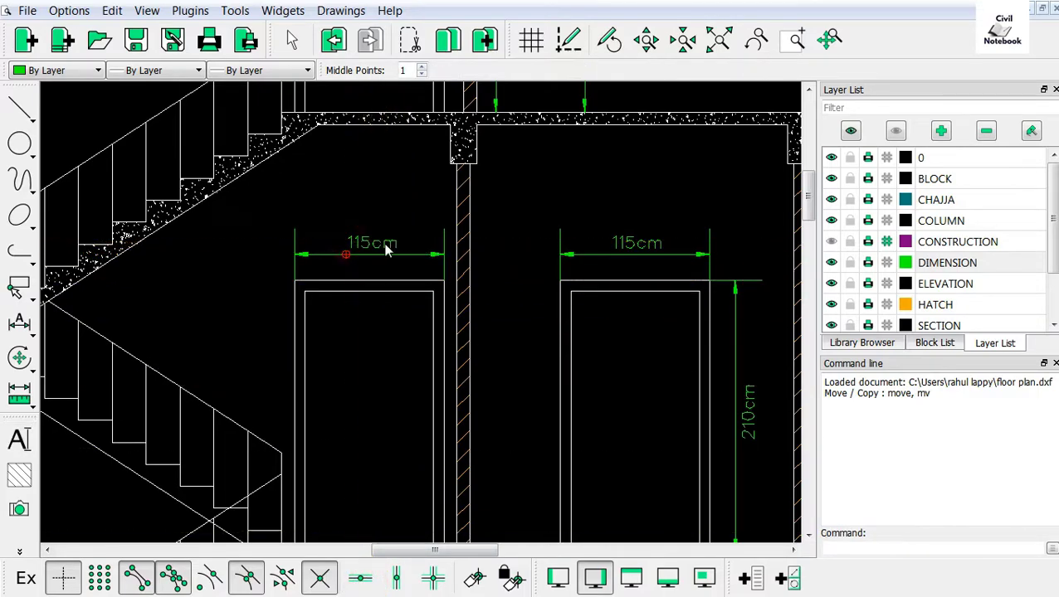
scroll(386, 251, "down", 2)
scroll(541, 245, "down", 2)
scroll(447, 342, "up", 2)
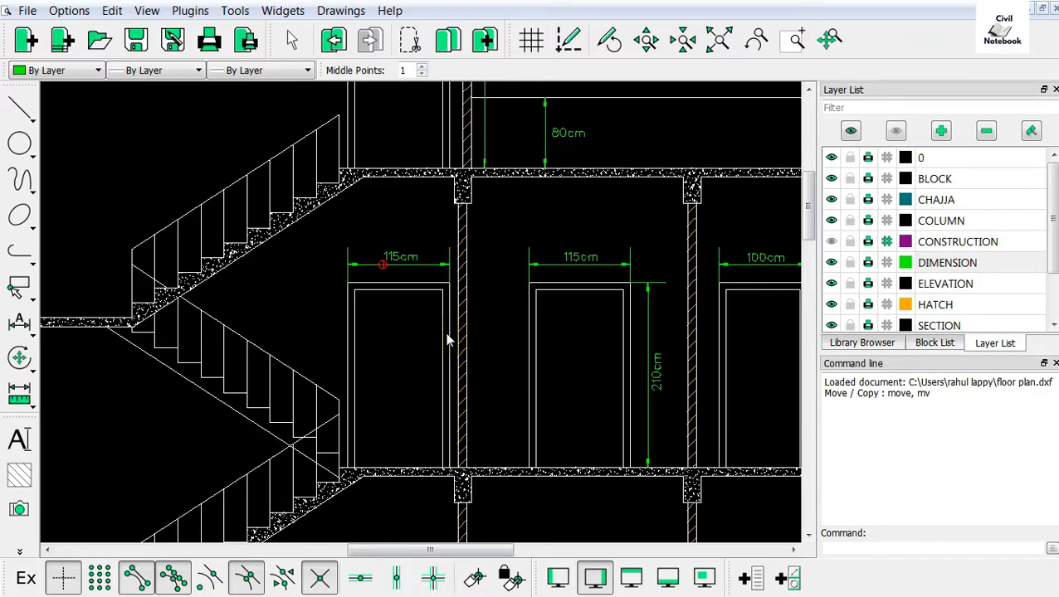
scroll(475, 347, "down", 2)
scroll(479, 331, "down", 3)
scroll(478, 317, "up", 5)
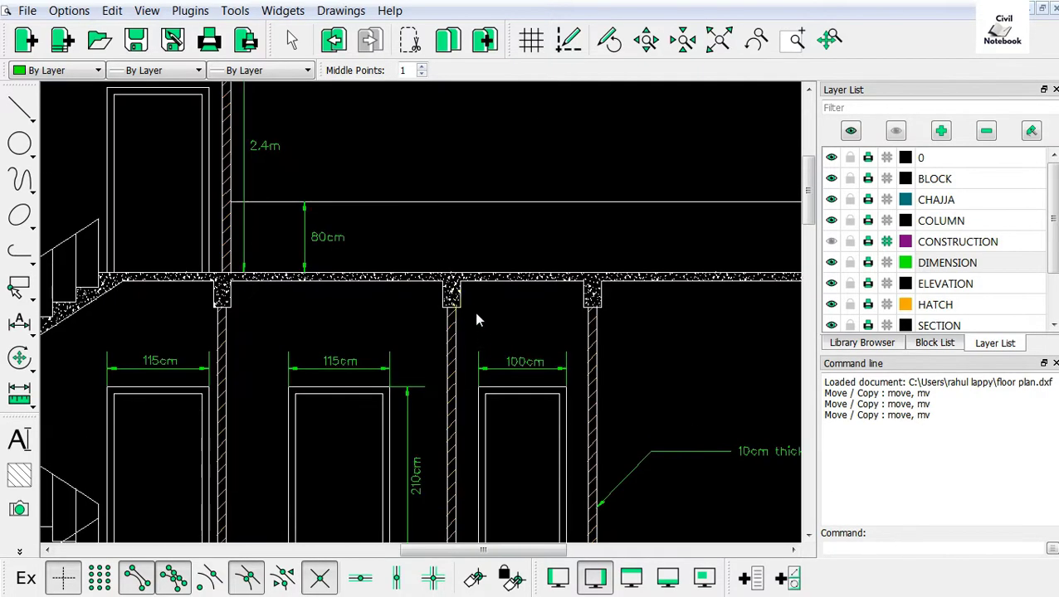
scroll(477, 308, "up", 2)
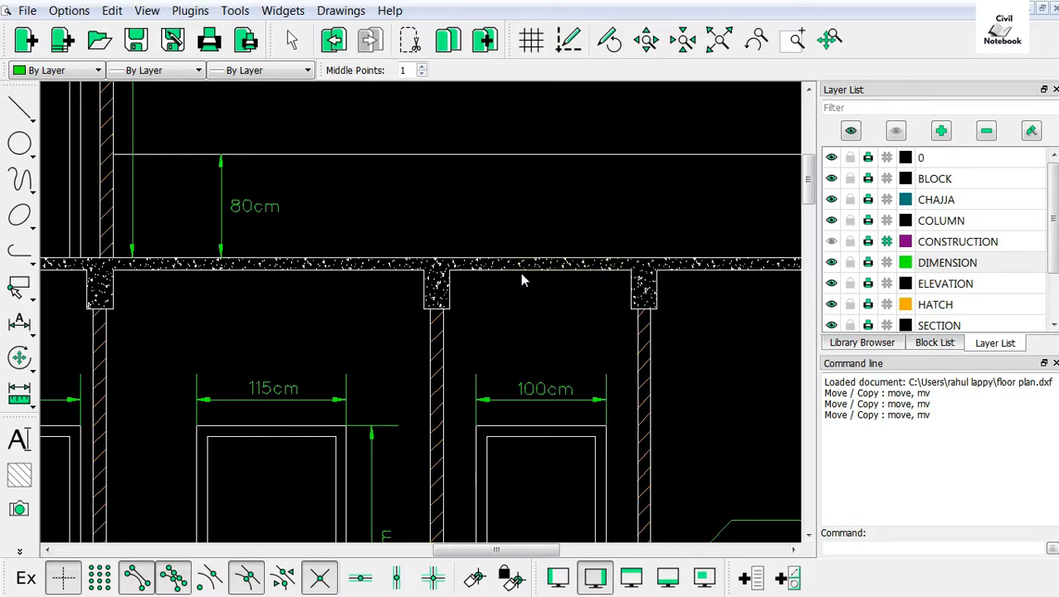
scroll(524, 278, "down", 1)
scroll(390, 285, "down", 2)
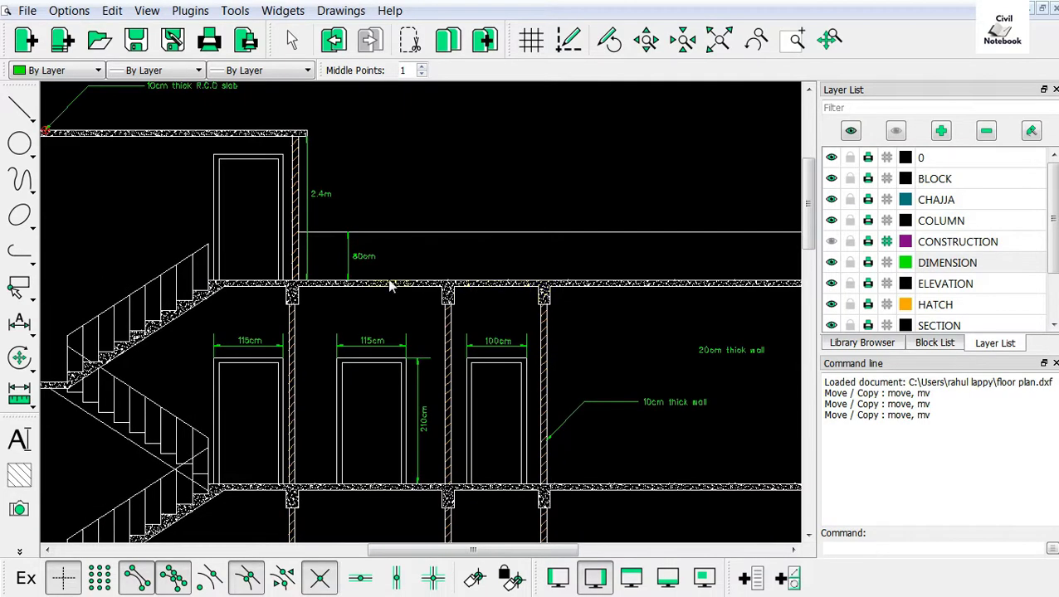
Draw a leader from the upper slab with a horizontal tail to the right, then start its MText label
right_click(447, 182)
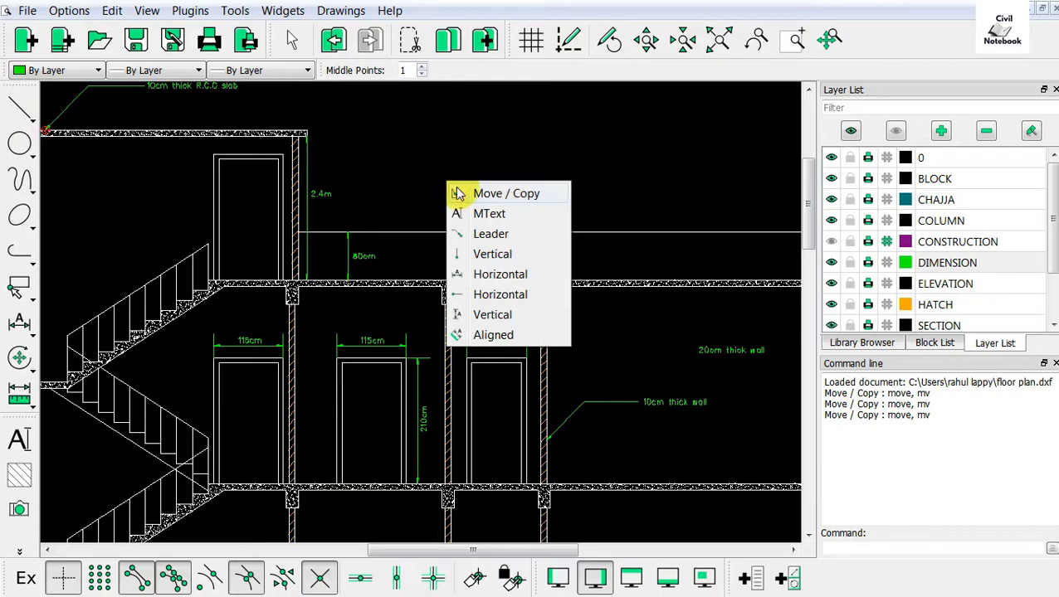
left_click(470, 229)
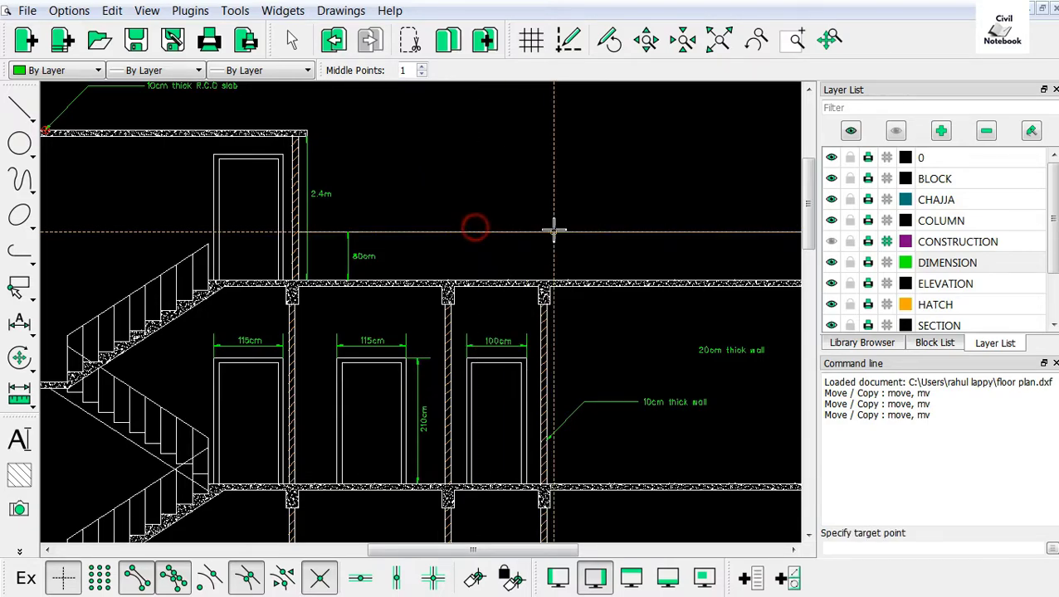
scroll(560, 271, "up", 2)
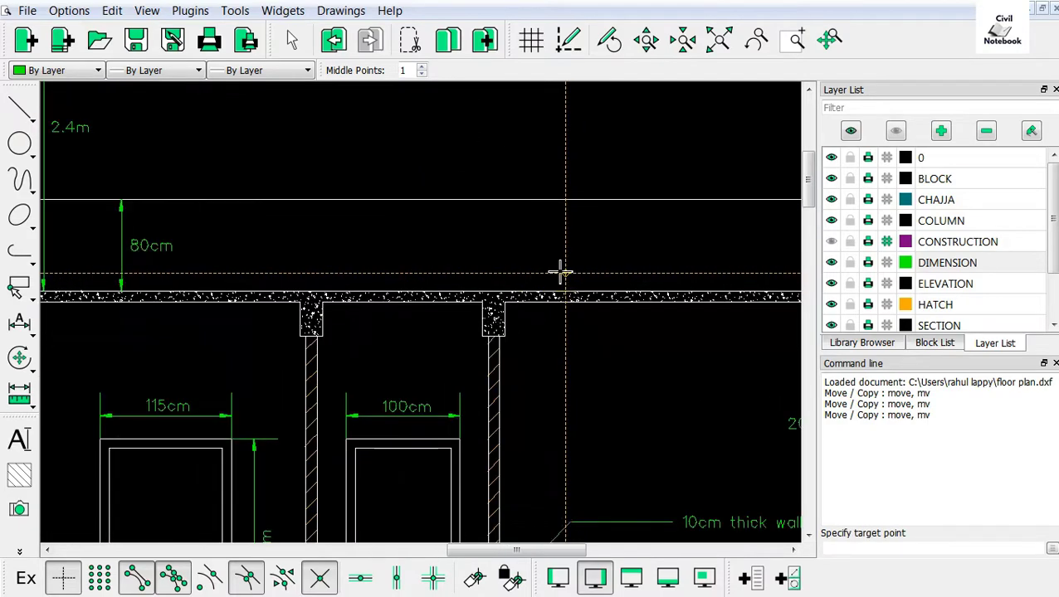
left_click(416, 290)
left_click(486, 142)
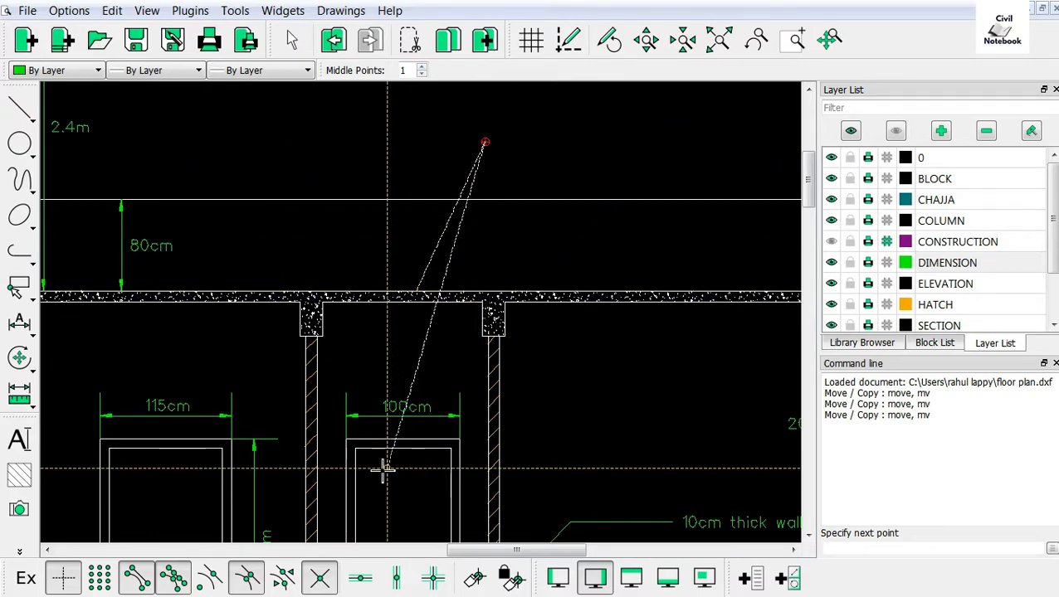
left_click(361, 578)
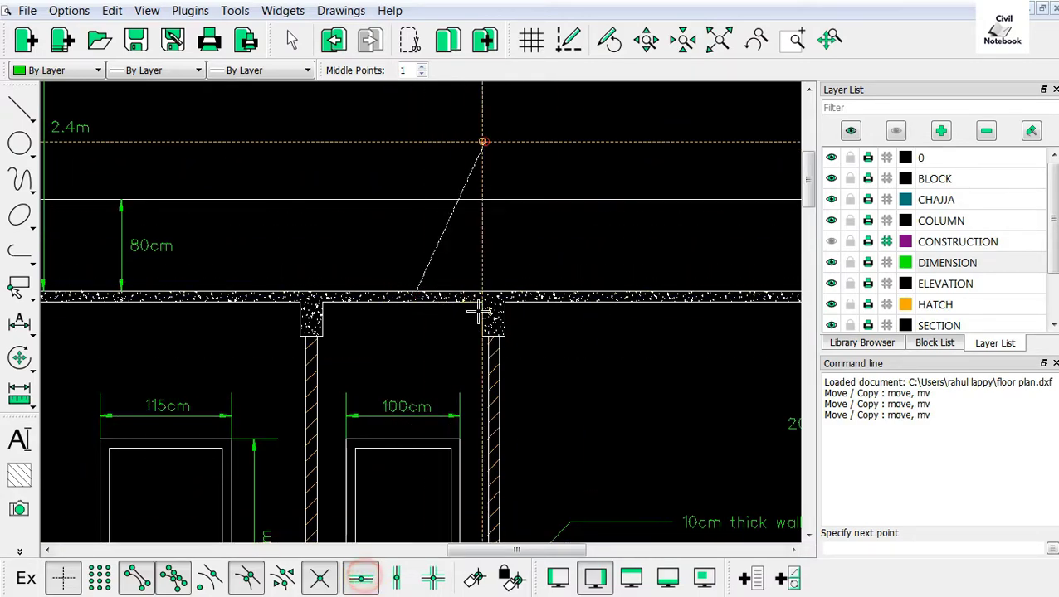
left_click(625, 172)
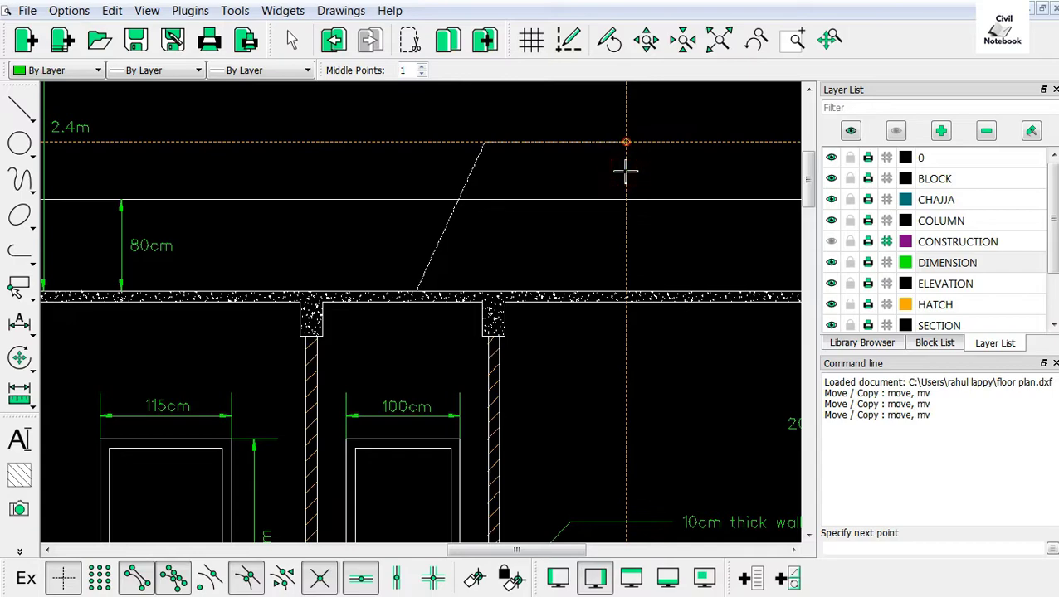
key("Return")
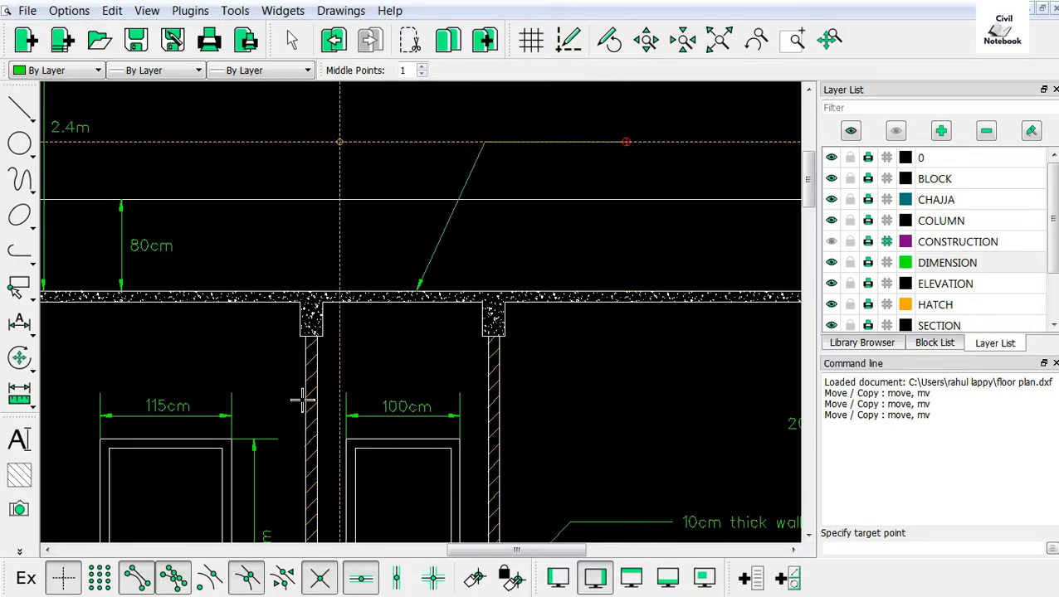
left_click(22, 441)
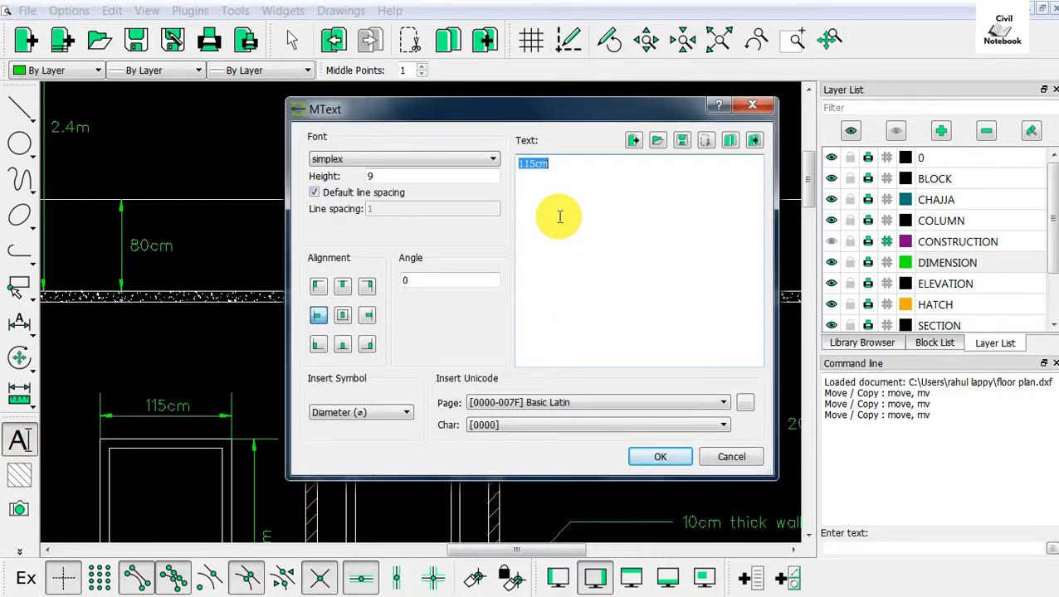
type("10 c")
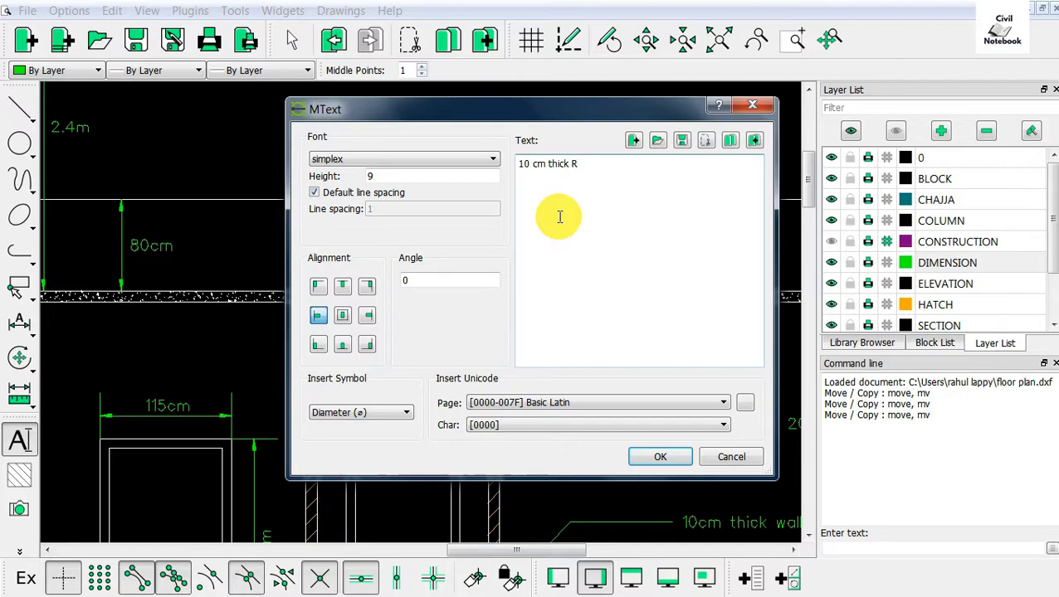
Finish the '10 cm thick R.C.C slab' text and place it at the slab leader's end
type(".C.C slab")
left_click(651, 456)
scroll(542, 225, "up", 3)
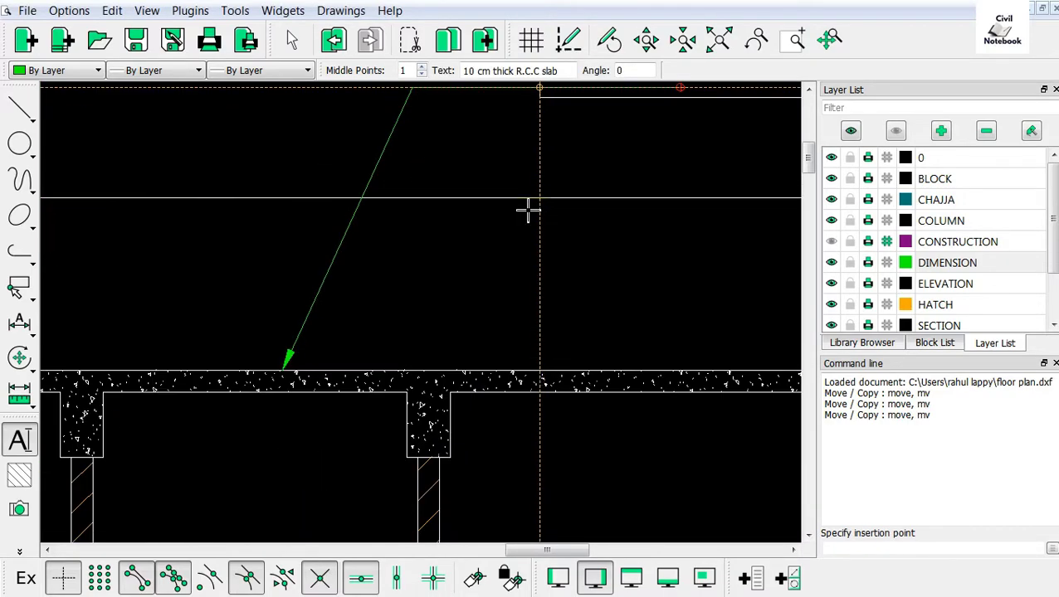
scroll(524, 209, "down", 3)
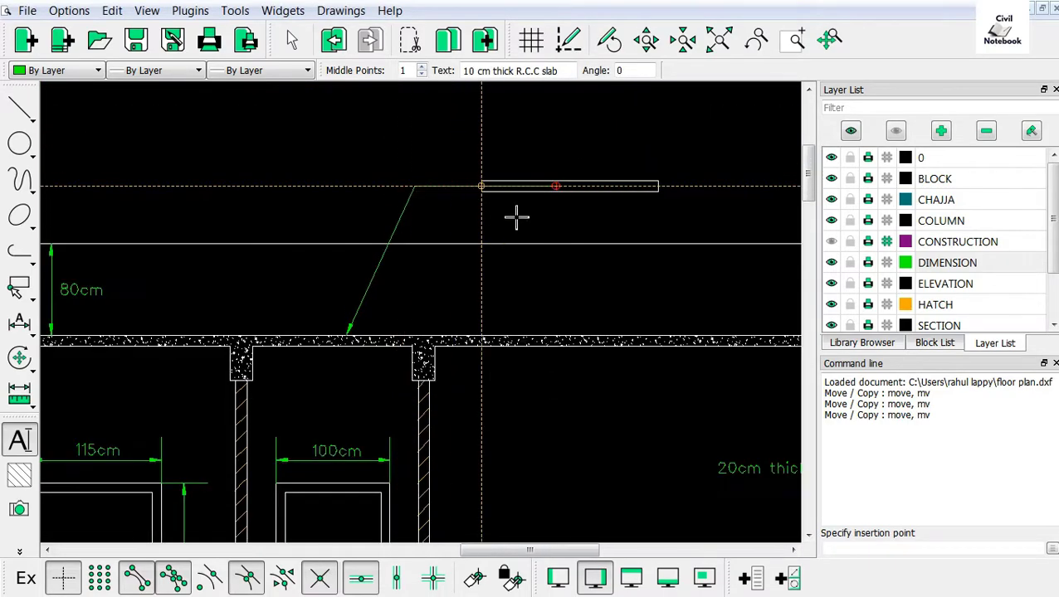
left_click(565, 186)
right_click(588, 205)
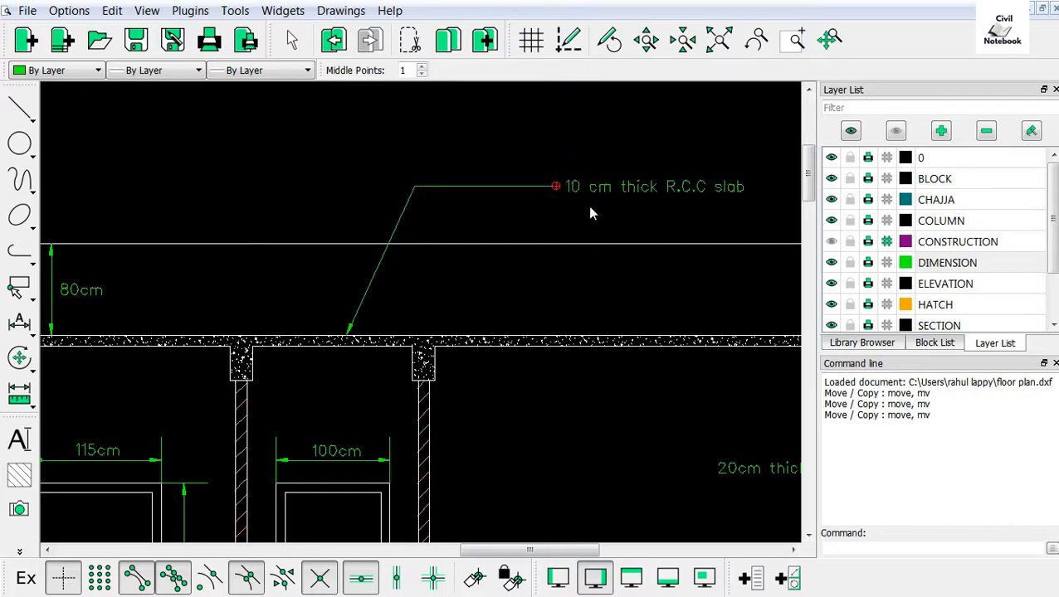
scroll(587, 205, "down", 3)
Draw horizontal lines snapped by their end to the window's top and bottom corners
scroll(588, 205, "down", 2)
scroll(639, 324, "up", 5)
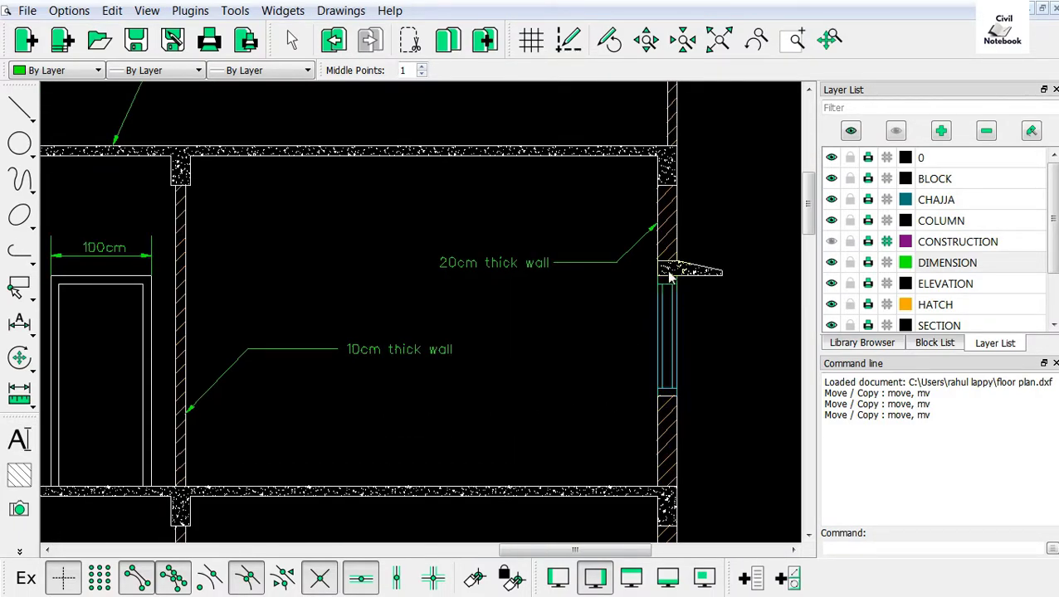
scroll(665, 297, "down", 2)
scroll(655, 307, "up", 1)
scroll(600, 296, "up", 1)
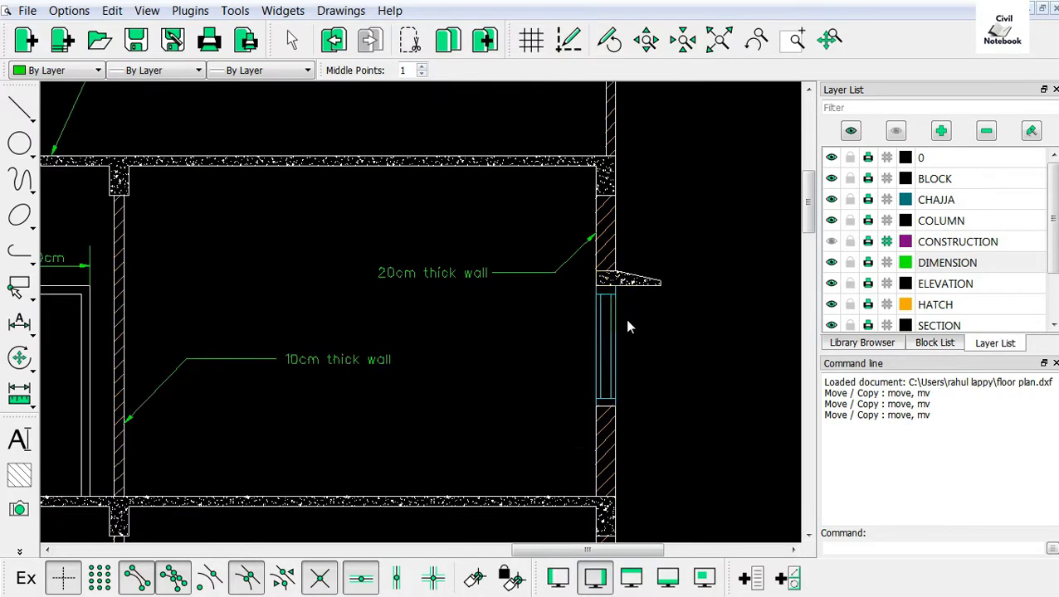
scroll(629, 323, "up", 2)
scroll(582, 317, "up", 1)
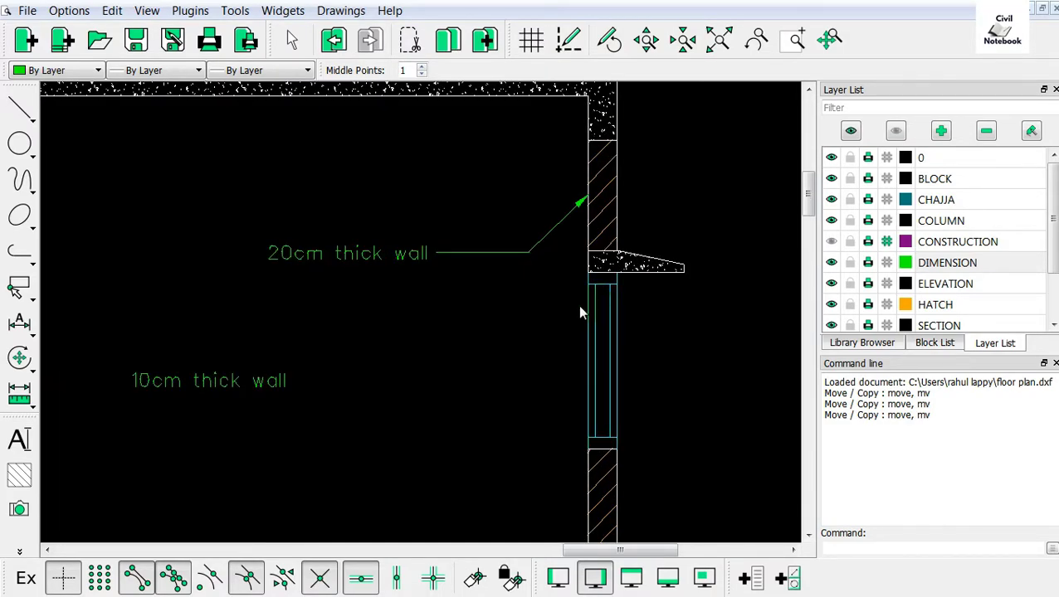
right_click(493, 281)
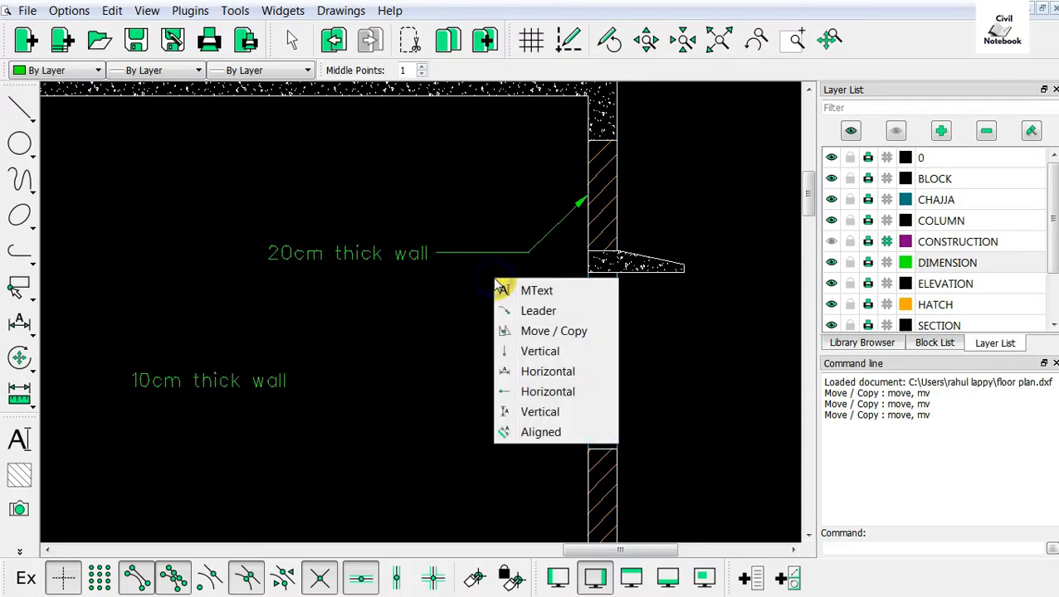
left_click(502, 391)
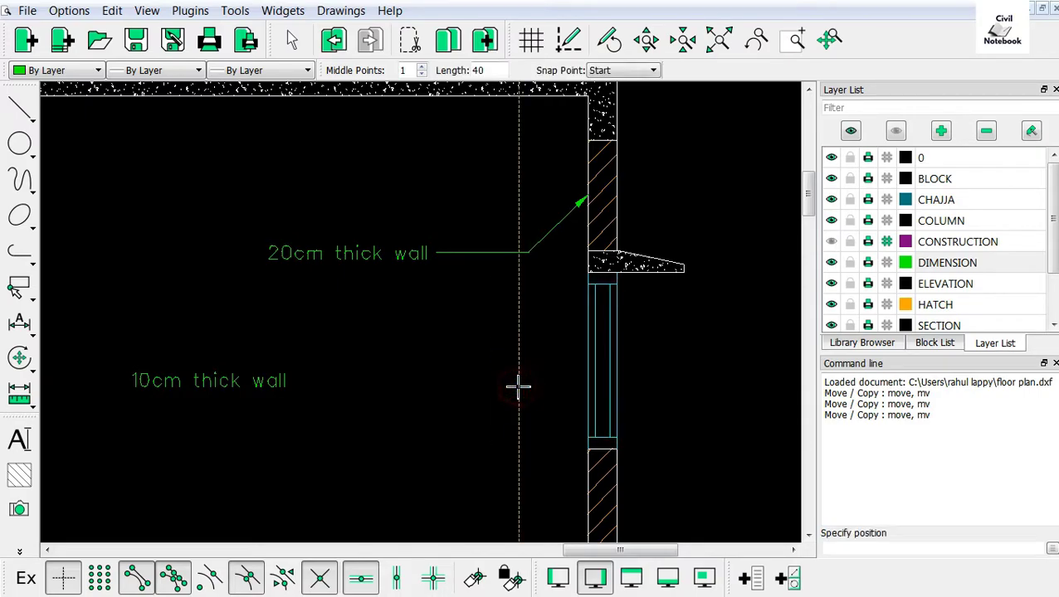
left_click(645, 71)
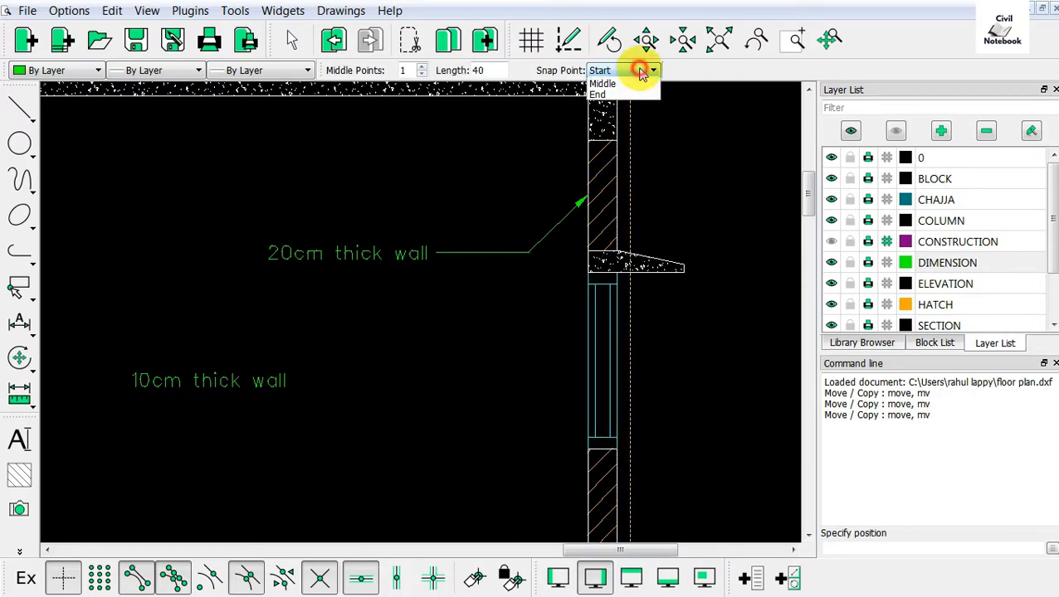
left_click(628, 105)
scroll(548, 298, "up", 2)
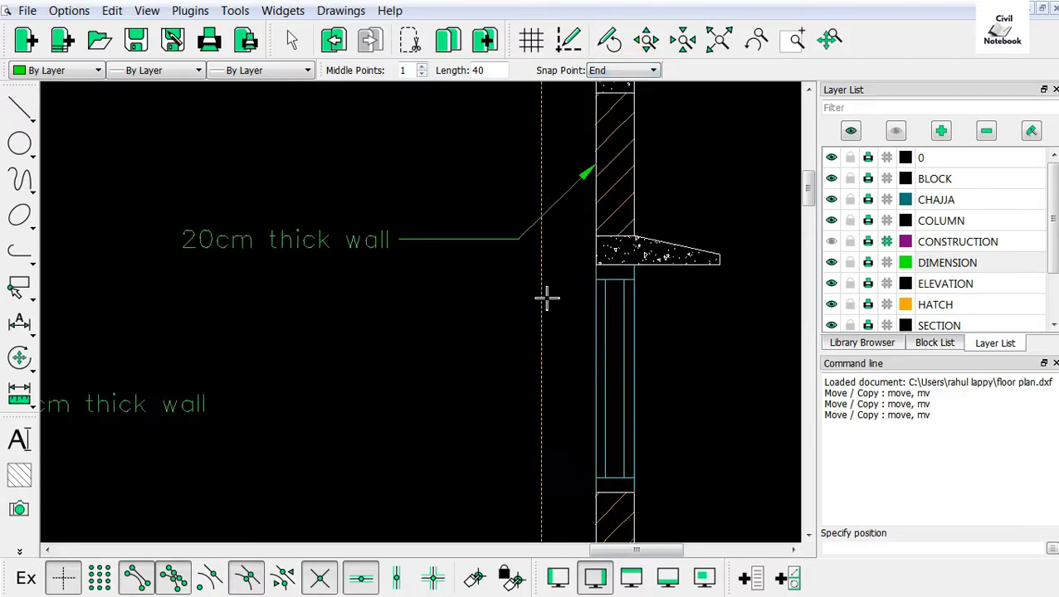
scroll(601, 265, "up", 1)
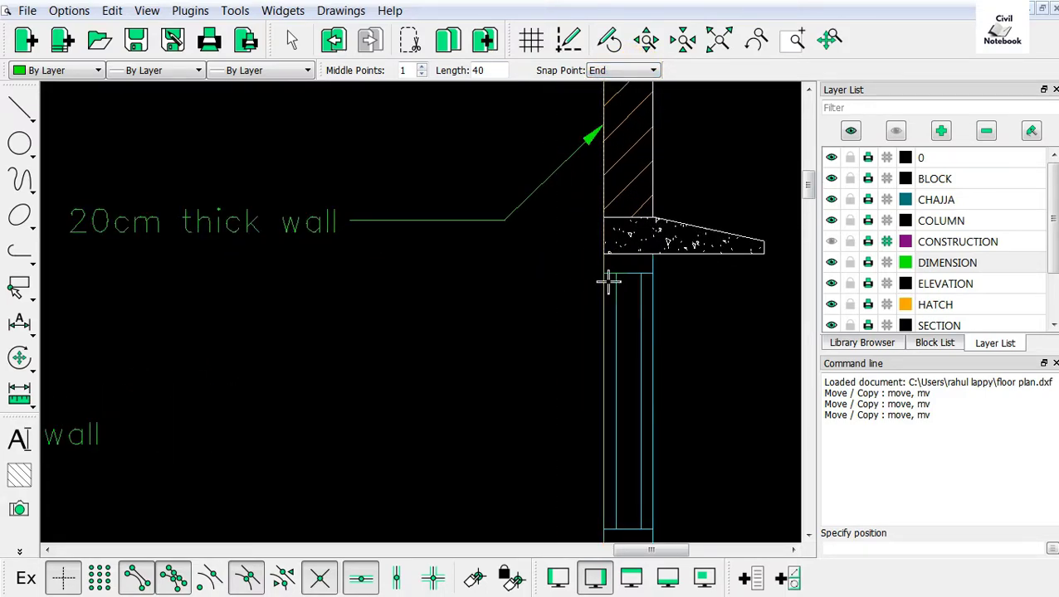
left_click(360, 580)
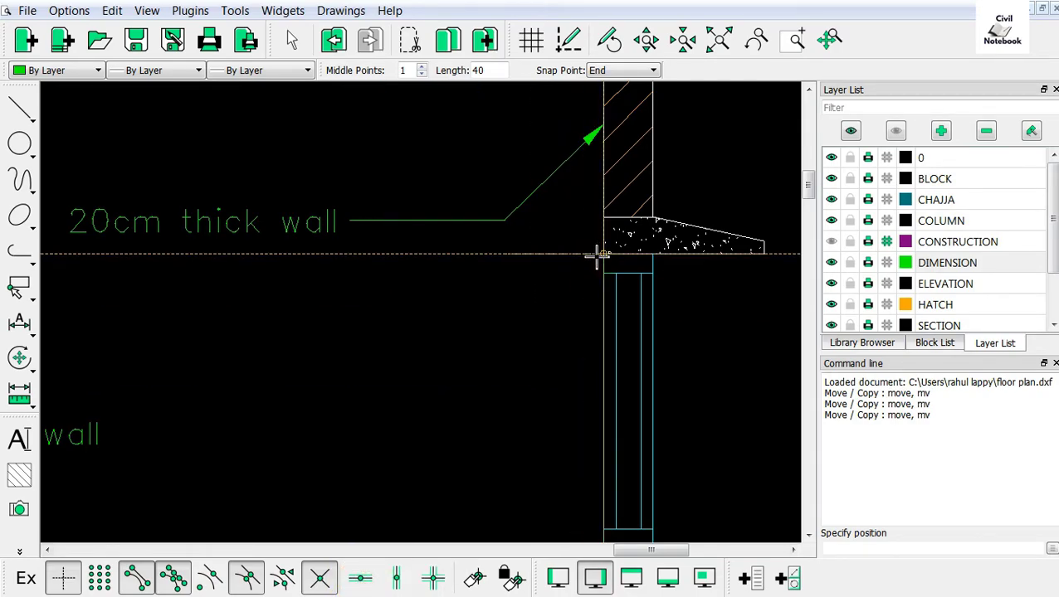
left_click(595, 257)
scroll(551, 324, "down", 2)
scroll(485, 411, "up", 2)
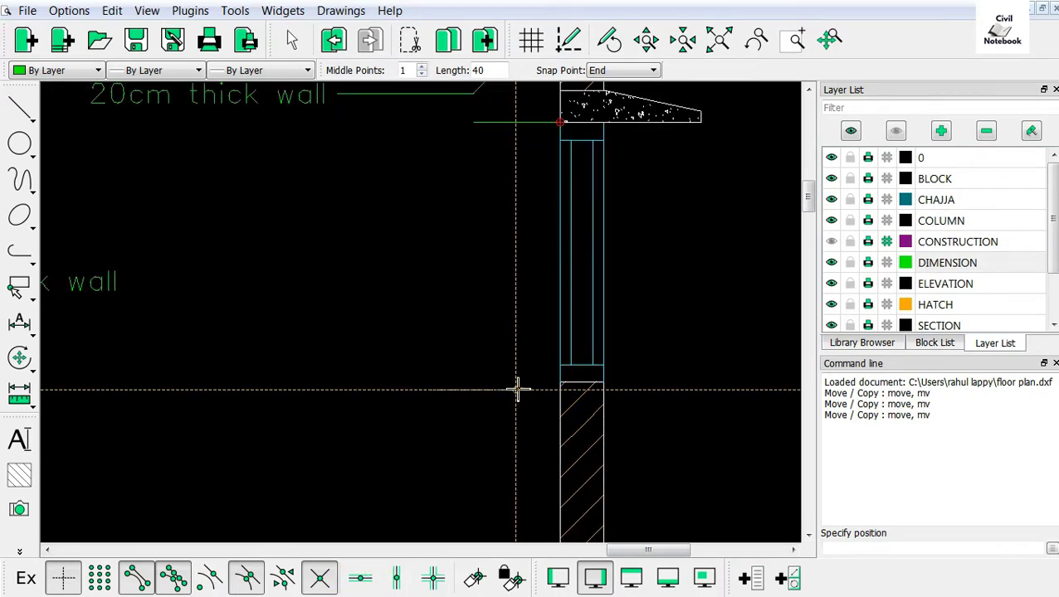
scroll(518, 387, "up", 3)
left_click(570, 367)
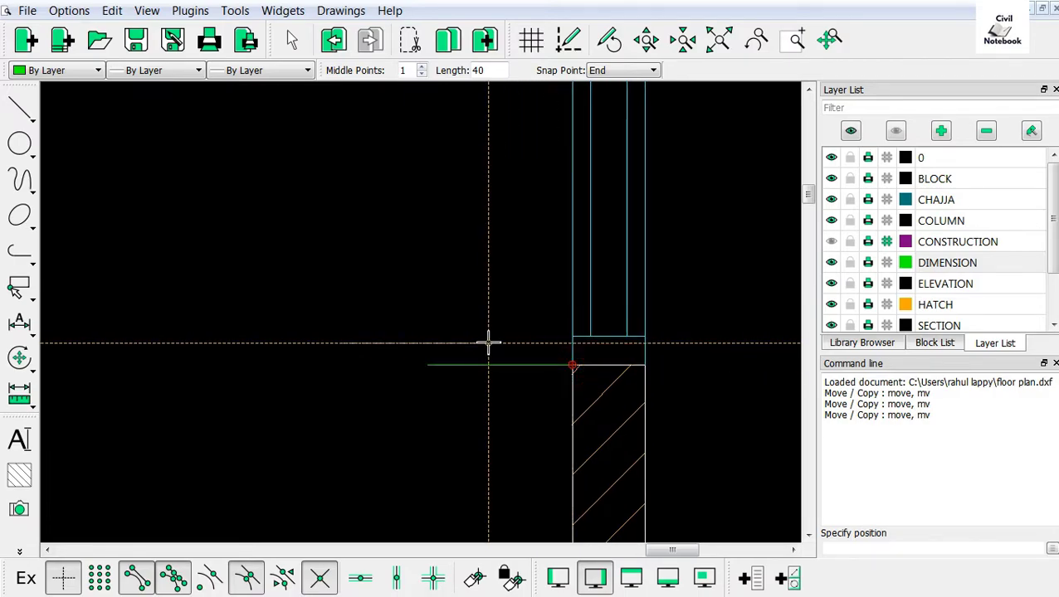
Add a horizontal line of length 20 leading from the wall
scroll(439, 224, "down", 3)
right_click(413, 211)
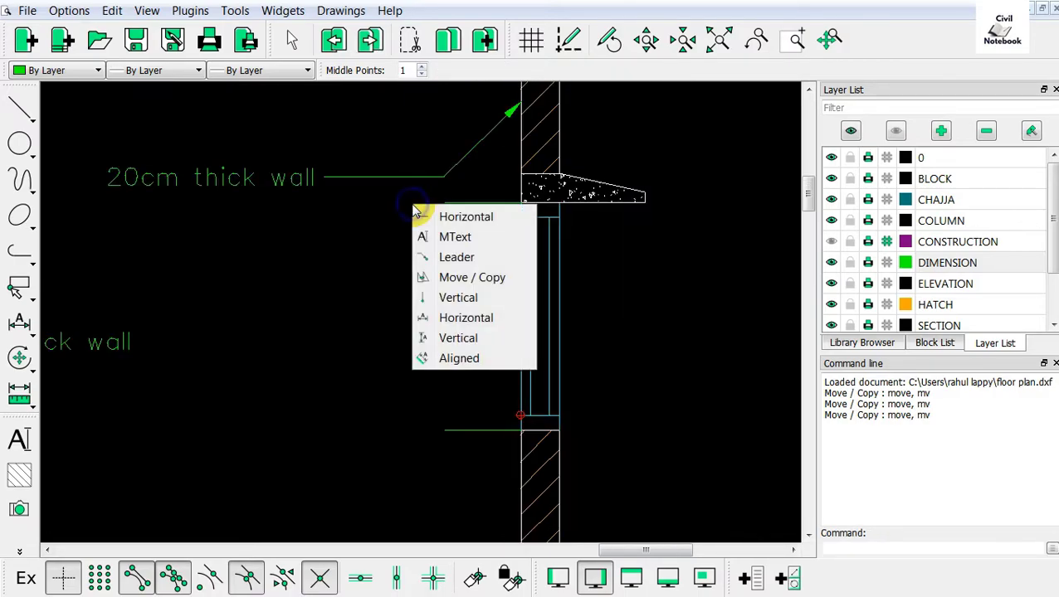
left_click(423, 214)
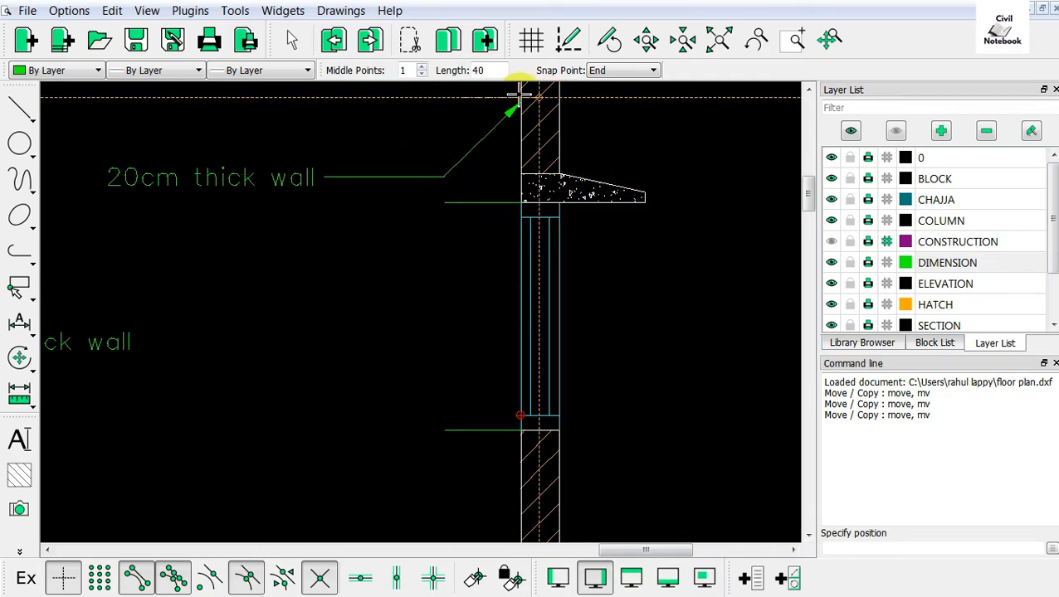
left_click(481, 71)
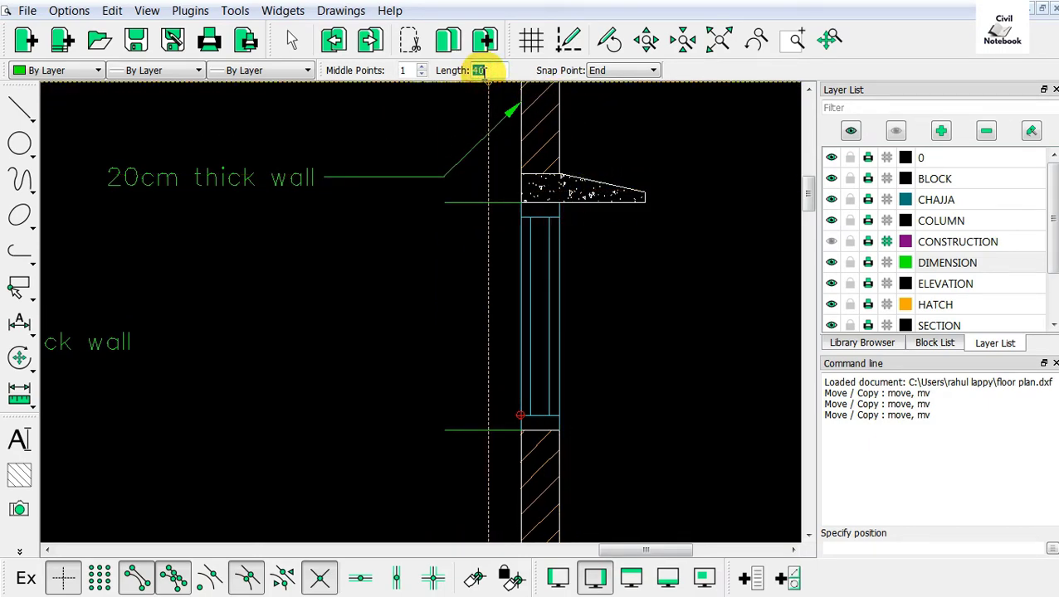
type("20")
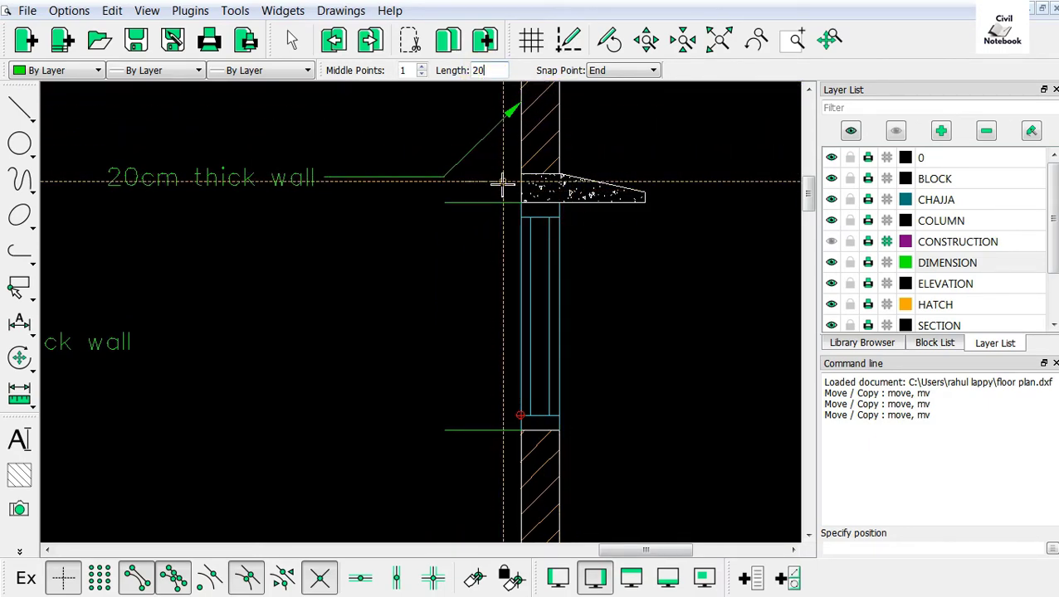
scroll(514, 222, "up", 3)
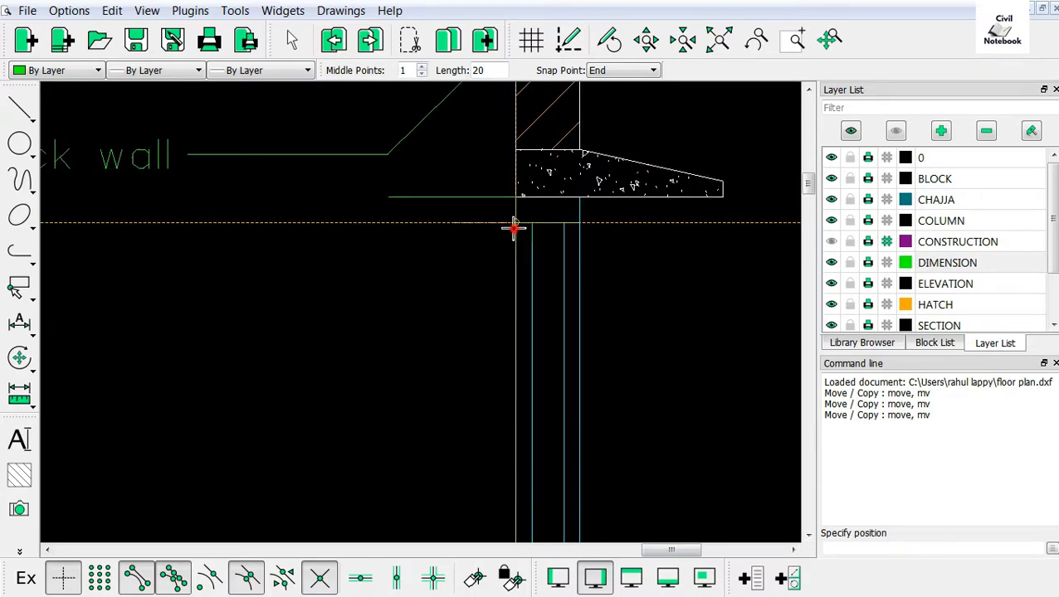
left_click(514, 223)
scroll(564, 237, "down", 3)
scroll(591, 243, "down", 1)
scroll(479, 404, "up", 3)
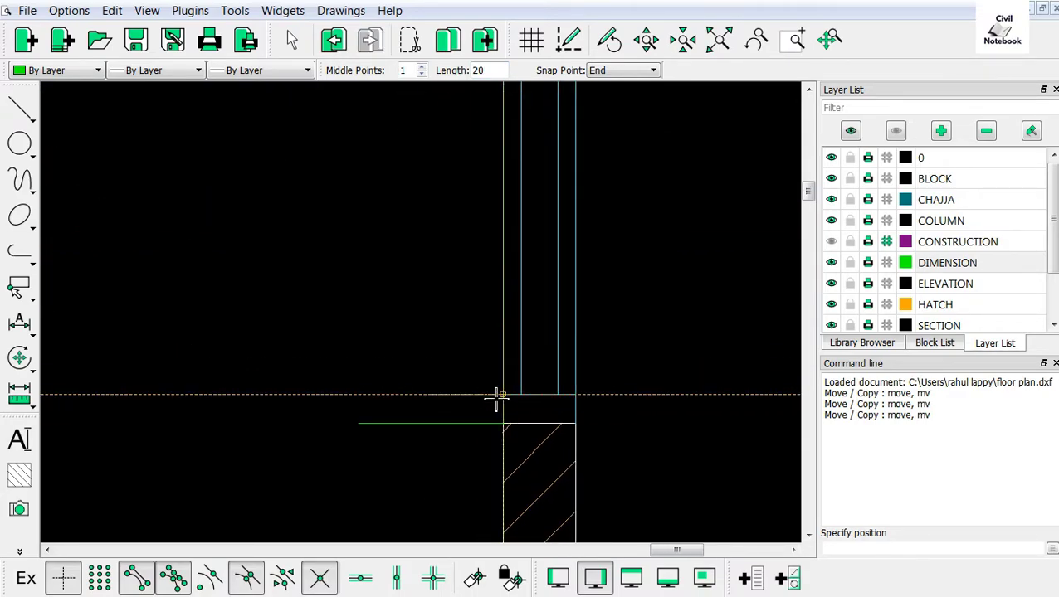
right_click(676, 415)
scroll(676, 414, "down", 3)
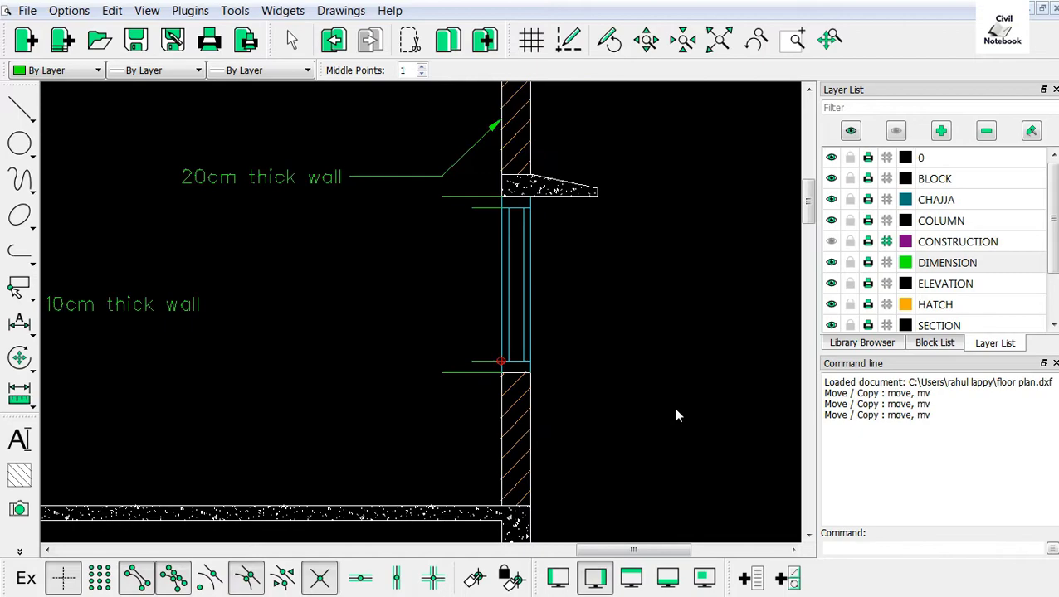
Draw vertical leader arrows from the upper extension line, pointing up and down
right_click(614, 242)
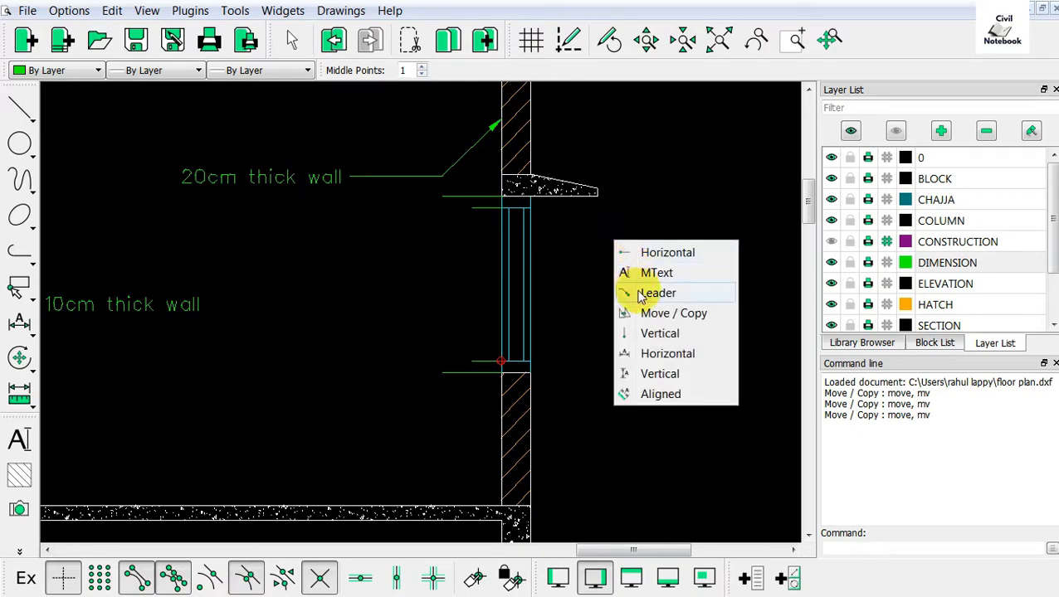
left_click(664, 312)
scroll(478, 249, "up", 2)
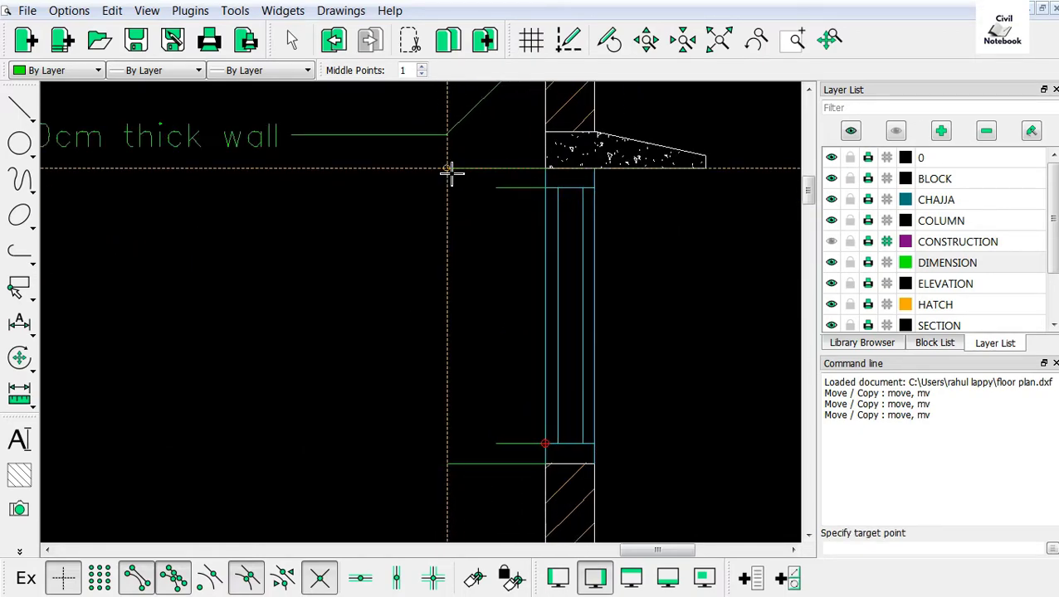
left_click(447, 170)
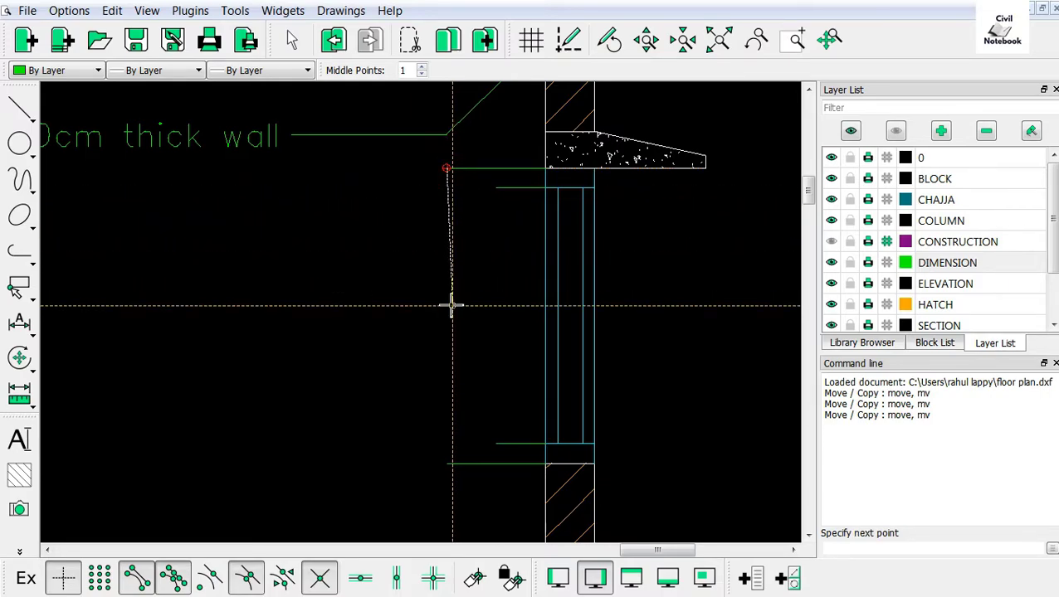
left_click(397, 578)
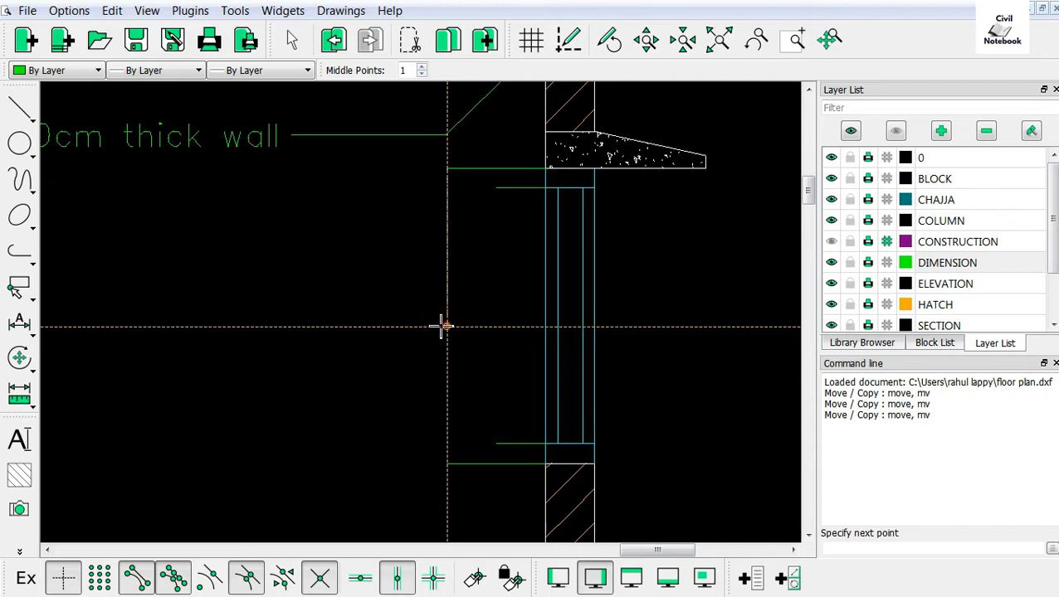
key("Return")
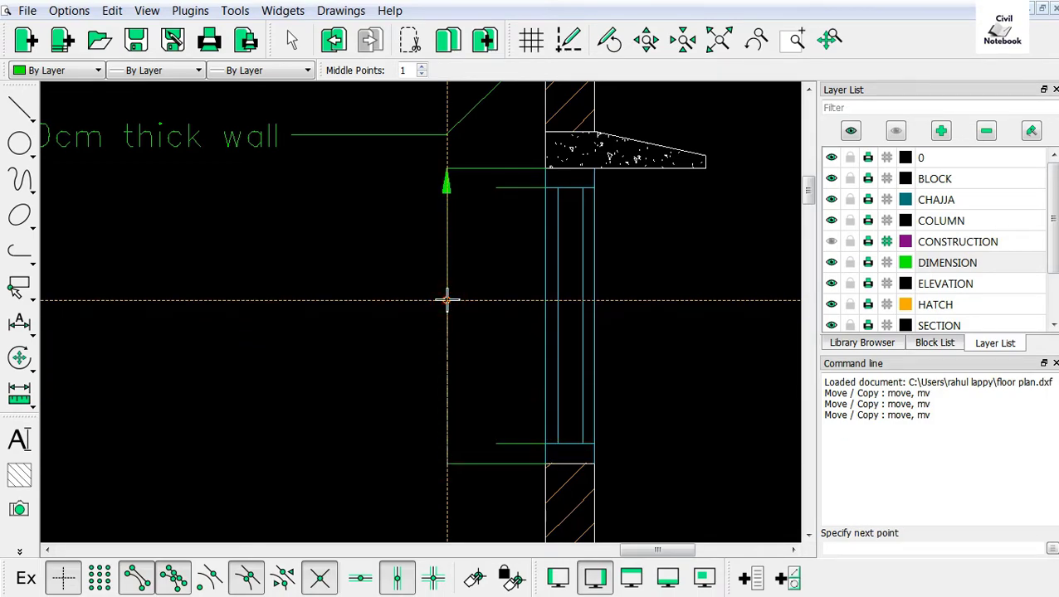
key("Return")
left_click(447, 301)
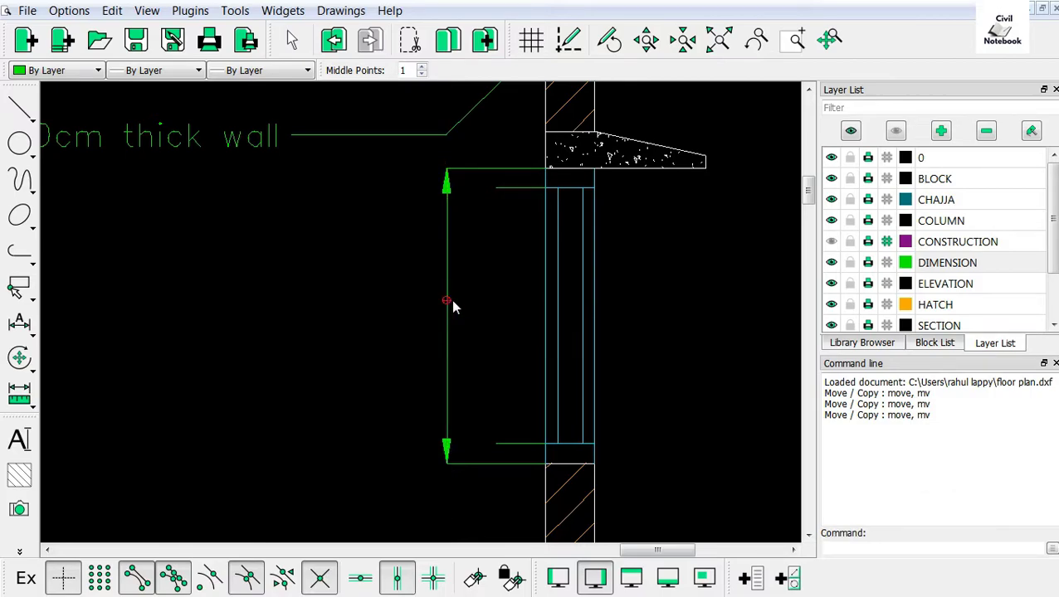
Start another vertically locked leader at the window's top line
right_click(504, 268)
left_click(514, 278)
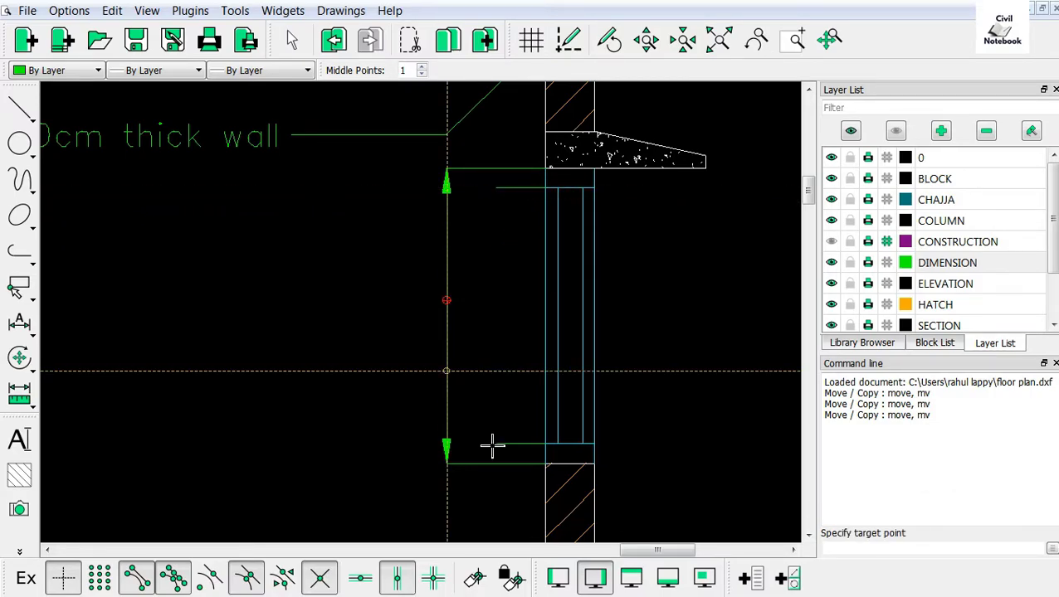
left_click(396, 579)
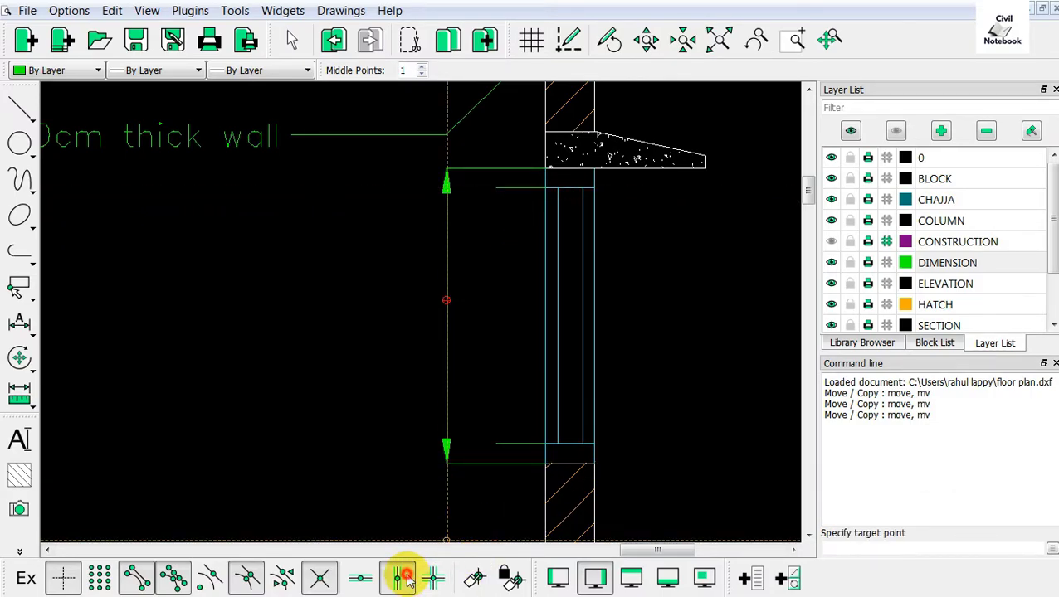
left_click(495, 188)
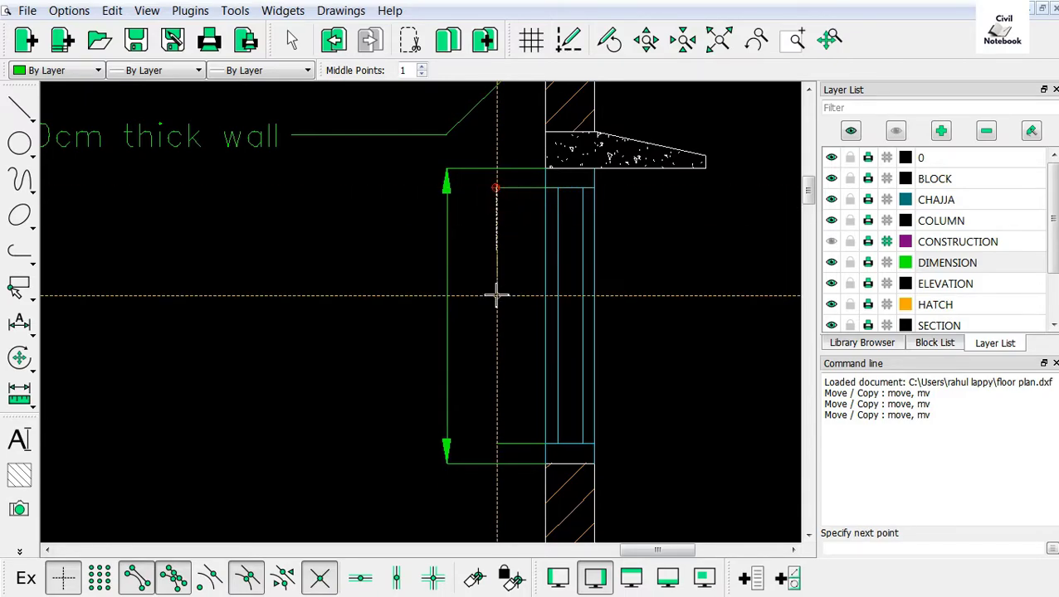
left_click(398, 580)
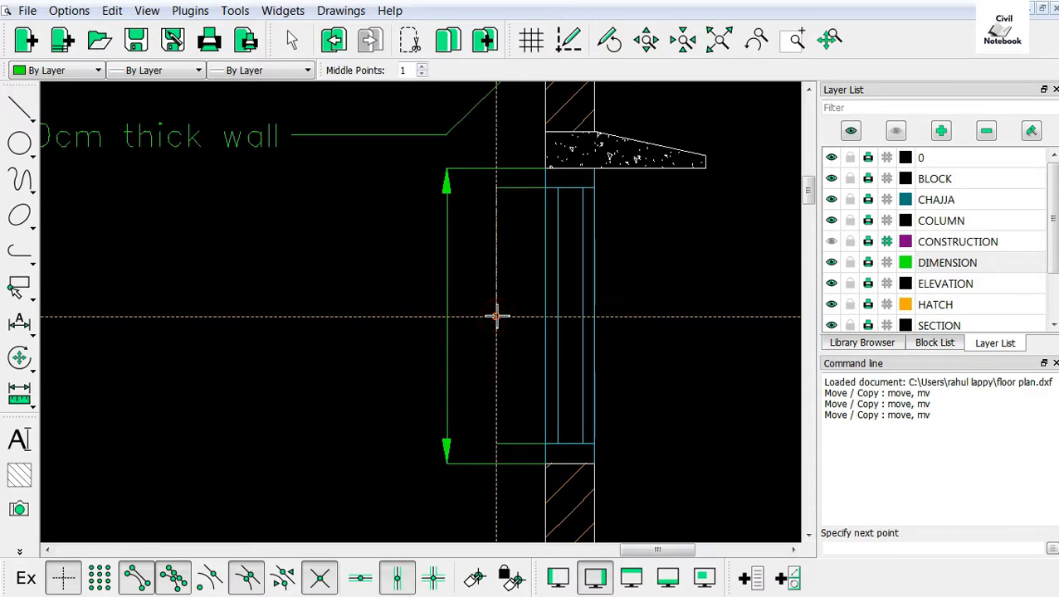
Copy the dimension line down so it spans the window opening
left_click(496, 316)
key("Return")
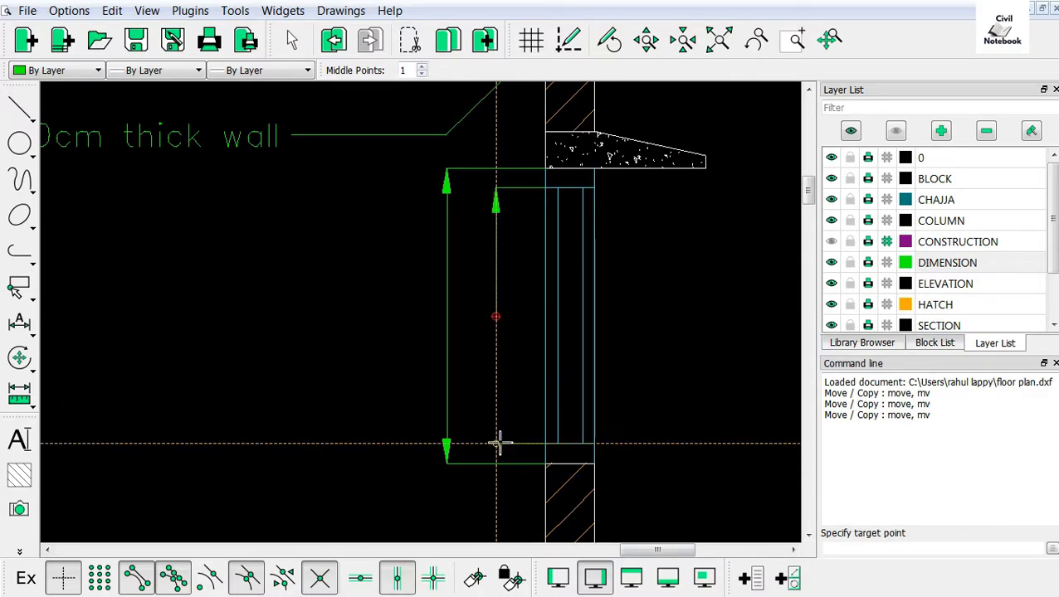
left_click(497, 443)
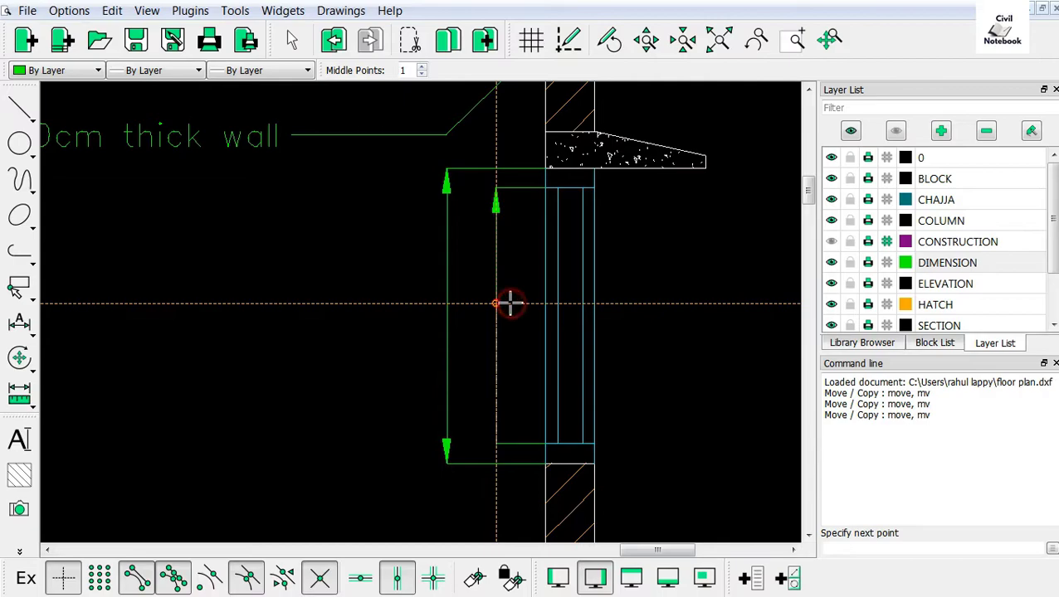
key("Return")
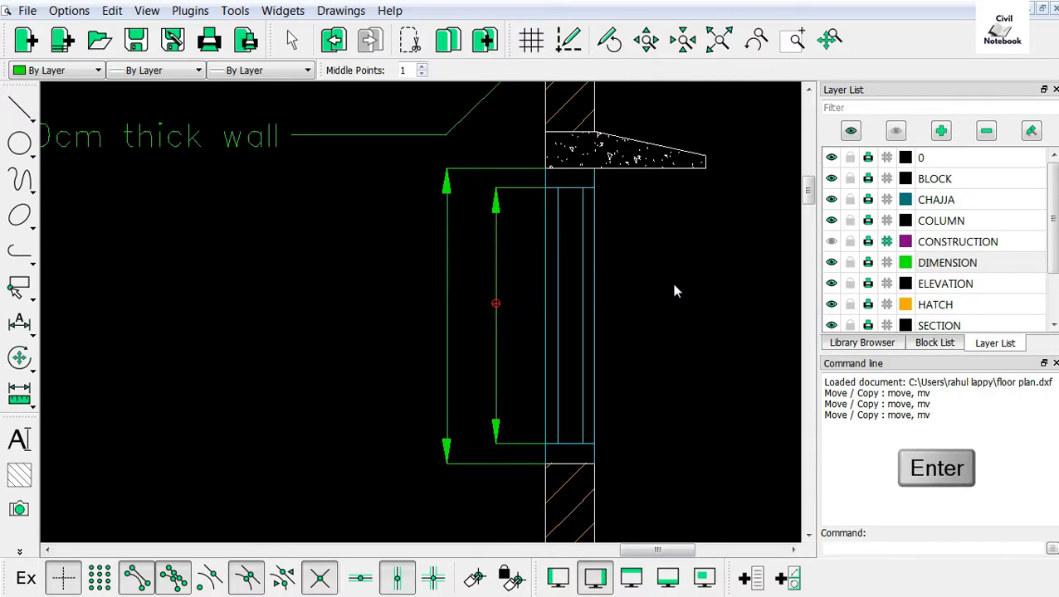
scroll(497, 283, "down", 4)
scroll(413, 297, "up", 3)
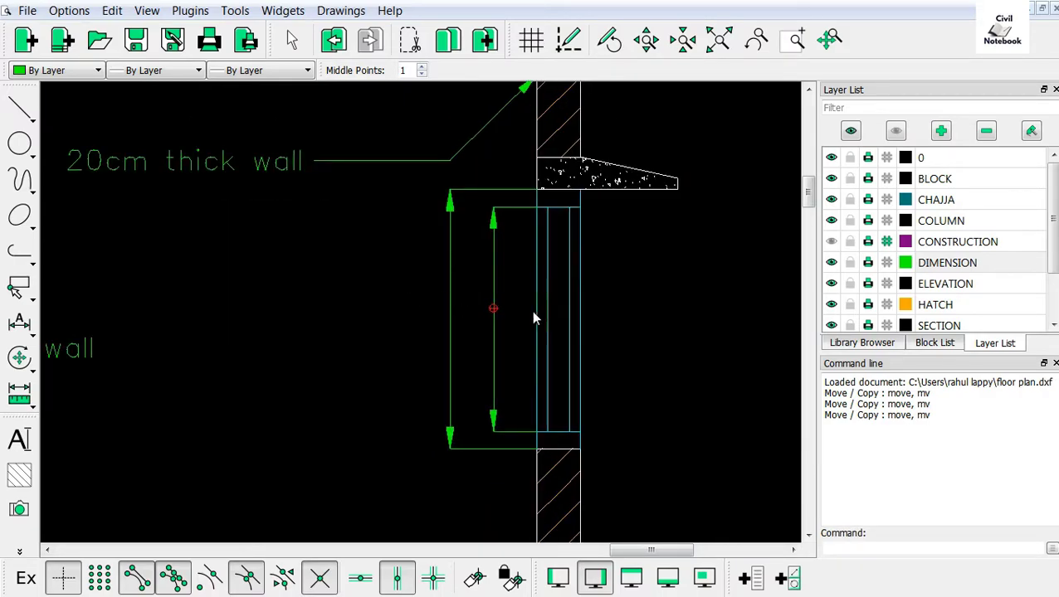
right_click(198, 252)
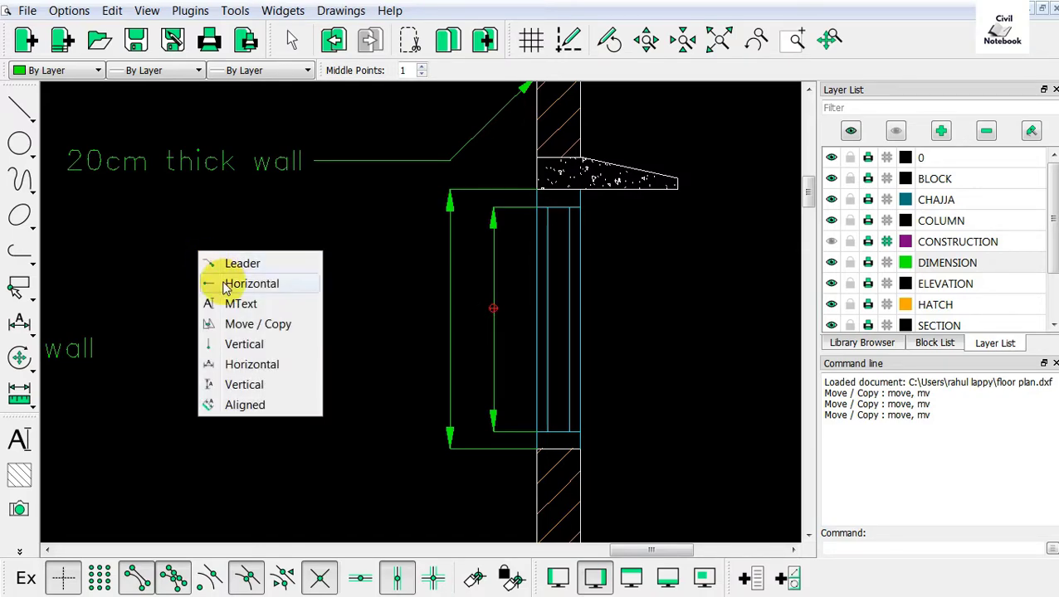
left_click(222, 378)
scroll(574, 433, "up", 3)
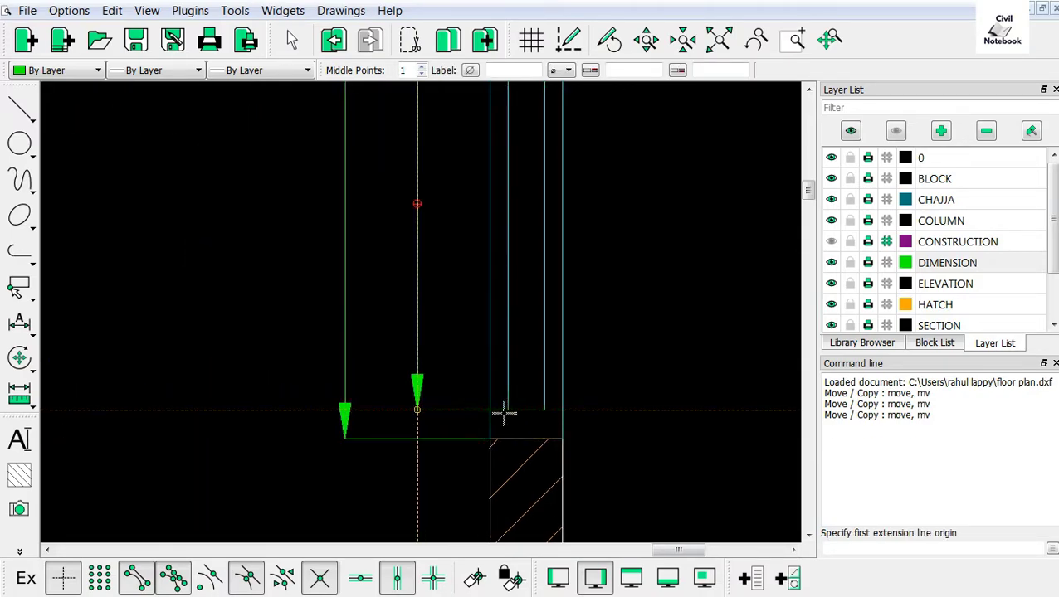
left_click(398, 578)
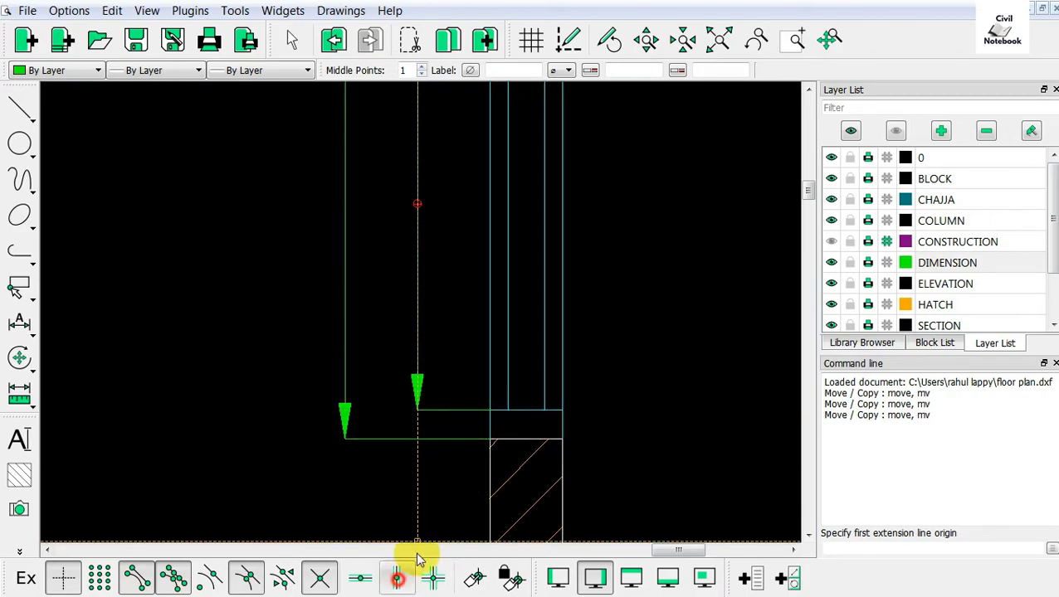
left_click(484, 406)
scroll(479, 202, "down", 2)
scroll(479, 202, "up", 2)
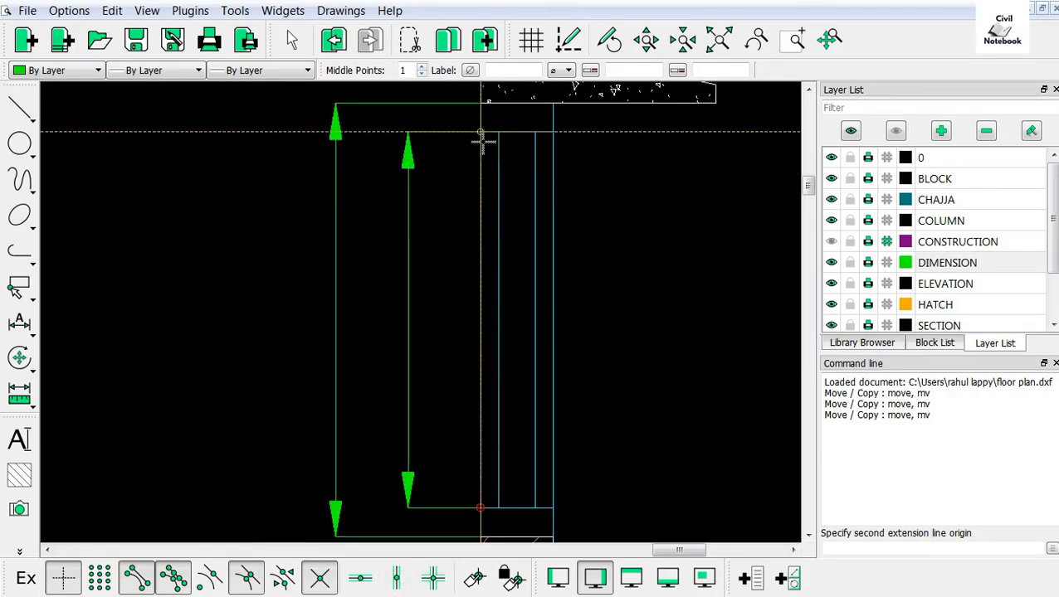
left_click(480, 133)
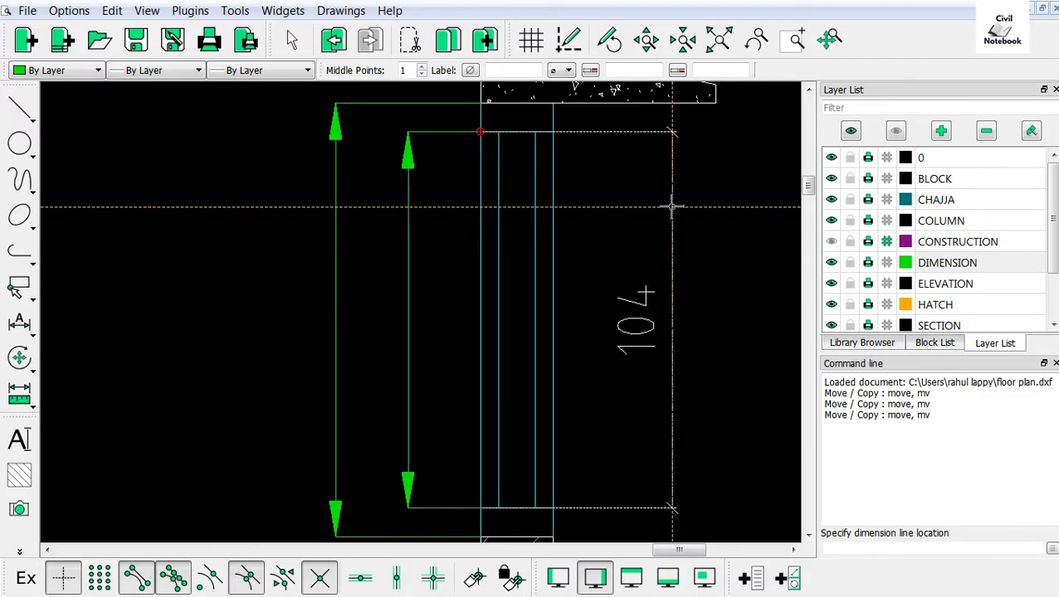
right_click(655, 204)
right_click(640, 201)
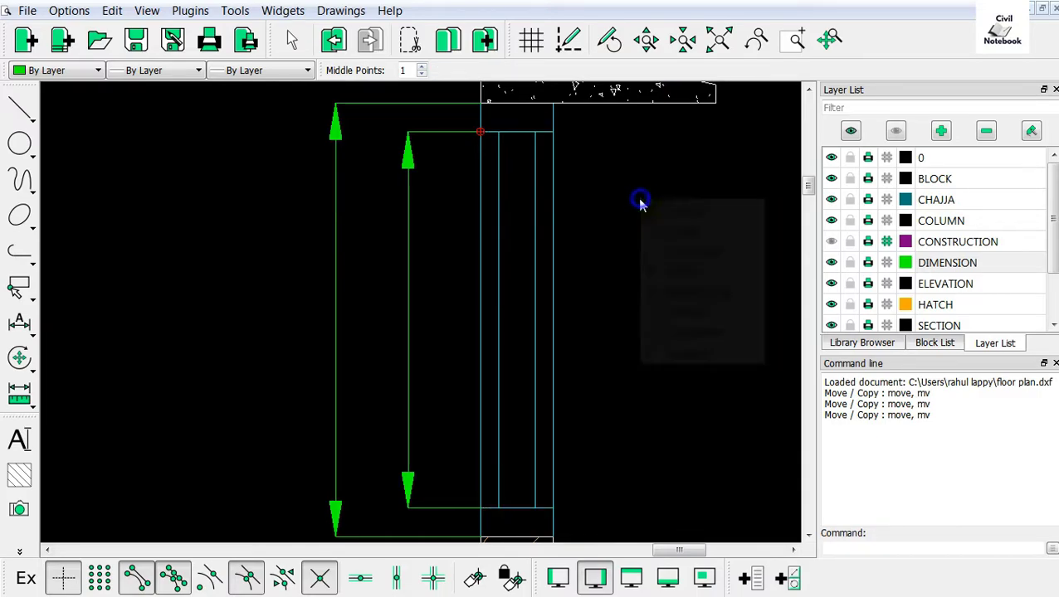
left_click(685, 211)
left_click(552, 102)
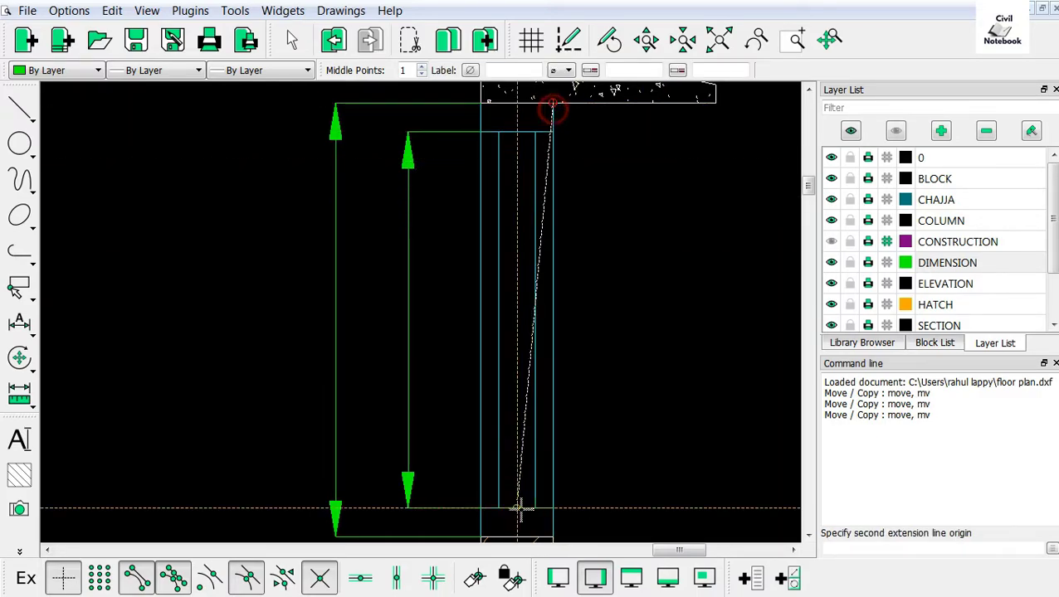
scroll(573, 448, "down", 1)
scroll(531, 481, "up", 2)
left_click(501, 466)
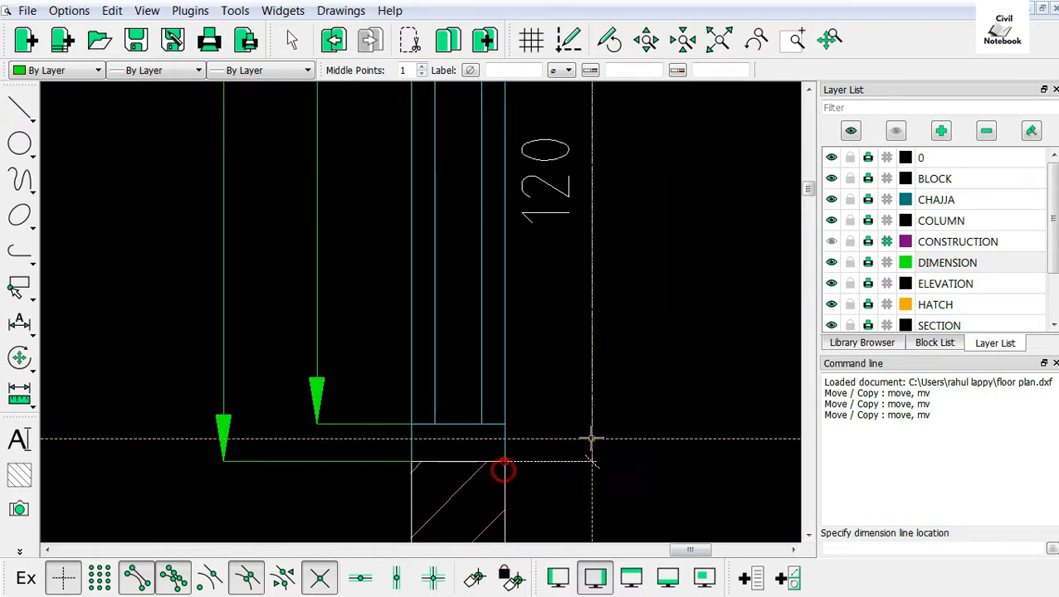
scroll(594, 436, "down", 1)
right_click(640, 384)
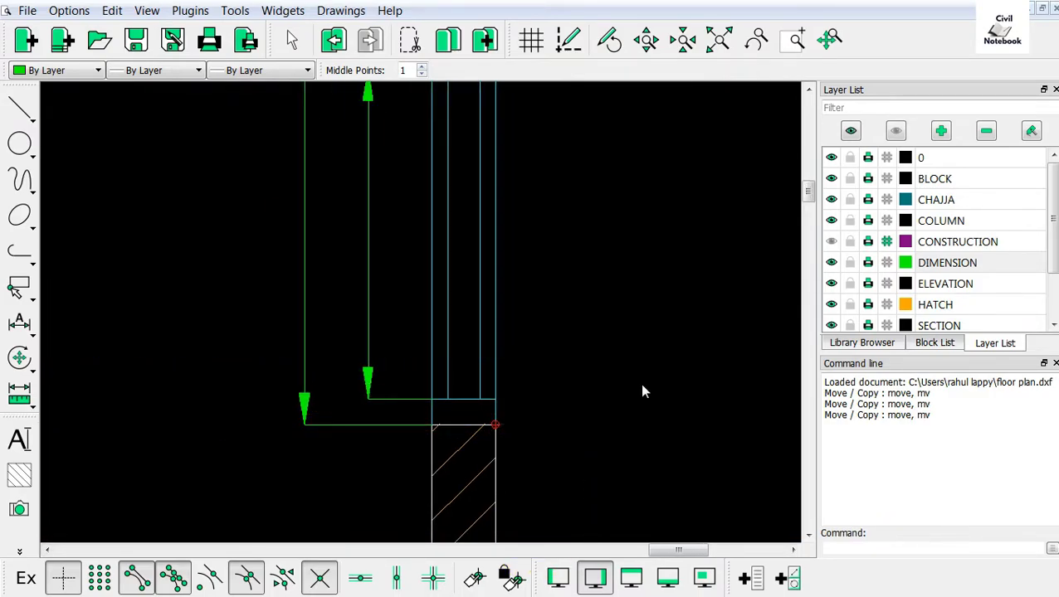
scroll(630, 394, "down", 2)
left_click(19, 440)
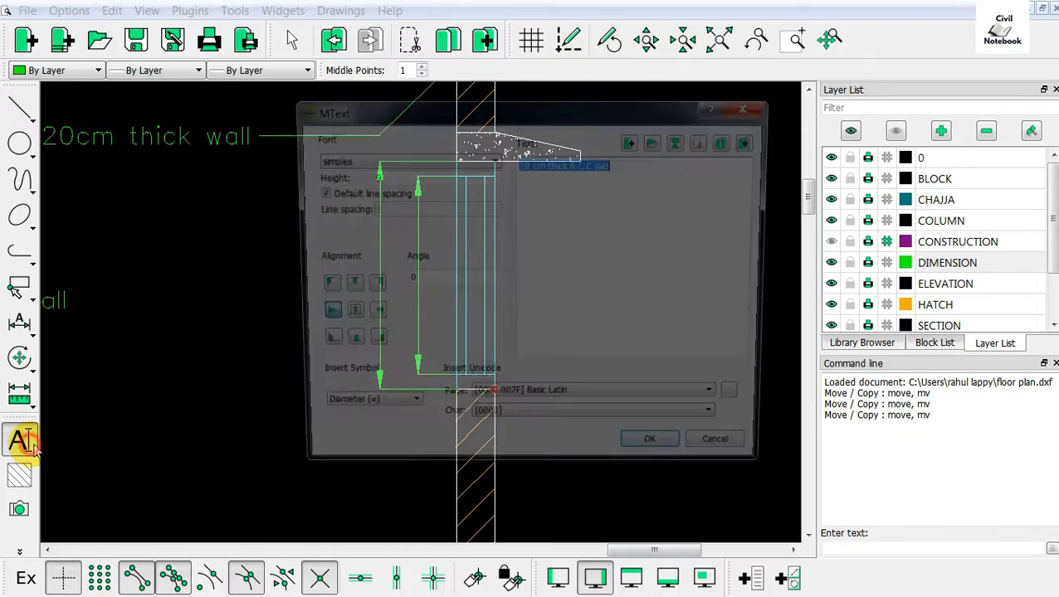
type("104cm")
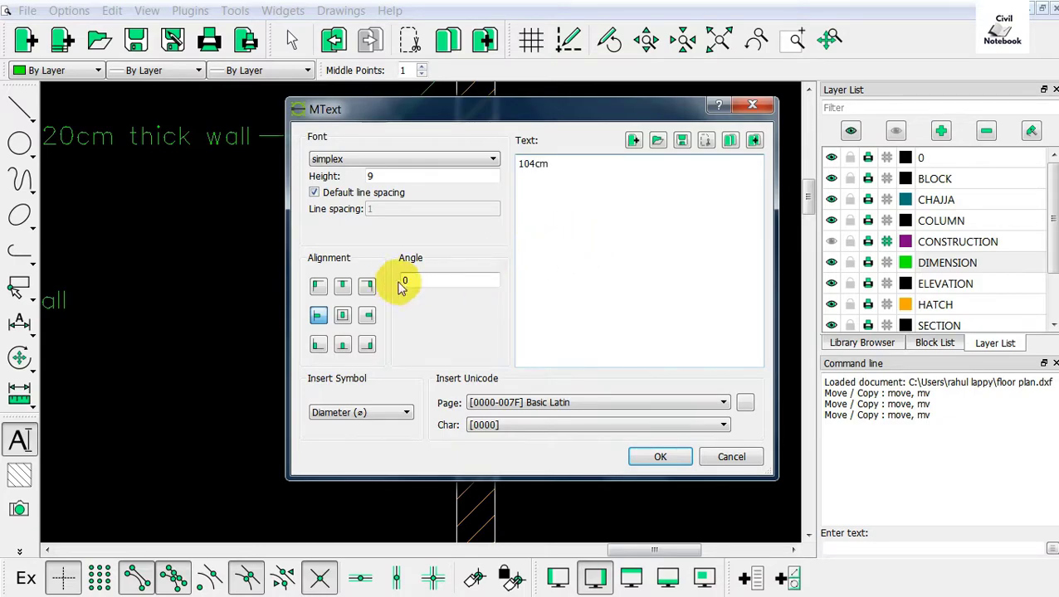
left_click(407, 281)
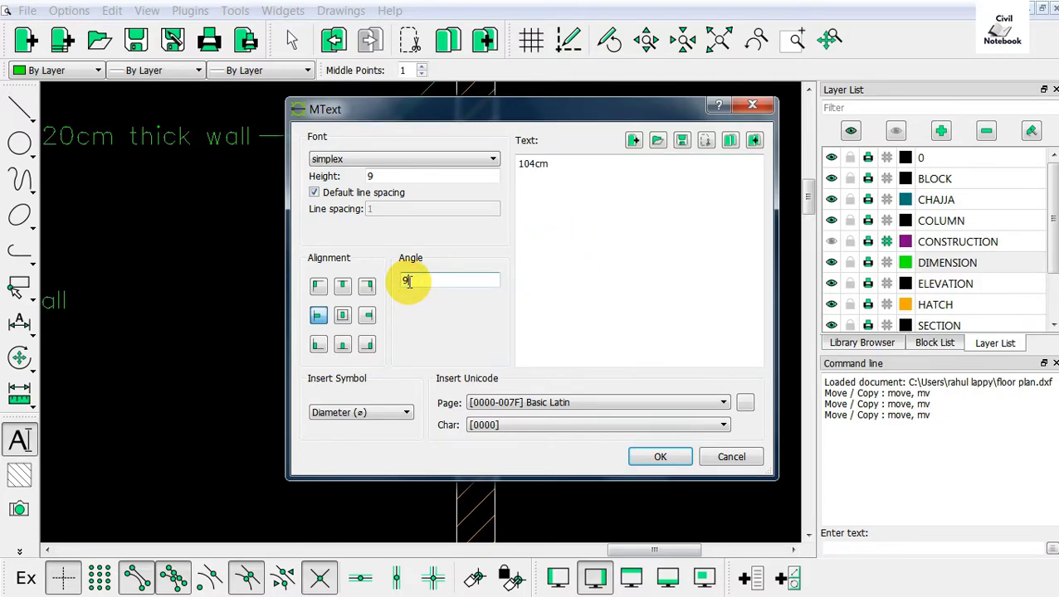
type("0")
left_click(652, 457)
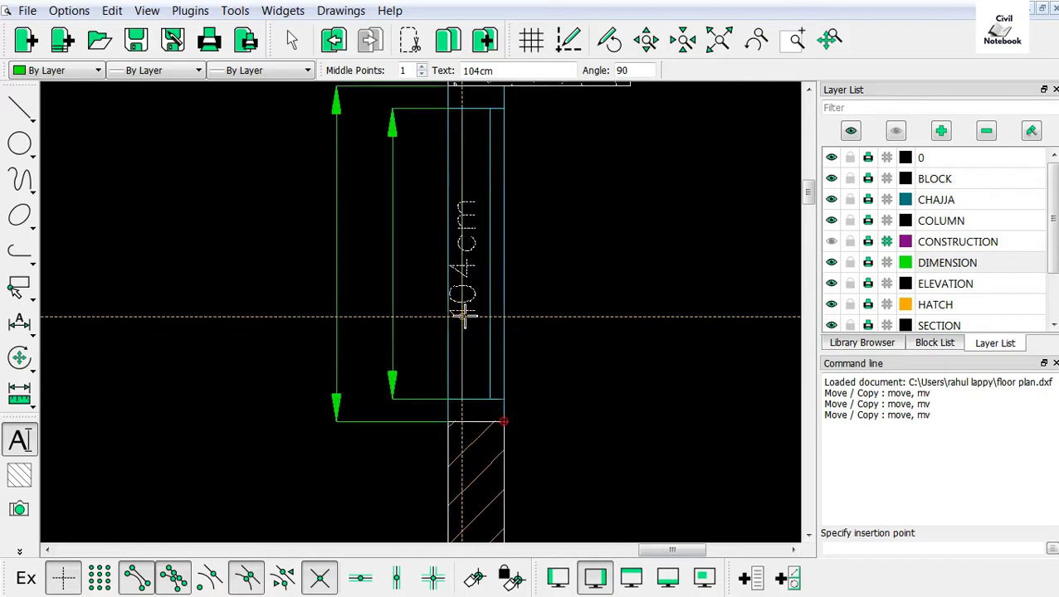
scroll(462, 315, "up", 1)
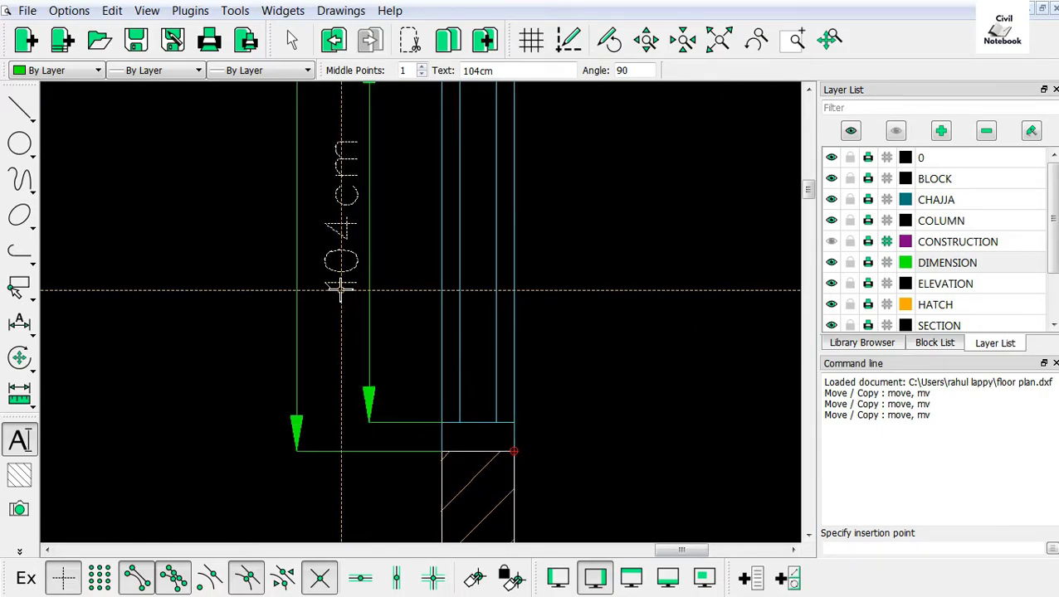
left_click(340, 291)
scroll(490, 311, "down", 1)
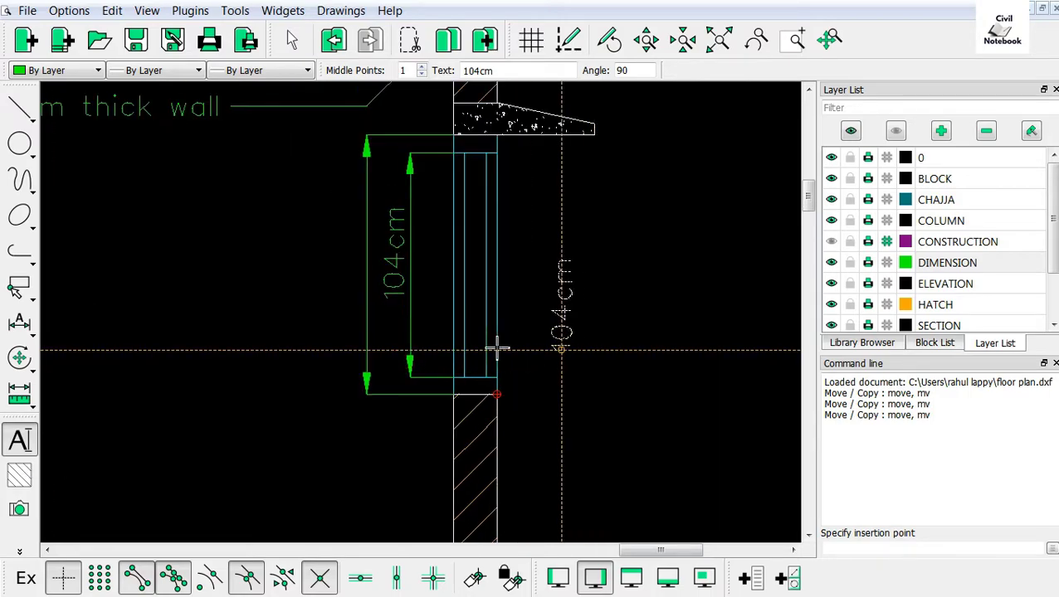
scroll(395, 282, "up", 3)
right_click(507, 302)
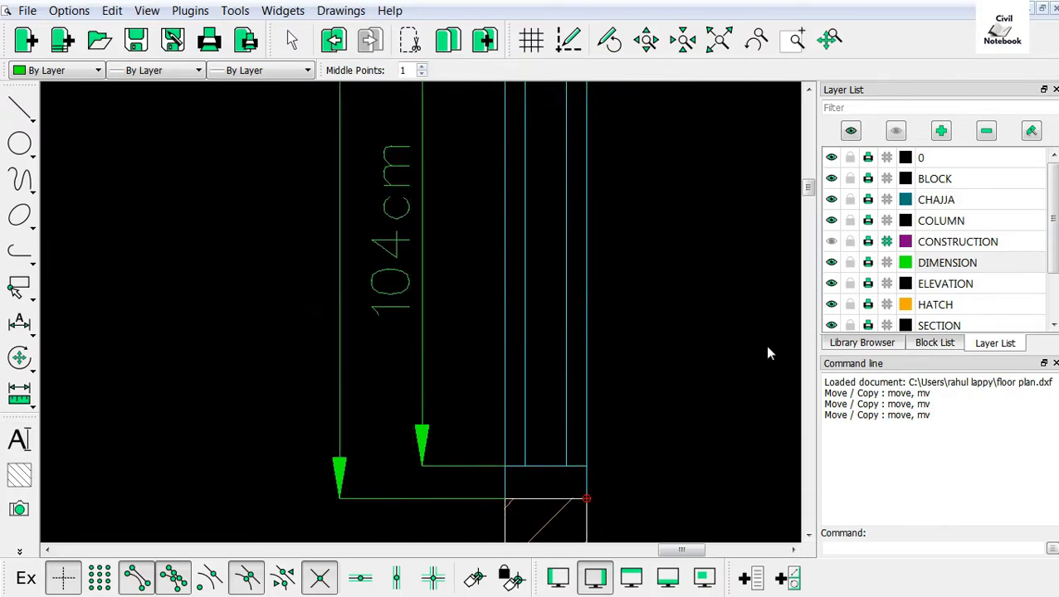
scroll(730, 351, "down", 2)
scroll(474, 288, "up", 2)
scroll(463, 279, "up", 1)
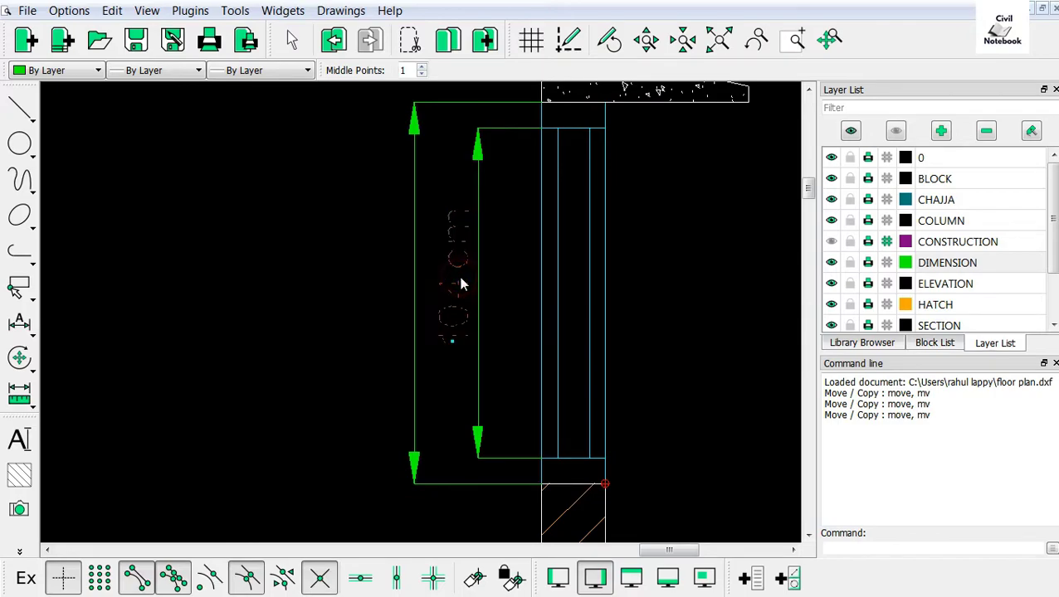
Redo the 104cm label with a smaller text height beside the inner dimension line
left_click(19, 440)
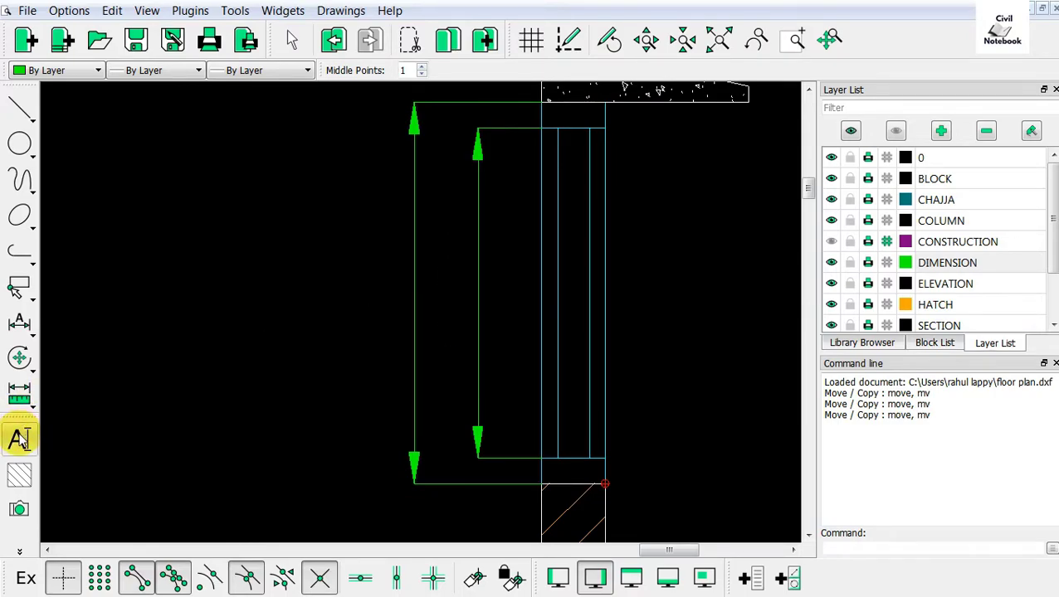
double_click(382, 178)
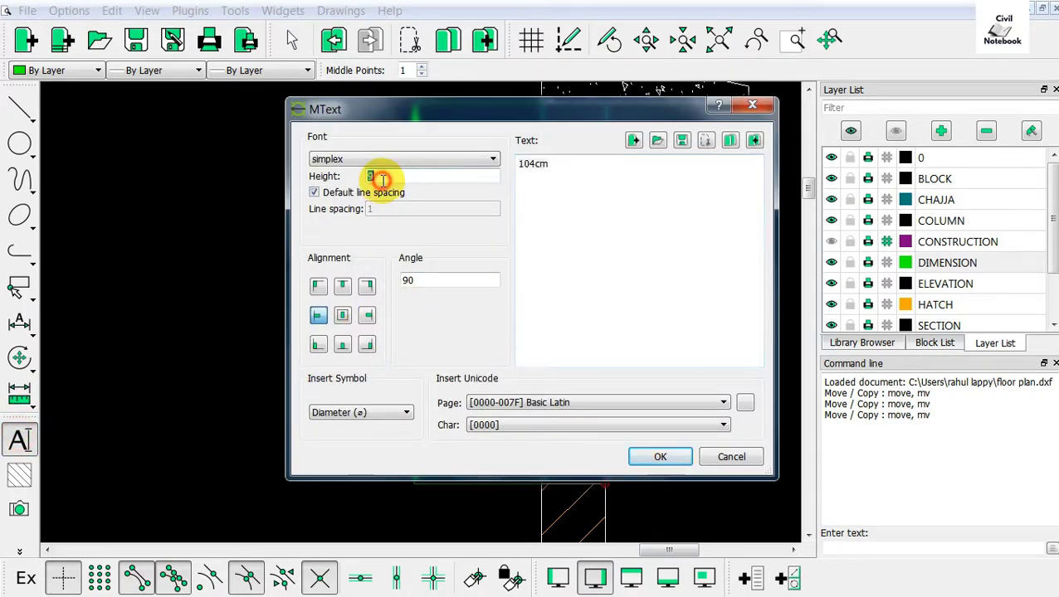
type("5")
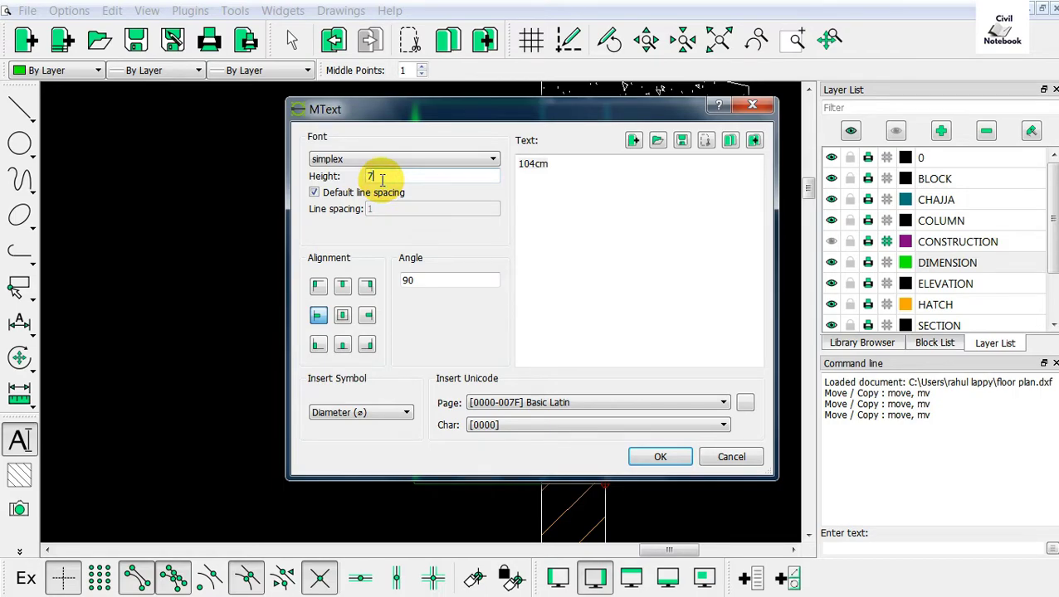
left_click(658, 454)
scroll(478, 378, "up", 2)
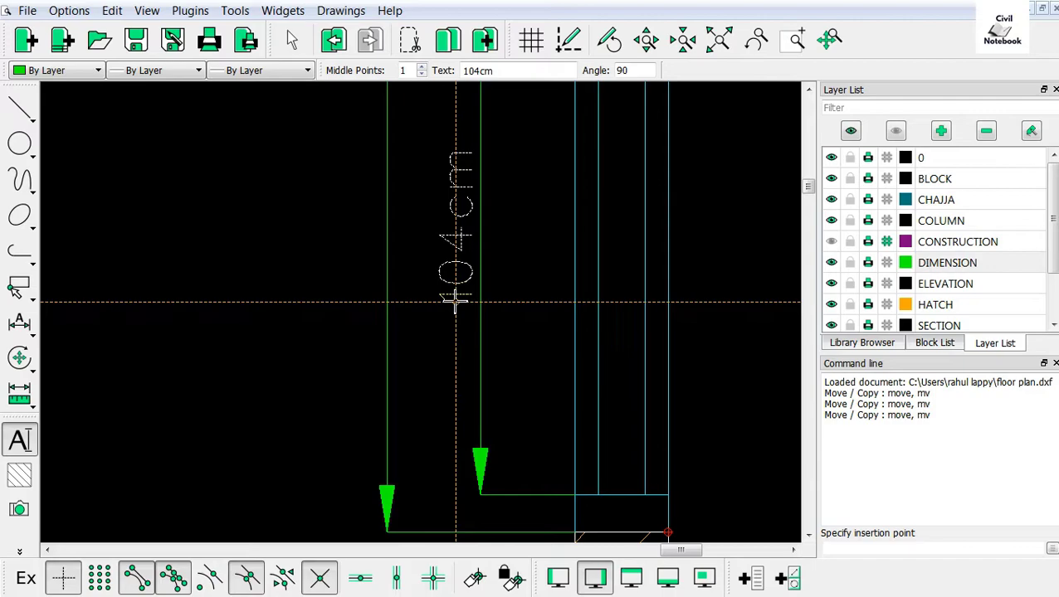
left_click(455, 304)
key("Escape")
scroll(461, 273, "down", 2)
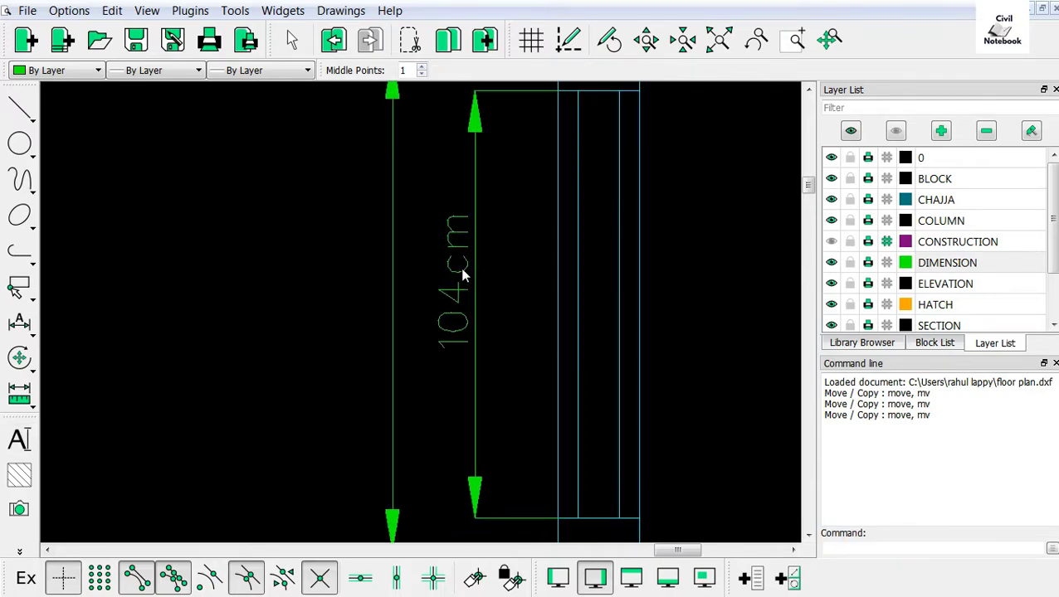
scroll(349, 338, "down", 1)
scroll(349, 338, "down", 1)
Add a vertical 120cm label beside the outer dimension line
left_click(20, 440)
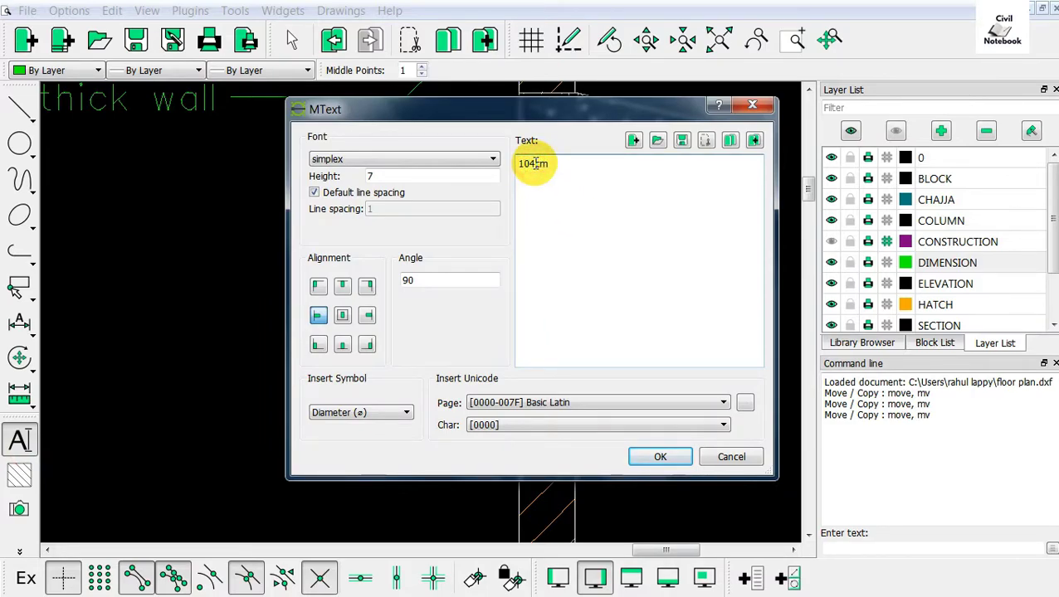
left_click_drag(535, 164, 507, 166)
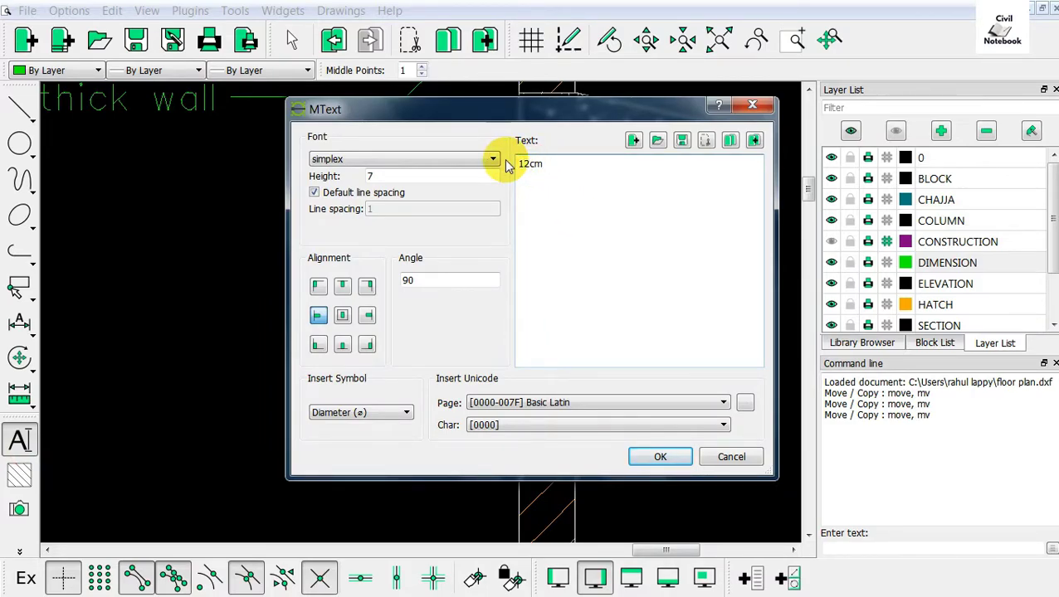
left_click(651, 457)
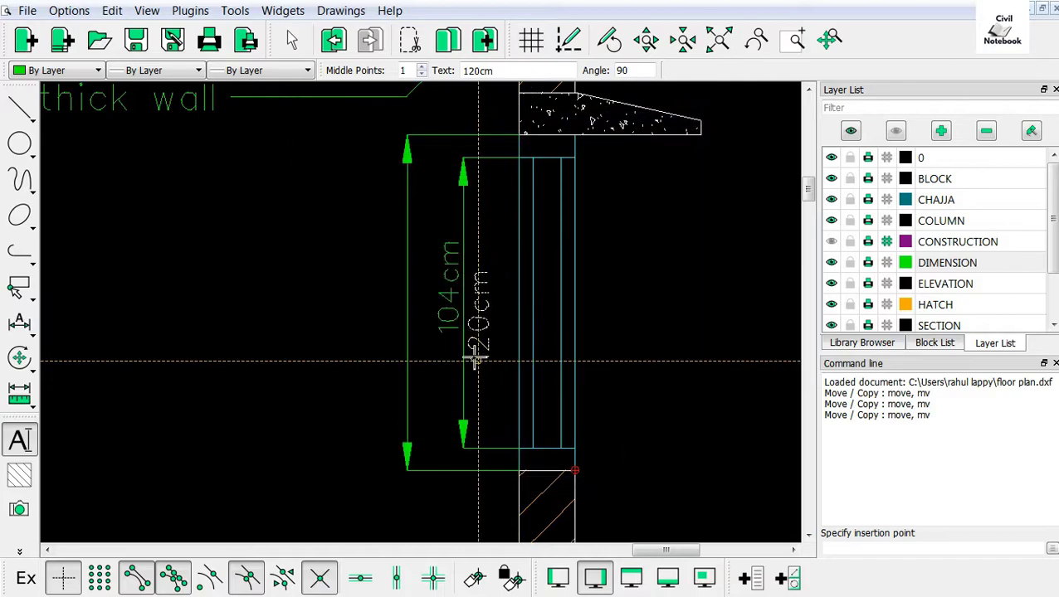
scroll(400, 311, "up", 2)
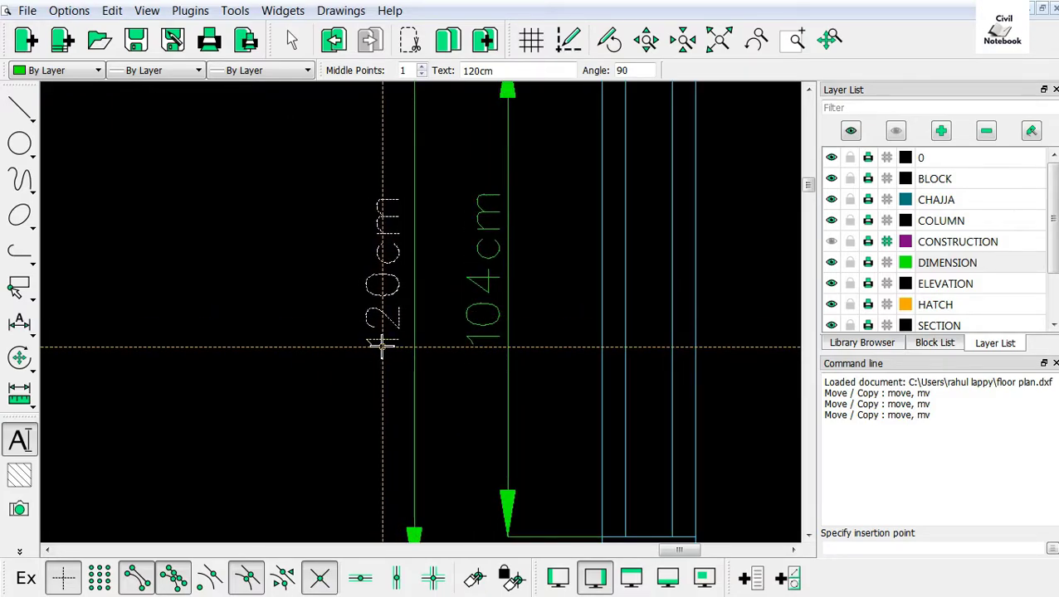
left_click(382, 347)
Zoom around the slab and columns to review the section, then bring up the drafting commands menu
key("Escape")
scroll(460, 348, "down", 3)
scroll(471, 346, "down", 3)
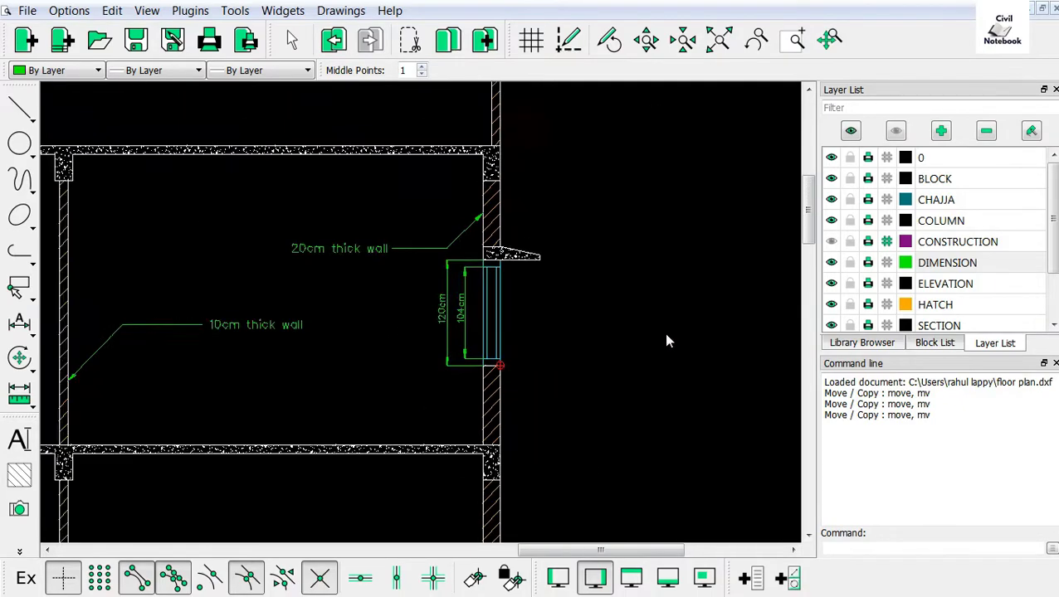
scroll(525, 336, "down", 2)
scroll(368, 319, "up", 2)
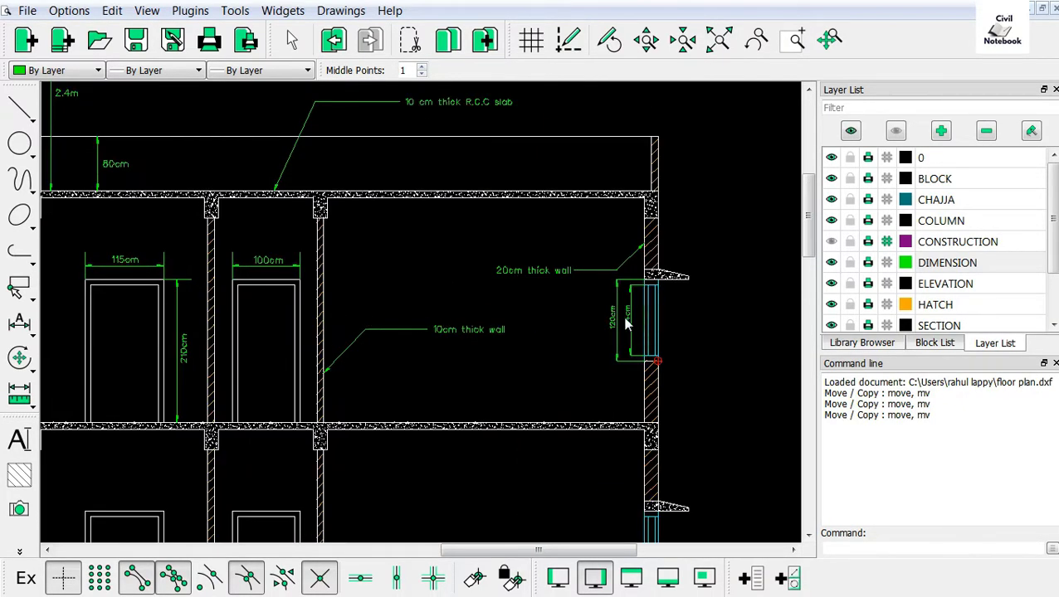
scroll(626, 324, "up", 2)
scroll(580, 357, "down", 2)
scroll(470, 359, "down", 2)
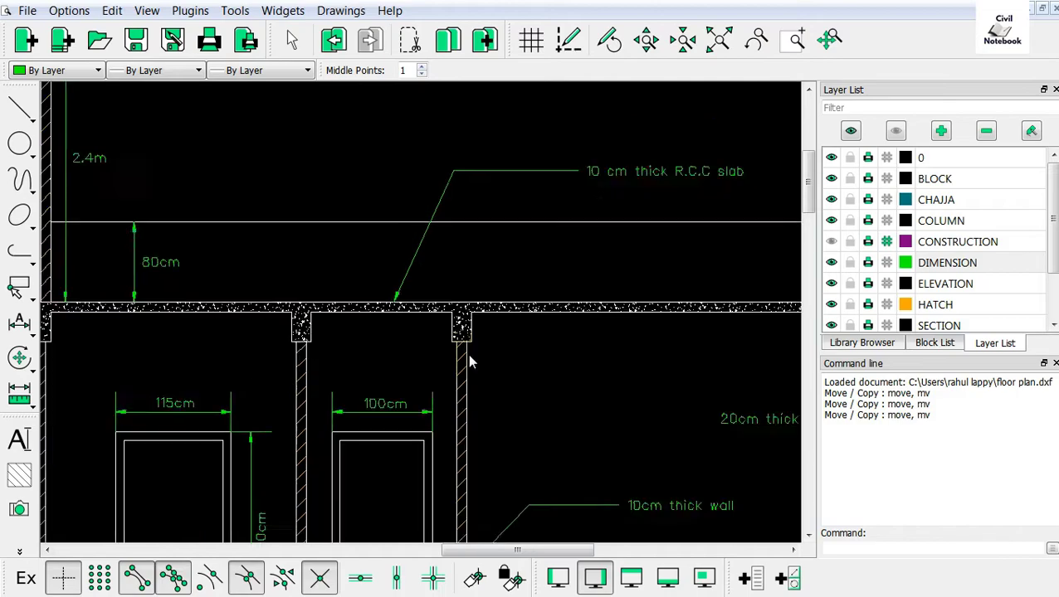
scroll(467, 340, "down", 2)
scroll(465, 326, "up", 3)
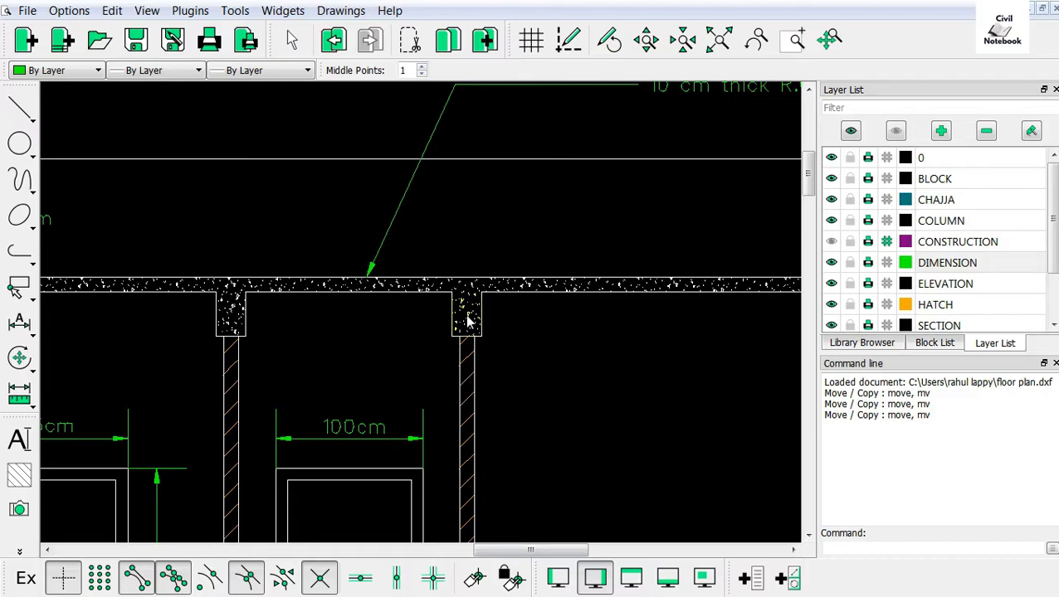
scroll(415, 301, "down", 3)
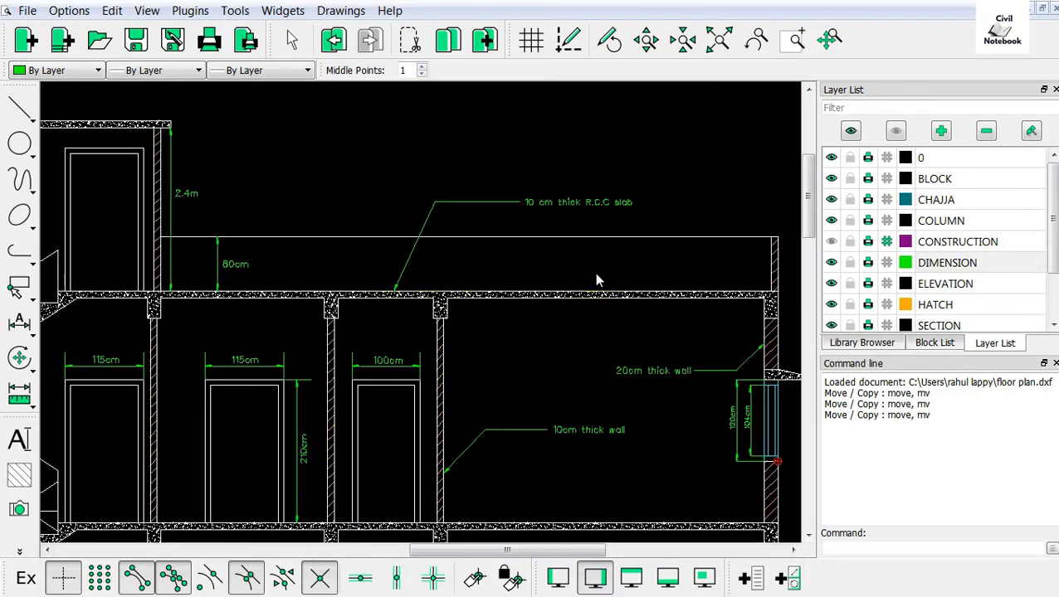
scroll(549, 430, "down", 3)
scroll(457, 470, "up", 4)
scroll(457, 469, "up", 1)
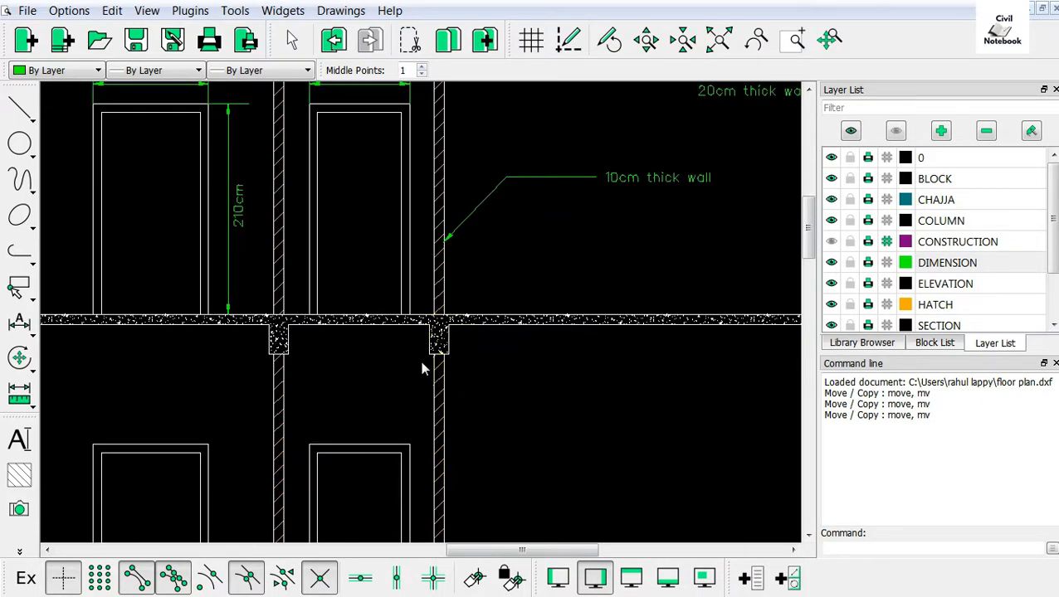
scroll(448, 355, "down", 1)
scroll(423, 420, "down", 2)
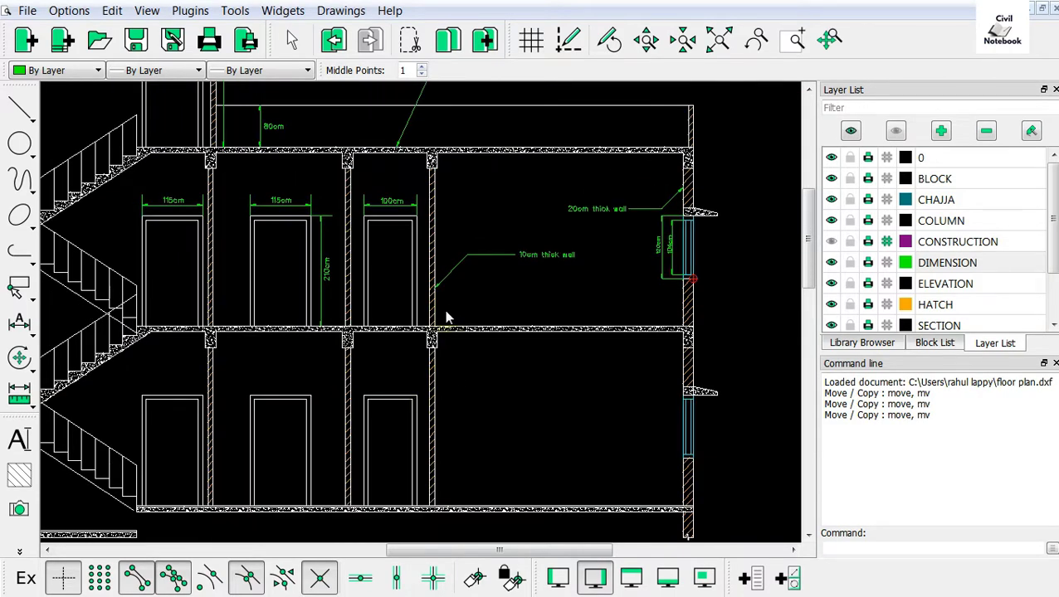
right_click(471, 205)
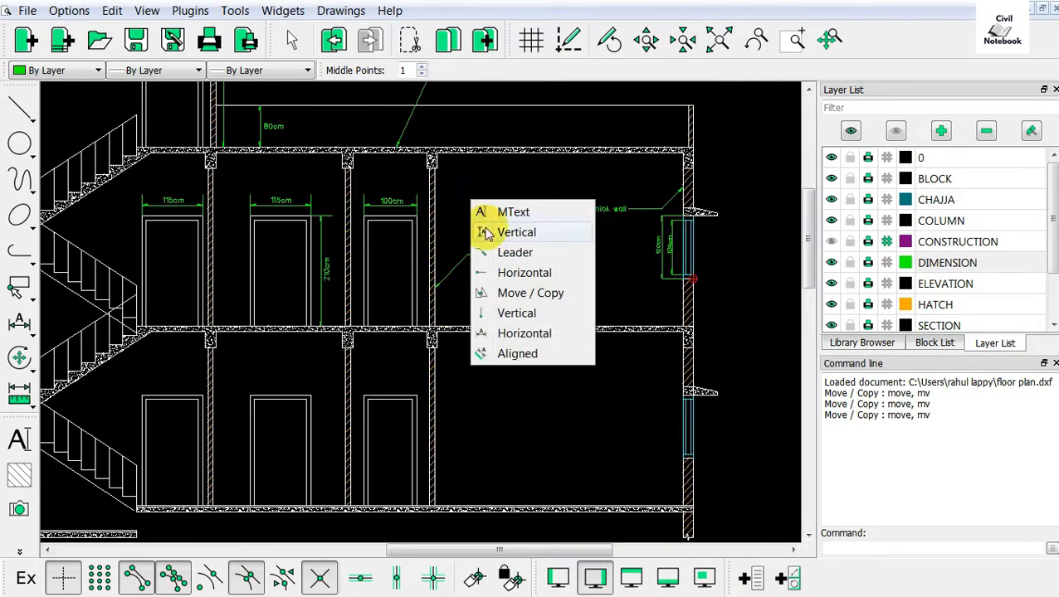
Draw a leader from the beam corner with a bend below it and a horizontal tail
left_click(498, 257)
scroll(468, 369, "up", 2)
scroll(438, 351, "up", 2)
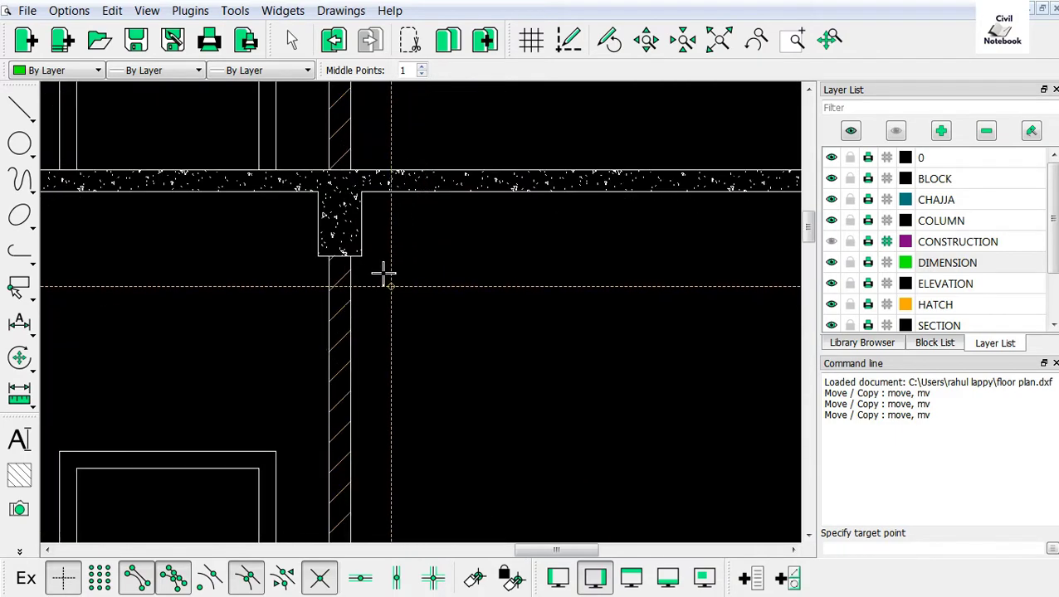
scroll(382, 274, "up", 1)
left_click(362, 224)
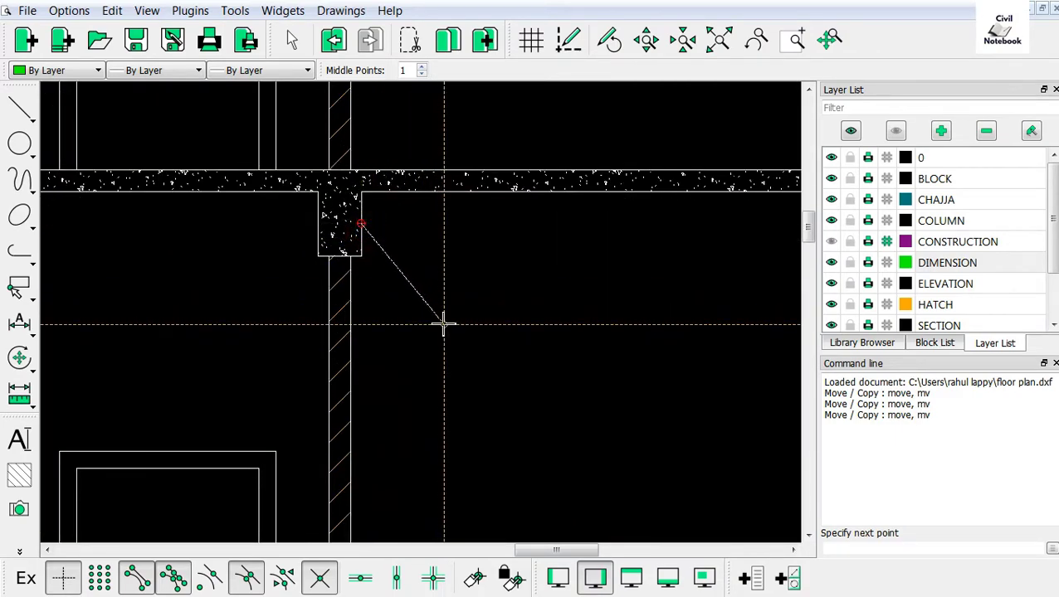
left_click(444, 324)
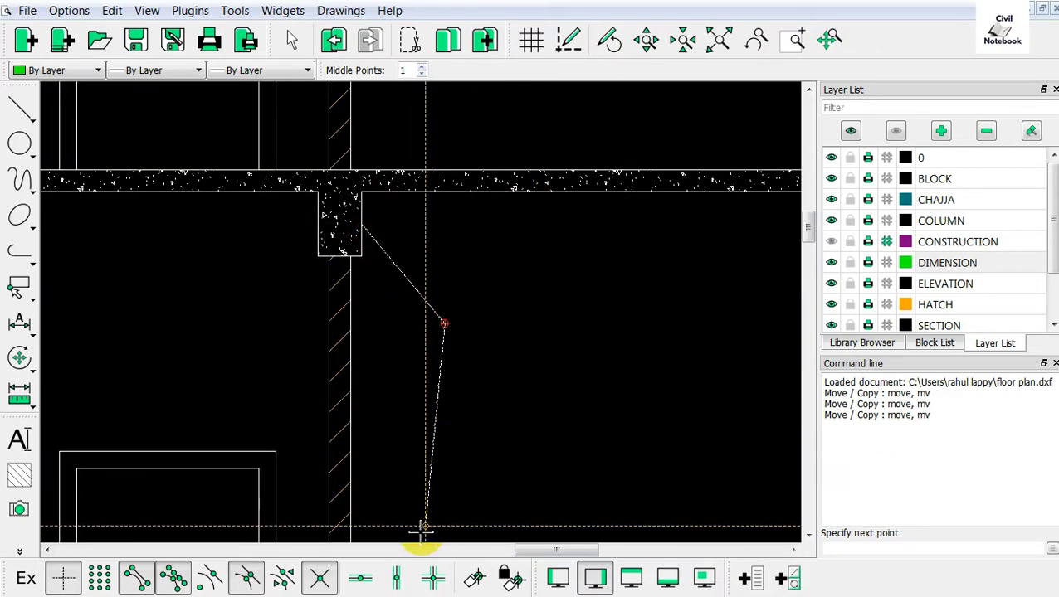
left_click(370, 584)
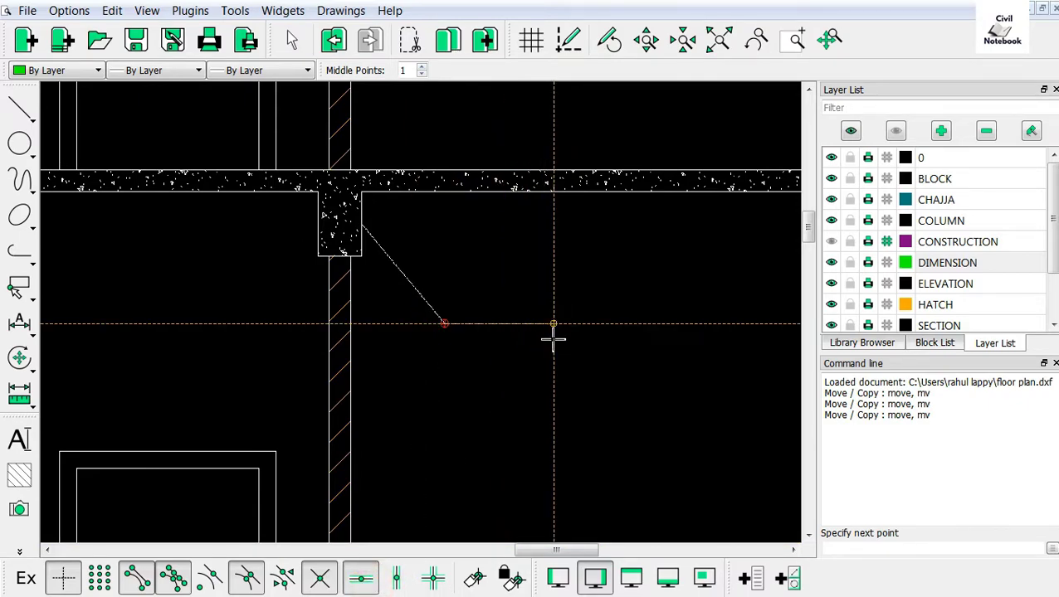
left_click(553, 323)
key("Return")
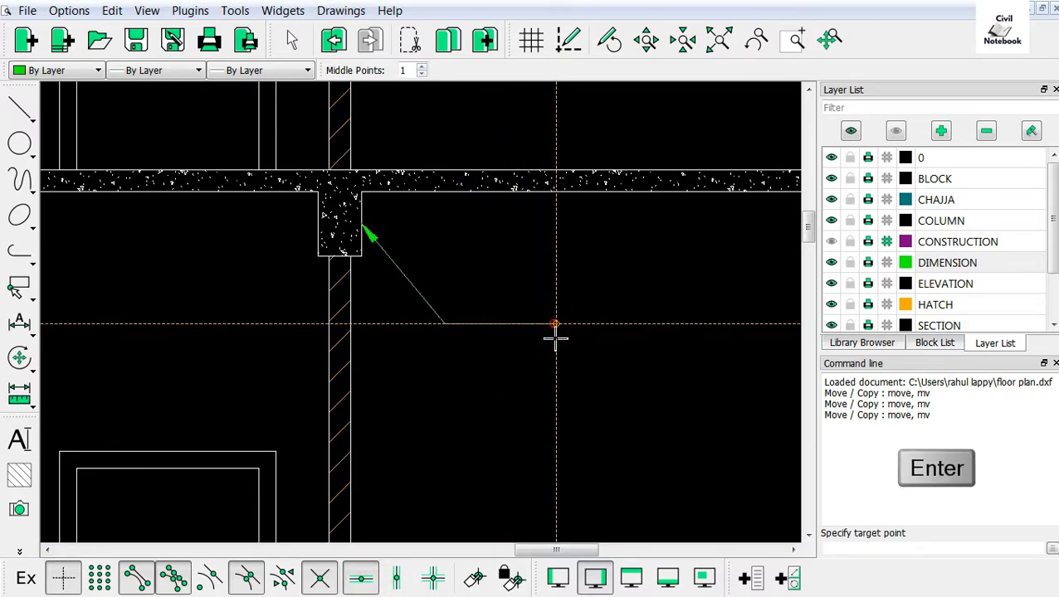
Place the label 'Beam (20cm x 40cm)' at the leader's end
left_click(19, 440)
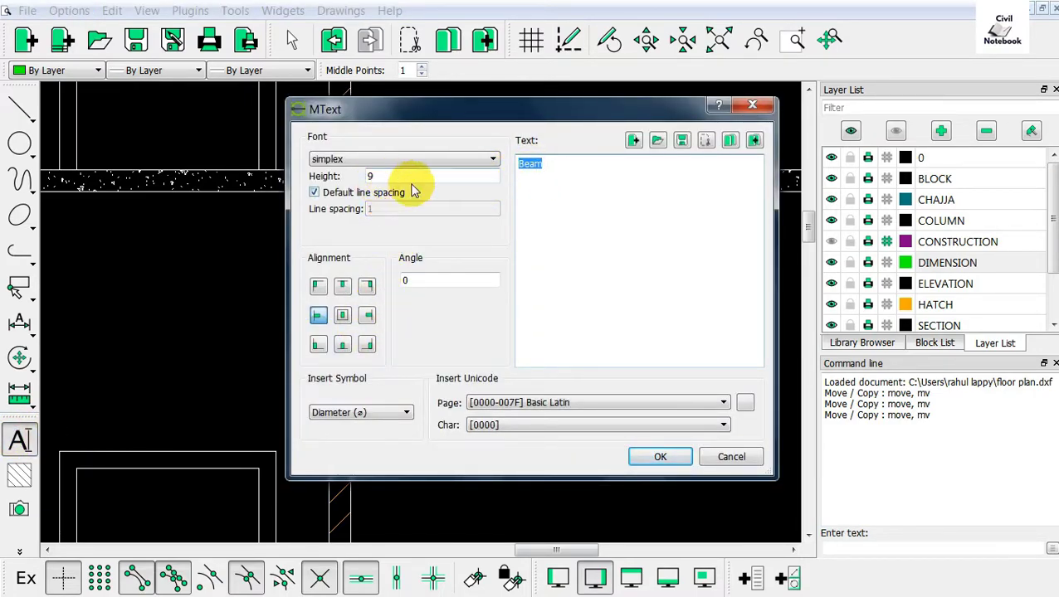
left_click(552, 168)
type("(20cm x 40cm)")
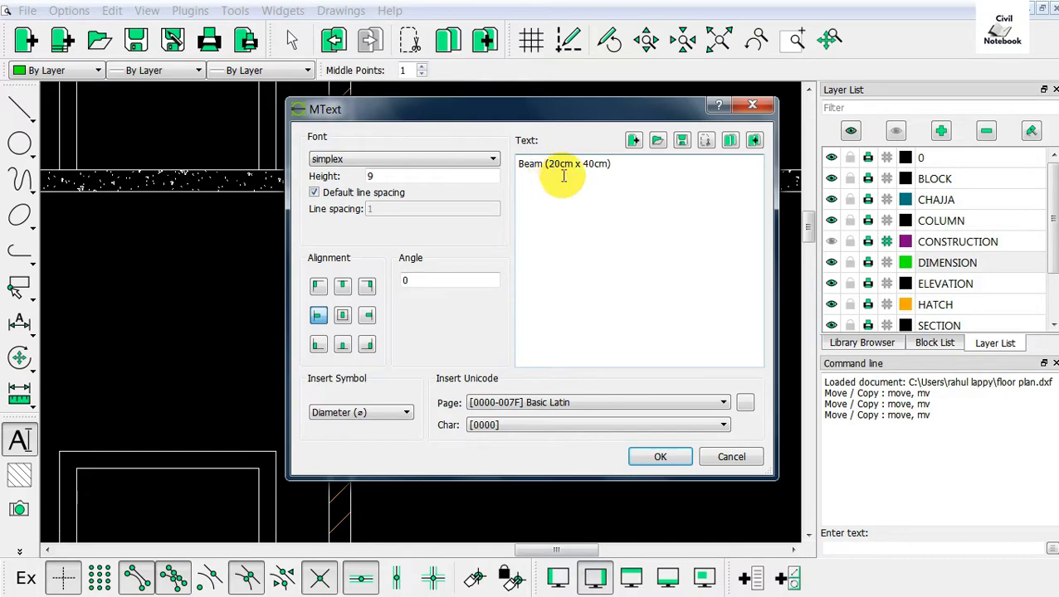
left_click(659, 457)
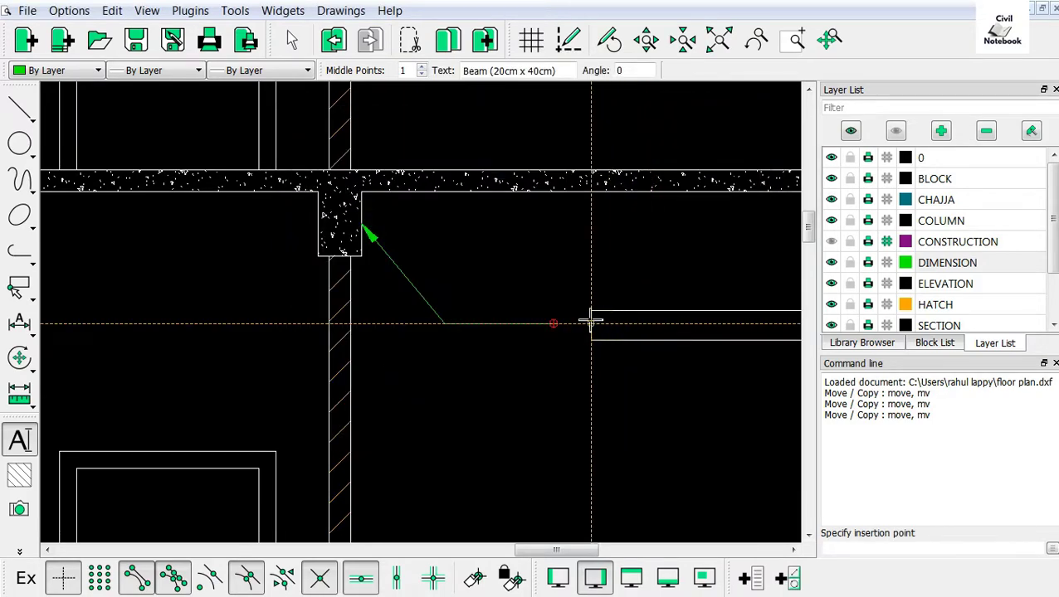
scroll(492, 314, "down", 1)
scroll(536, 312, "down", 1)
scroll(512, 311, "up", 2)
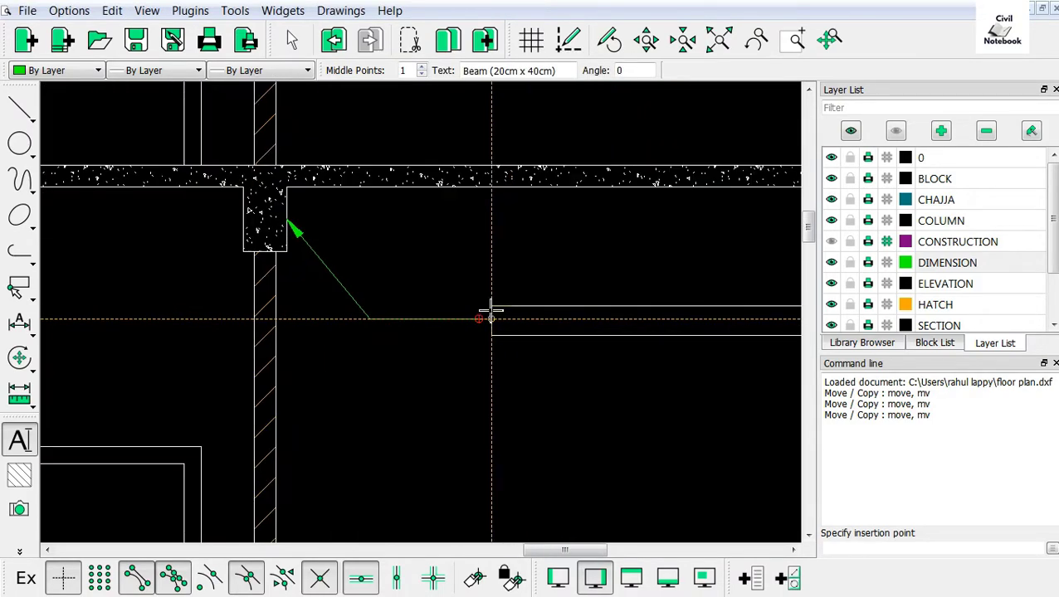
left_click(488, 318)
Dimension the chajja's 45 projection from the wall face to its tip
scroll(430, 365, "down", 3)
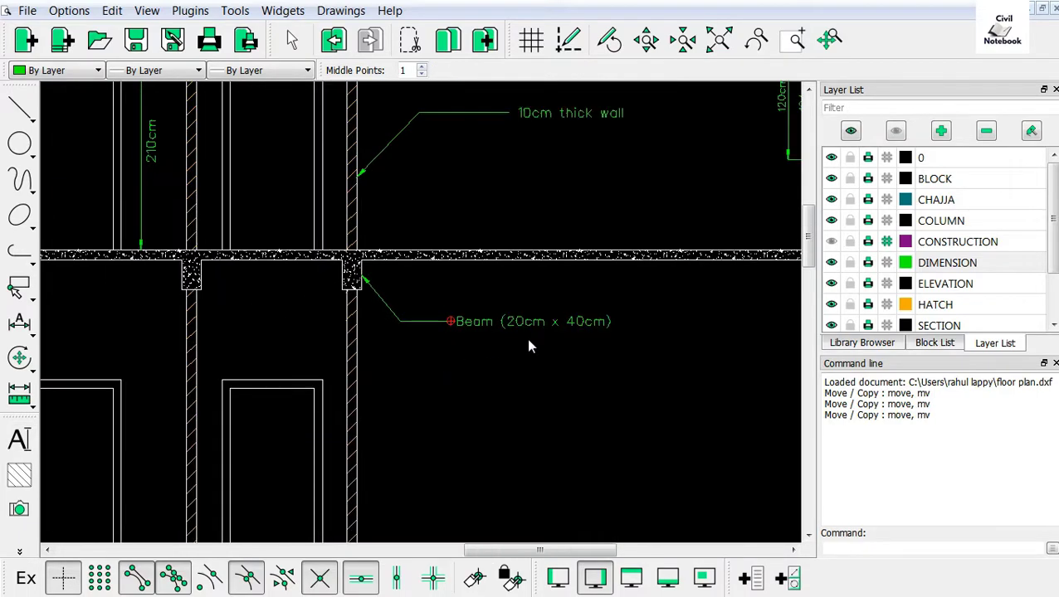
scroll(375, 311, "up", 3)
scroll(371, 298, "down", 4)
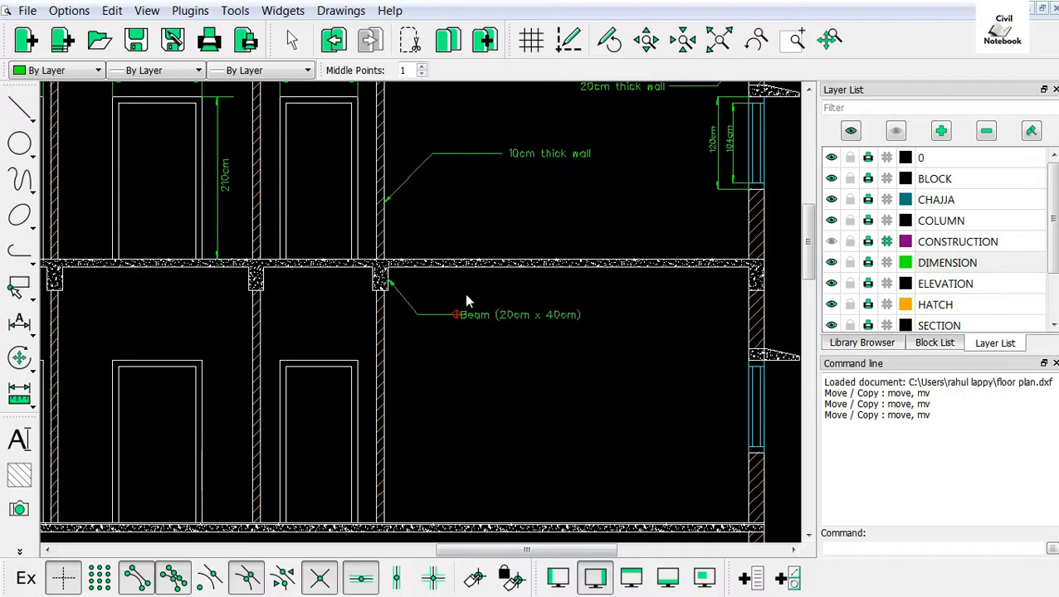
scroll(668, 355, "right", 3, "shift")
scroll(607, 344, "down", 1)
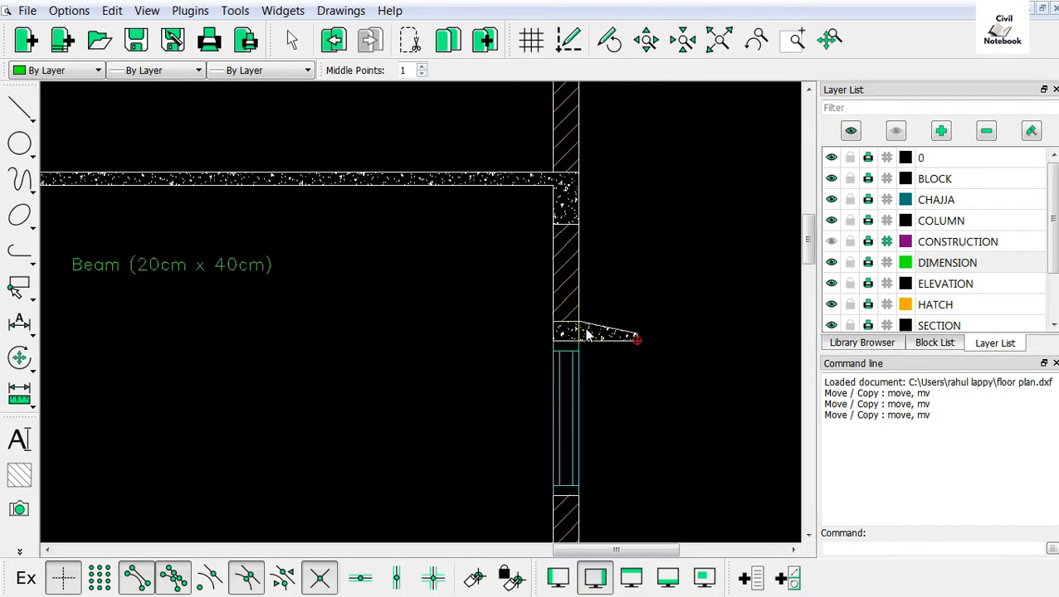
scroll(586, 334, "up", 3)
scroll(600, 333, "up", 1)
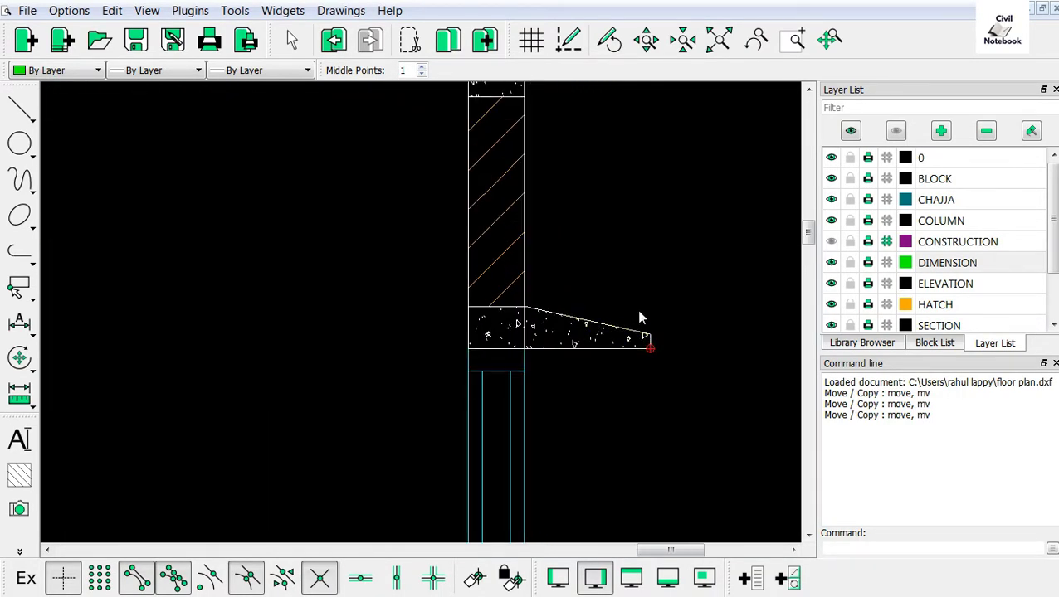
right_click(652, 265)
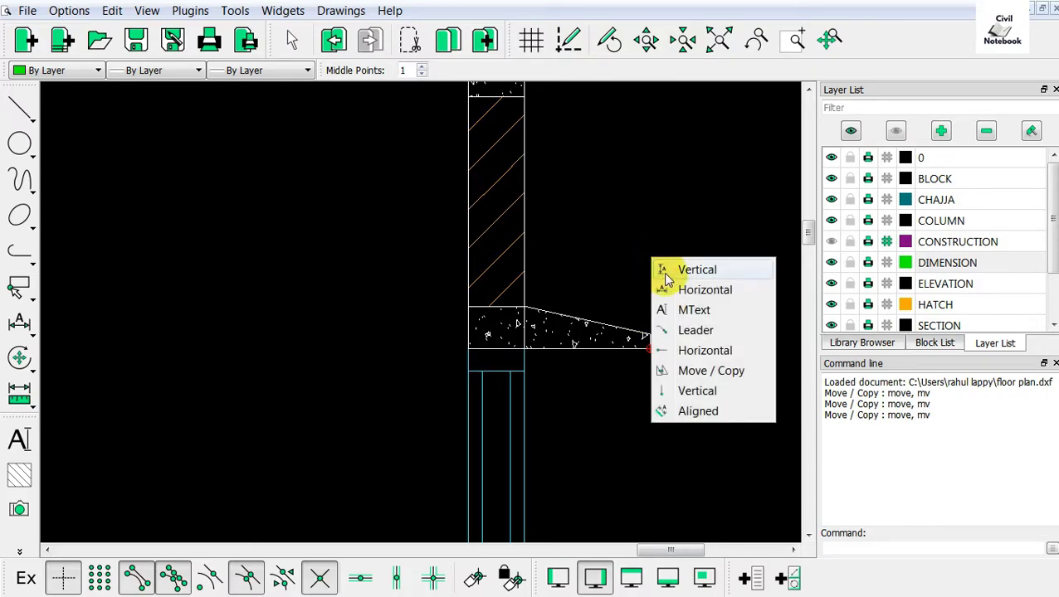
left_click(666, 278)
scroll(579, 355, "up", 3)
scroll(579, 354, "up", 1)
left_click(453, 352)
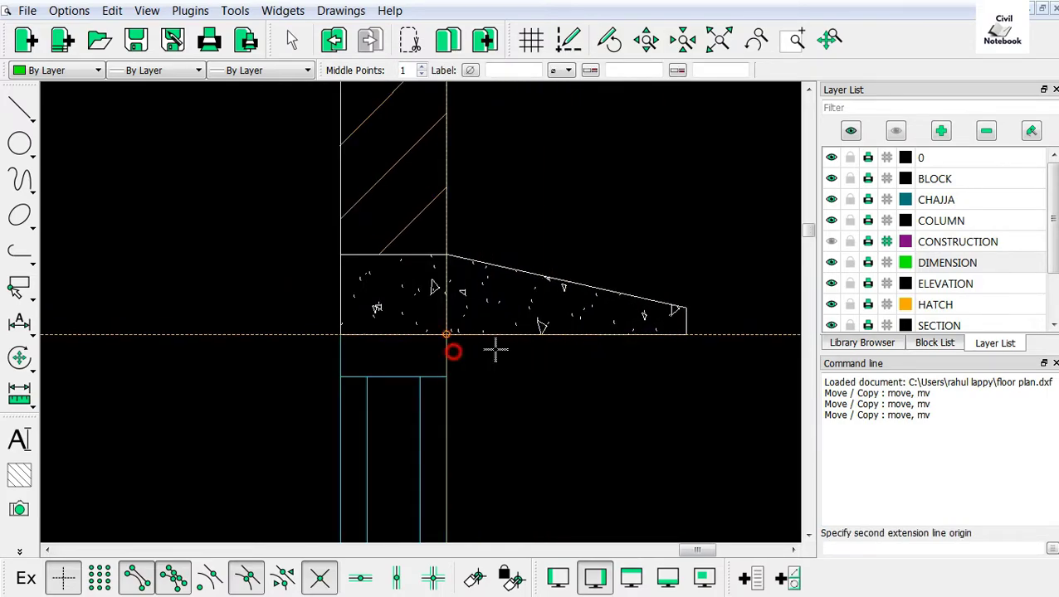
left_click(680, 348)
scroll(680, 348, "down", 2)
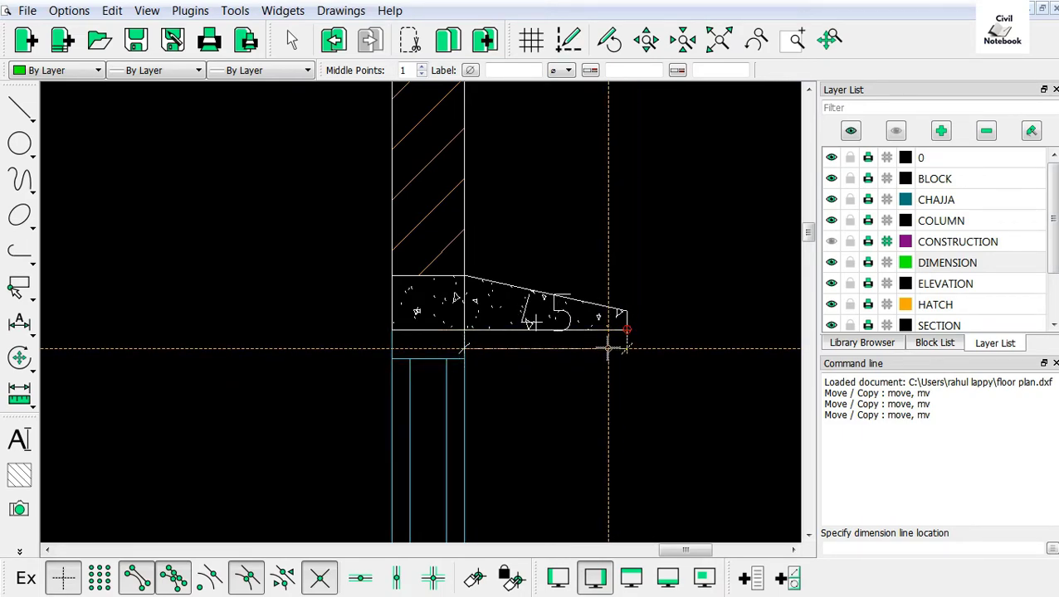
left_click(609, 348)
right_click(610, 355)
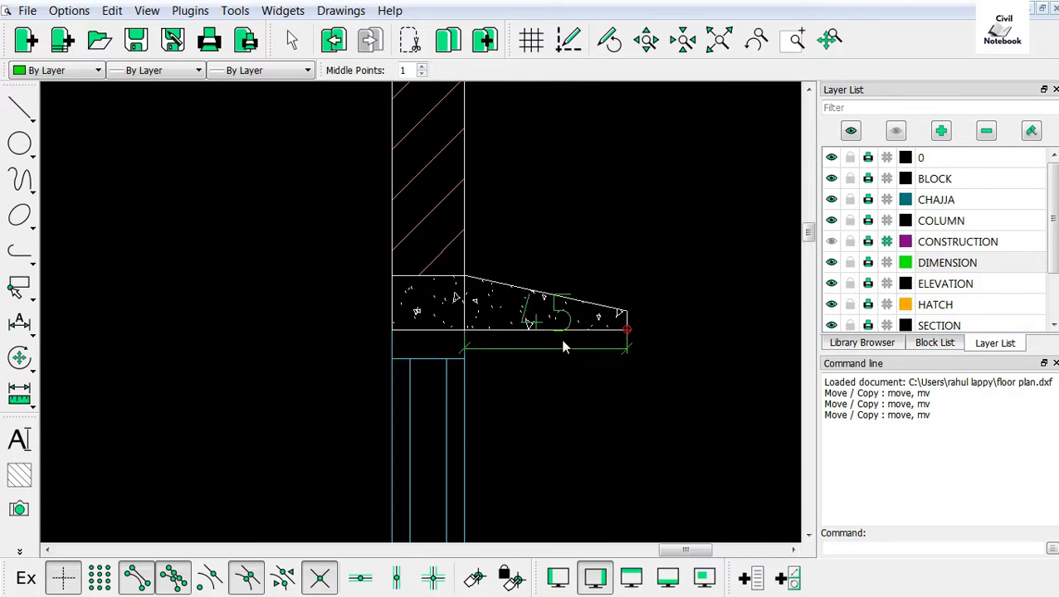
scroll(563, 347, "up", 2)
Move the 45 dimension text below the dimension line
left_click(539, 294)
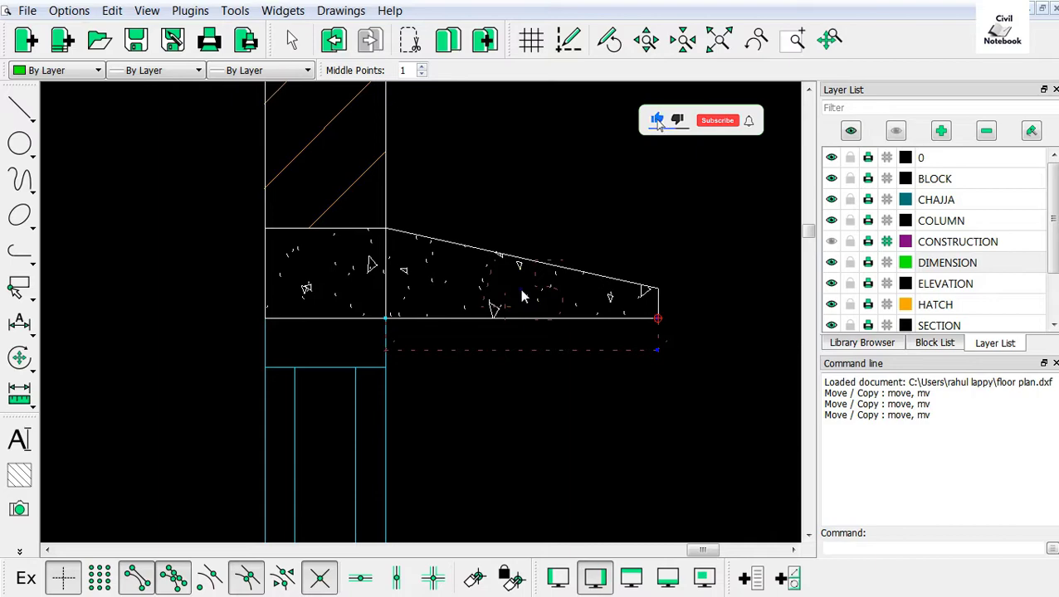
left_click(522, 291)
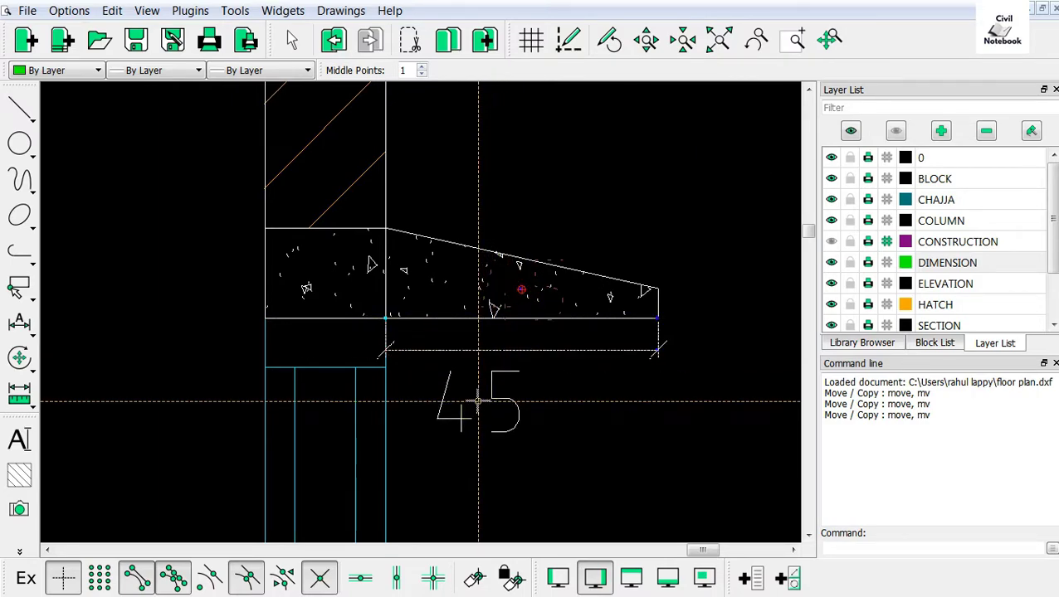
left_click(477, 401)
scroll(624, 358, "down", 1)
scroll(626, 357, "down", 2)
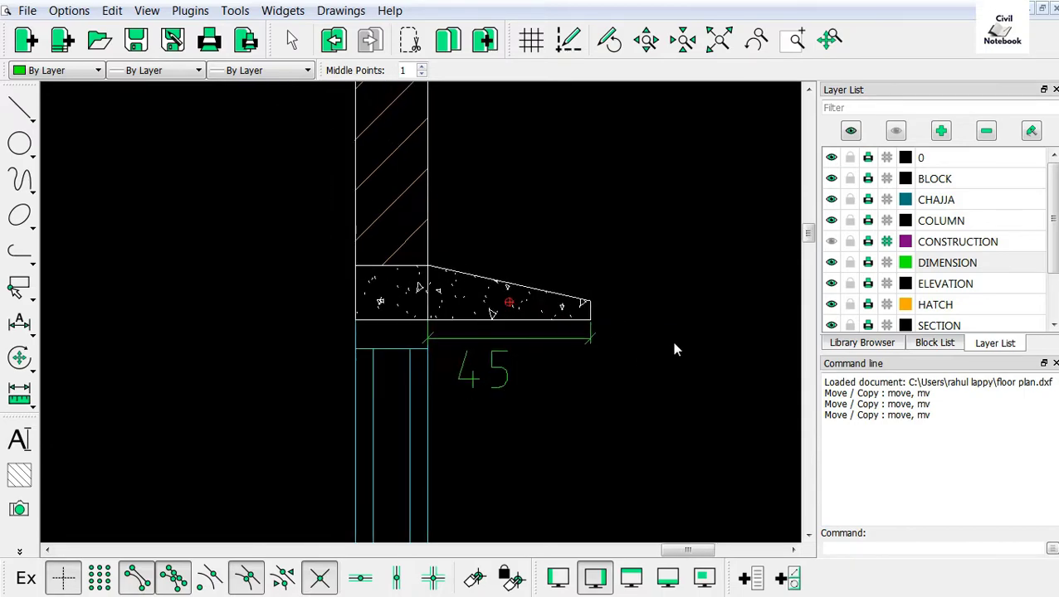
scroll(515, 365, "down", 2)
Add a 'cm' text right after the 45 so the chajja dimension reads 45cm
left_click(18, 441)
type("c")
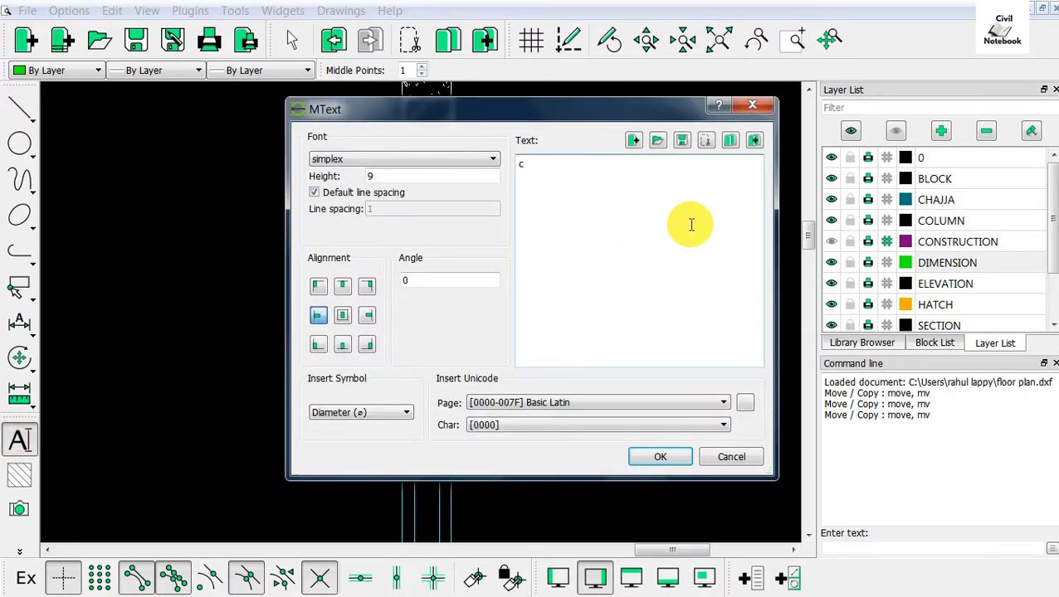
type("m")
left_click(664, 456)
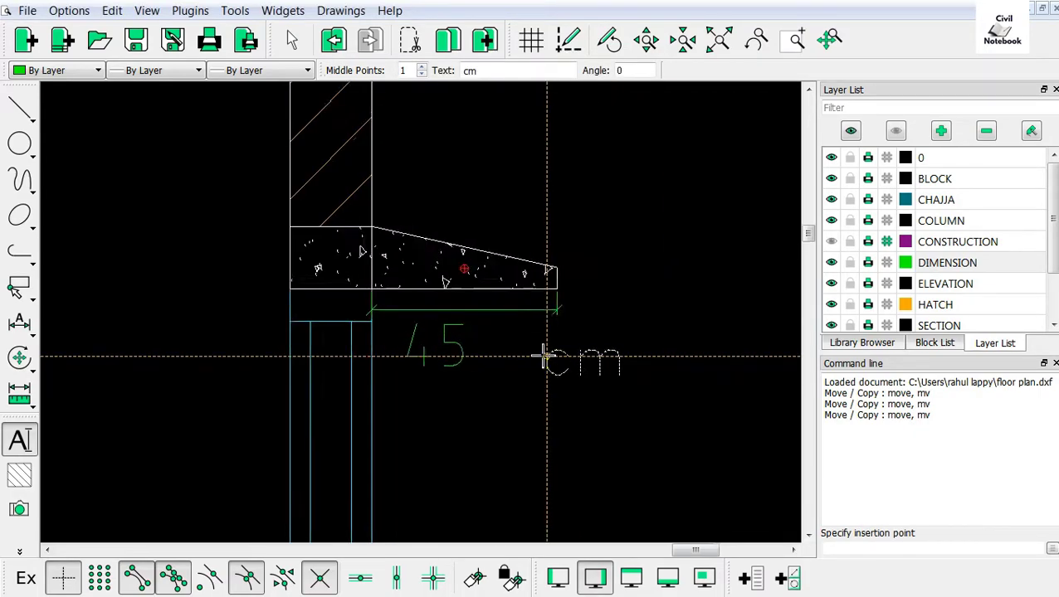
scroll(560, 364, "up", 2)
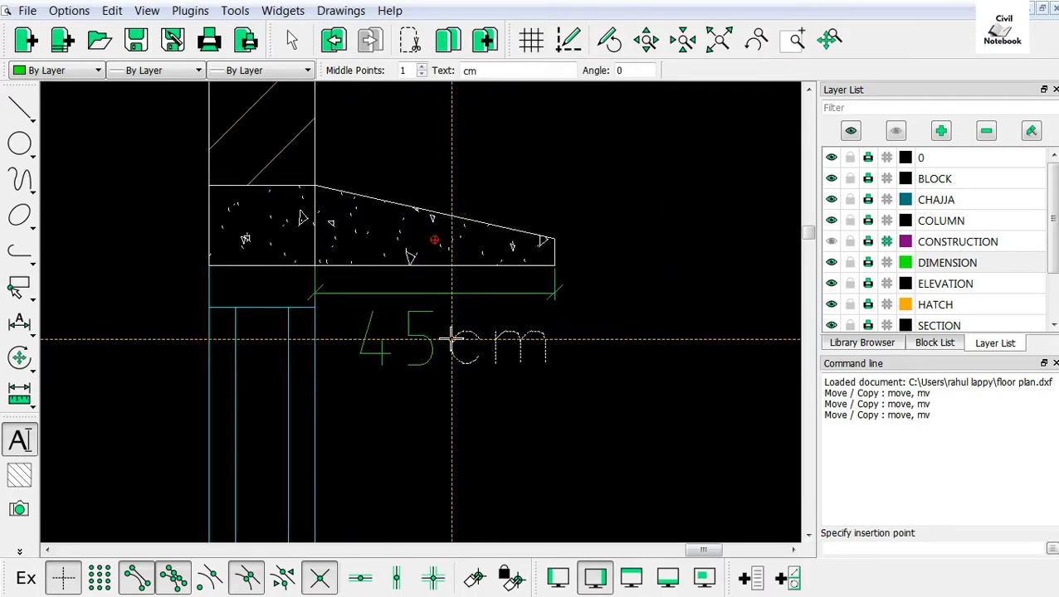
left_click(451, 339)
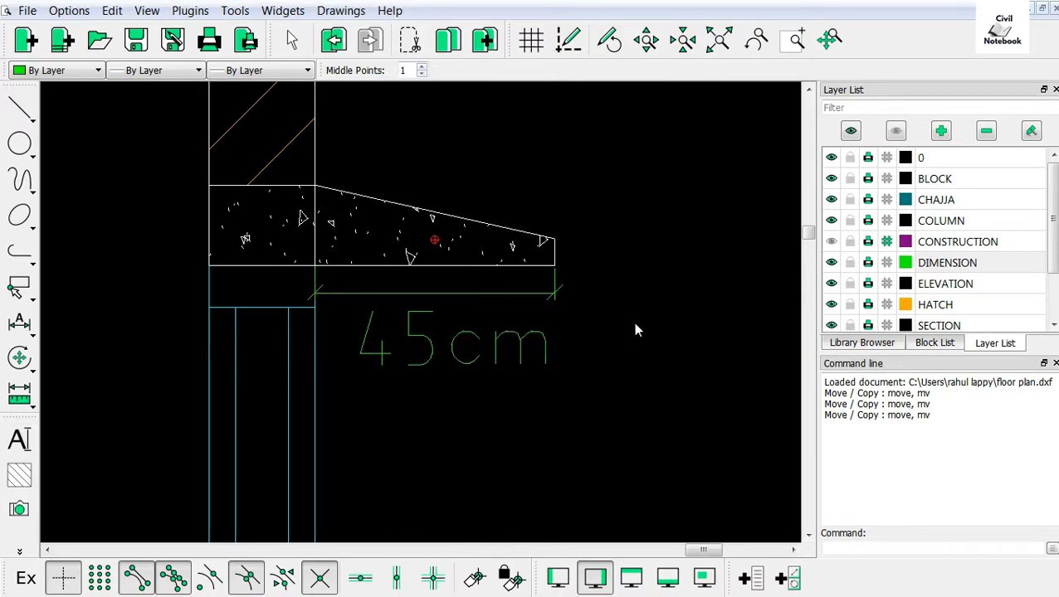
scroll(635, 330, "down", 2)
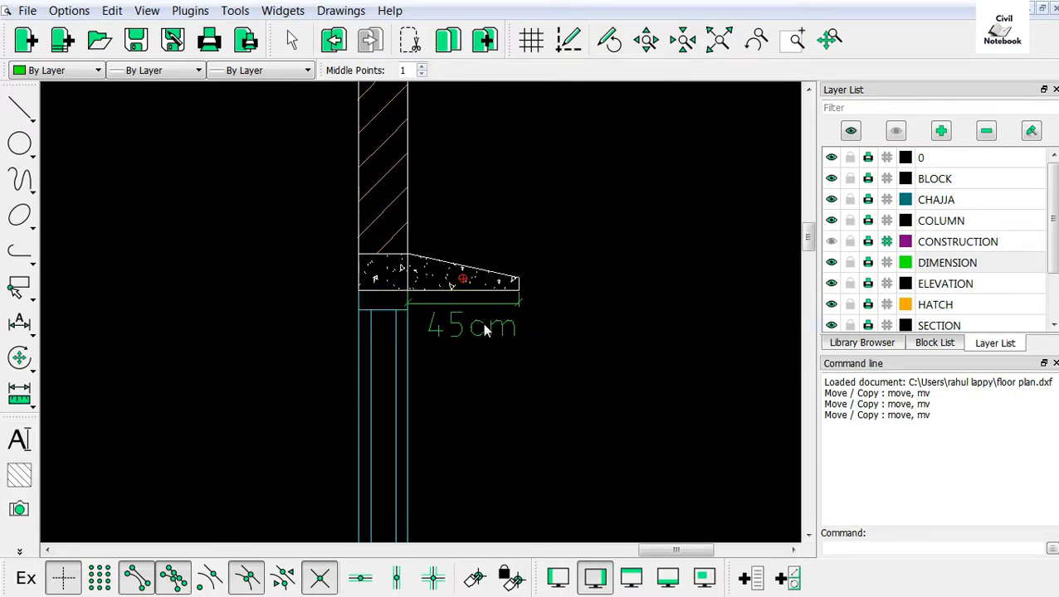
scroll(482, 323, "down", 2)
scroll(558, 332, "down", 1)
scroll(398, 273, "up", 3)
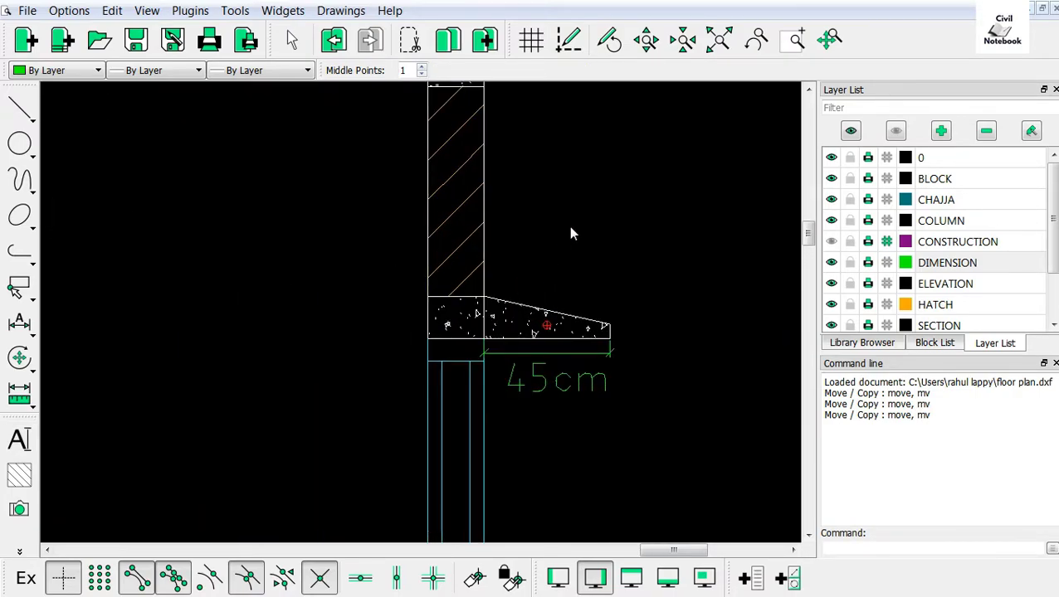
scroll(621, 336, "up", 3)
right_click(618, 209)
Dimension the chajja tip's two corners vertically and move the 5 label to its right
left_click(632, 220)
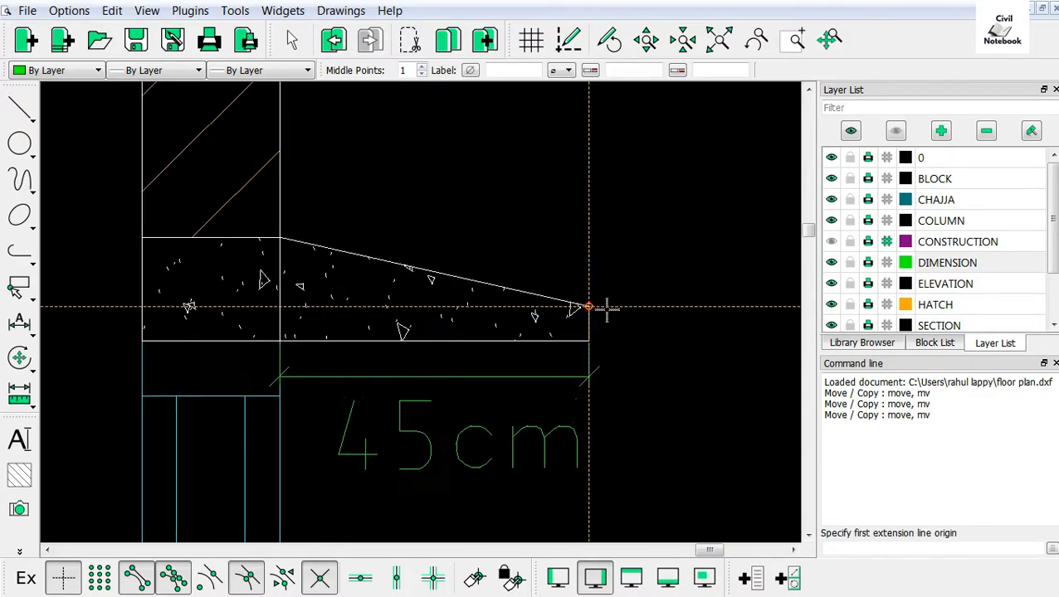
scroll(605, 307, "up", 3)
left_click(543, 363)
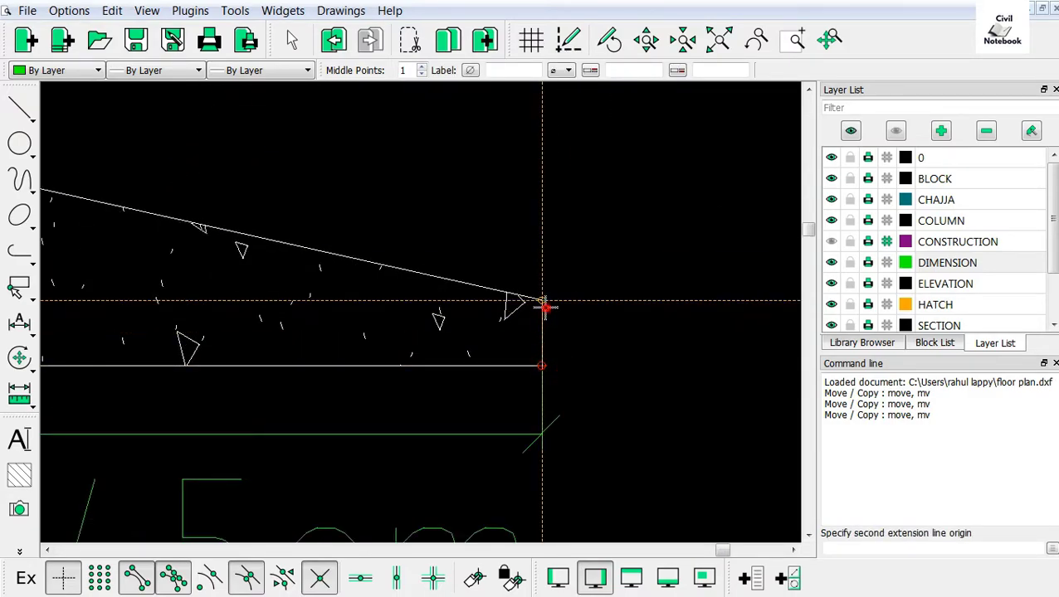
left_click(542, 302)
scroll(541, 299, "down", 2)
scroll(556, 294, "down", 1)
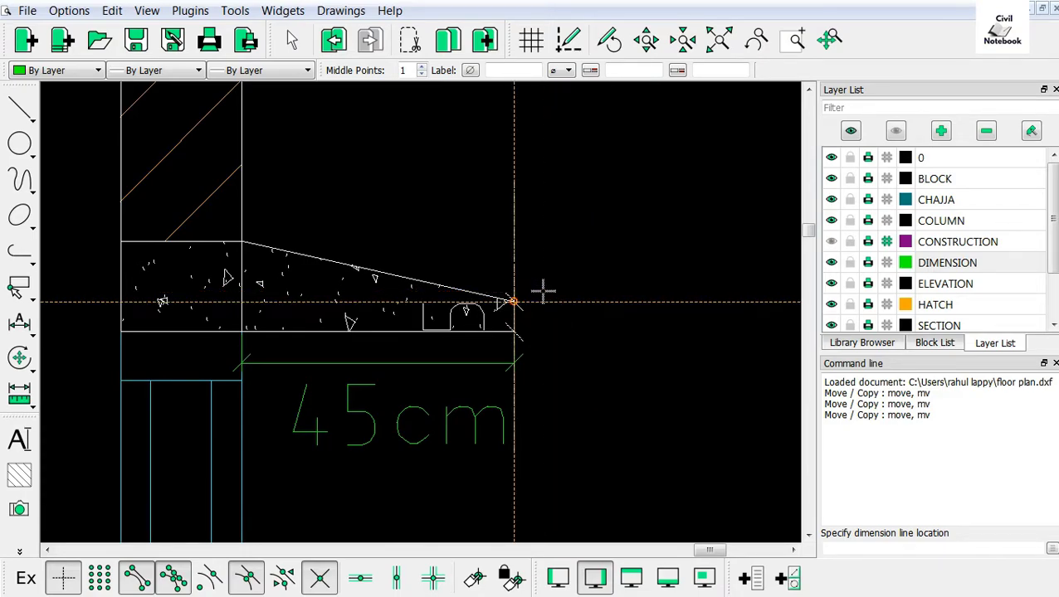
left_click(549, 290)
scroll(614, 291, "down", 2)
scroll(502, 302, "up", 1)
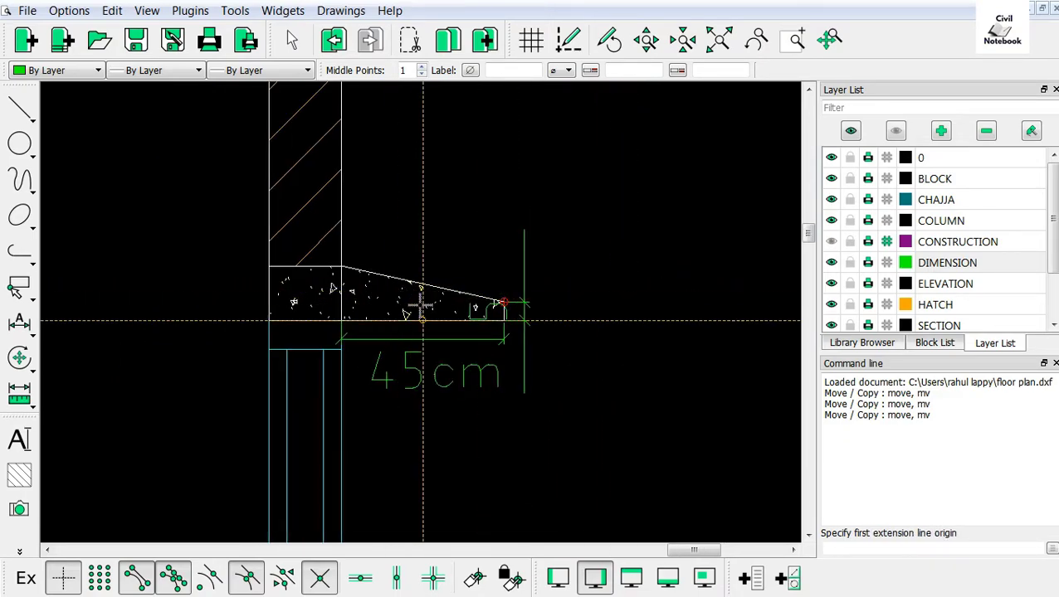
scroll(502, 302, "up", 4)
right_click(504, 300)
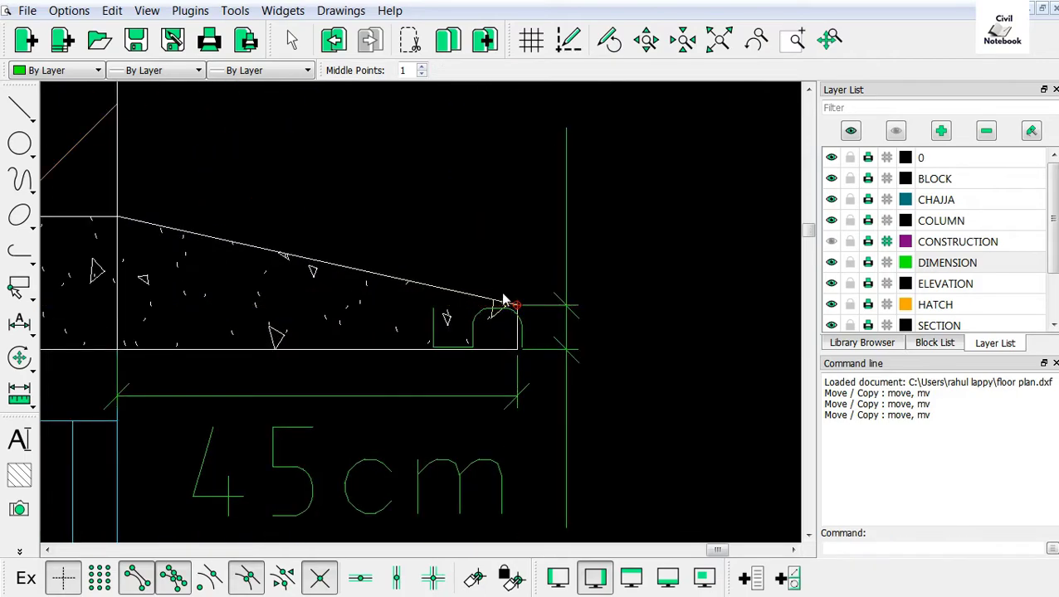
left_click(474, 334)
left_click(477, 327)
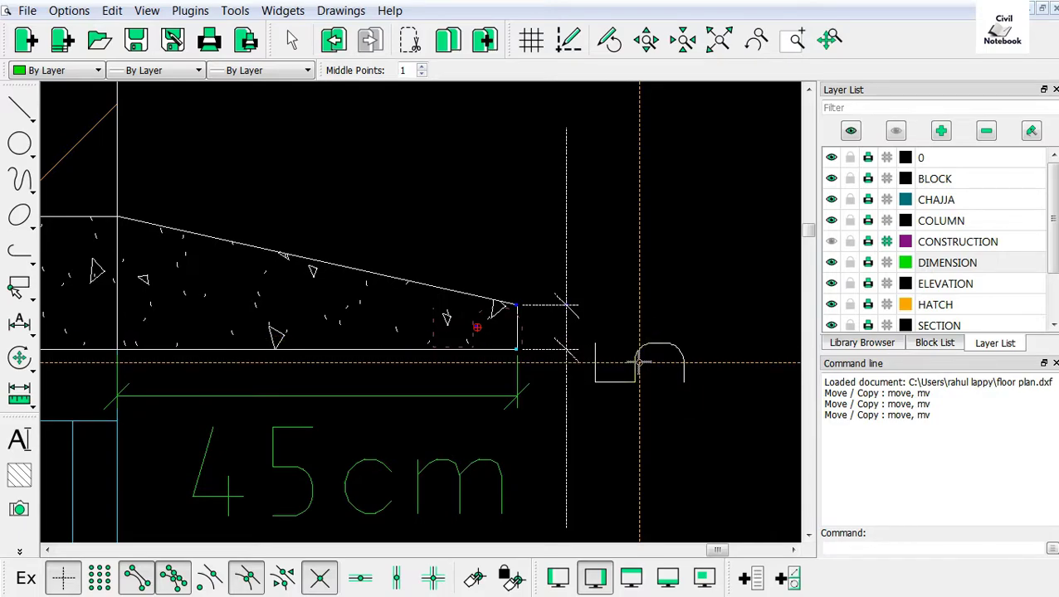
left_click(643, 362)
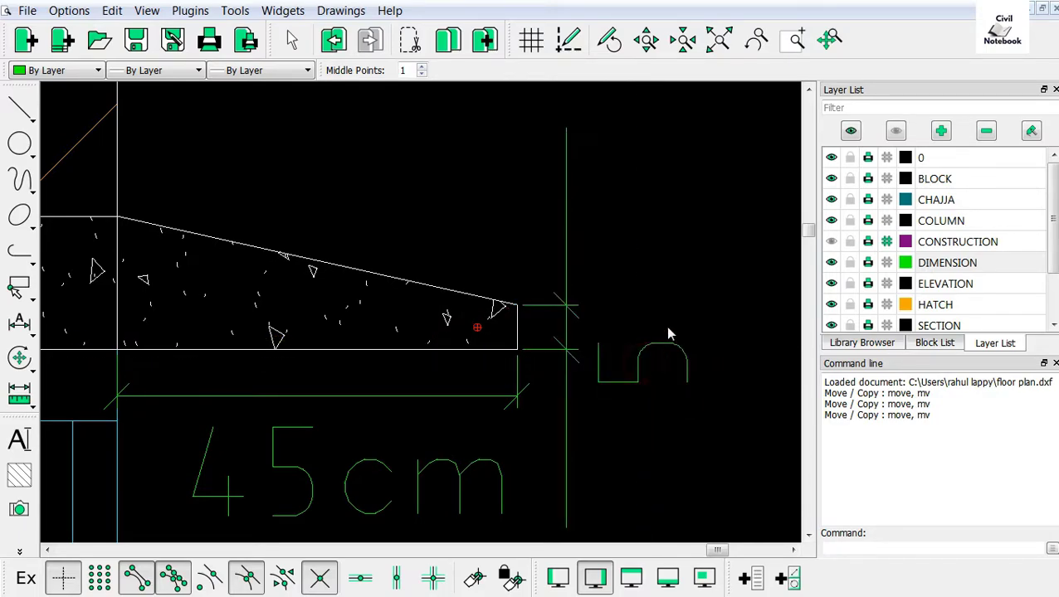
Place 'cm' MText rotated to angle 90 right after the 5 so it reads 5cm
scroll(688, 303, "down", 3)
left_click(37, 436)
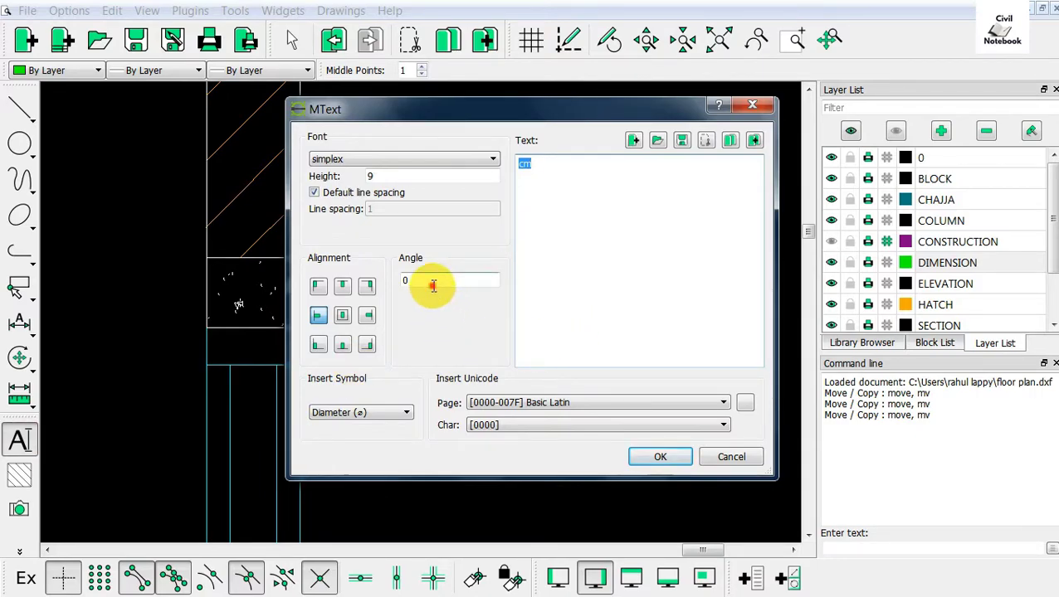
double_click(432, 285)
type("90")
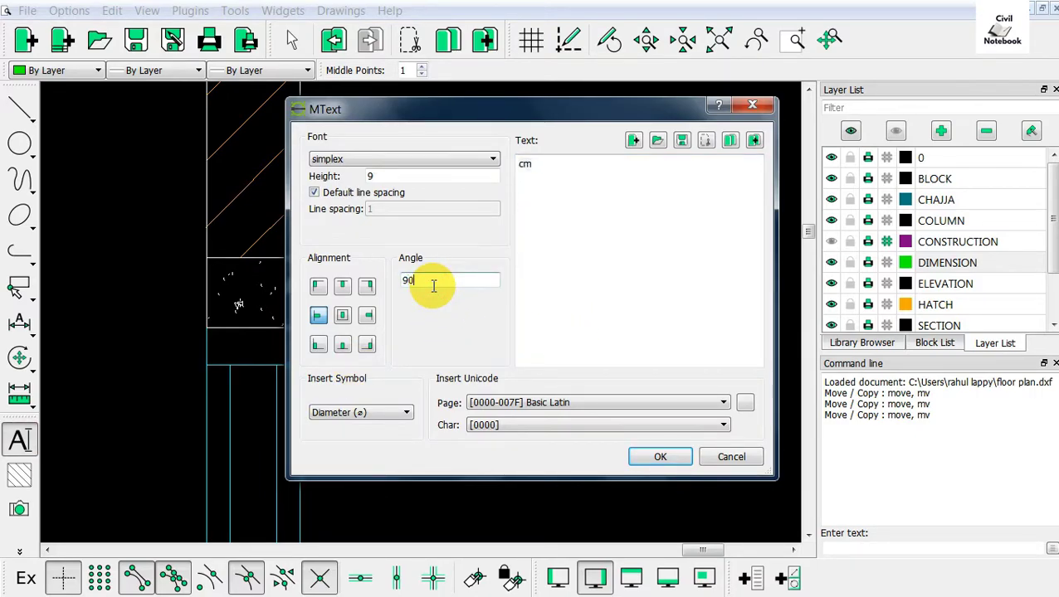
left_click(660, 456)
scroll(619, 338, "up", 3)
scroll(548, 301, "up", 2)
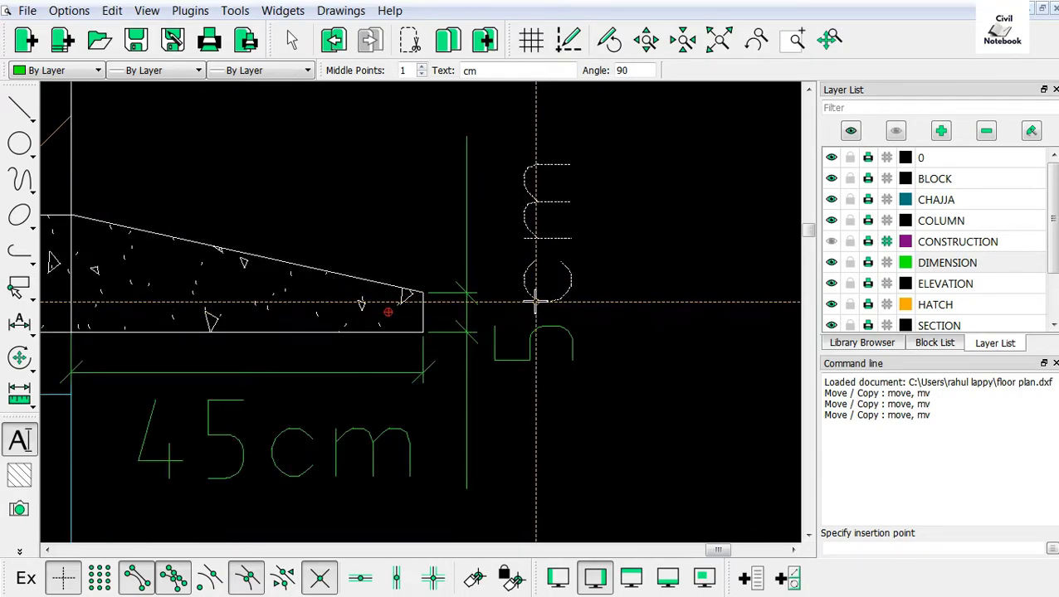
left_click(534, 303)
scroll(706, 281, "down", 3)
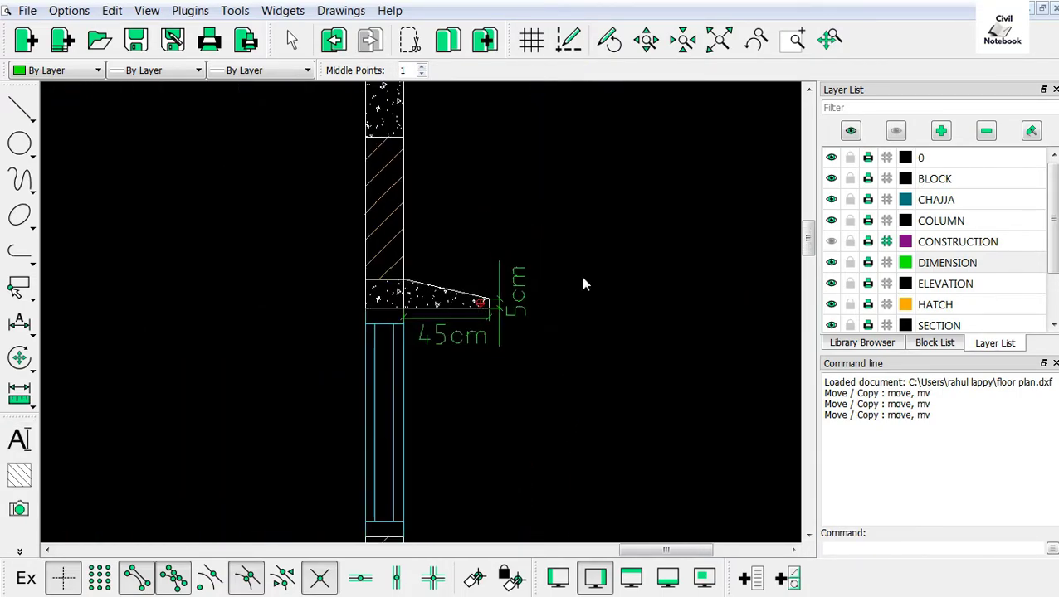
scroll(581, 277, "up", 1)
scroll(331, 271, "up", 1)
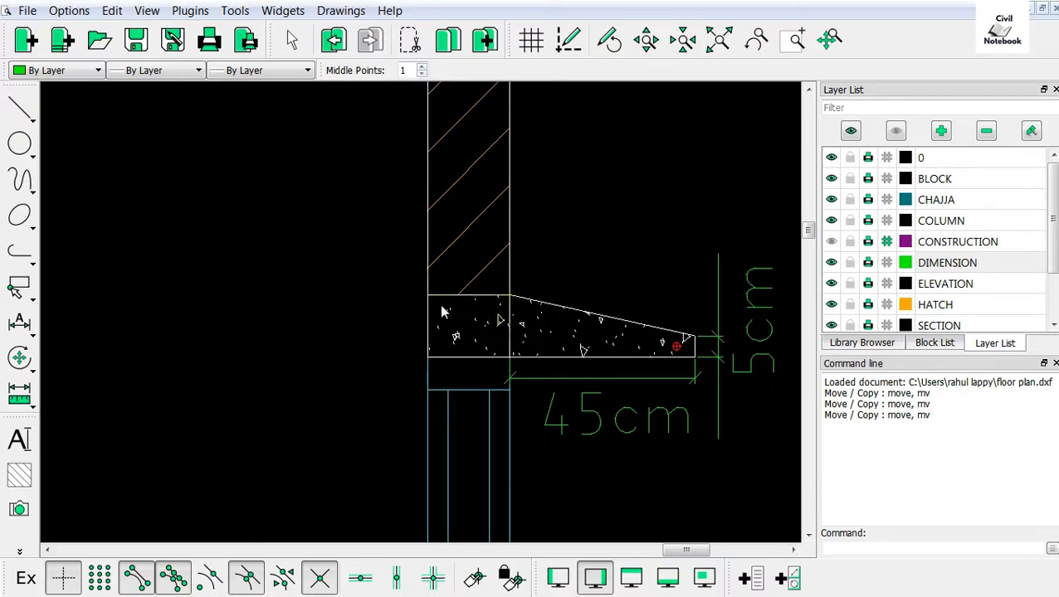
Add a vertical 15 dimension between the chajja's bottom and top corners, left of the wall
right_click(359, 228)
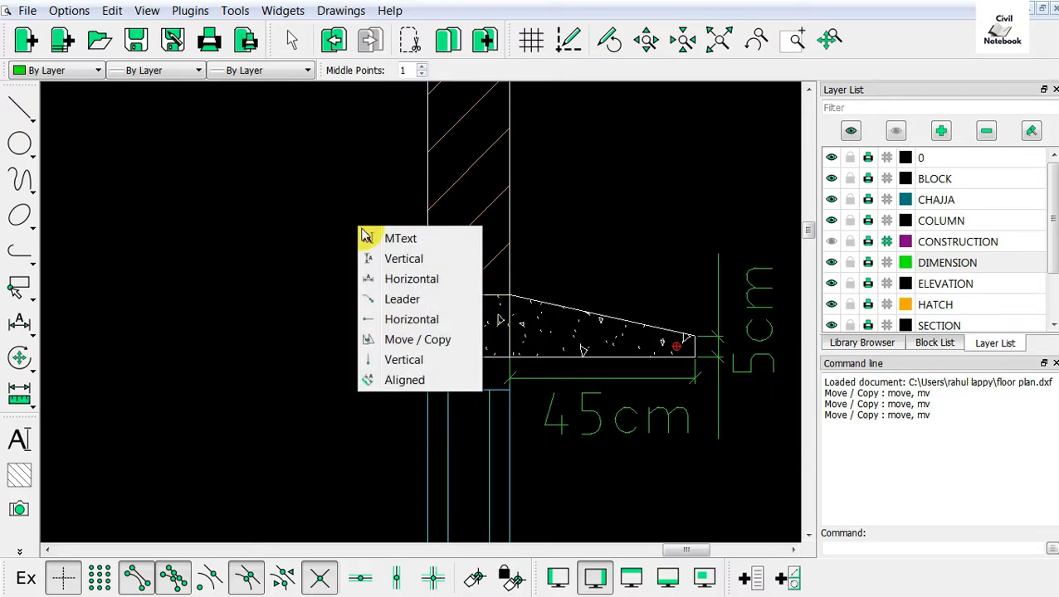
left_click(372, 261)
scroll(426, 383, "up", 2)
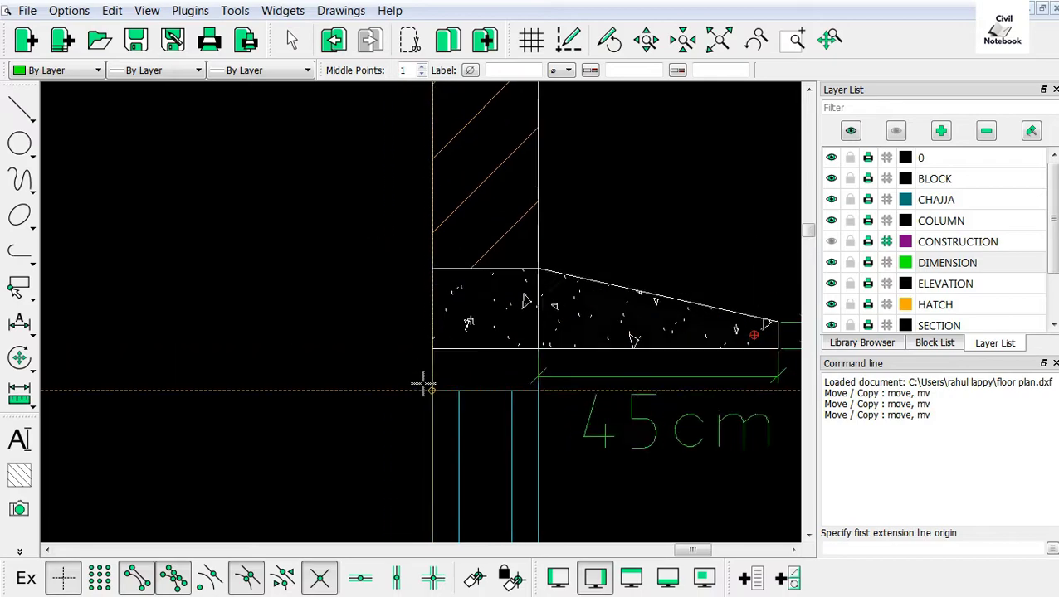
scroll(434, 333, "up", 2)
left_click(437, 324)
left_click(431, 219)
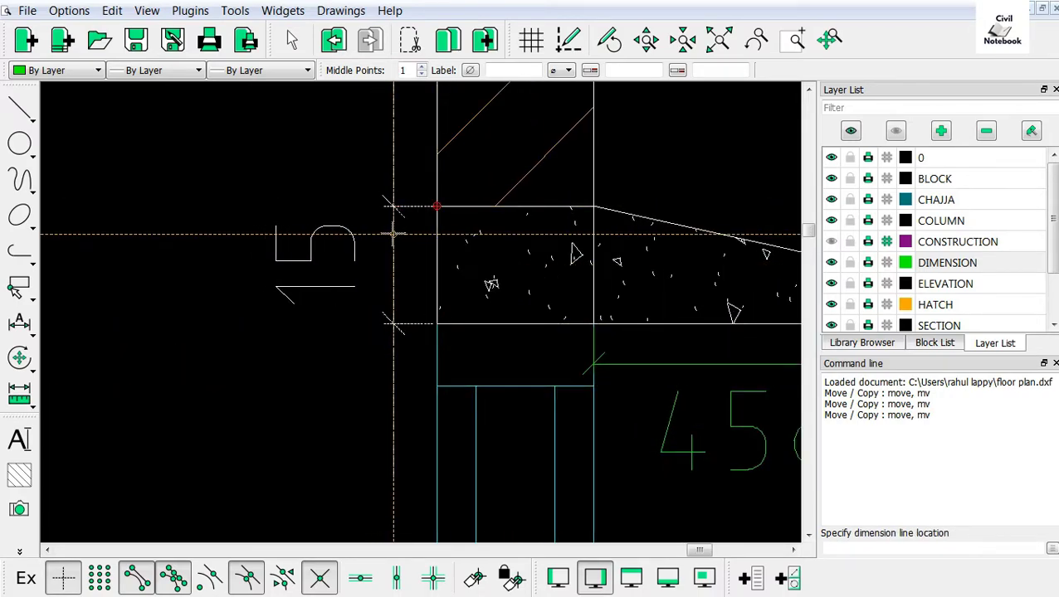
left_click(394, 235)
right_click(413, 277)
scroll(420, 294, "down", 3)
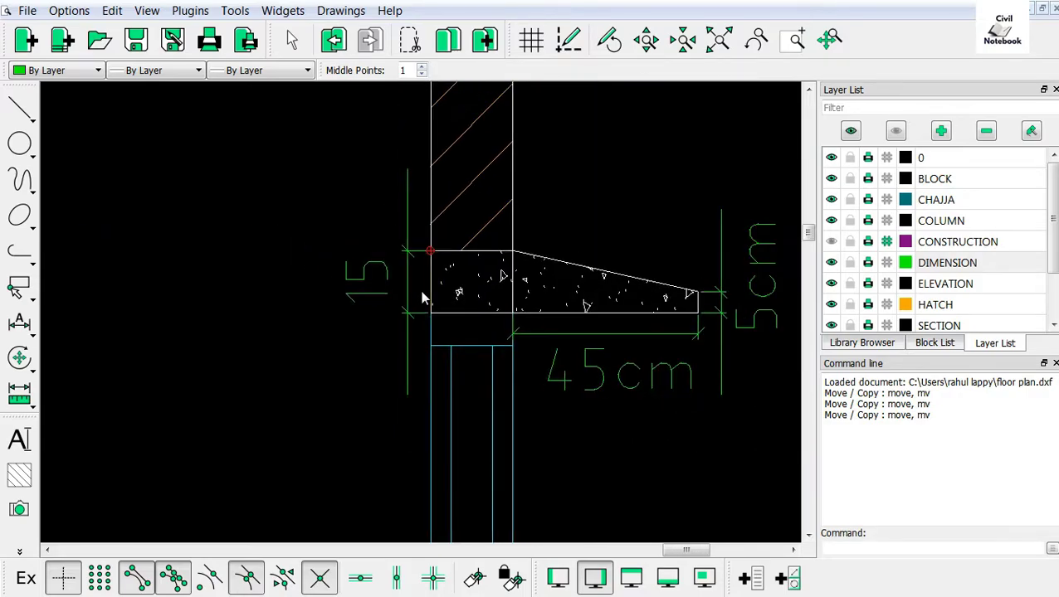
Place vertical 'cm' MText after the 15 so it reads 15cm
left_click(20, 439)
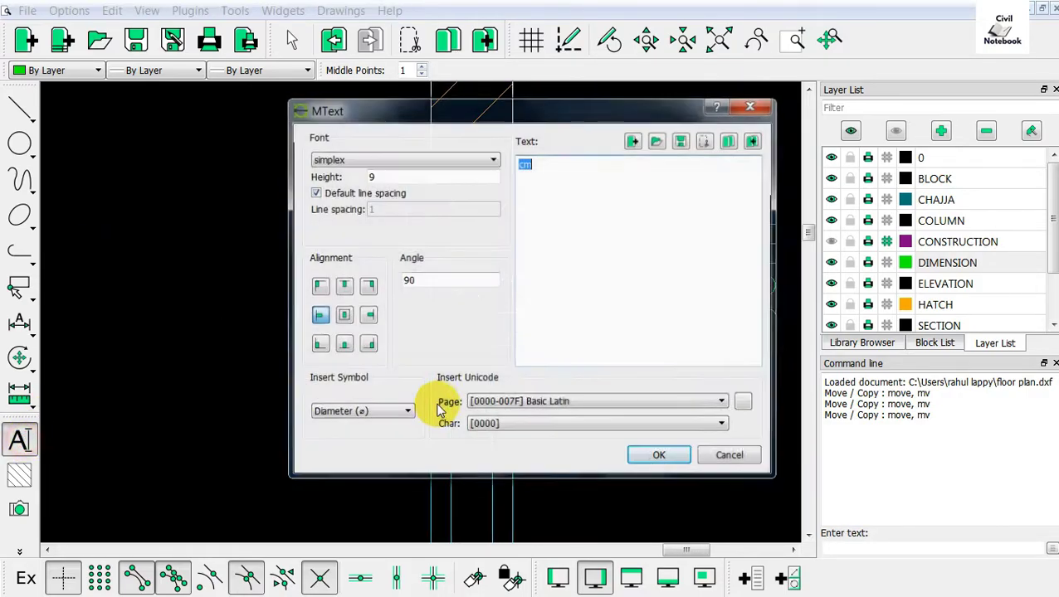
left_click(660, 459)
scroll(406, 278, "up", 2)
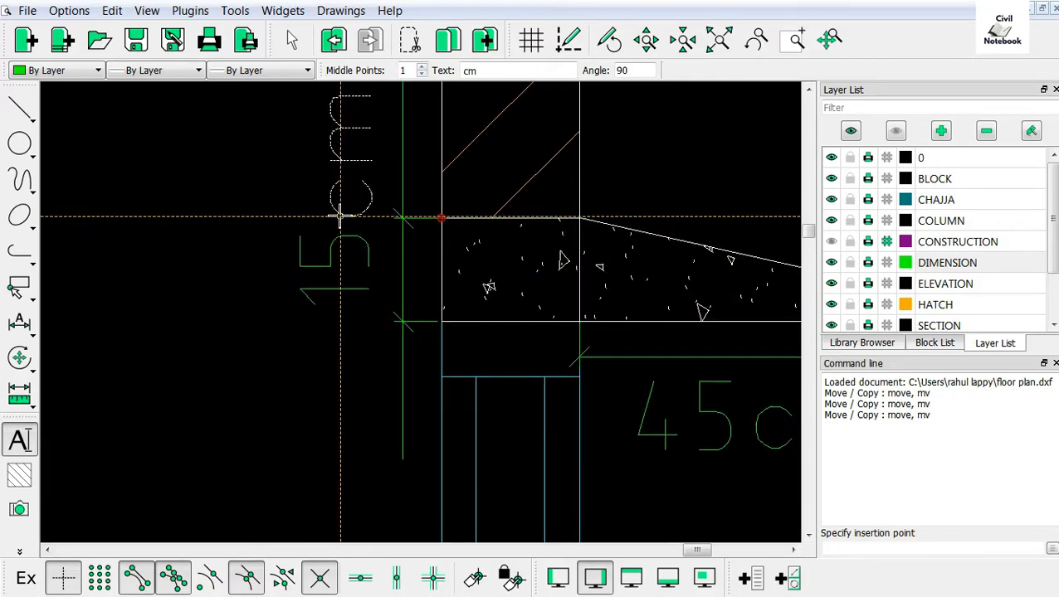
left_click(337, 215)
scroll(508, 343, "down", 2)
scroll(556, 370, "down", 2)
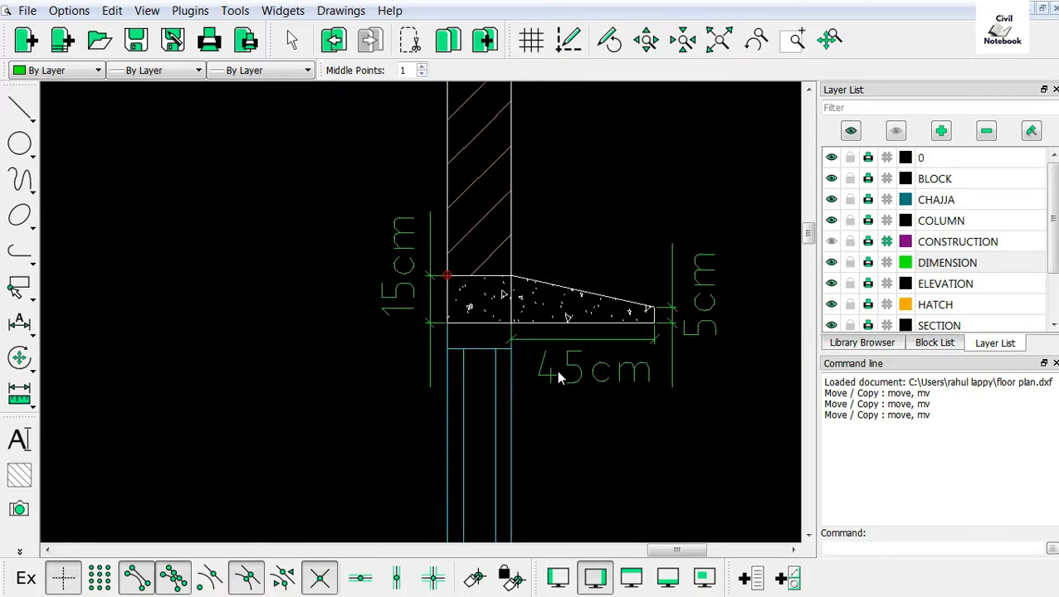
scroll(419, 277, "down", 2)
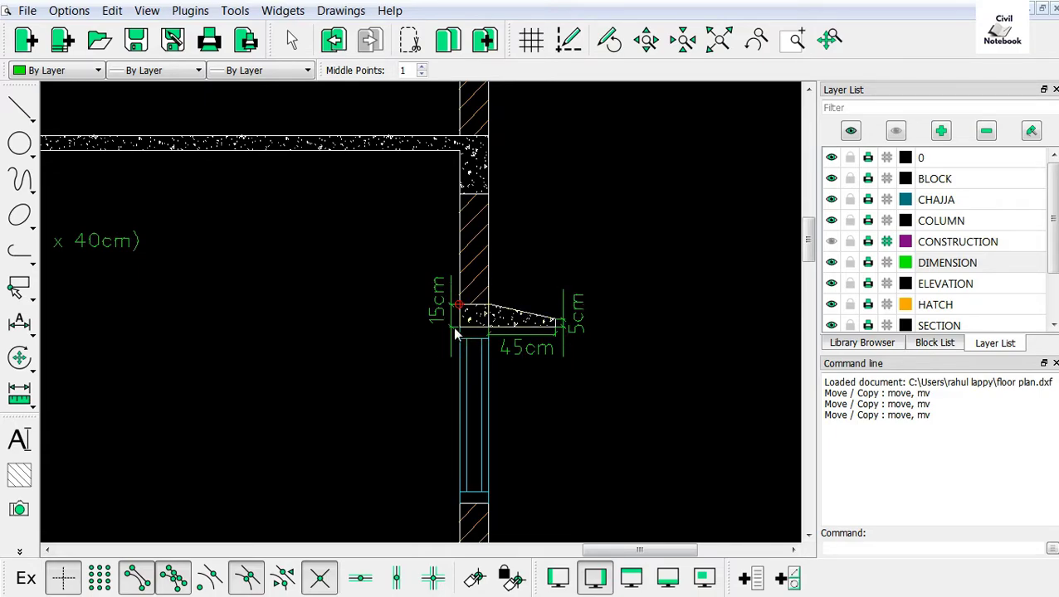
Start a vertical dimension between the upper and lower slabs, then cancel it at 330
scroll(660, 303, "down", 5)
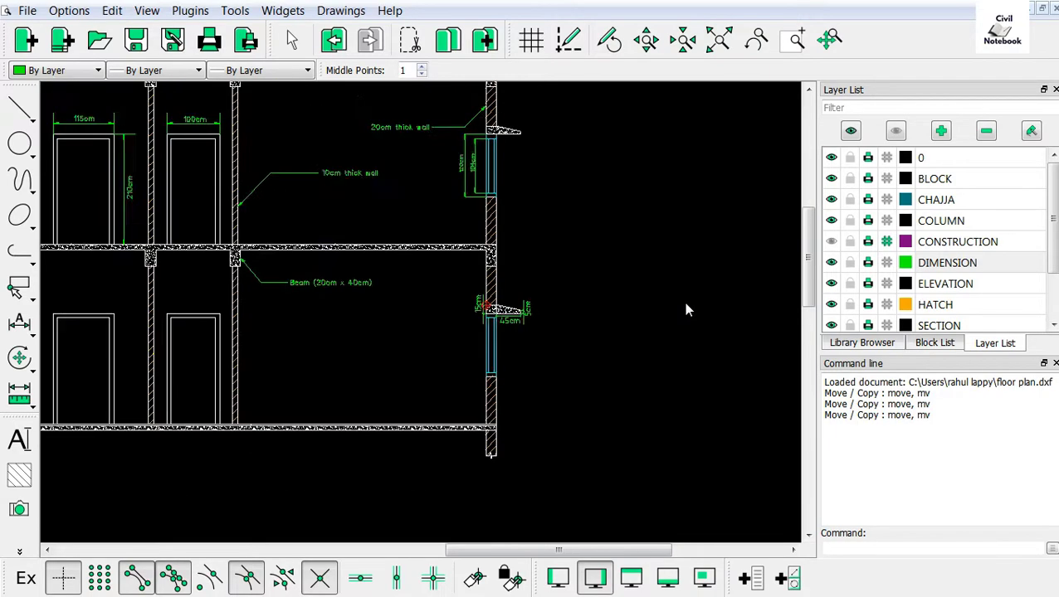
scroll(365, 281, "down", 2)
scroll(365, 281, "up", 3)
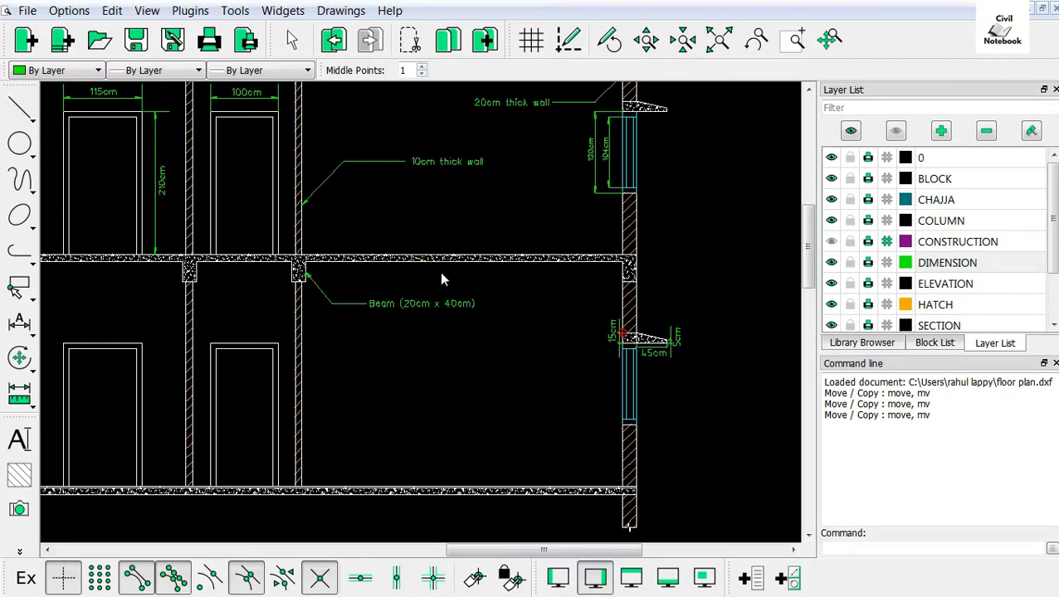
scroll(526, 249, "up", 1)
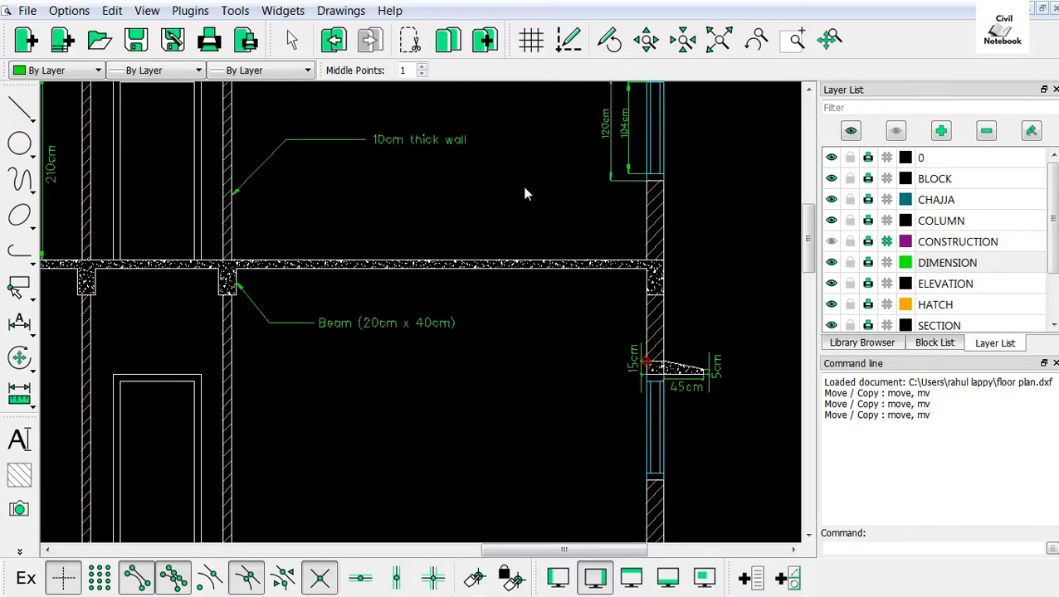
right_click(524, 194)
left_click(534, 219)
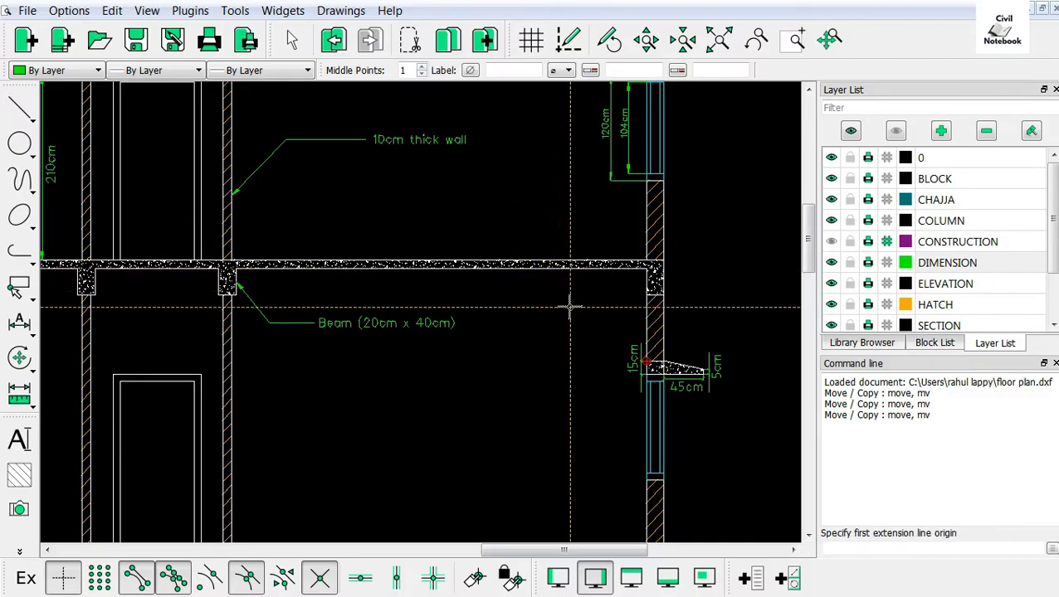
scroll(557, 280, "up", 2)
scroll(557, 281, "up", 1)
left_click(559, 263)
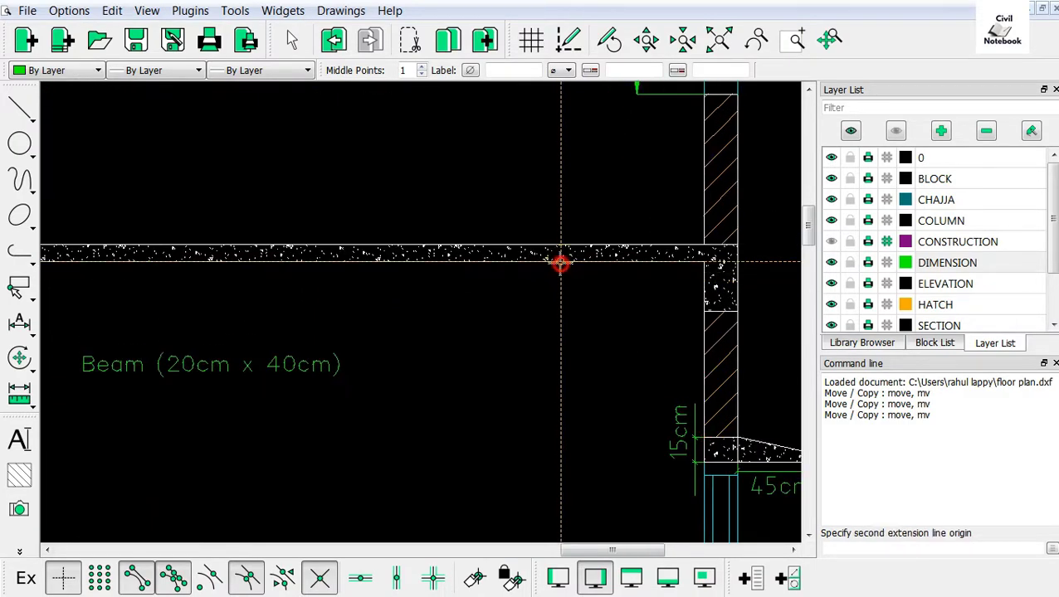
scroll(559, 263, "down", 3)
scroll(549, 425, "up", 3)
scroll(531, 398, "down", 2)
scroll(507, 432, "up", 3)
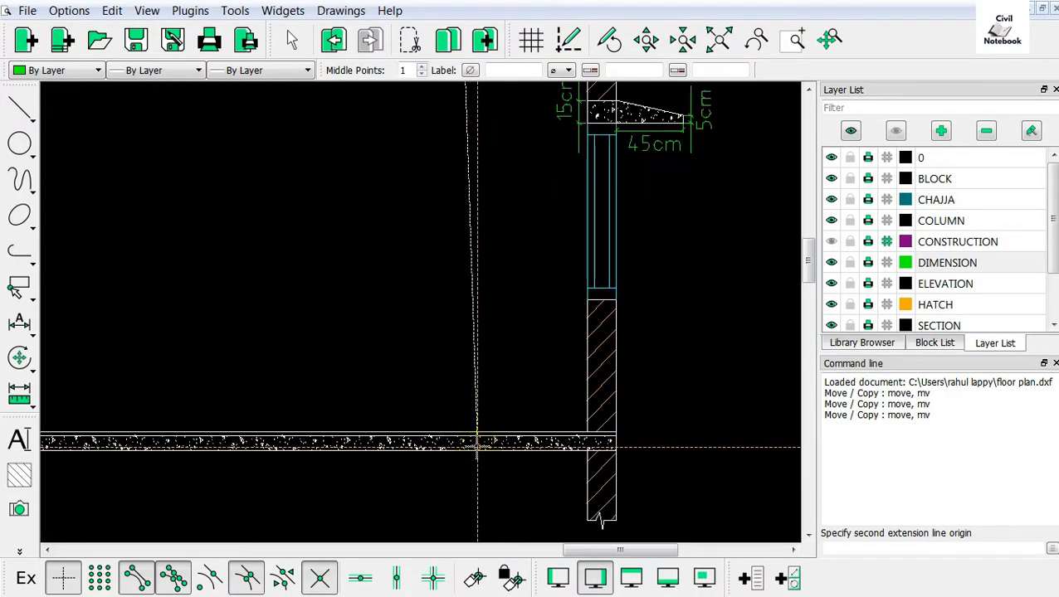
scroll(473, 415, "up", 2)
left_click(480, 390)
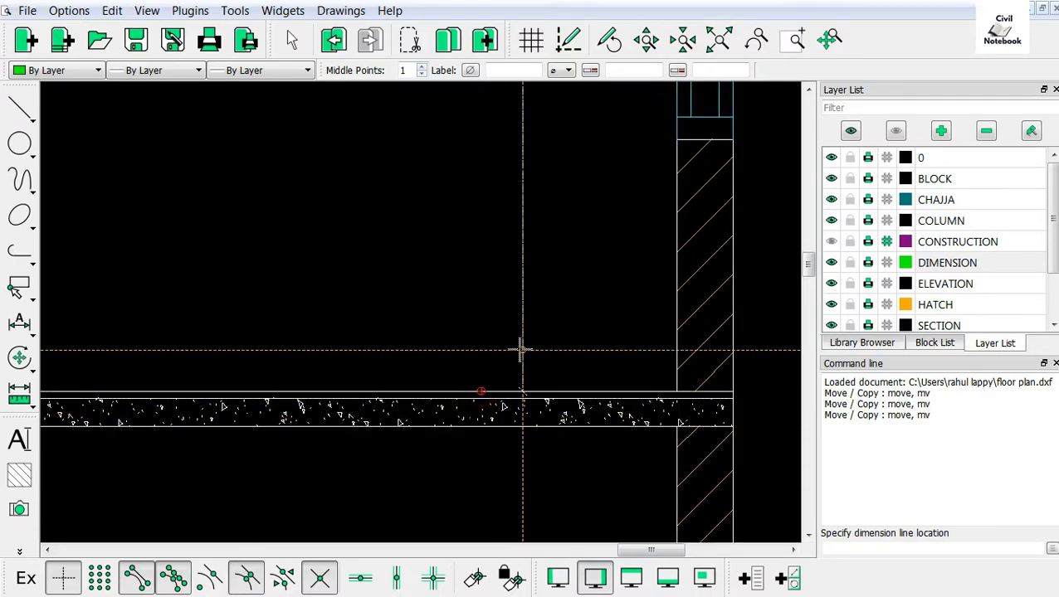
scroll(506, 323, "down", 3)
scroll(495, 330, "down", 3)
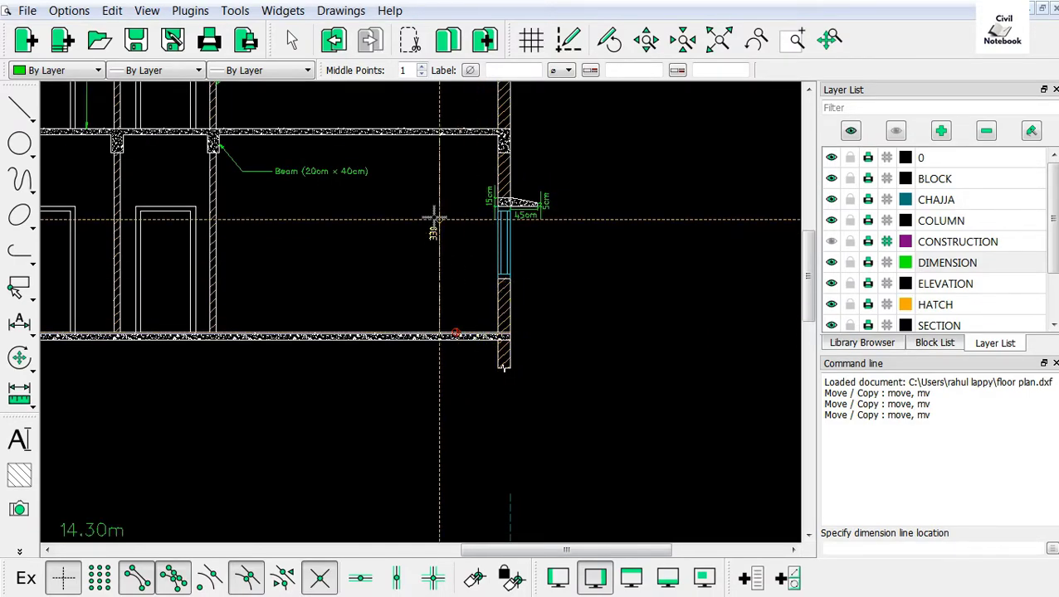
scroll(476, 248, "up", 2)
scroll(498, 266, "up", 1)
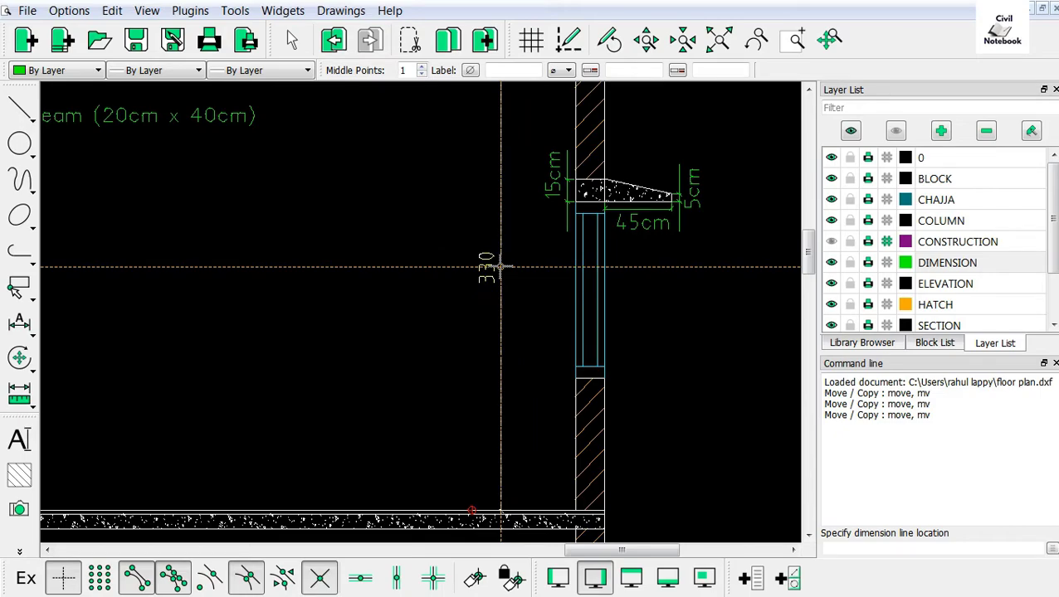
right_click(501, 265)
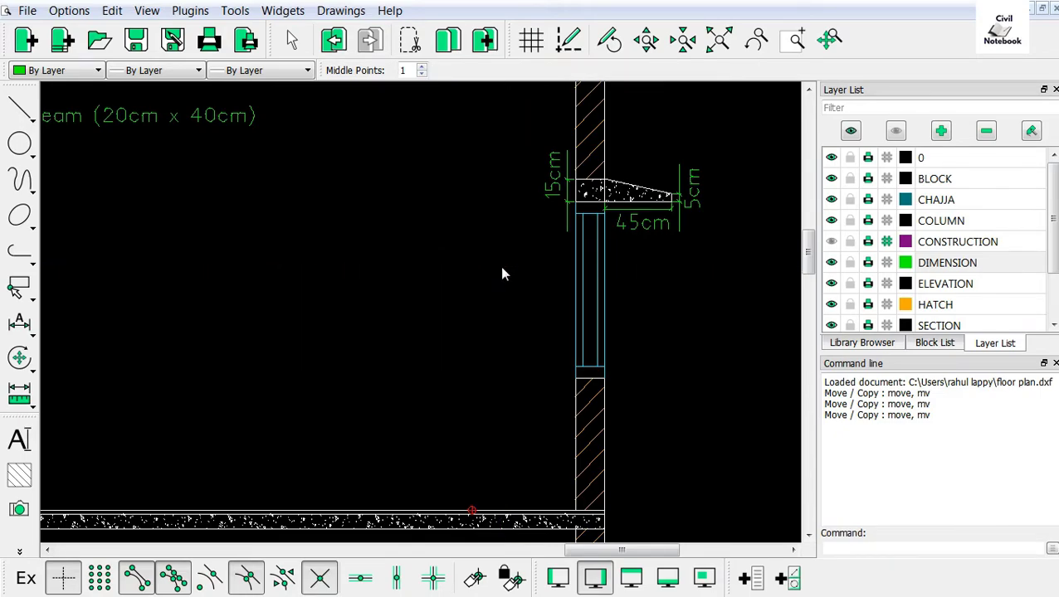
scroll(501, 265, "down", 5)
Draw two vertical leaders with Restrict Vertical, arrow tips on the slab, ending at mid-height
right_click(426, 295)
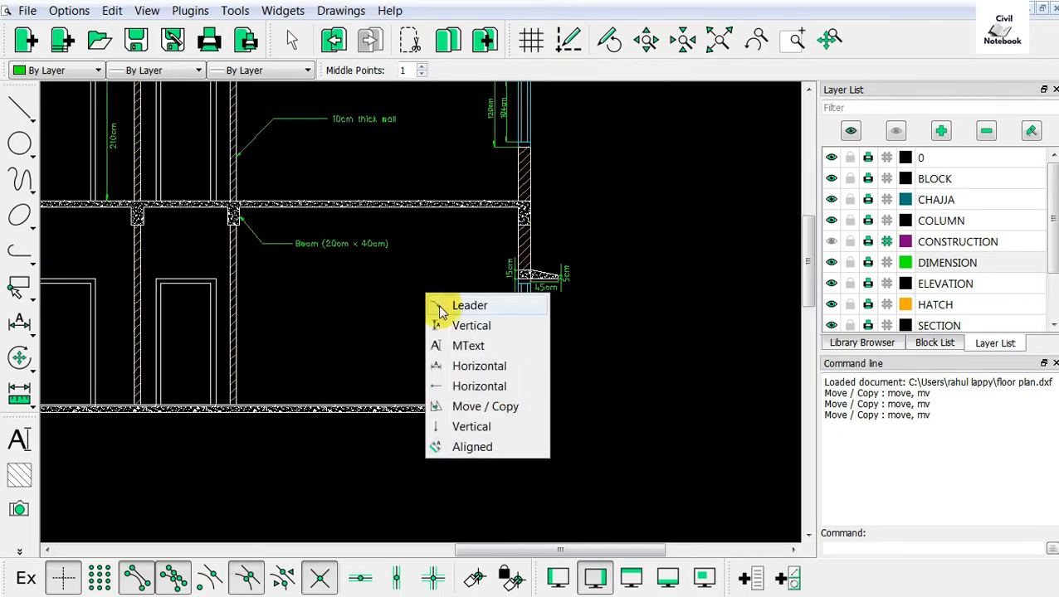
left_click(441, 307)
scroll(466, 378, "up", 2)
scroll(474, 407, "up", 2)
scroll(476, 413, "up", 2)
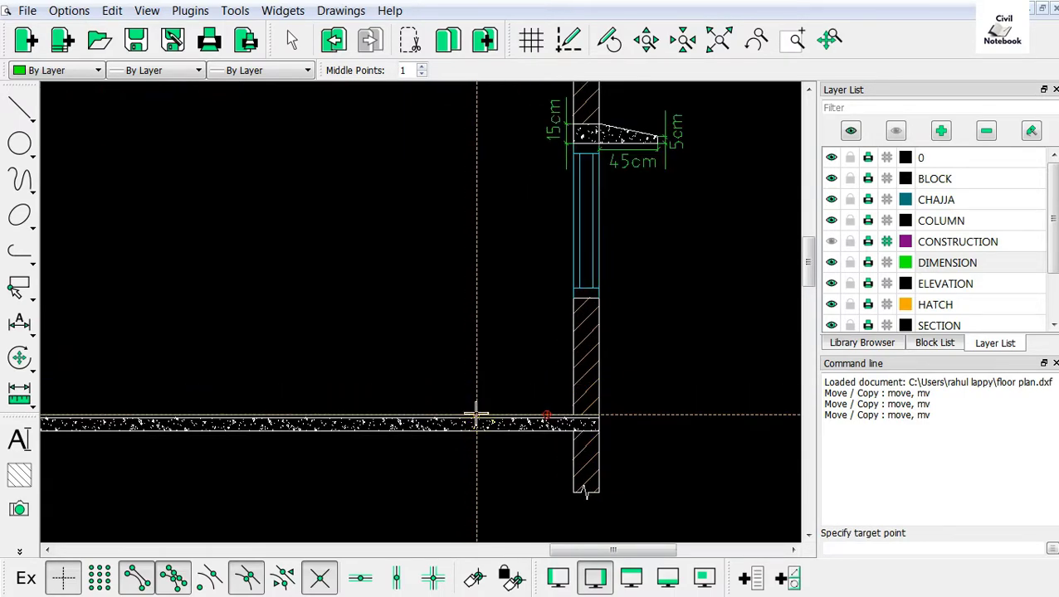
scroll(476, 412, "up", 2)
scroll(475, 386, "up", 1)
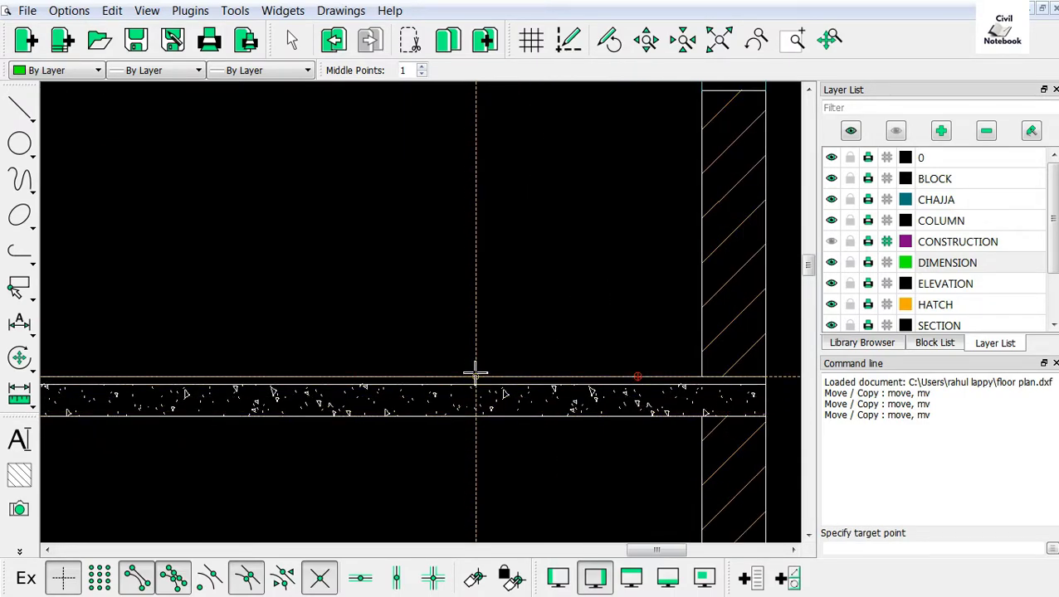
left_click(476, 373)
scroll(476, 373, "down", 2)
scroll(549, 378, "down", 1)
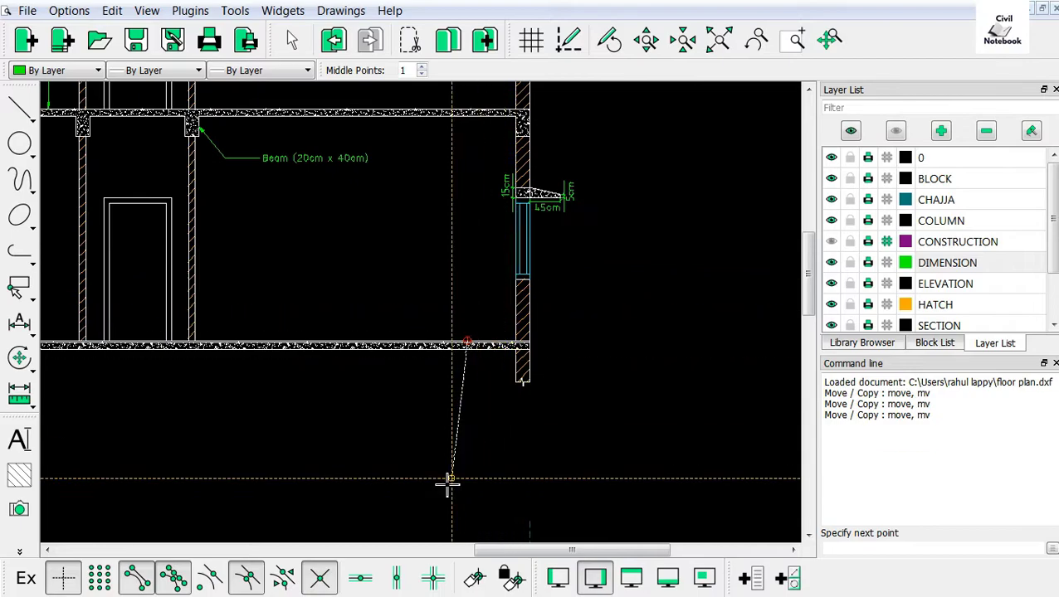
left_click(395, 581)
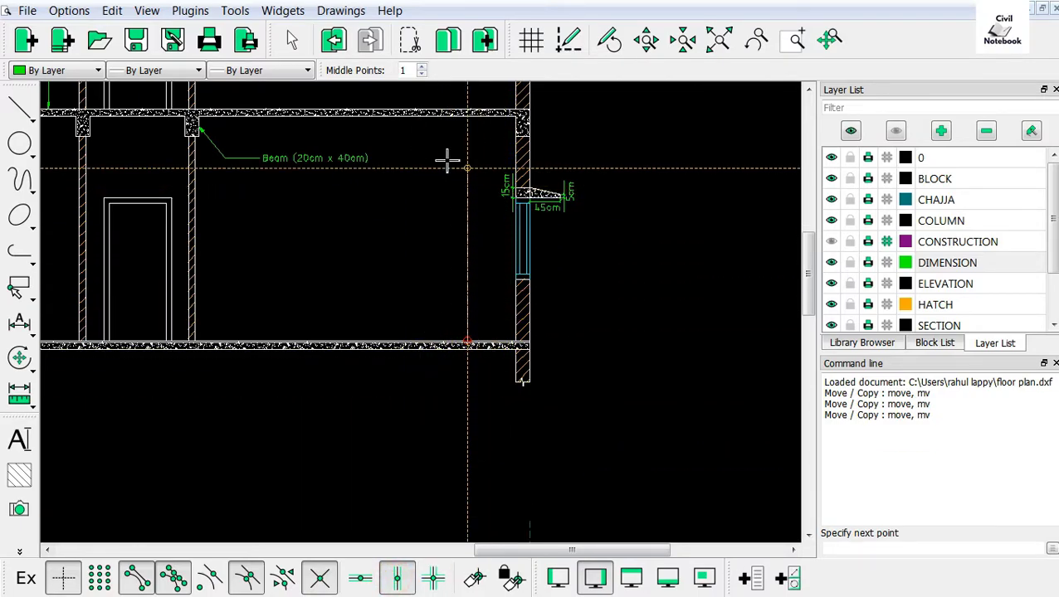
scroll(459, 172, "up", 1)
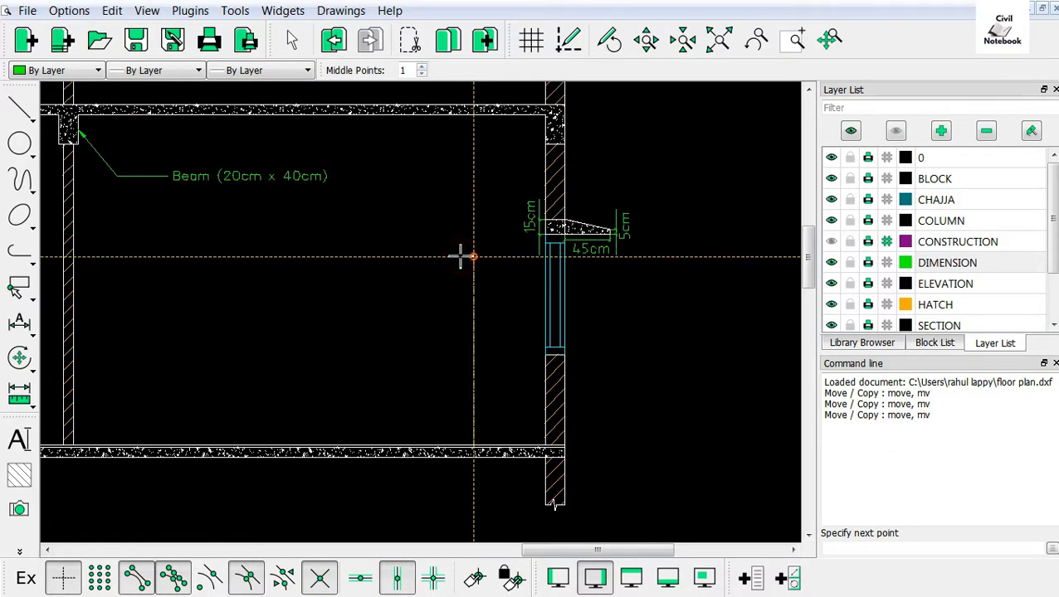
left_click(460, 256)
key("Return")
left_click(467, 304)
key("Return")
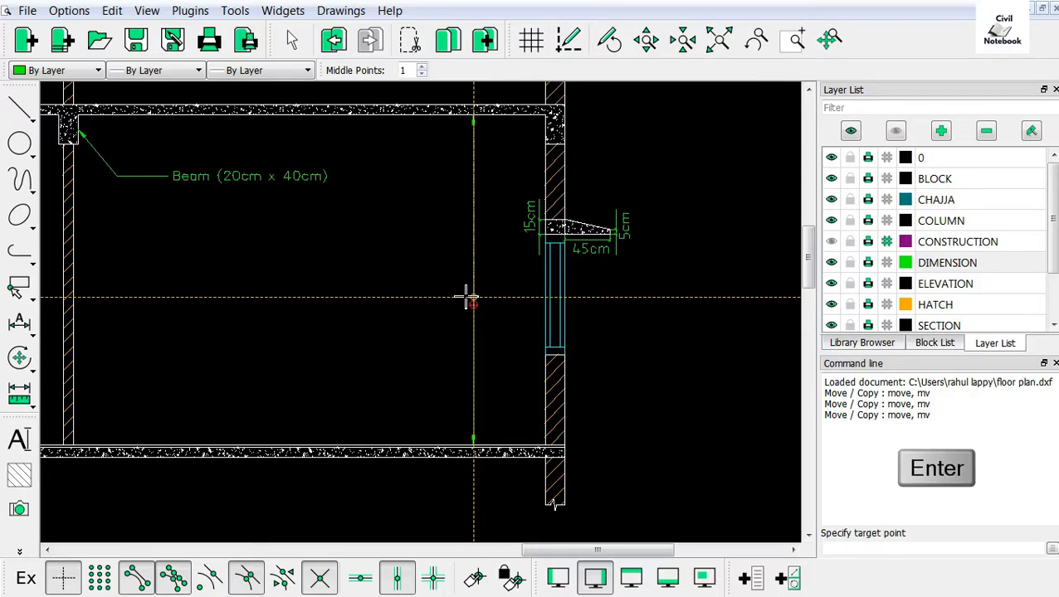
Draw two more vertical leaders, tipped on the middle slab and under the top slab
scroll(505, 238, "down", 5)
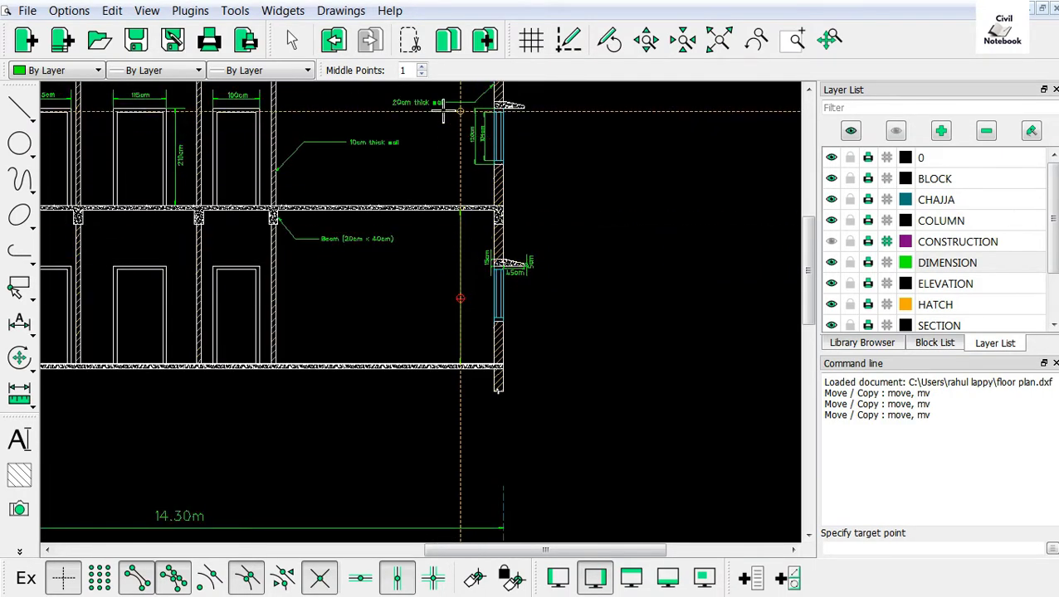
scroll(463, 195, "up", 5)
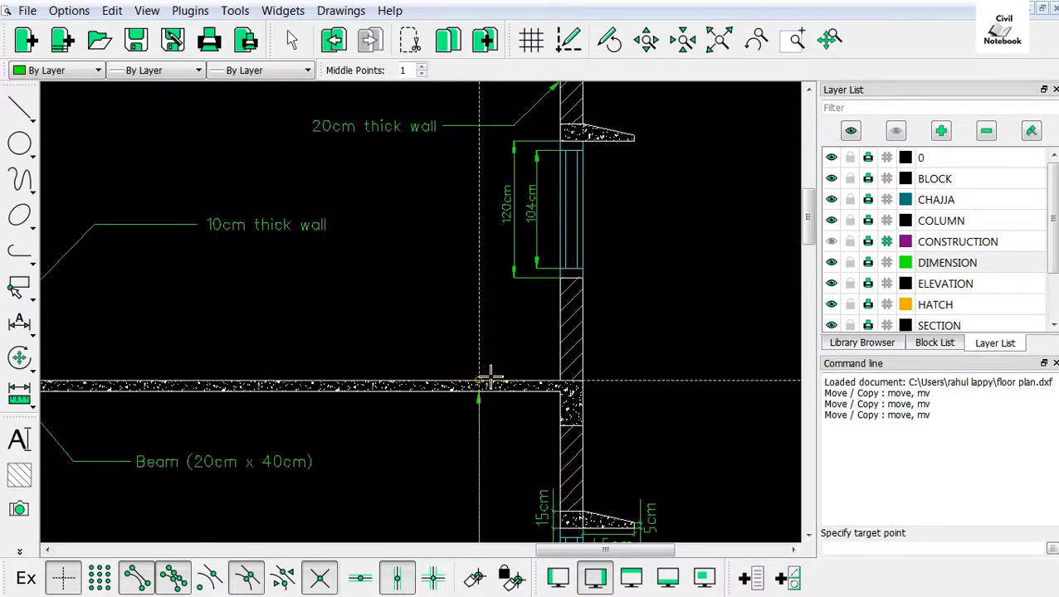
left_click(480, 383)
scroll(492, 290, "down", 2)
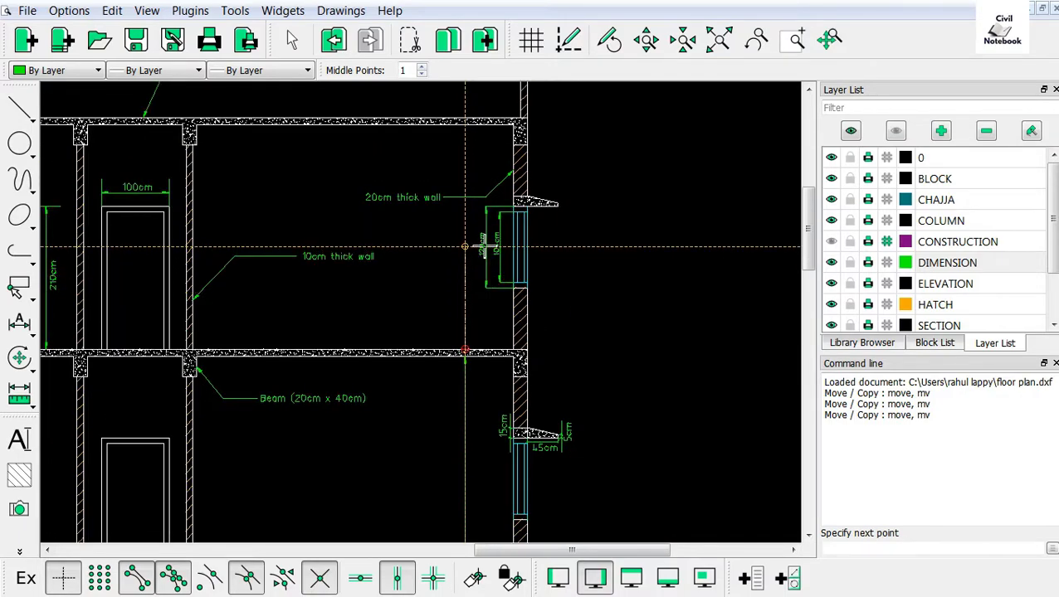
key("Return")
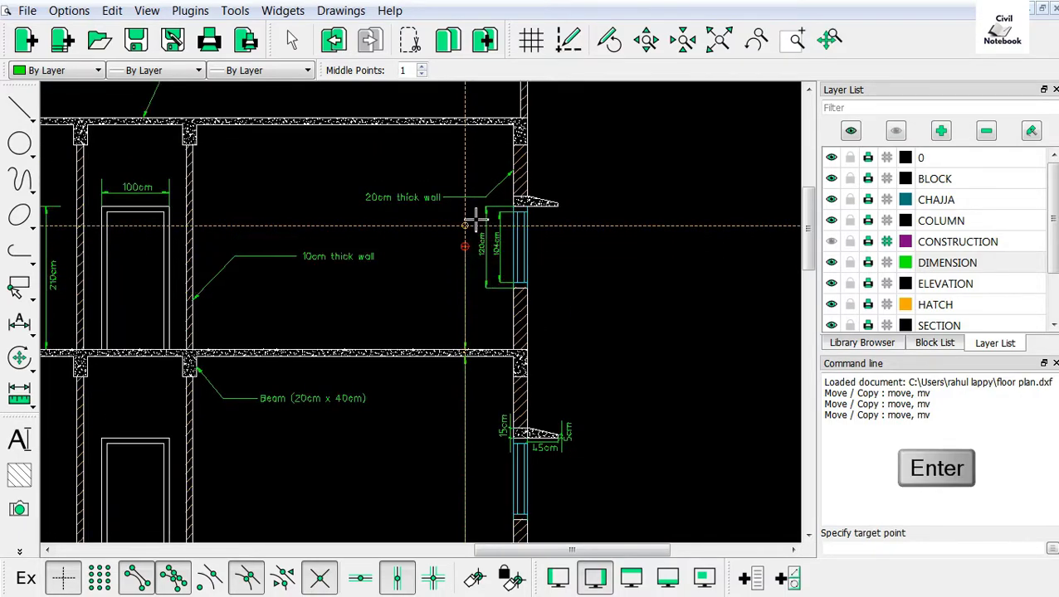
scroll(465, 149, "up", 2)
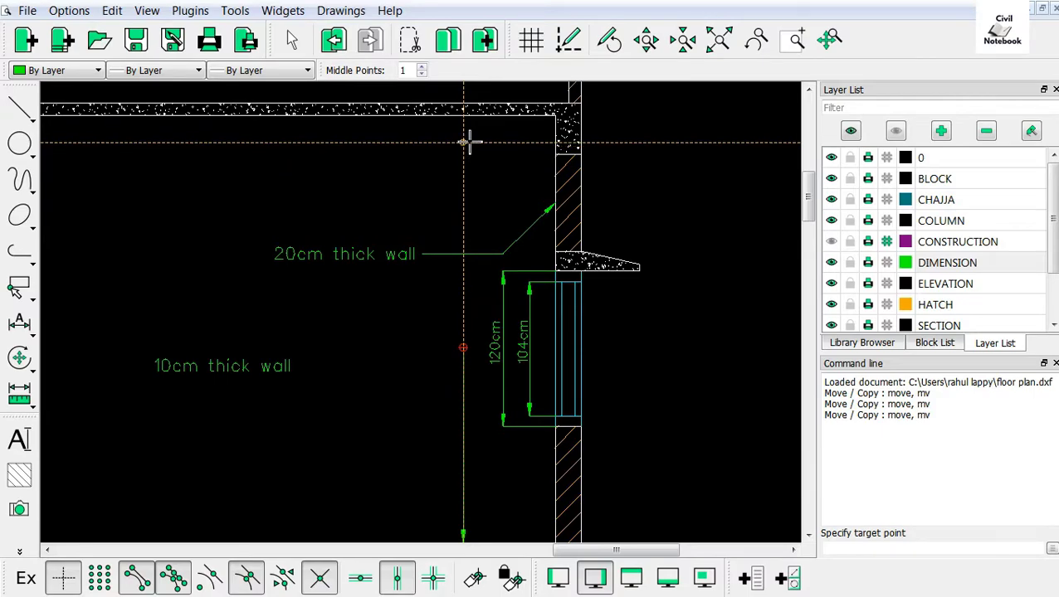
left_click(463, 115)
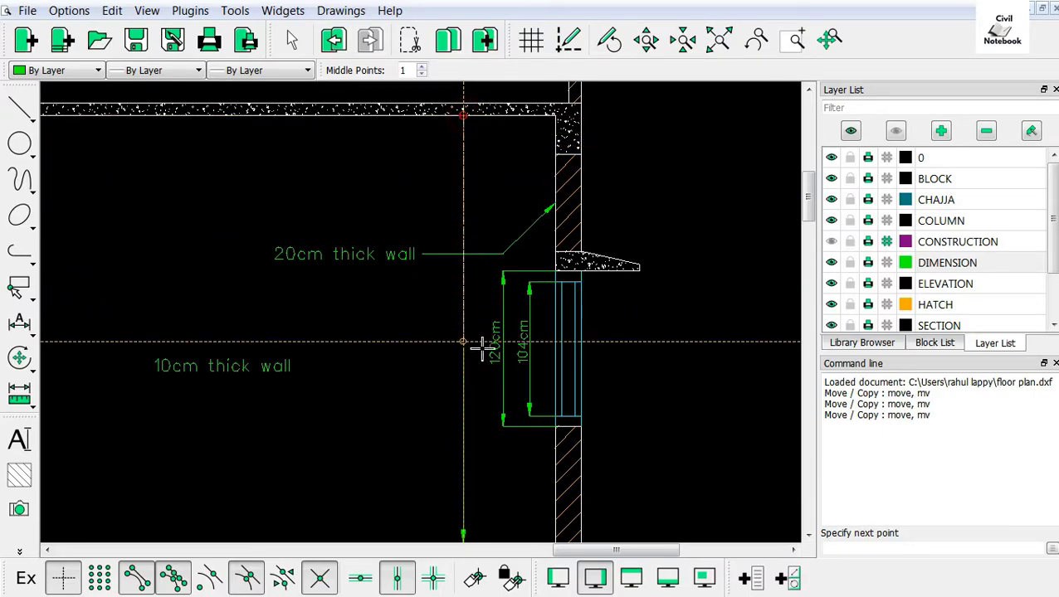
key("Return")
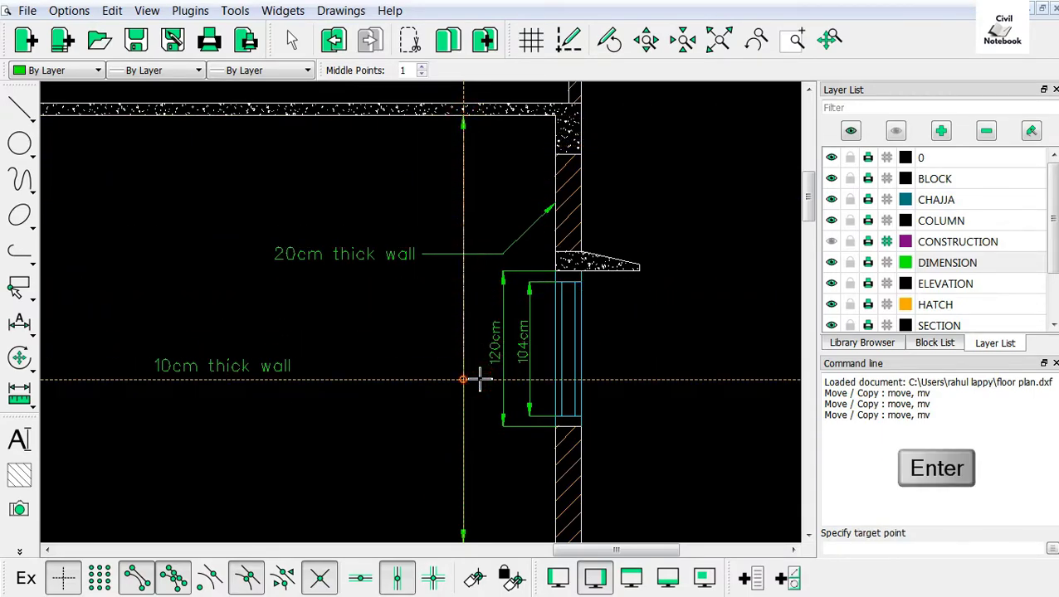
left_click(474, 379)
scroll(668, 267, "down", 3)
scroll(672, 274, "down", 3)
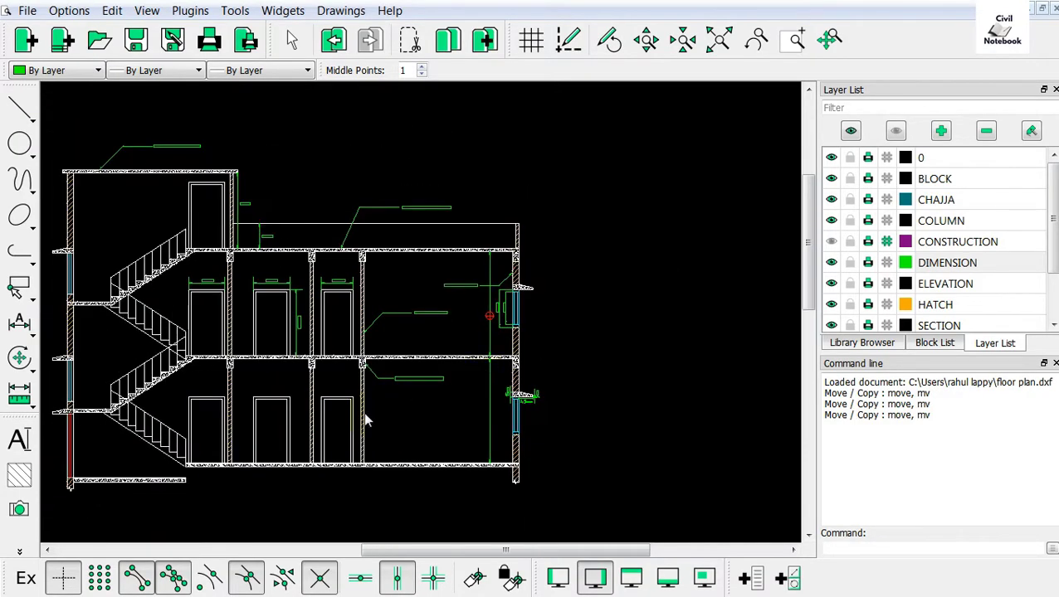
scroll(384, 409, "up", 3)
scroll(624, 394, "up", 1)
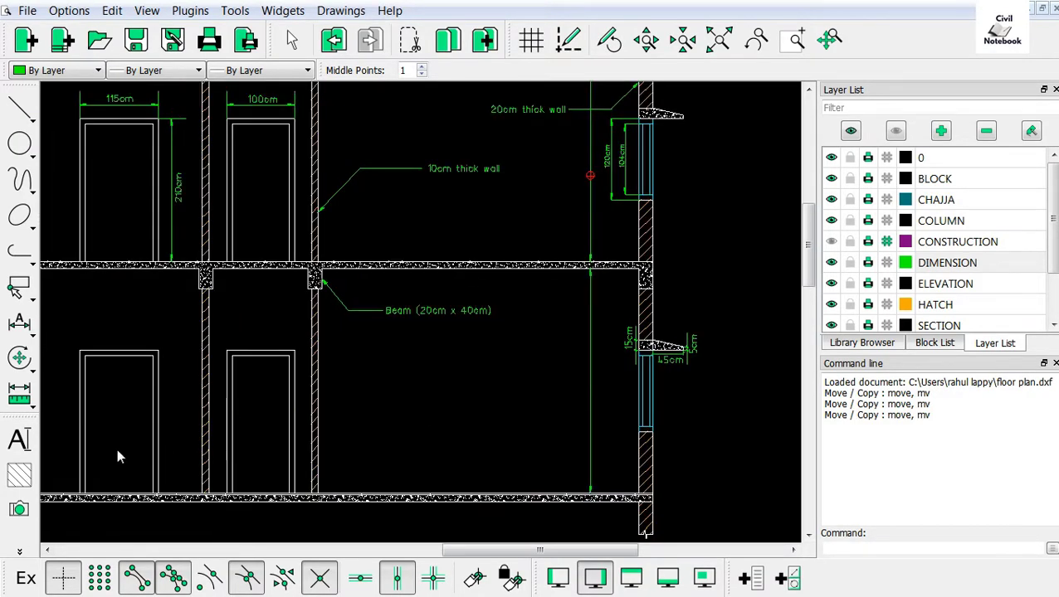
Create '3.3m' MText at angle 90 and place it beside the storey-height leader
left_click(19, 441)
type("3.3m")
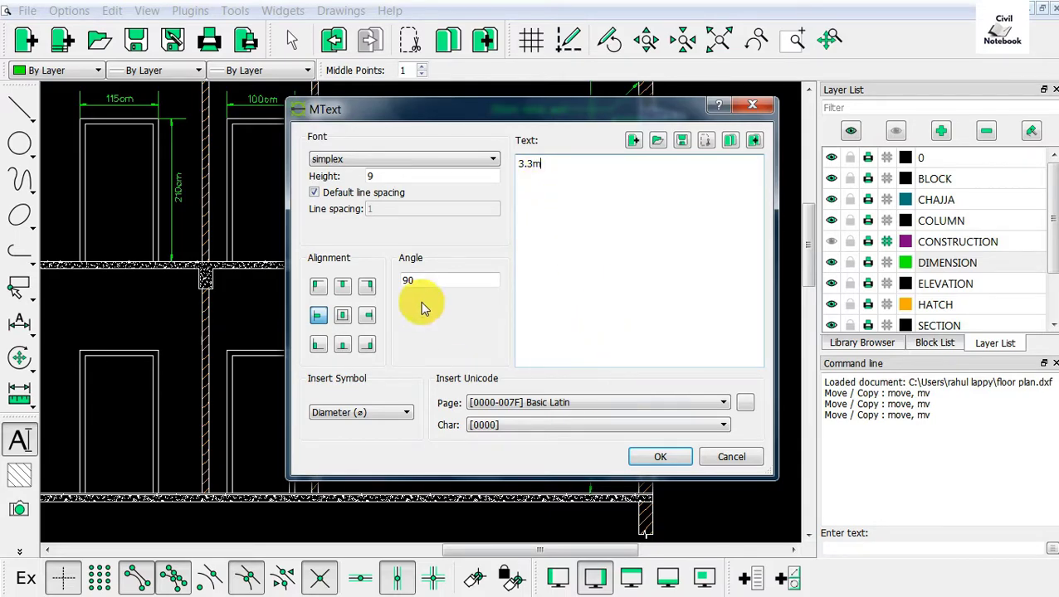
left_click(659, 457)
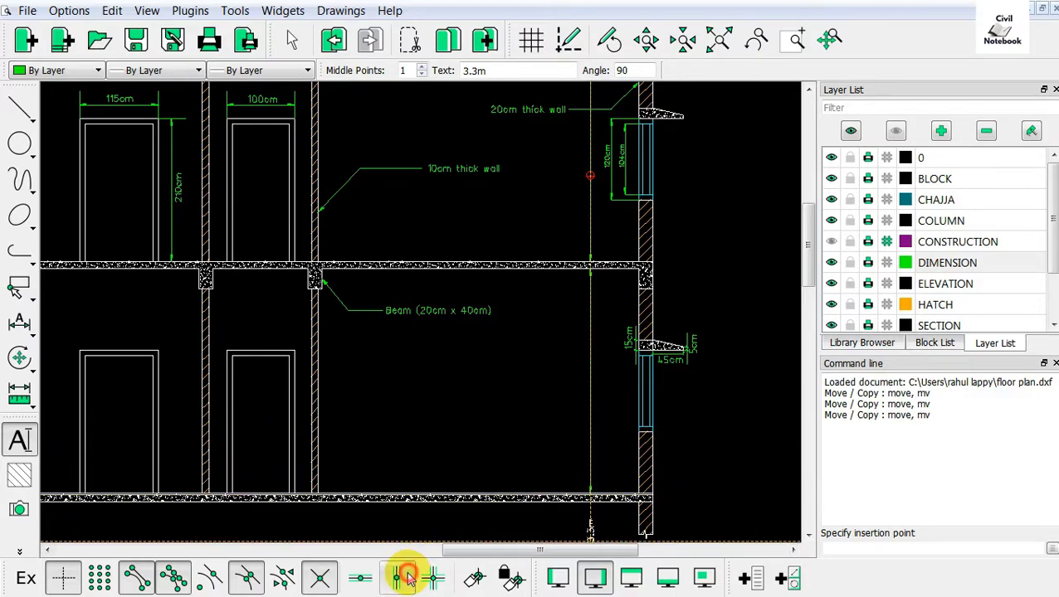
scroll(597, 396, "up", 3)
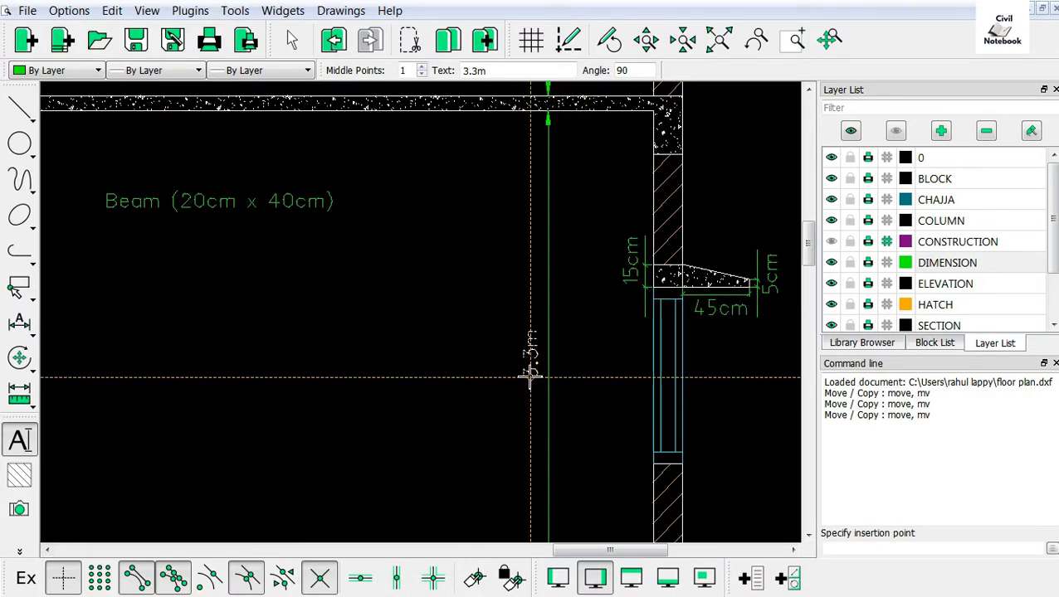
scroll(577, 371, "down", 3)
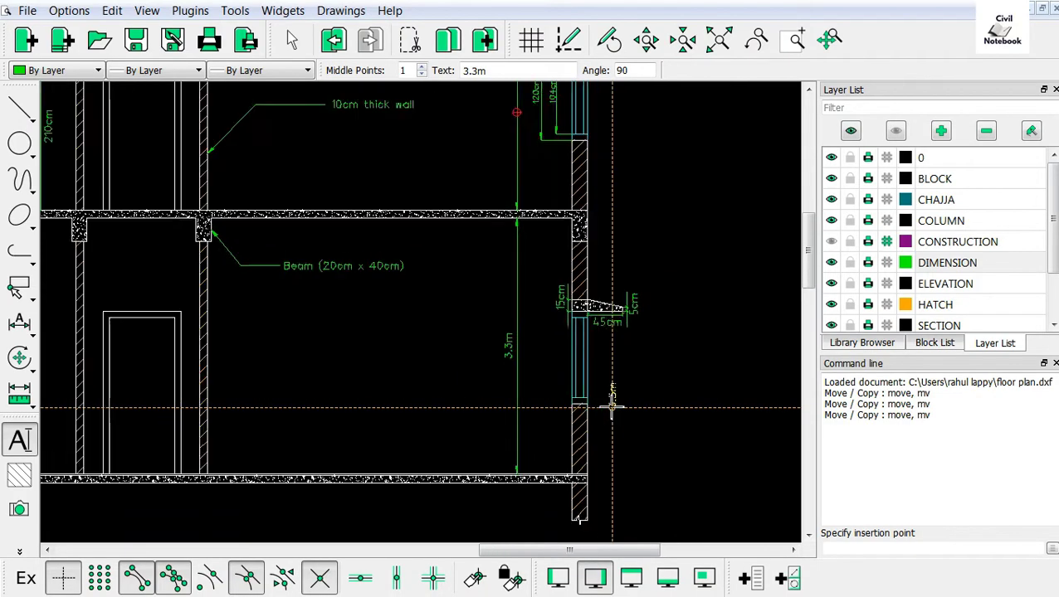
scroll(466, 106, "up", 2)
scroll(479, 161, "down", 1)
scroll(473, 229, "up", 2)
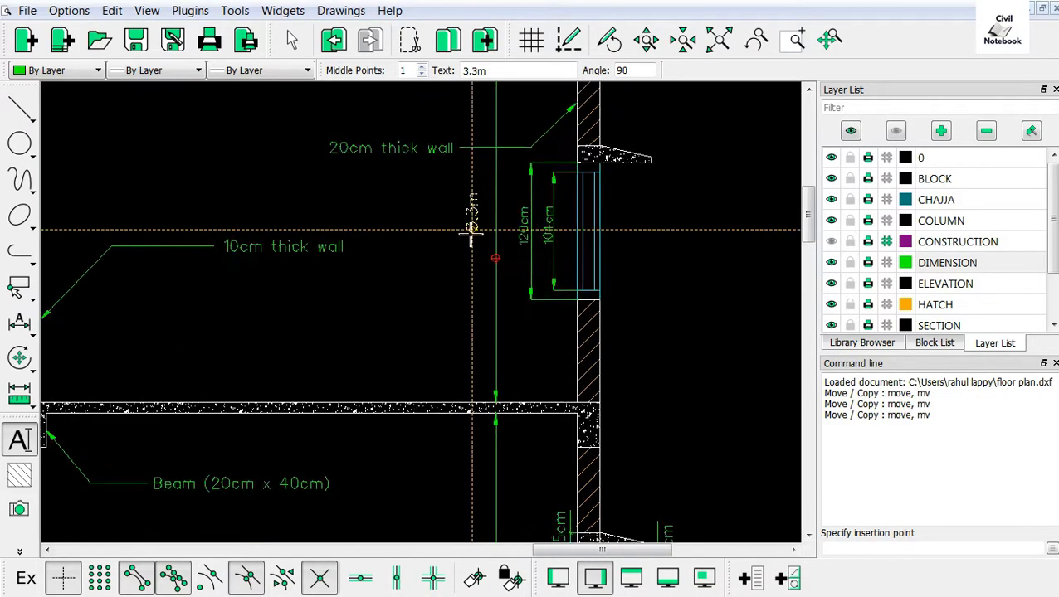
scroll(489, 241, "up", 2)
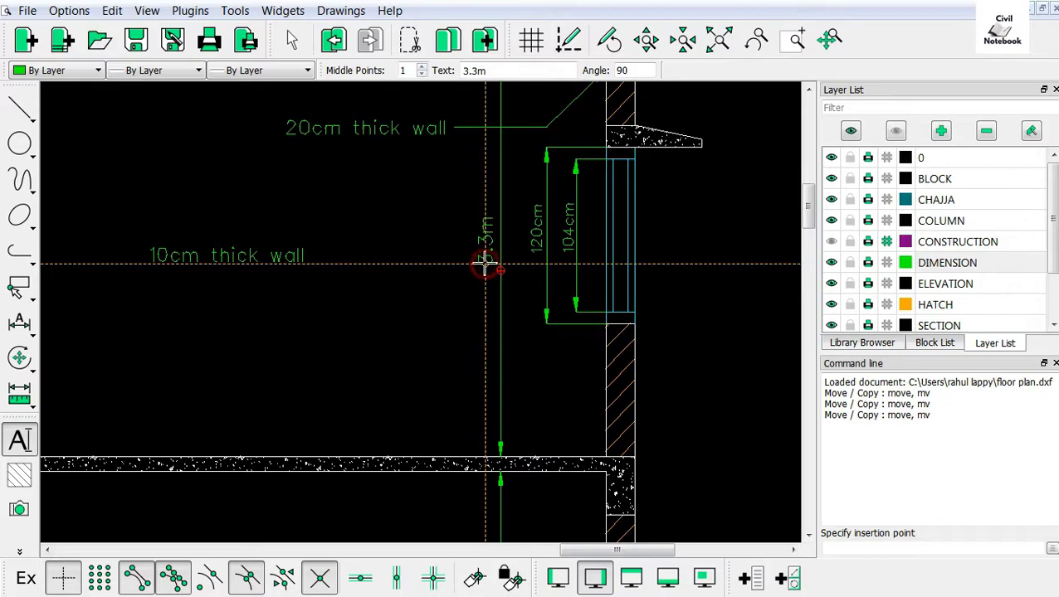
left_click(484, 260)
scroll(664, 282, "down", 3)
scroll(414, 309, "down", 3)
scroll(404, 309, "up", 2)
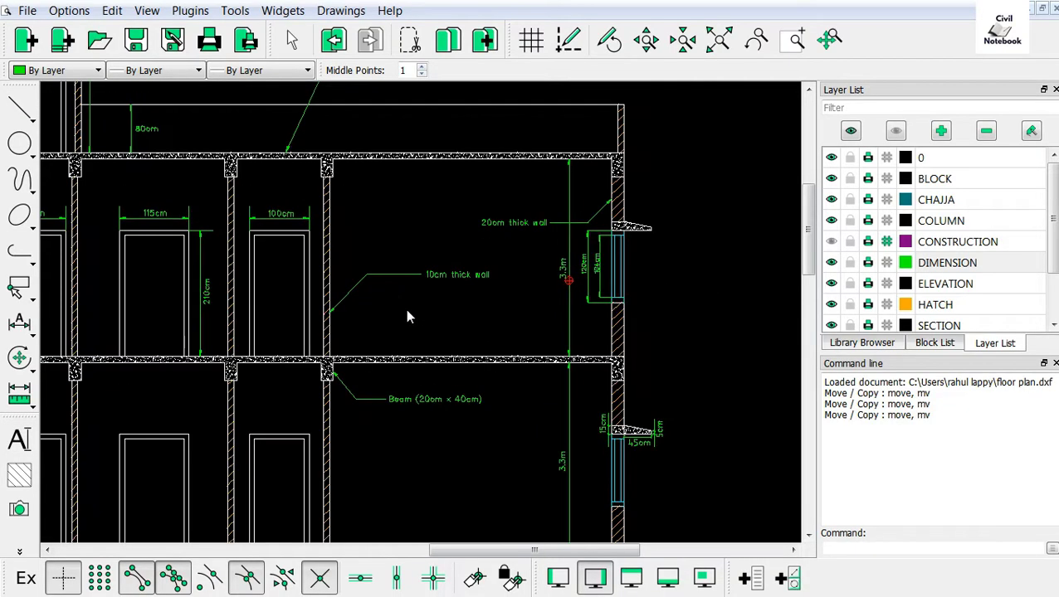
scroll(592, 392, "up", 2)
scroll(592, 391, "up", 1)
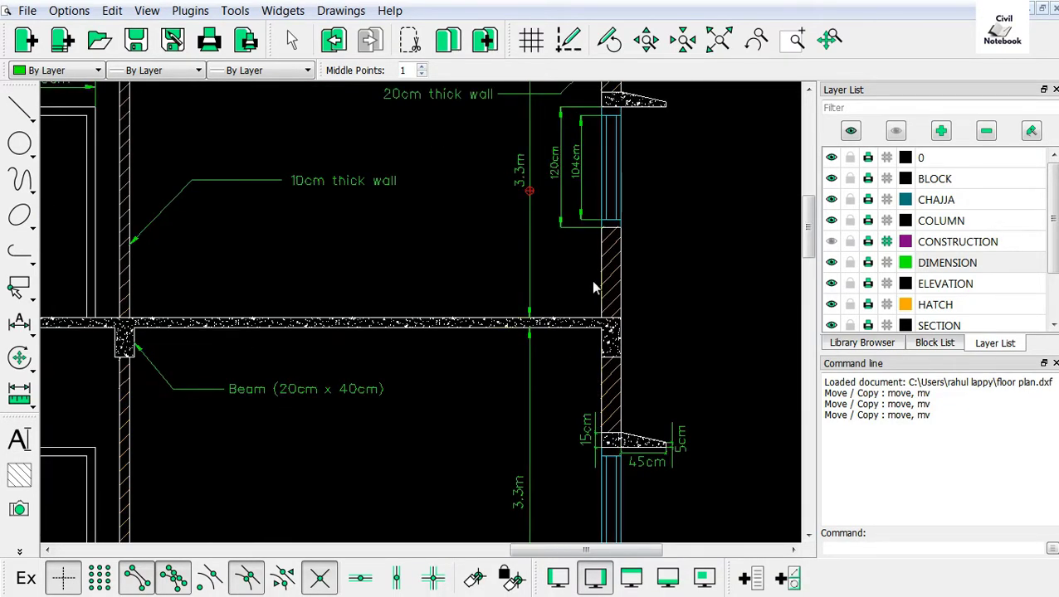
scroll(591, 280, "down", 2)
scroll(229, 354, "down", 1)
scroll(420, 413, "up", 1)
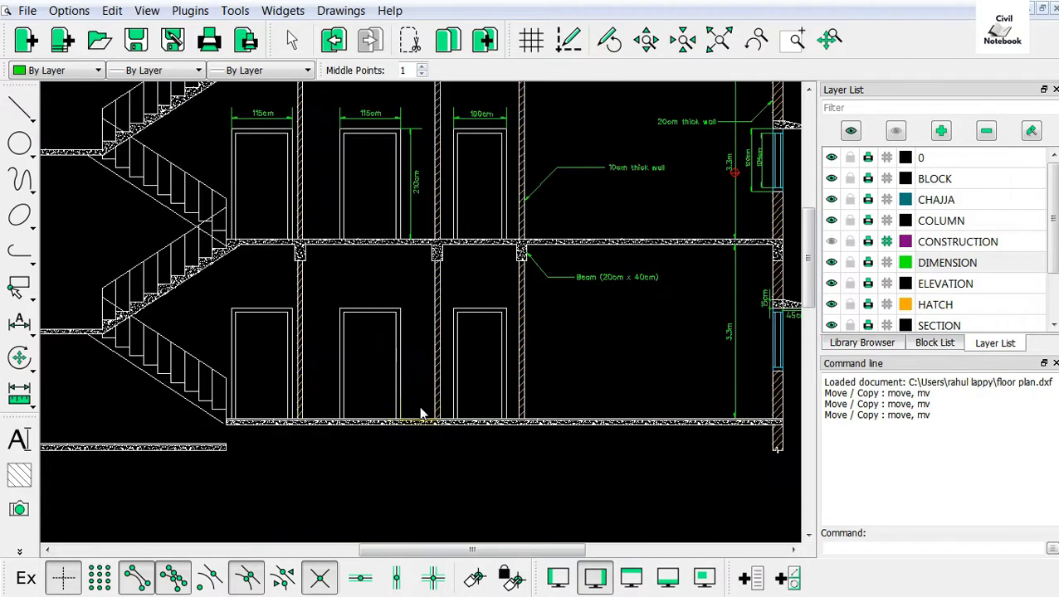
scroll(440, 423, "up", 2)
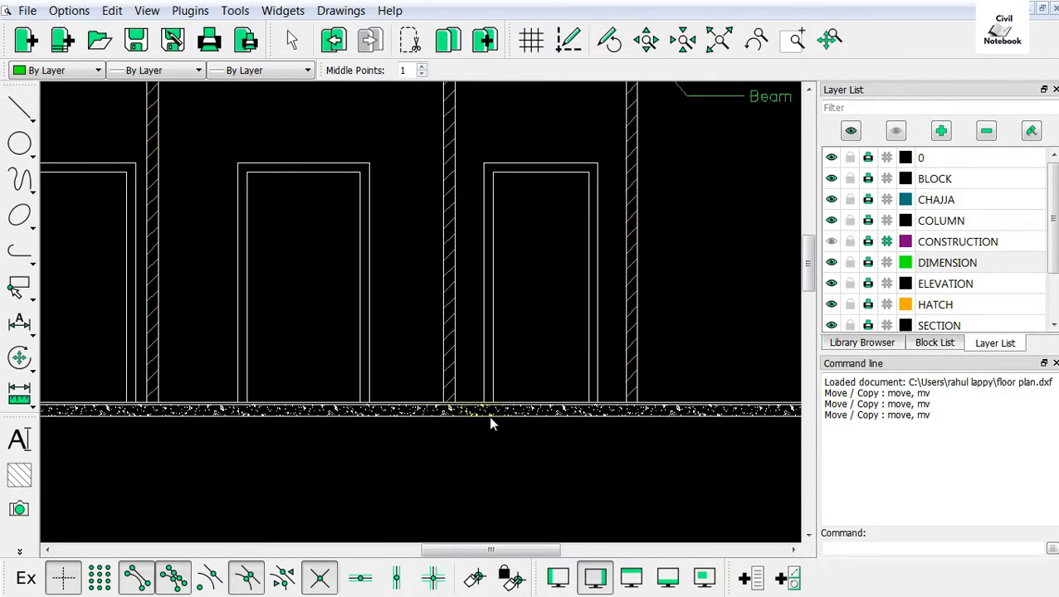
scroll(490, 424, "down", 2)
scroll(487, 423, "down", 1)
scroll(488, 423, "down", 1)
scroll(487, 398, "down", 1)
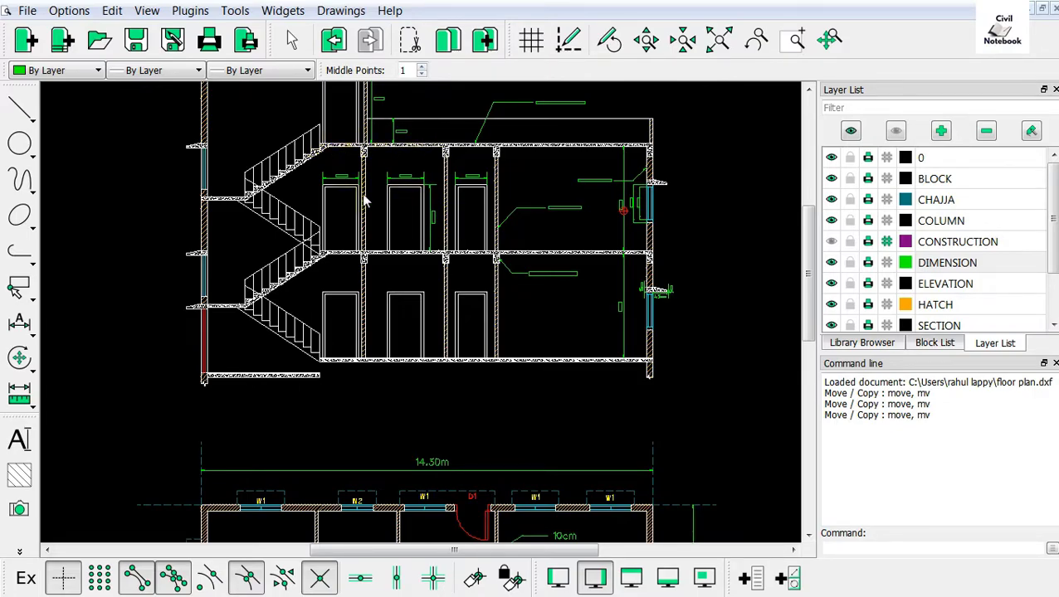
scroll(329, 157, "down", 2)
scroll(315, 170, "up", 4)
scroll(354, 319, "up", 1)
scroll(354, 318, "up", 1)
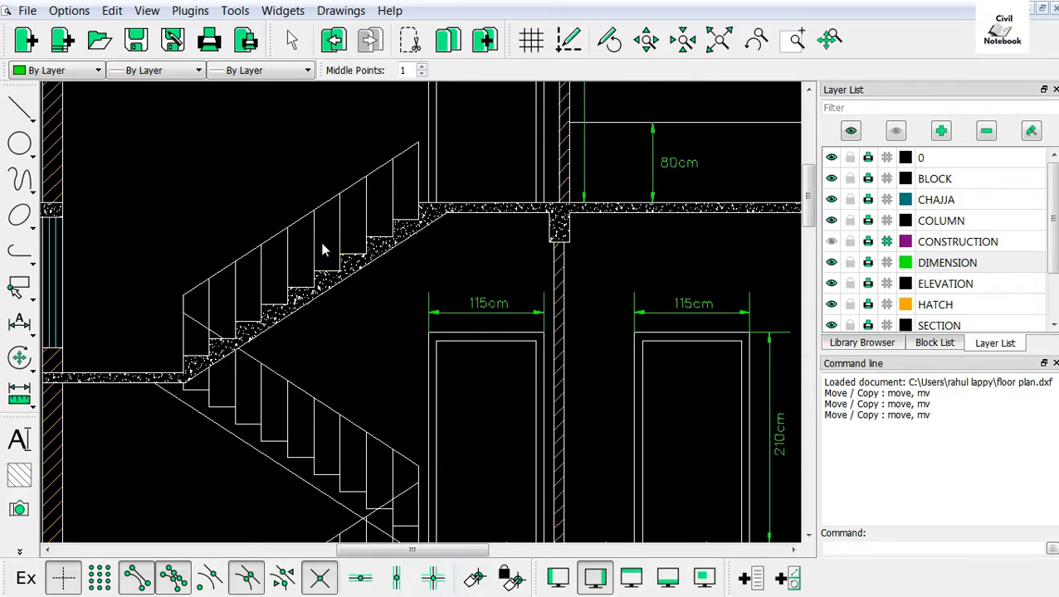
scroll(322, 248, "up", 1)
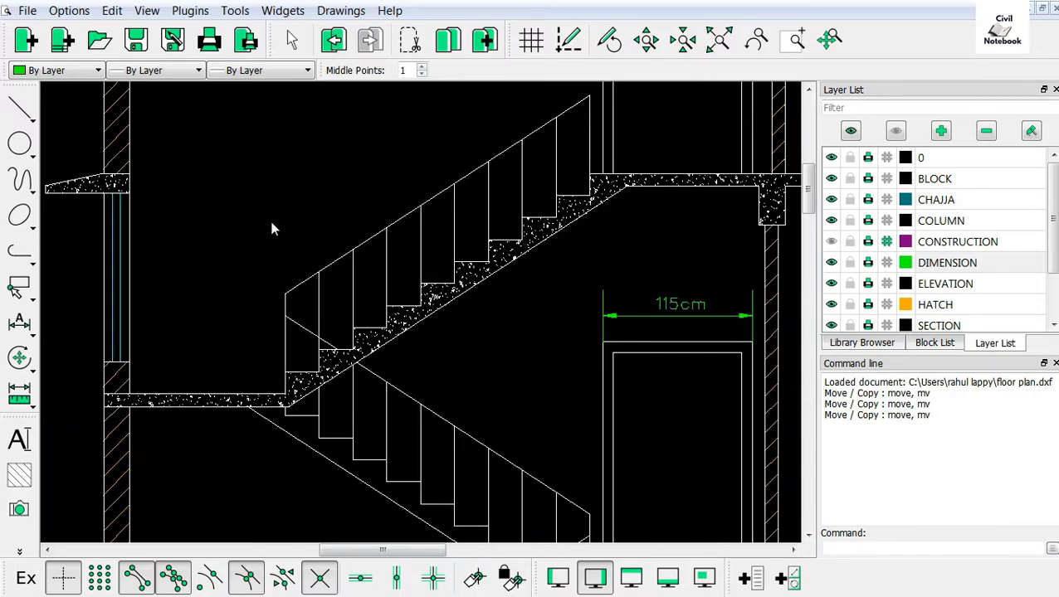
Add a short horizontal line at the stair block's top corner
right_click(263, 161)
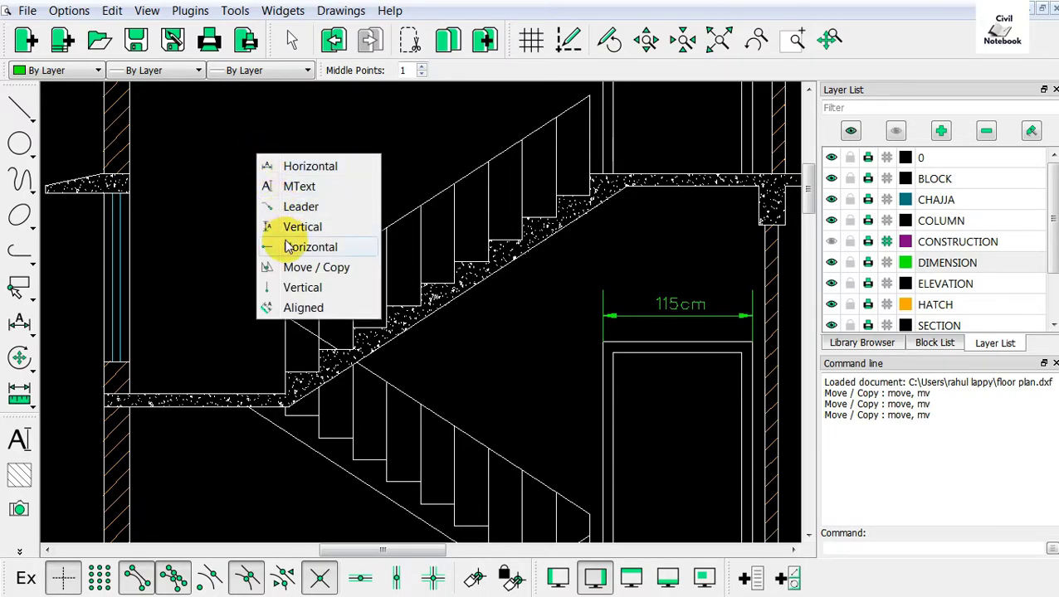
left_click(287, 247)
scroll(249, 294, "up", 1)
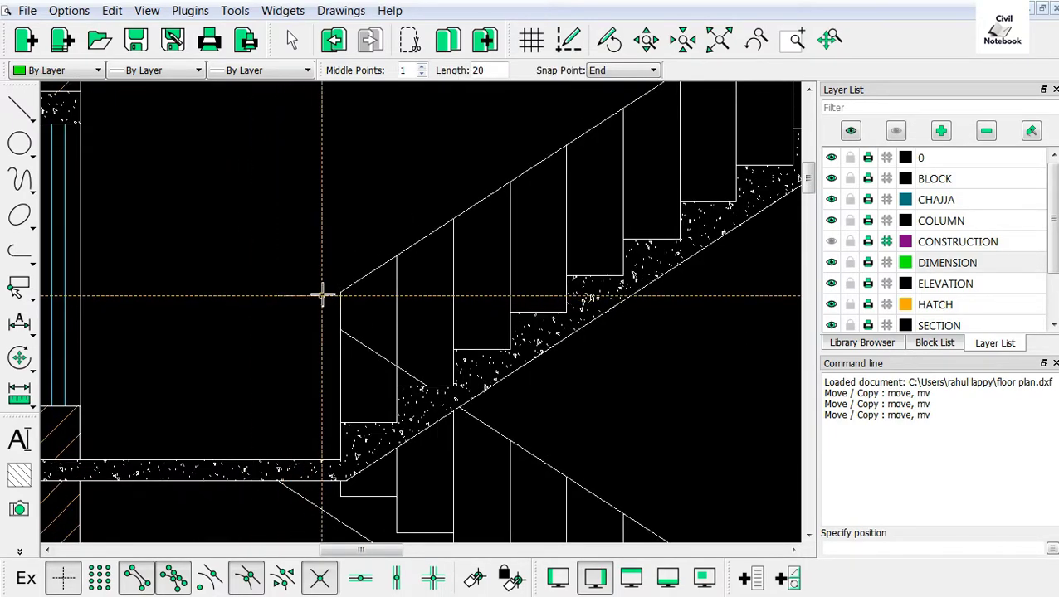
left_click(339, 292)
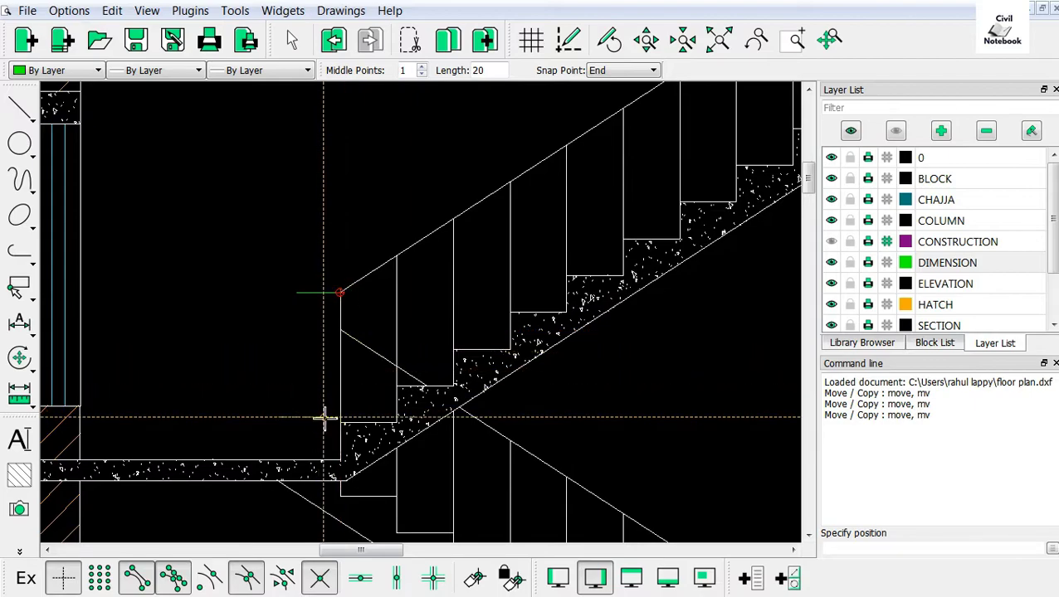
right_click(331, 203)
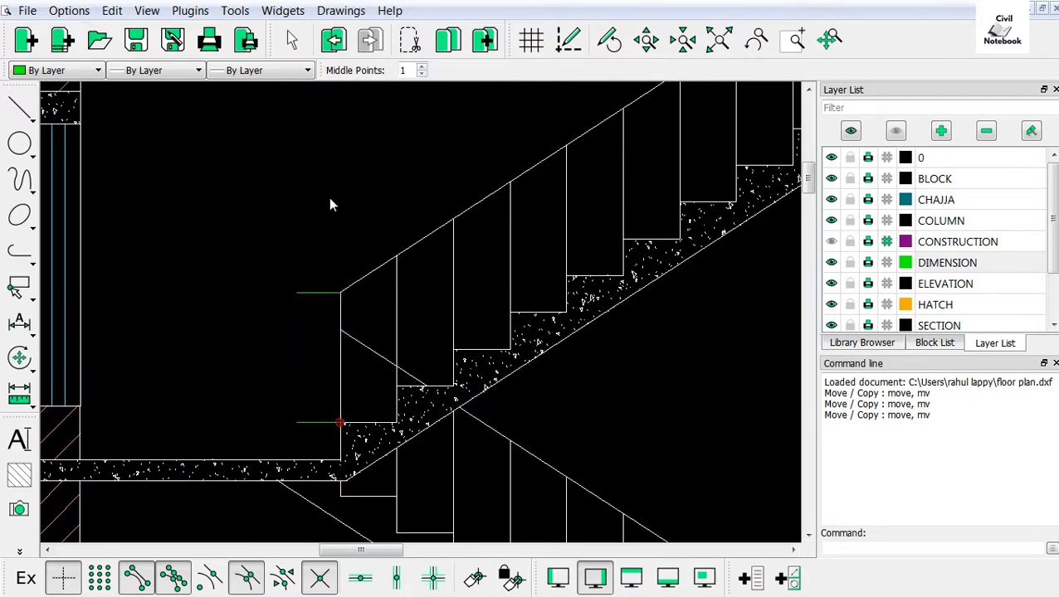
scroll(323, 195, "down", 2)
Draw a Restrict Vertical double-headed leader from the block's midpoint to its top and bottom
right_click(318, 179)
left_click(347, 252)
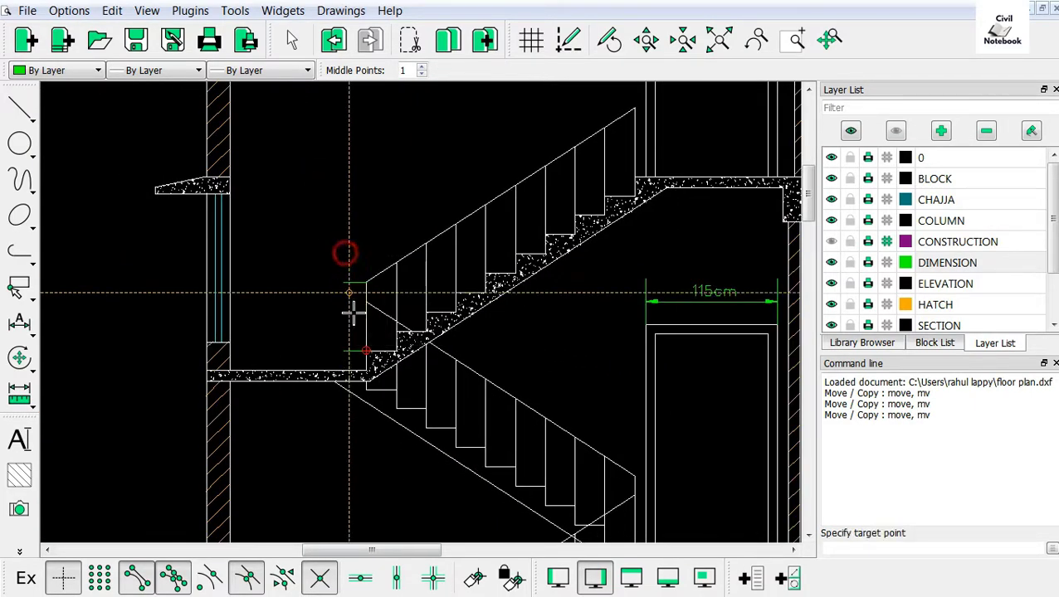
scroll(348, 340, "up", 3)
left_click(338, 324)
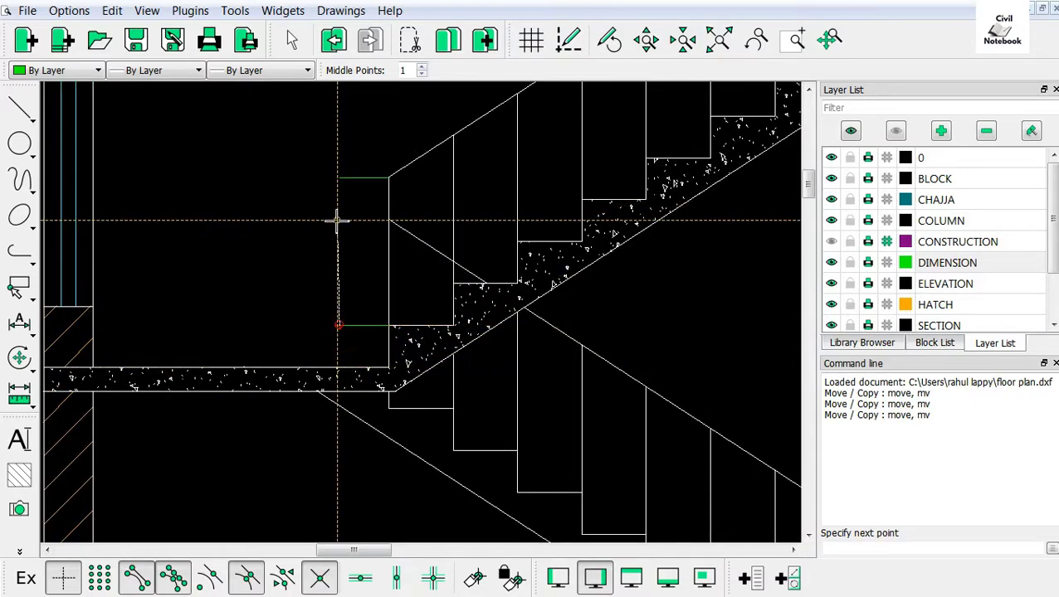
left_click(397, 581)
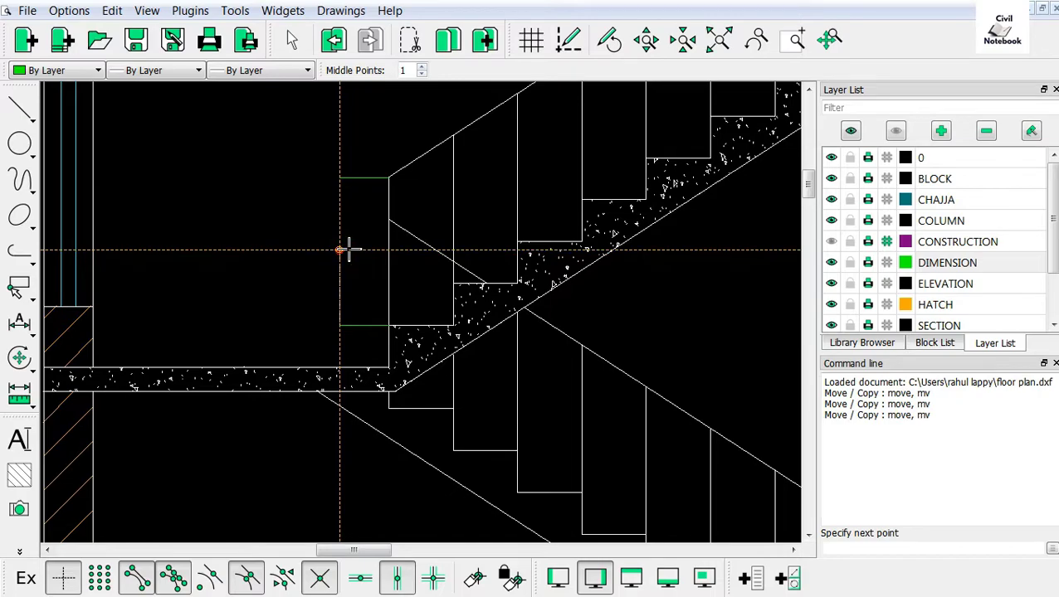
key("Return")
left_click(340, 178)
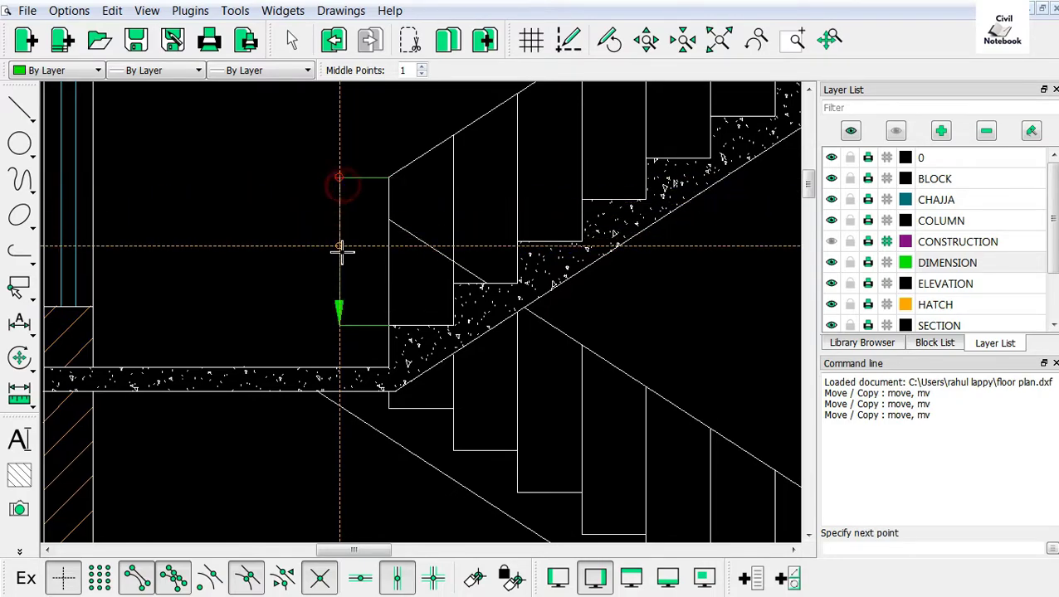
left_click(340, 280)
key("Return")
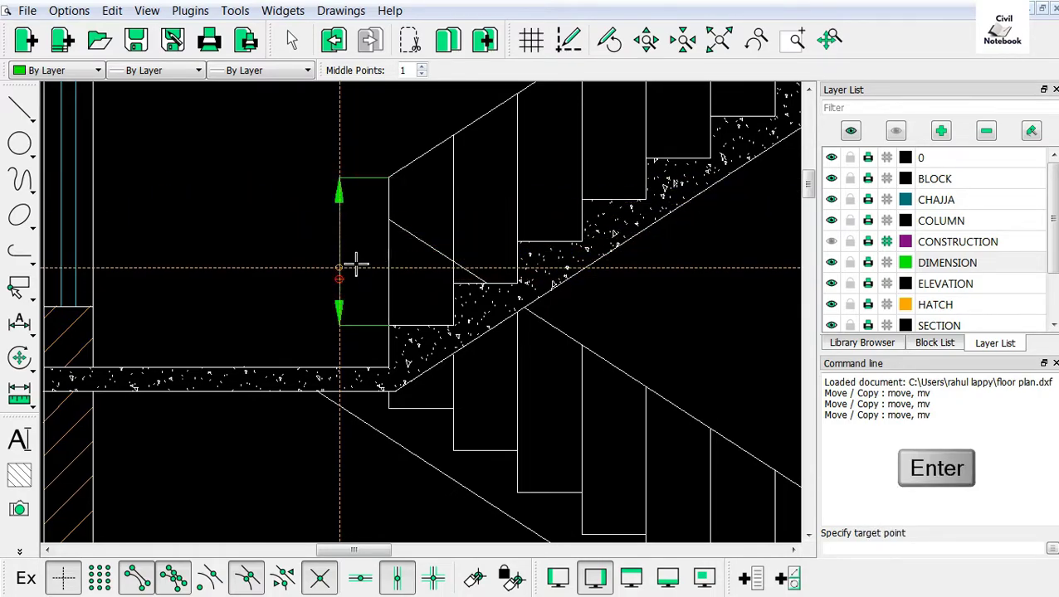
key("Escape")
scroll(381, 311, "down", 3)
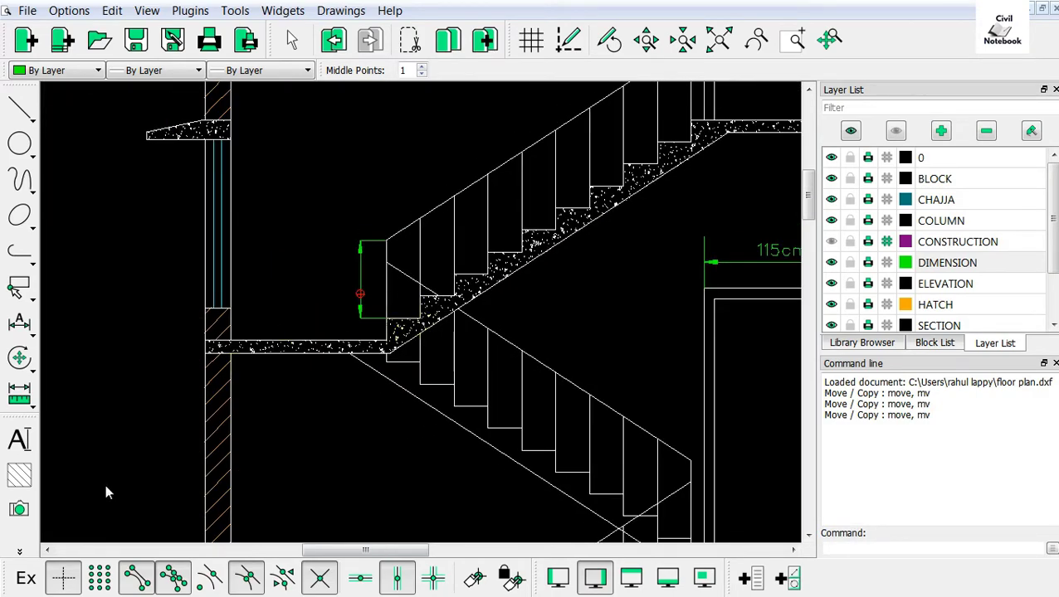
Measure the stair block's height with a vertical dimension, reading 60, then cancel it
right_click(322, 216)
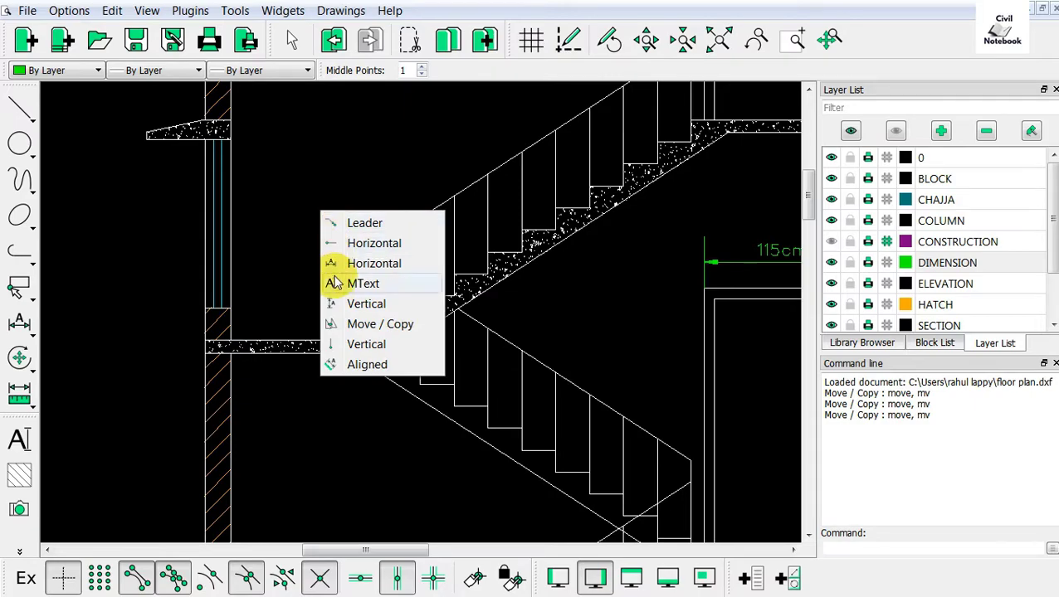
left_click(333, 304)
scroll(355, 340, "up", 3)
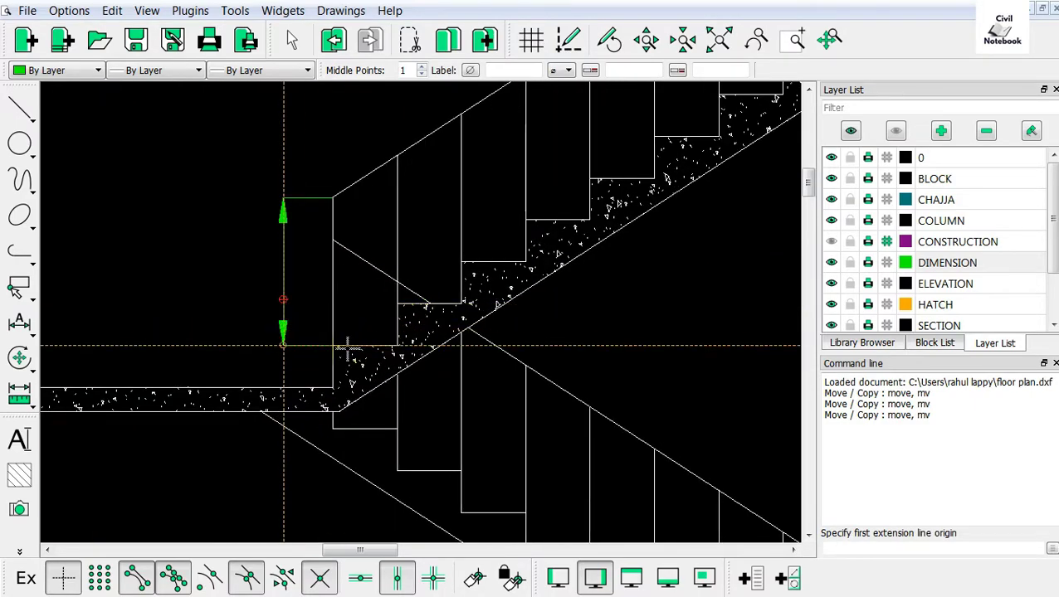
left_click(349, 349)
left_click(295, 198)
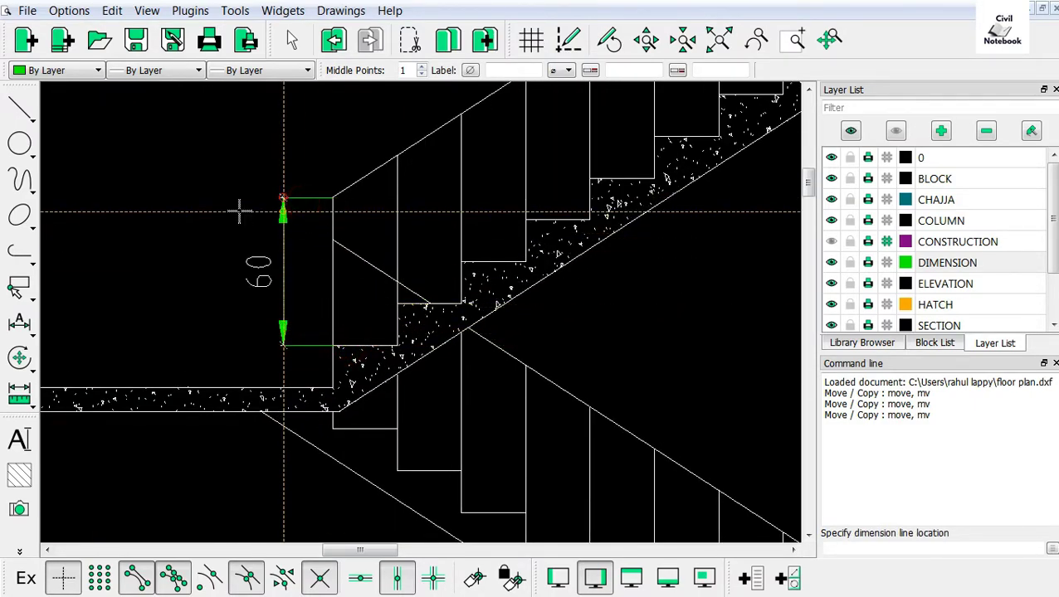
key("Escape")
Place upright '60cm' MText at angle 90 beside the vertical arrow
left_click(19, 439)
type("60c")
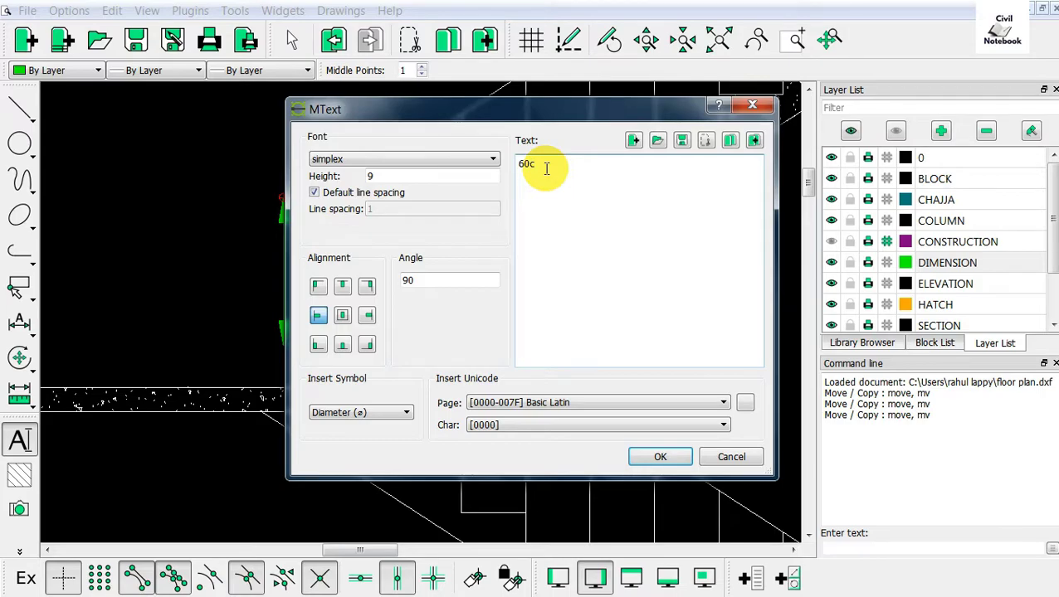
type("m")
left_click(664, 456)
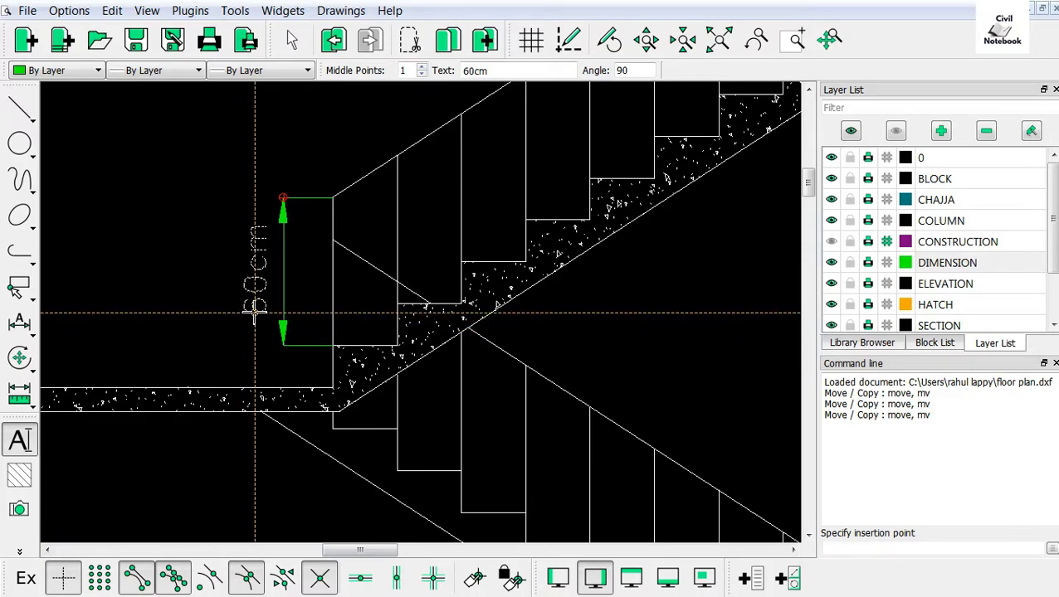
left_click(254, 314)
scroll(471, 320, "down", 2)
scroll(530, 326, "down", 2)
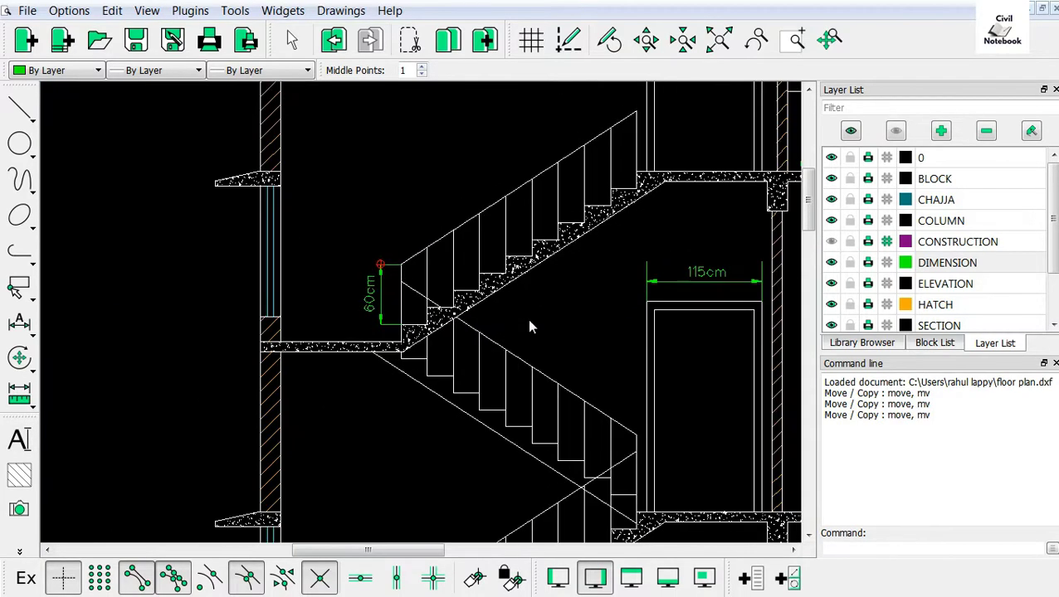
scroll(518, 307, "up", 5)
scroll(421, 350, "down", 3)
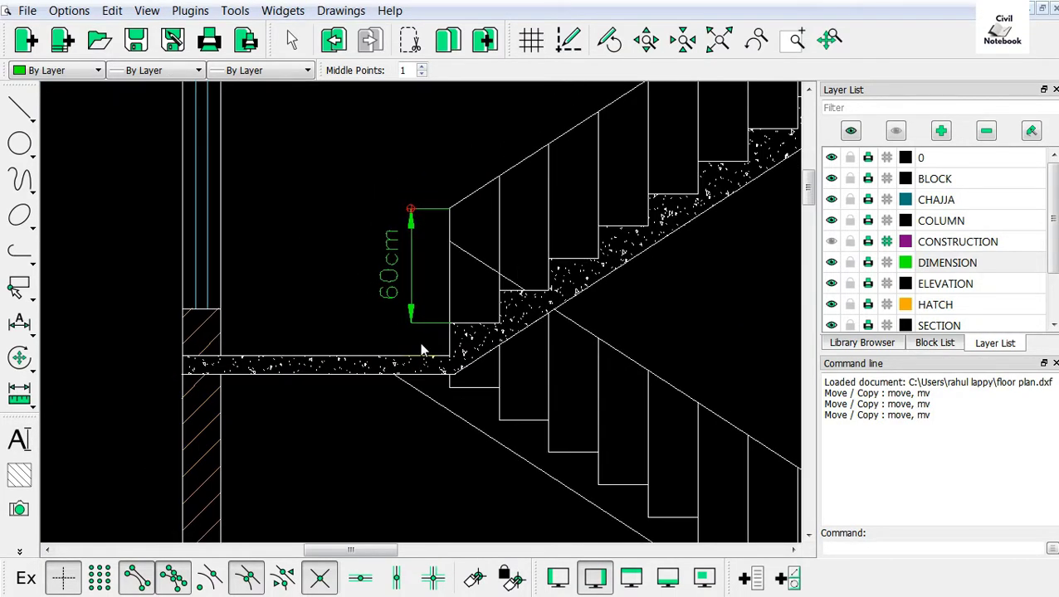
Trial-measure the landing slab's length with a horizontal dimension, then cancel it
right_click(282, 254)
left_click(301, 343)
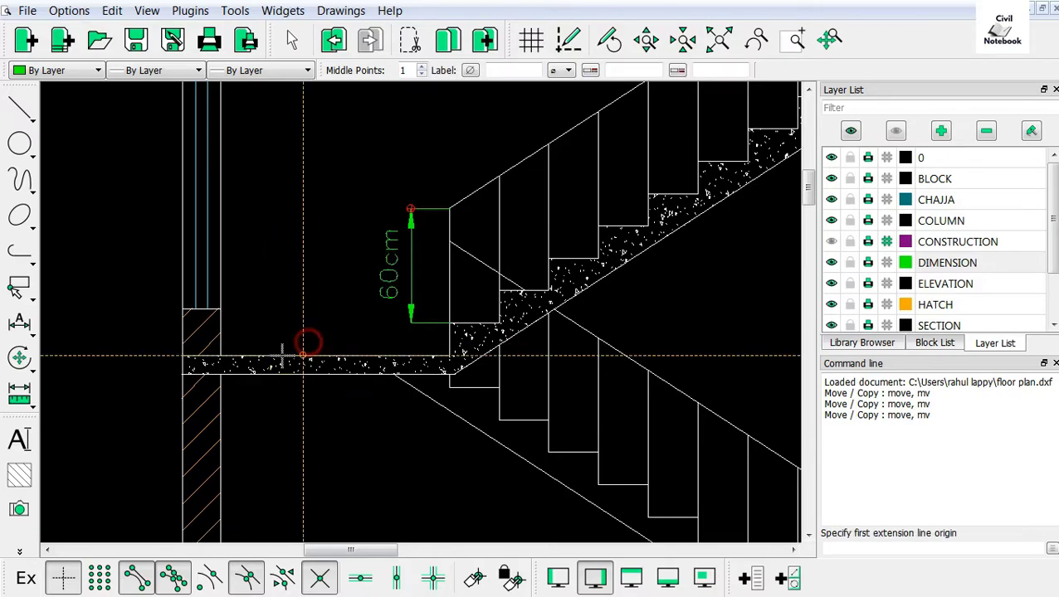
scroll(239, 356, "up", 3)
left_click(203, 341)
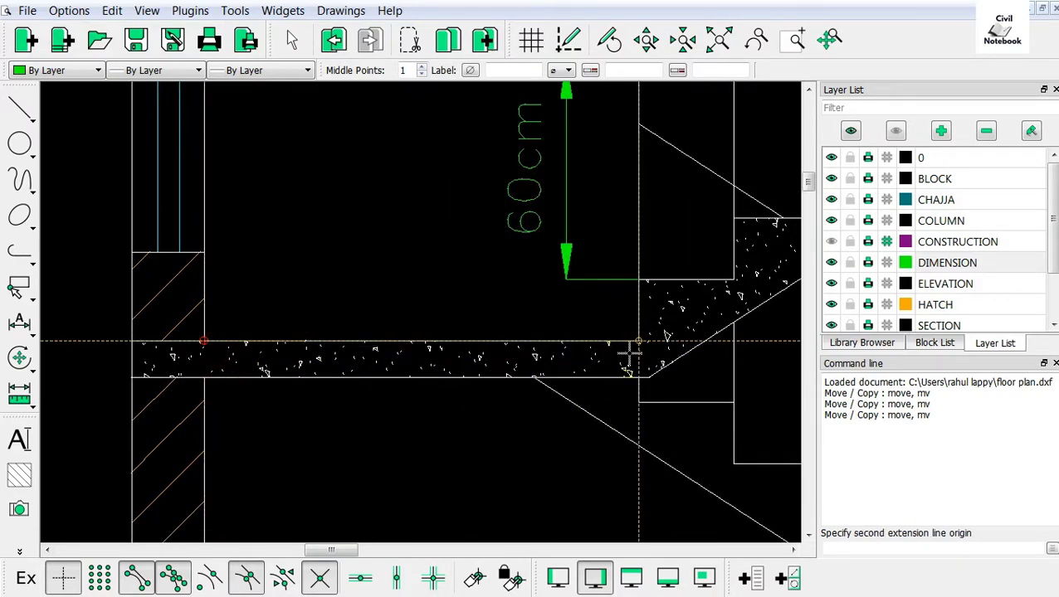
left_click(631, 352)
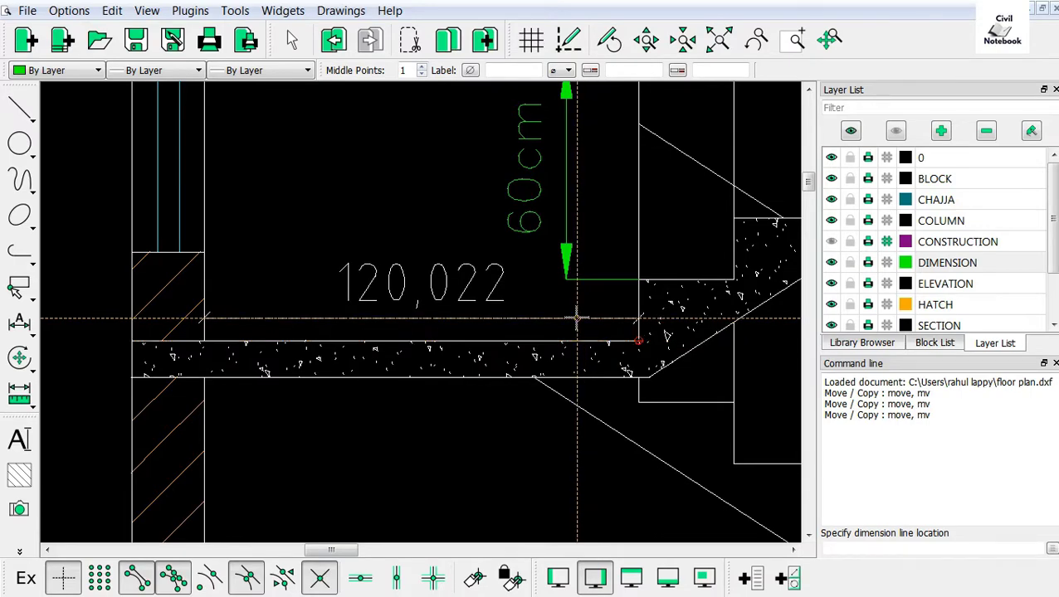
key("Escape")
scroll(577, 323, "down", 1)
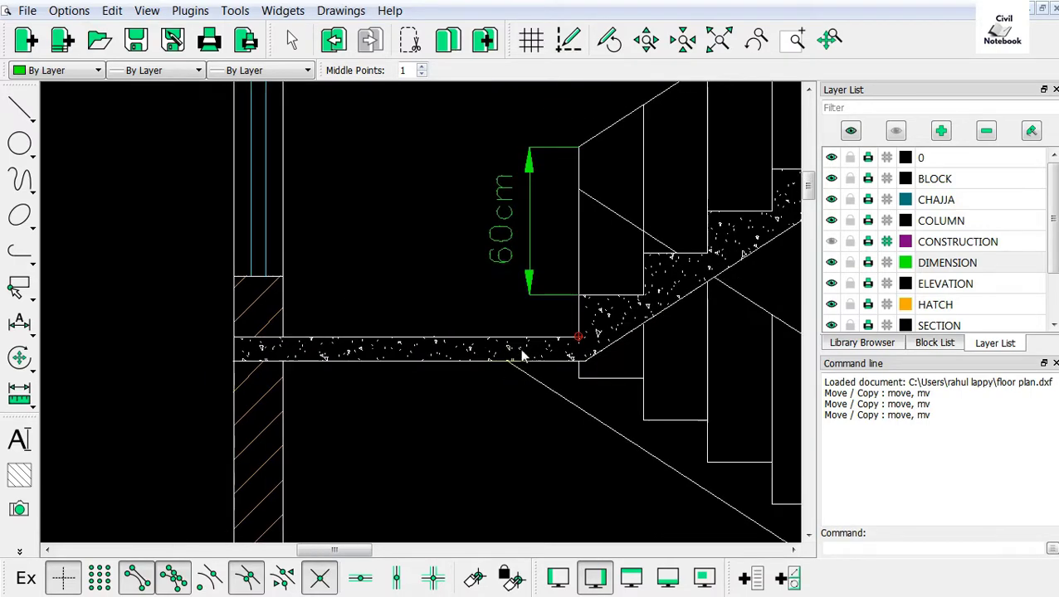
scroll(588, 288, "up", 1)
scroll(352, 390, "down", 2)
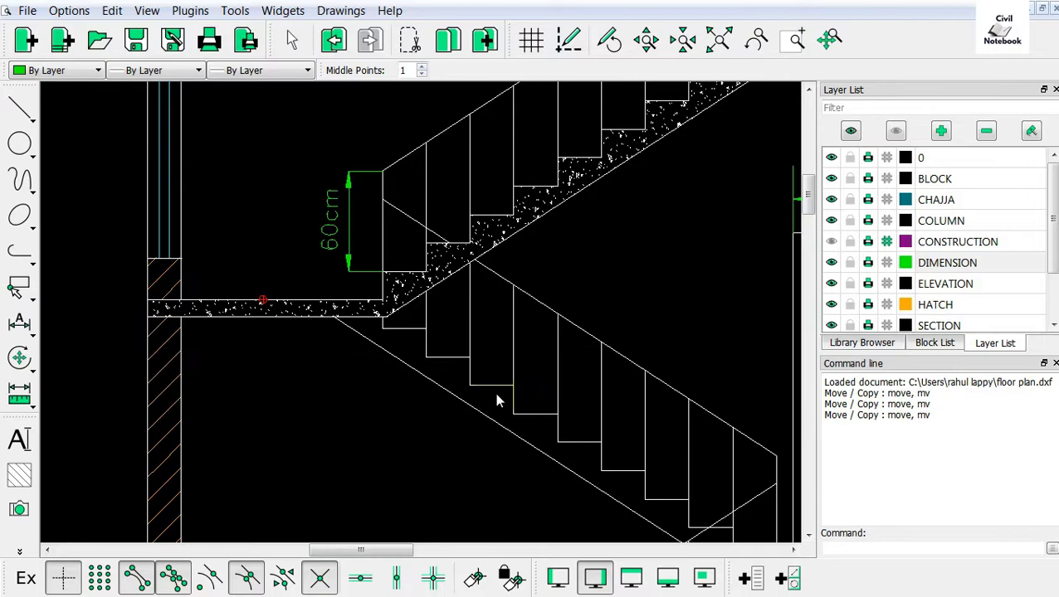
Set the relative zero point at the slab–stair corner
left_click(475, 579)
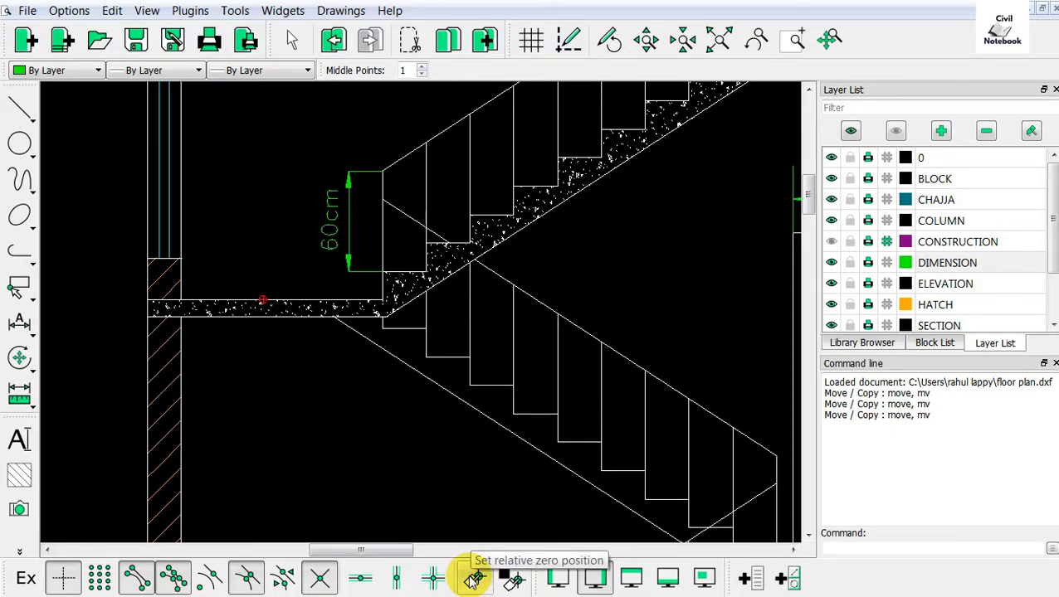
left_click(472, 578)
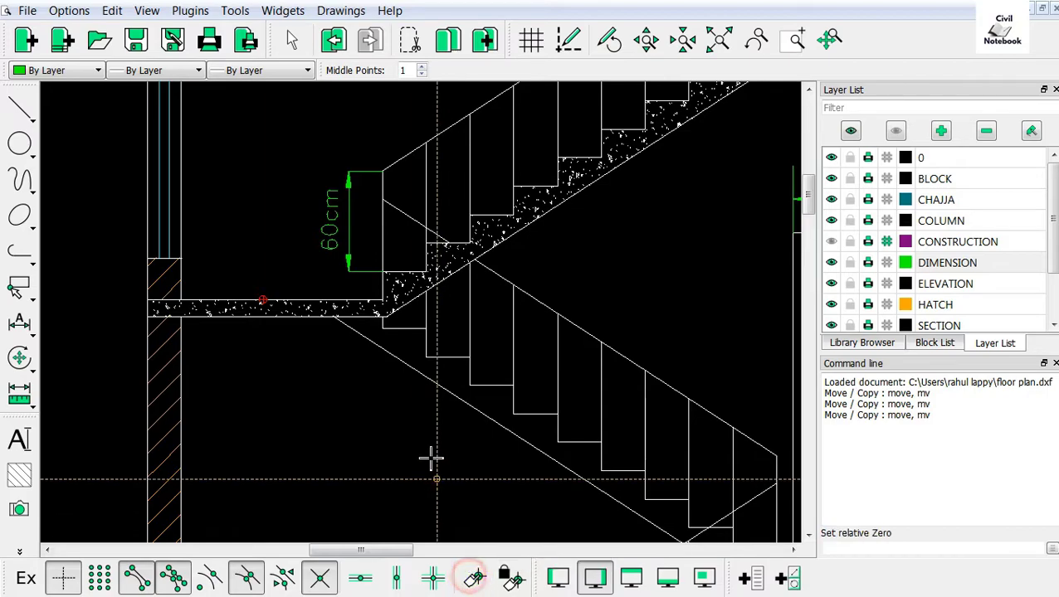
scroll(388, 337, "up", 1)
scroll(380, 249, "up", 1)
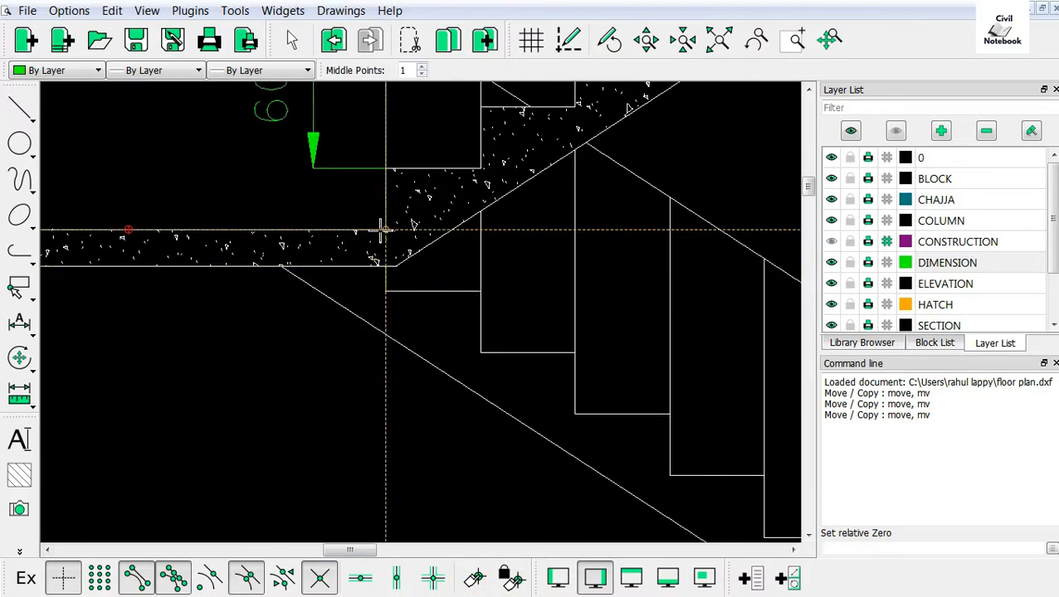
left_click(381, 231)
scroll(479, 466, "down", 1)
scroll(469, 431, "down", 1)
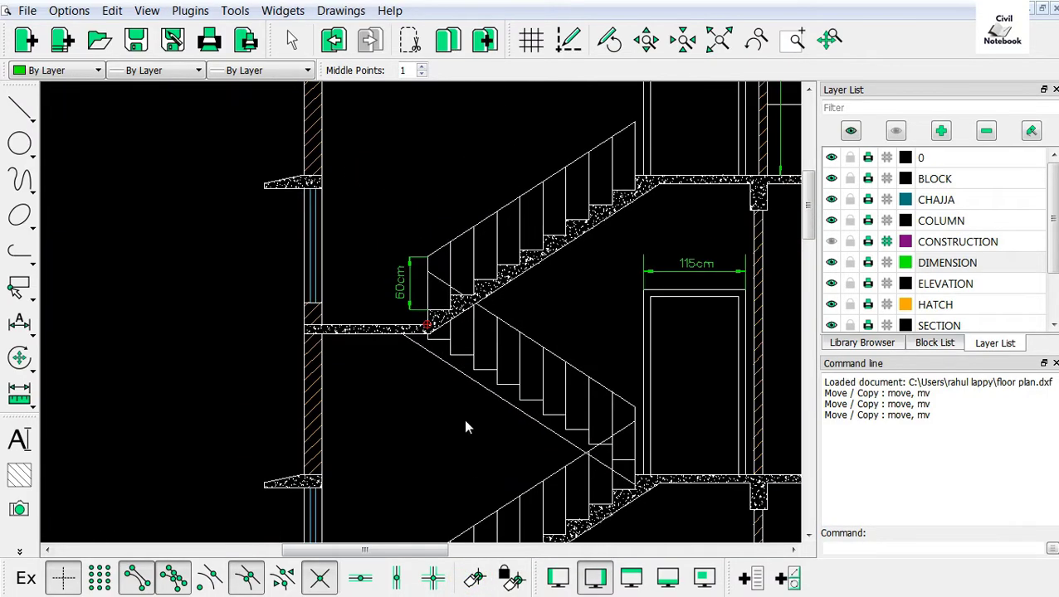
Place a vertical line of length 20, restricted vertical, above the start of the stair
right_click(409, 150)
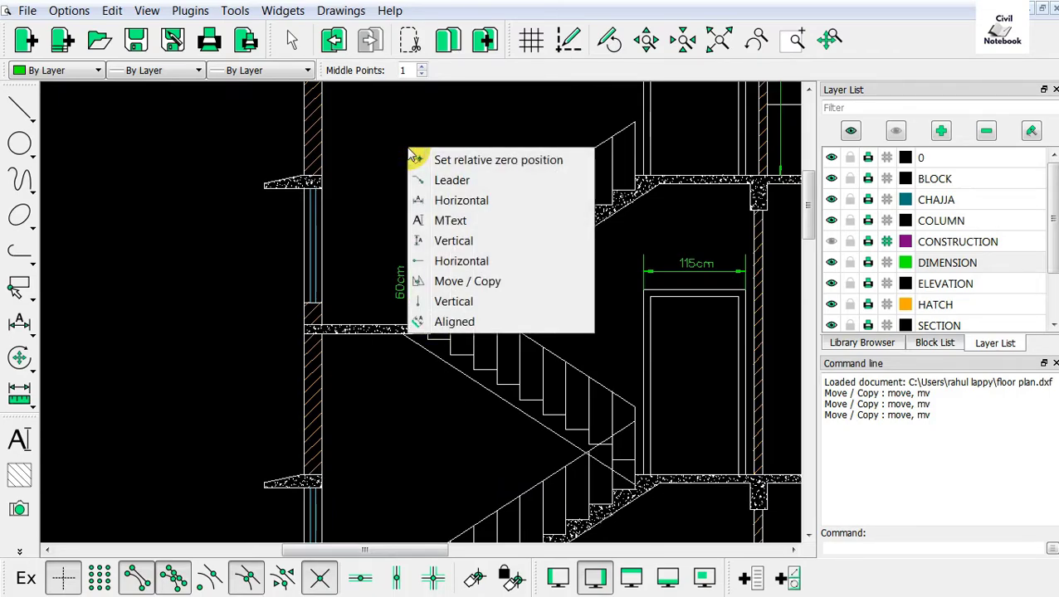
left_click(432, 301)
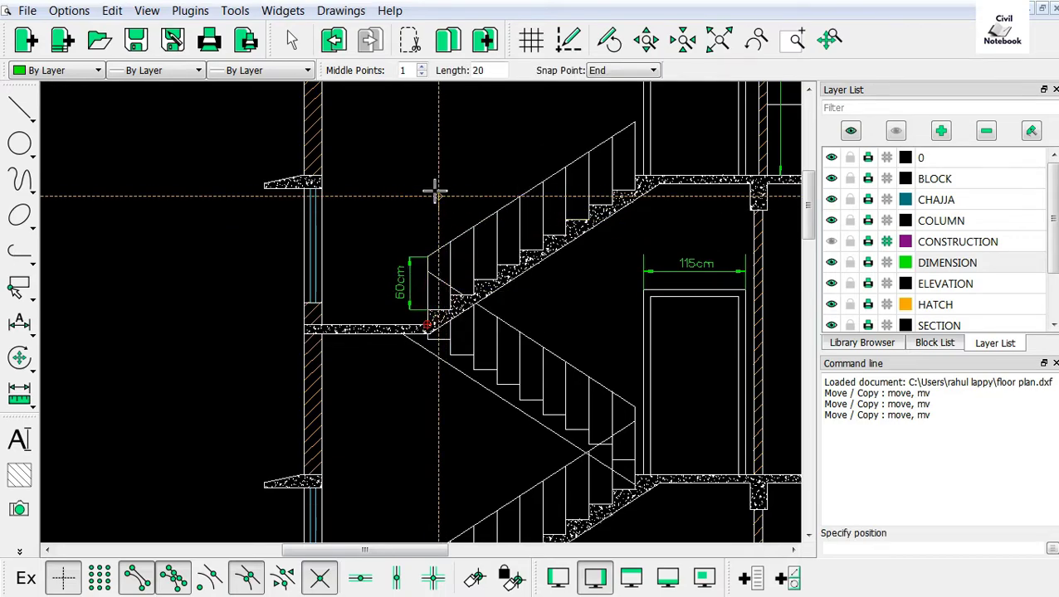
left_click(400, 577)
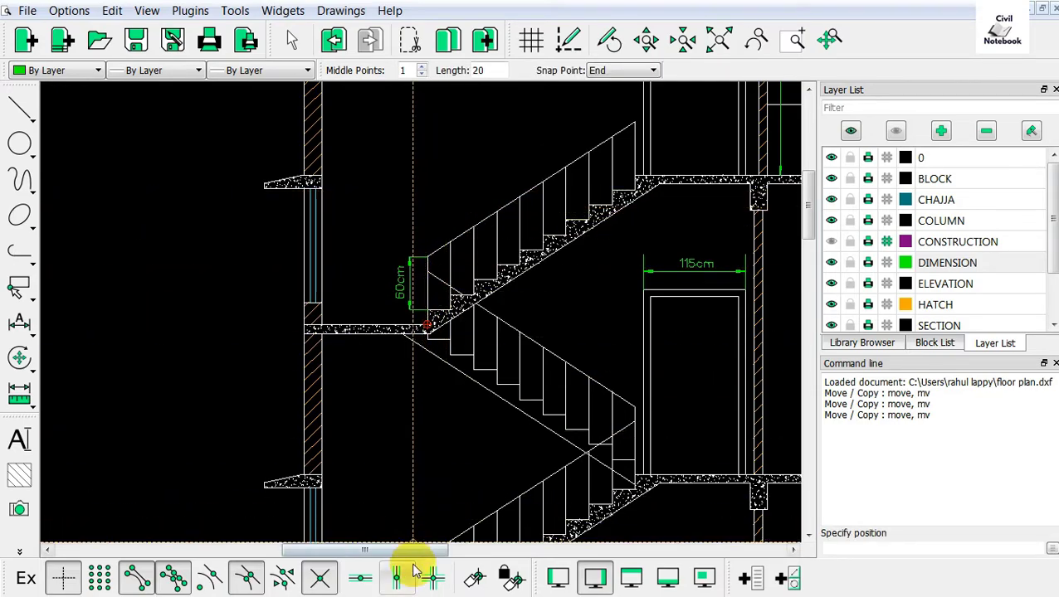
left_click(392, 579)
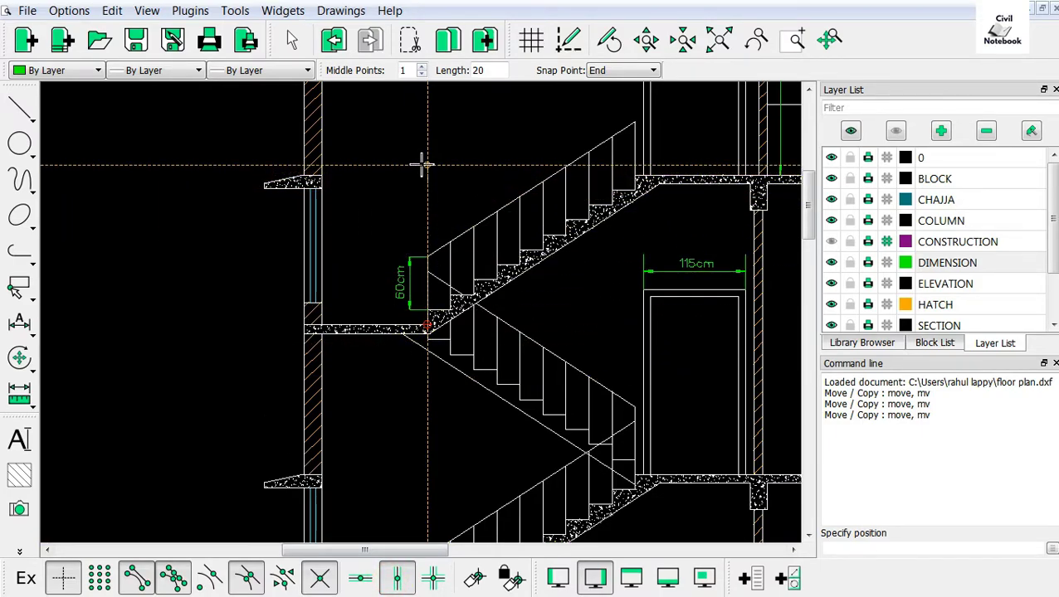
left_click(422, 165)
right_click(430, 245)
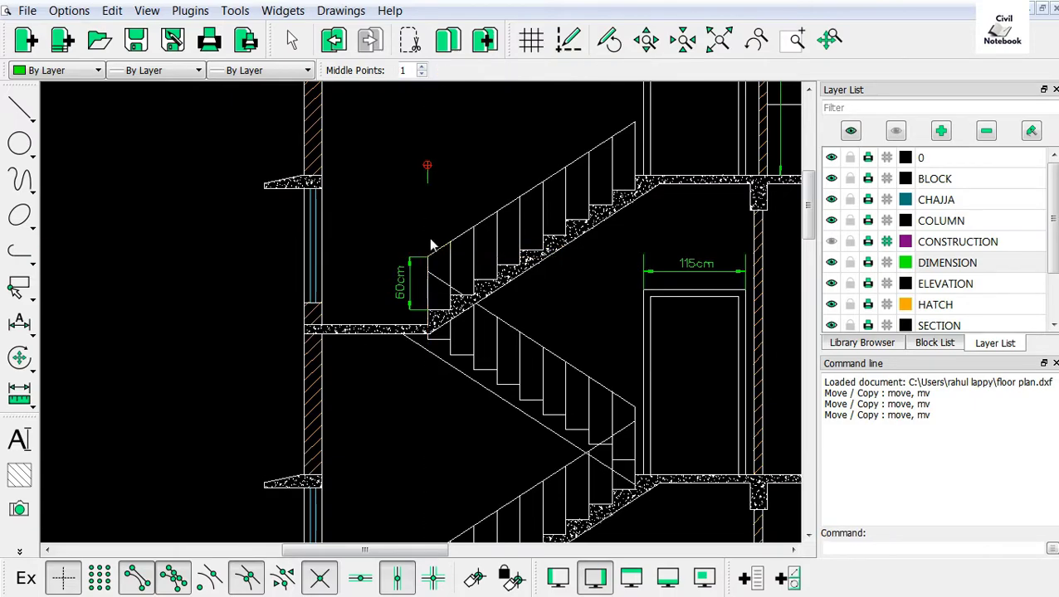
scroll(423, 182, "up", 3)
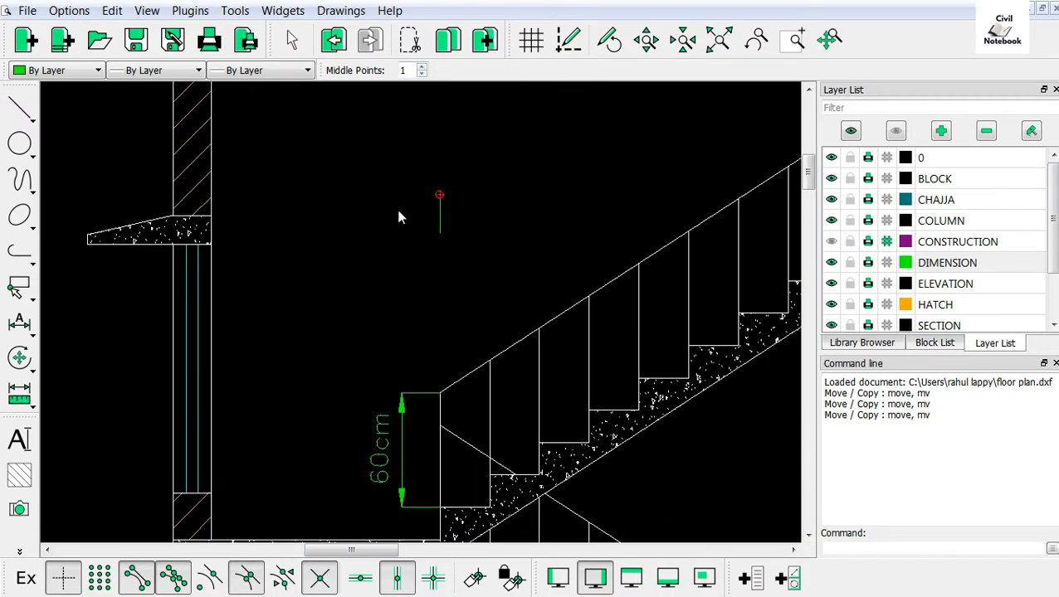
scroll(461, 212, "down", 3)
scroll(401, 407, "up", 3)
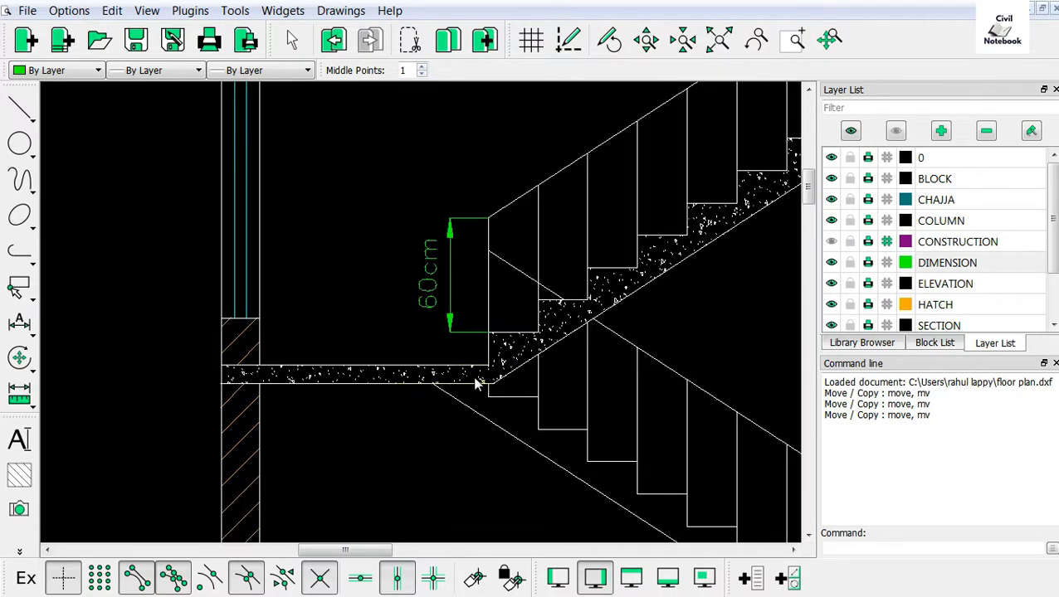
scroll(449, 331, "down", 3)
scroll(453, 203, "up", 3)
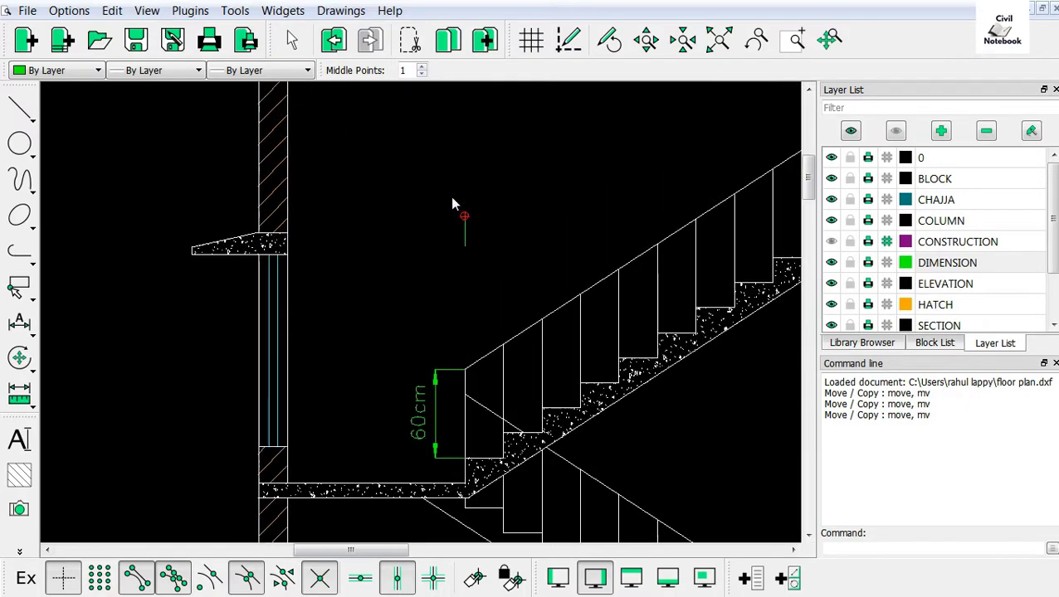
Draw a horizontal leader arrow from the tick mark above the stair to mid-span
scroll(373, 196, "down", 1)
right_click(401, 187)
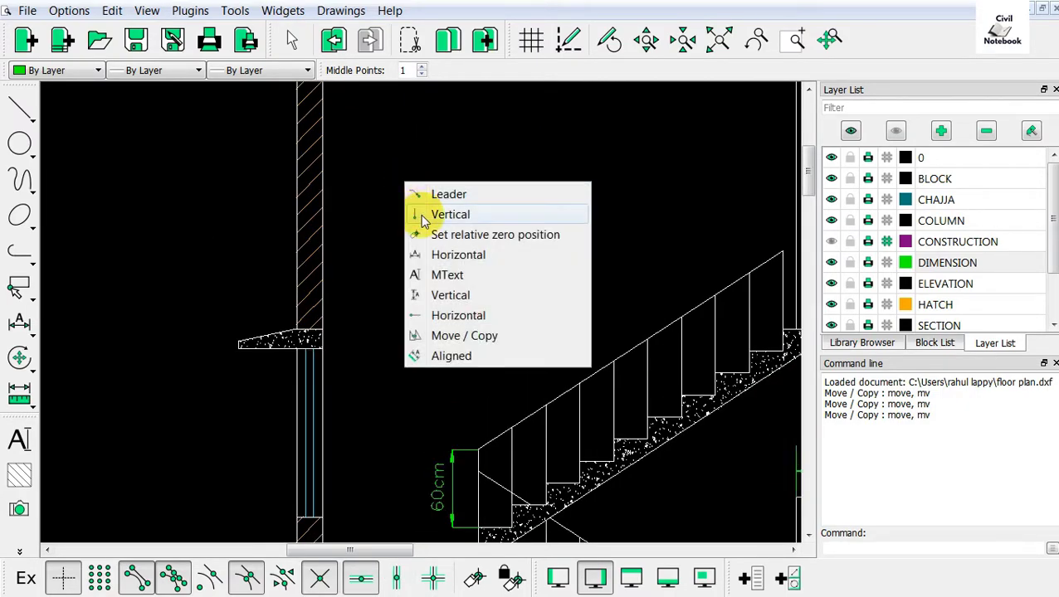
left_click(430, 196)
scroll(456, 282, "down", 2)
scroll(456, 319, "up", 3)
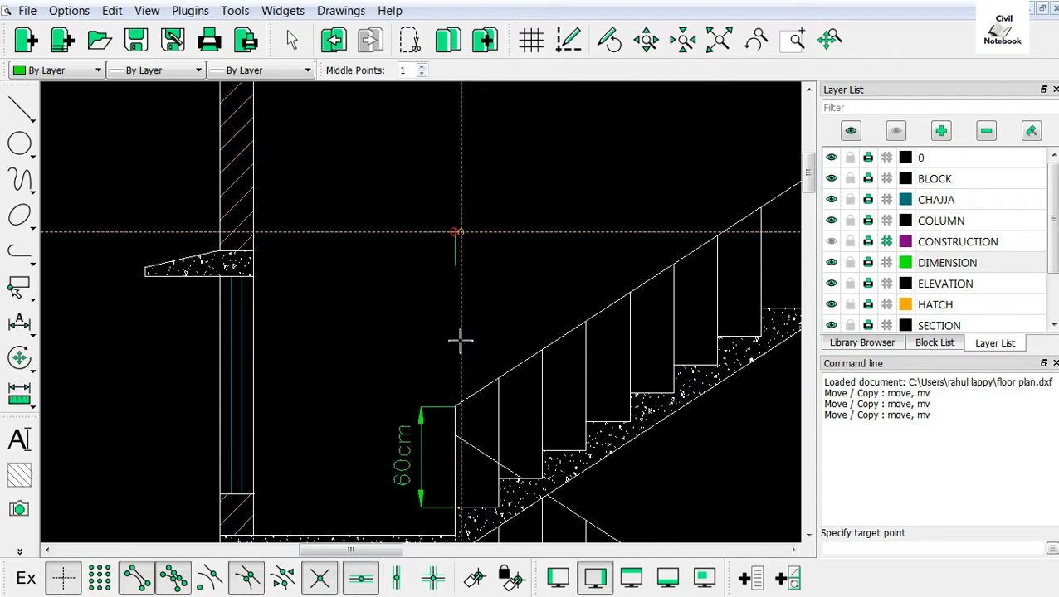
scroll(454, 284, "up", 2)
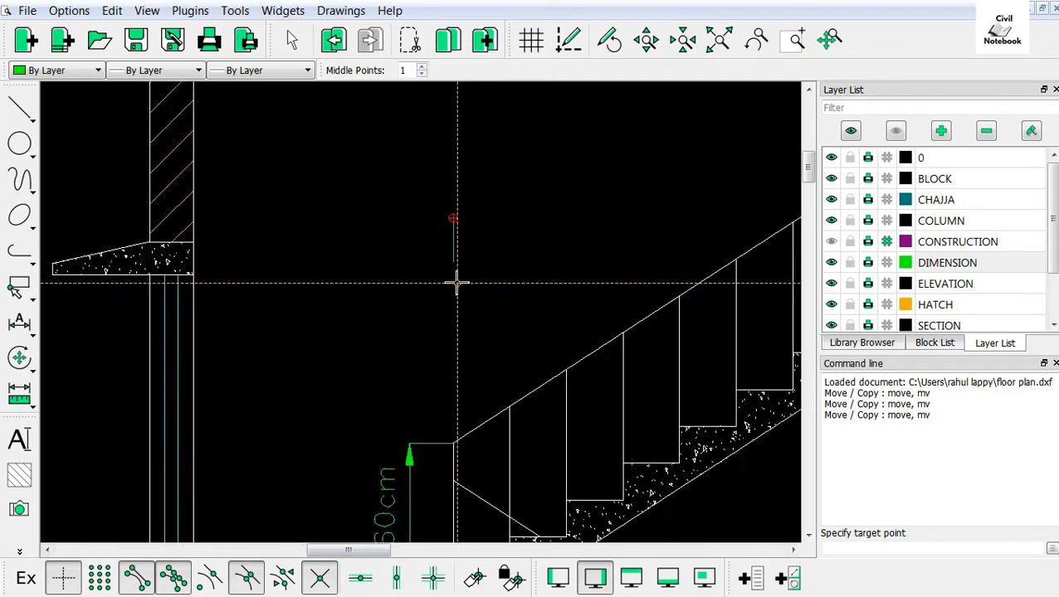
scroll(449, 246, "up", 1)
left_click(449, 224)
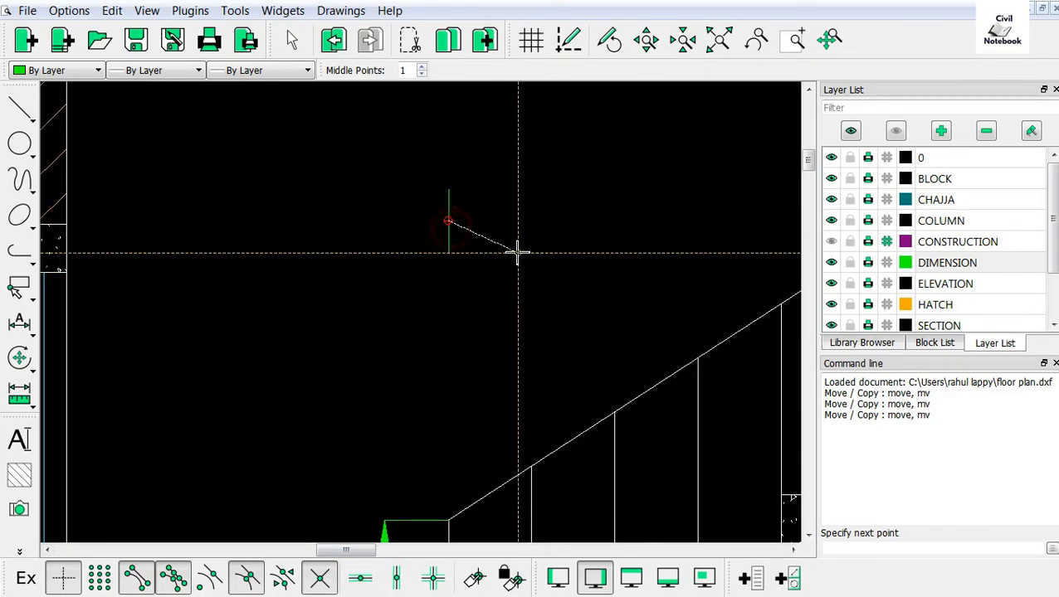
scroll(405, 255, "down", 2)
left_click(359, 579)
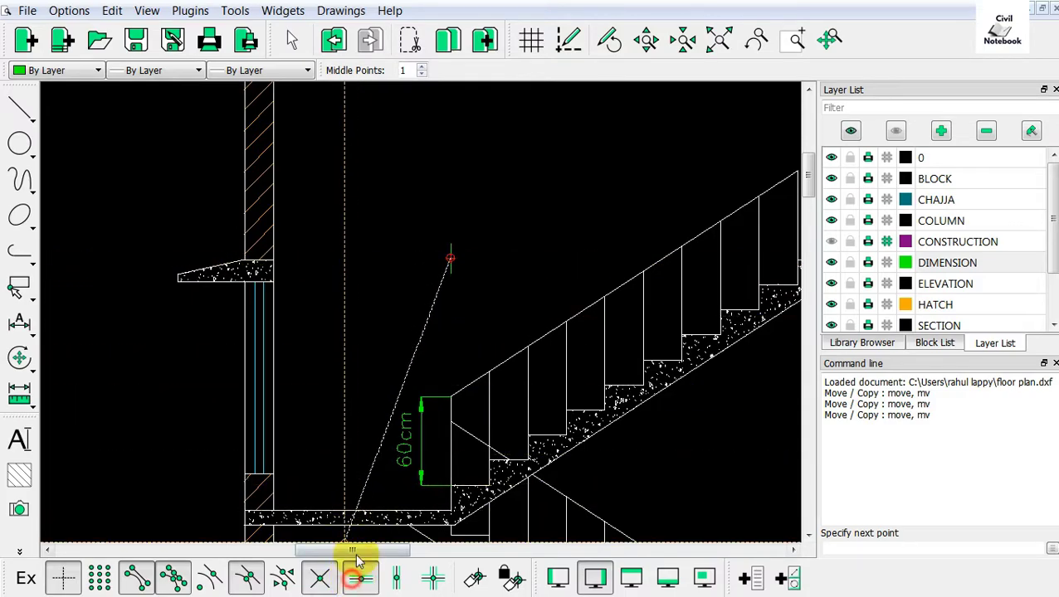
scroll(274, 262, "up", 2)
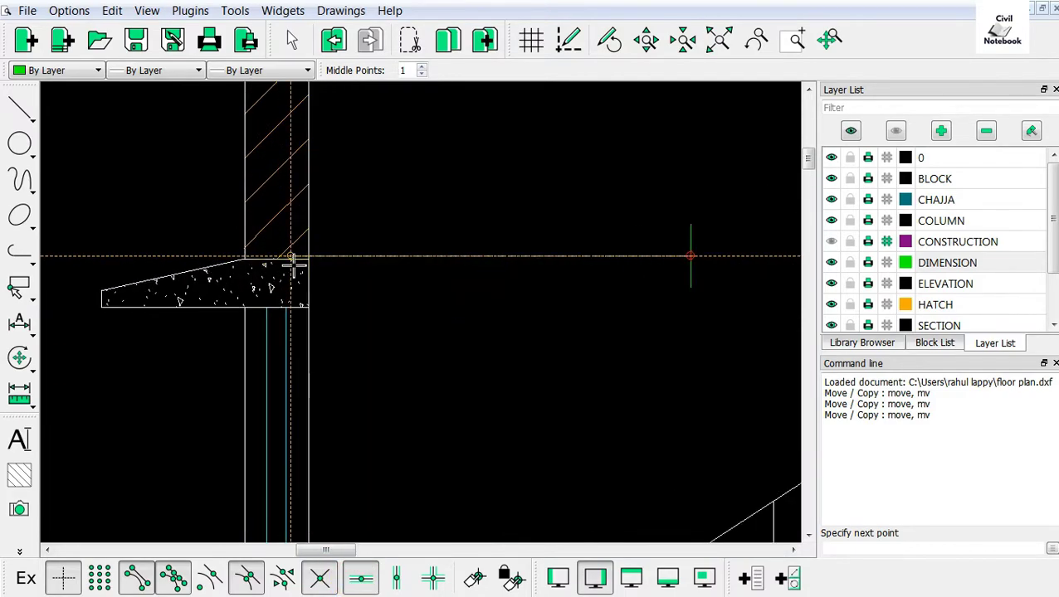
left_click(453, 255)
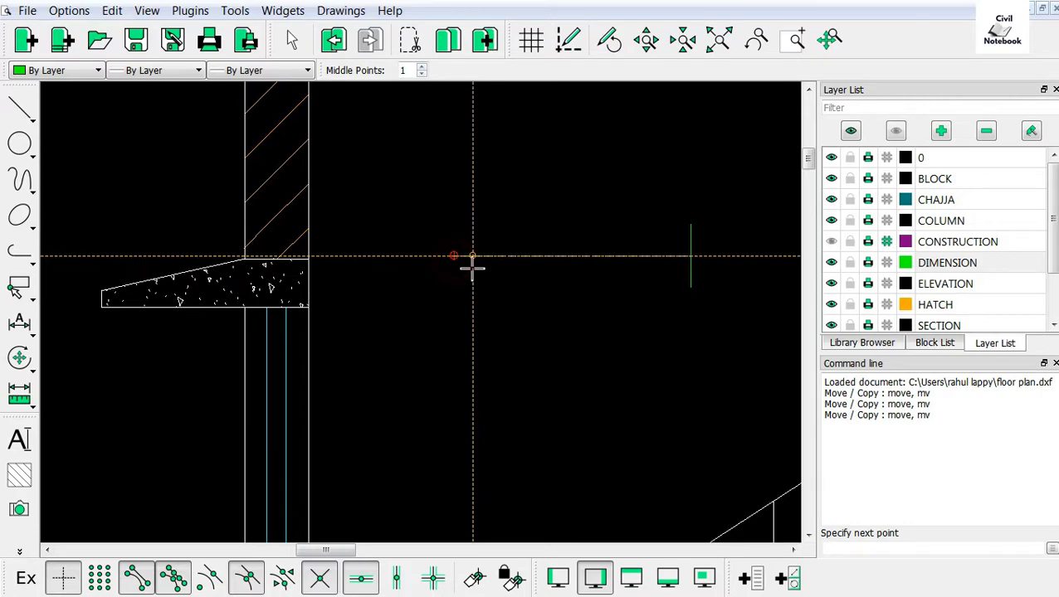
key("Return")
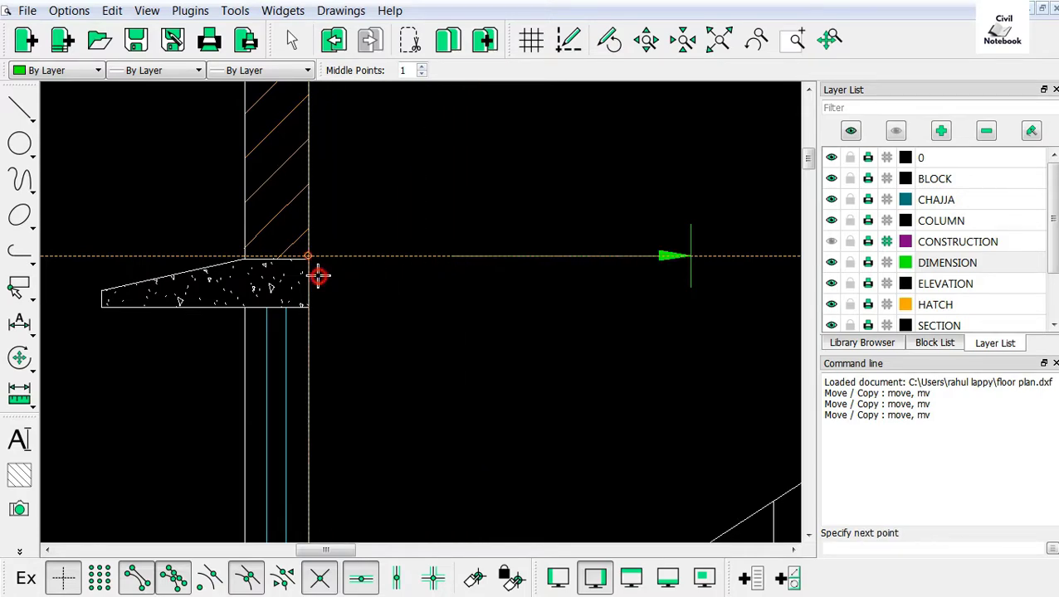
Add the opposing arrow at the wall face to complete the double-arrow line
left_click(624, 279)
key("Return")
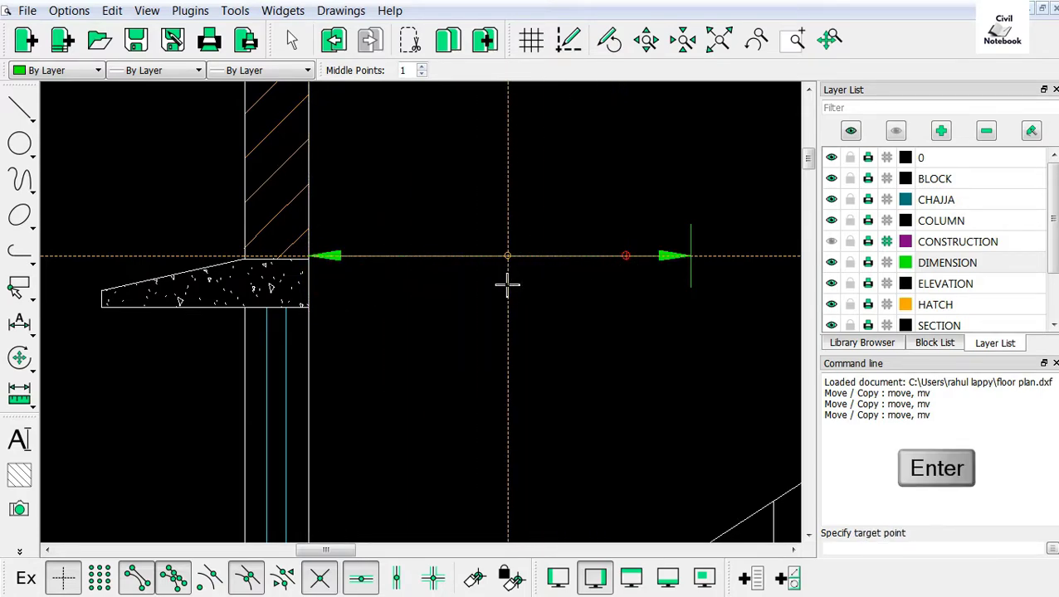
left_click(397, 283)
scroll(361, 264, "down", 4)
scroll(429, 366, "up", 2)
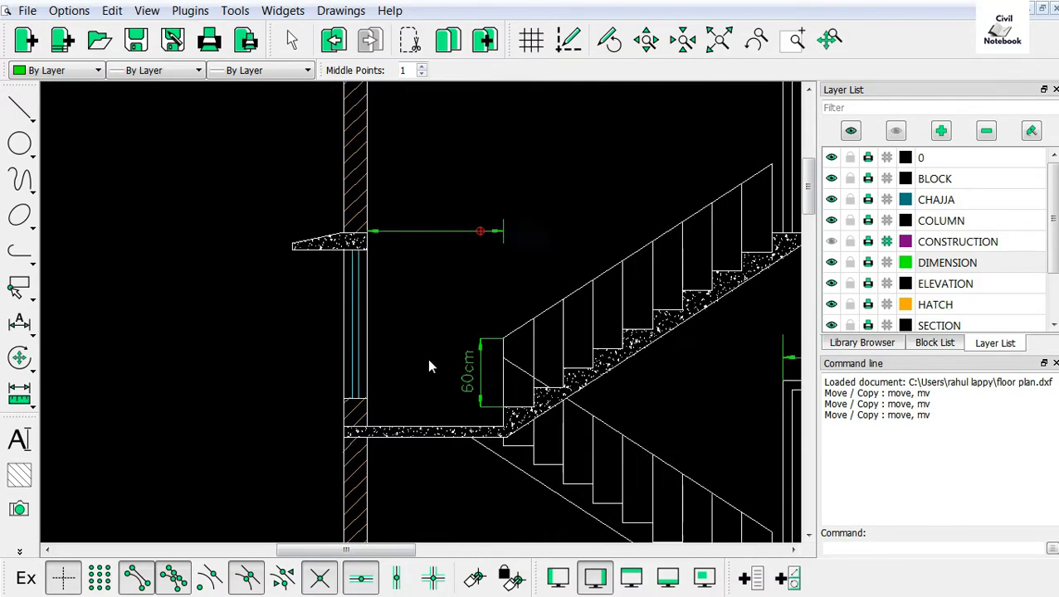
scroll(429, 366, "up", 2)
scroll(453, 181, "up", 1)
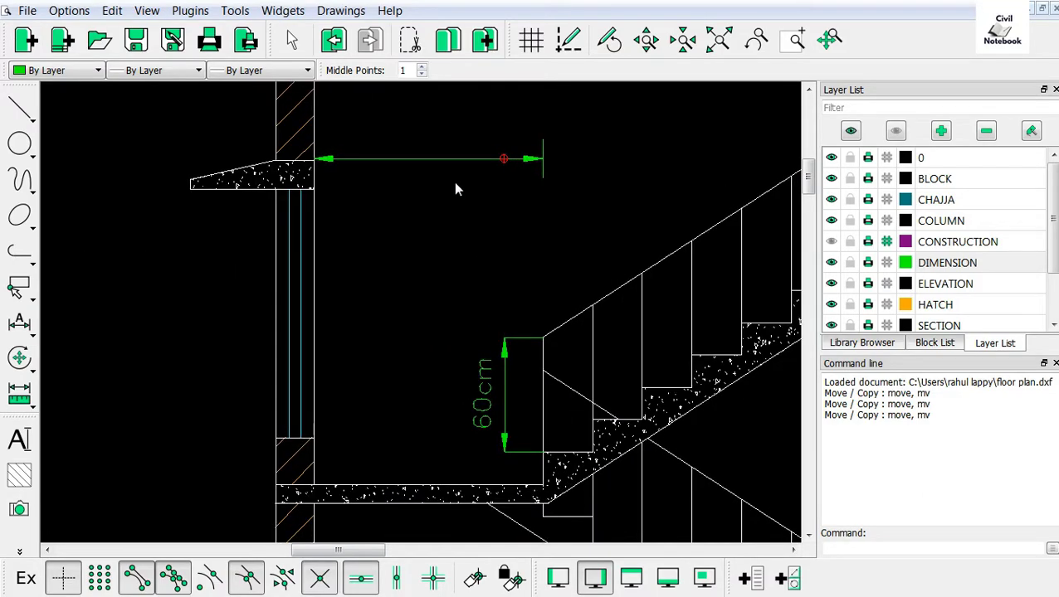
Enter the 1.2m MText label with angle 0 and turn snapping off for placement
left_click(19, 439)
type("1.2")
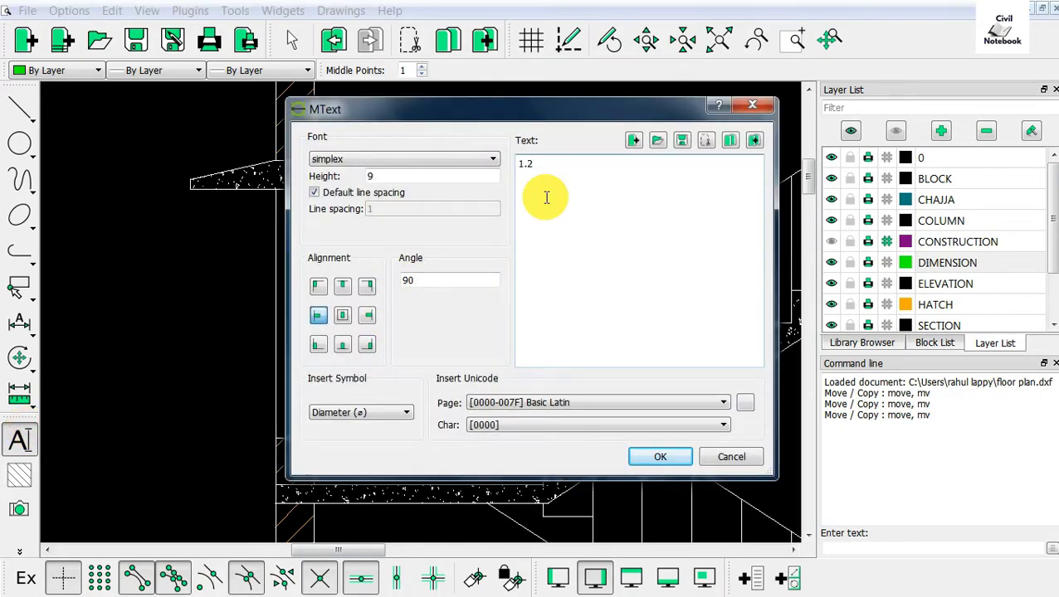
type("m")
left_click(660, 456)
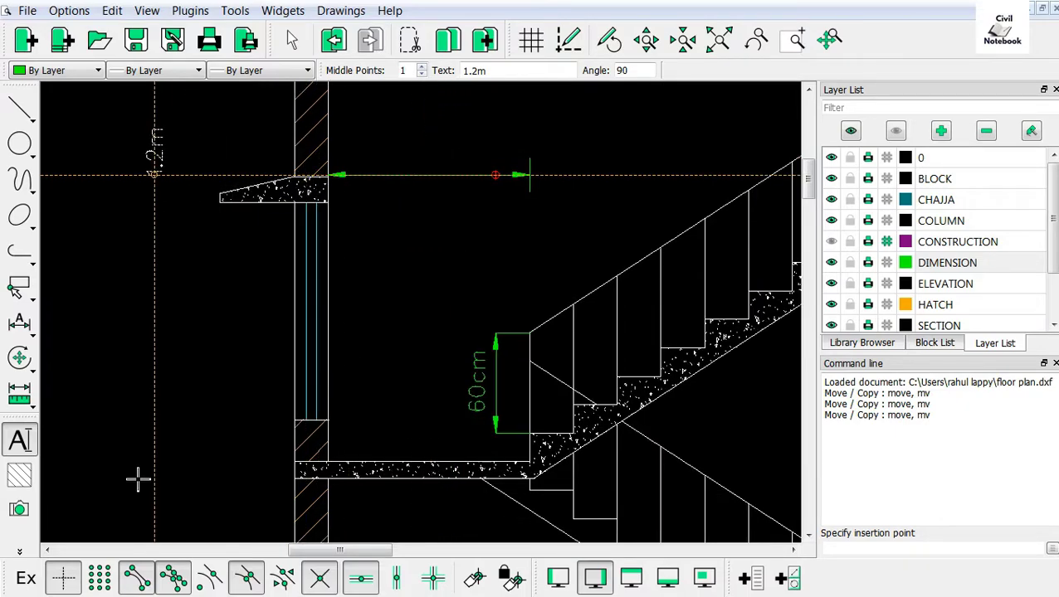
left_click(19, 440)
double_click(415, 279)
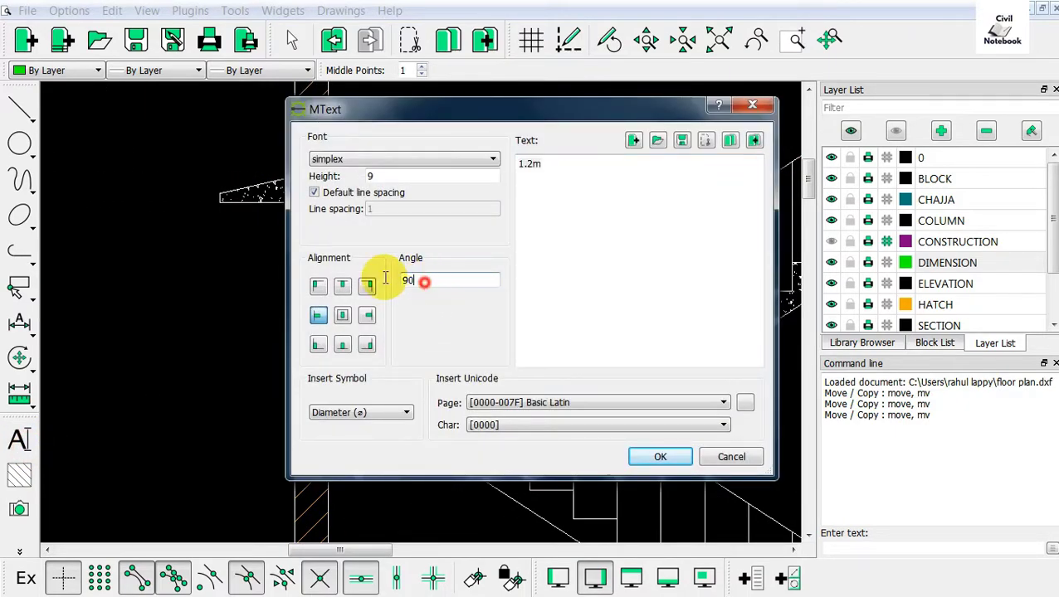
type("0")
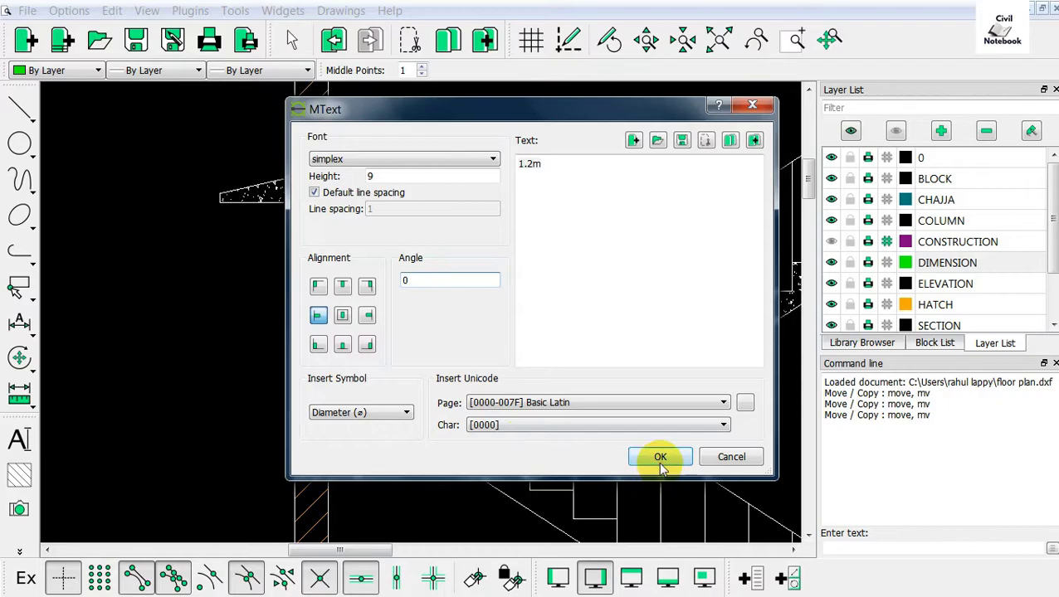
left_click(658, 459)
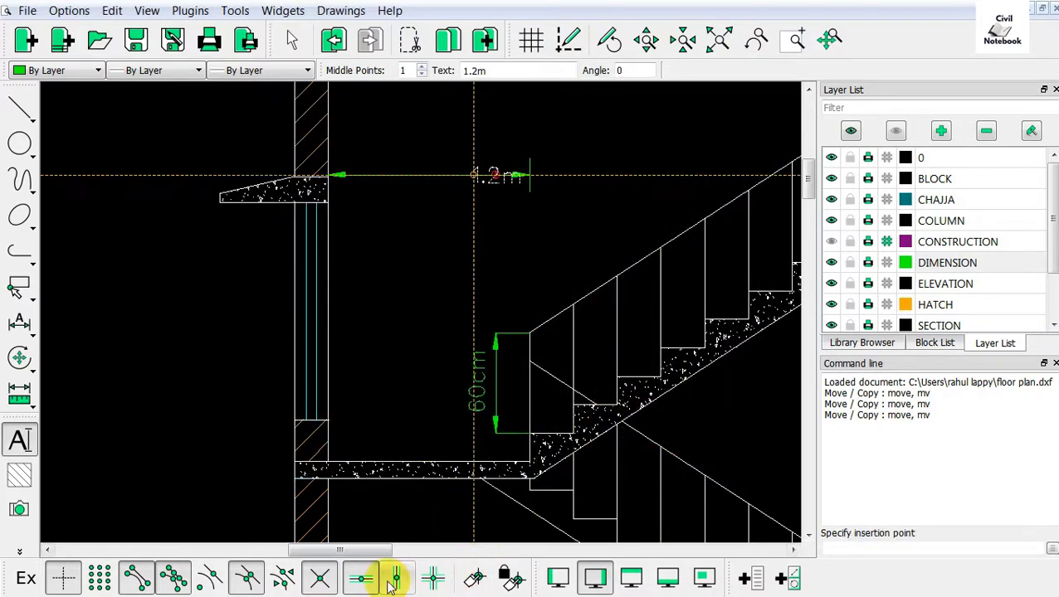
left_click(361, 579)
scroll(449, 207, "up", 2)
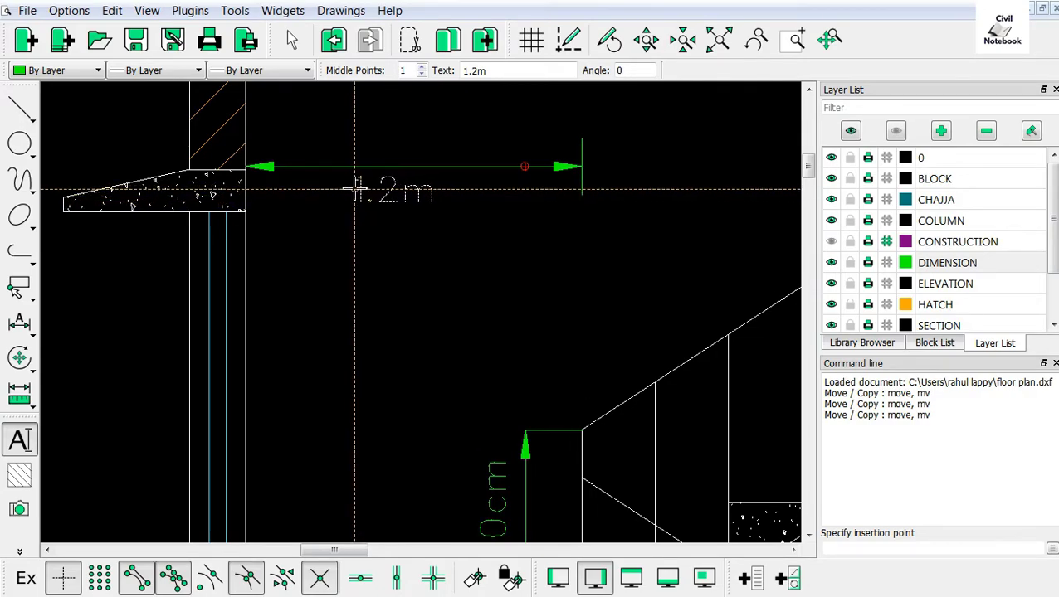
Place the 1.2m label above the horizontal arrow line
left_click(362, 193)
scroll(348, 283, "down", 3)
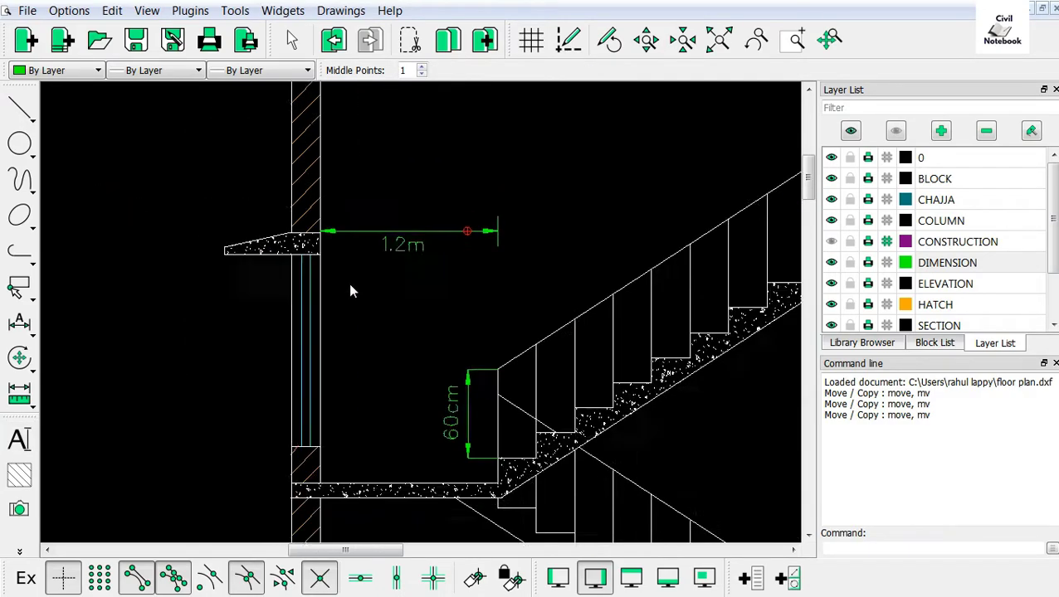
scroll(340, 278, "up", 1)
scroll(336, 273, "down", 2)
scroll(468, 340, "up", 1)
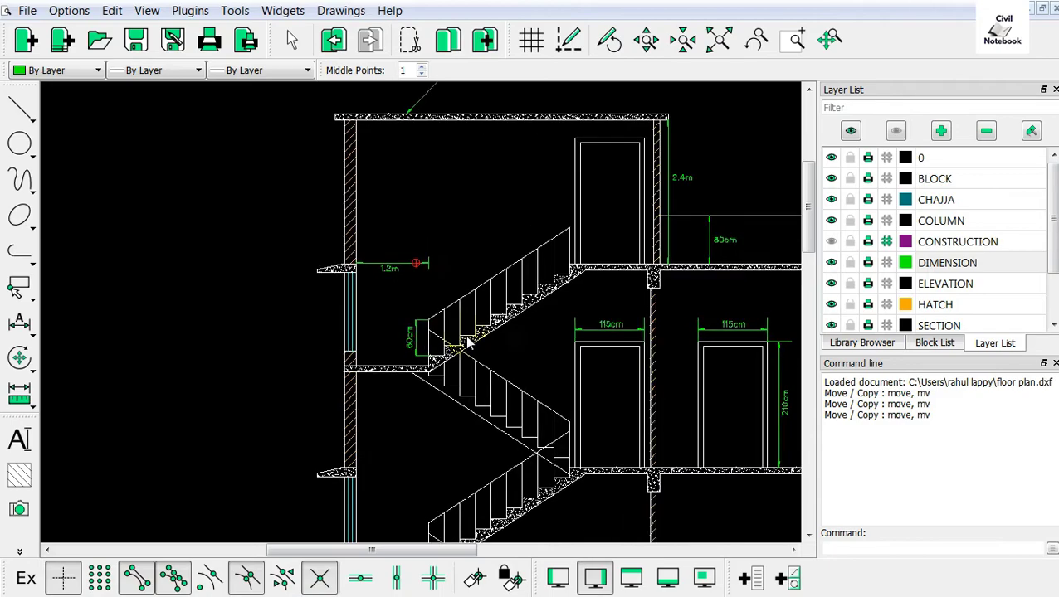
scroll(467, 343, "up", 2)
scroll(467, 342, "up", 1)
scroll(467, 343, "up", 1)
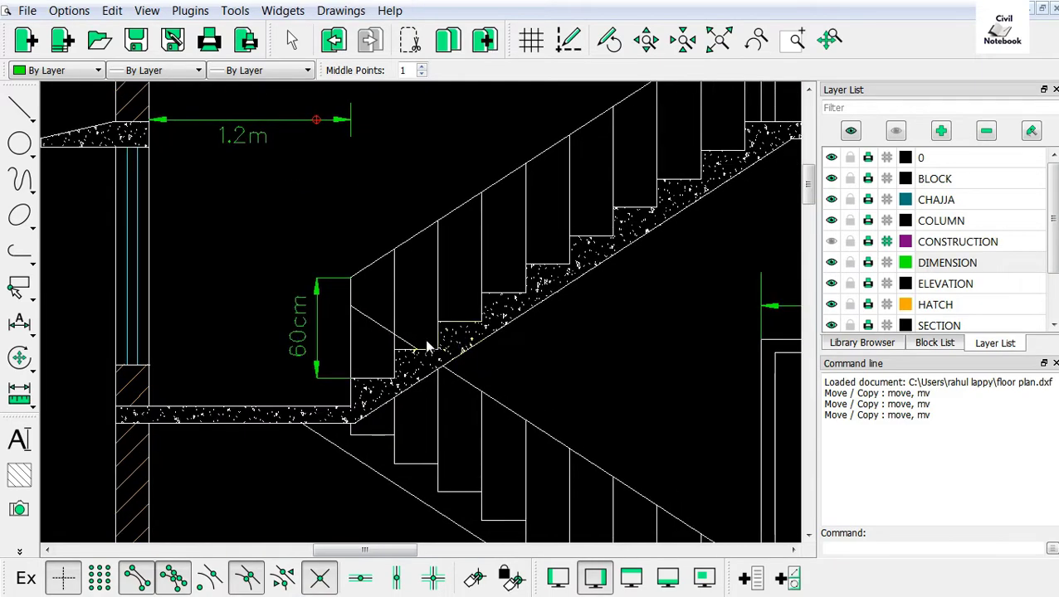
scroll(492, 339, "down", 1)
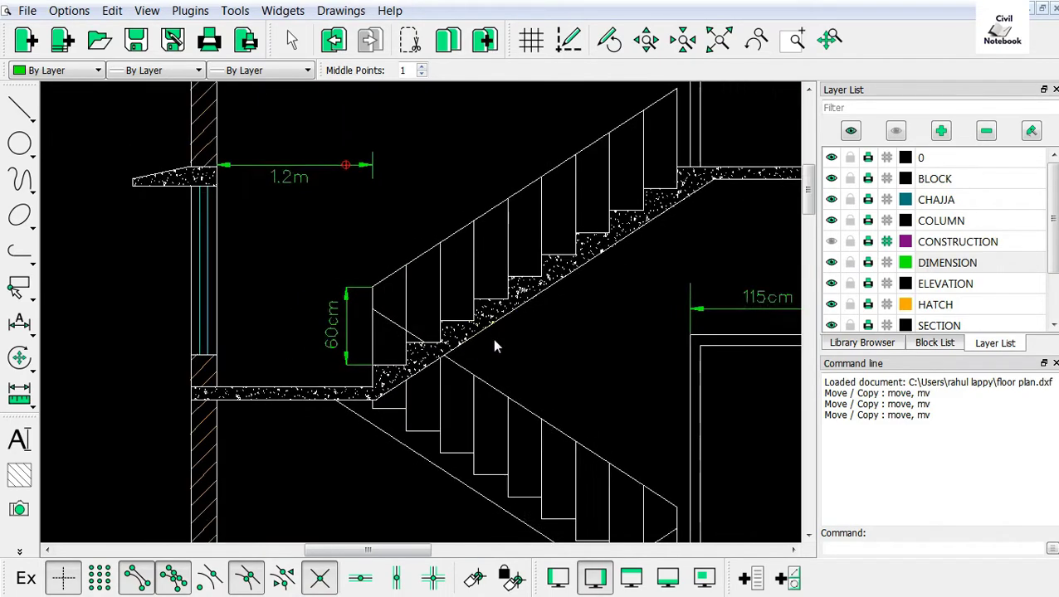
scroll(494, 346, "down", 1)
scroll(493, 326, "down", 1)
scroll(496, 288, "down", 1)
scroll(454, 396, "down", 1)
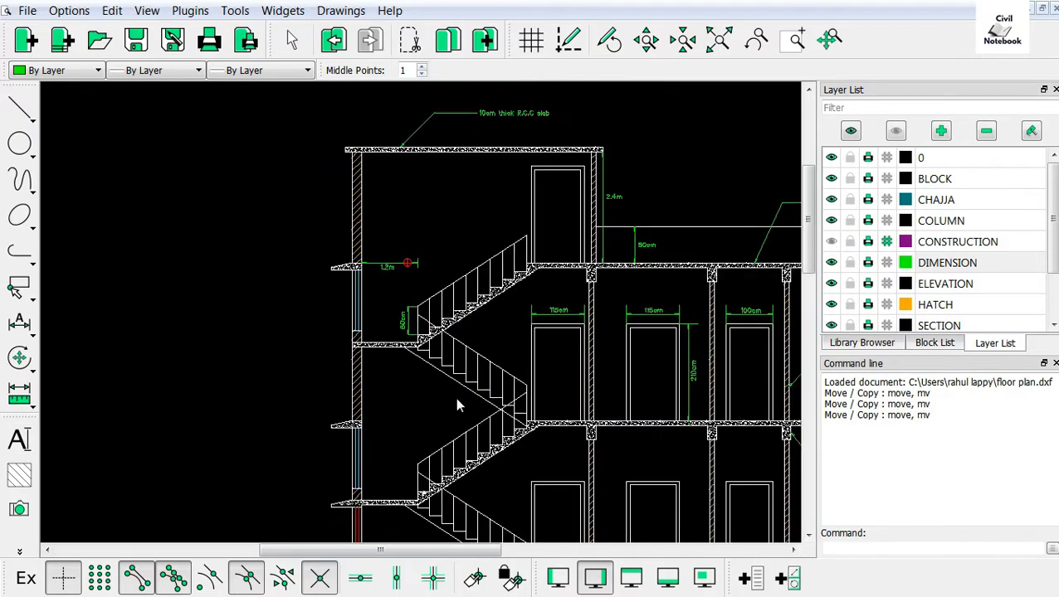
scroll(395, 390, "up", 1)
scroll(411, 375, "up", 1)
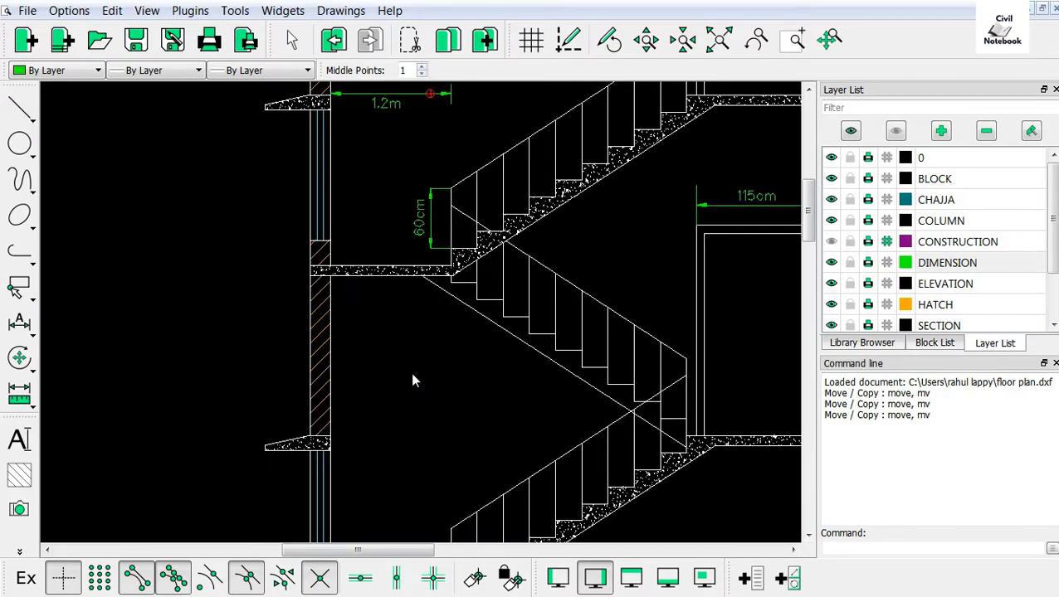
scroll(412, 379, "down", 2)
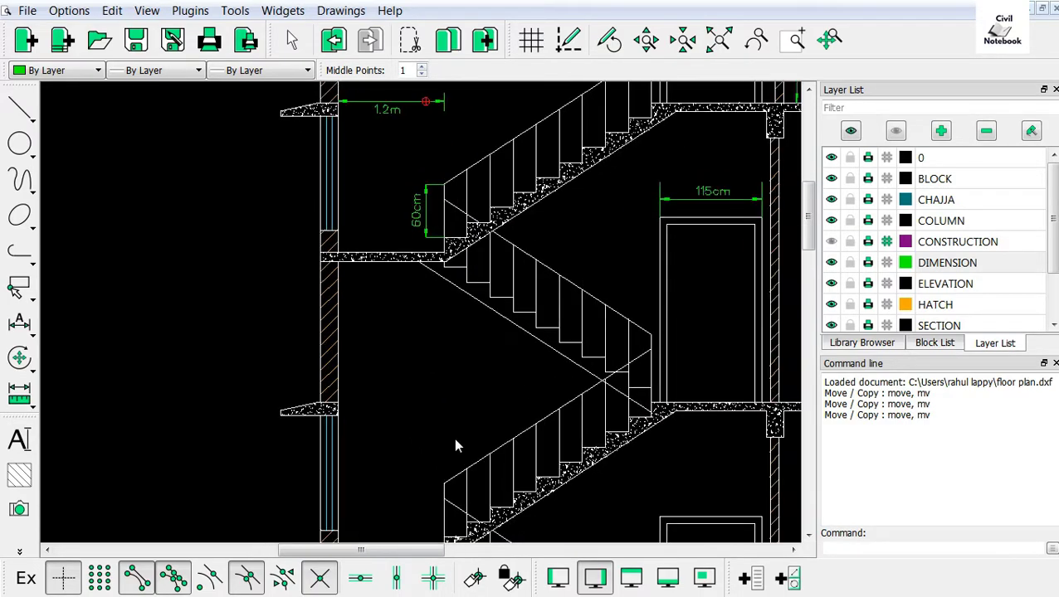
Start the Leader command from the recent-commands menu, focused on the lower stair flight
right_click(178, 283)
left_click(208, 311)
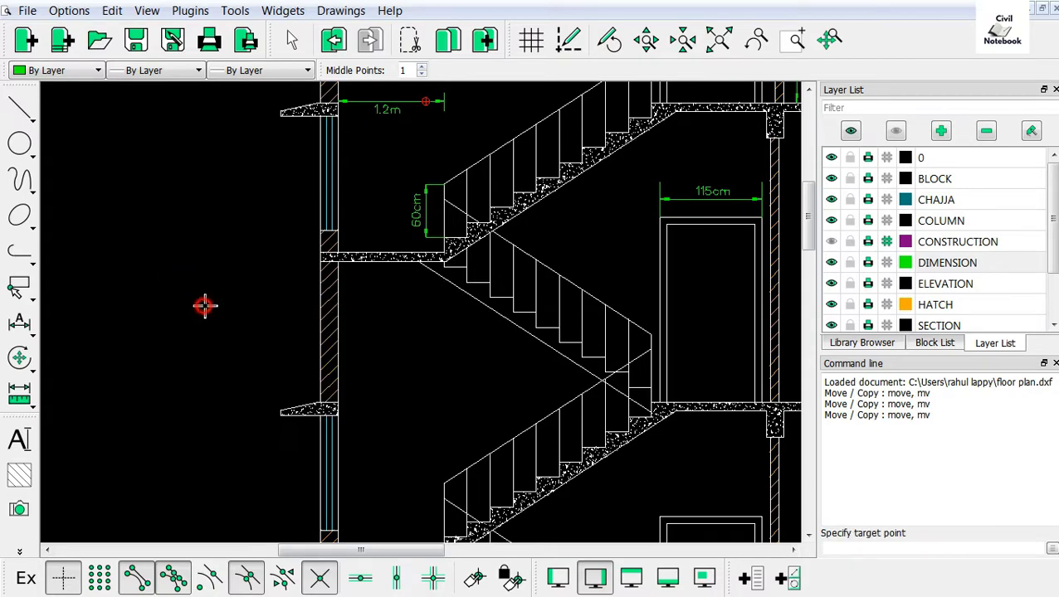
scroll(568, 474, "up", 2)
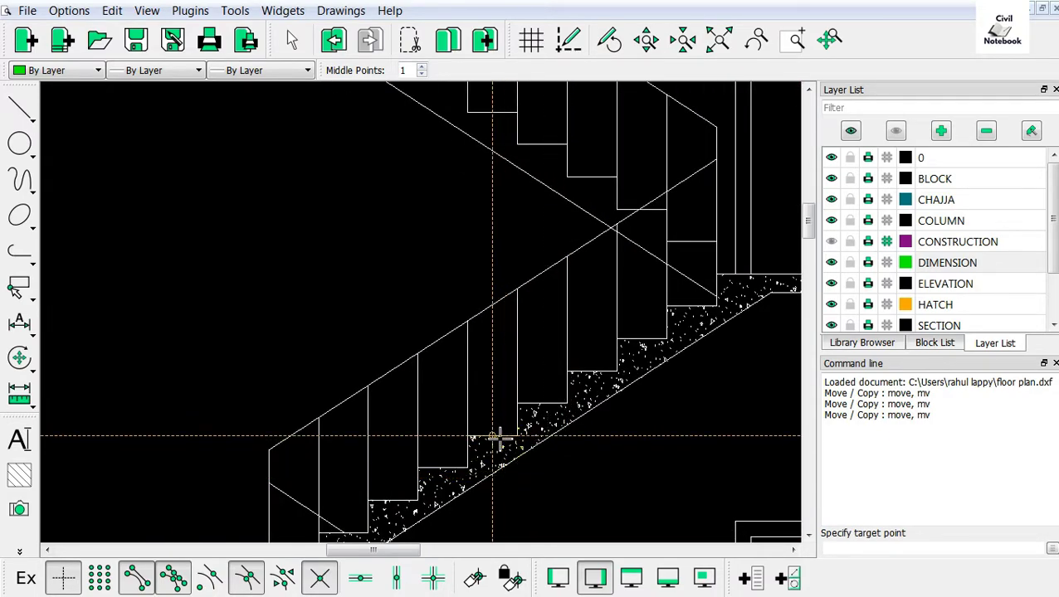
Draw a leader from a lower stair tread up to a horizontal tail
left_click(493, 435)
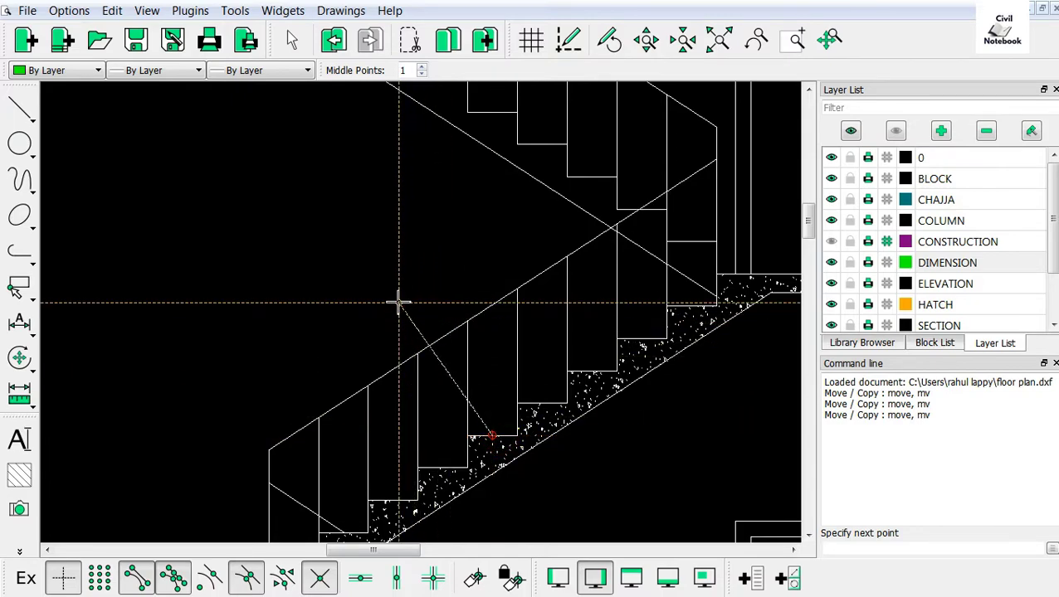
left_click(389, 273)
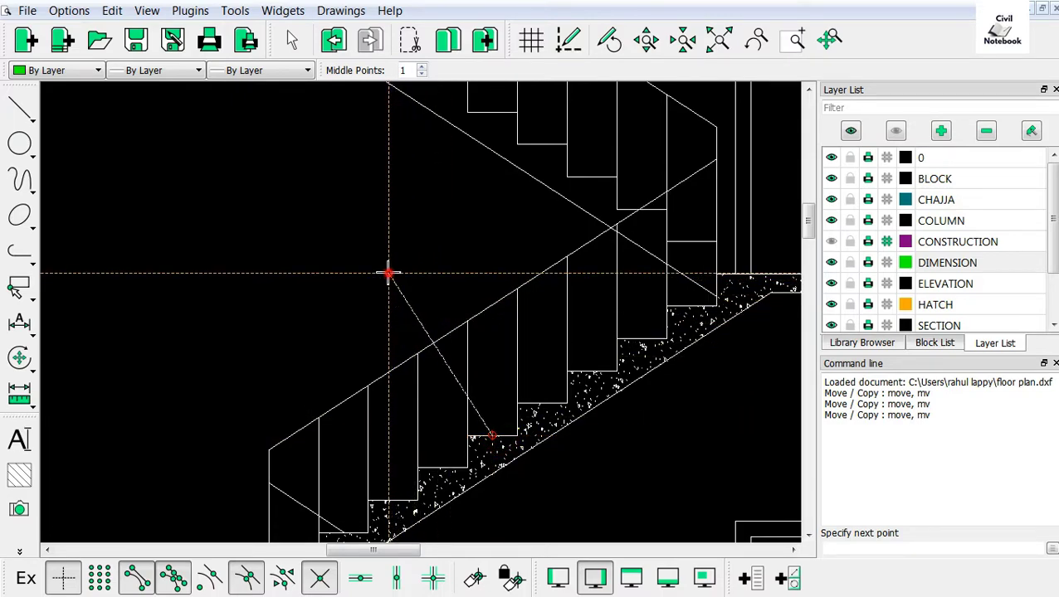
left_click(359, 577)
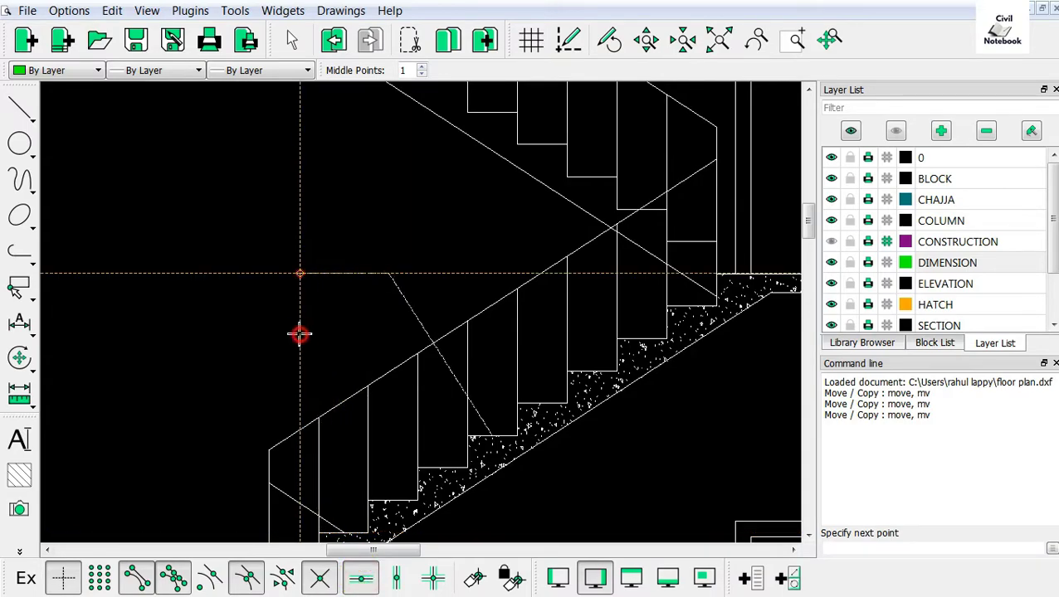
key("Return")
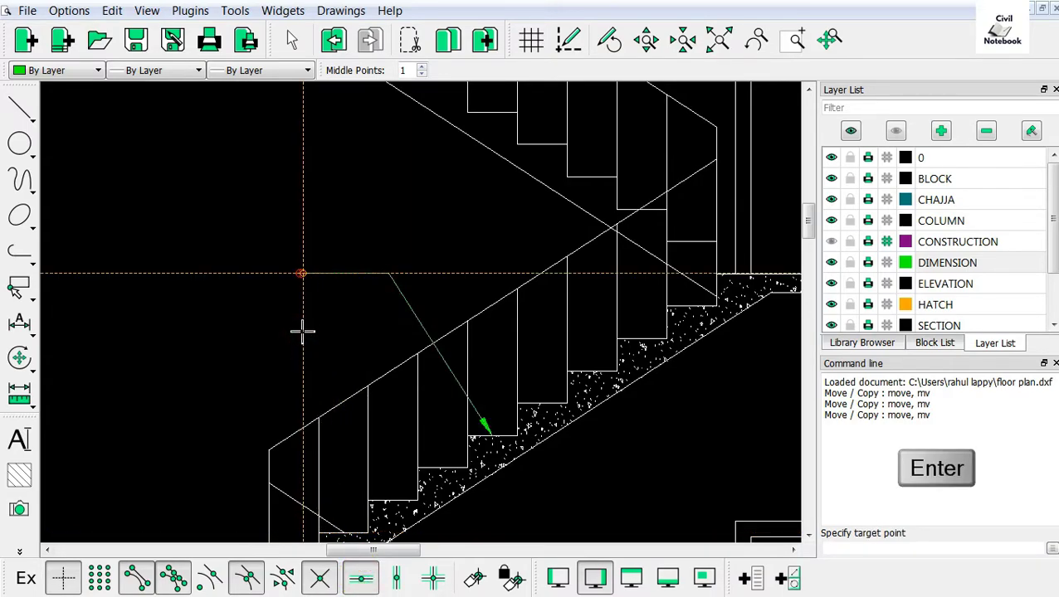
scroll(404, 300, "down", 3)
scroll(205, 287, "up", 2)
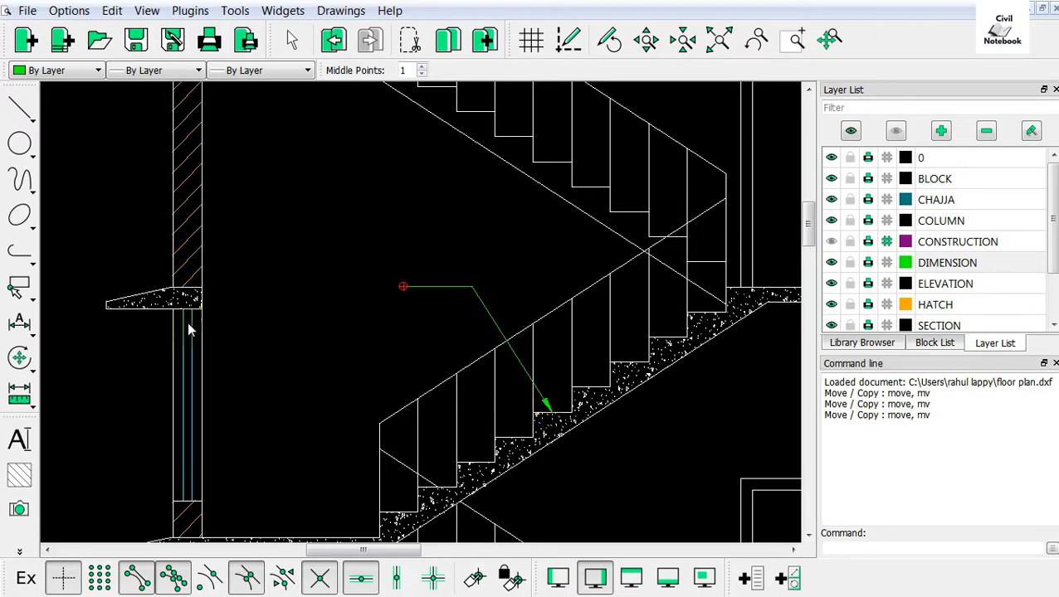
Preview a horizontal dimension across the tread (26.11), then cancel it
left_click(20, 323)
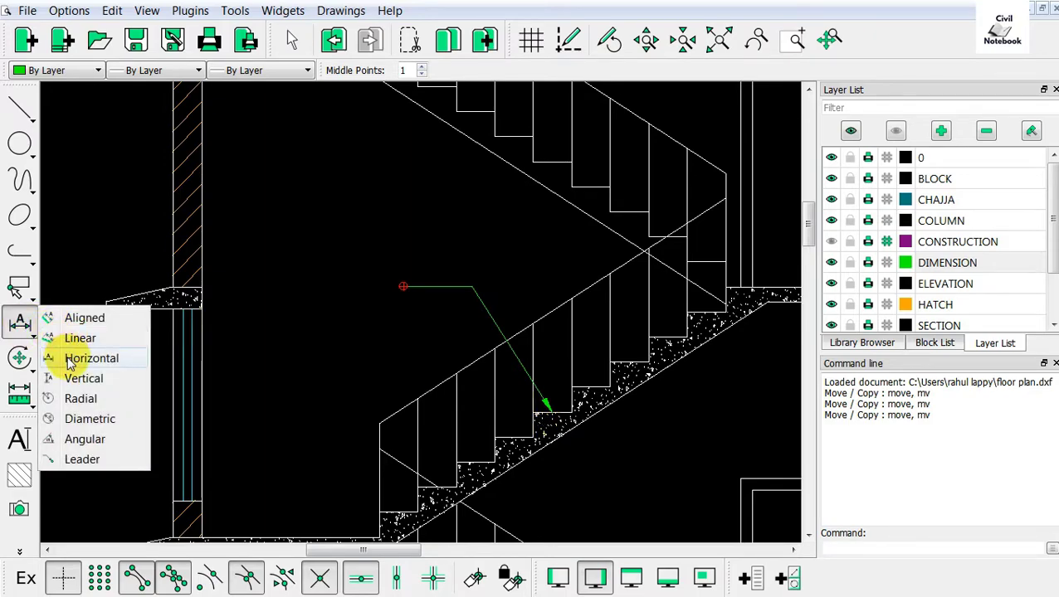
left_click(66, 357)
scroll(557, 458, "up", 4)
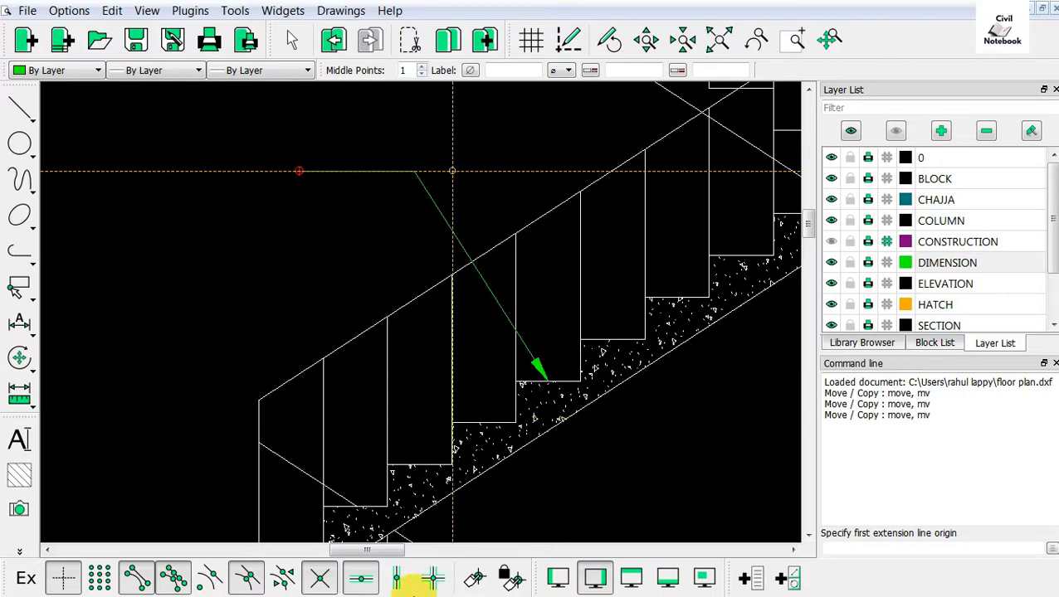
left_click(452, 465)
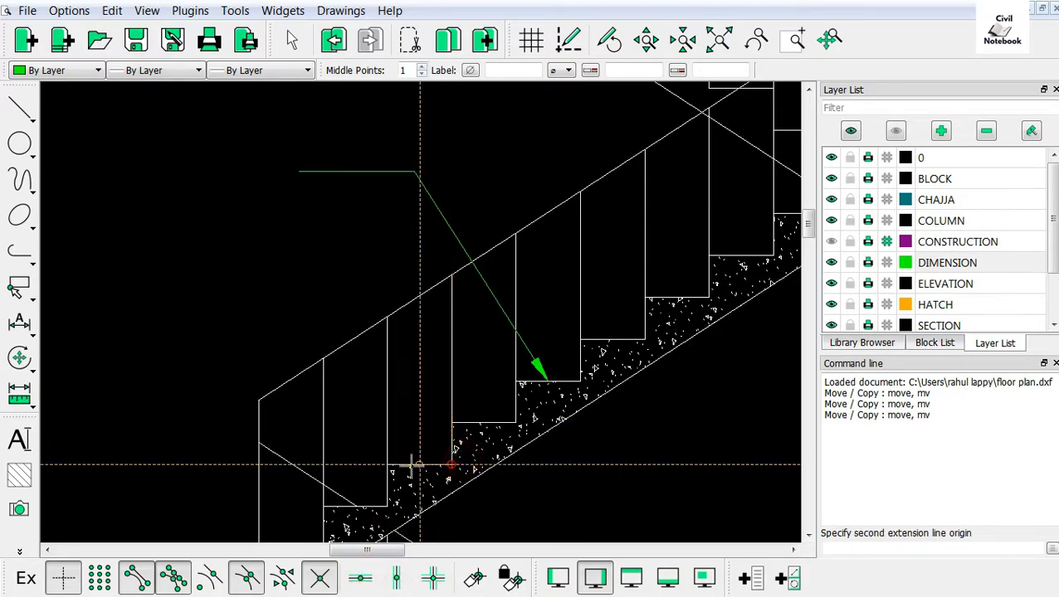
left_click(387, 465)
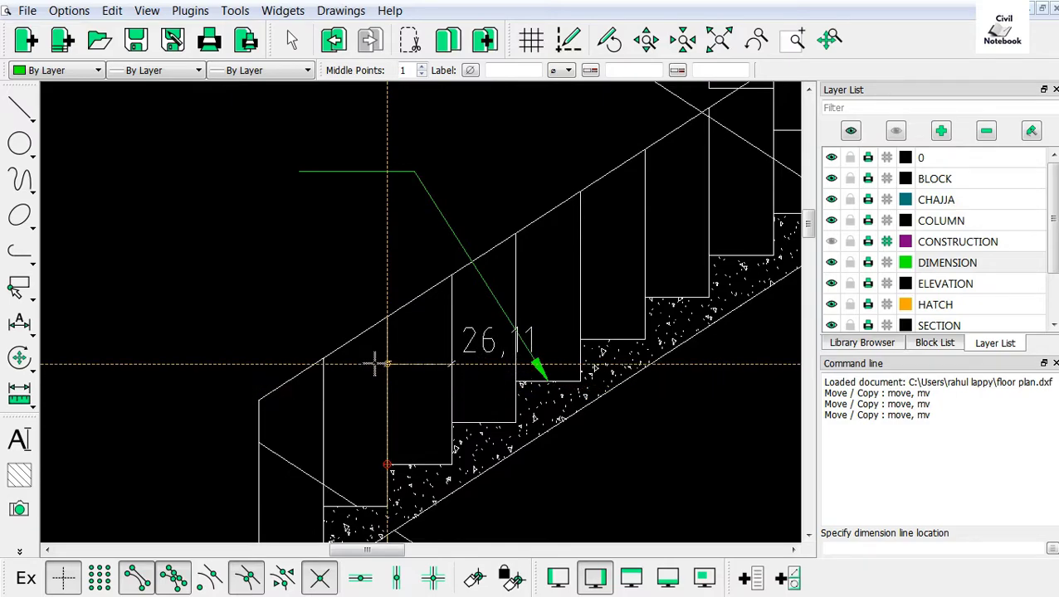
right_click(375, 364)
Write the 26.11cm text and place it at the leader's tail
scroll(374, 363, "down", 2)
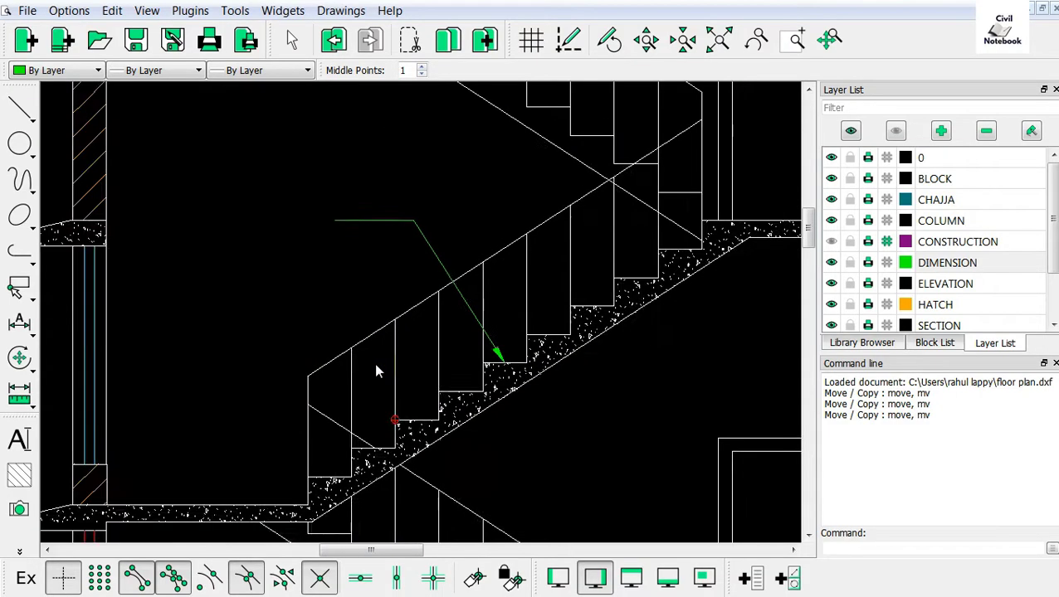
scroll(375, 363, "down", 2)
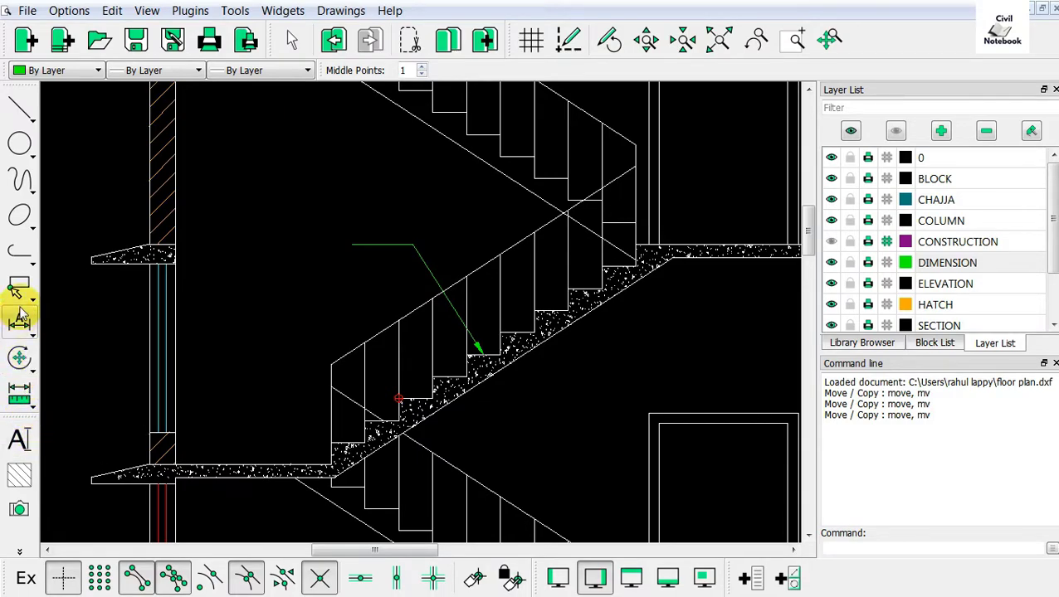
left_click(19, 440)
type("26.11c")
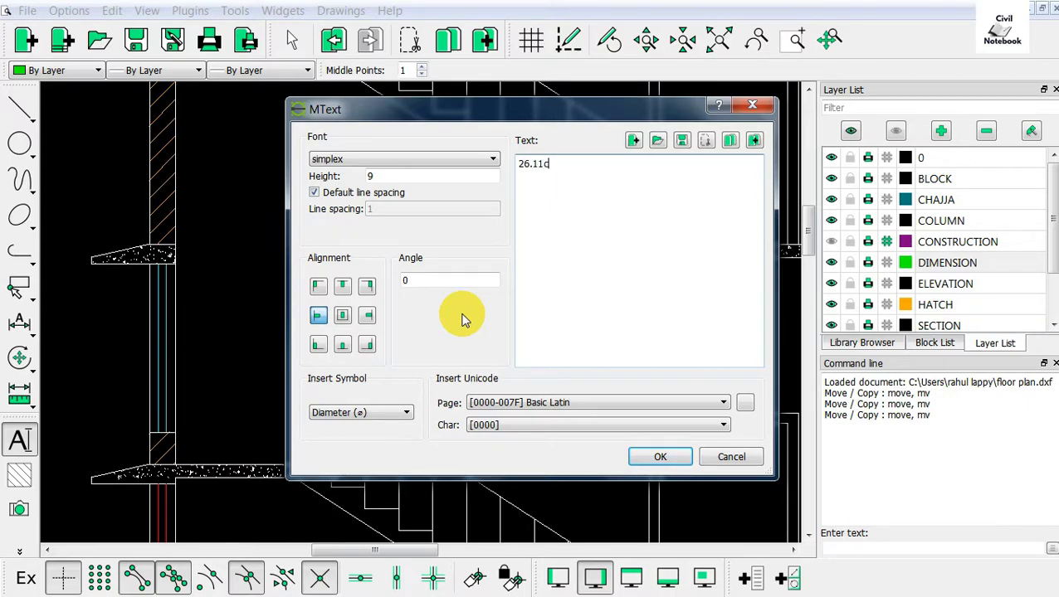
type("m")
left_click(656, 453)
scroll(473, 289, "up", 1)
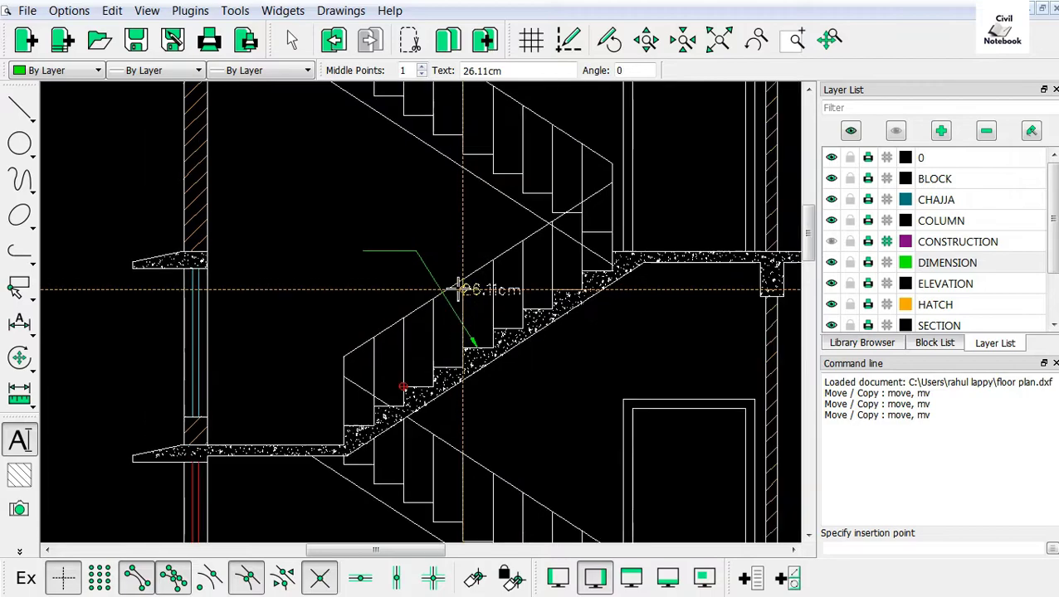
scroll(323, 256, "up", 1)
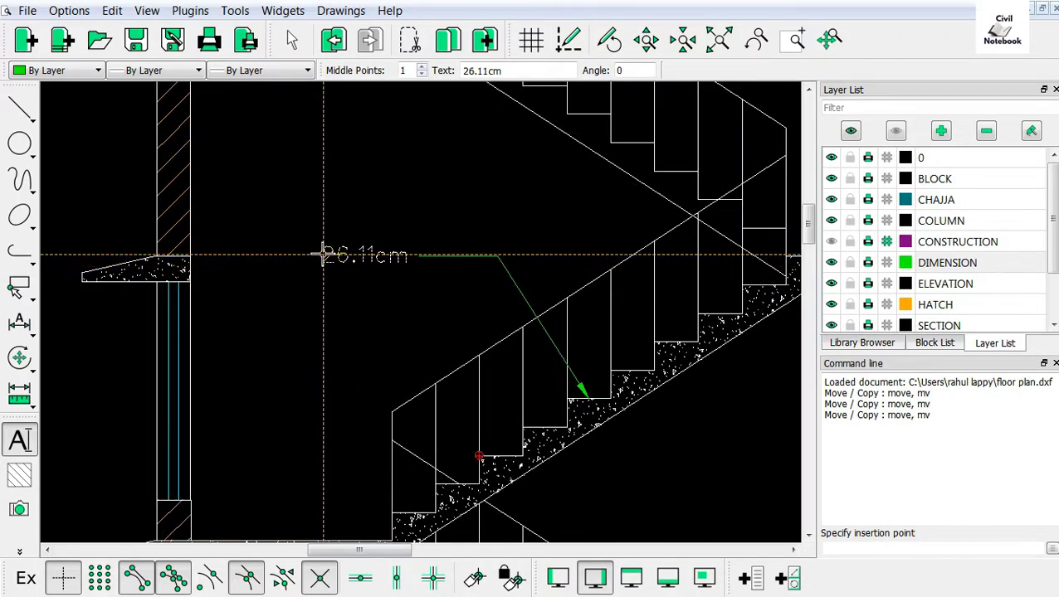
left_click(324, 255)
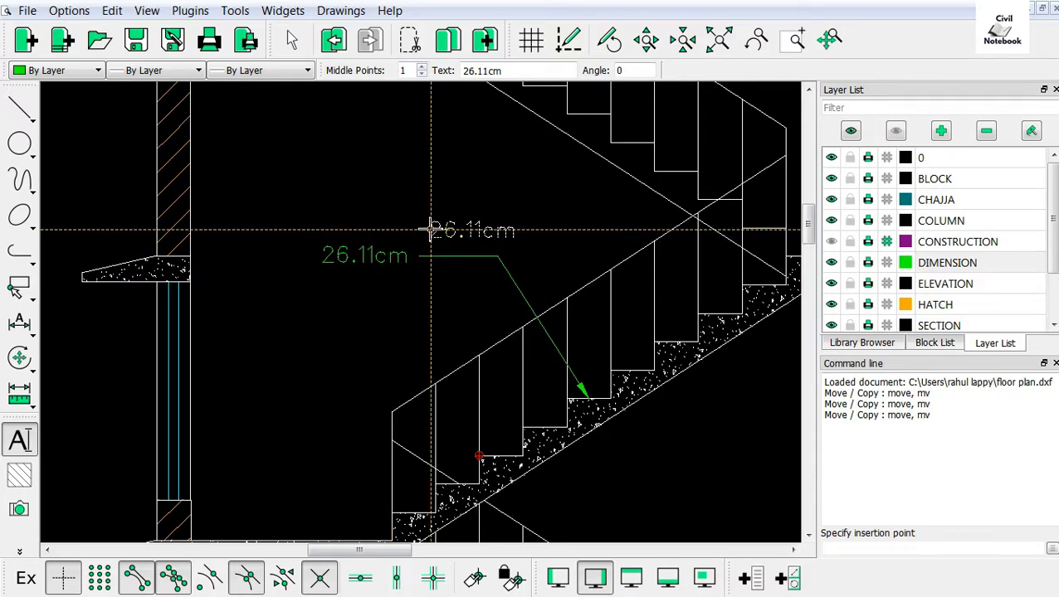
right_click(307, 327)
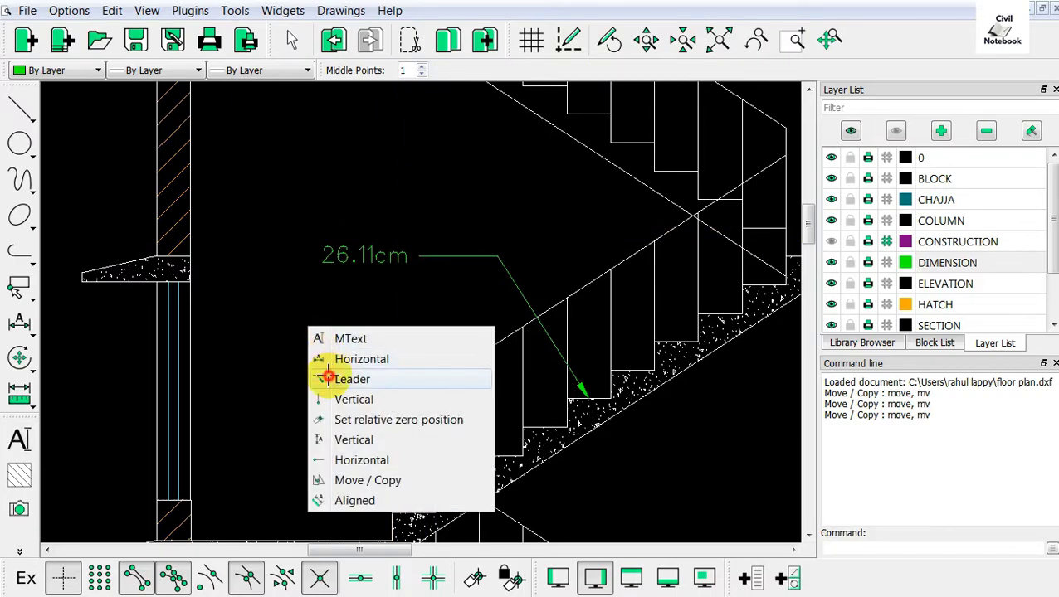
Draw a second leader from a lower step corner to a horizontal tail
left_click(328, 379)
scroll(539, 418, "up", 1)
scroll(539, 438, "up", 2)
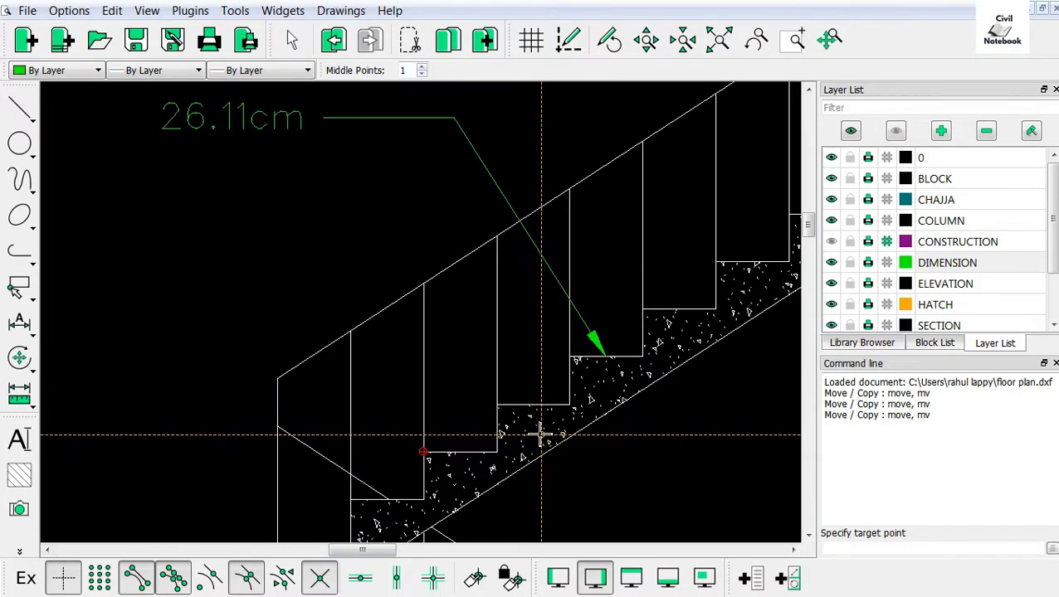
left_click(499, 429)
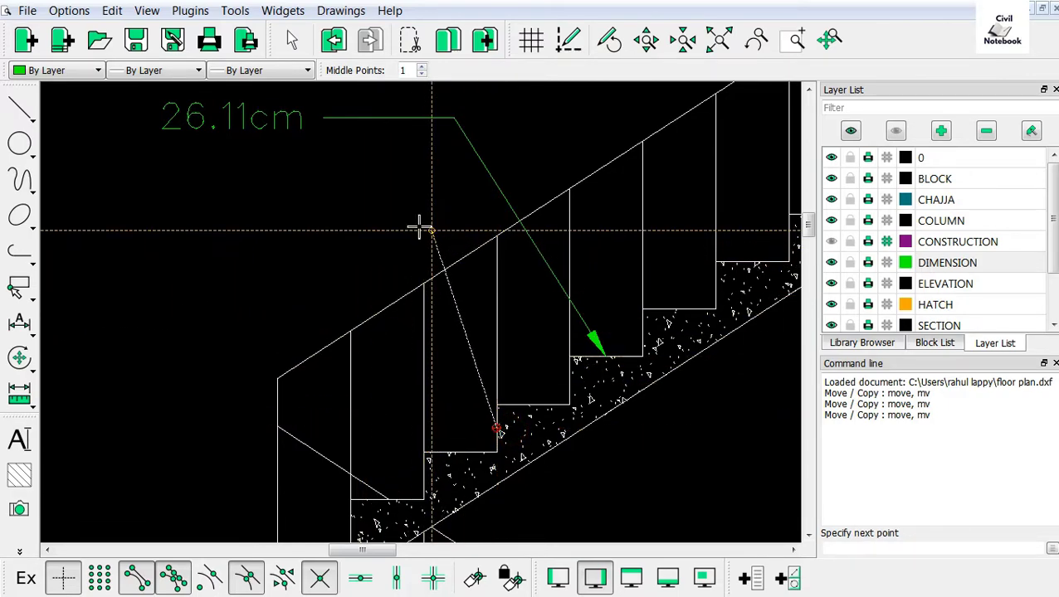
left_click(338, 249)
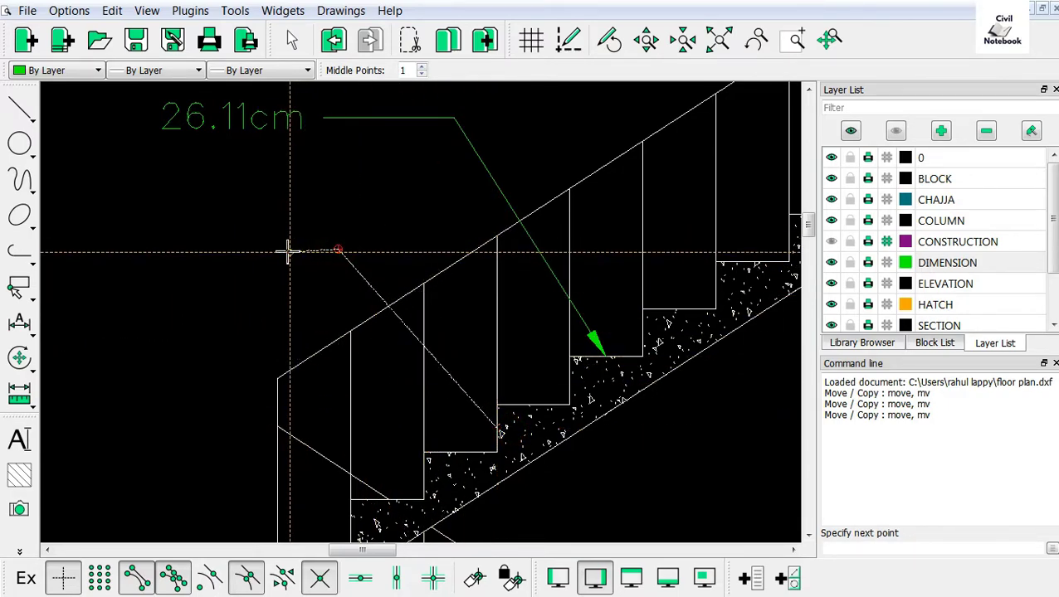
left_click(359, 577)
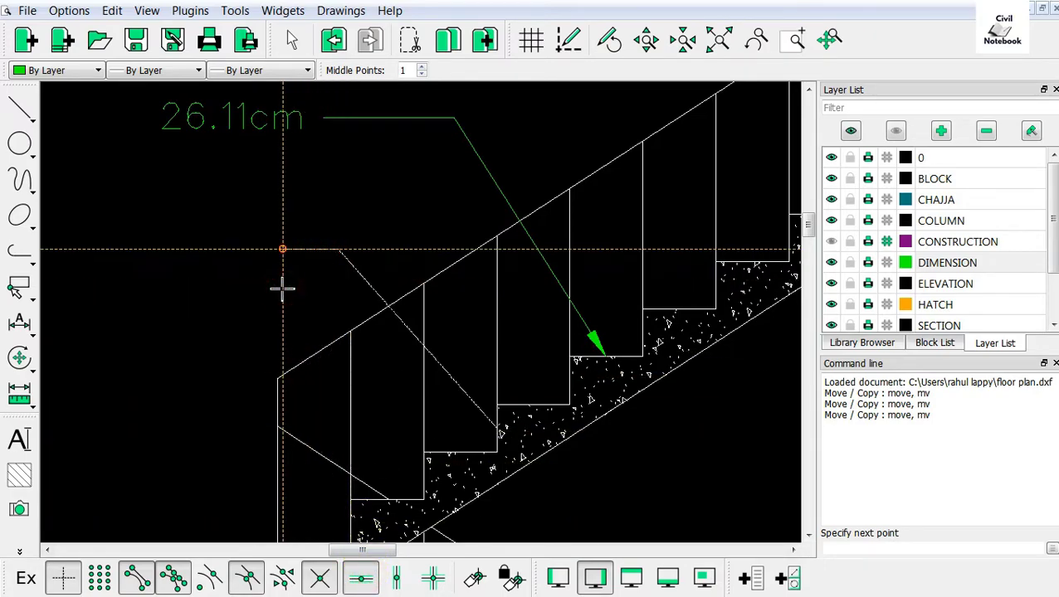
key("Return")
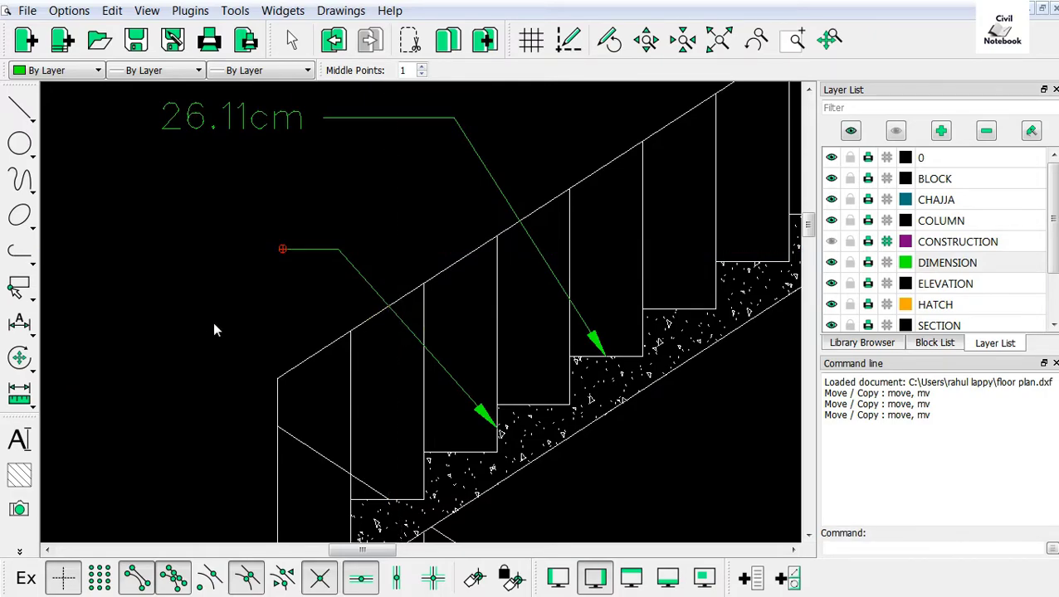
Trial-measure the step riser height with a vertical dimension, then end it
right_click(235, 313)
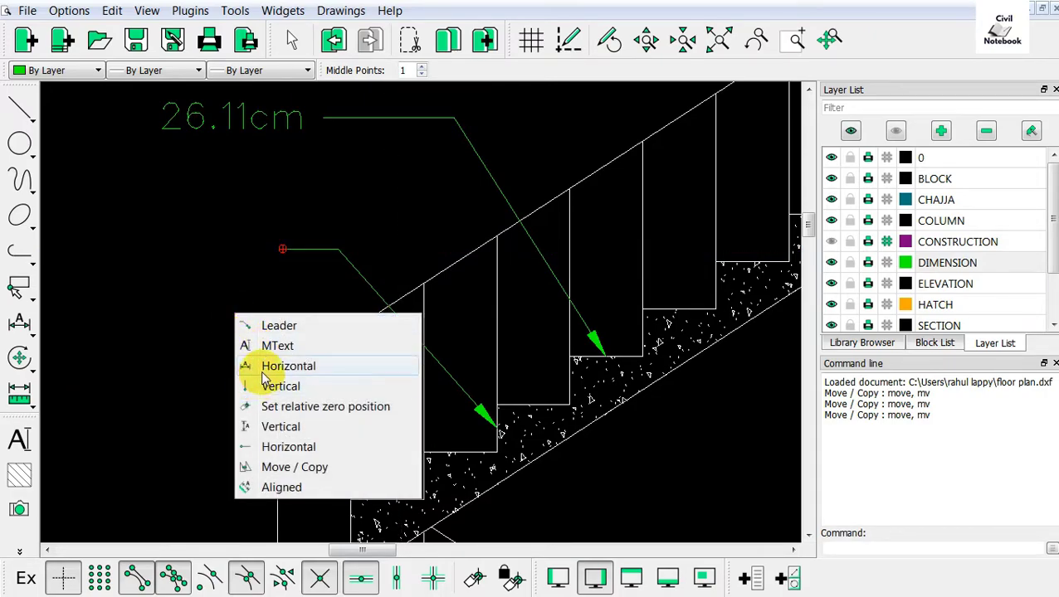
left_click(251, 426)
scroll(485, 445, "up", 2)
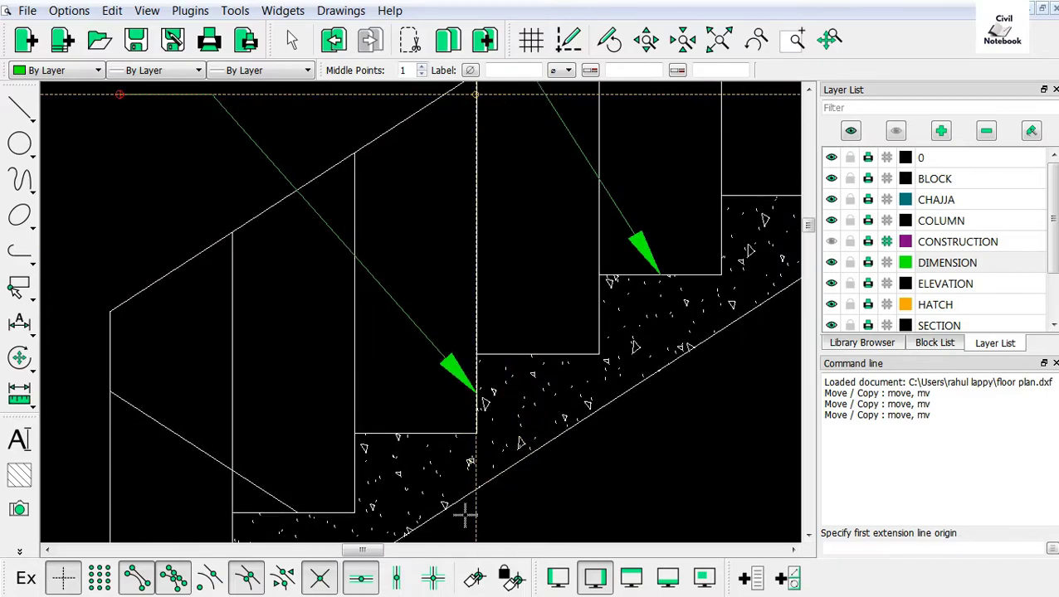
left_click(477, 433)
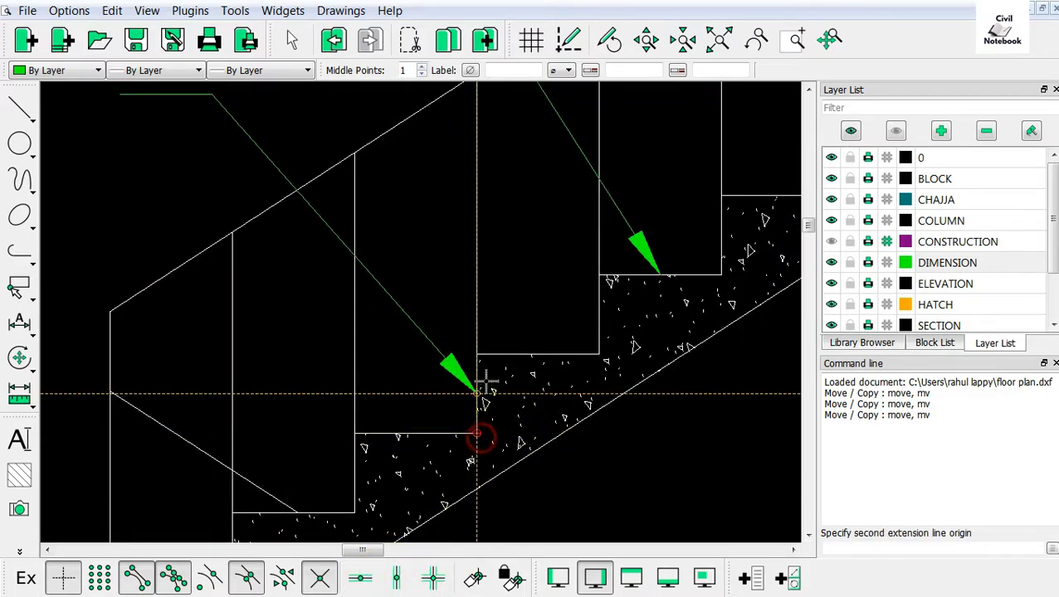
left_click(477, 354)
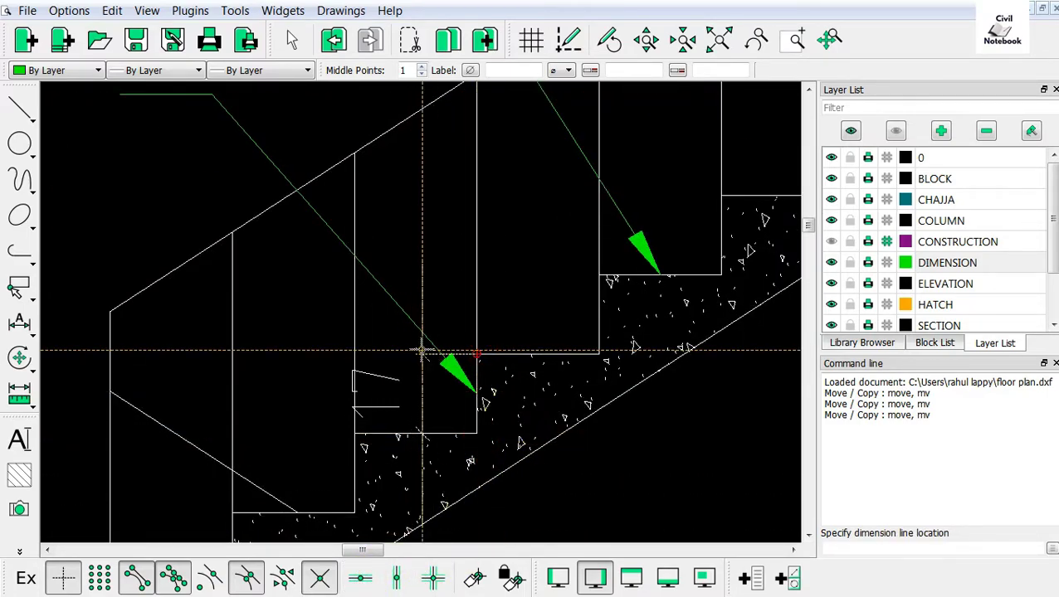
scroll(421, 351, "down", 2)
scroll(383, 279, "down", 1)
scroll(383, 279, "up", 2)
left_click(372, 297)
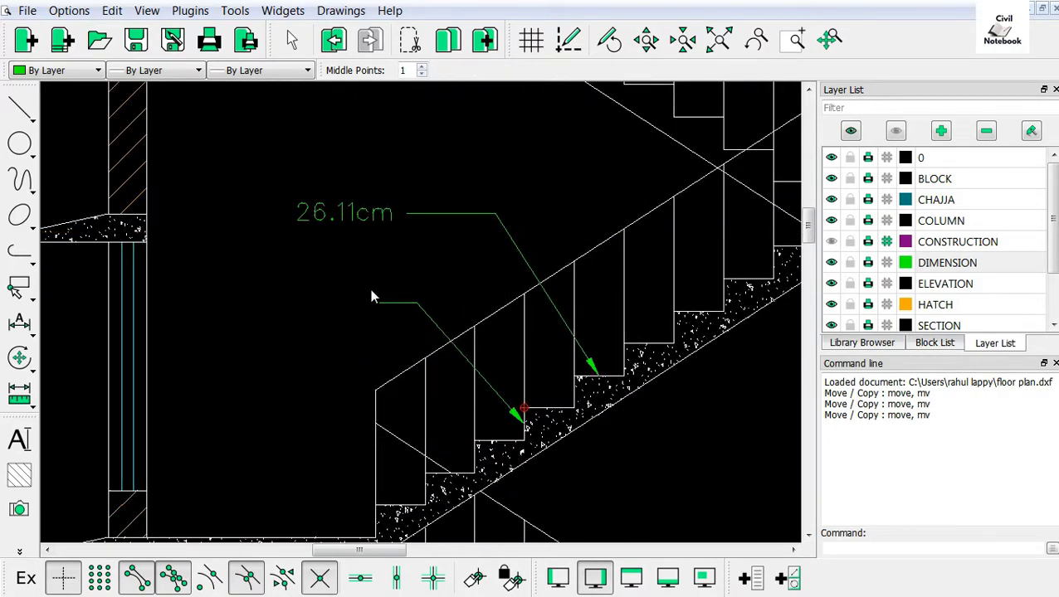
scroll(372, 297, "up", 2)
Write 17cm and place it at the second leader's tail, beneath 26.11cm
left_click(19, 440)
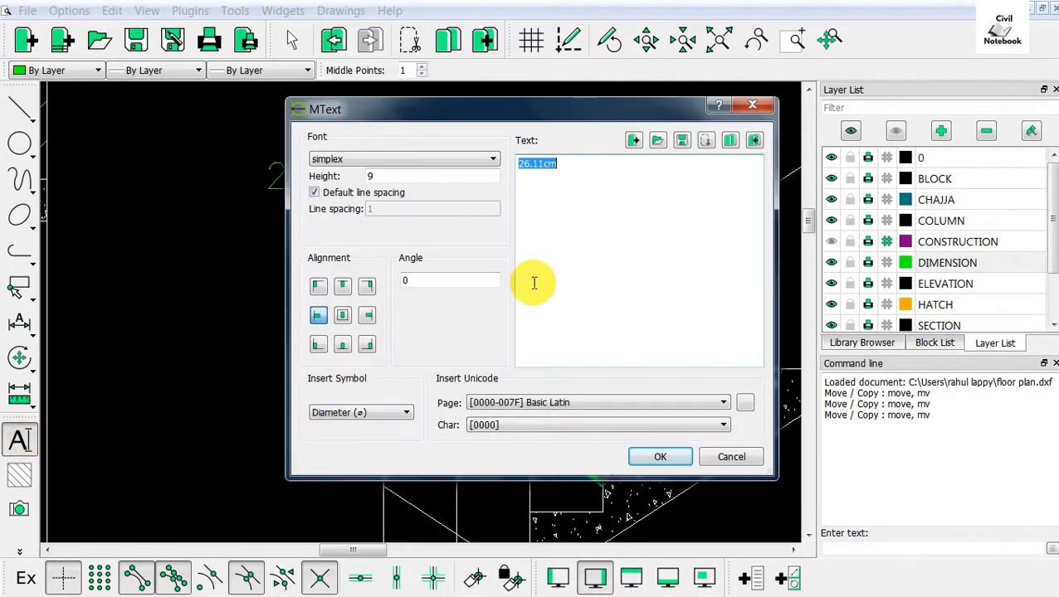
type("17cm")
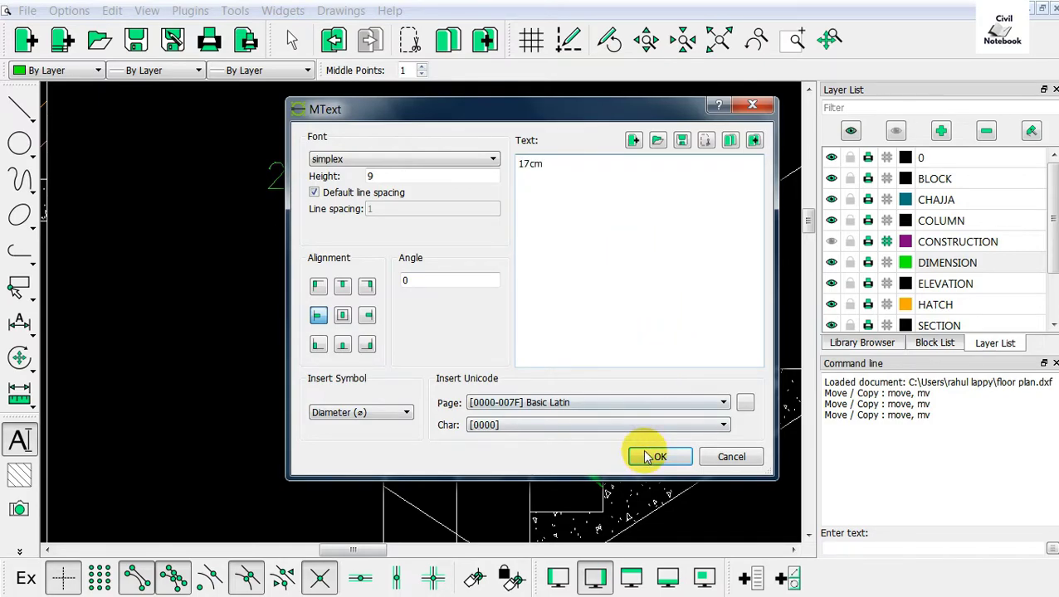
left_click(647, 456)
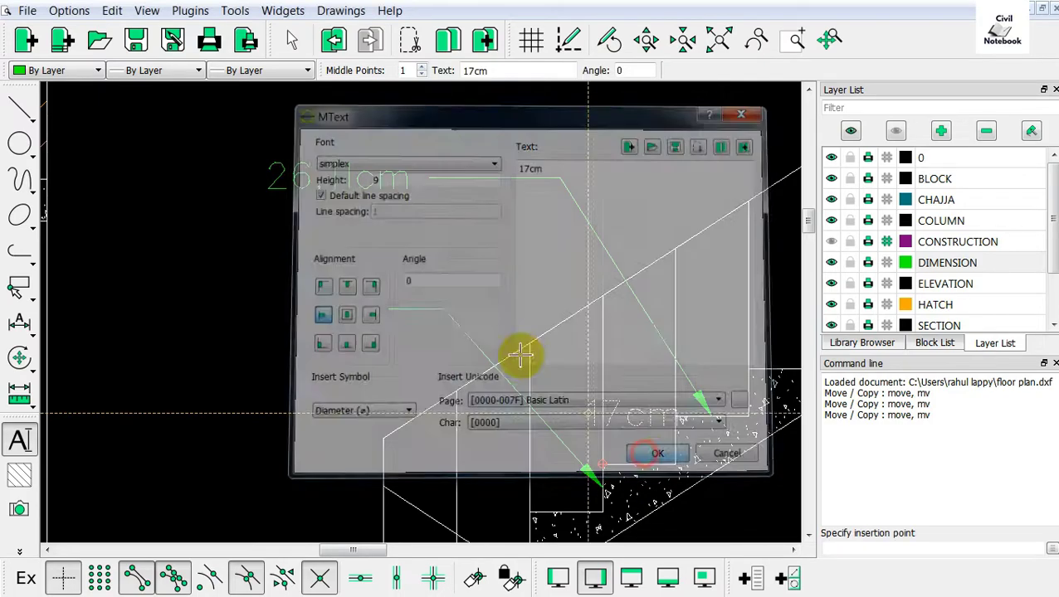
scroll(283, 316, "up", 1)
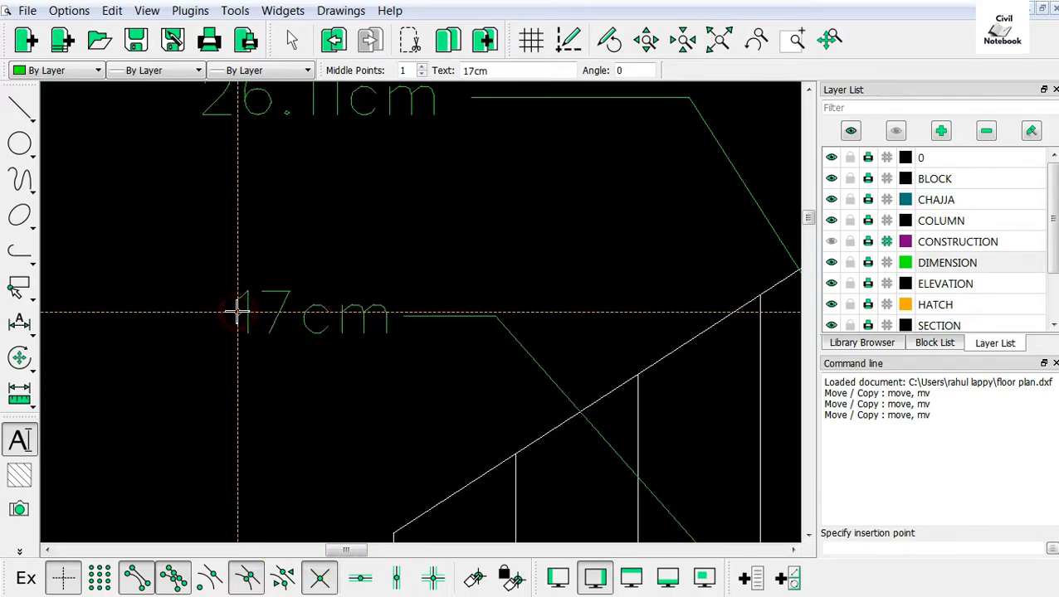
left_click(238, 312)
scroll(290, 315, "down", 3)
scroll(295, 315, "down", 5)
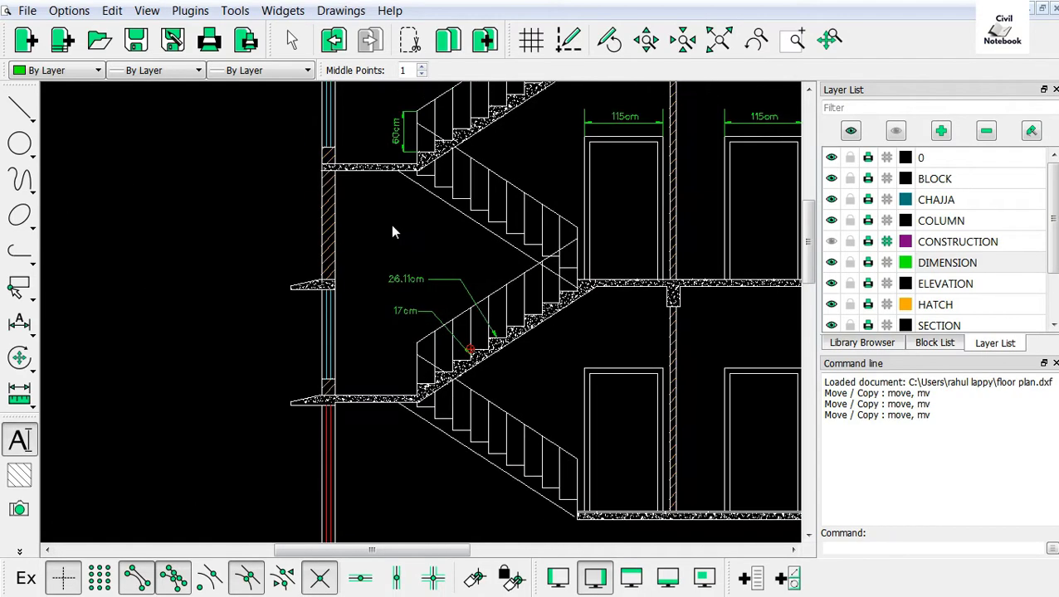
scroll(399, 245, "down", 2)
scroll(448, 332, "down", 2)
scroll(495, 419, "down", 2)
scroll(474, 446, "down", 2)
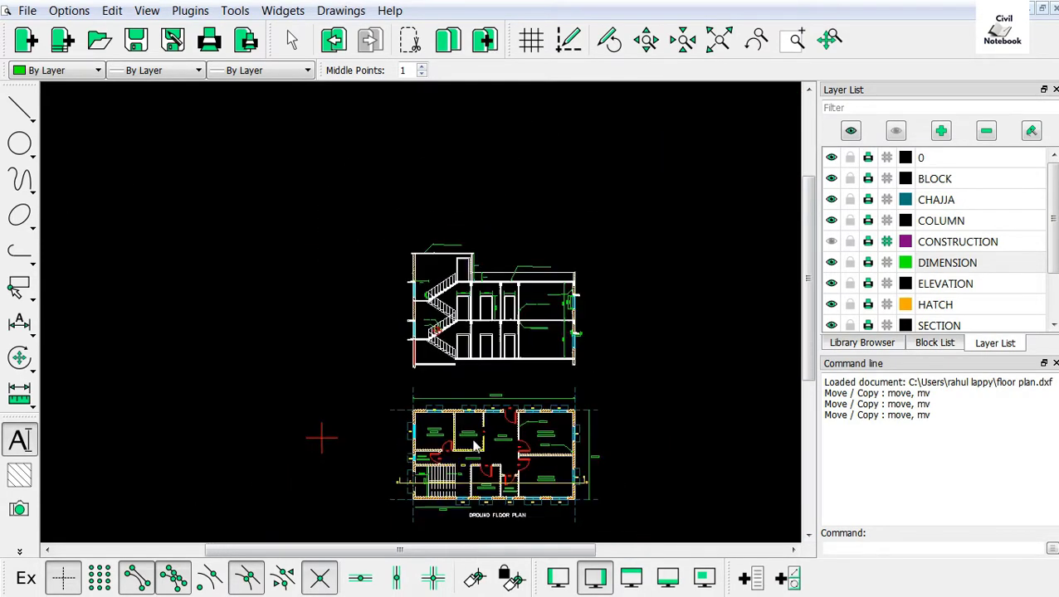
scroll(475, 445, "up", 2)
scroll(437, 477, "up", 2)
scroll(390, 448, "up", 3)
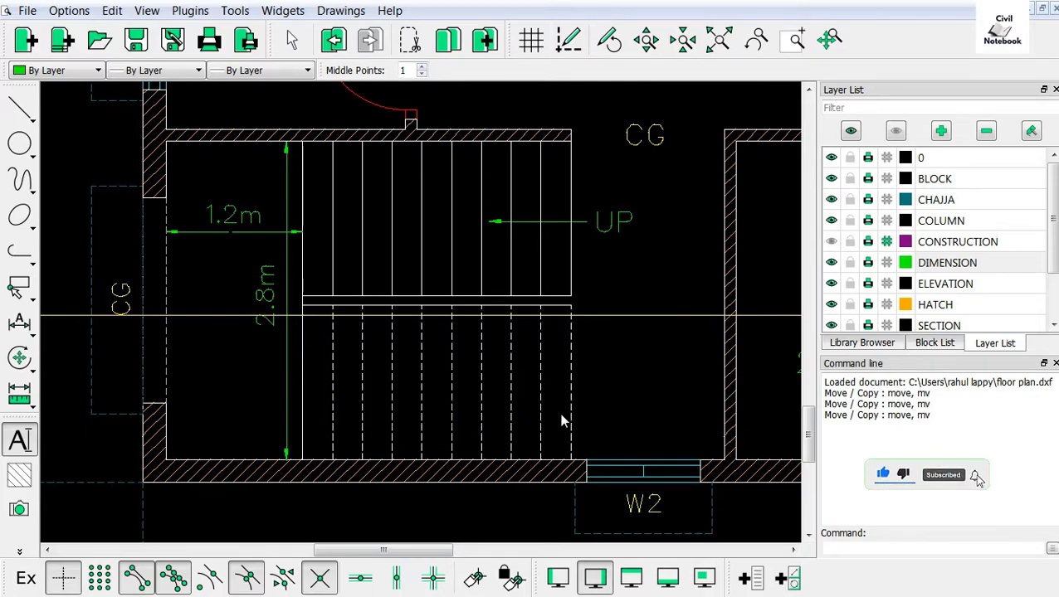
scroll(564, 448, "down", 2)
scroll(561, 447, "down", 2)
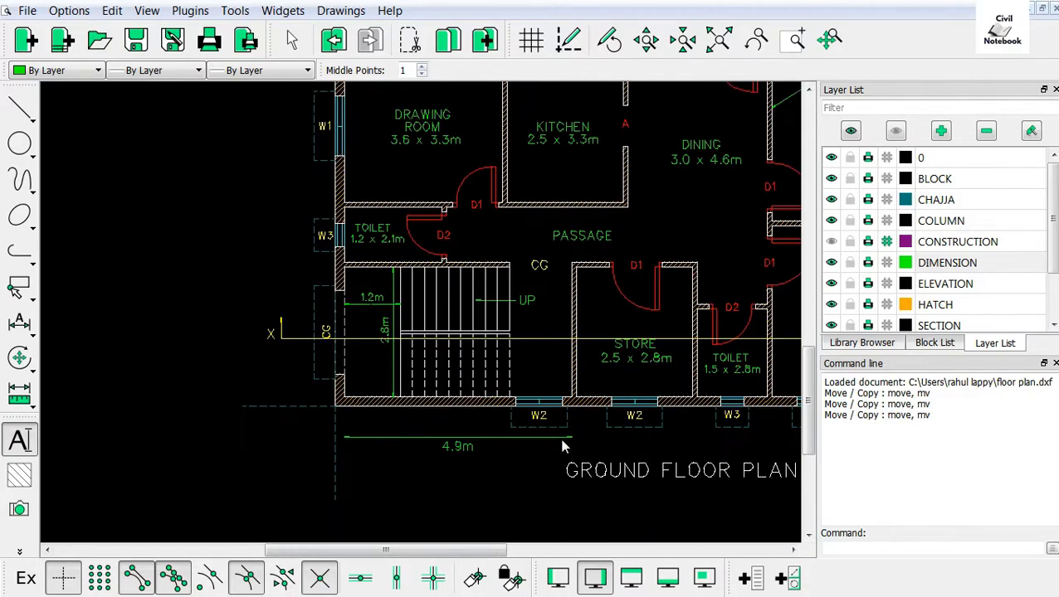
scroll(561, 445, "down", 2)
scroll(552, 414, "down", 2)
scroll(481, 172, "up", 2)
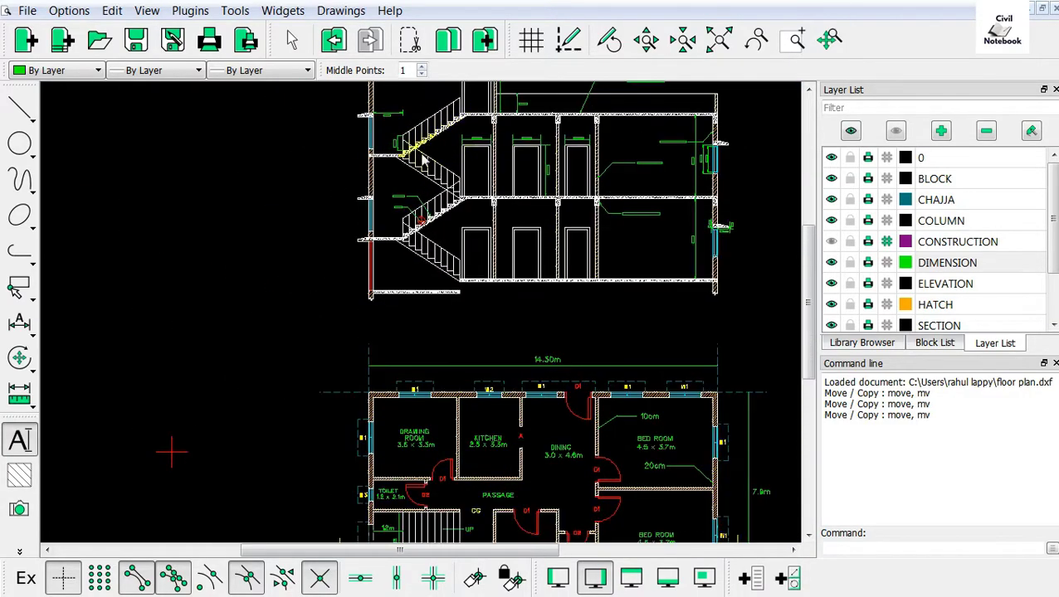
scroll(401, 211, "up", 2)
scroll(367, 215, "up", 2)
Open MText and put the cursor at the end of the prefilled 'STEPS 18NOS' text
scroll(370, 219, "up", 1)
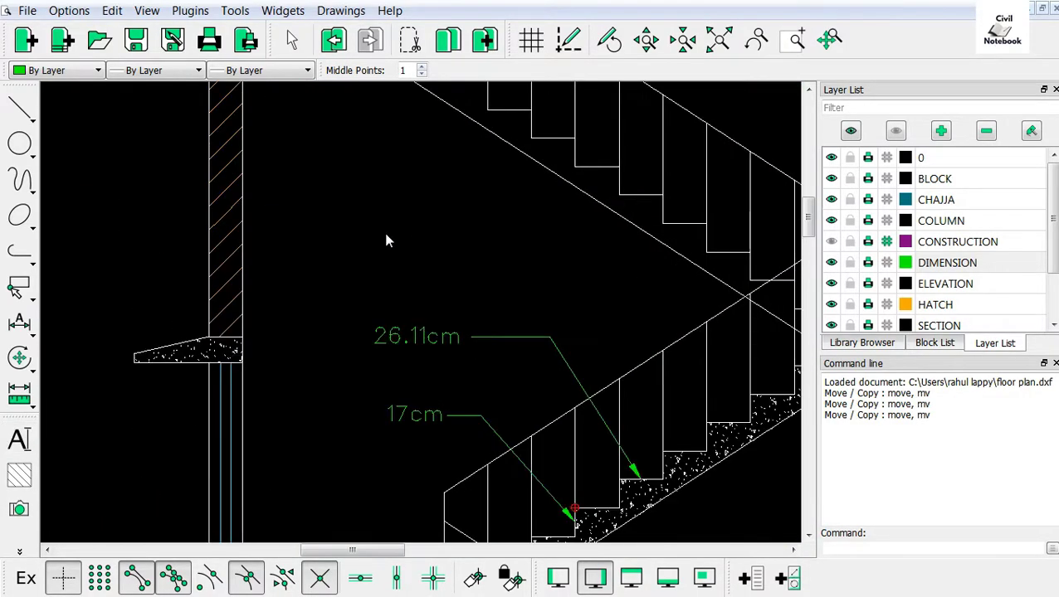
left_click(19, 439)
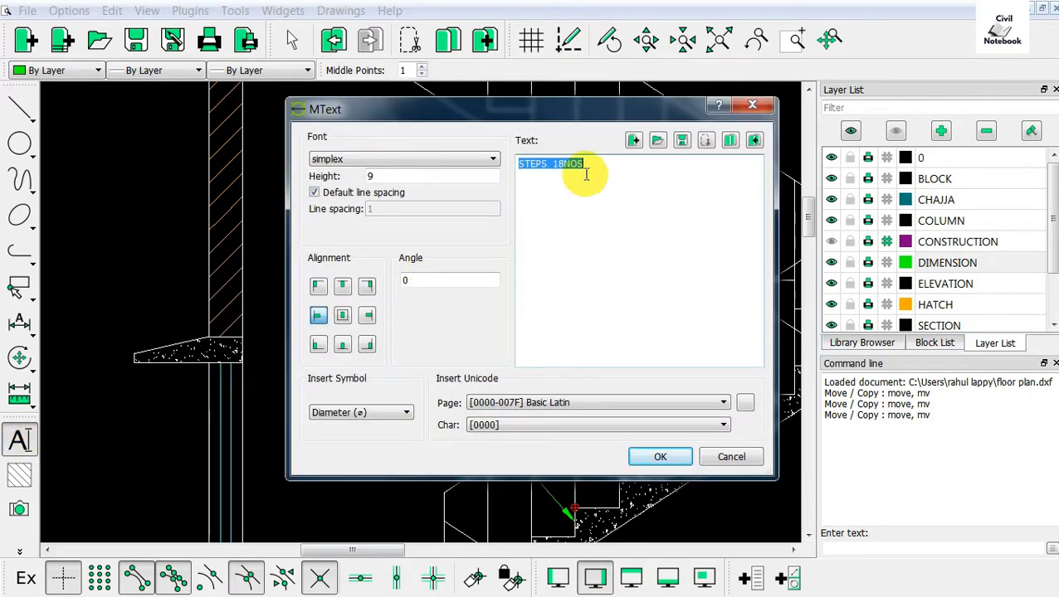
left_click(582, 167)
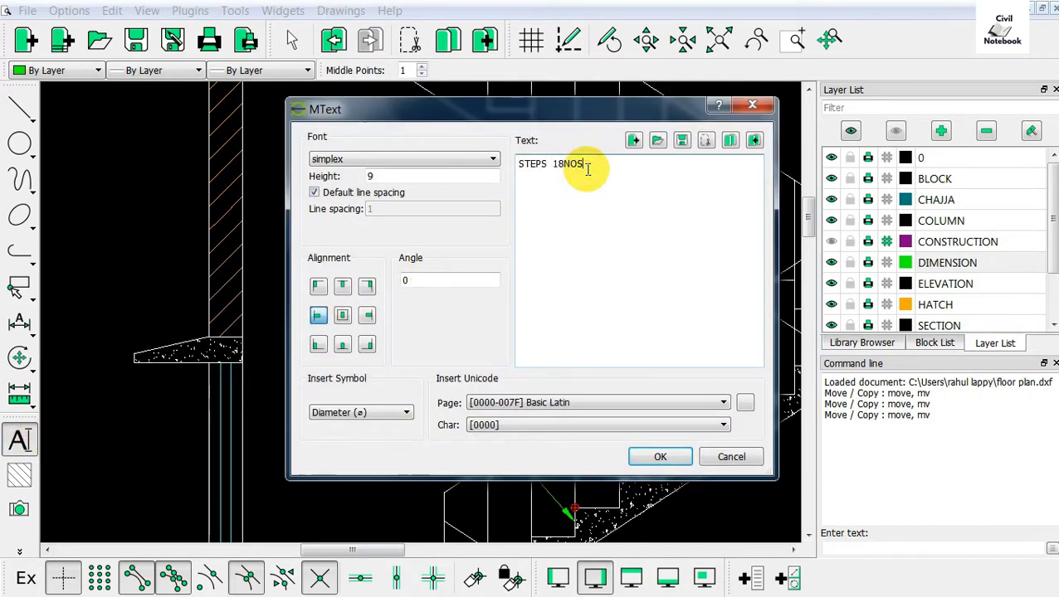
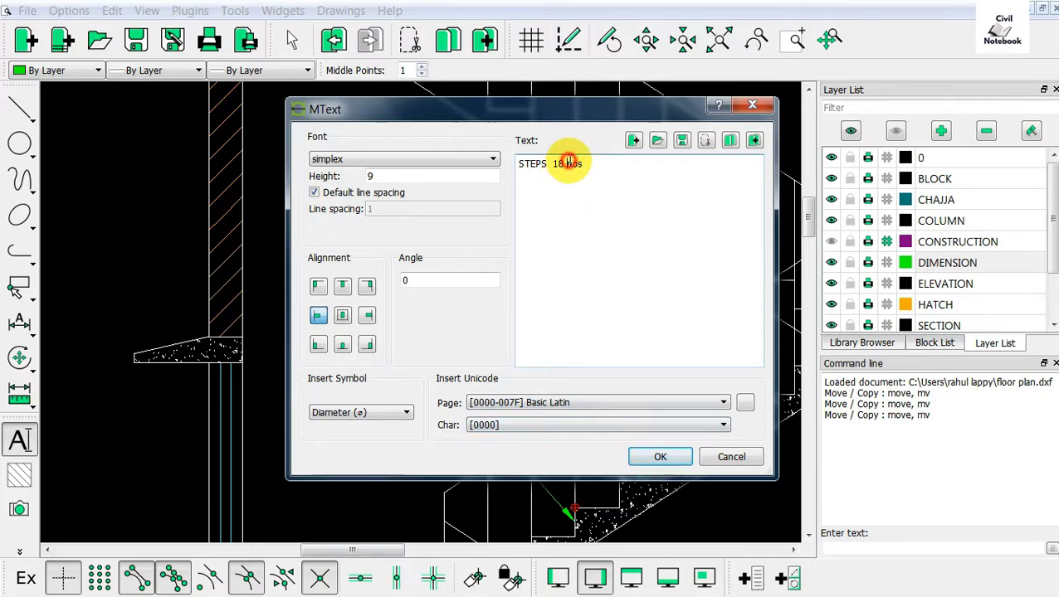
Place the 'STEPS 18nos' label beside the stairs
left_click(676, 462)
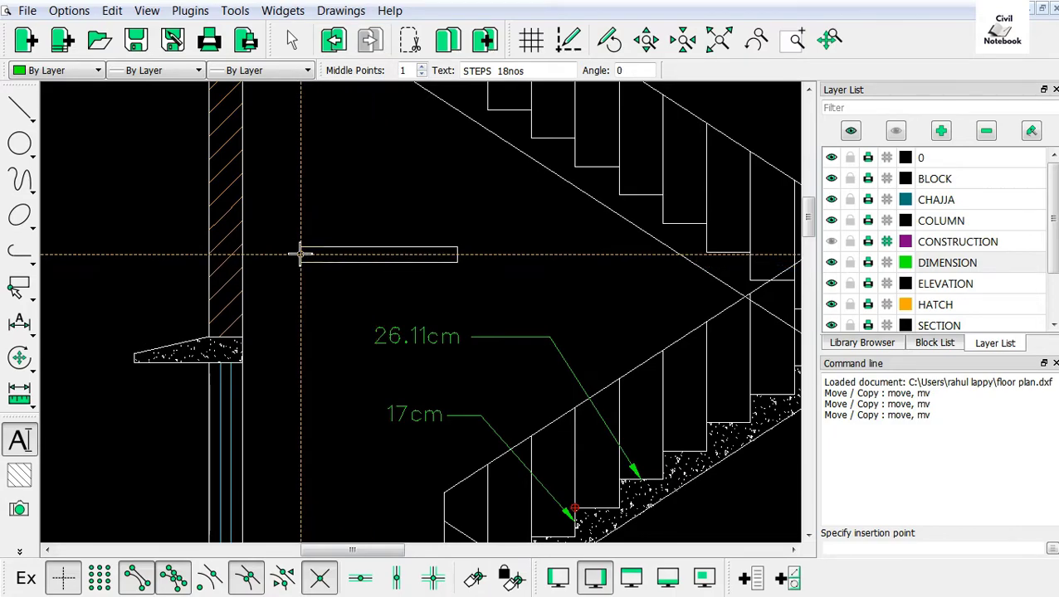
left_click(301, 255)
scroll(513, 276, "down", 3)
scroll(477, 307, "down", 1)
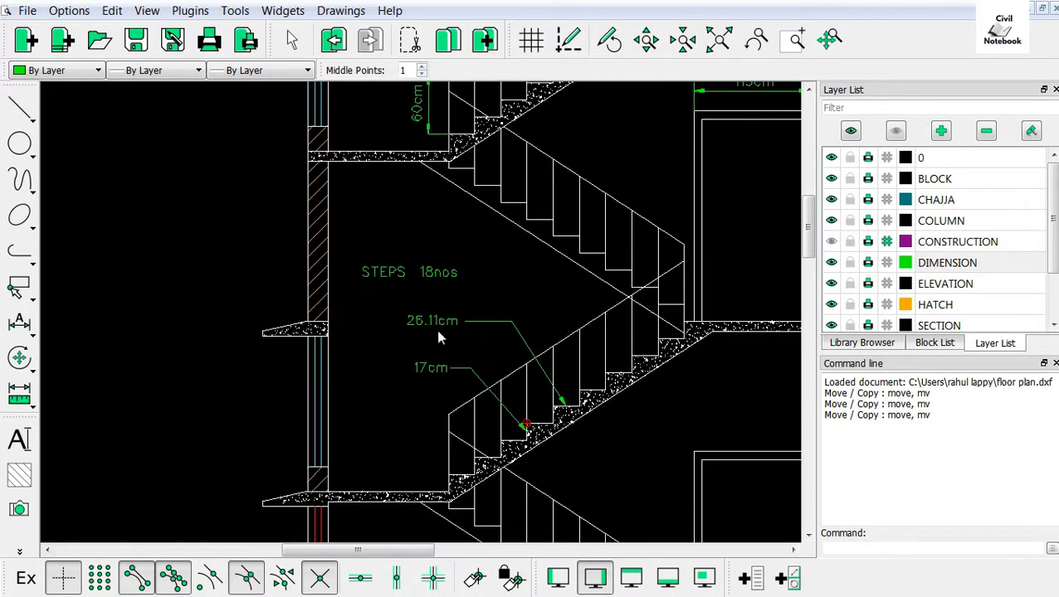
scroll(438, 336, "up", 4)
scroll(424, 330, "down", 1)
scroll(419, 306, "down", 1)
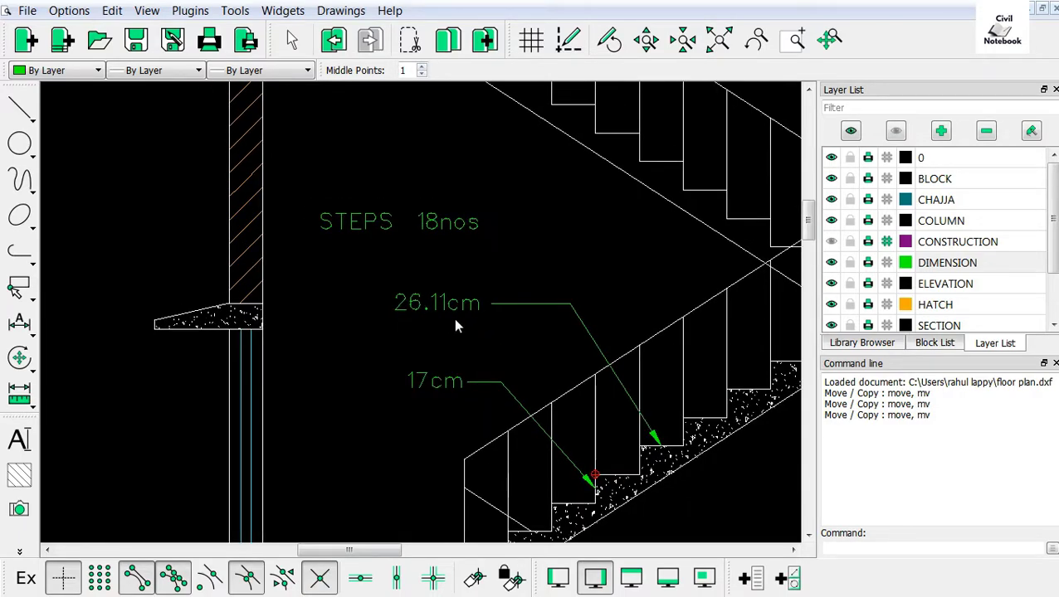
Add a 'TRADE' label in front of the 26.11cm note
left_click(19, 440)
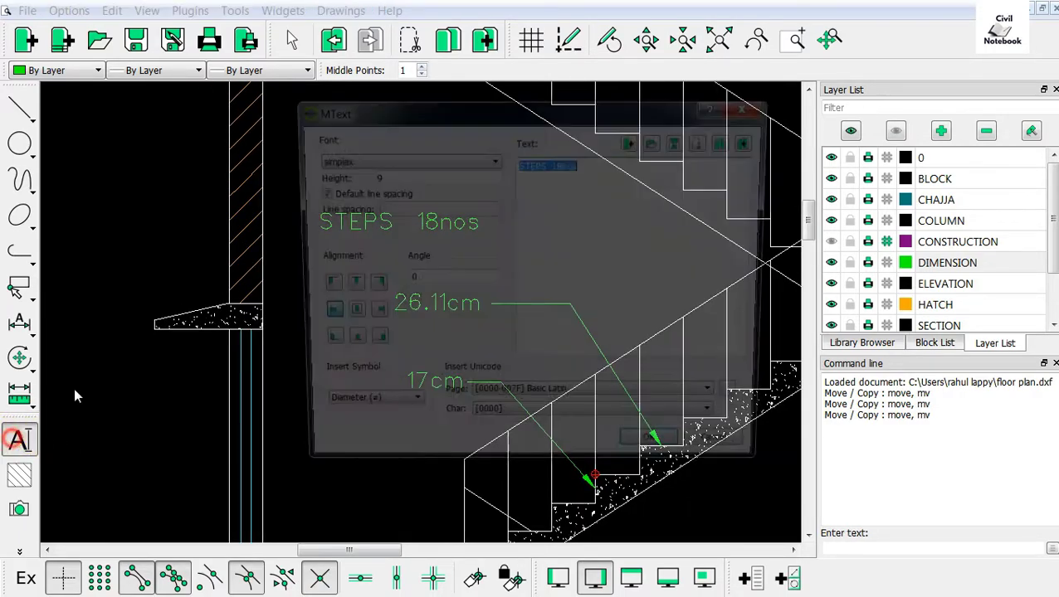
type("TRADE")
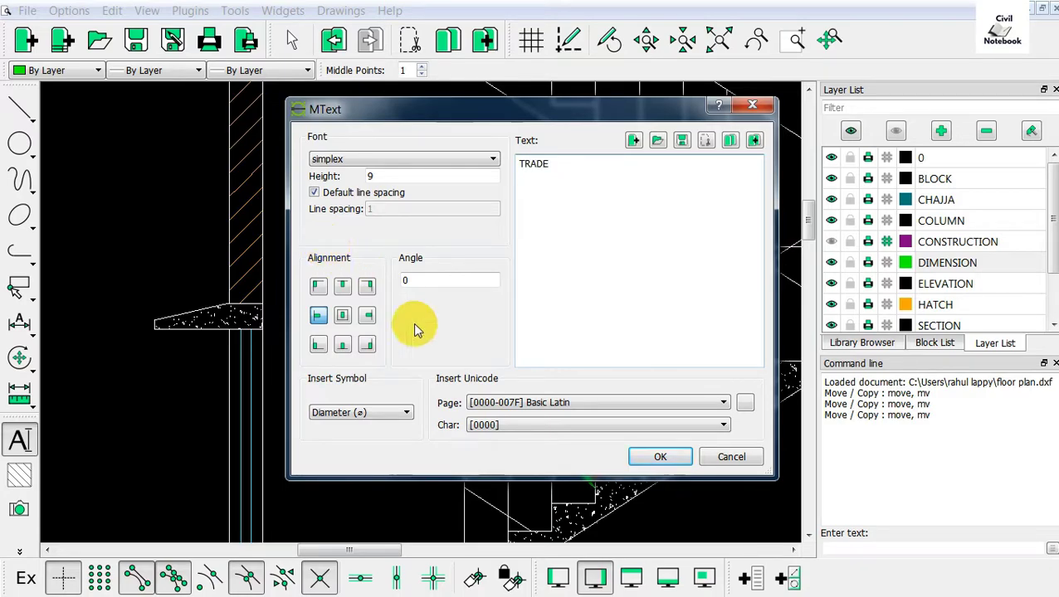
left_click(655, 456)
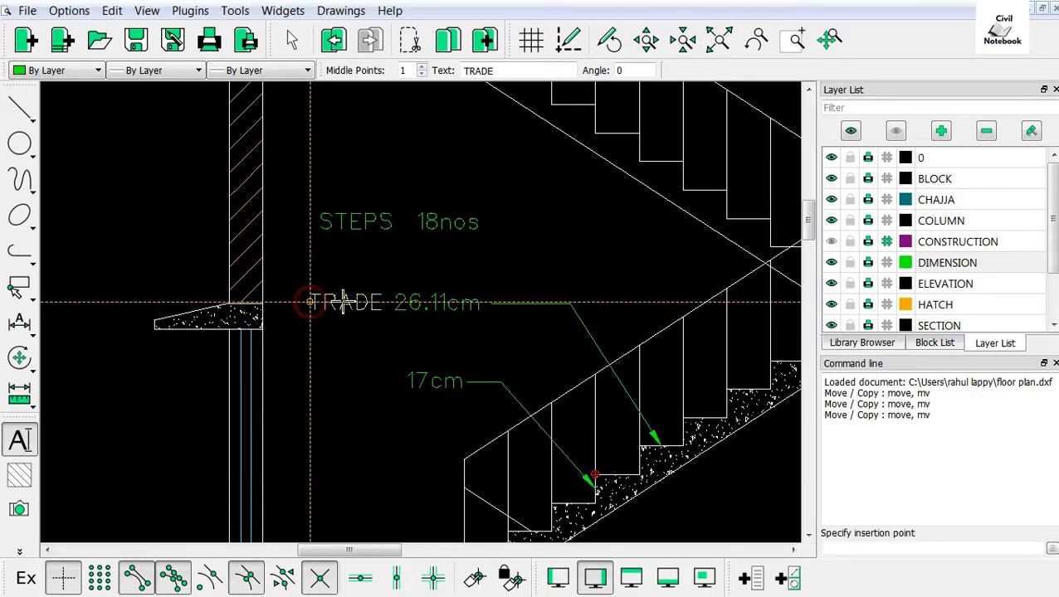
left_click(309, 302)
Add a 'RISER' label in front of the 17cm note
left_click(22, 442)
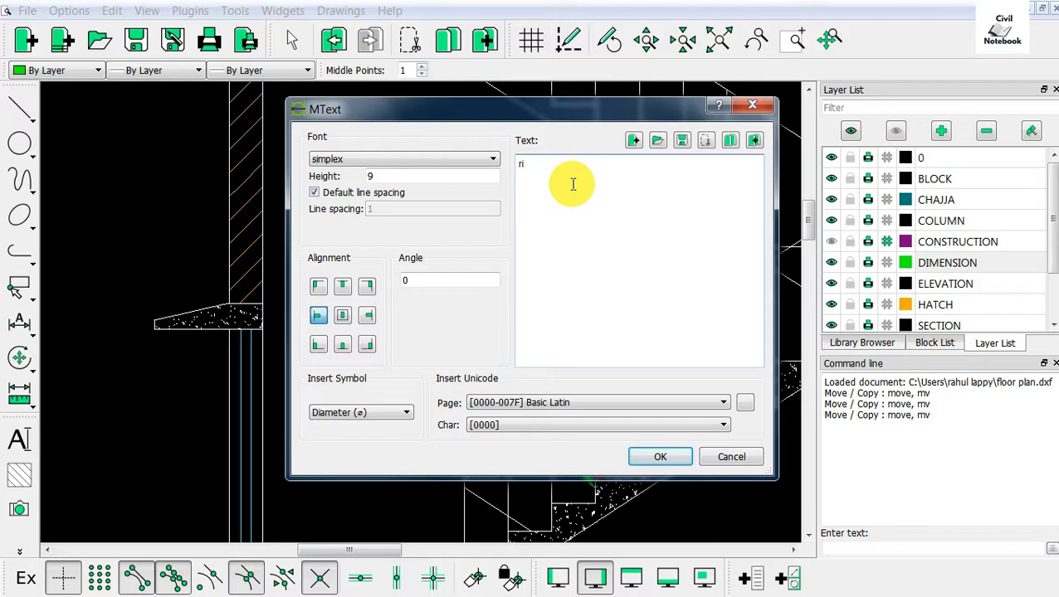
type("ser")
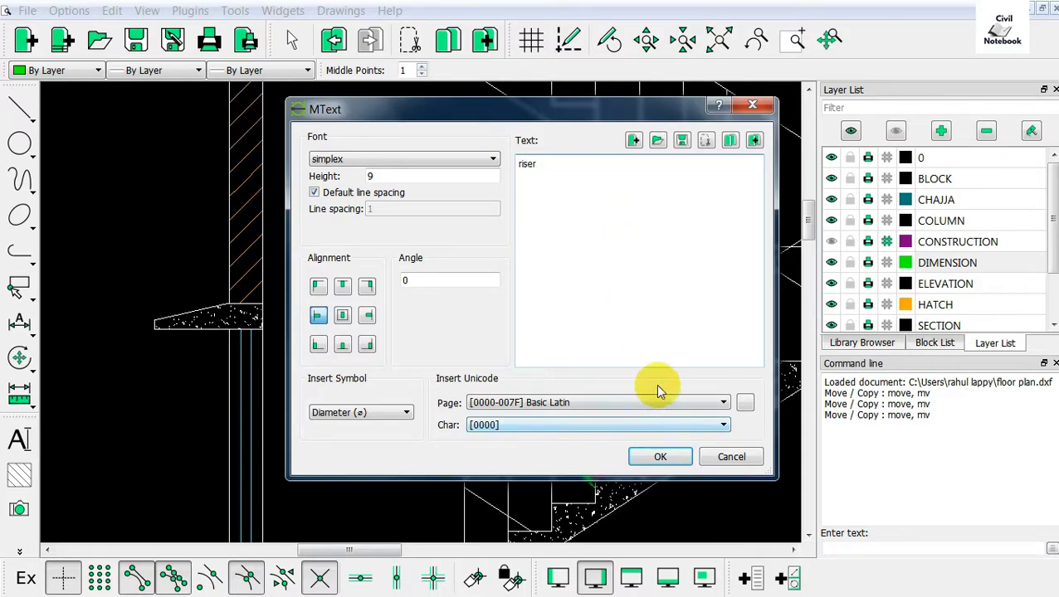
key("BackSpace")
key("BackSpace")
key("BackSpace")
type("IS")
type("ER")
left_click(658, 457)
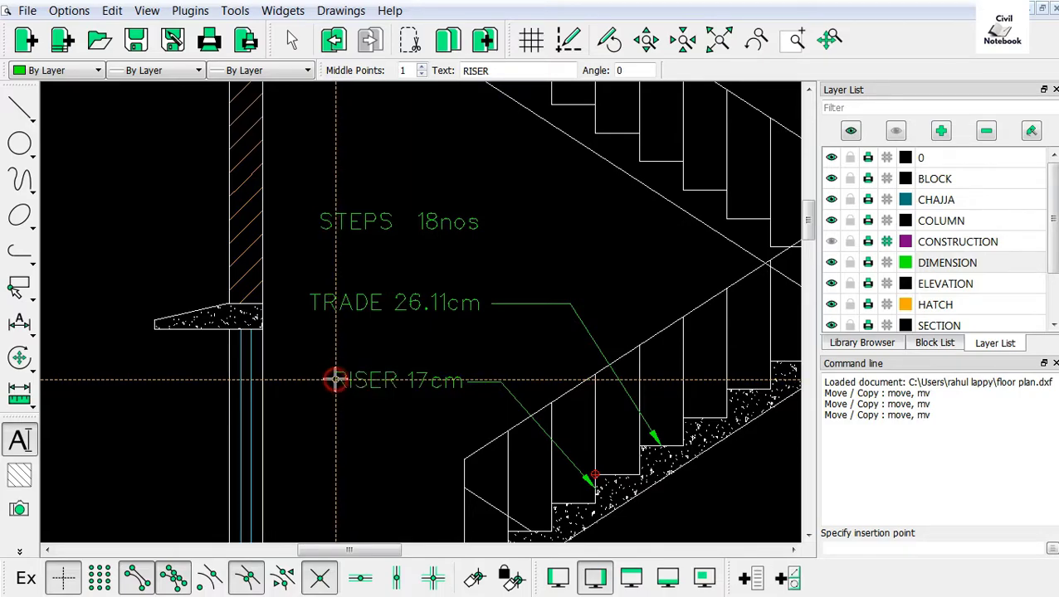
left_click(336, 380)
scroll(486, 320, "down", 2)
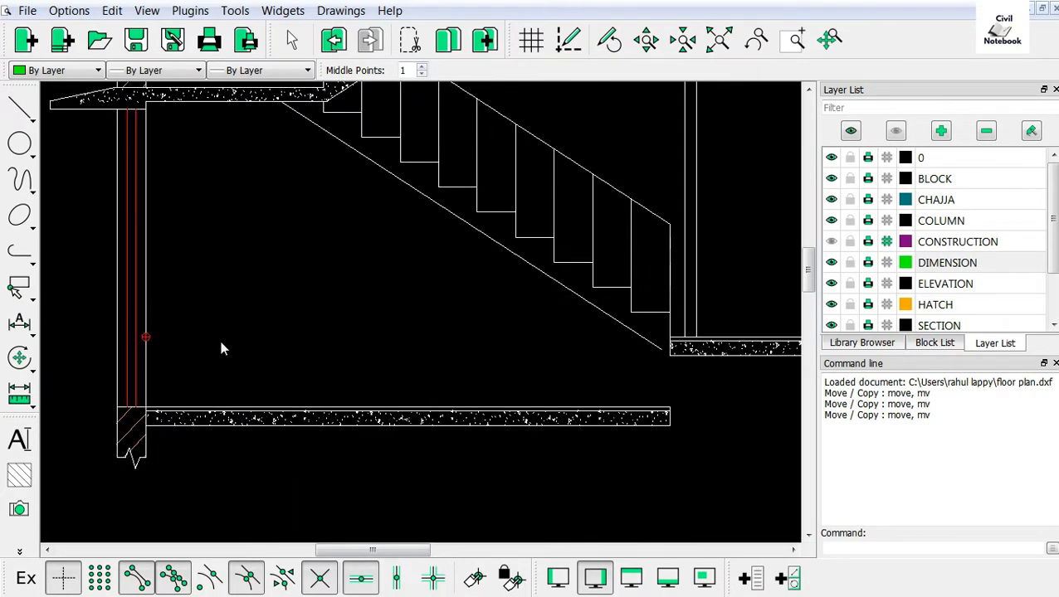
Draw a 40-unit horizontal line starting from the wall face
scroll(467, 401, "down", 2)
scroll(253, 409, "up", 1)
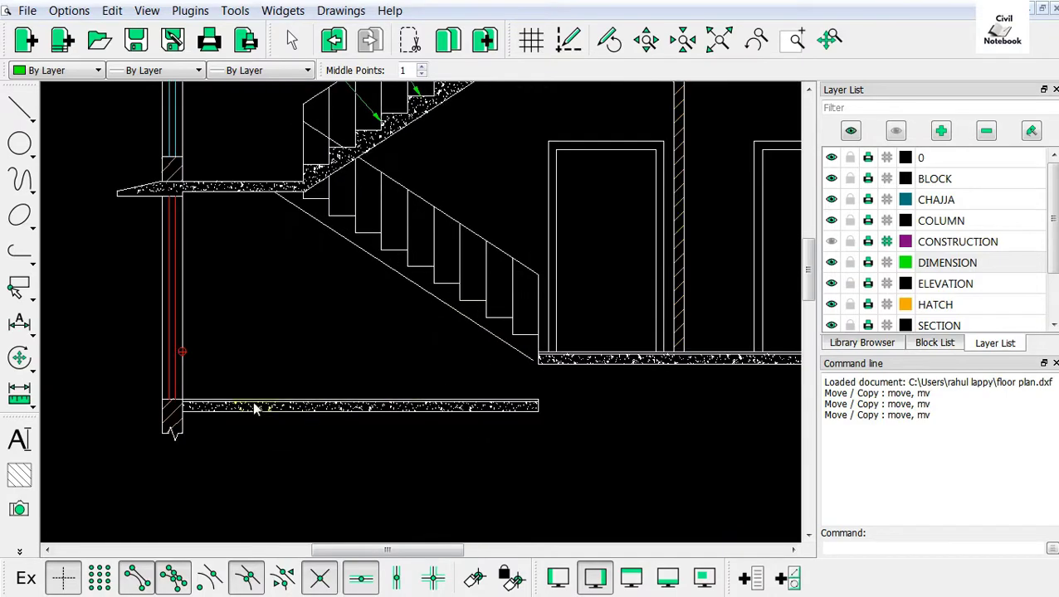
scroll(265, 407, "up", 1)
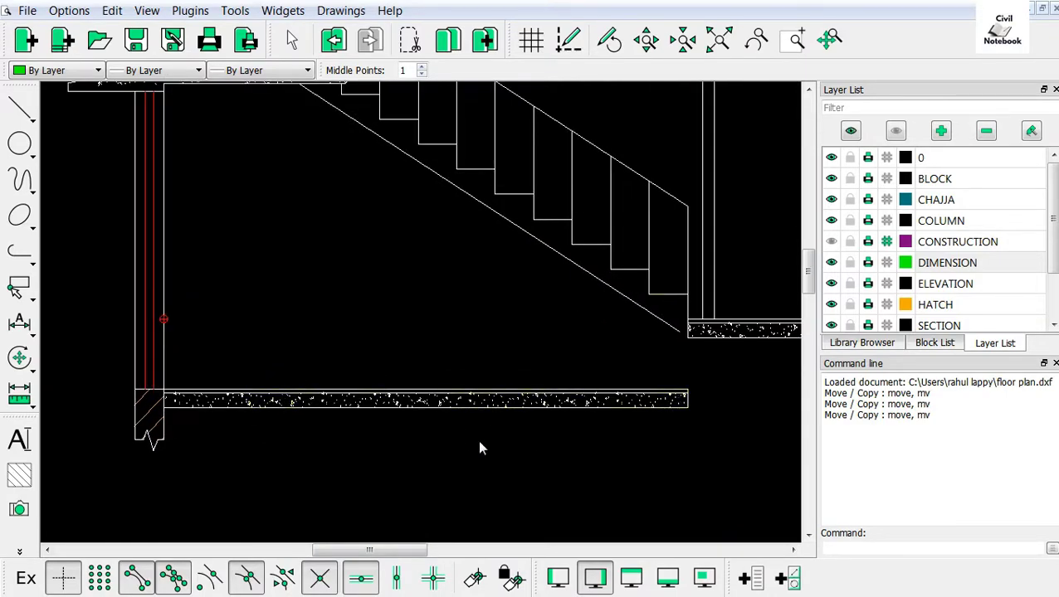
scroll(454, 425, "up", 1)
scroll(351, 479, "up", 1)
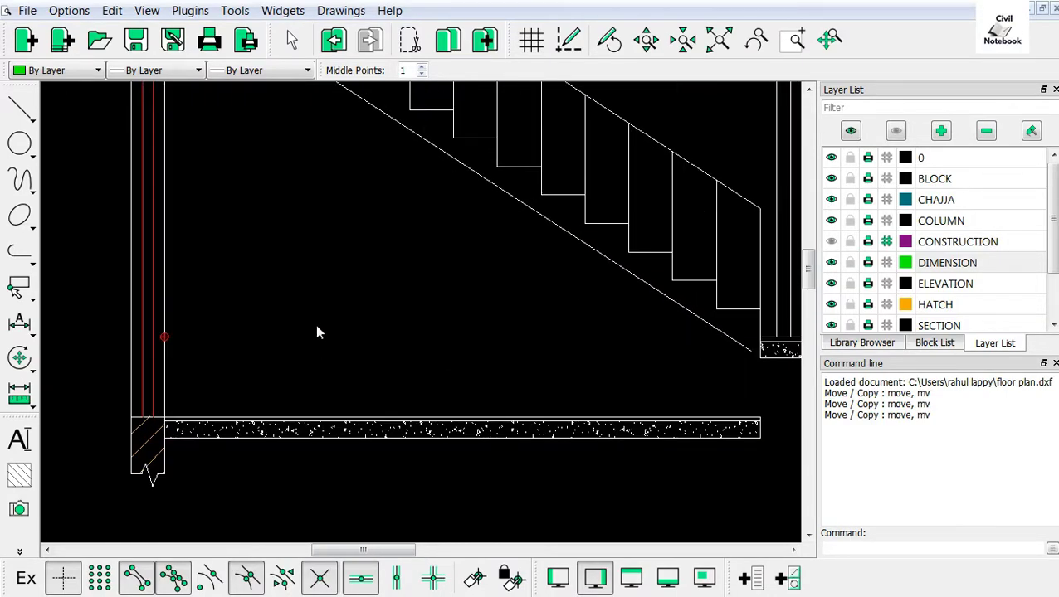
right_click(297, 258)
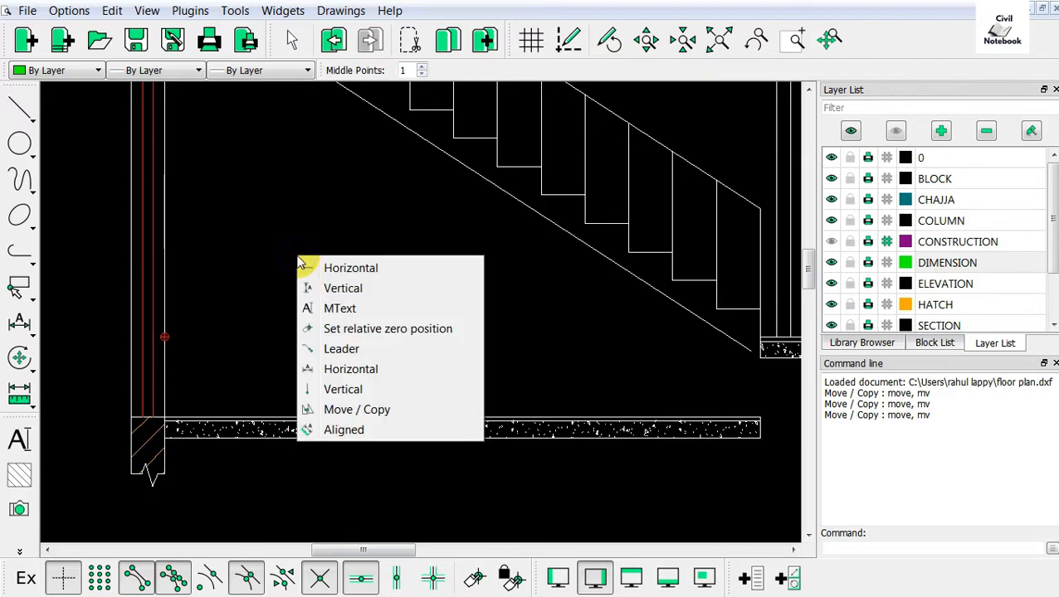
left_click(309, 267)
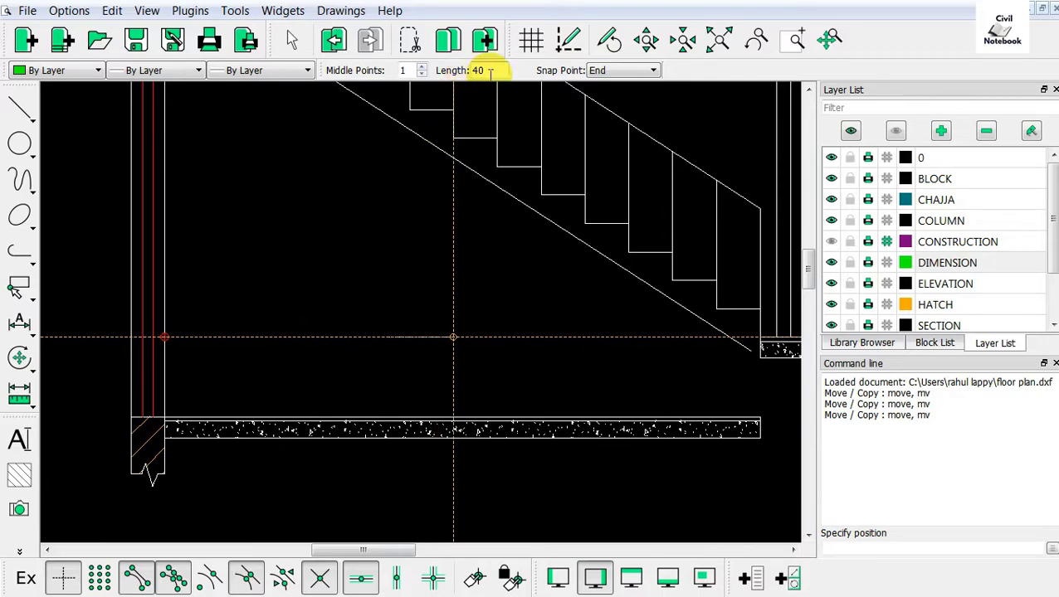
left_click(626, 77)
left_click(626, 75)
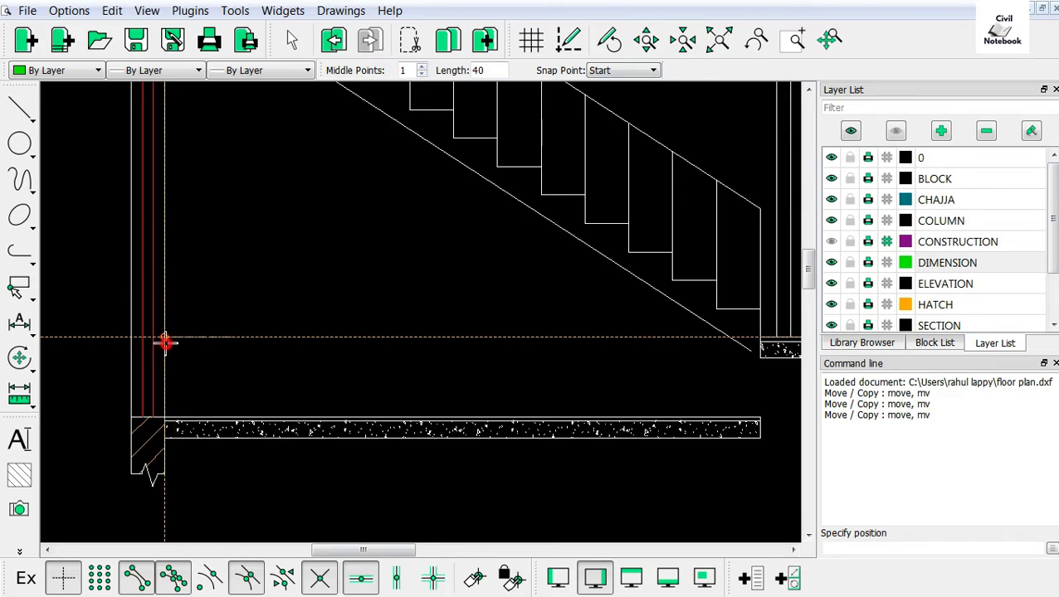
left_click(165, 342)
scroll(364, 354, "down", 3)
scroll(437, 324, "up", 5)
scroll(440, 332, "down", 1)
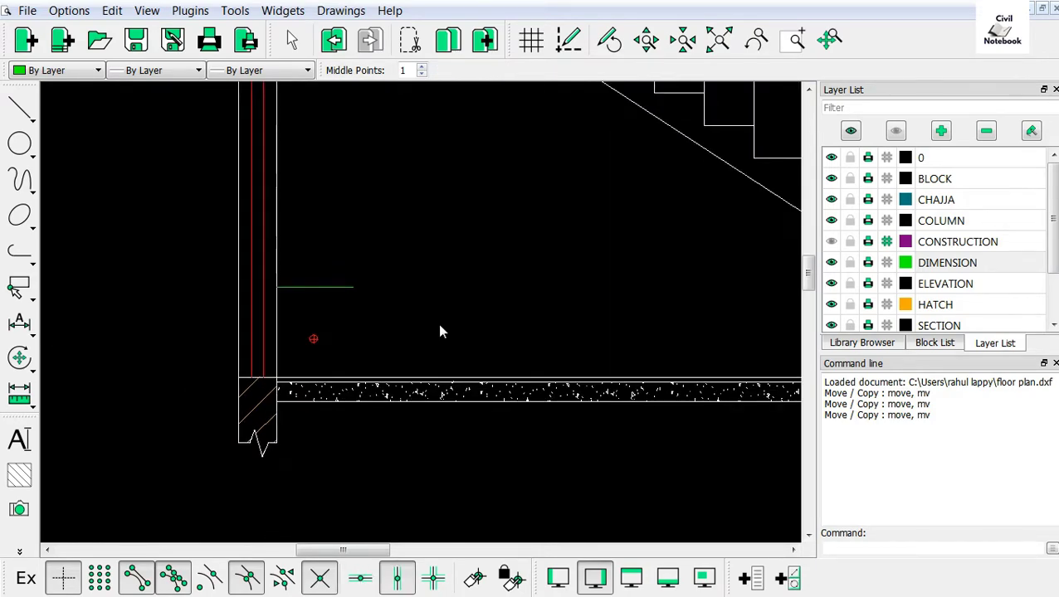
Draw two leader arrows from the midpoint, one up to the short line, one down to the slab
right_click(430, 220)
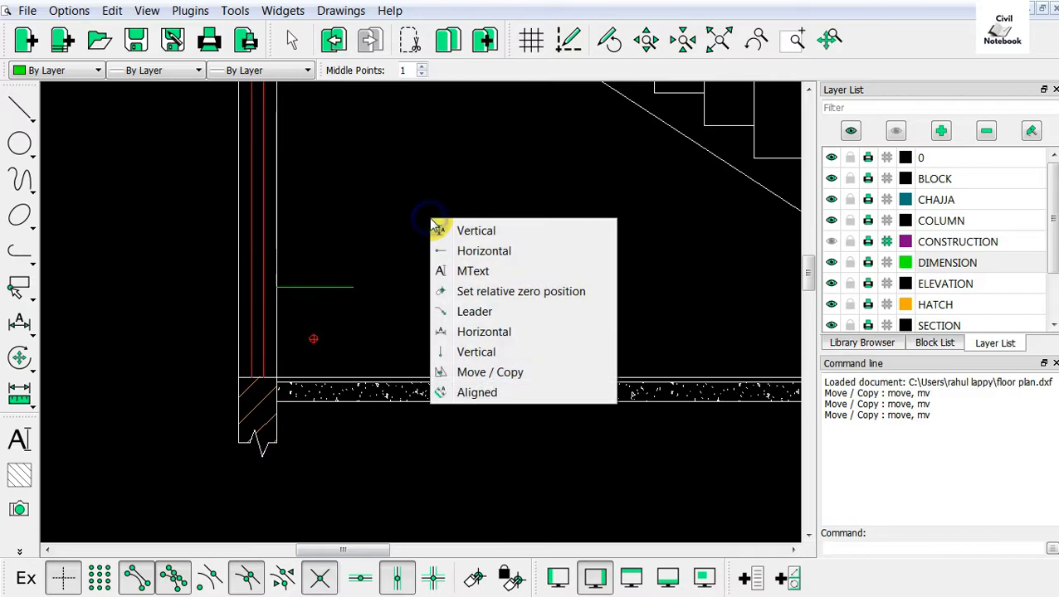
left_click(480, 313)
scroll(361, 315, "up", 1)
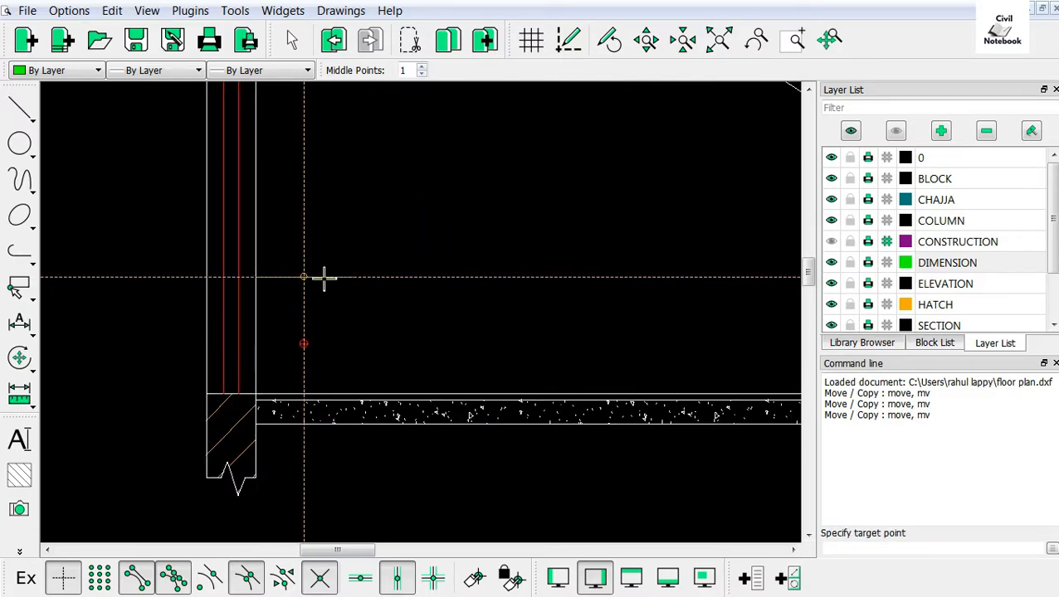
left_click(324, 280)
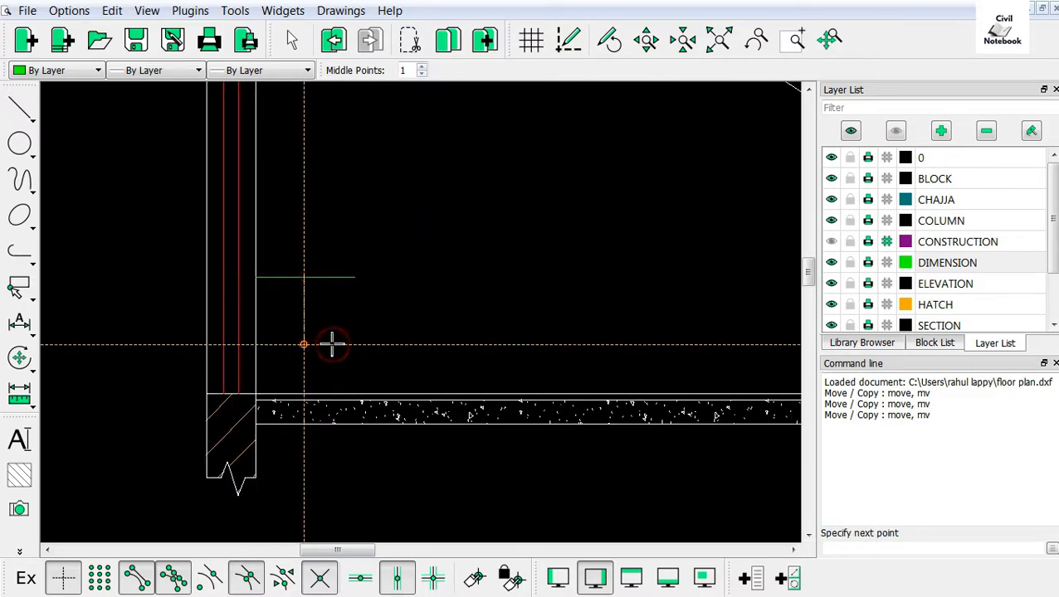
left_click(332, 344)
key("Return")
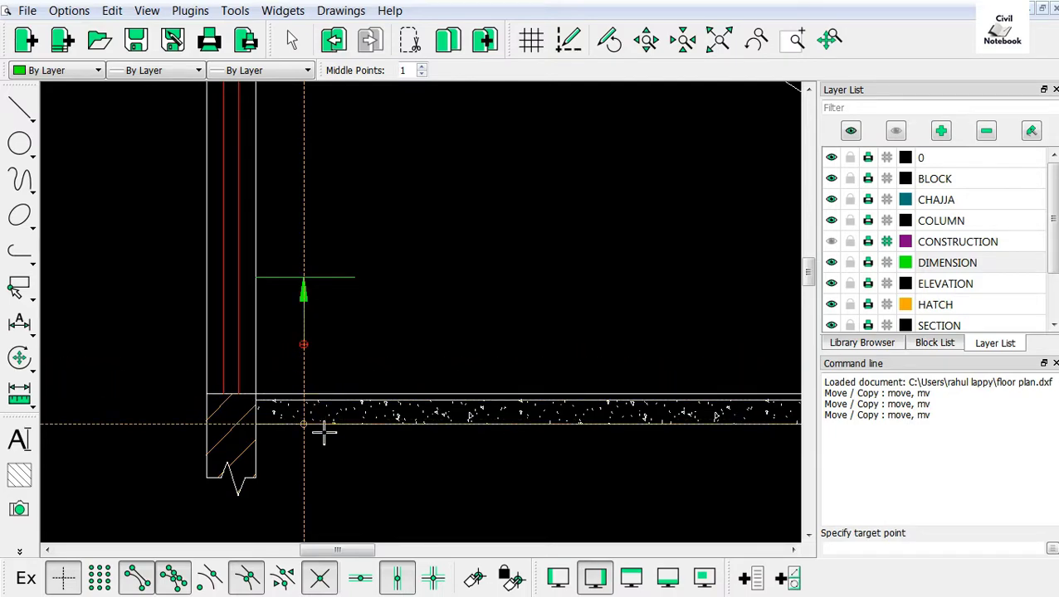
scroll(324, 433, "up", 2)
left_click(324, 390)
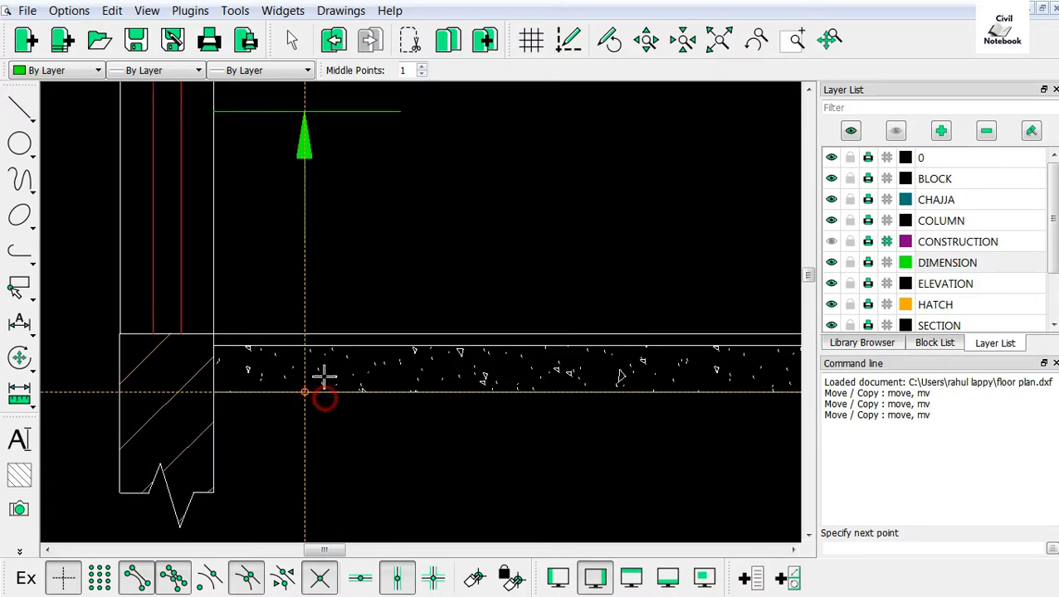
left_click(324, 223)
key("Return")
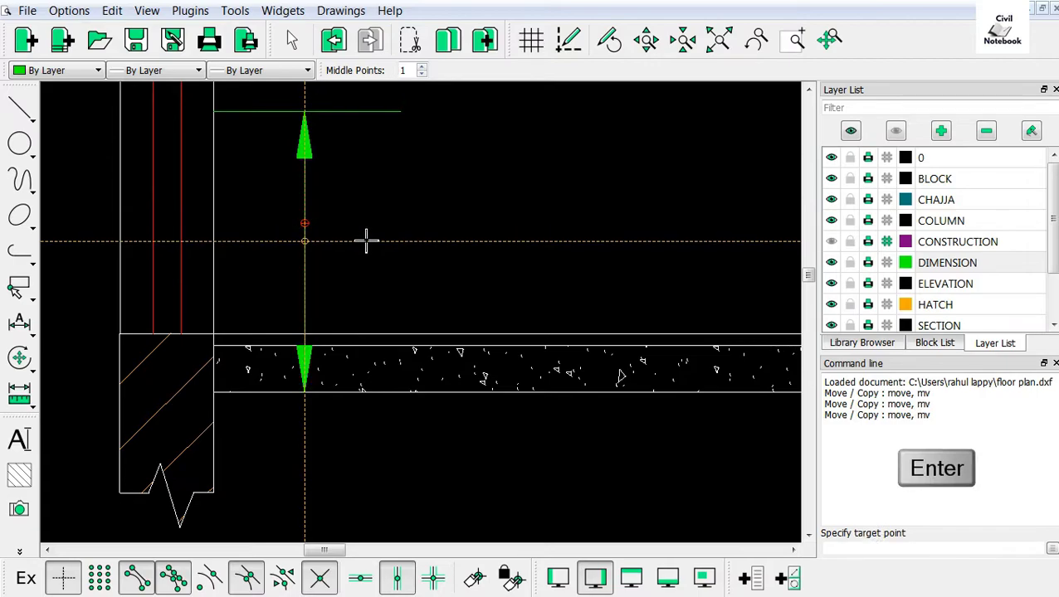
key("Return")
scroll(387, 290, "down", 2)
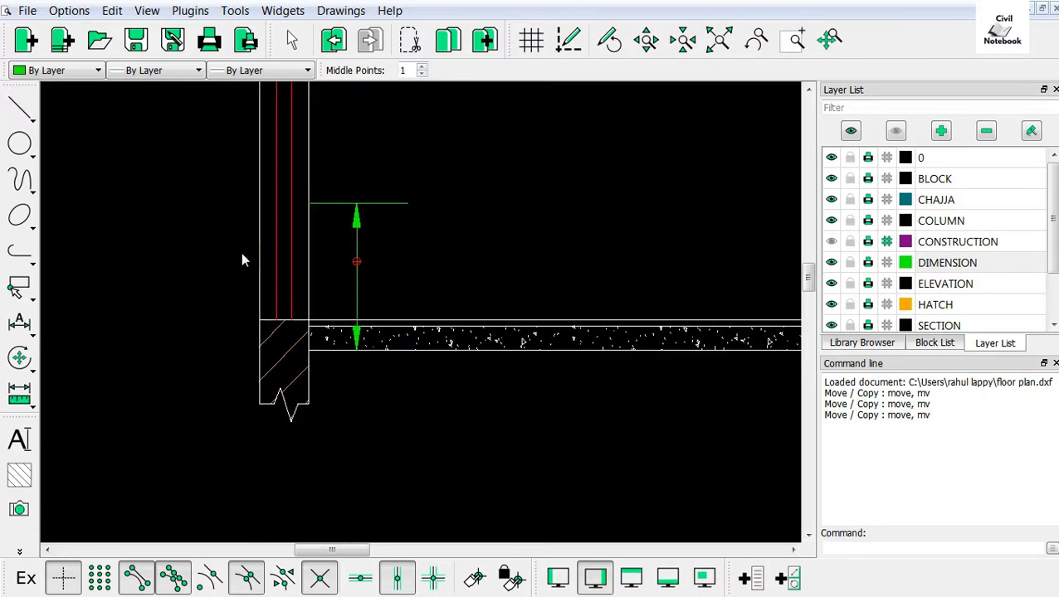
Check the height above the slab with a vertical dimension, then cancel it
right_click(160, 246)
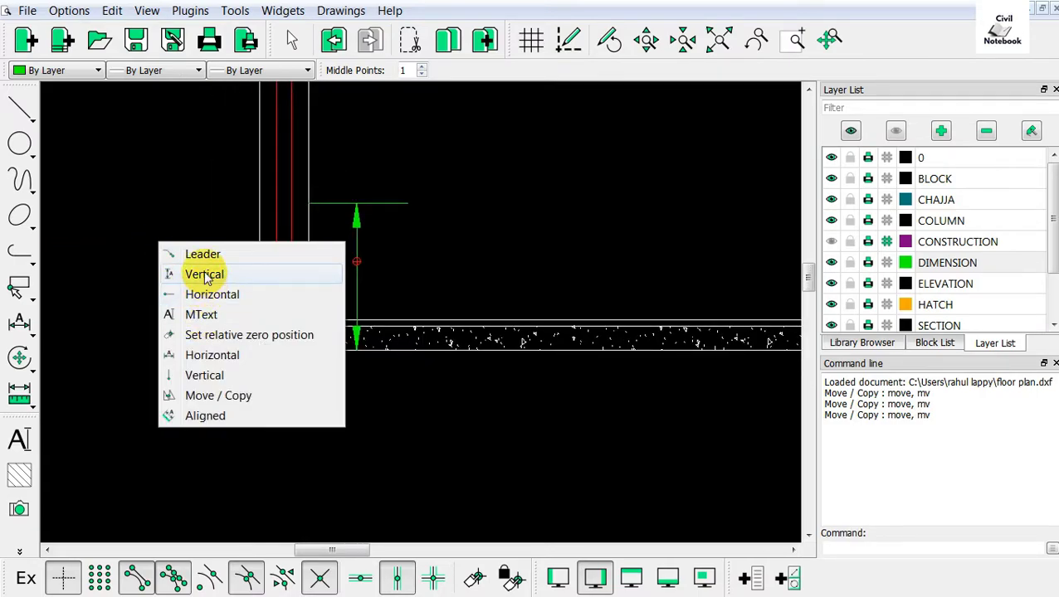
left_click(205, 274)
scroll(434, 356, "up", 2)
left_click(366, 338)
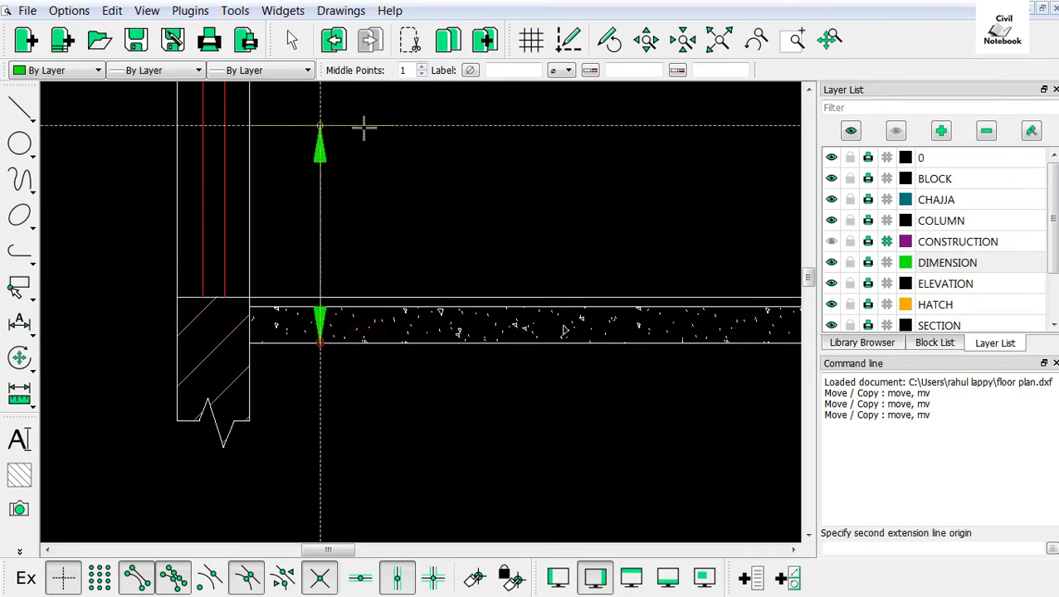
left_click(363, 128)
key("Escape")
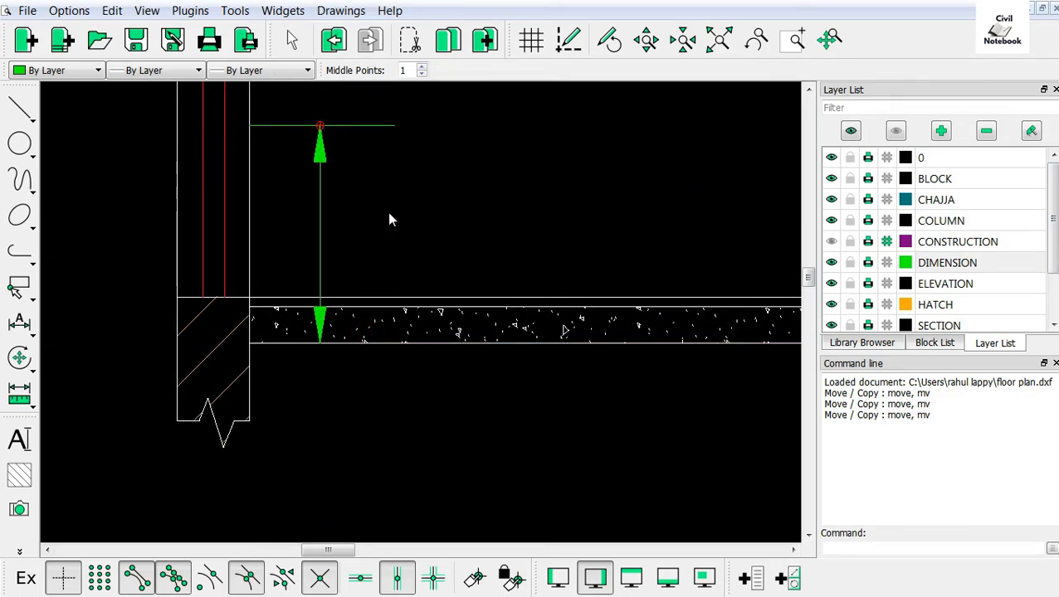
Place a '60cm' text label beside the arrows
left_click(19, 439)
type("60c")
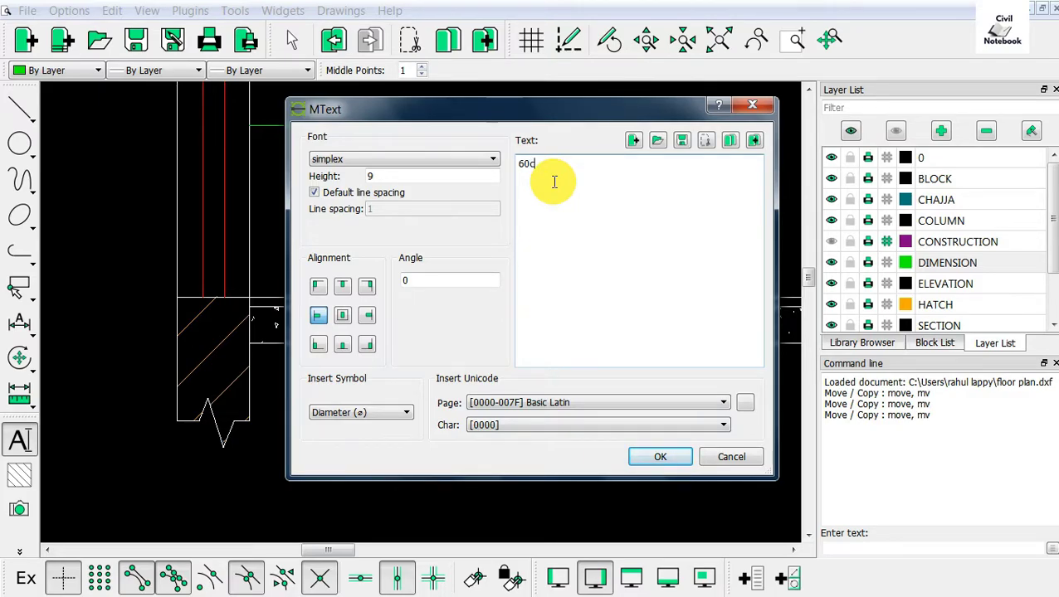
type("m")
left_click(658, 452)
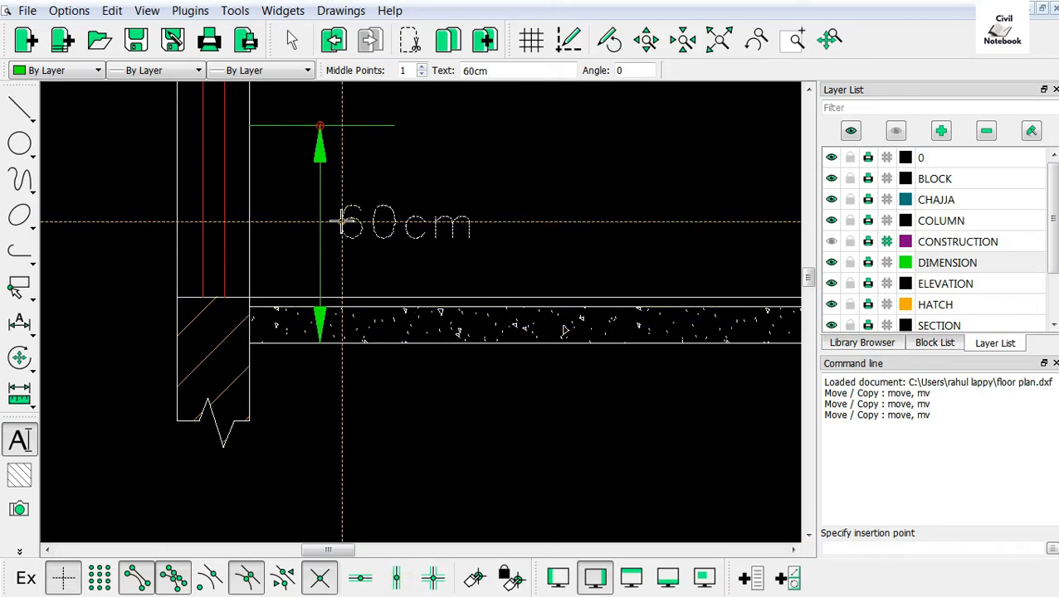
left_click(342, 222)
scroll(314, 342, "down", 2)
Measure the landing slab thickness with a vertical dimension without placing it
scroll(661, 248, "down", 2)
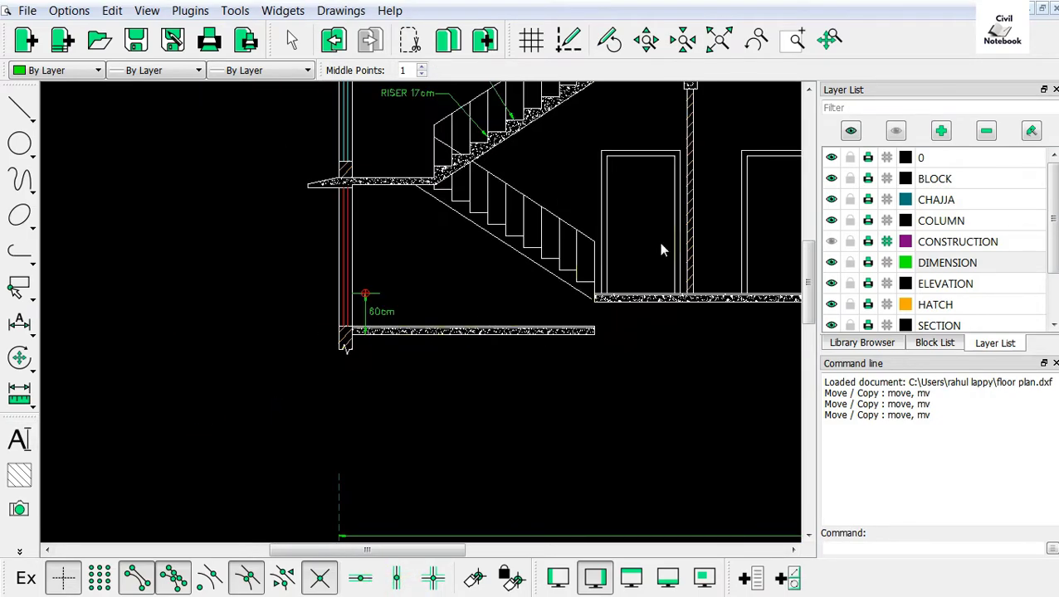
scroll(272, 246, "up", 2)
scroll(297, 268, "down", 1)
scroll(431, 340, "up", 3)
scroll(332, 357, "up", 1)
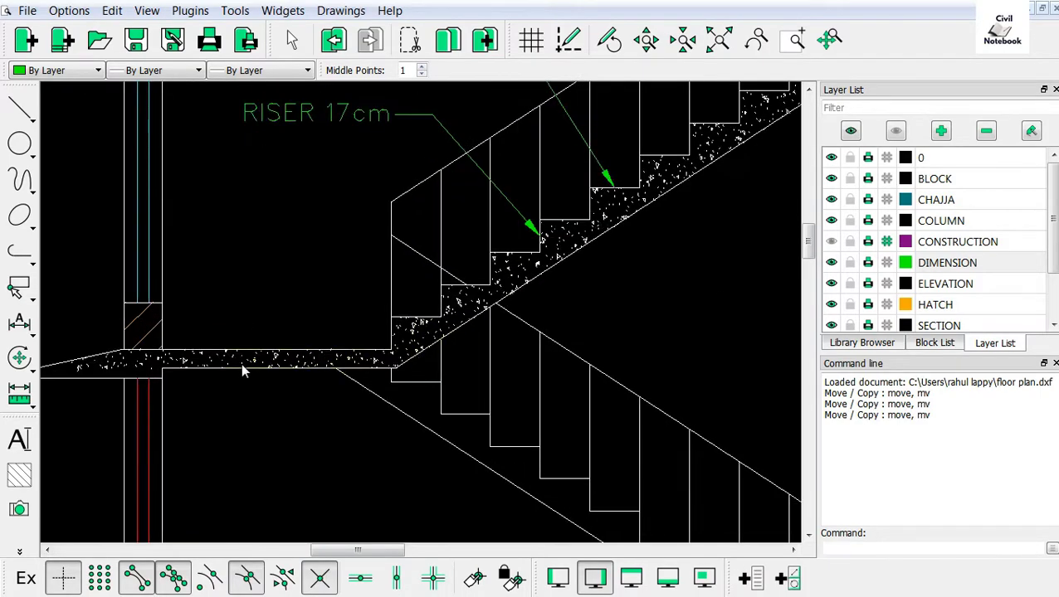
scroll(274, 366, "up", 2)
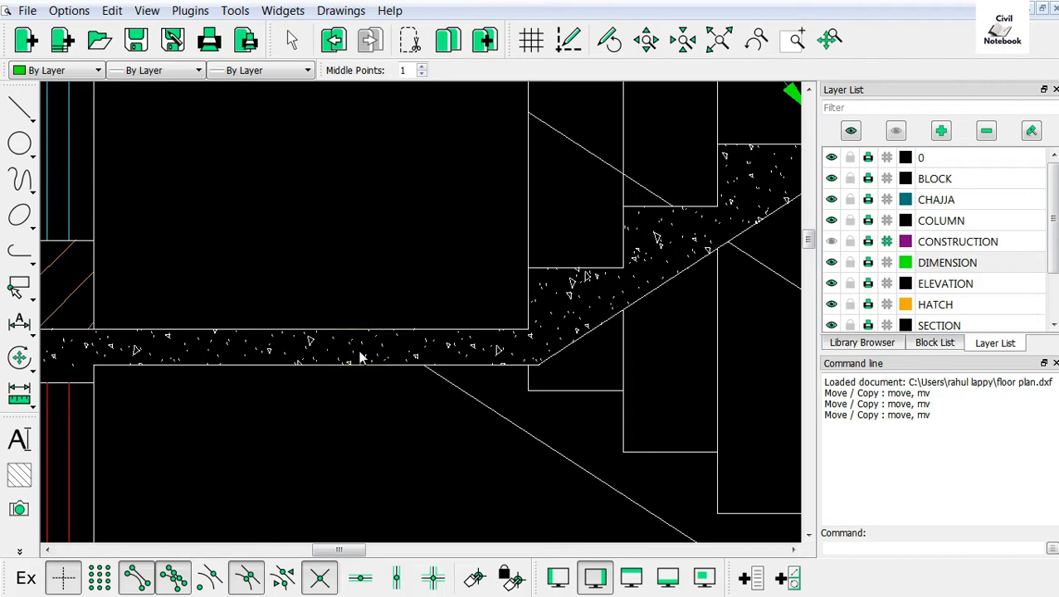
right_click(301, 209)
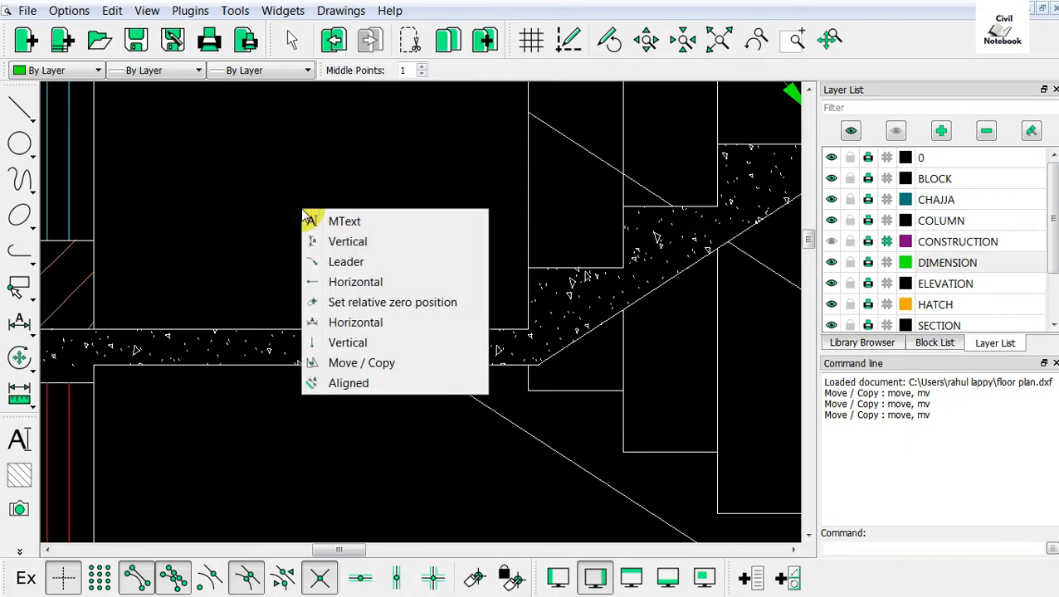
left_click(315, 242)
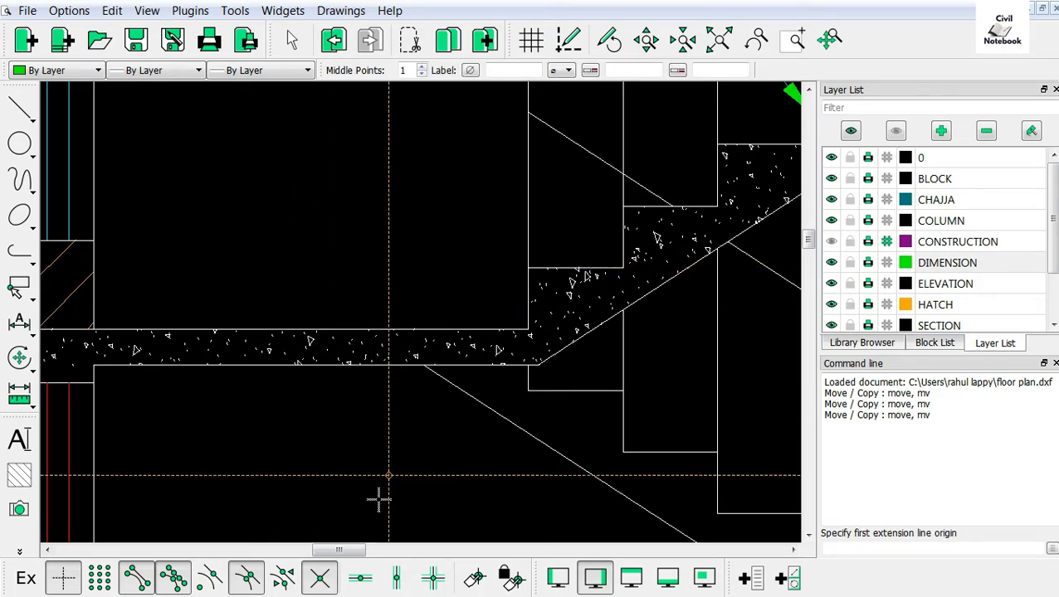
left_click(312, 364)
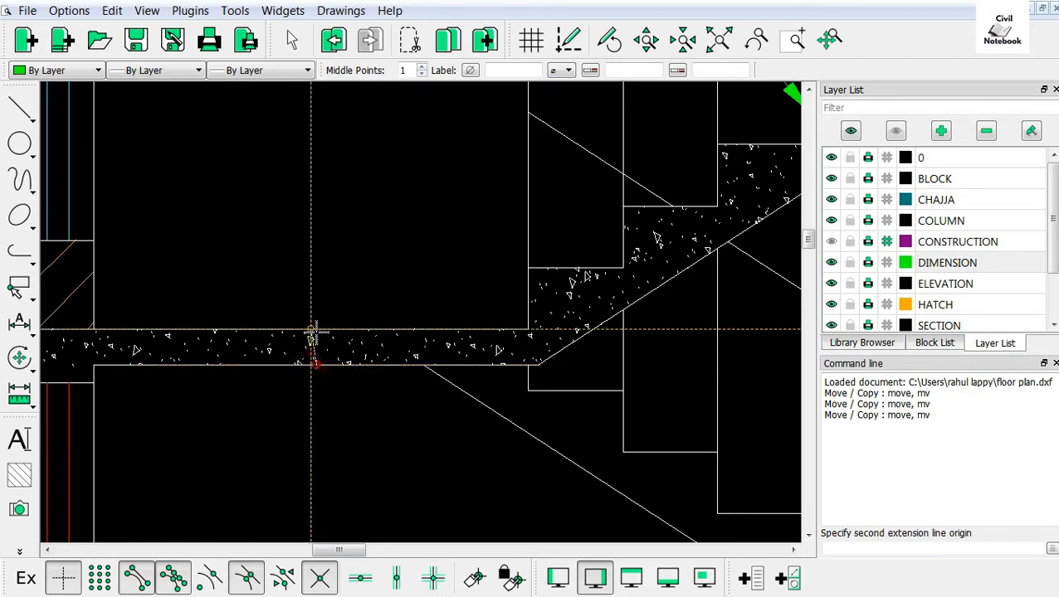
left_click(312, 331)
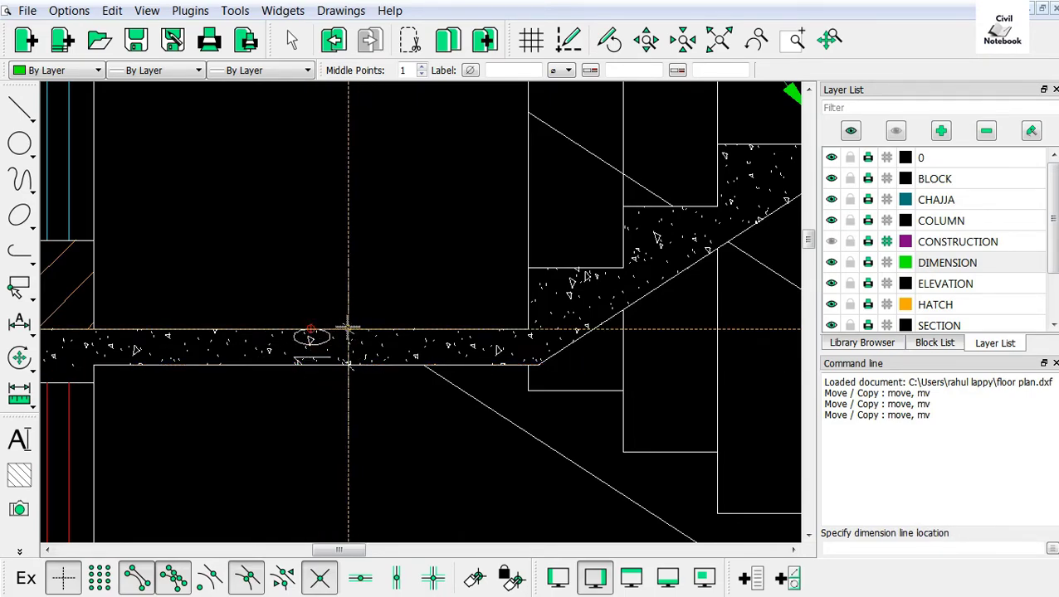
key("Escape")
Draw a leader arrow from the landing slab, bending up to a horizontal tail
scroll(348, 332, "down", 2)
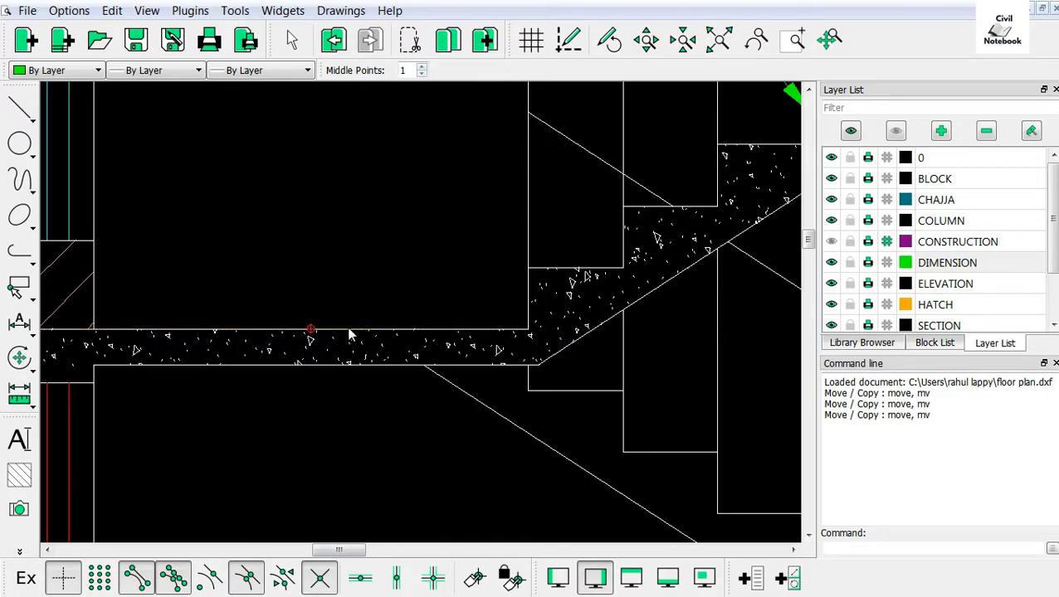
scroll(372, 348, "down", 2)
scroll(380, 300, "up", 2)
scroll(340, 412, "up", 2)
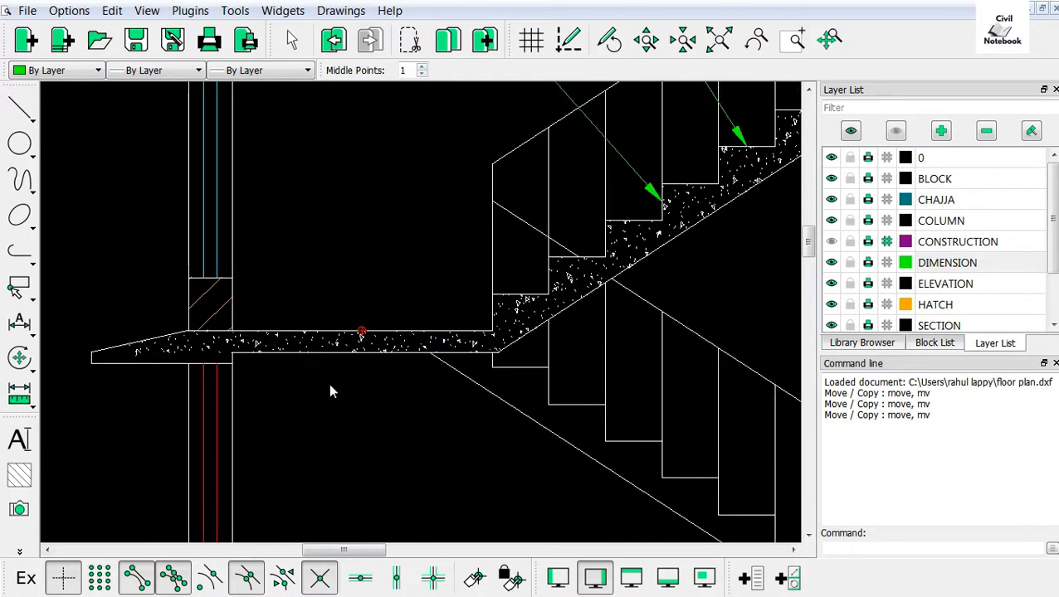
right_click(362, 181)
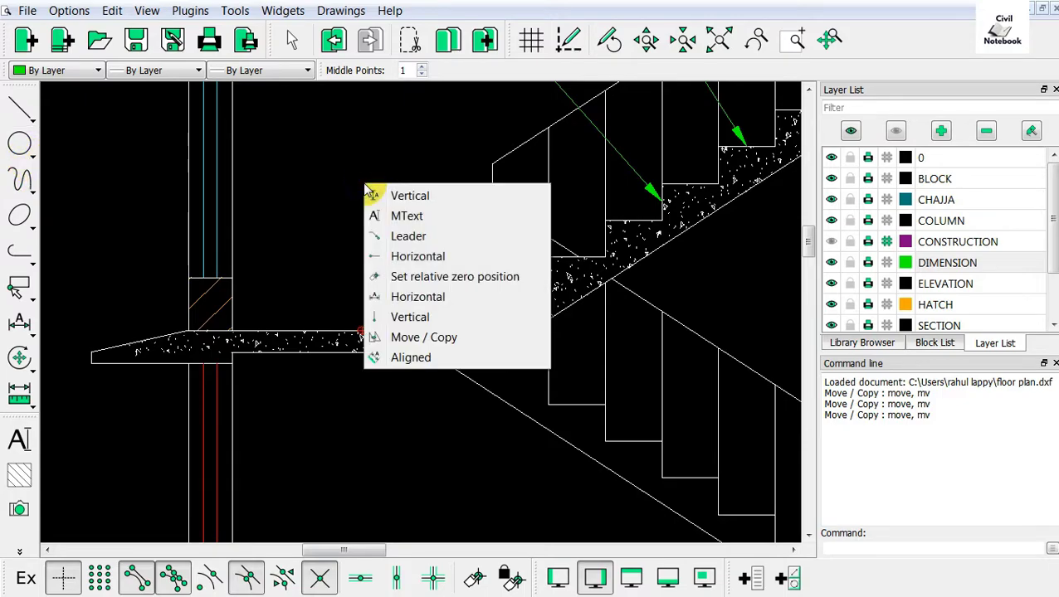
left_click(386, 238)
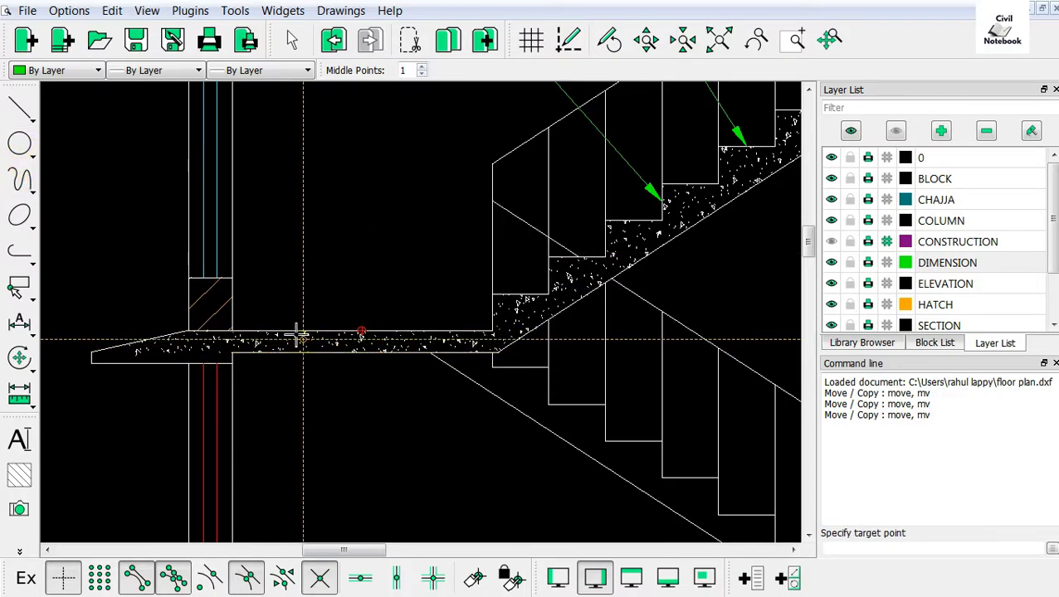
left_click(293, 331)
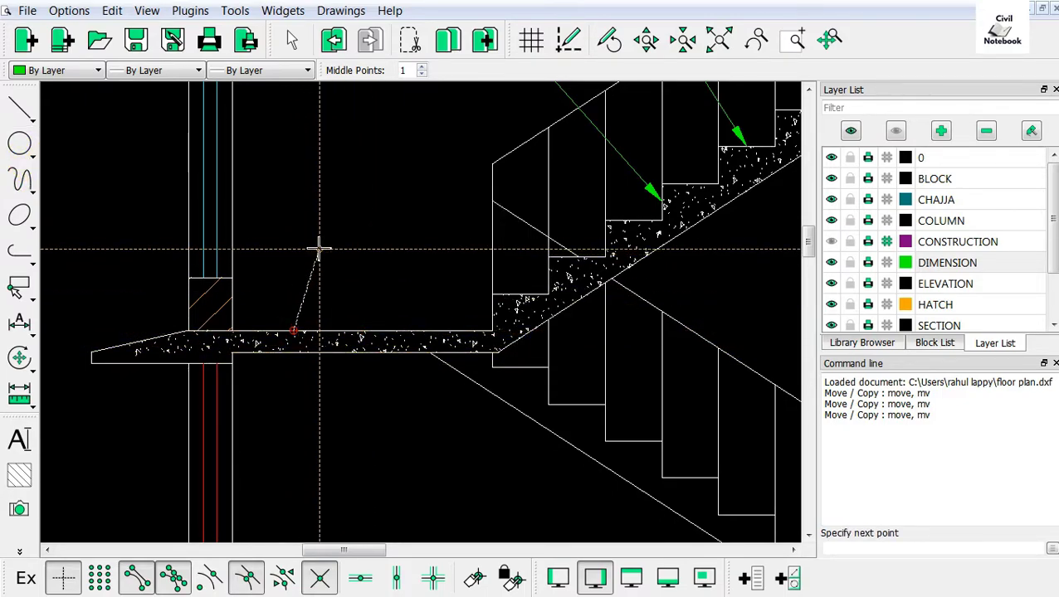
left_click(315, 252)
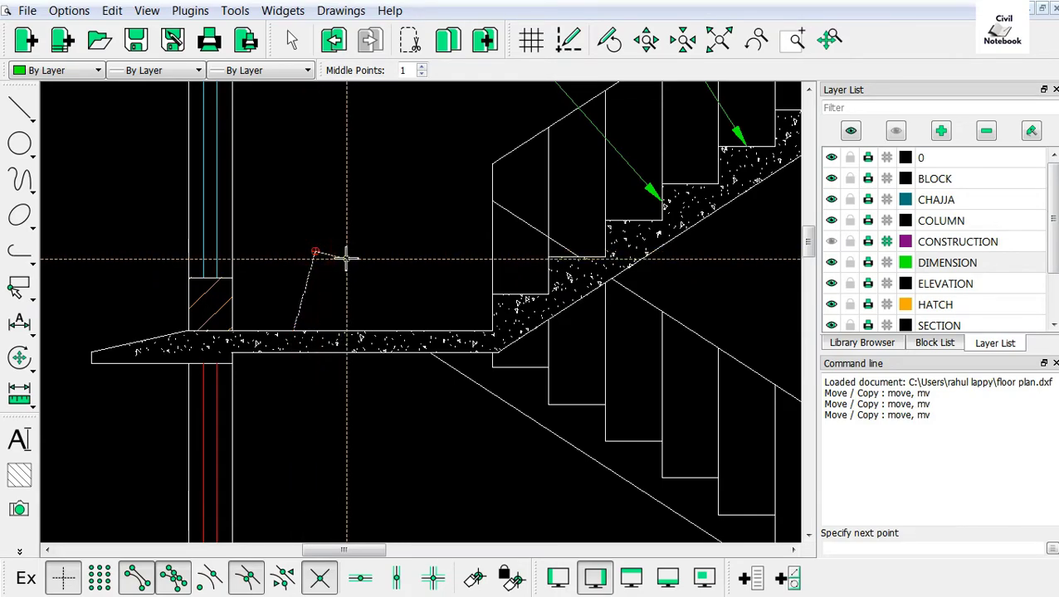
left_click(360, 578)
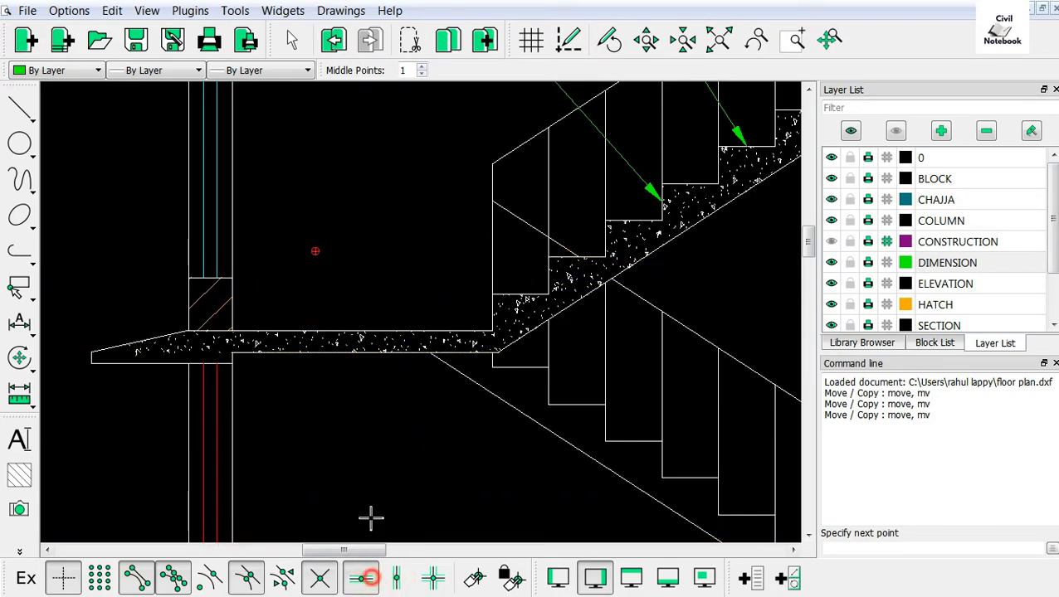
left_click(351, 291)
key("Return")
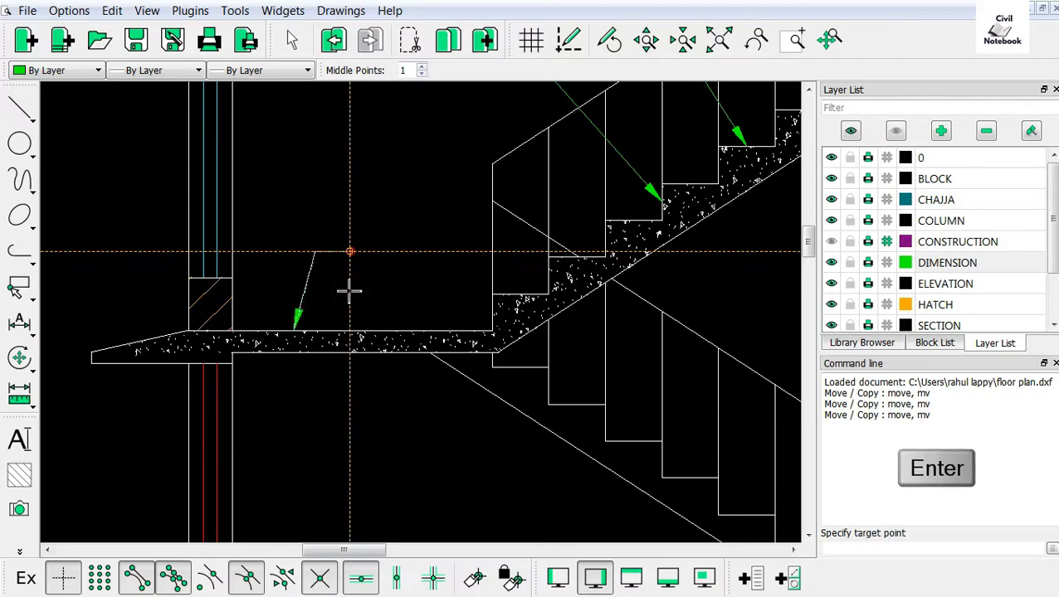
Place a '10cm' label at the leader's tail
left_click(19, 439)
type("10c")
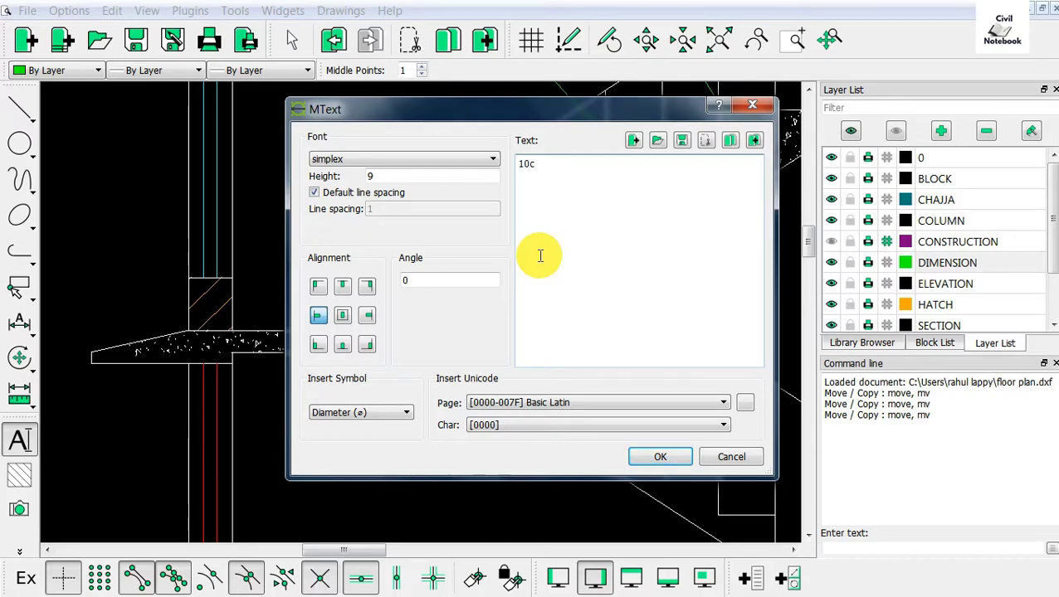
type("m")
left_click(646, 456)
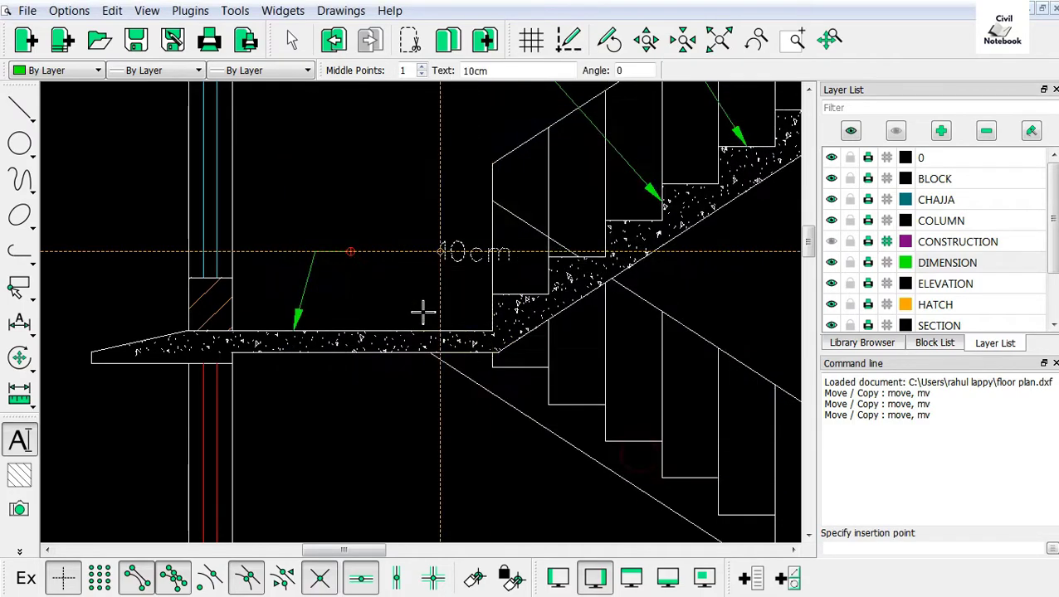
left_click(362, 281)
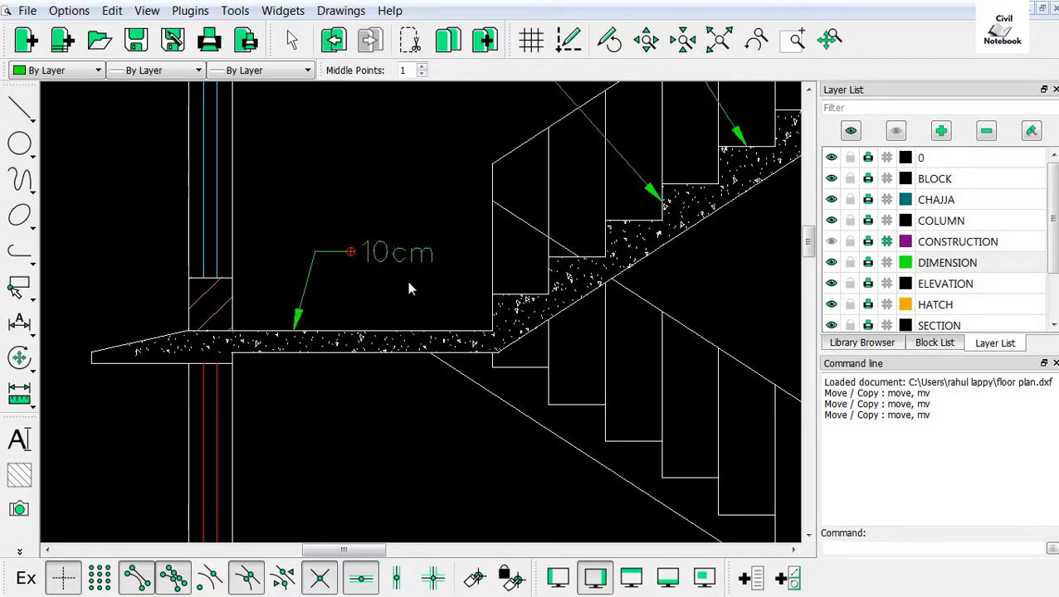
scroll(404, 276, "down", 2)
scroll(497, 253, "up", 2)
scroll(581, 253, "up", 2)
scroll(581, 273, "up", 1)
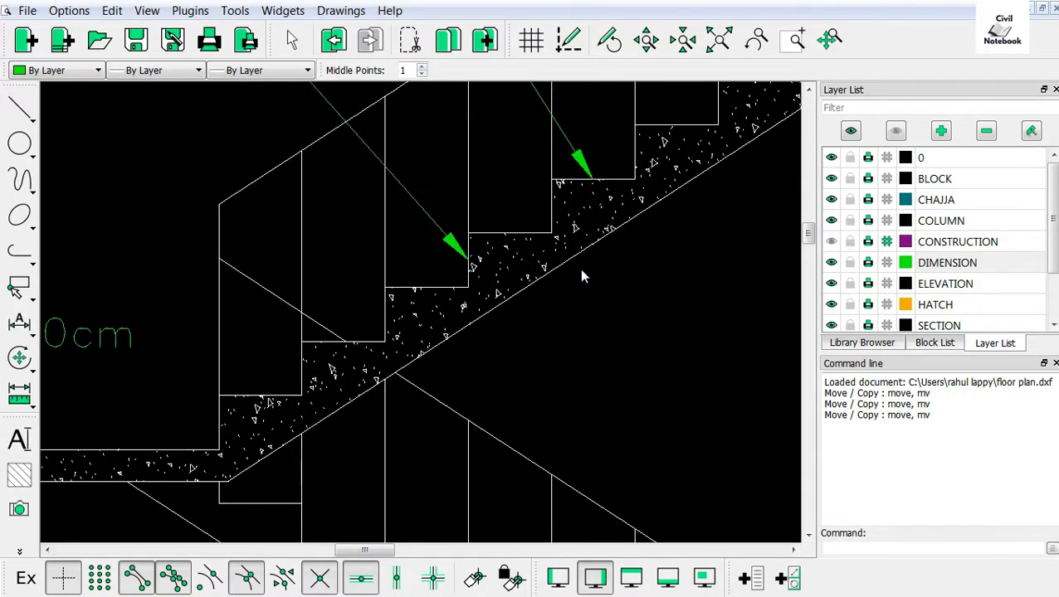
scroll(431, 329, "down", 2)
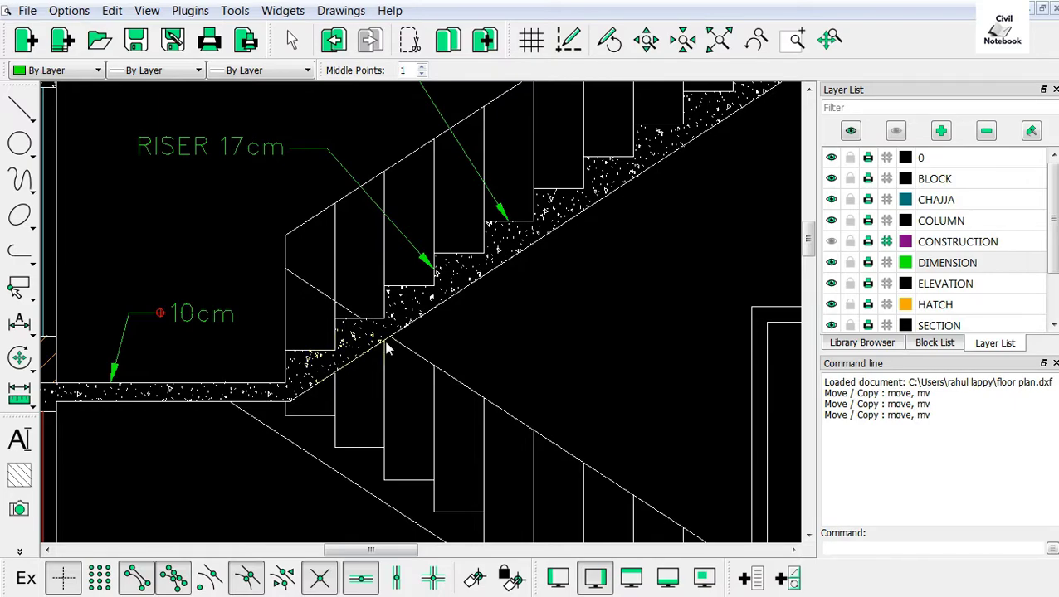
scroll(384, 348, "down", 1)
scroll(357, 347, "down", 2)
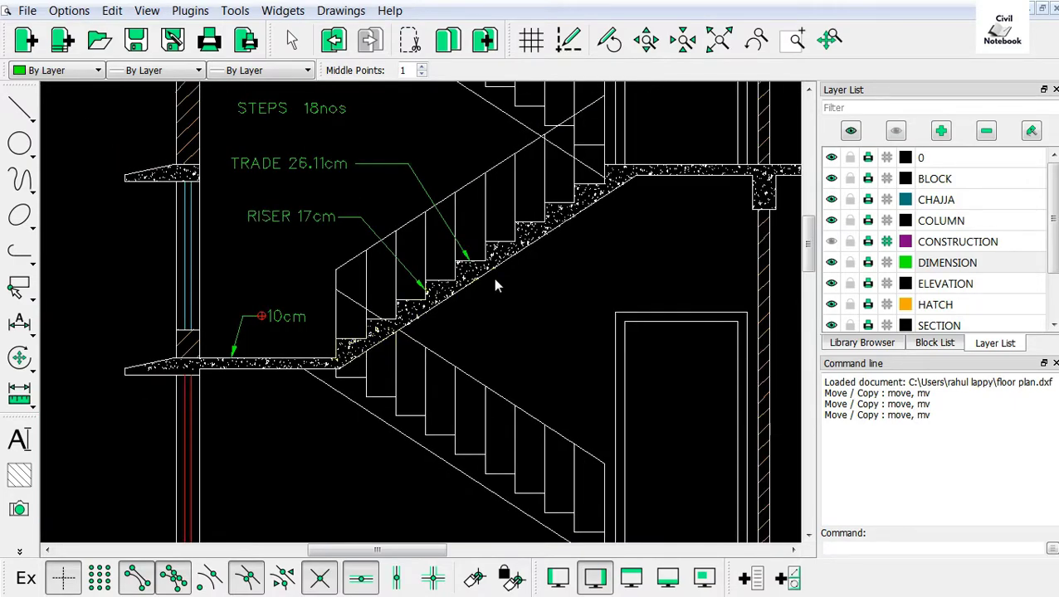
right_click(102, 227)
Draw a leader arrow from the sloping waist slab, bending down to a horizontal tail
left_click(120, 258)
scroll(509, 318, "up", 3)
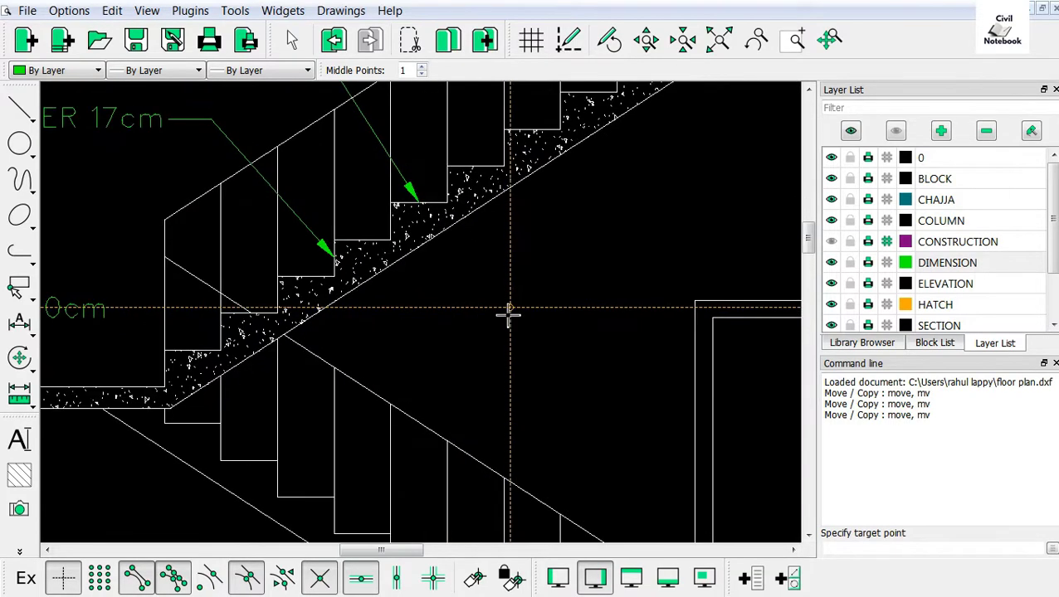
left_click(453, 223)
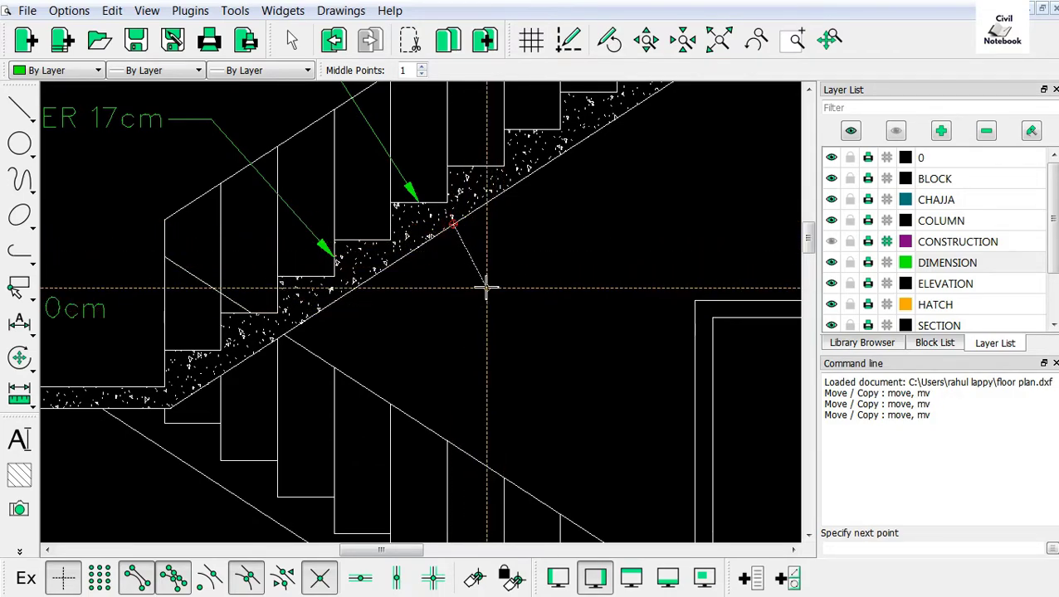
left_click(487, 288)
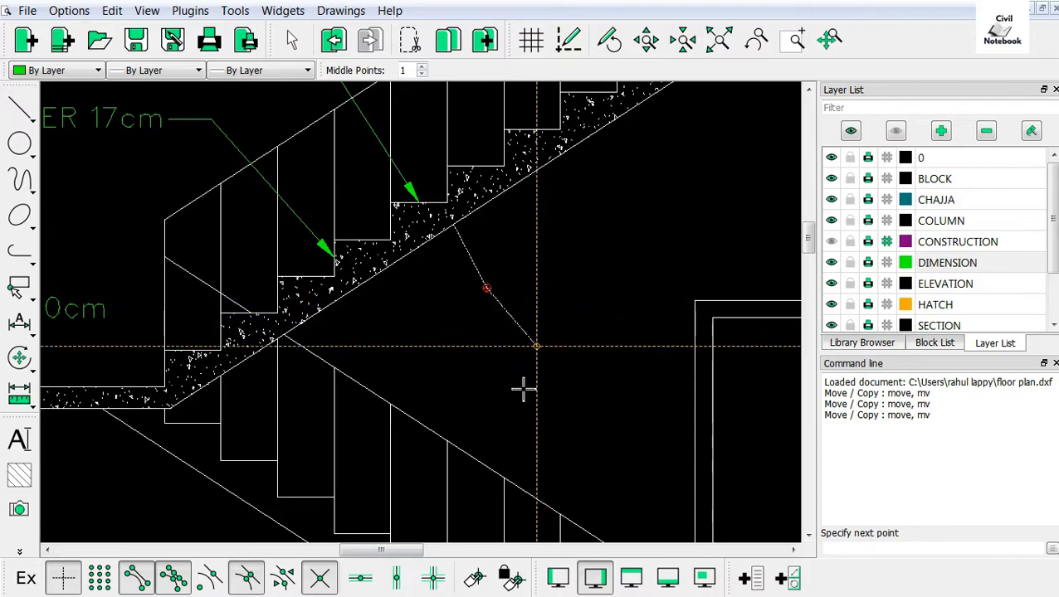
left_click(360, 578)
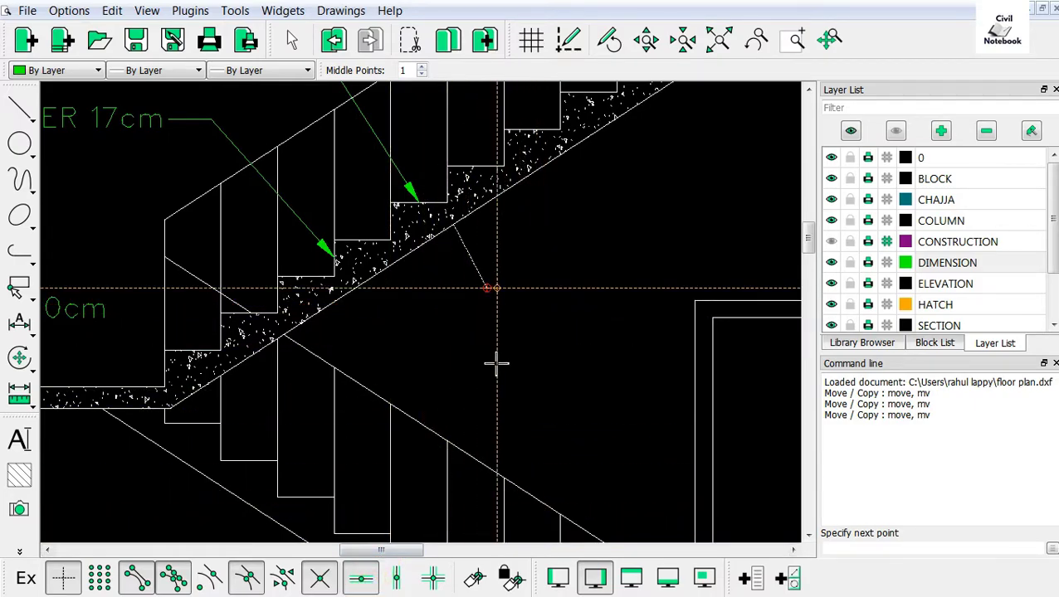
left_click(538, 354)
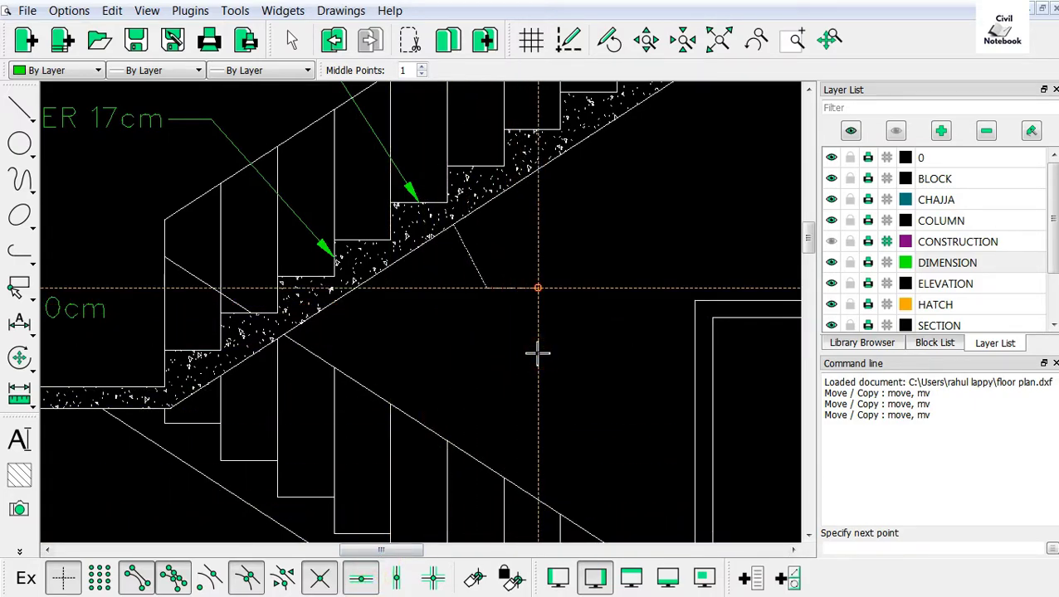
key("Return")
left_click(538, 354)
scroll(495, 375, "down", 3)
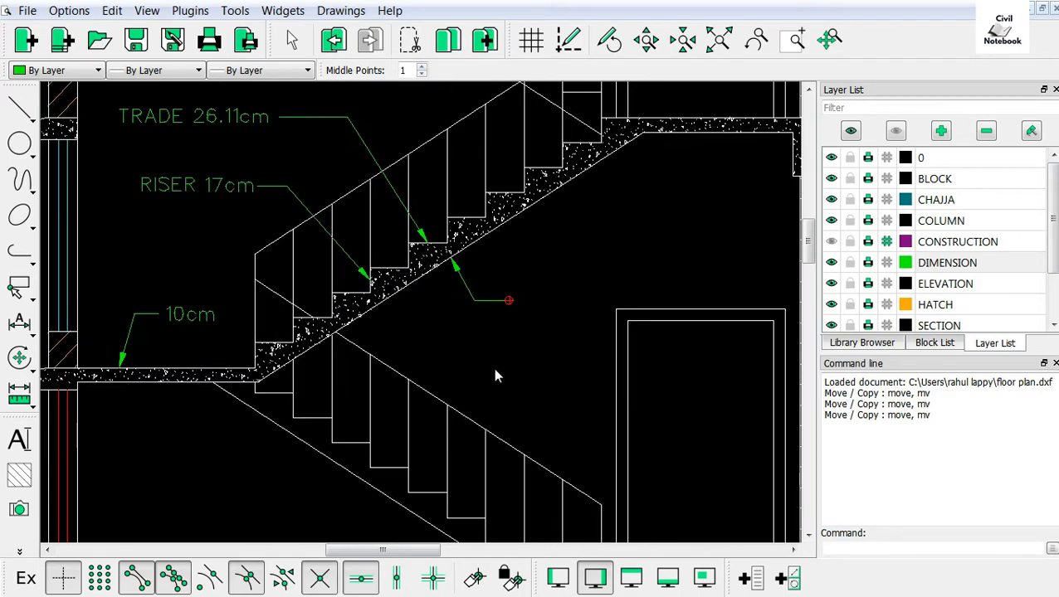
Place a '10cm' label at the new leader's tail
left_click(19, 440)
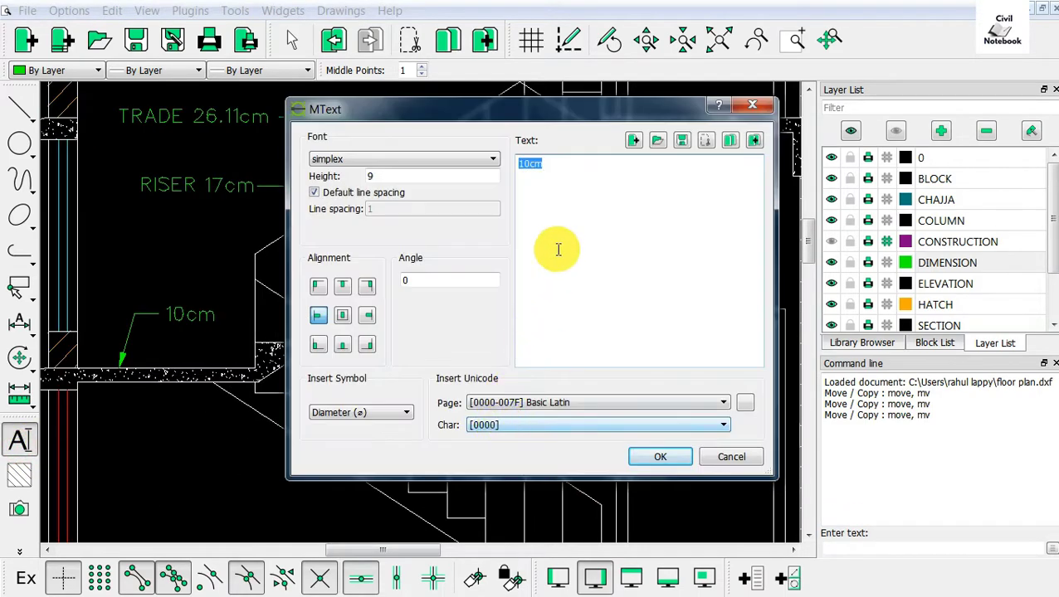
left_click(652, 455)
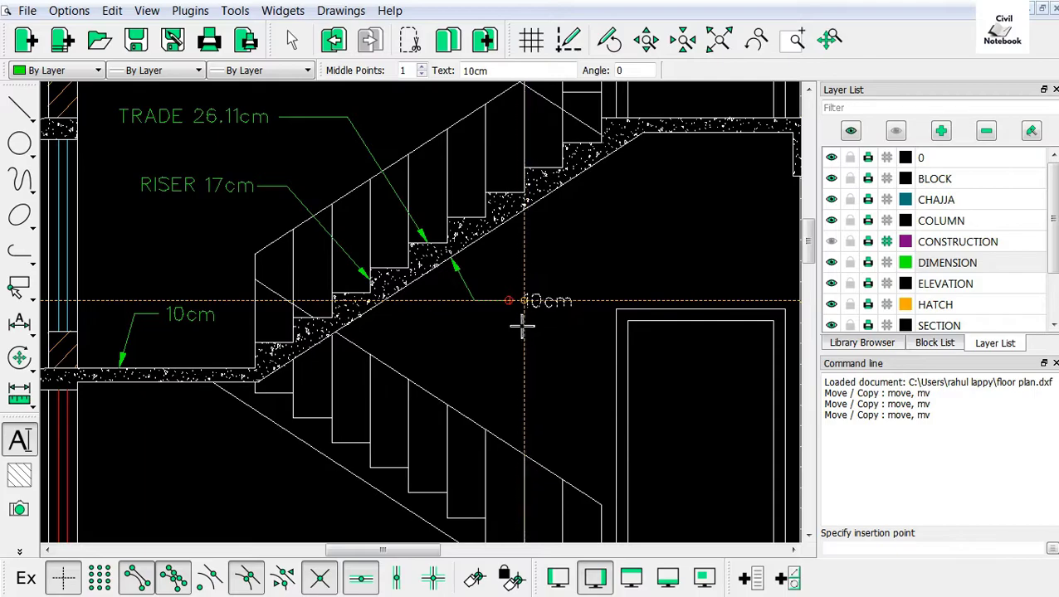
left_click(518, 326)
Add a horizontal dimension of 15 between the column's top corner and the slab's left end
scroll(544, 344, "down", 3)
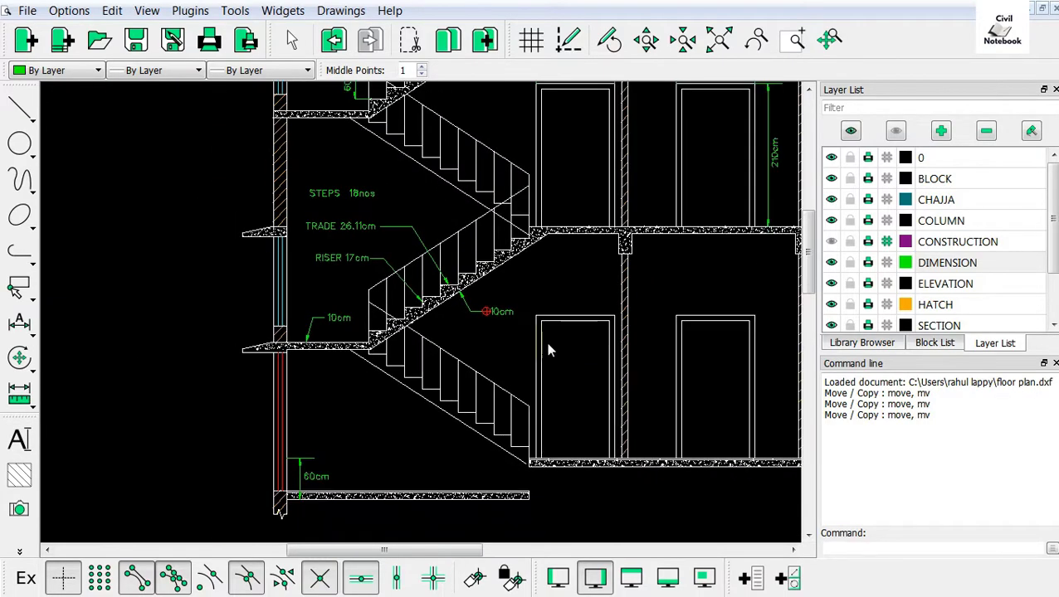
scroll(527, 225, "down", 2)
scroll(531, 229, "up", 1)
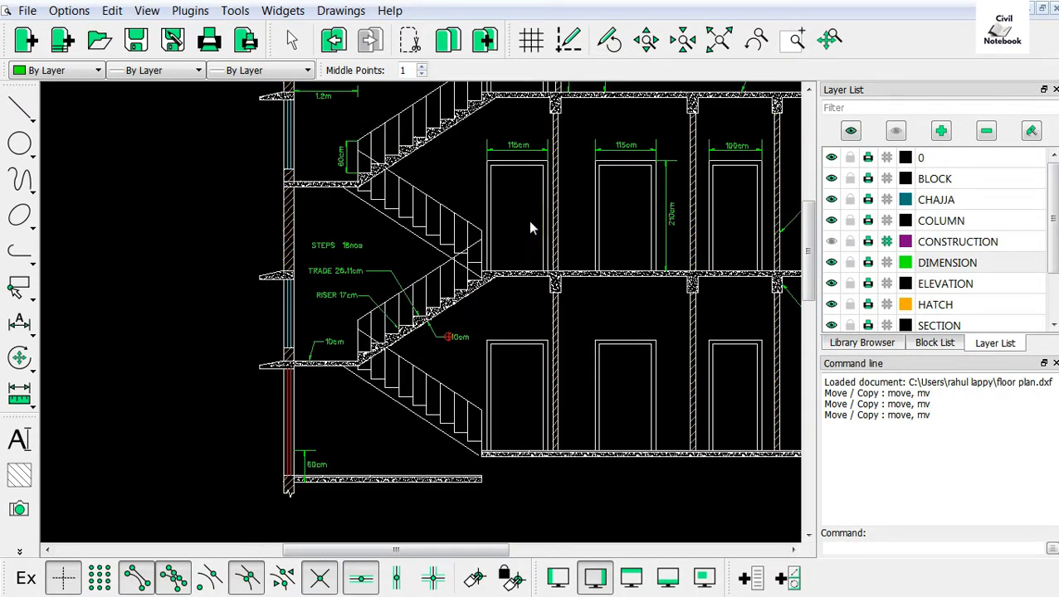
scroll(489, 323, "down", 2)
scroll(585, 270, "down", 1)
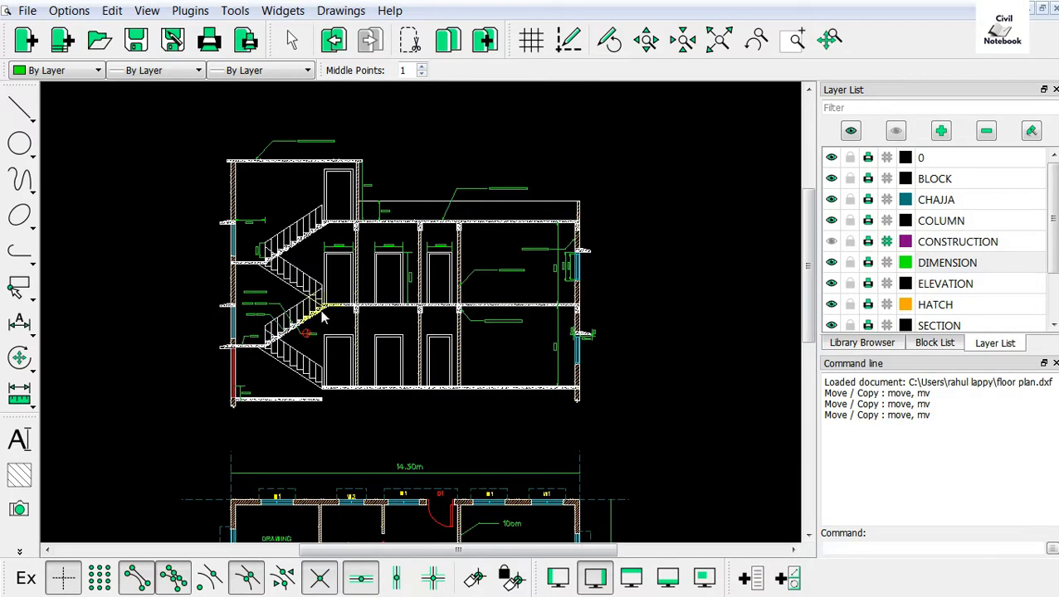
scroll(247, 157, "up", 1)
scroll(316, 186, "up", 3)
scroll(569, 205, "up", 1)
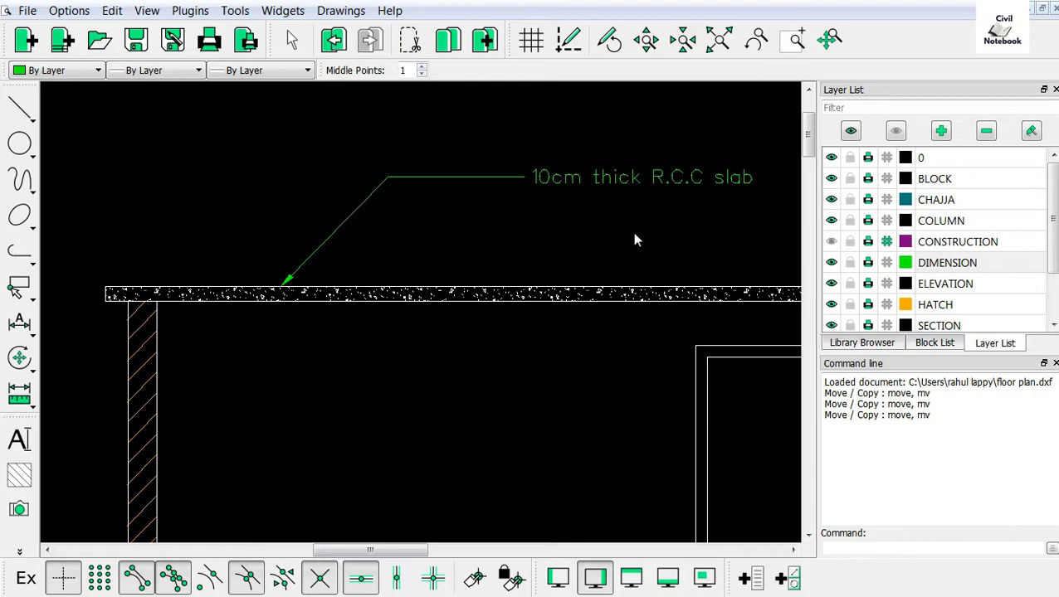
scroll(635, 240, "down", 2)
scroll(266, 303, "up", 3)
scroll(299, 297, "up", 1)
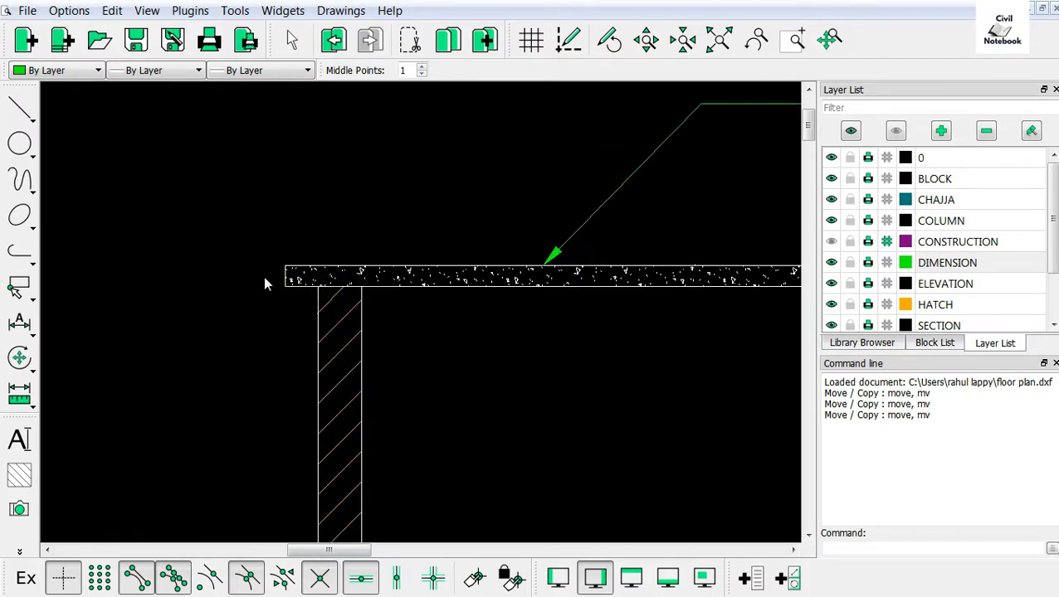
scroll(324, 298, "up", 1)
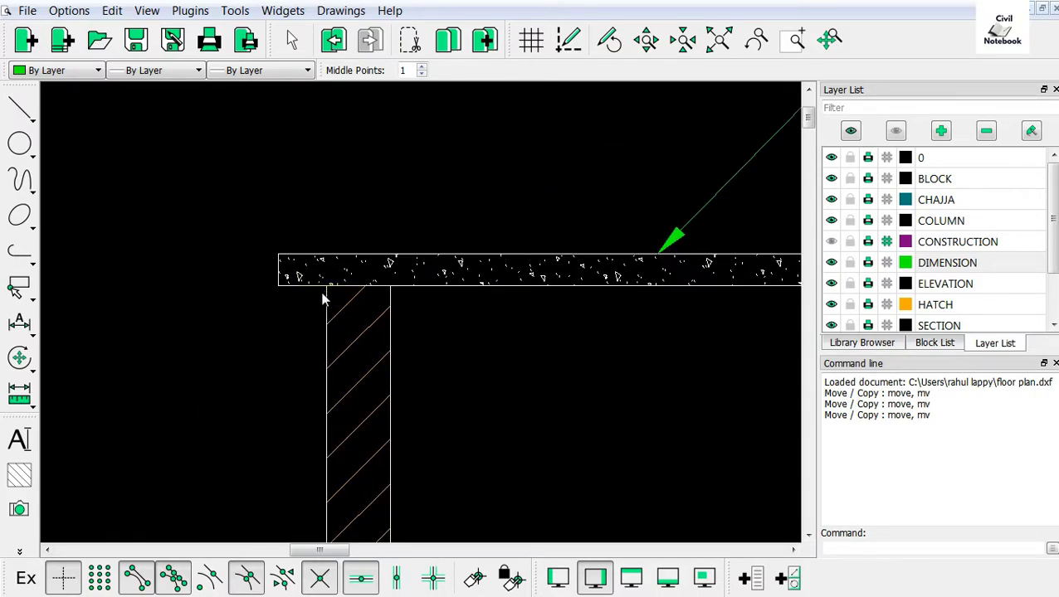
right_click(172, 294)
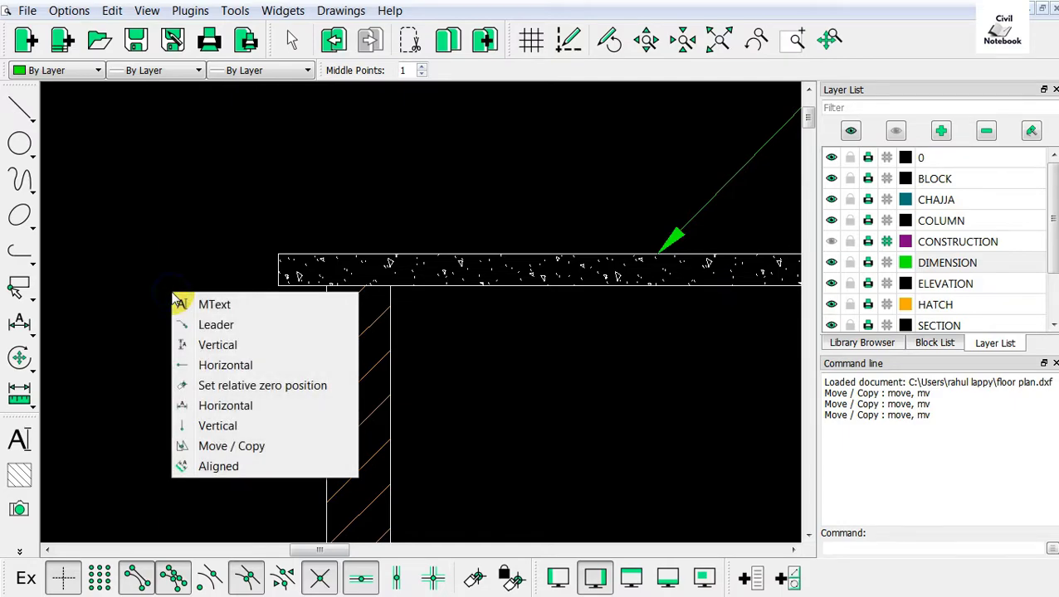
left_click(184, 405)
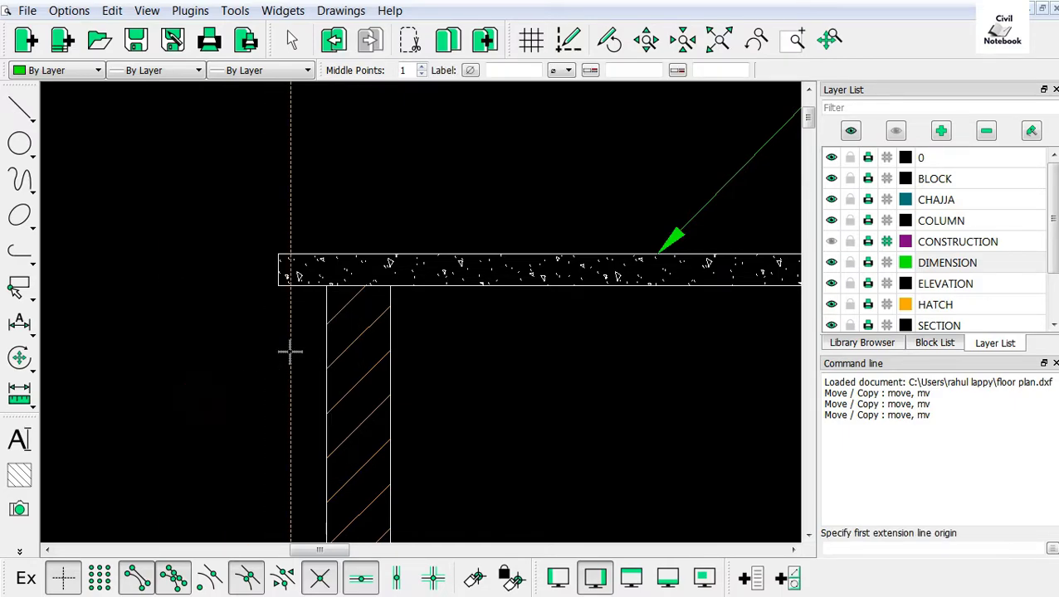
scroll(291, 352, "up", 1)
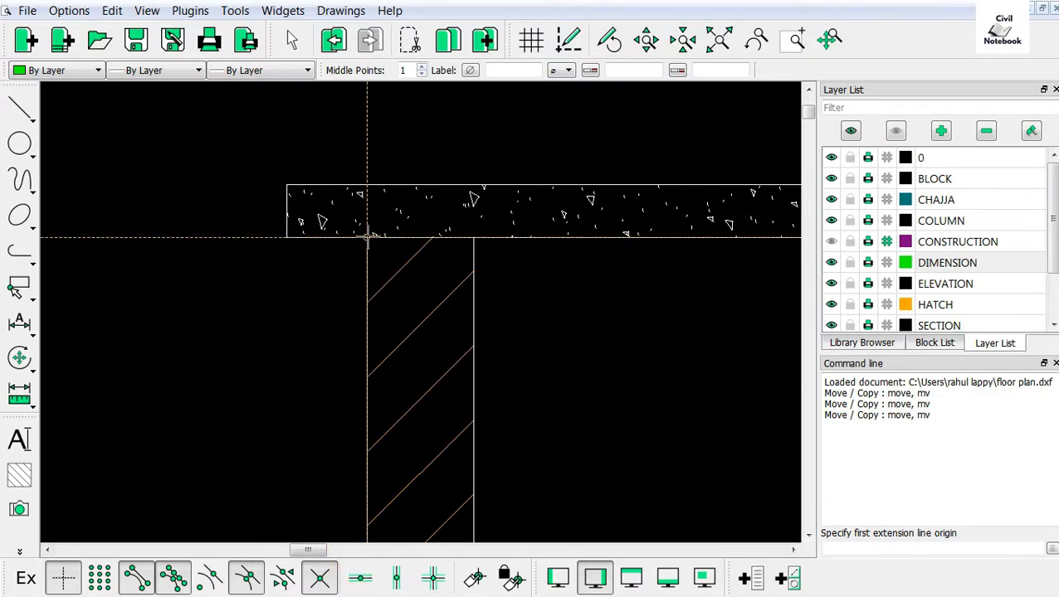
left_click(366, 238)
left_click(287, 239)
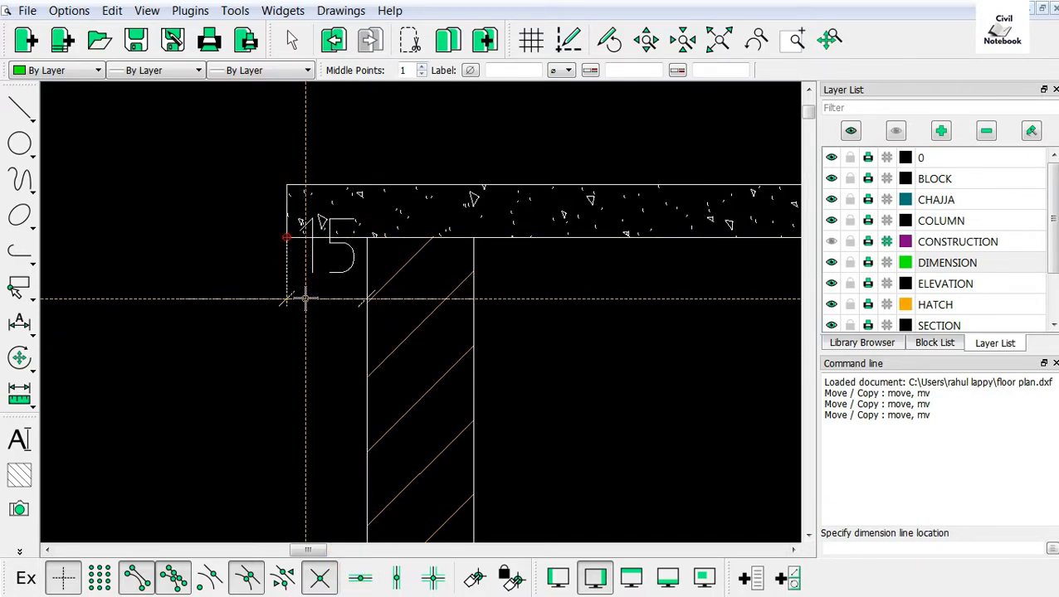
left_click(317, 268)
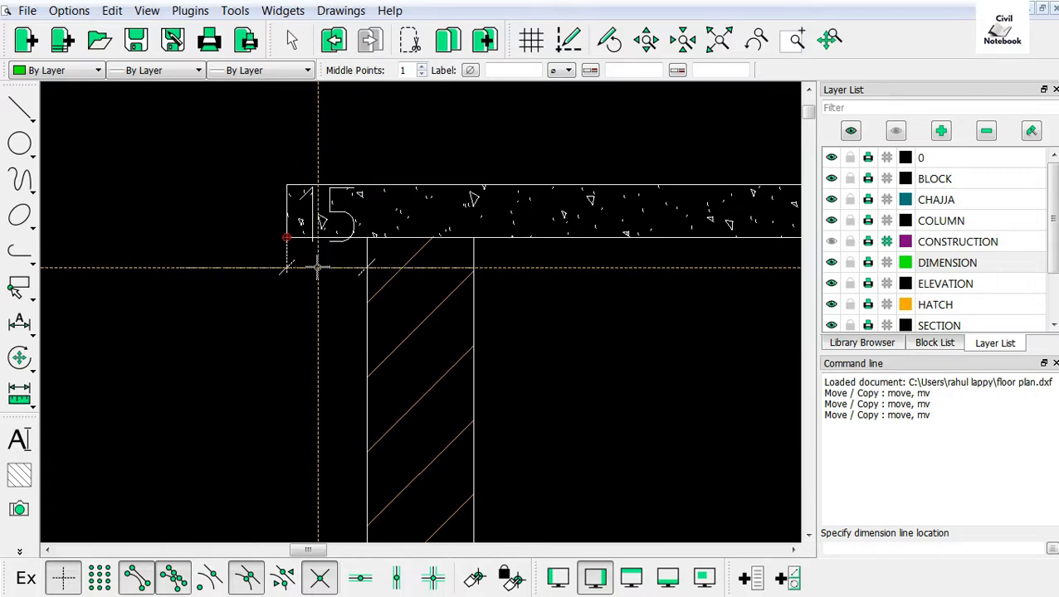
right_click(320, 253)
Move the 15 dimension text down-left below the dimension line
left_click(329, 218)
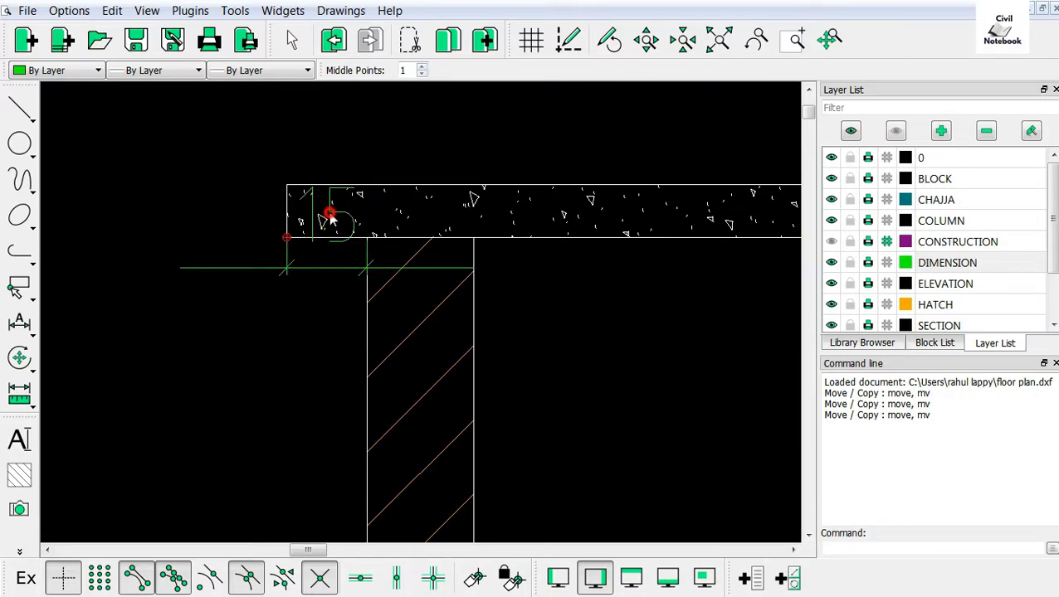
left_click(326, 217)
left_click(326, 220)
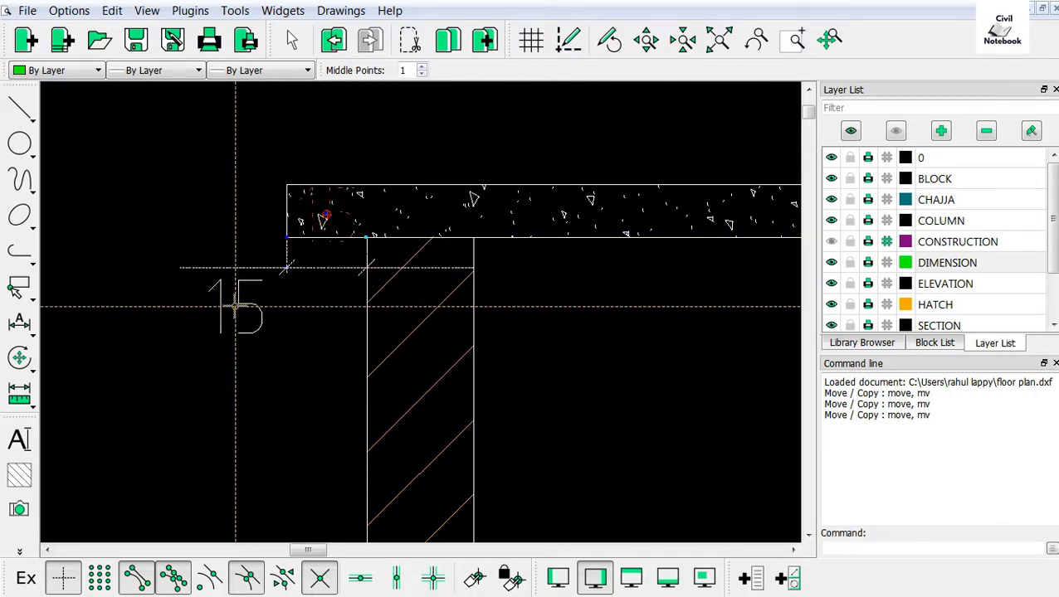
left_click(231, 310)
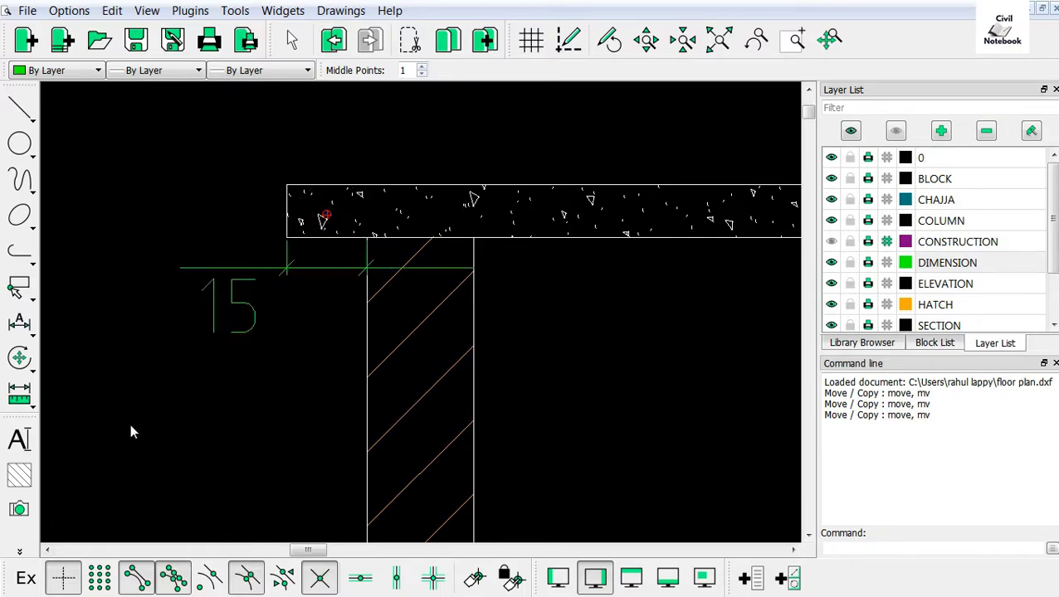
Add a 'cm' text right after the 15 so it reads 15cm
left_click(20, 442)
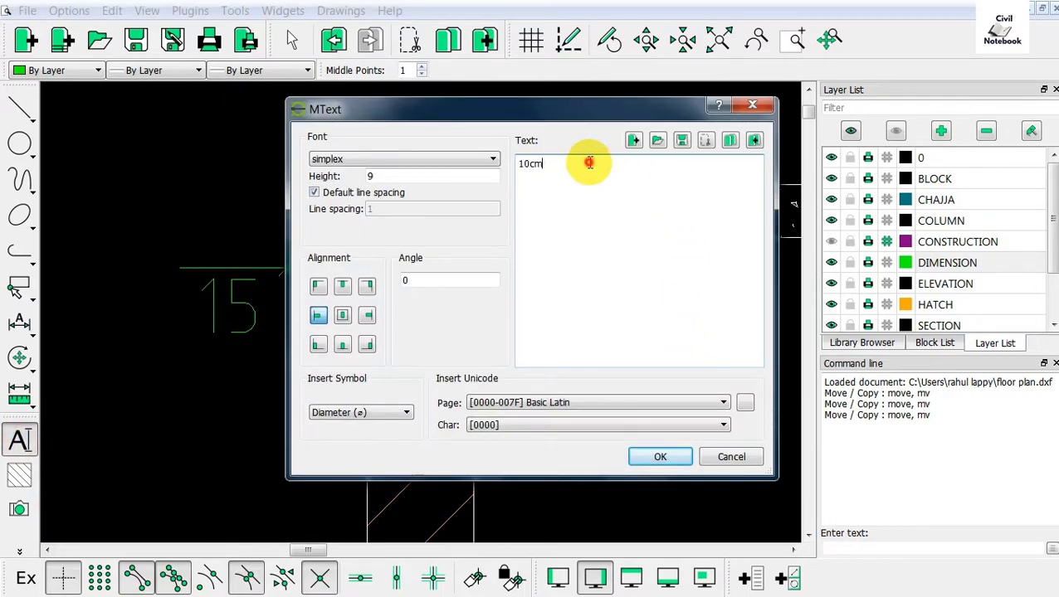
type("cm")
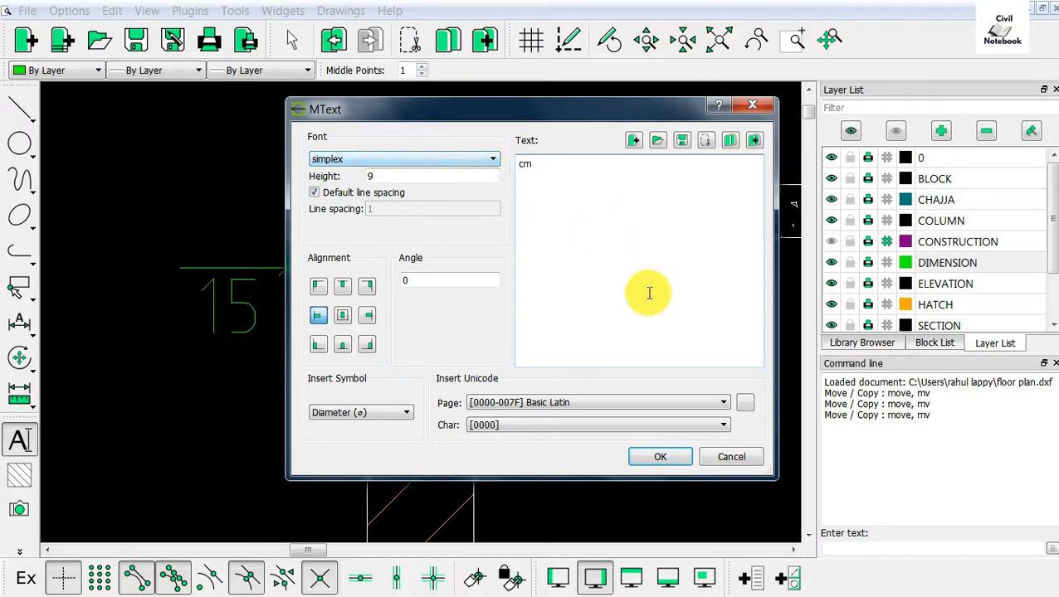
left_click(659, 456)
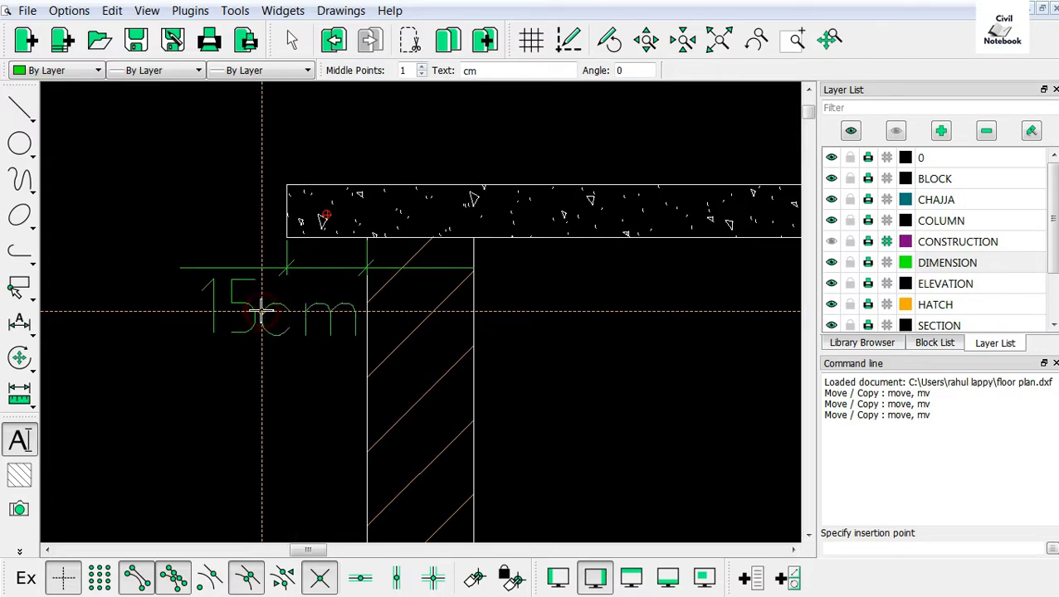
left_click(261, 311)
scroll(189, 338, "down", 3)
scroll(419, 322, "up", 1)
Shift the 15 dimension text further left under the overhang dimension
scroll(417, 319, "down", 1)
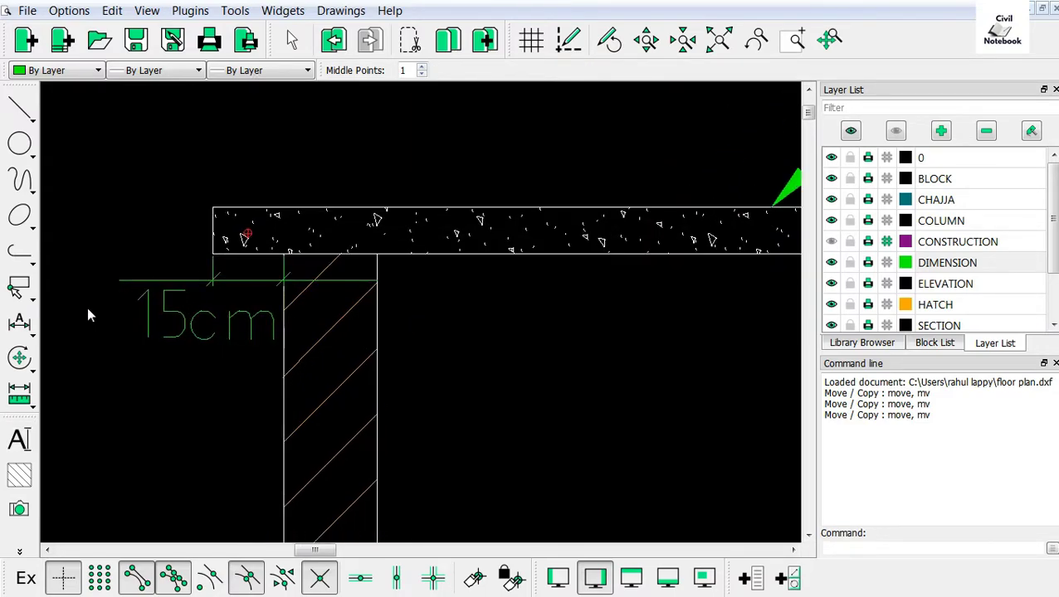
scroll(73, 310, "down", 2)
scroll(388, 310, "down", 2)
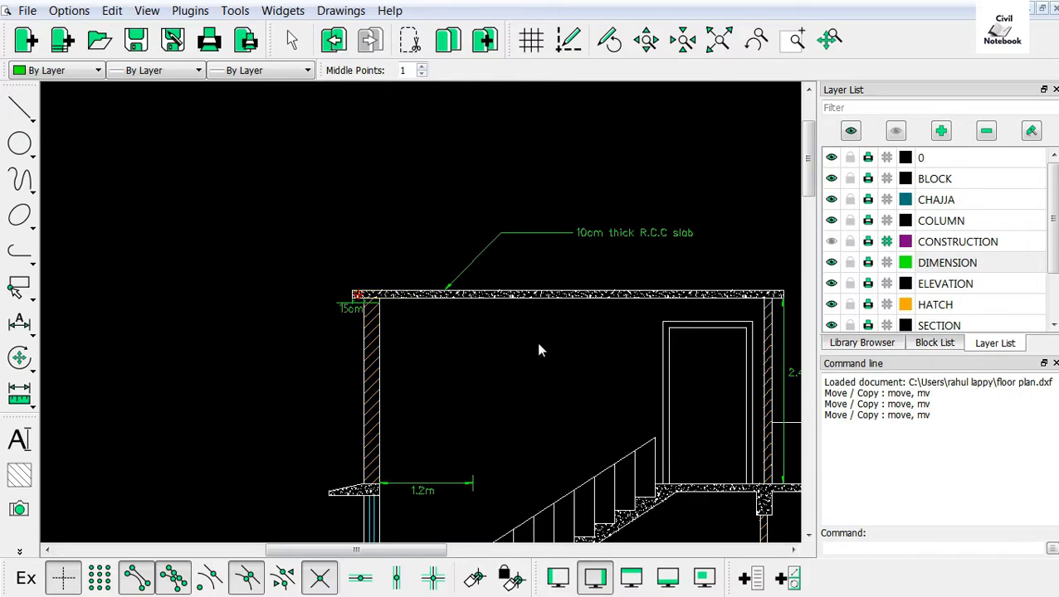
scroll(545, 332, "up", 2)
scroll(544, 332, "up", 2)
scroll(415, 290, "up", 2)
scroll(415, 316, "down", 2)
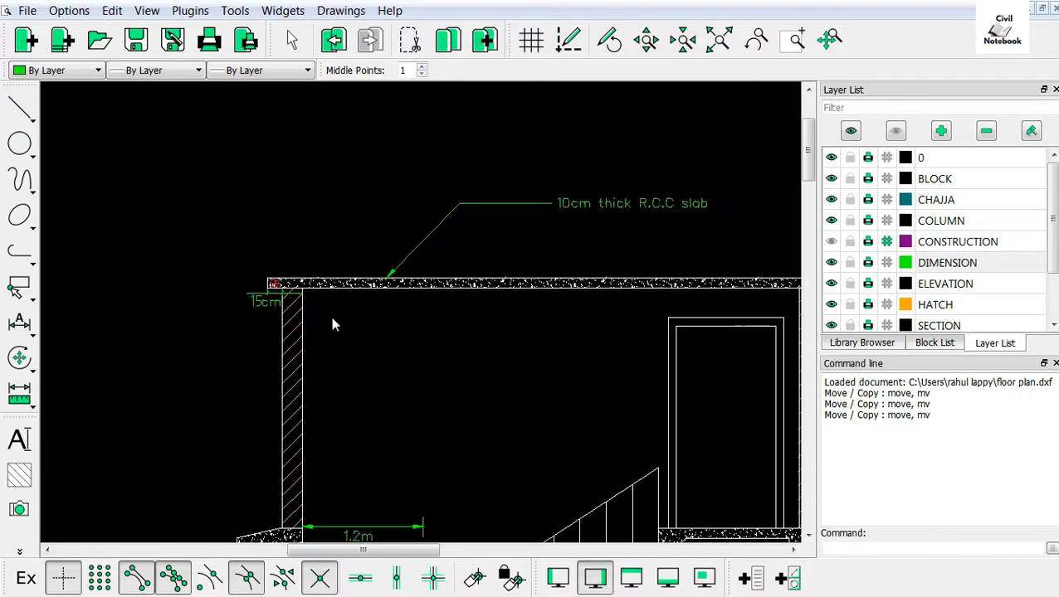
scroll(260, 310, "up", 2)
scroll(312, 298, "up", 2)
left_click(345, 267)
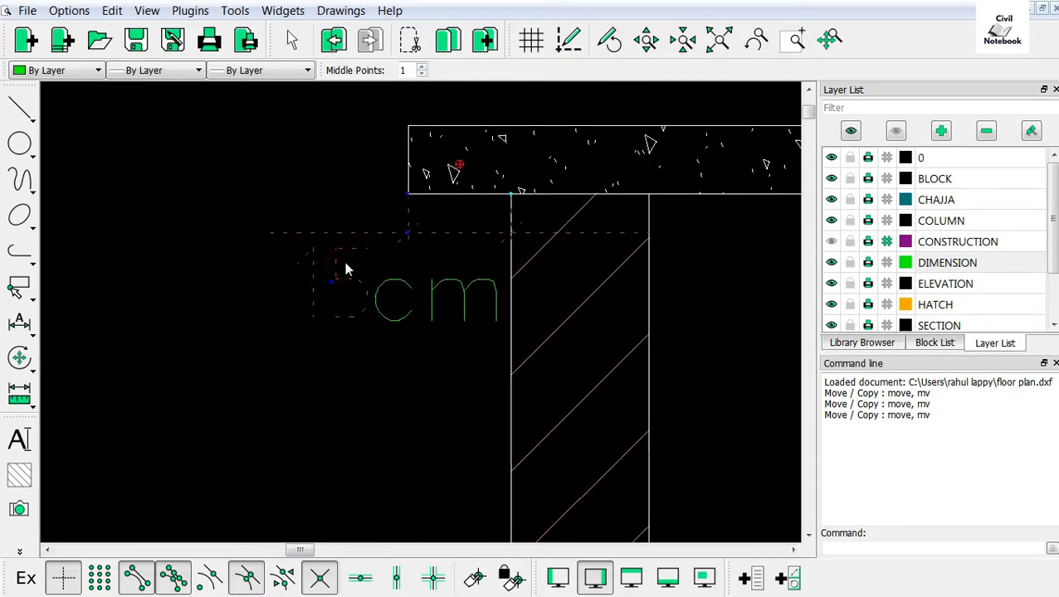
left_click(332, 284)
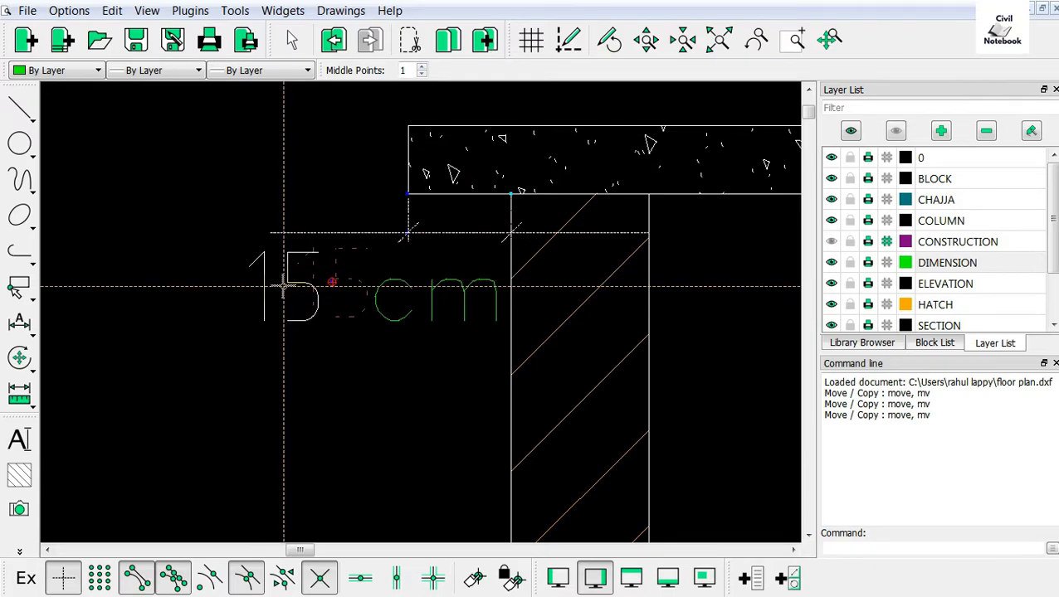
left_click(280, 286)
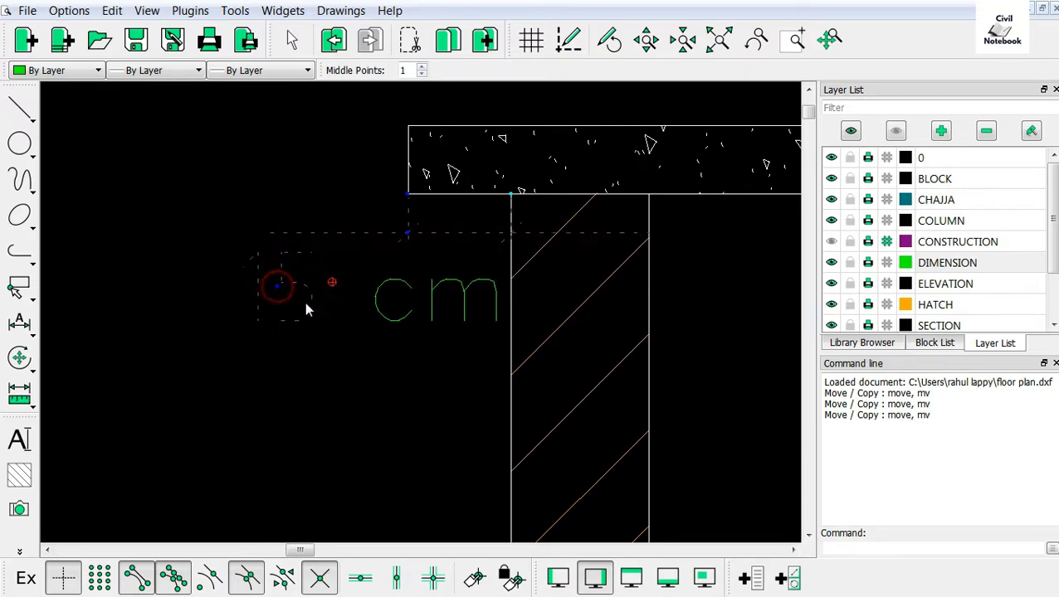
Move the 'cm' text right beside the 15 so the label reads 15cm
left_click(377, 309)
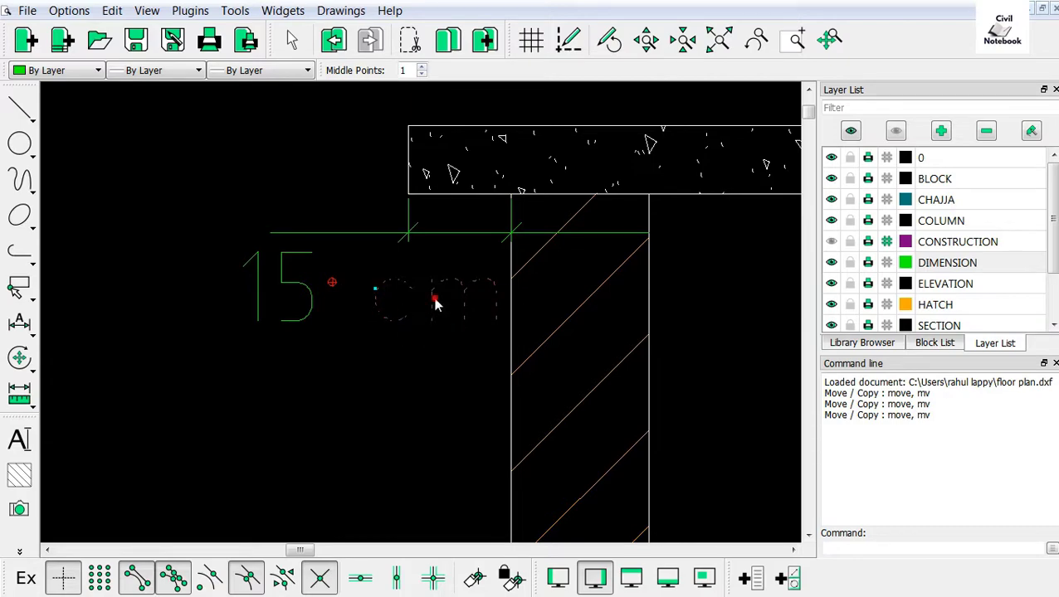
key("Return")
left_click(430, 320)
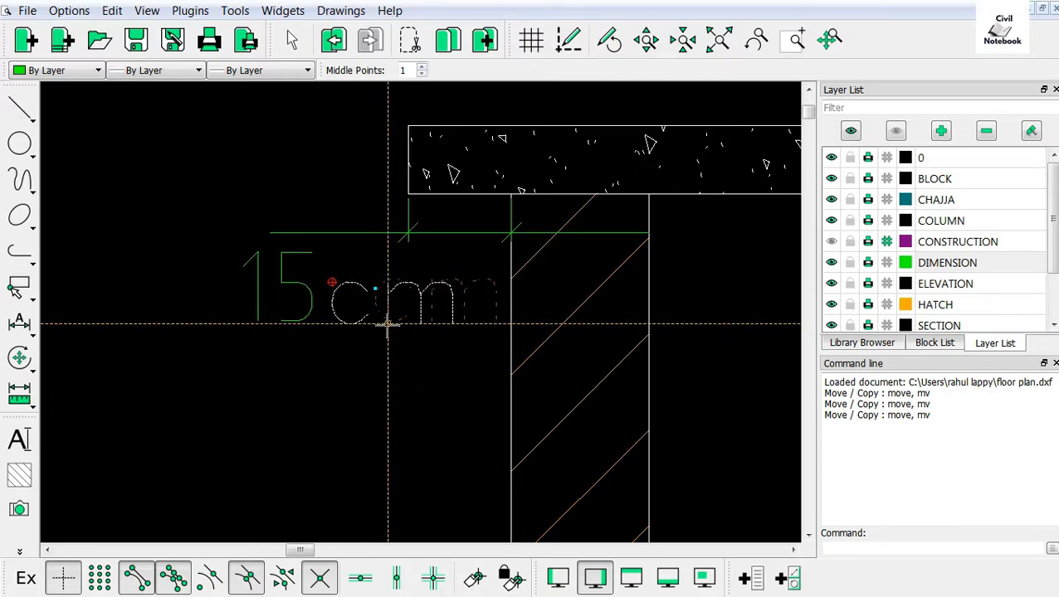
left_click(385, 324)
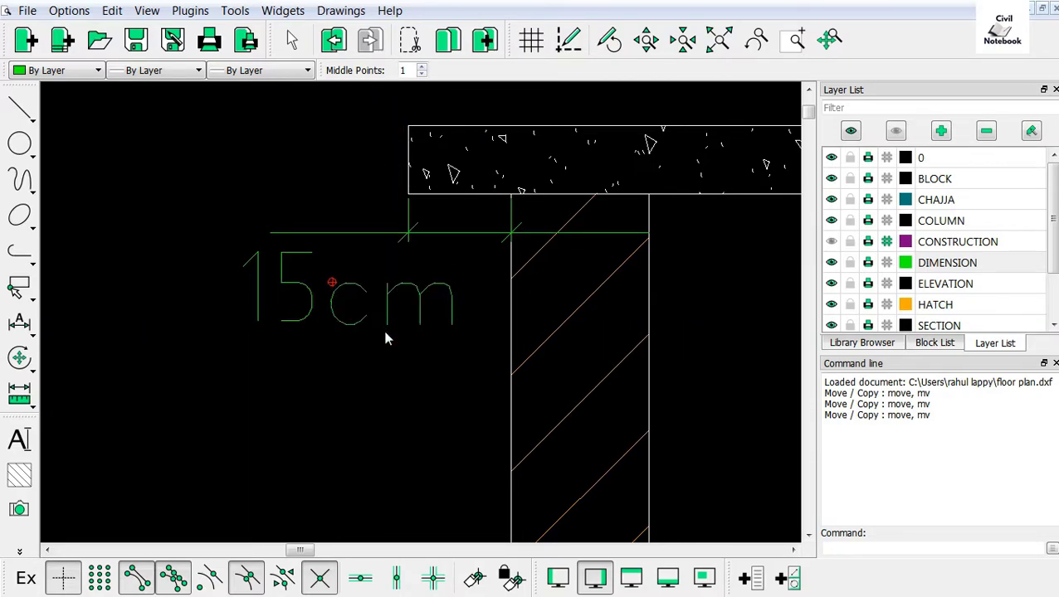
scroll(295, 371, "down", 2)
scroll(241, 328, "down", 2)
scroll(271, 206, "down", 3)
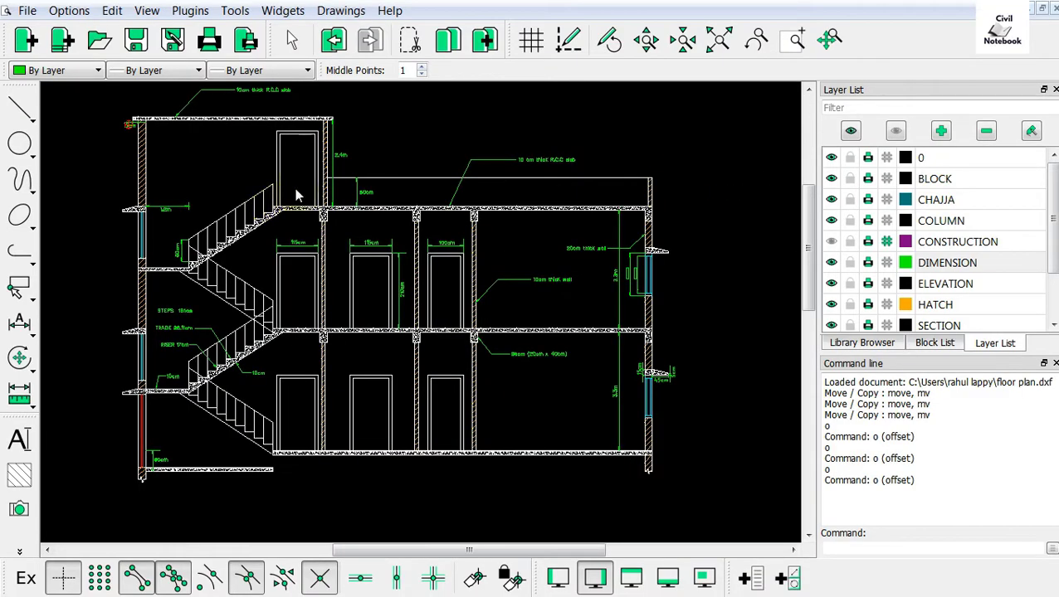
scroll(295, 187, "up", 1)
scroll(301, 184, "up", 2)
scroll(304, 191, "down", 2)
scroll(376, 202, "down", 1)
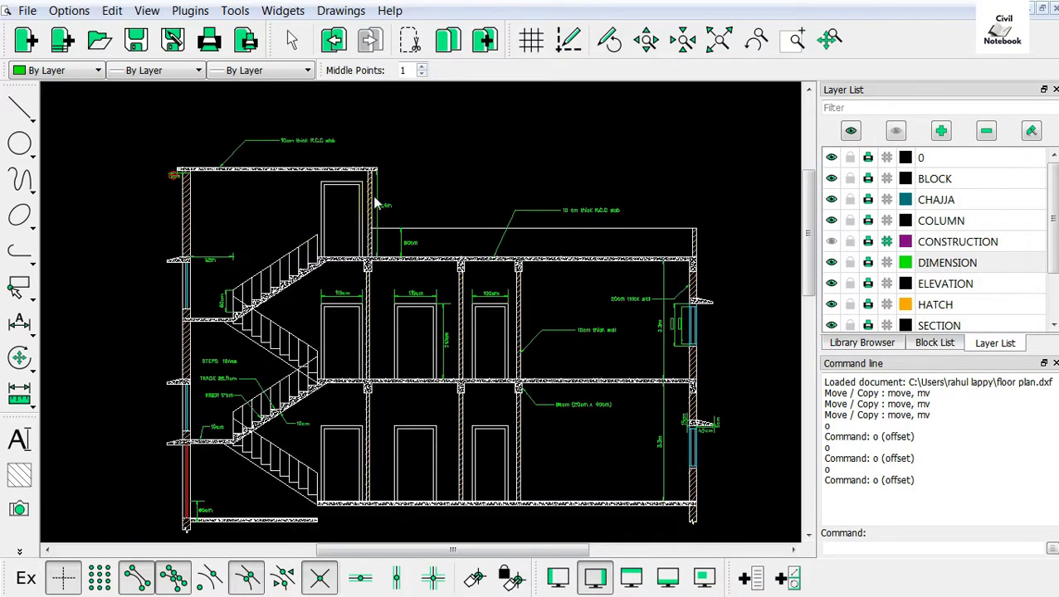
scroll(375, 202, "up", 2)
scroll(515, 366, "down", 3)
scroll(669, 516, "up", 2)
scroll(579, 430, "up", 1)
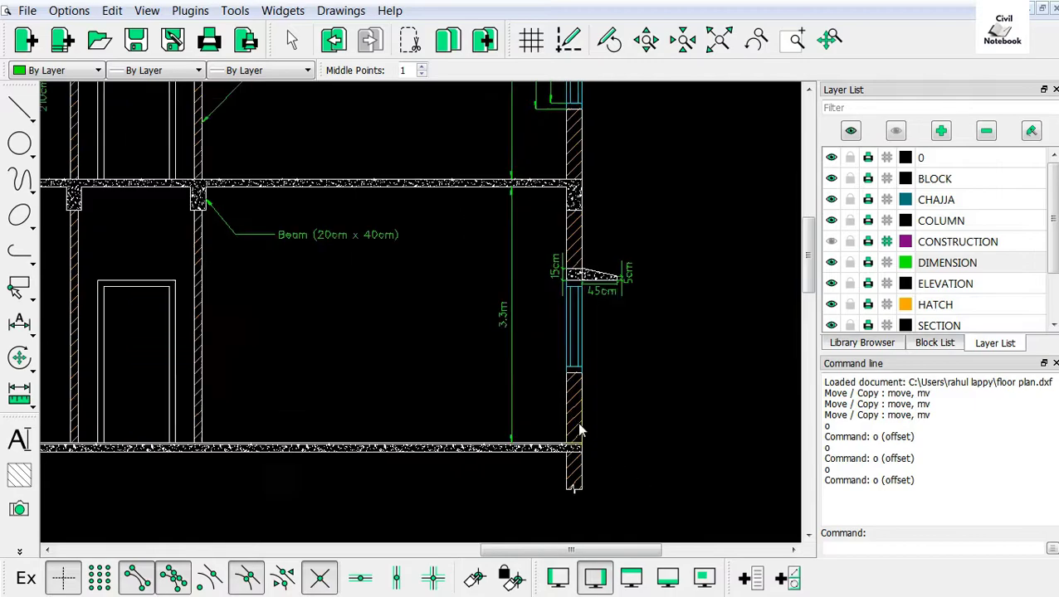
scroll(579, 430, "up", 2)
scroll(498, 426, "up", 2)
scroll(524, 426, "up", 1)
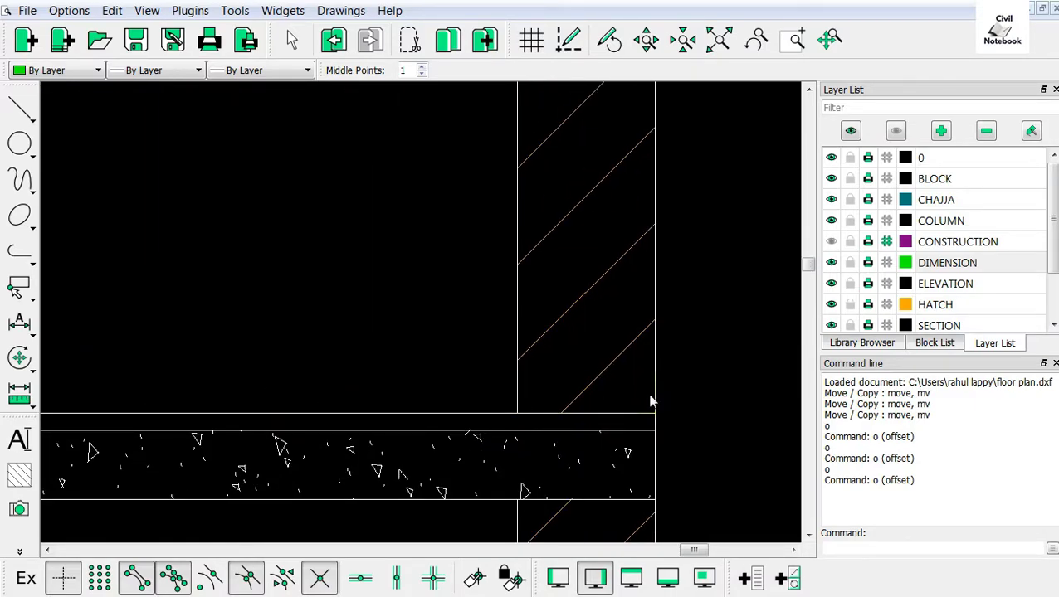
left_click(1051, 256)
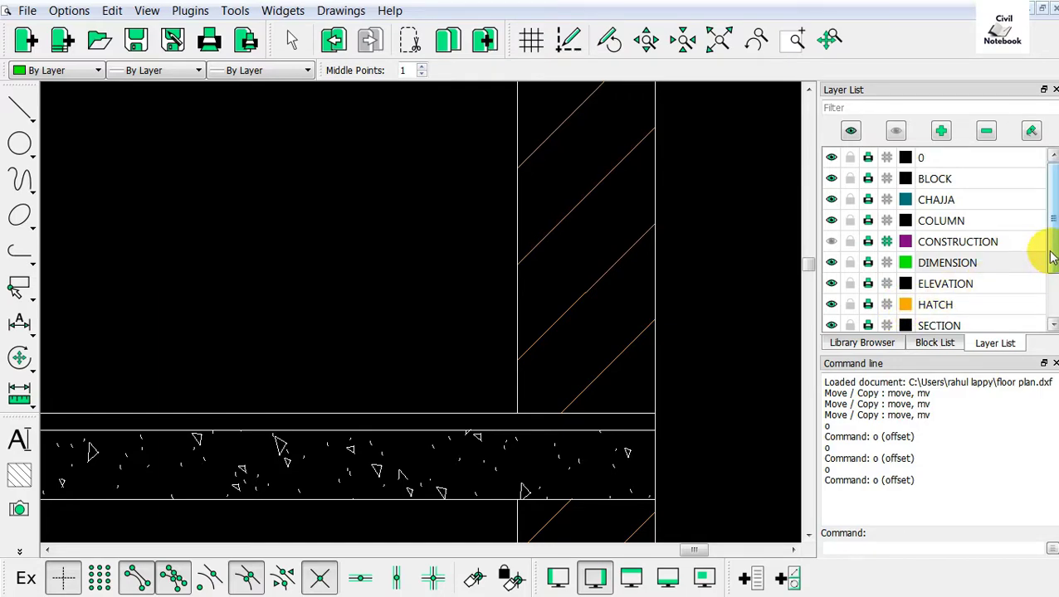
left_click(973, 283)
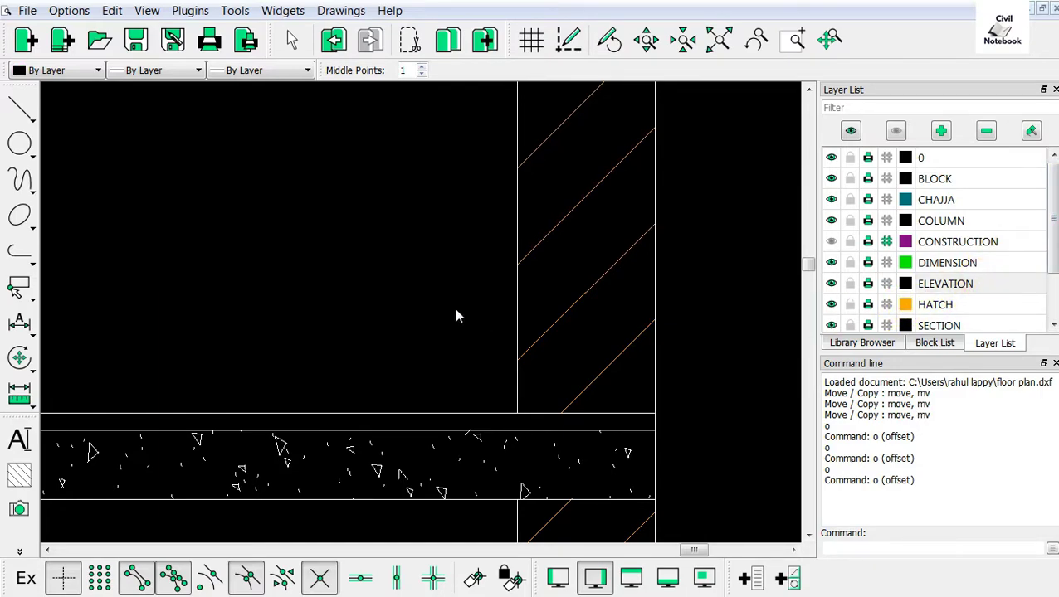
type("o")
key("Return")
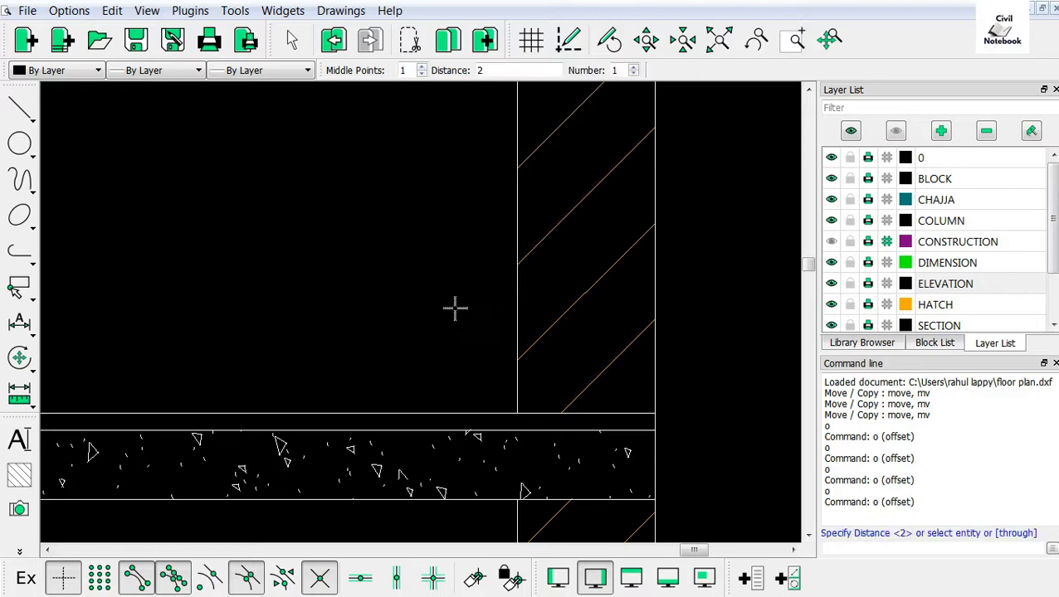
left_click(461, 403)
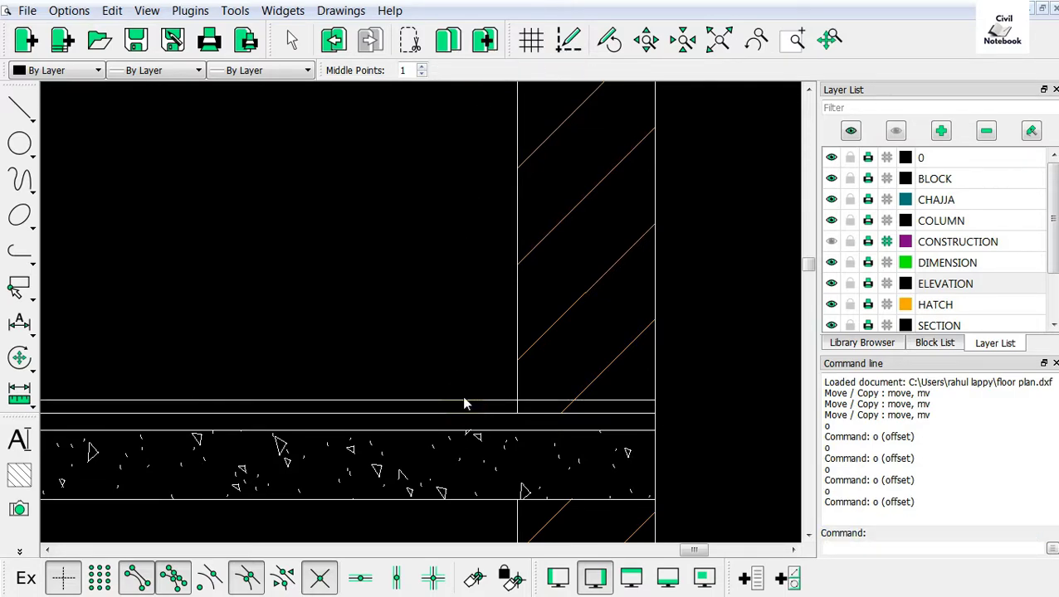
type("tr")
type("im")
key("Return")
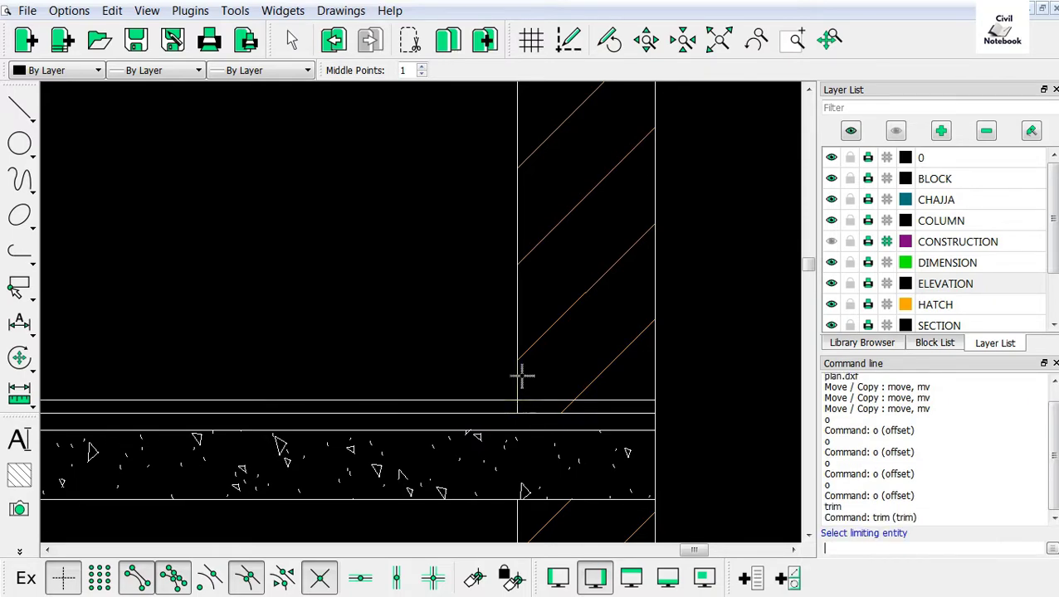
left_click(516, 375)
left_click(530, 400)
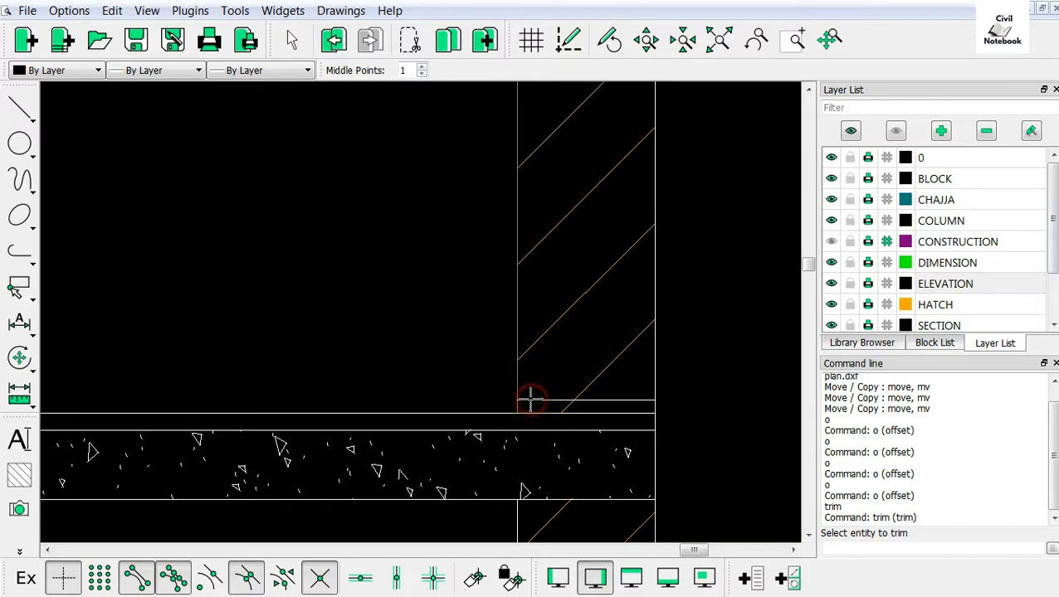
right_click(554, 421)
scroll(564, 410, "up", 2)
scroll(578, 401, "up", 3)
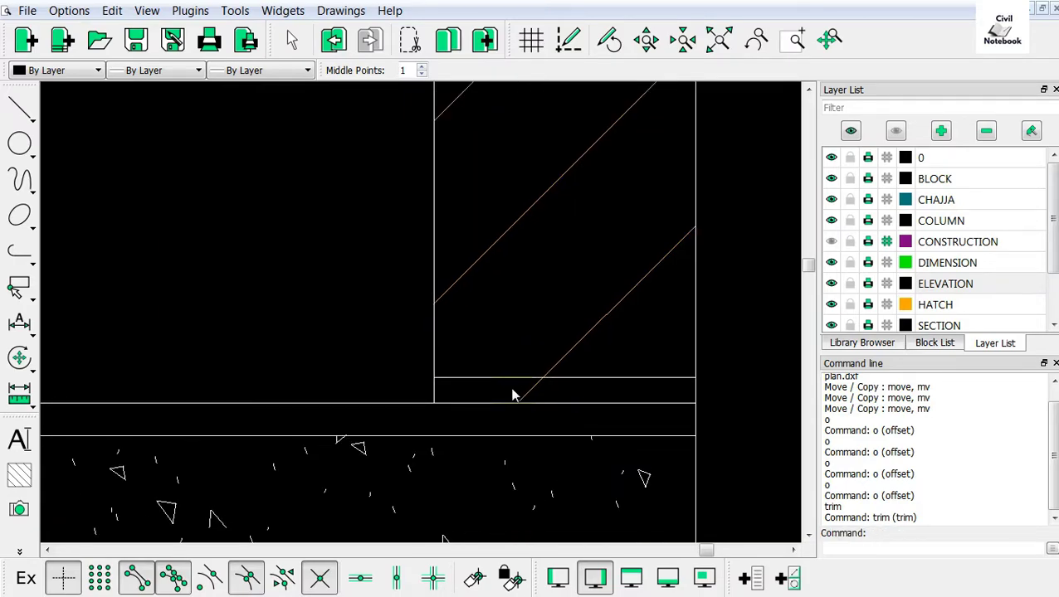
scroll(508, 386, "down", 2)
scroll(654, 438, "down", 1)
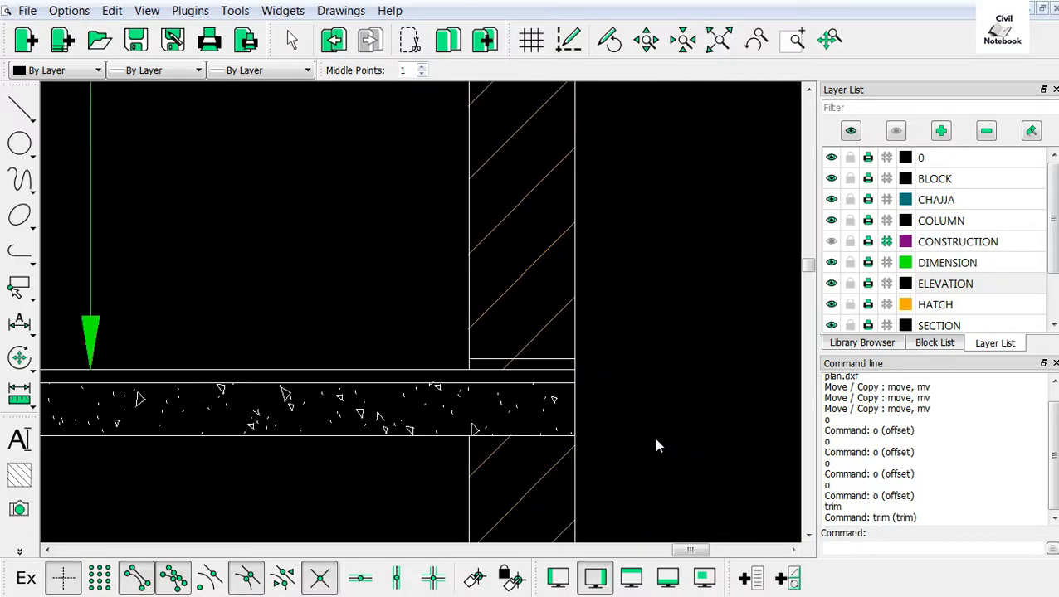
scroll(470, 350, "down", 1)
scroll(469, 350, "up", 3)
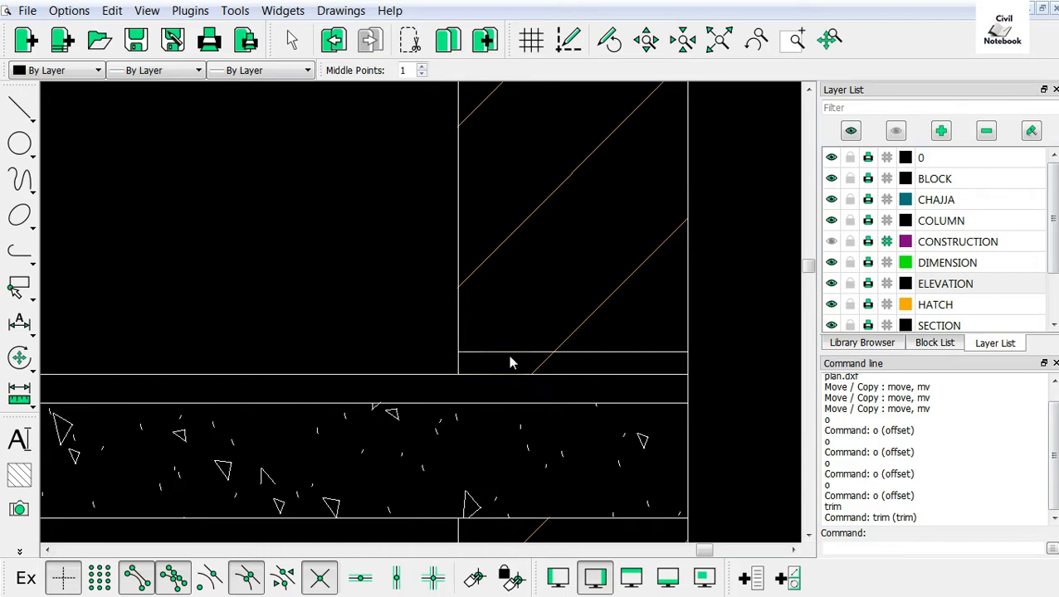
scroll(511, 363, "up", 1)
type("cut")
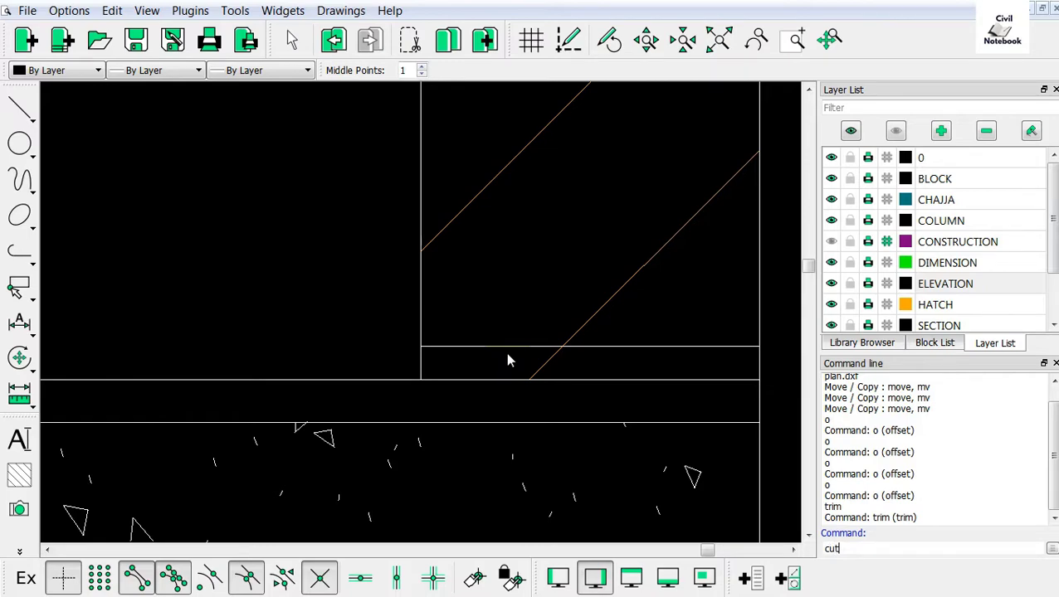
Cut the left and right wall lines and the slab lines at the strip's junctions
key("Return")
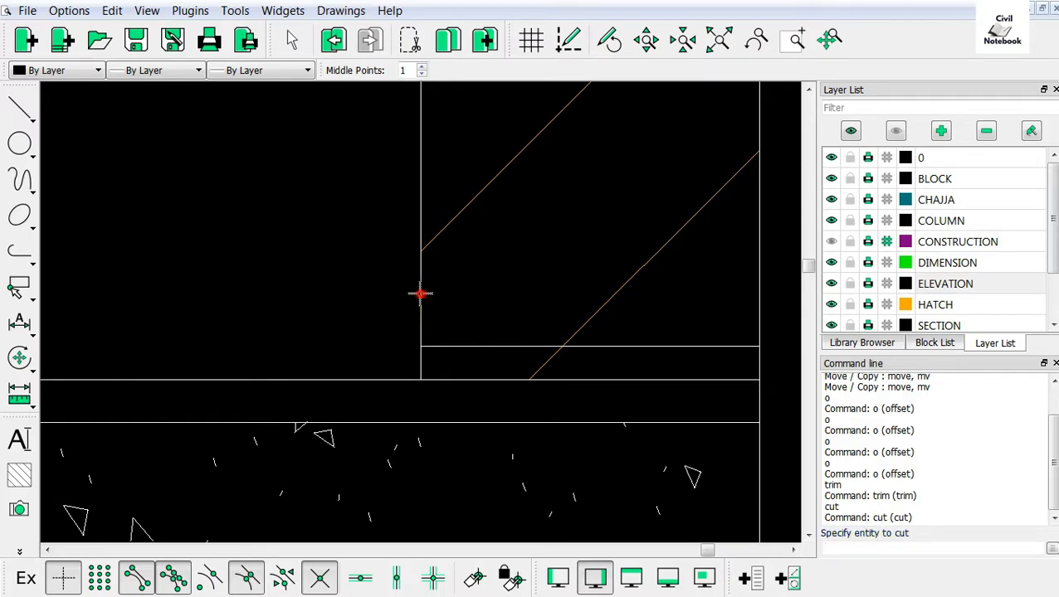
left_click(421, 295)
left_click(423, 328)
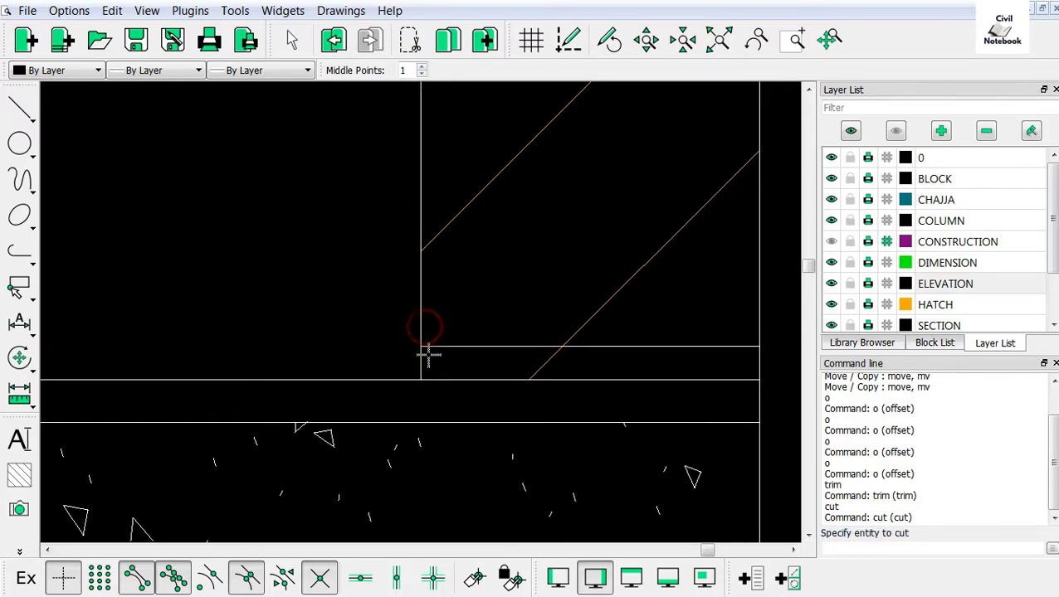
left_click(755, 276)
left_click(756, 323)
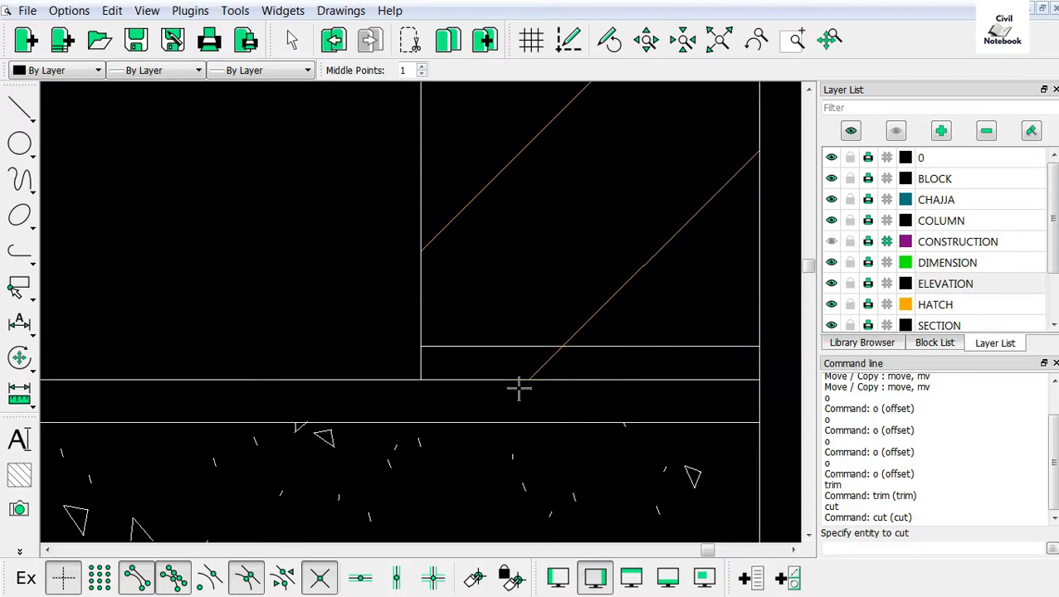
left_click(389, 378)
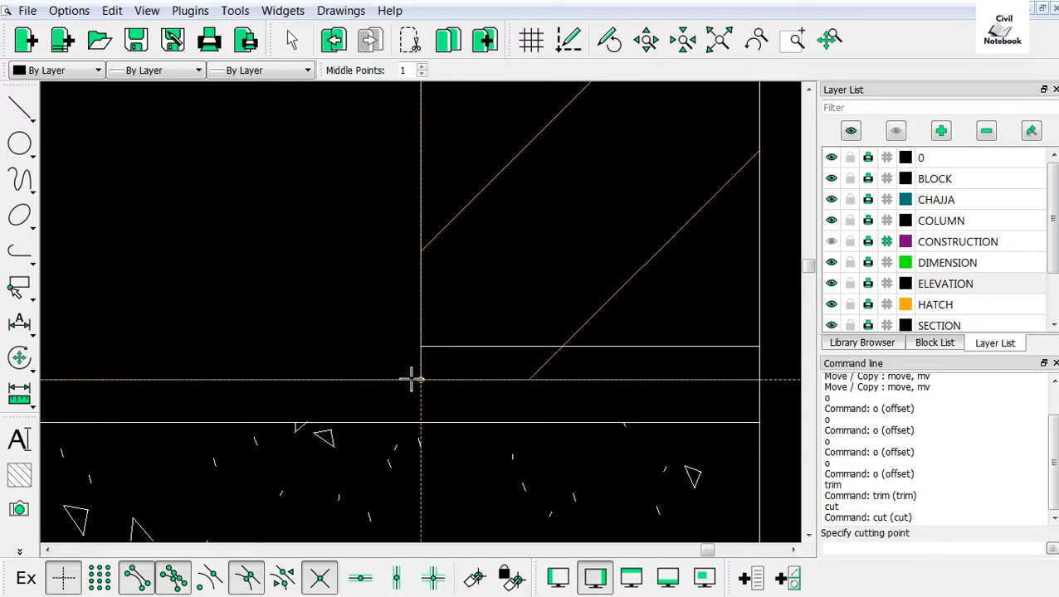
left_click(413, 378)
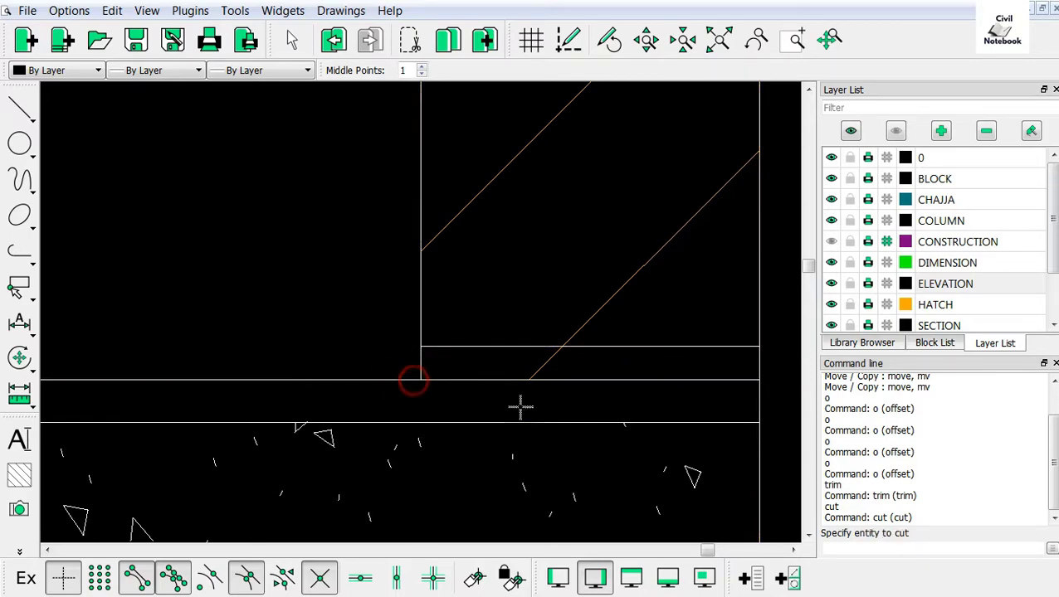
left_click(758, 399)
left_click(760, 383)
key("Escape")
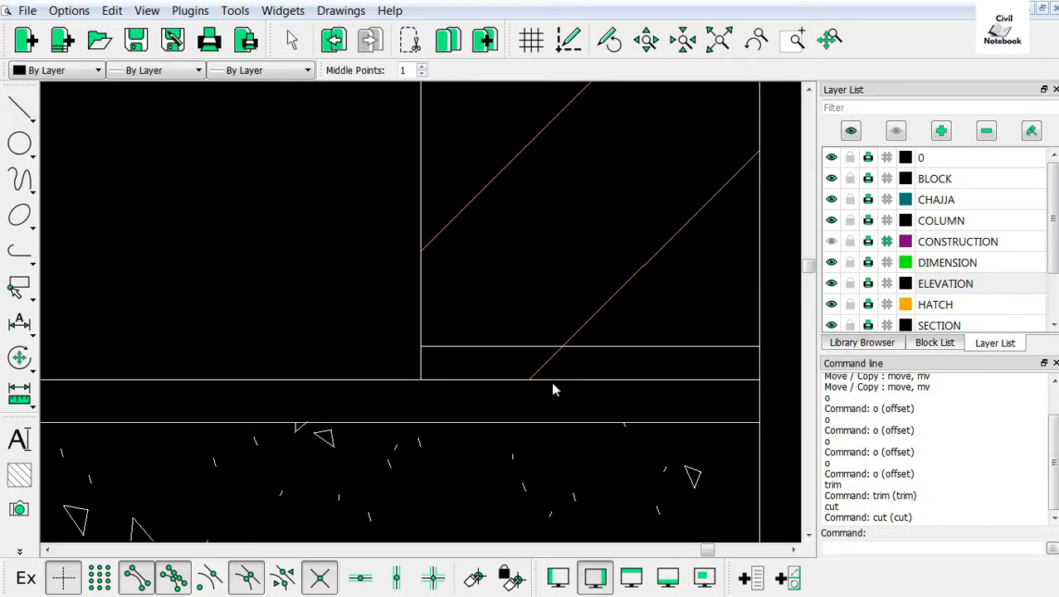
Join the strip's lower, end and upper edges into one closed polyline
left_click(552, 382)
left_click(421, 360)
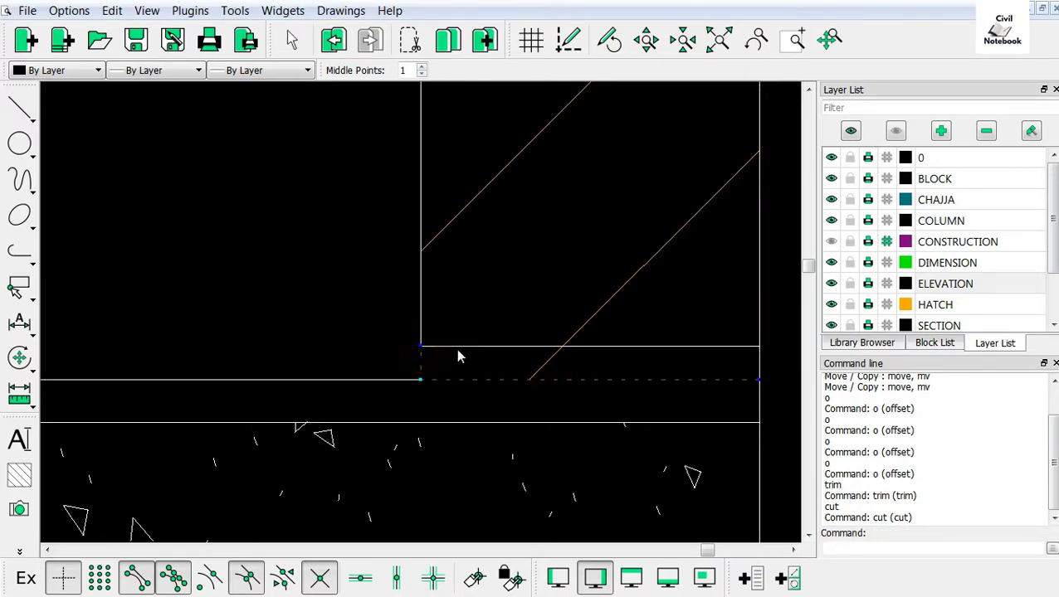
left_click(456, 348)
left_click(22, 248)
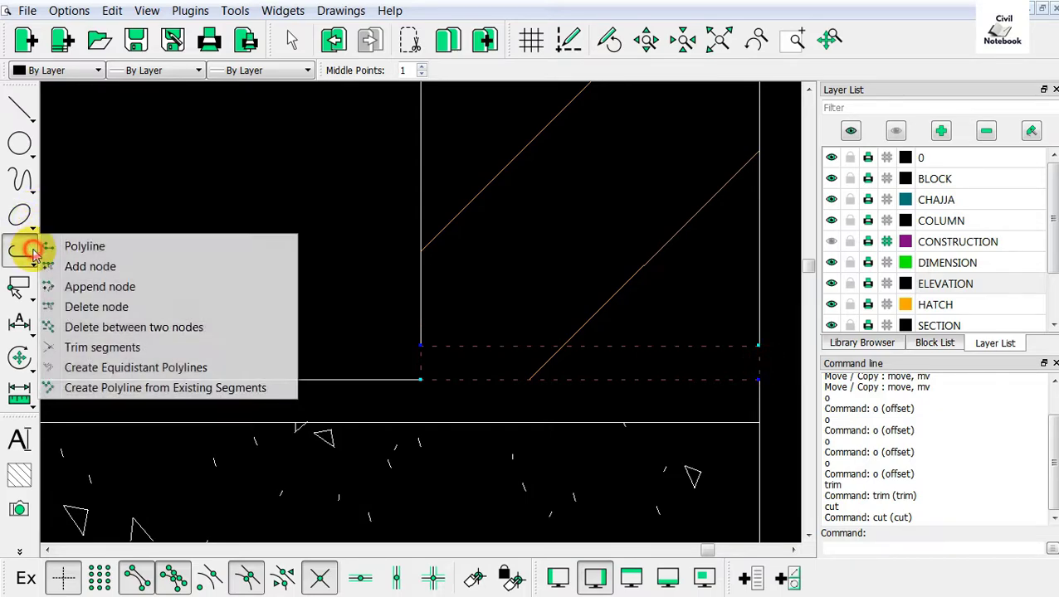
left_click(116, 390)
Hatch the new strip outline with a Solid Fill
left_click(469, 355)
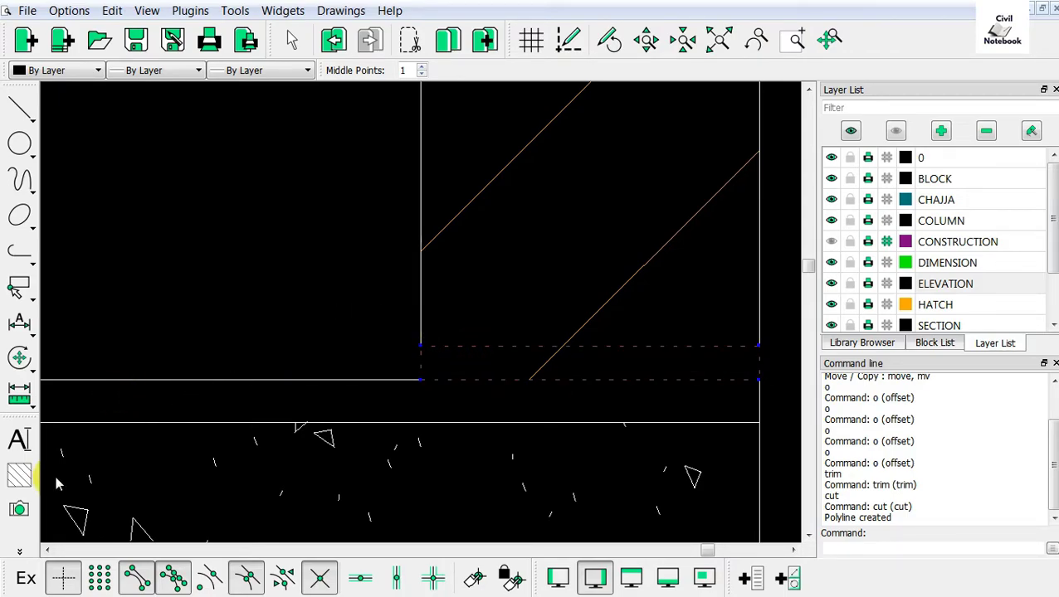
left_click(19, 474)
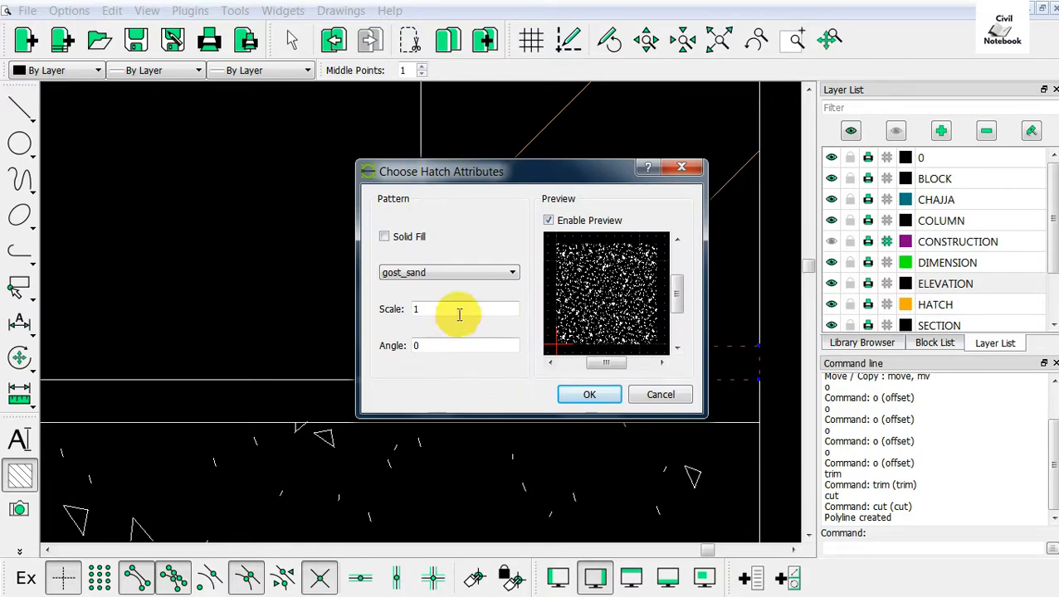
left_click(384, 236)
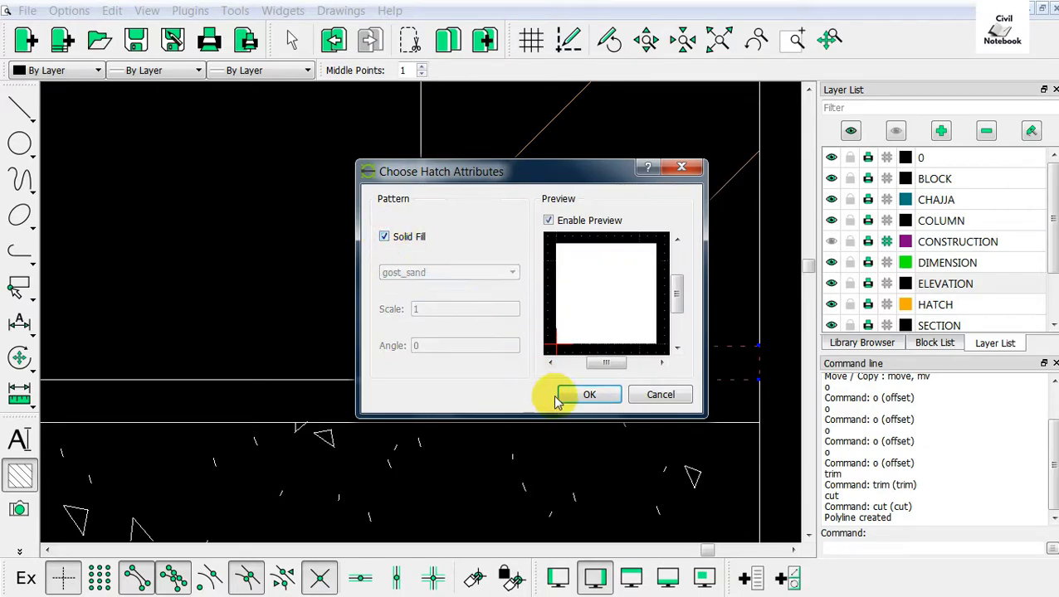
left_click(585, 395)
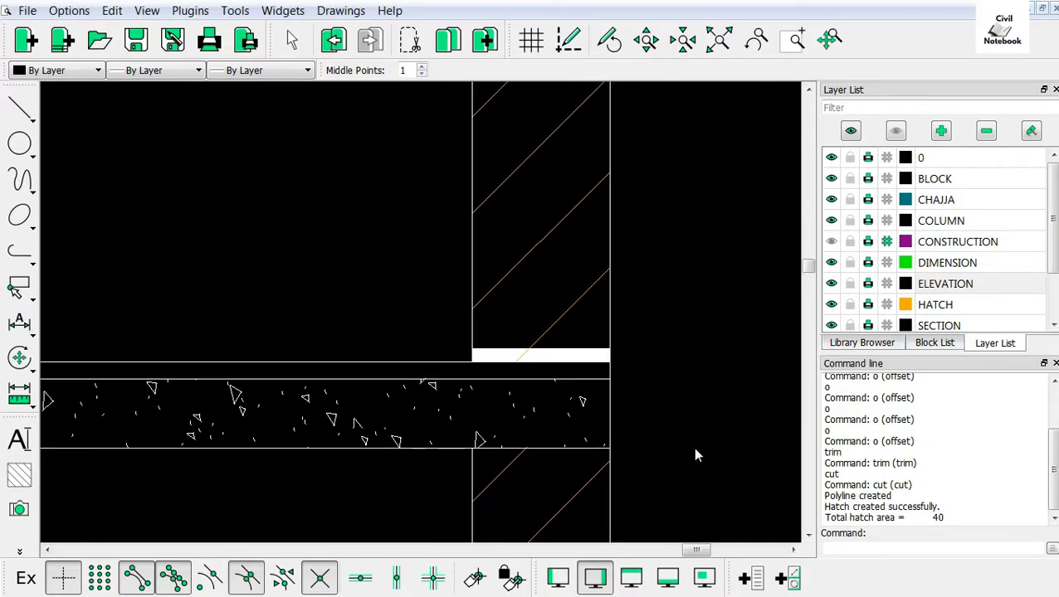
scroll(672, 440, "down", 4)
scroll(461, 347, "down", 2)
scroll(465, 348, "up", 5)
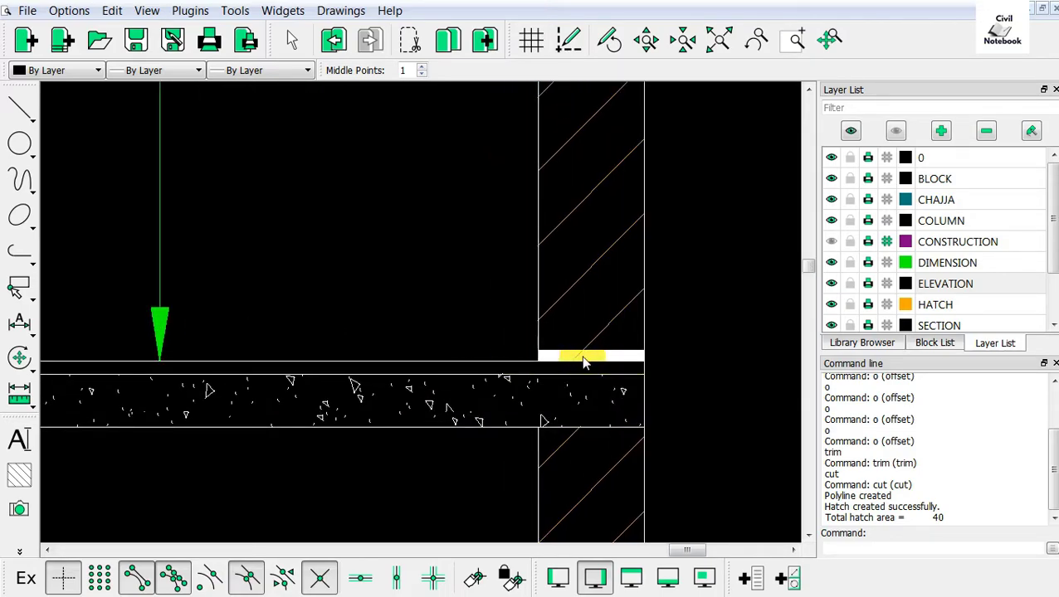
Start the Leader tool with DIMENSION as the active layer
scroll(581, 361, "up", 2)
scroll(692, 427, "down", 5)
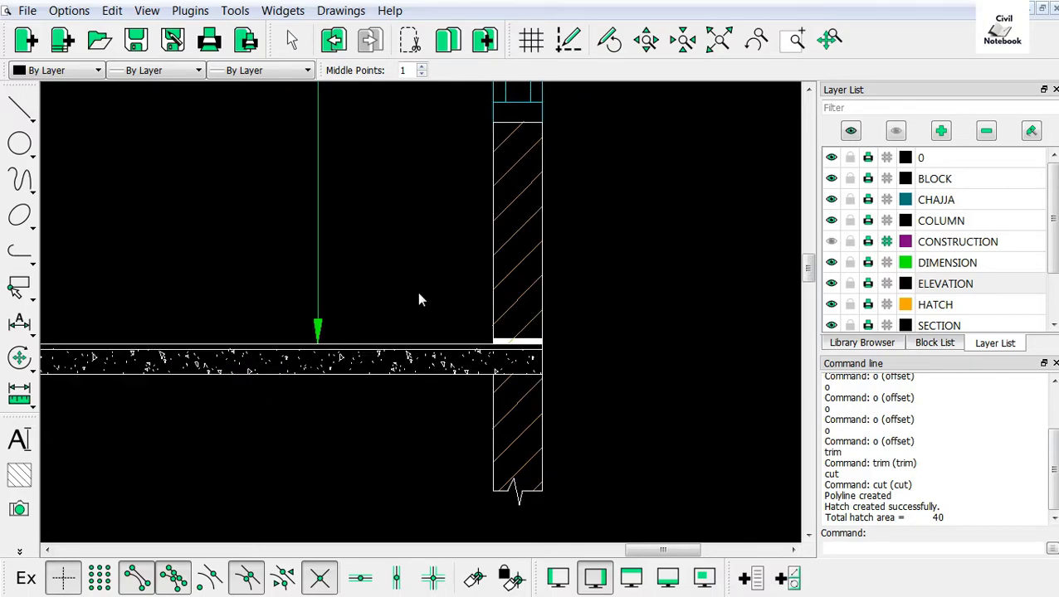
scroll(420, 300, "up", 3)
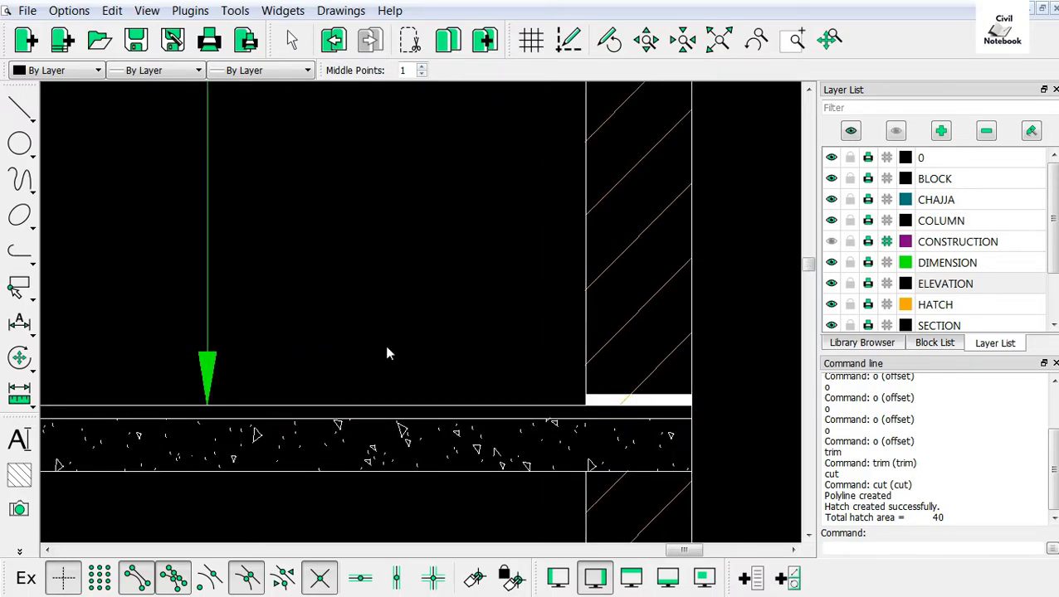
right_click(344, 245)
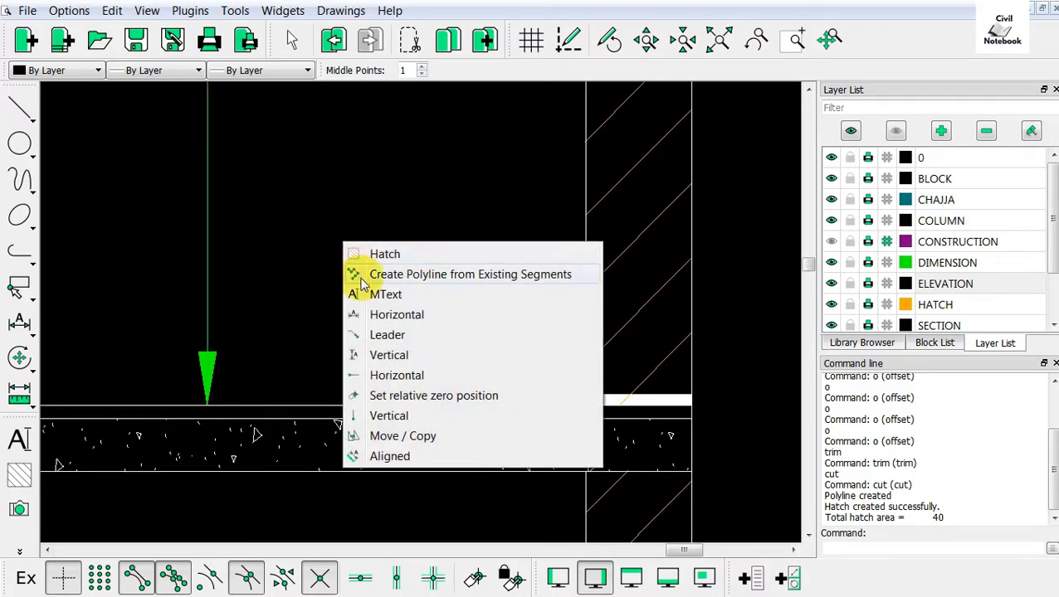
left_click(381, 335)
scroll(606, 402, "up", 2)
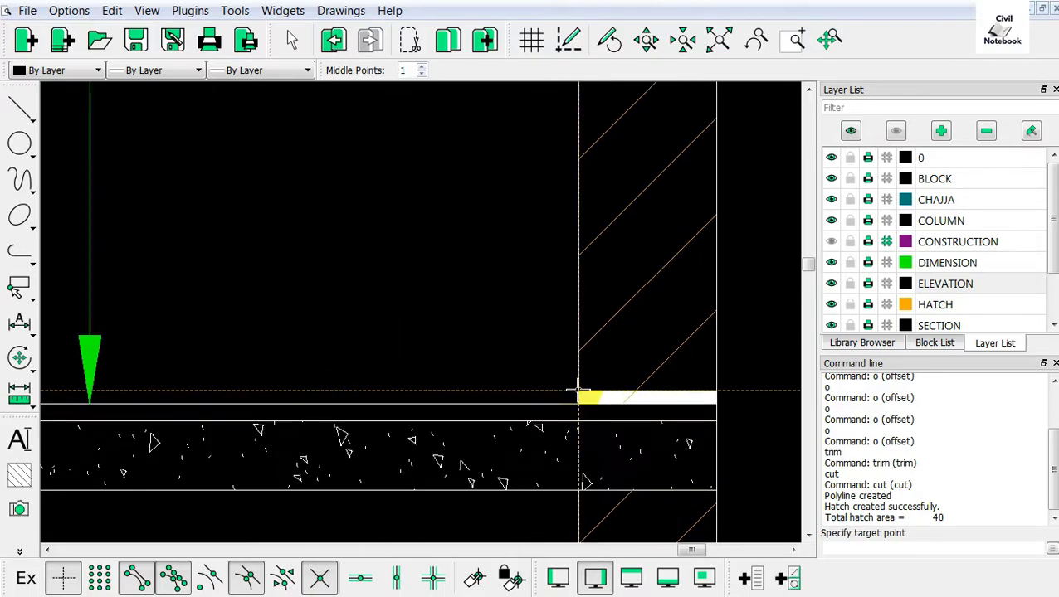
left_click(946, 263)
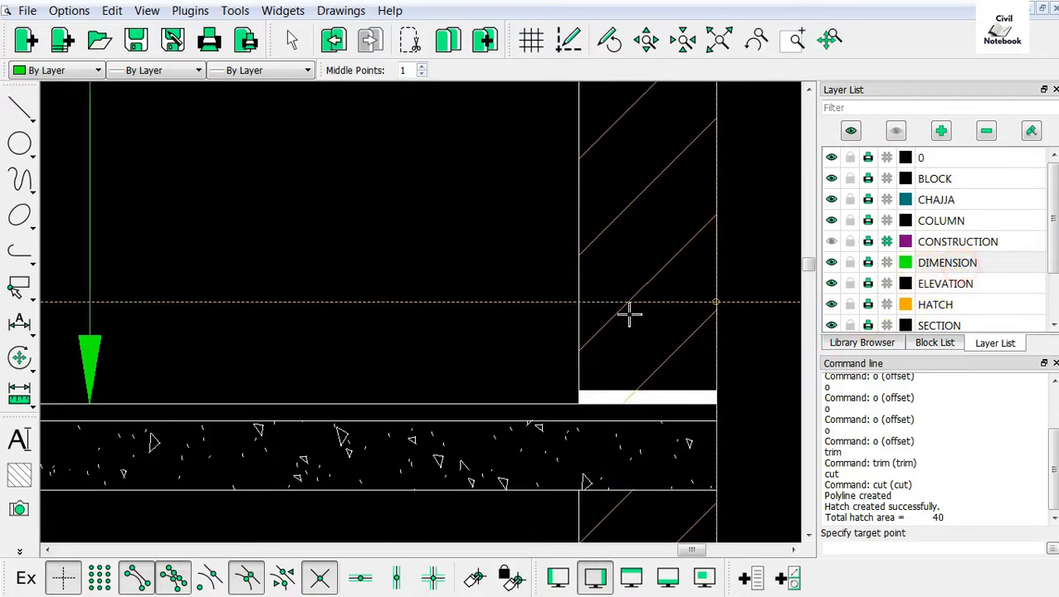
Draw the leader from the white strip, bending up-left into a horizontal tail
left_click(614, 382)
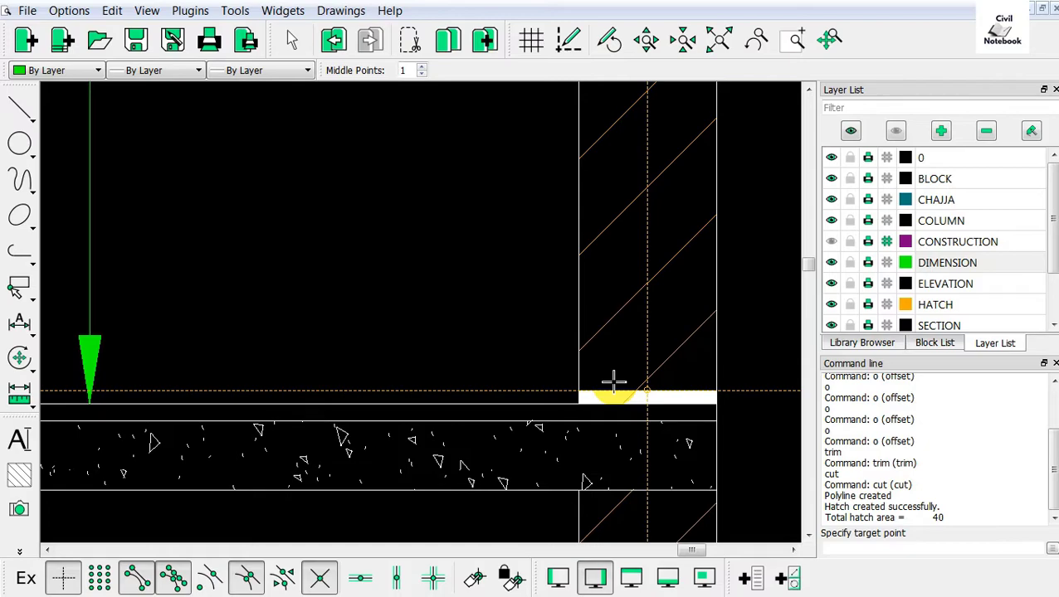
left_click(516, 257)
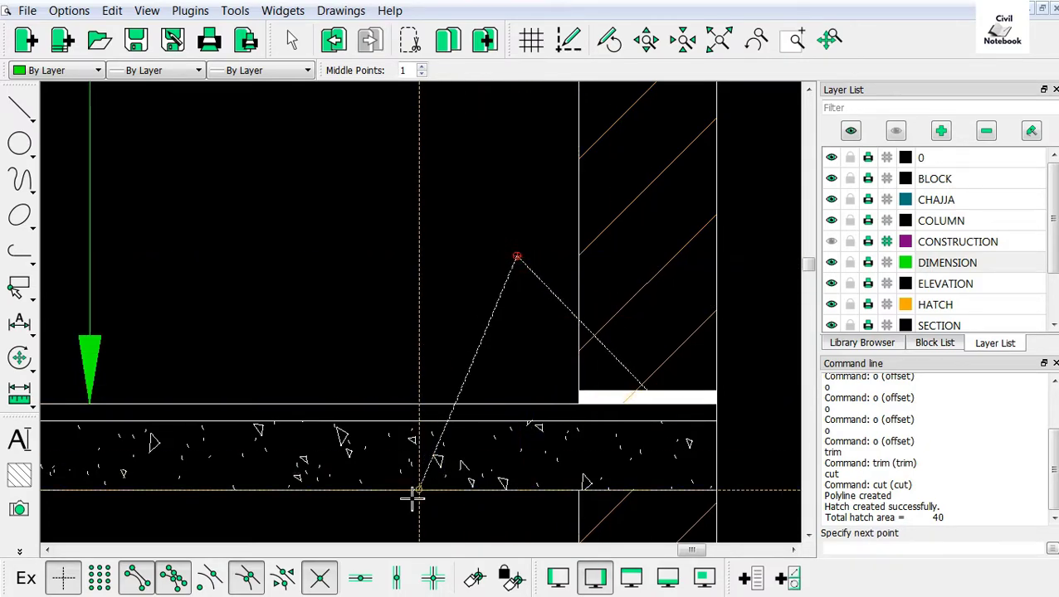
left_click(359, 579)
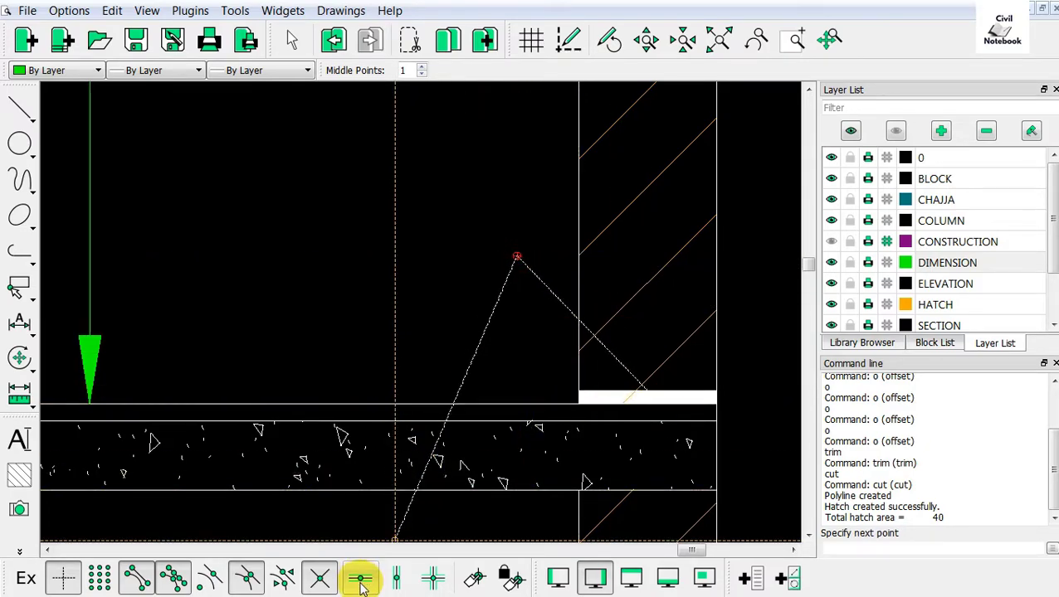
left_click(472, 287)
key("Return")
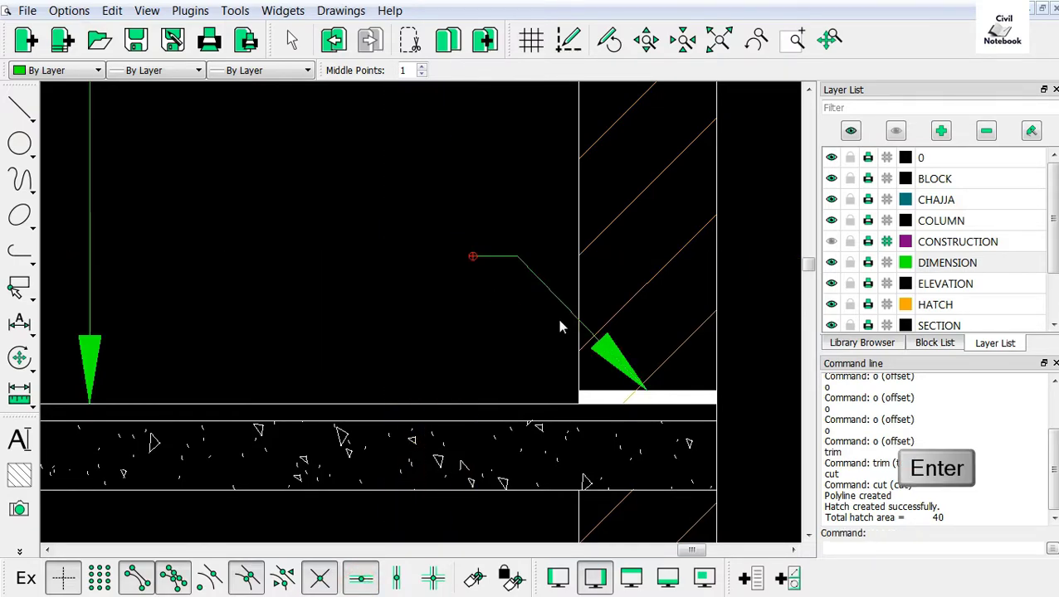
scroll(465, 311, "down", 3)
left_click(19, 440)
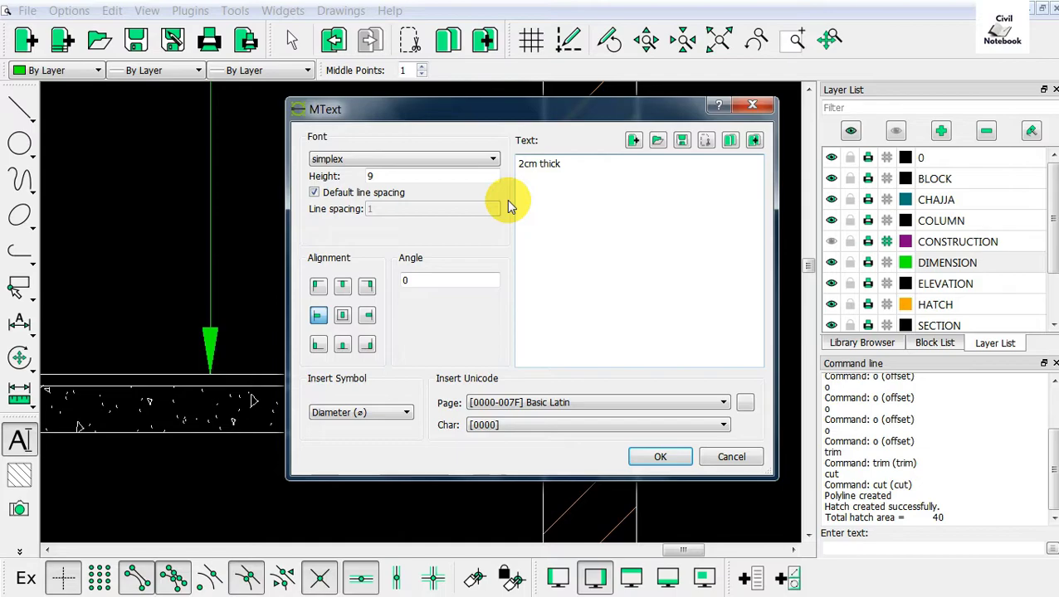
type(" D")
type(".P.C")
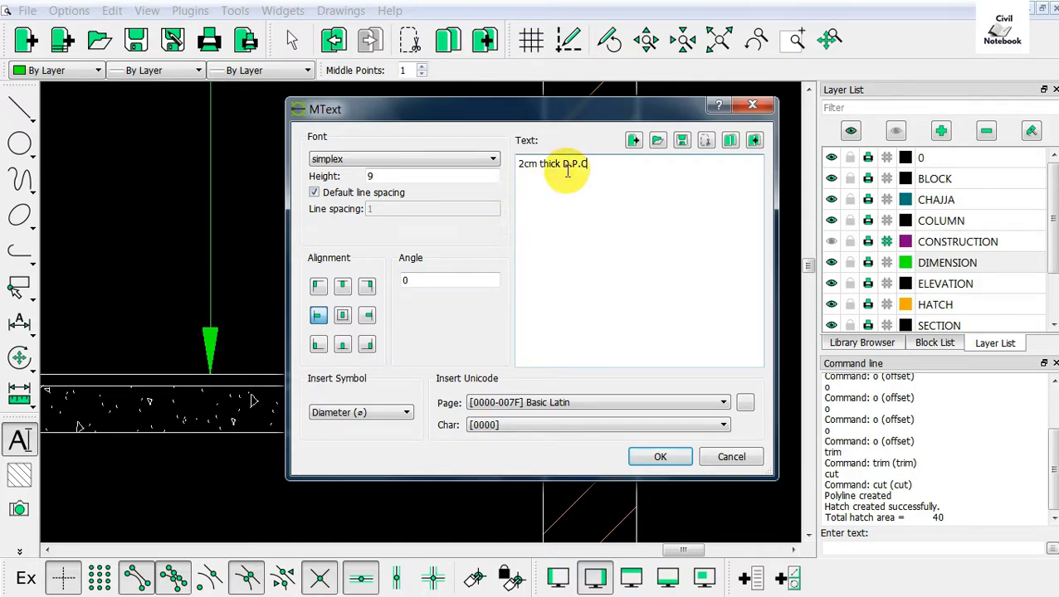
left_click(652, 456)
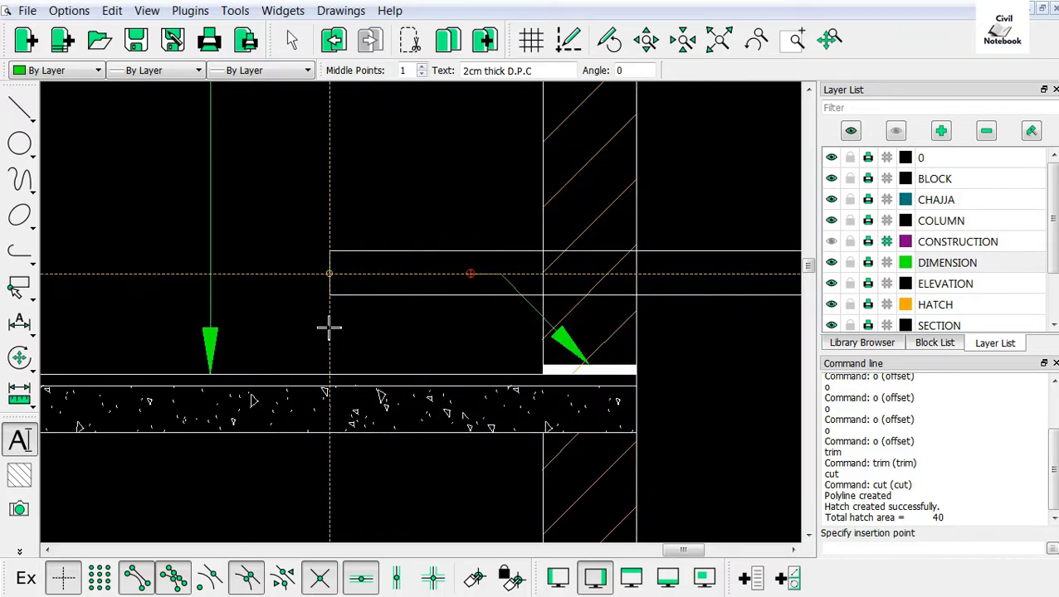
scroll(140, 325, "down", 2)
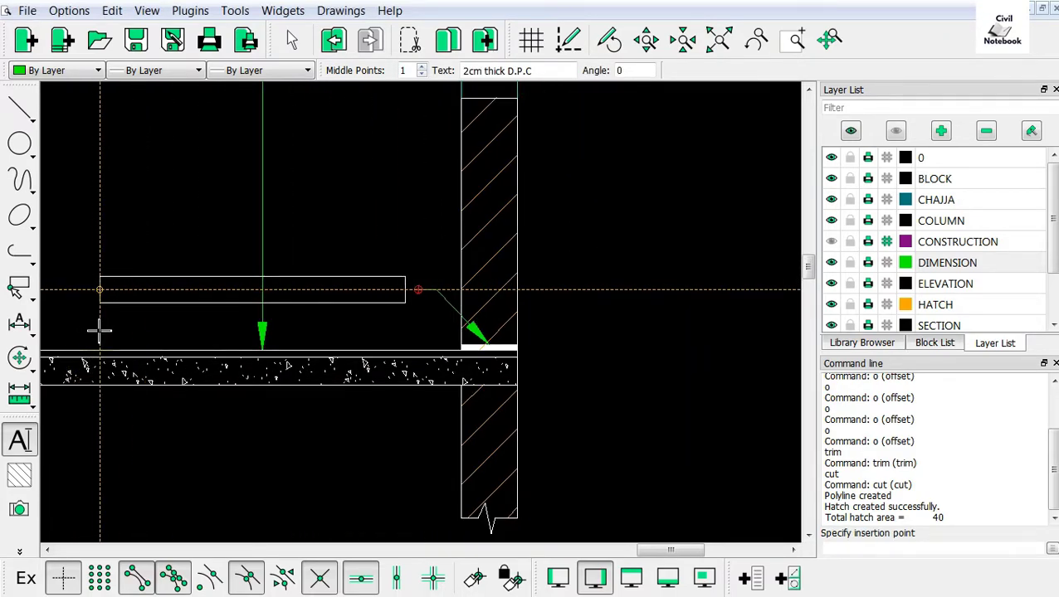
left_click(99, 330)
scroll(488, 339, "down", 1)
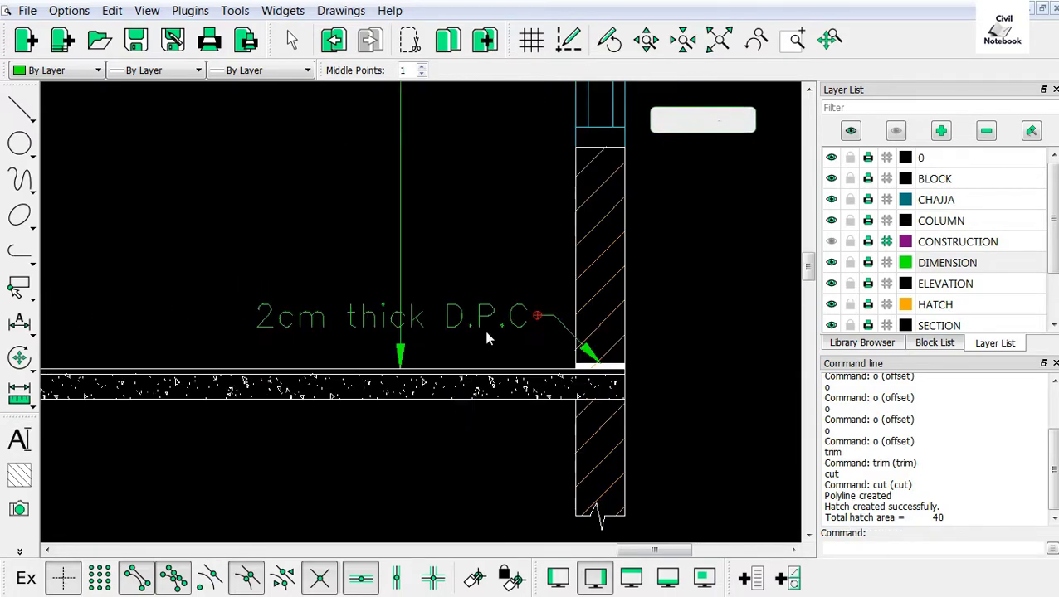
scroll(470, 338, "up", 2)
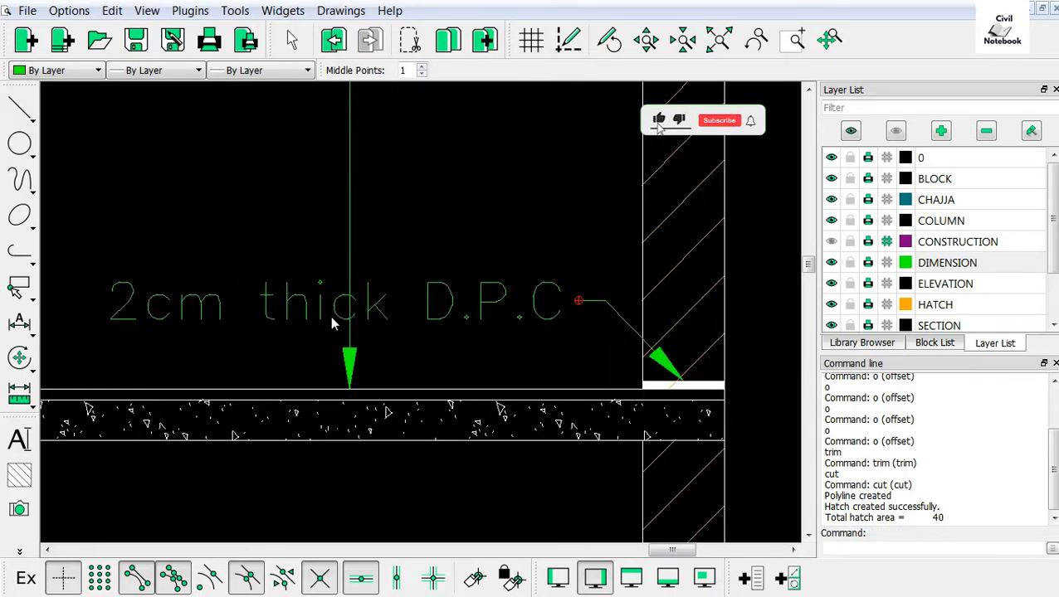
scroll(422, 327, "up", 1)
left_click(432, 307)
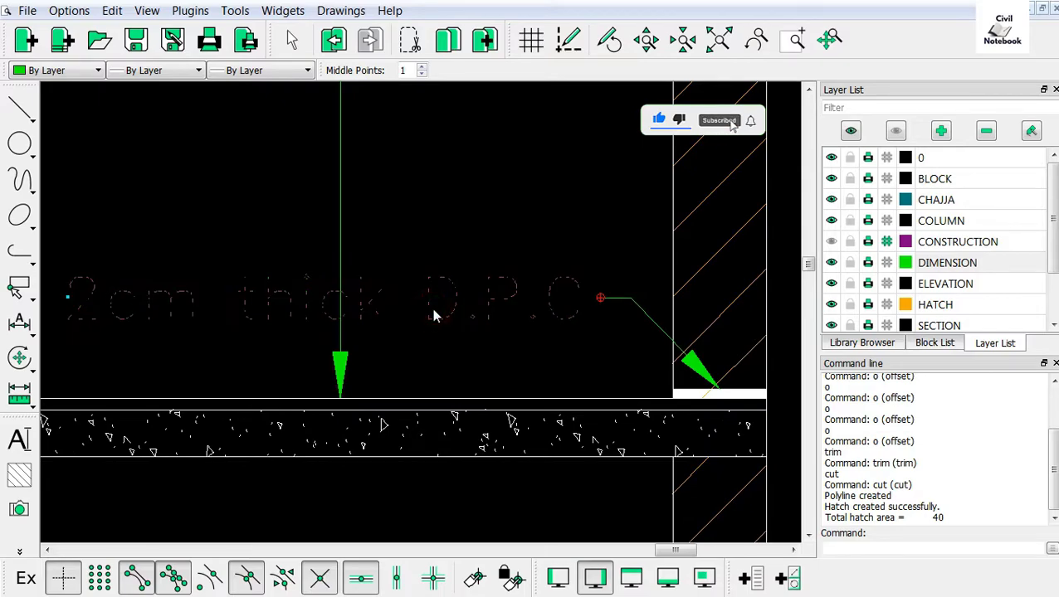
key("Delete")
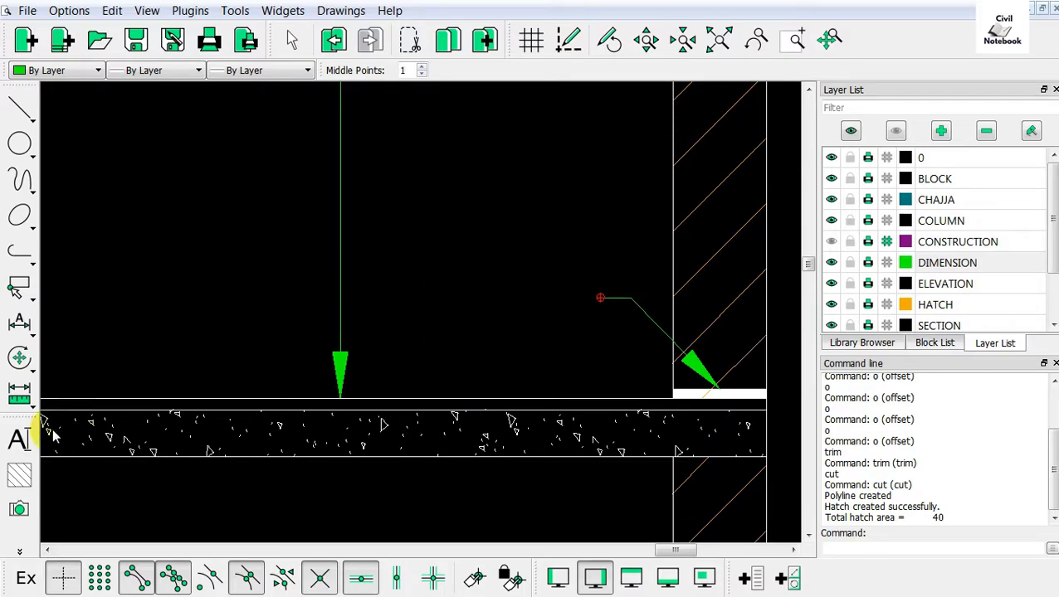
Place the '2cm thick D.P.C' text at a 90° angle beside the wall, horizontally restricted
left_click(19, 440)
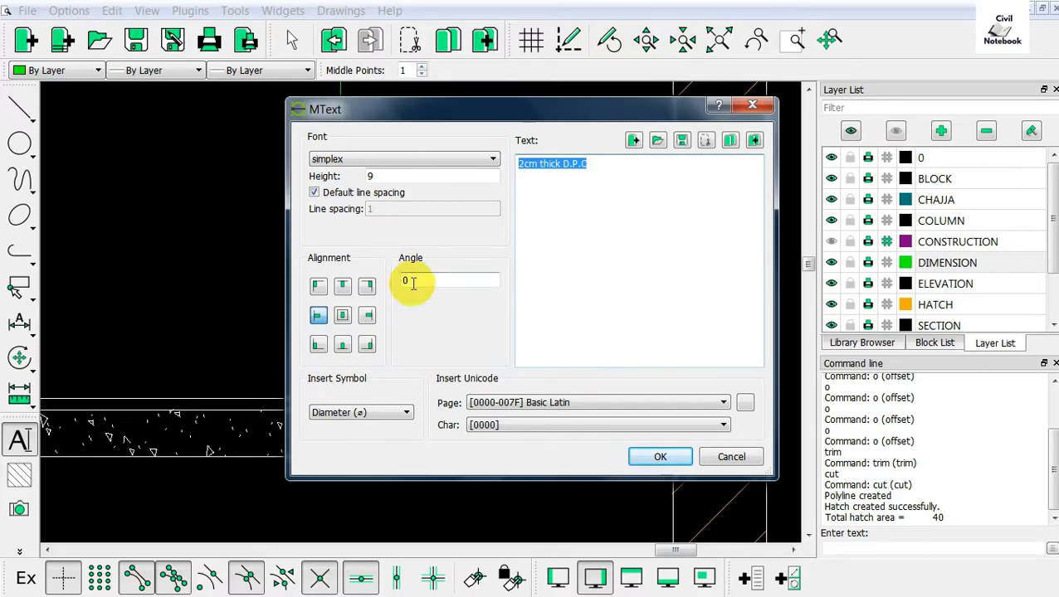
double_click(407, 280)
type("90")
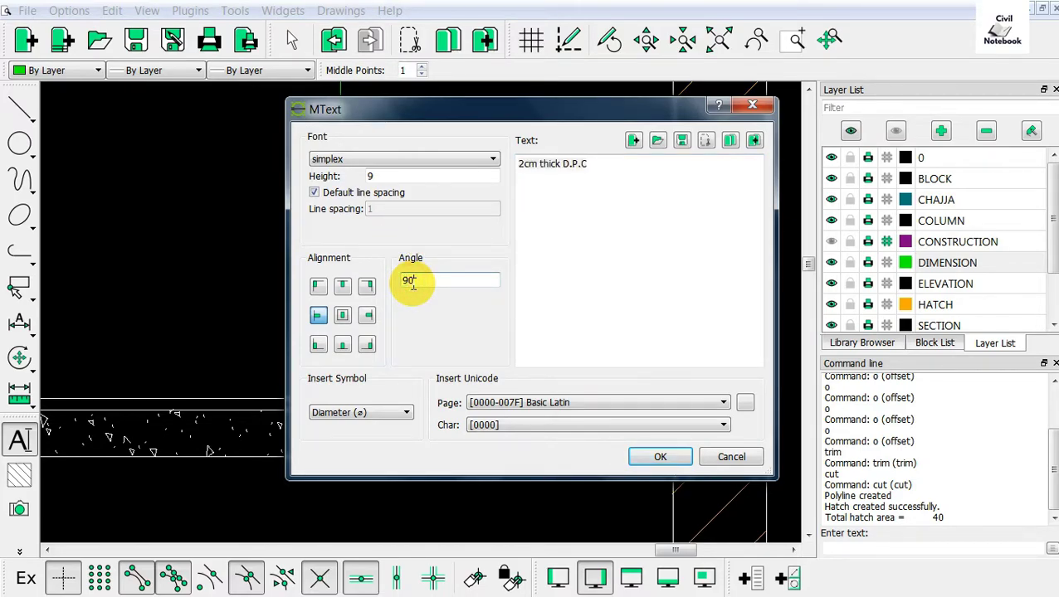
left_click(660, 456)
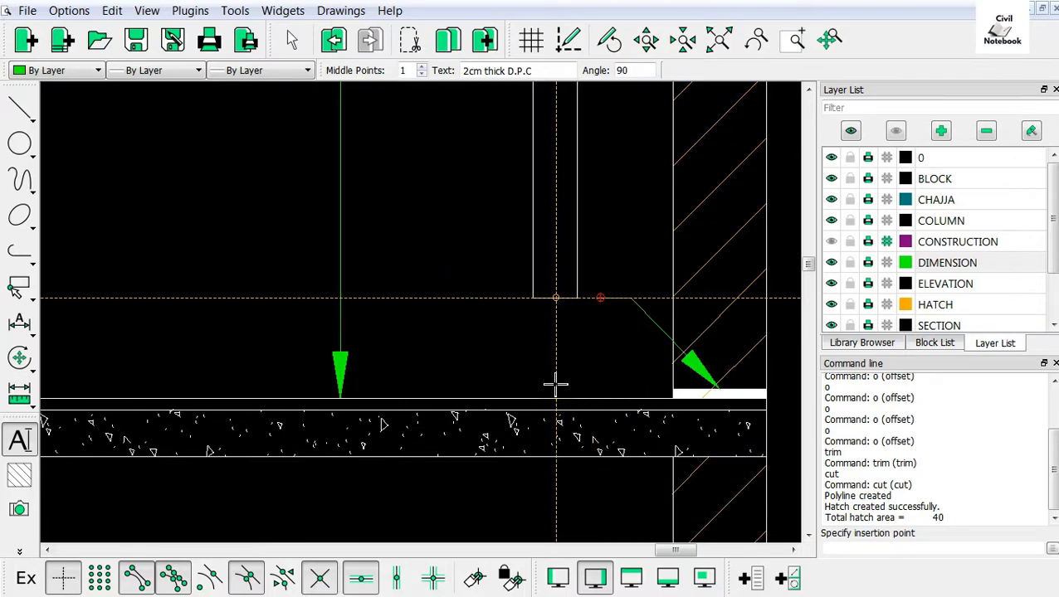
scroll(555, 383, "down", 2)
scroll(555, 383, "down", 3)
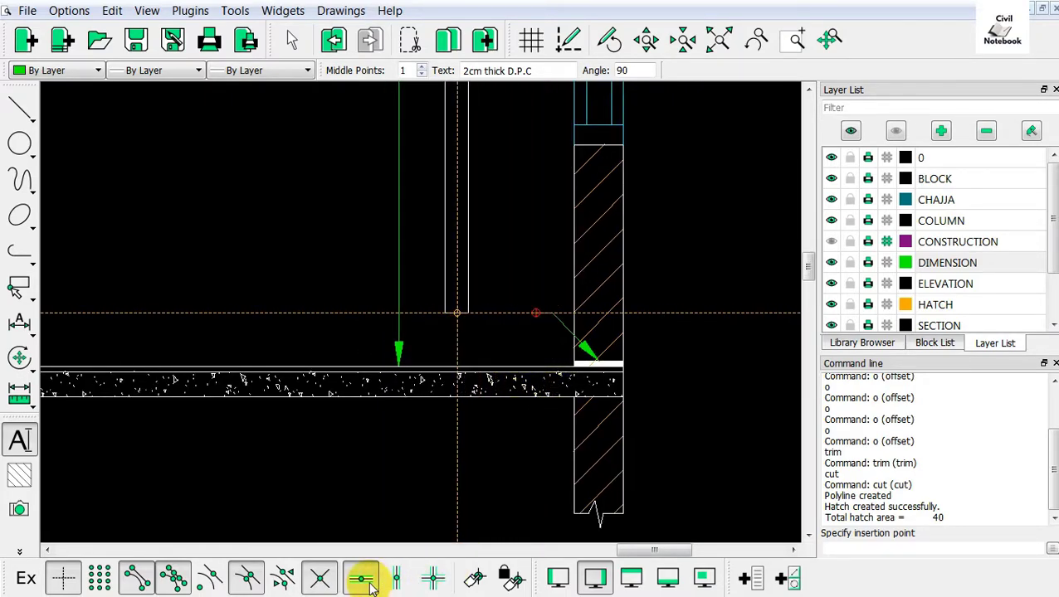
left_click(364, 579)
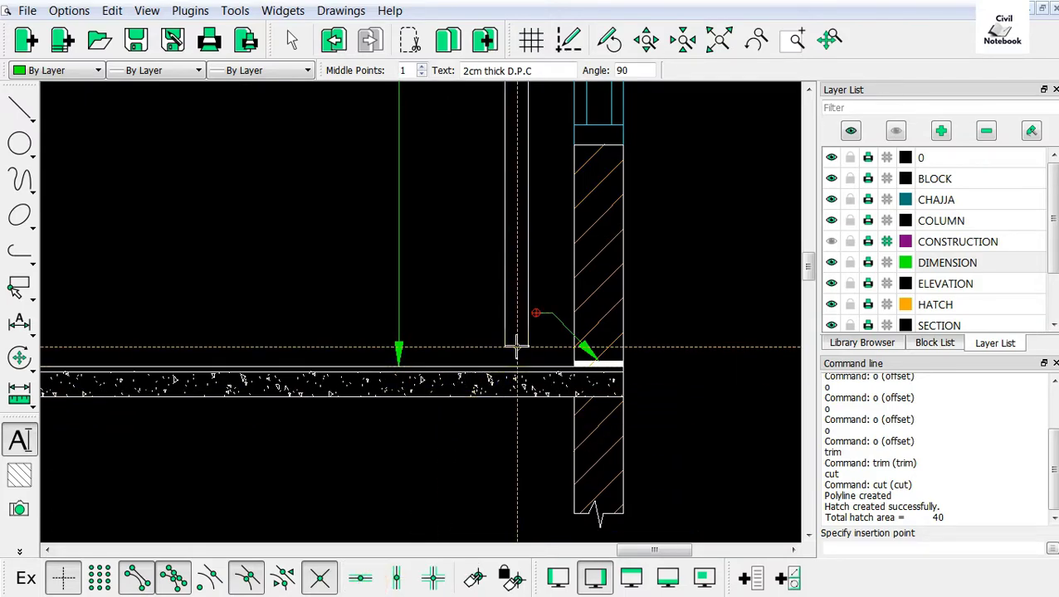
left_click(516, 346)
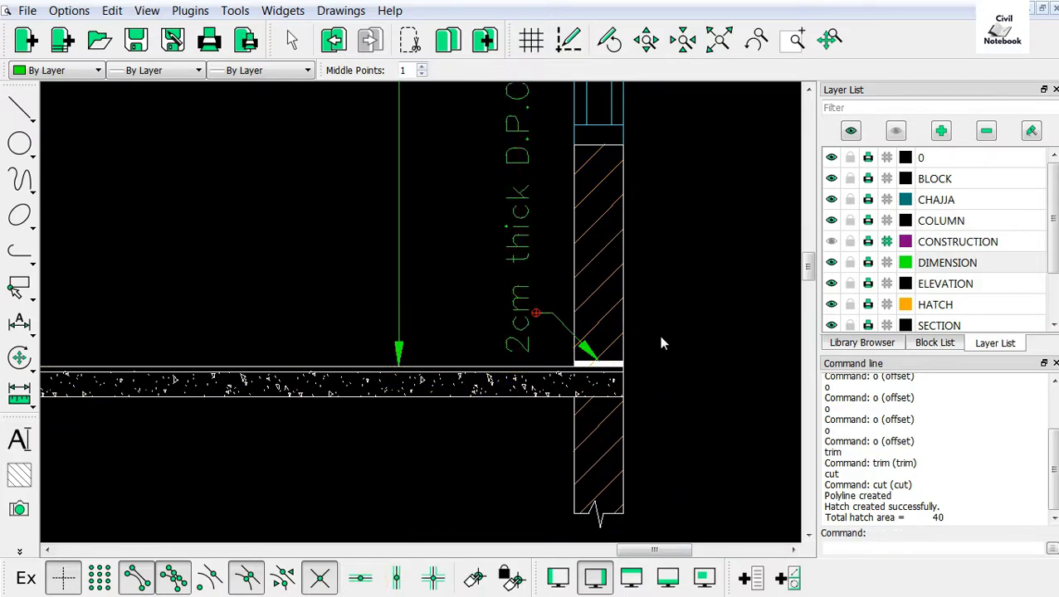
scroll(638, 329, "down", 2)
scroll(558, 319, "up", 1)
scroll(557, 318, "up", 2)
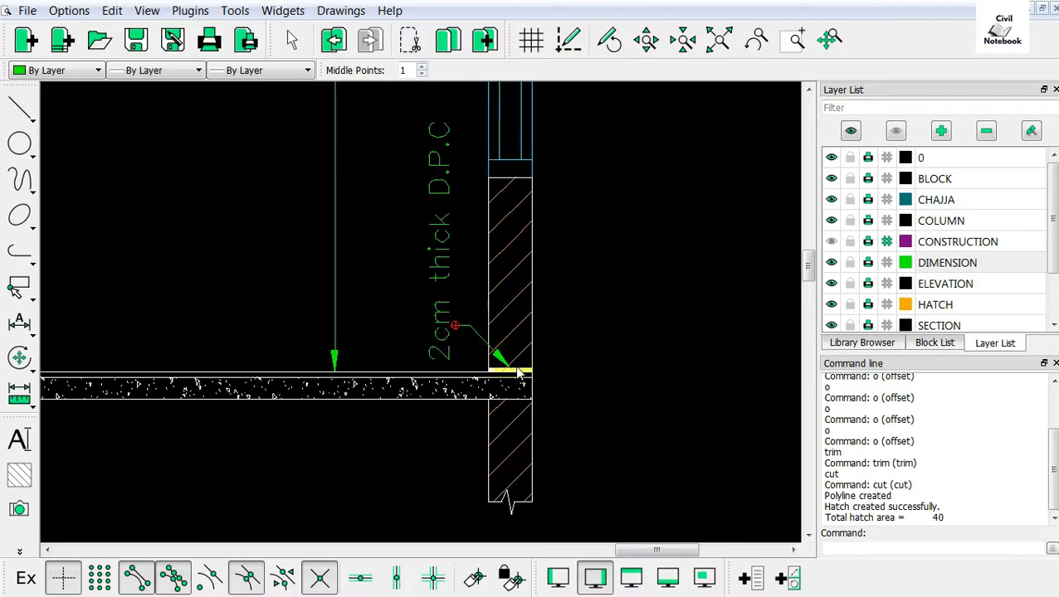
scroll(756, 420, "down", 2)
scroll(756, 421, "down", 2)
scroll(756, 421, "down", 1)
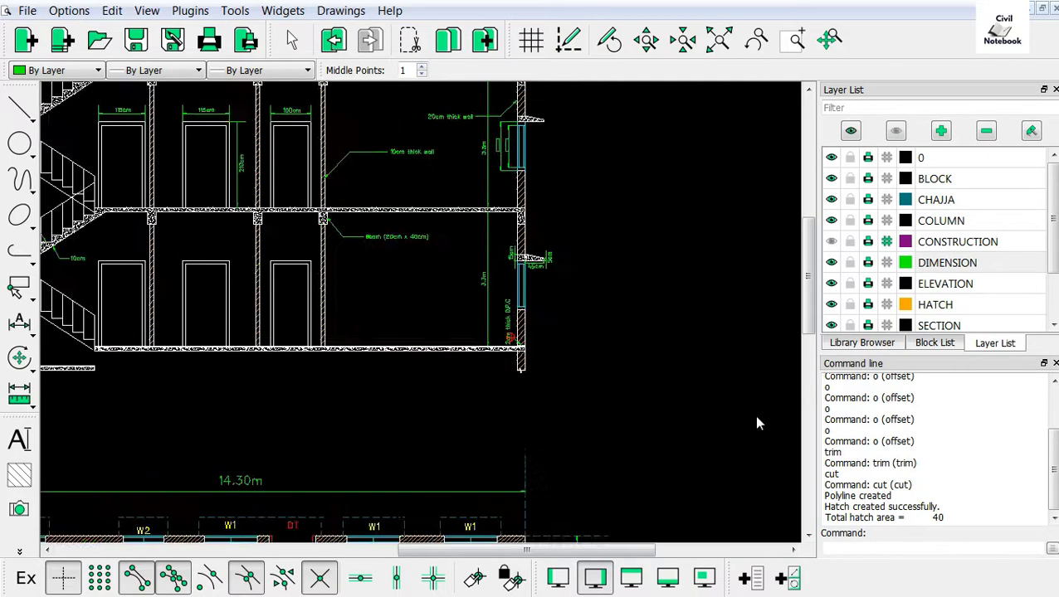
scroll(536, 328, "down", 1)
scroll(535, 327, "down", 1)
scroll(332, 216, "up", 2)
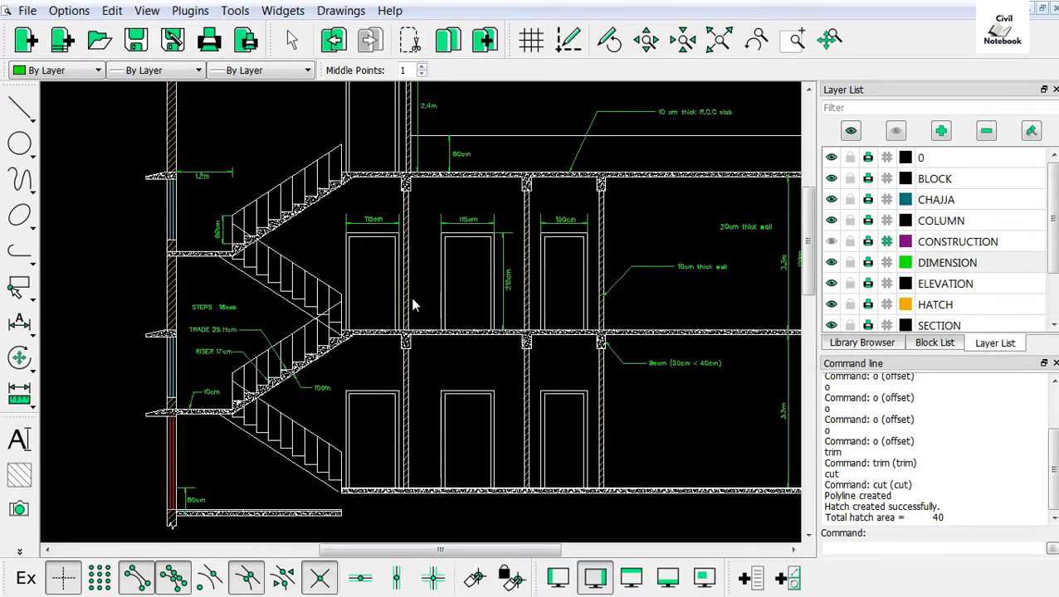
scroll(647, 491, "up", 1)
scroll(598, 473, "up", 1)
scroll(279, 390, "down", 2)
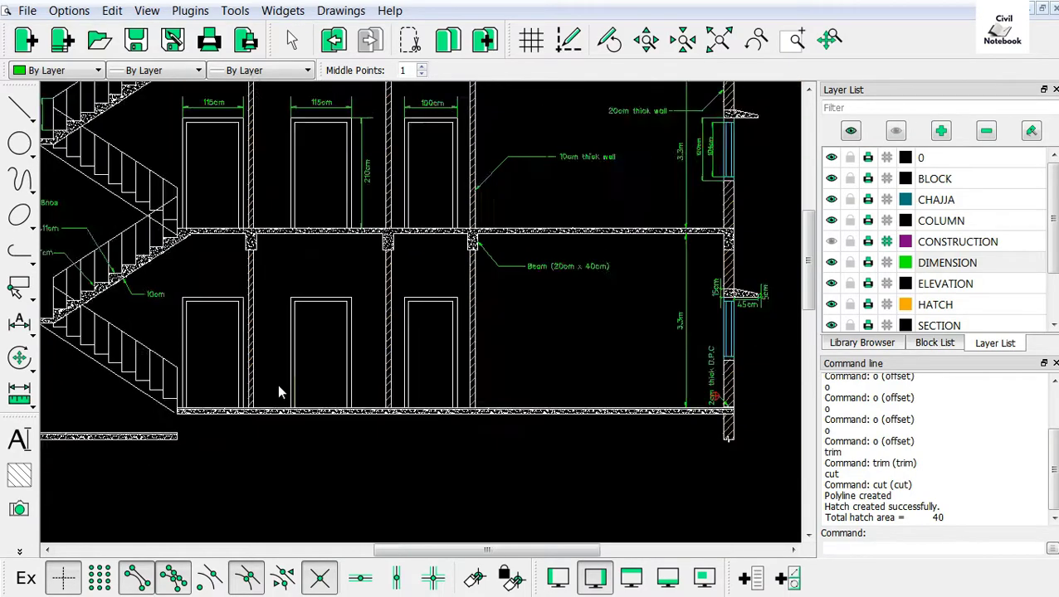
scroll(674, 400, "down", 1)
scroll(569, 366, "up", 3)
scroll(570, 369, "up", 2)
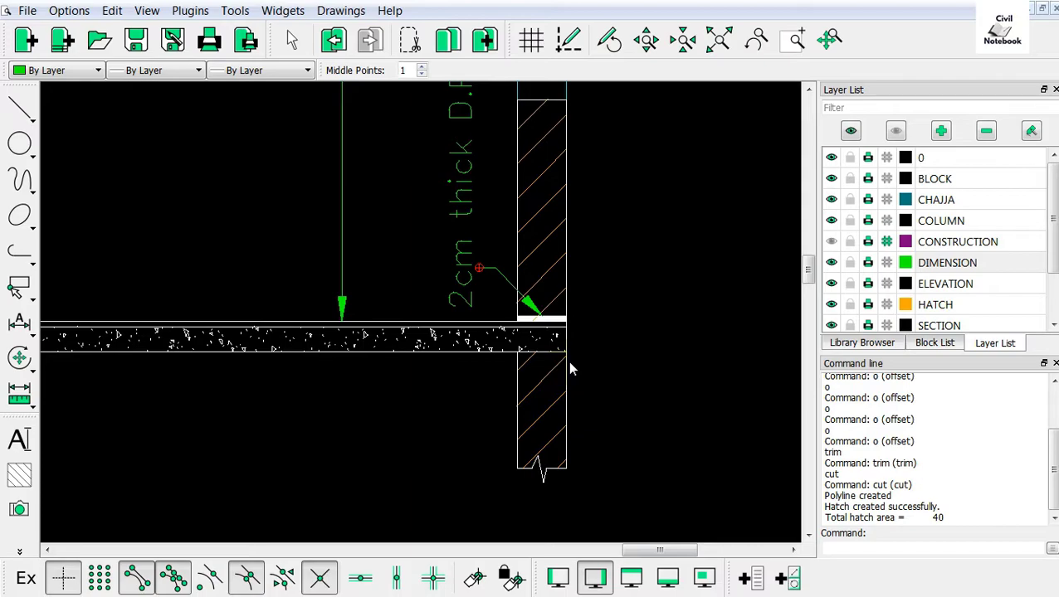
scroll(568, 361, "down", 3)
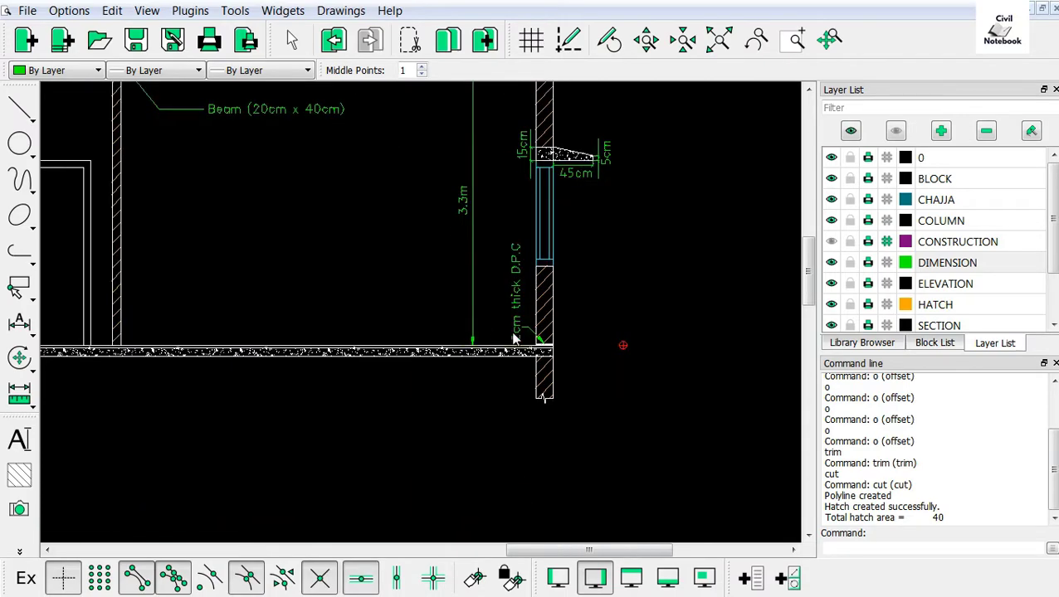
Set relative zero at the slab–wall corner and place a 40-unit level line right of it
left_click(475, 578)
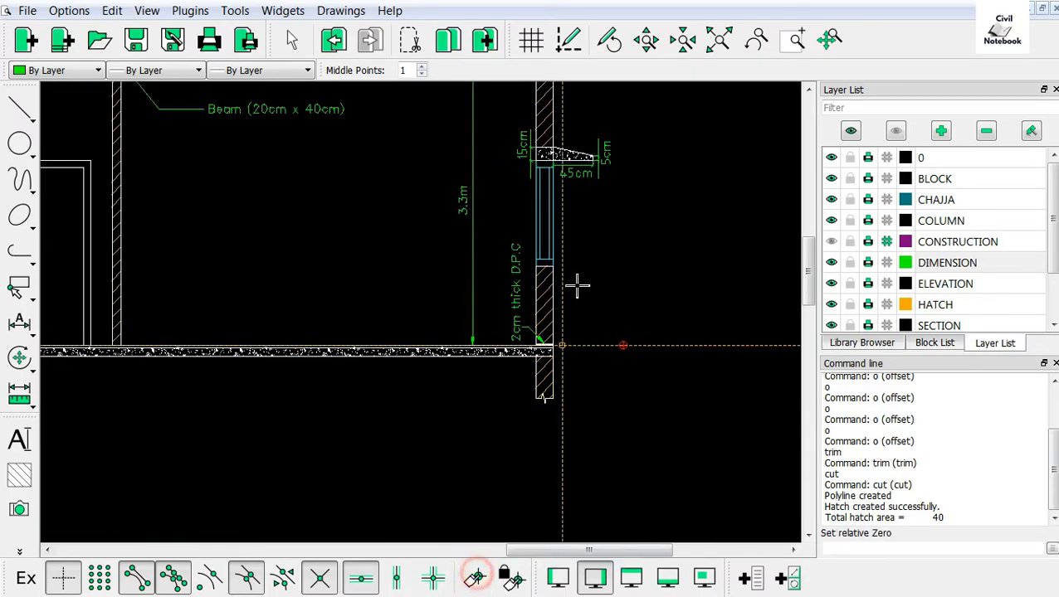
scroll(576, 352, "up", 2)
scroll(487, 359, "up", 2)
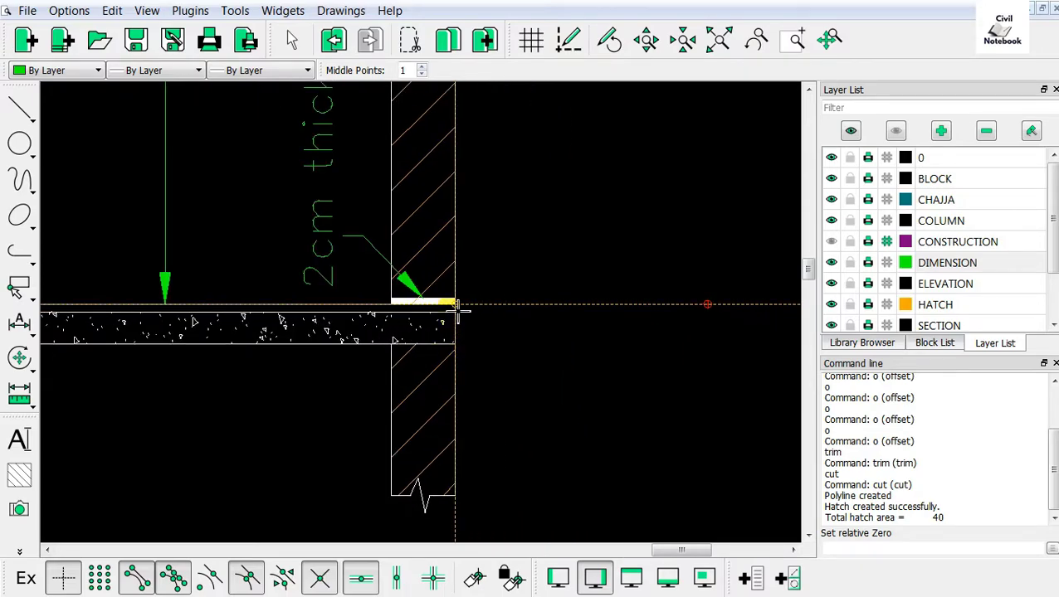
left_click(457, 305)
scroll(518, 337, "down", 4)
scroll(568, 330, "down", 1)
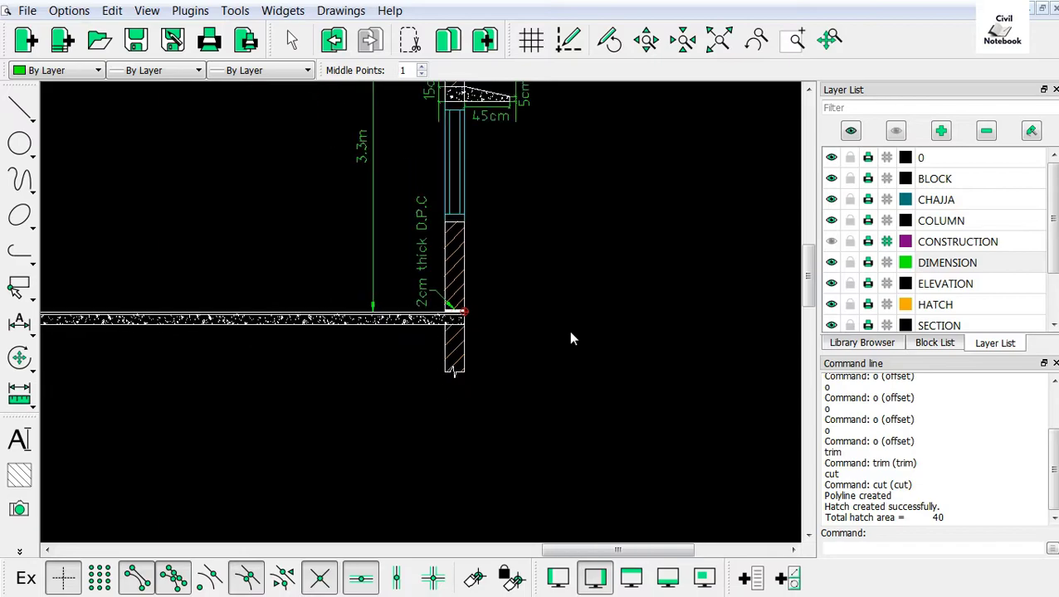
right_click(549, 269)
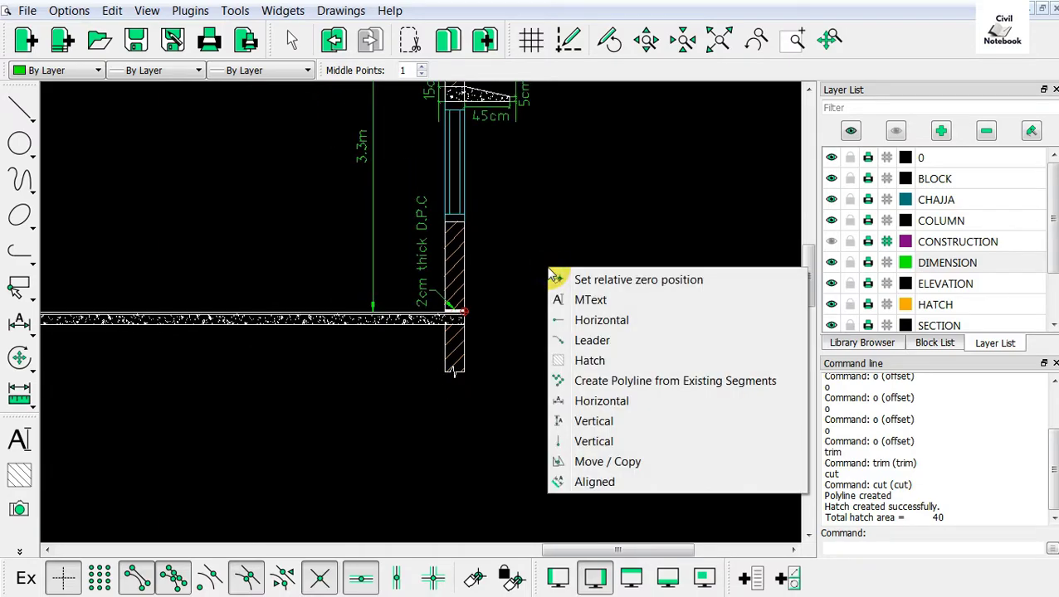
left_click(572, 320)
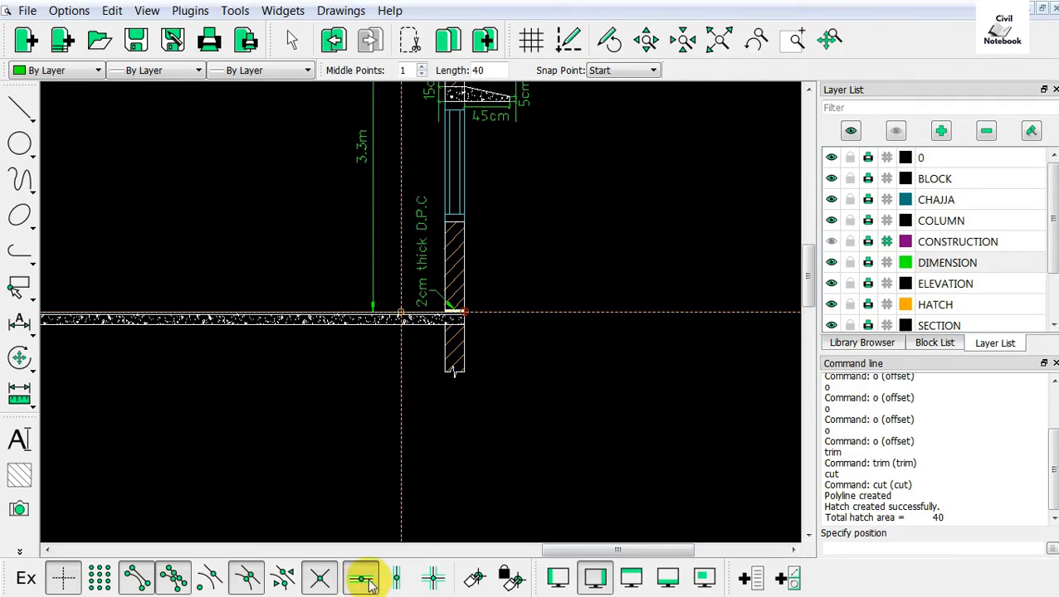
left_click(371, 585)
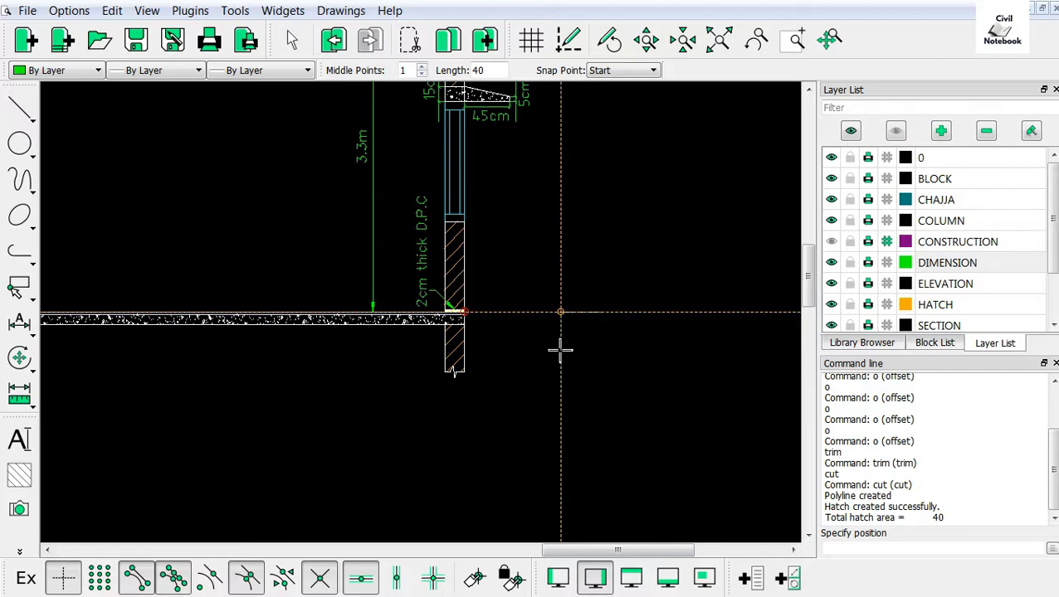
scroll(638, 393, "down", 2)
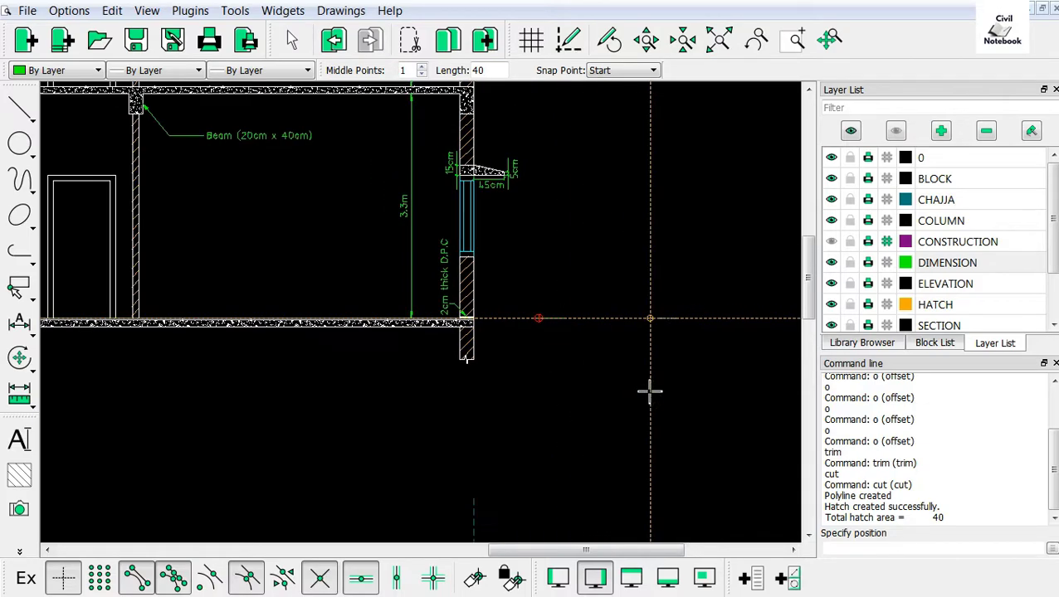
left_click(479, 578)
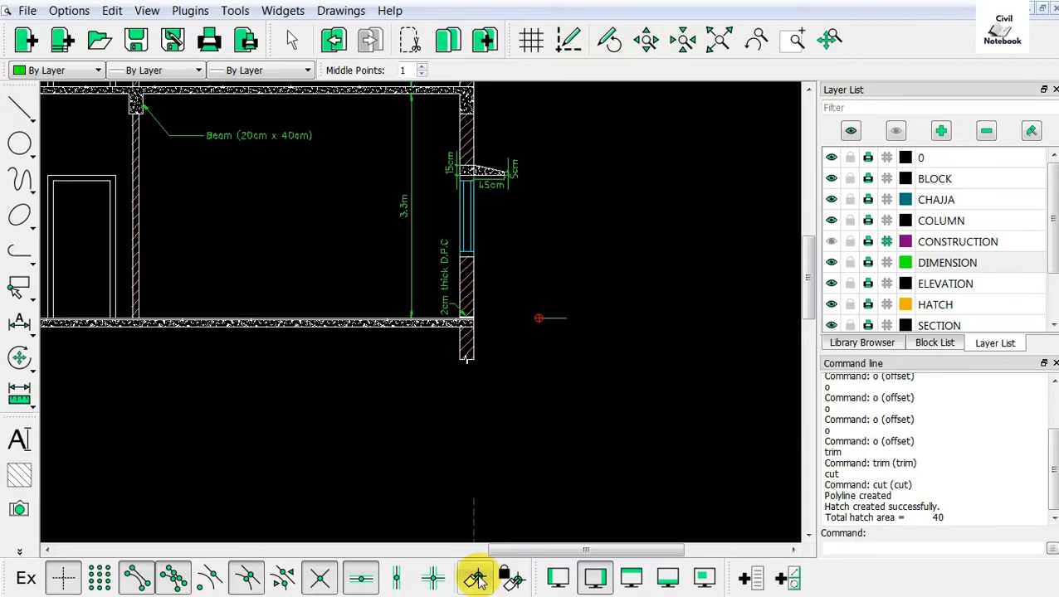
Draw a second 40-unit horizontal line vertically aligned directly below the first
left_click(477, 578)
scroll(515, 407, "down", 2)
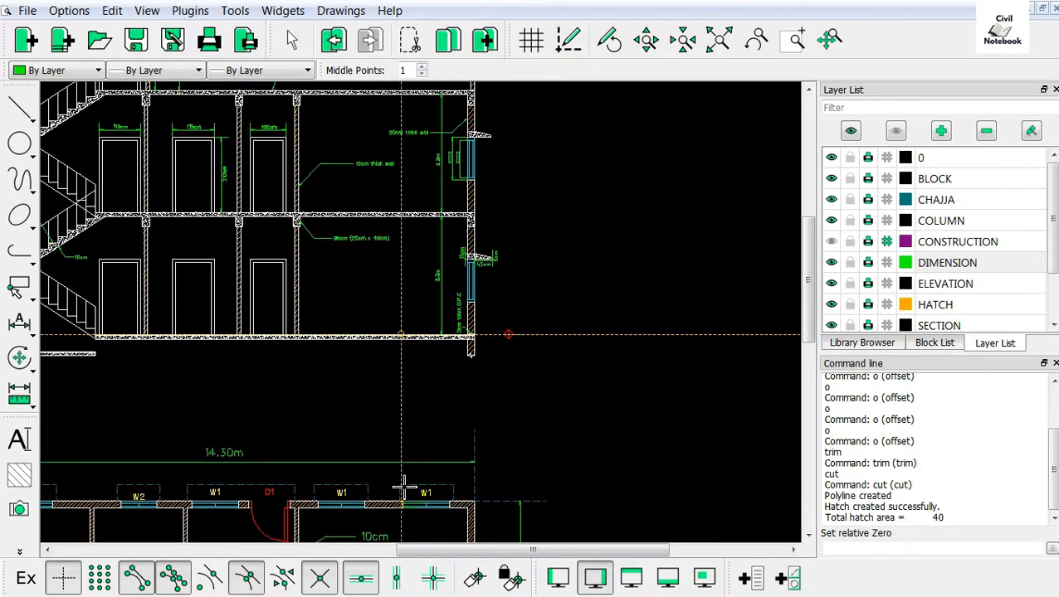
left_click(360, 579)
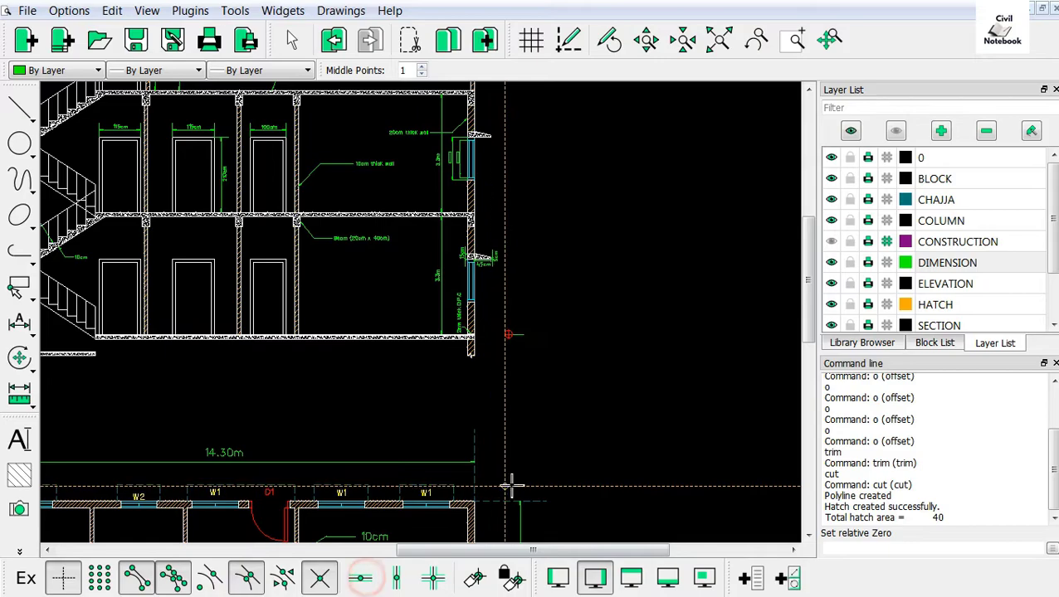
scroll(118, 373, "down", 2)
scroll(170, 374, "up", 1)
scroll(243, 366, "up", 2)
scroll(286, 316, "up", 2)
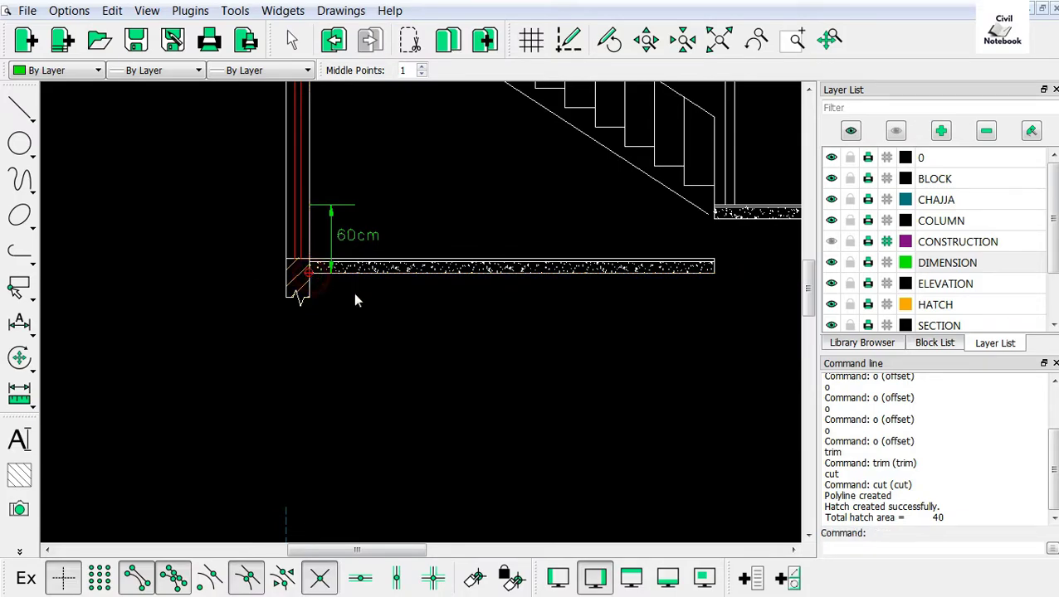
scroll(355, 343, "down", 3)
scroll(369, 339, "down", 1)
scroll(369, 338, "down", 2)
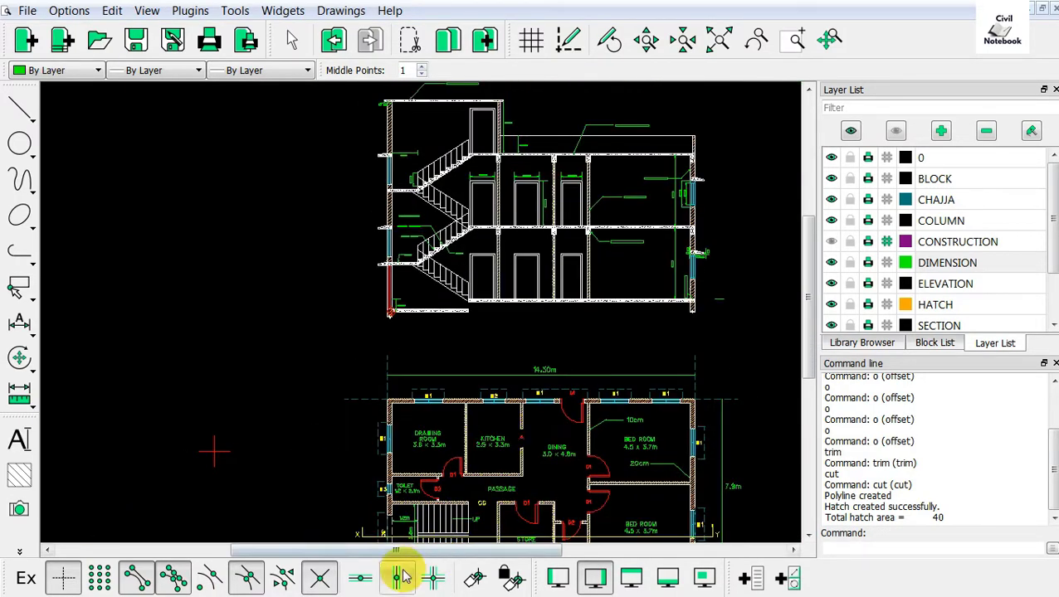
left_click(360, 578)
scroll(730, 340, "up", 1)
scroll(612, 236, "up", 2)
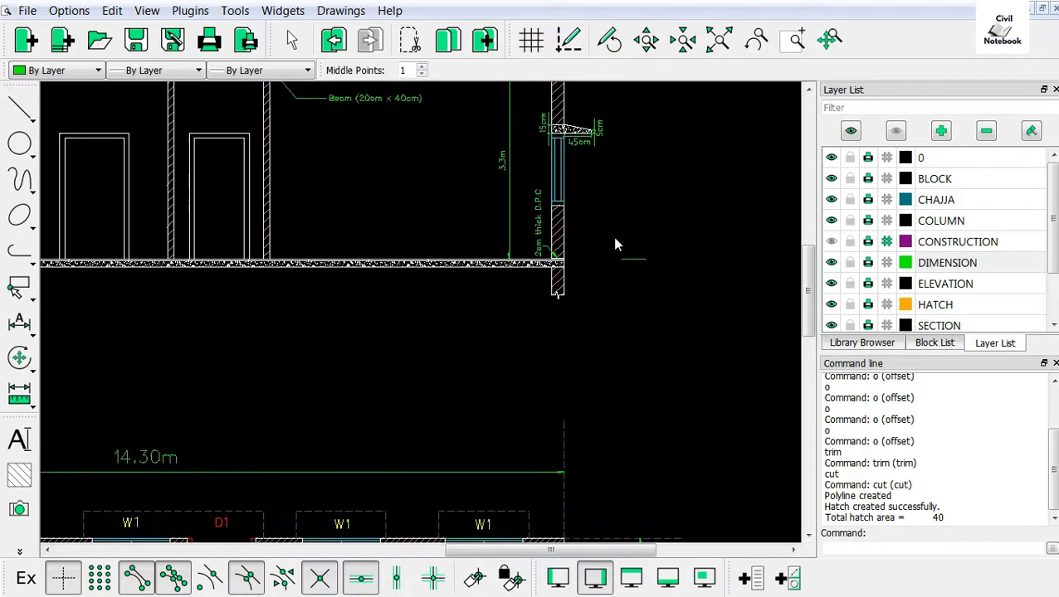
scroll(612, 236, "up", 1)
right_click(395, 379)
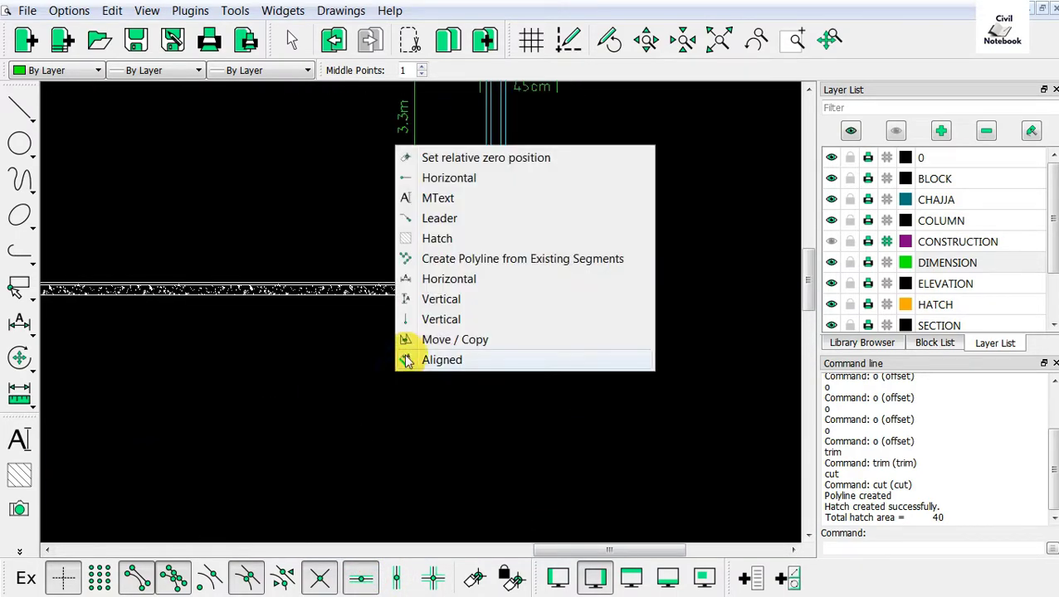
left_click(440, 177)
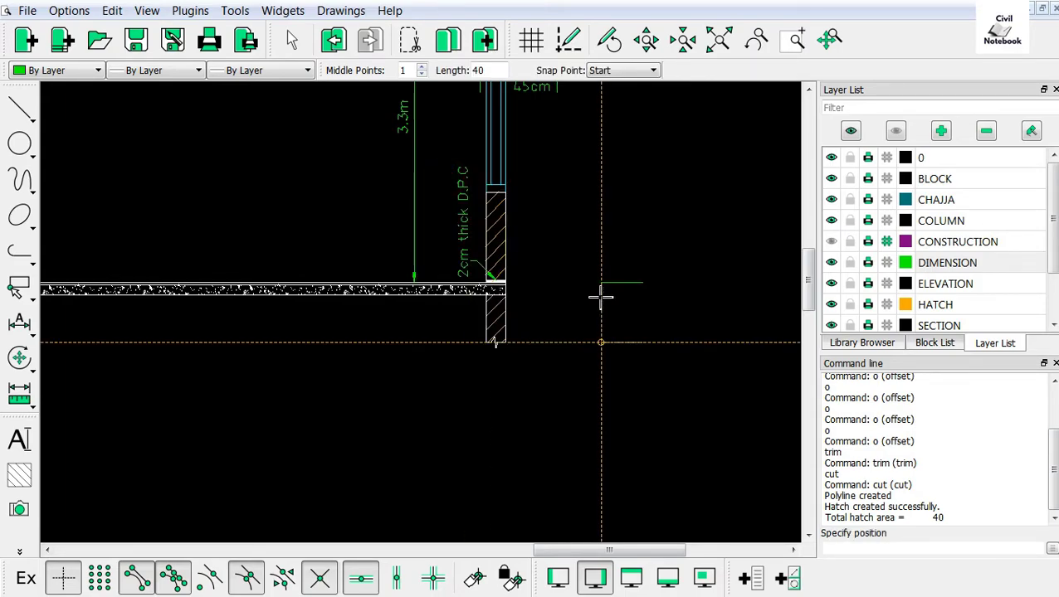
left_click(602, 297)
right_click(715, 344)
scroll(652, 373, "up", 5)
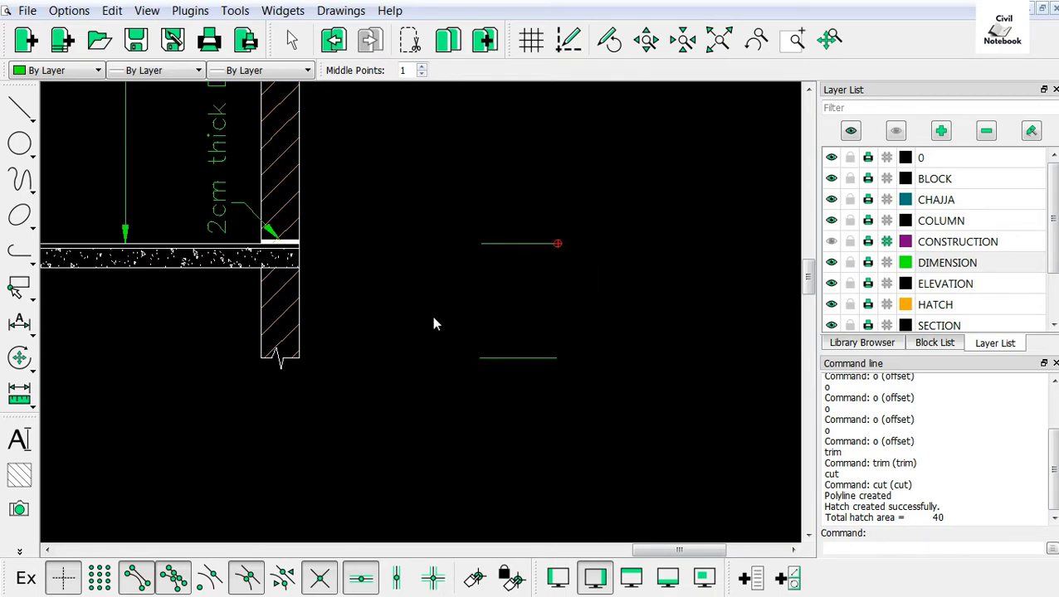
left_click(361, 581)
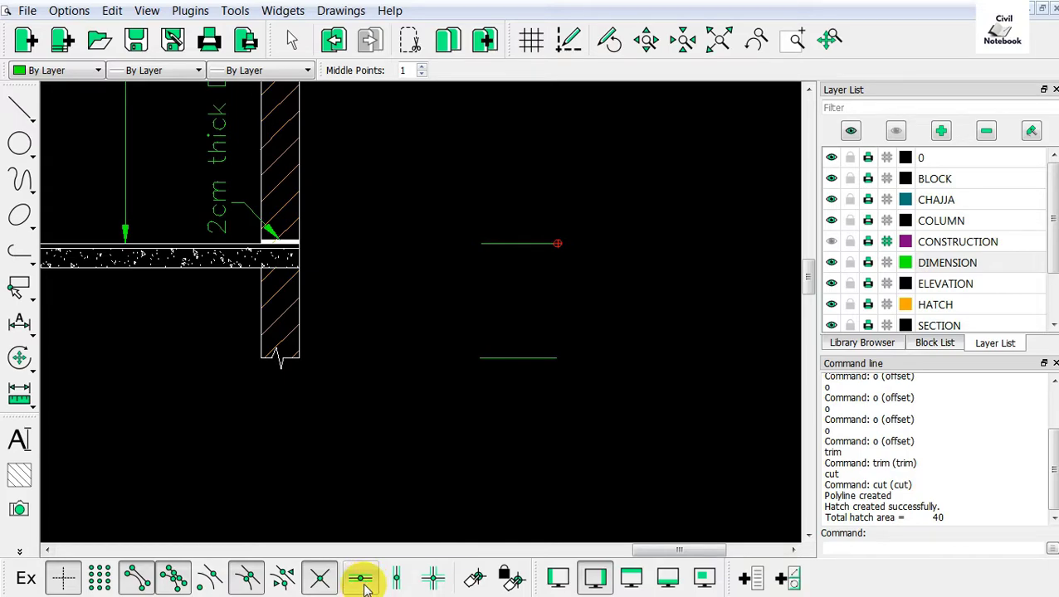
Place a 'P.L' text label at the right end of the upper level line
left_click(359, 572)
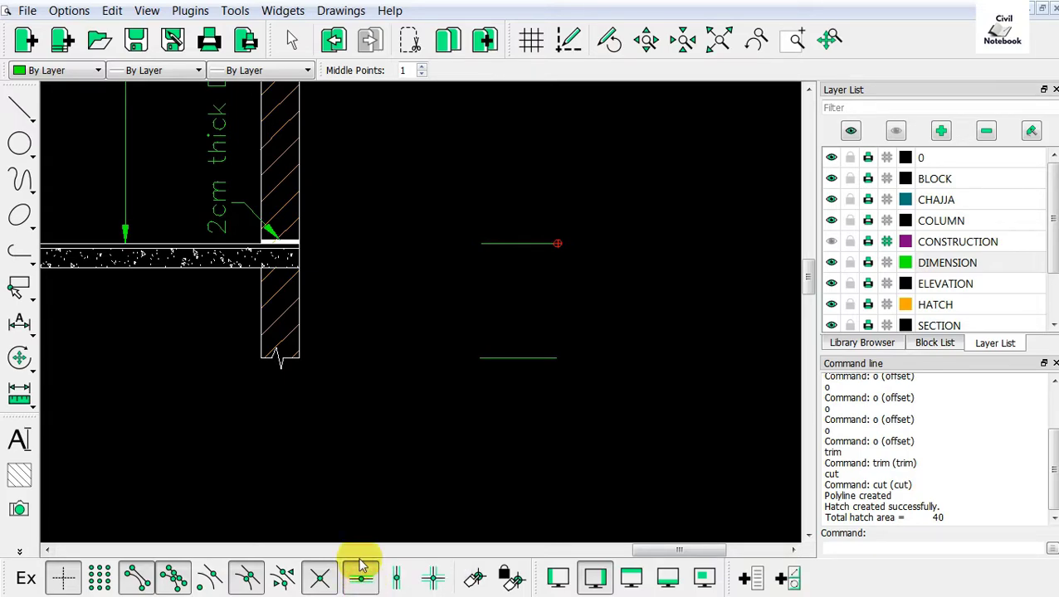
left_click(20, 444)
type("P.L")
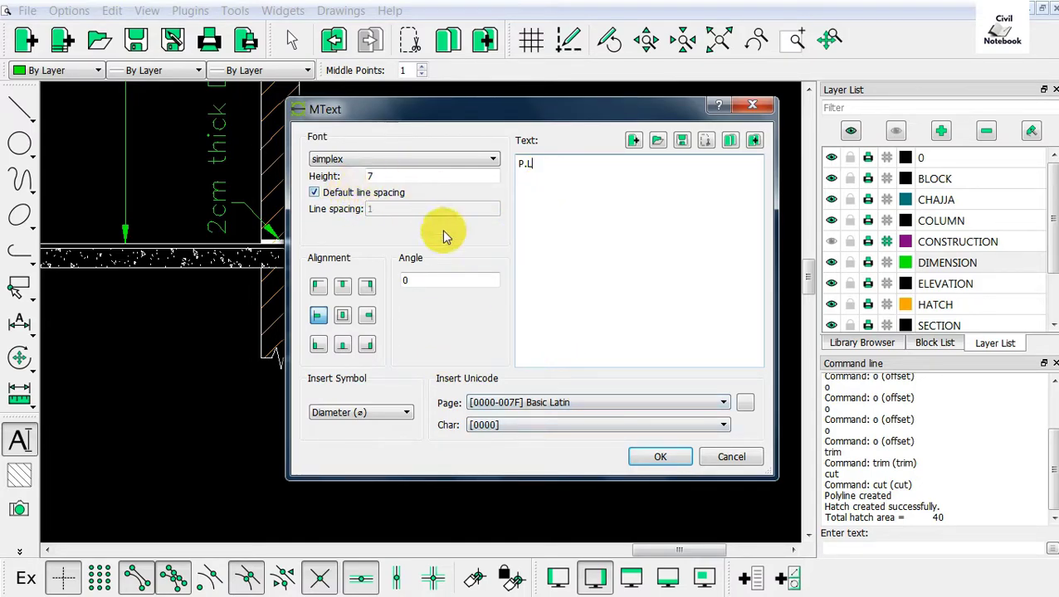
left_click(651, 456)
scroll(585, 274, "up", 3)
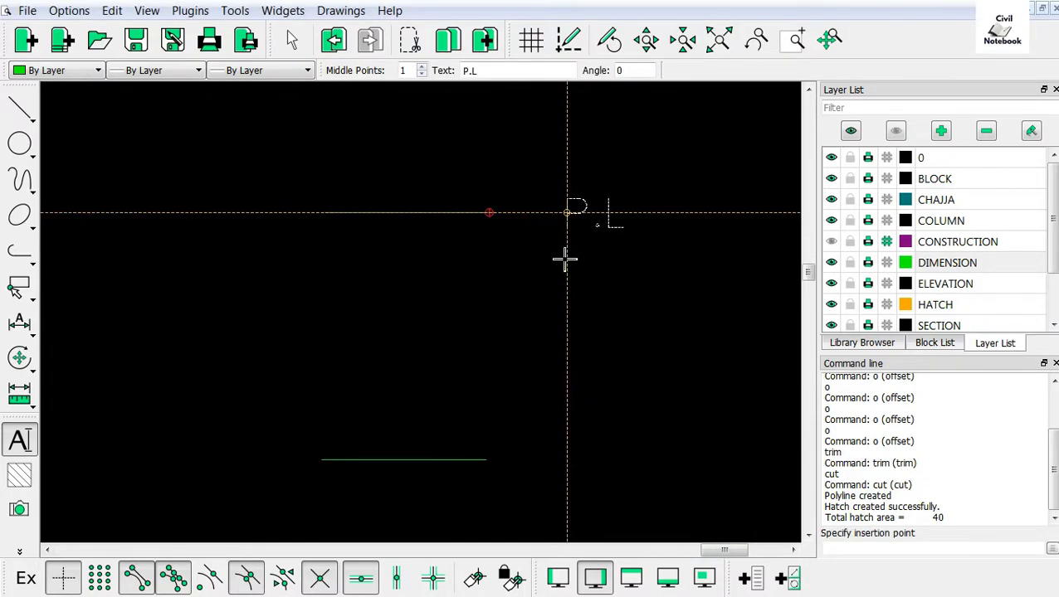
left_click(365, 581)
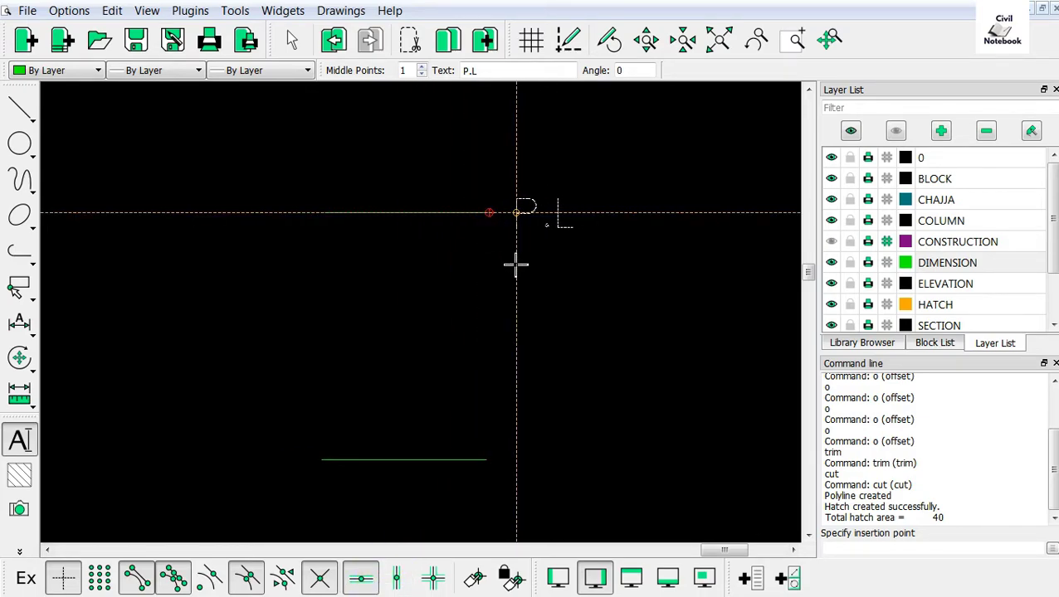
left_click(614, 261)
scroll(671, 275, "down", 3)
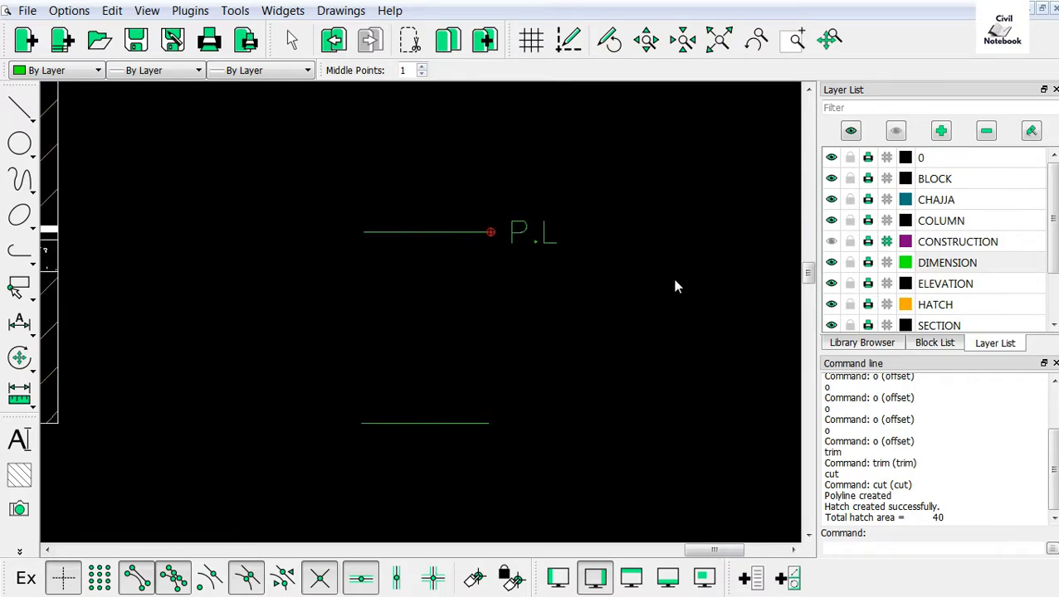
scroll(504, 342, "up", 2)
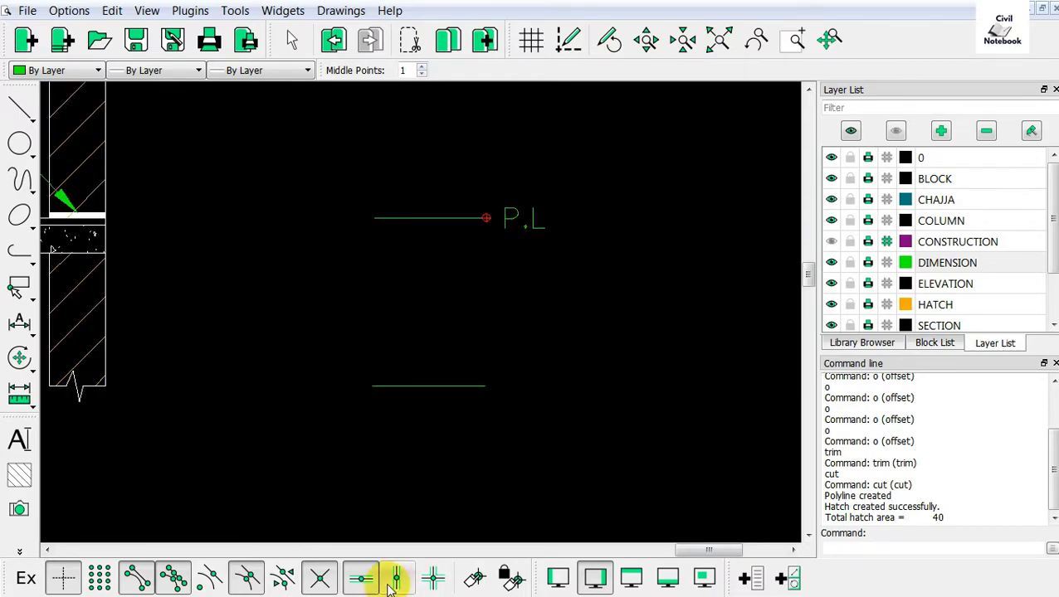
Set relative zero at the lower line's end and place a 'G.L' label there
left_click(356, 588)
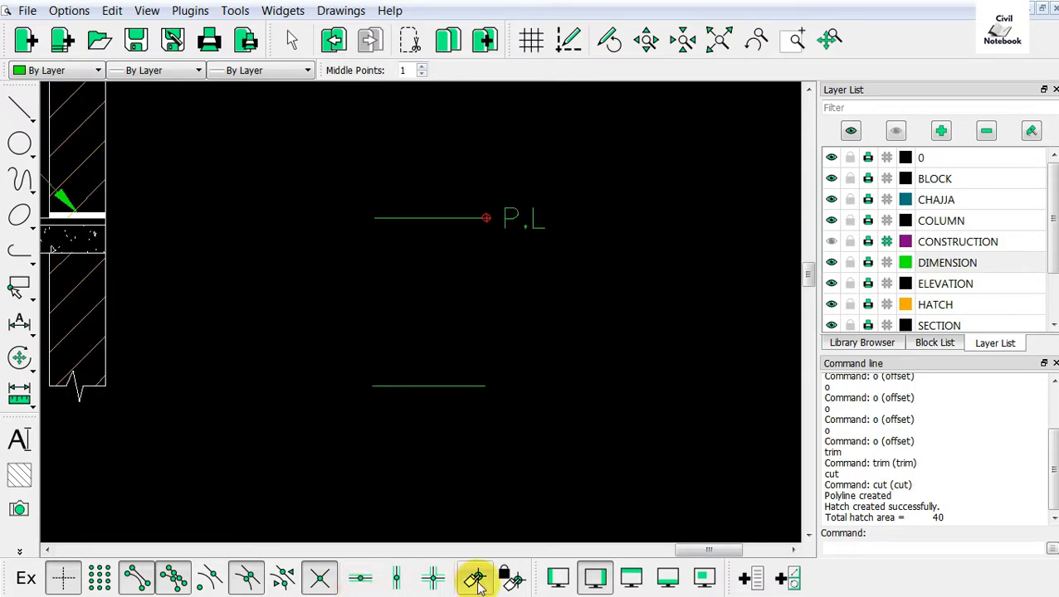
left_click(476, 581)
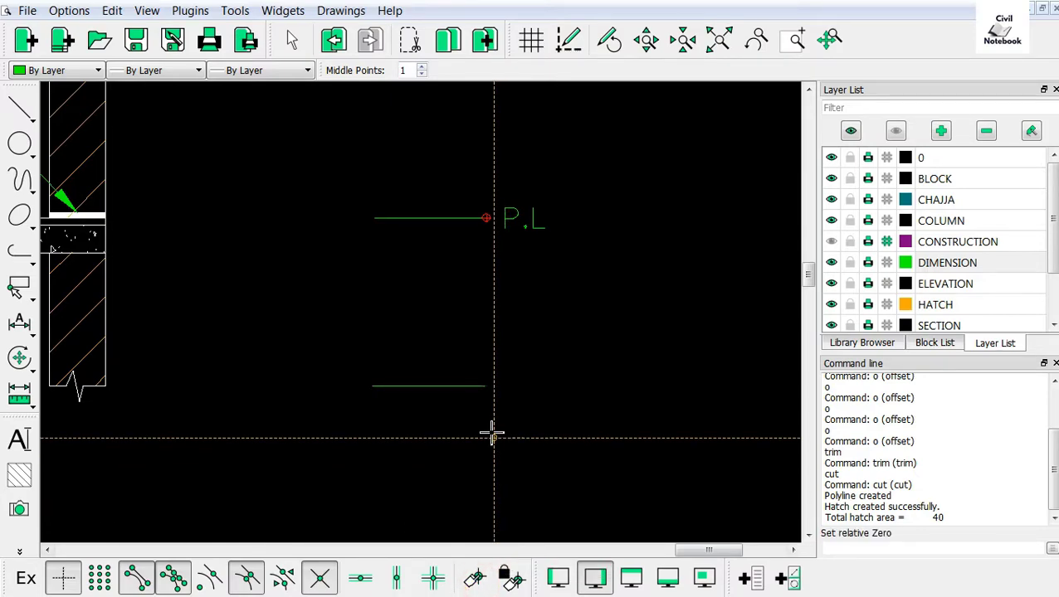
left_click(485, 386)
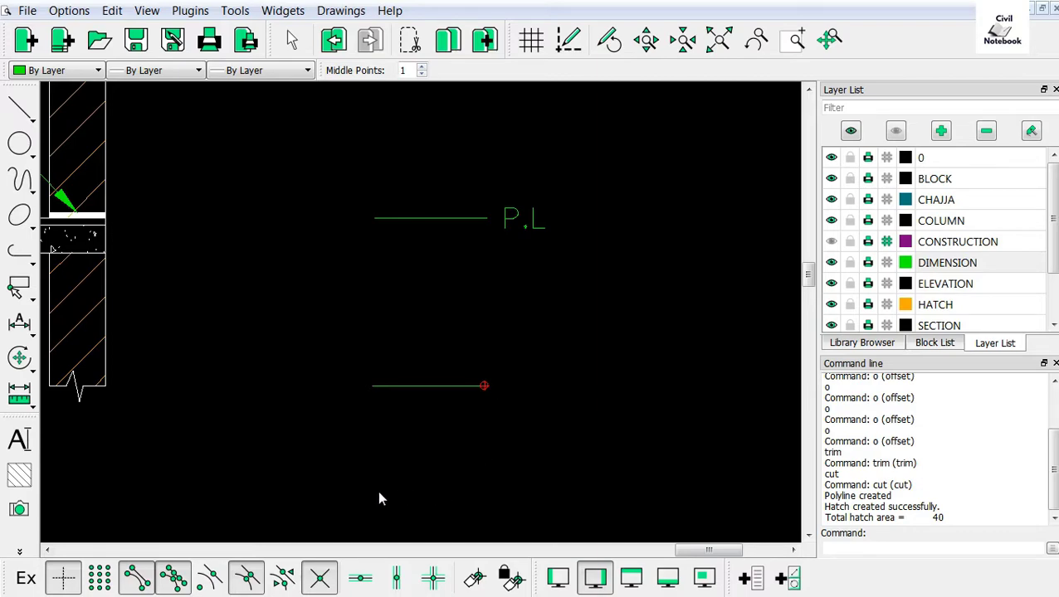
left_click(357, 580)
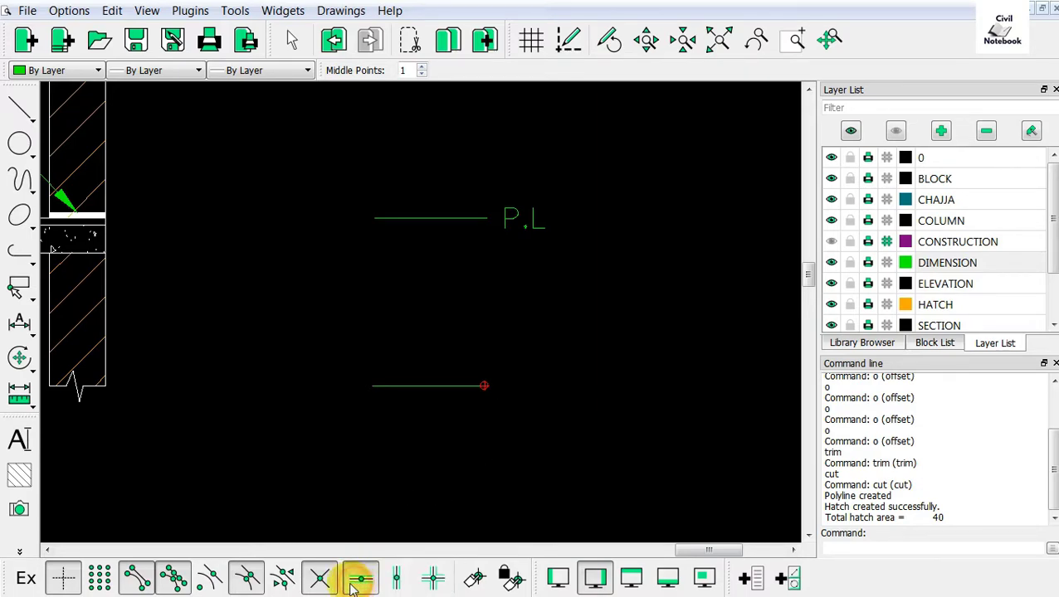
left_click(19, 439)
type("G.L")
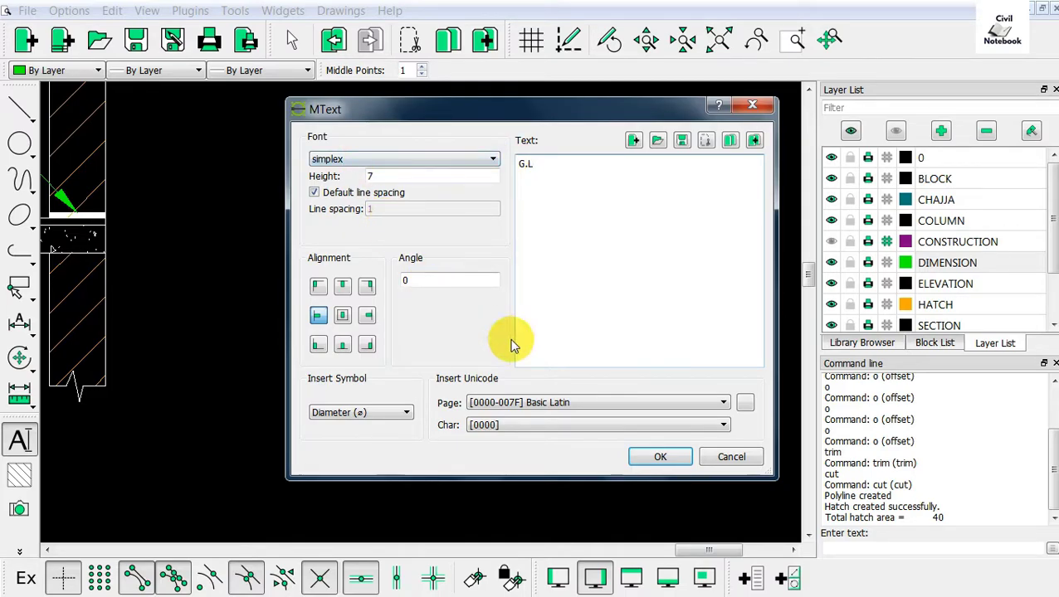
left_click(655, 456)
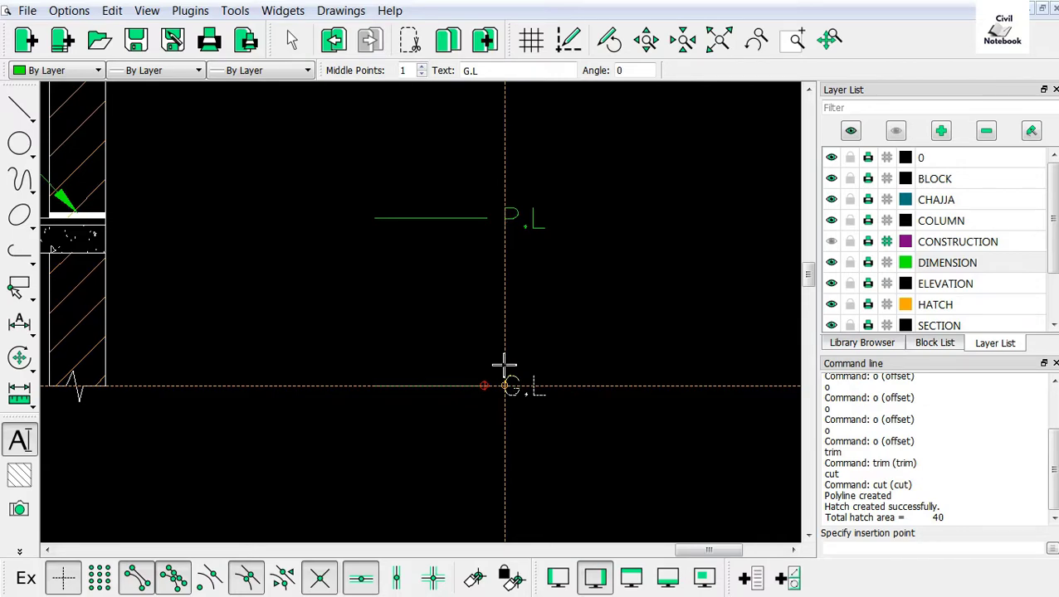
left_click(505, 365)
key("Escape")
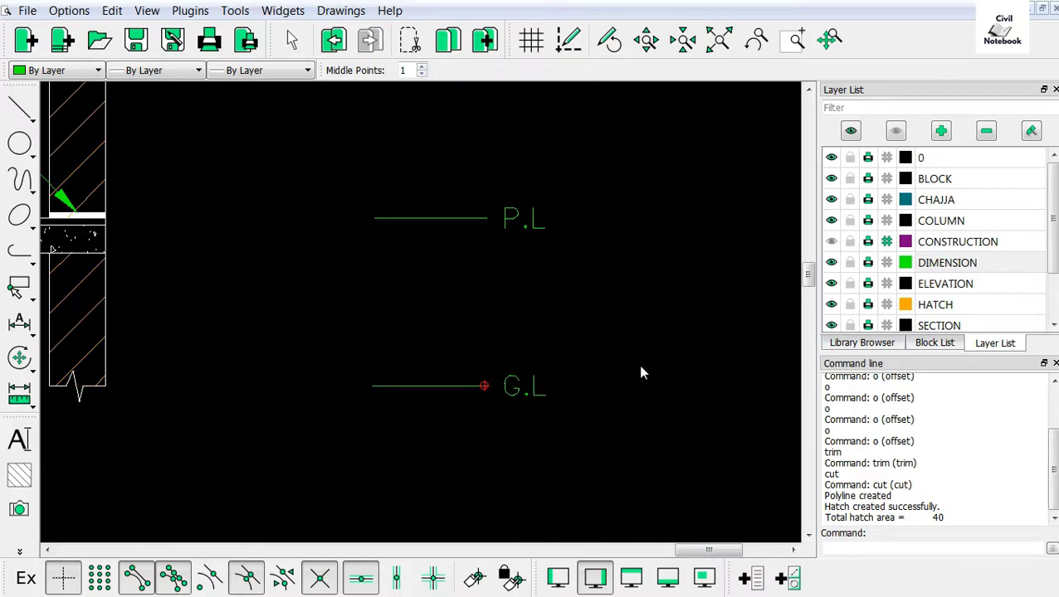
scroll(490, 373, "down", 1)
scroll(747, 320, "down", 2)
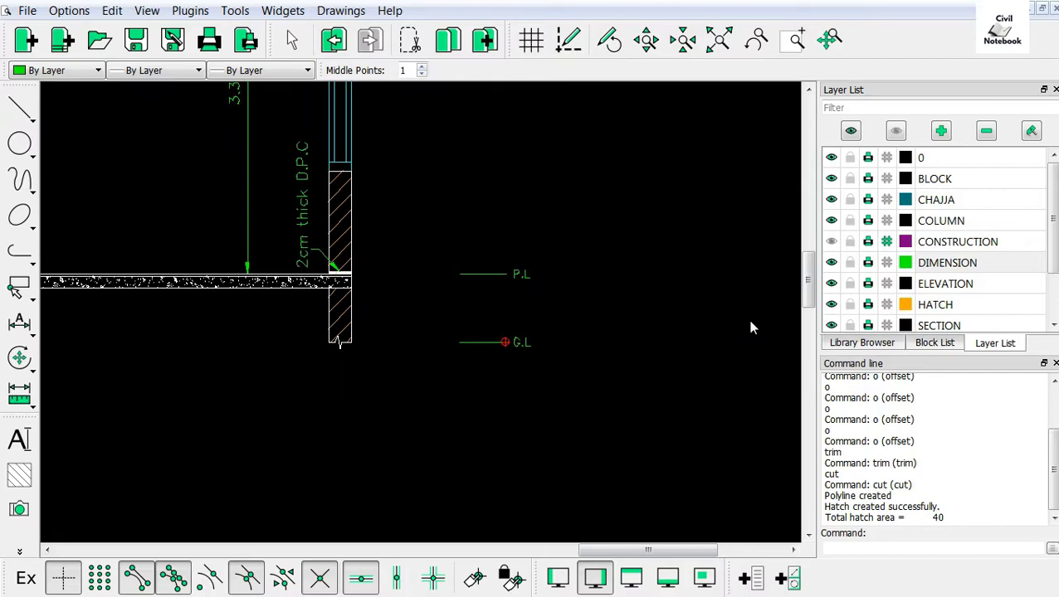
scroll(749, 326, "down", 2)
scroll(746, 324, "down", 2)
scroll(242, 223, "up", 1)
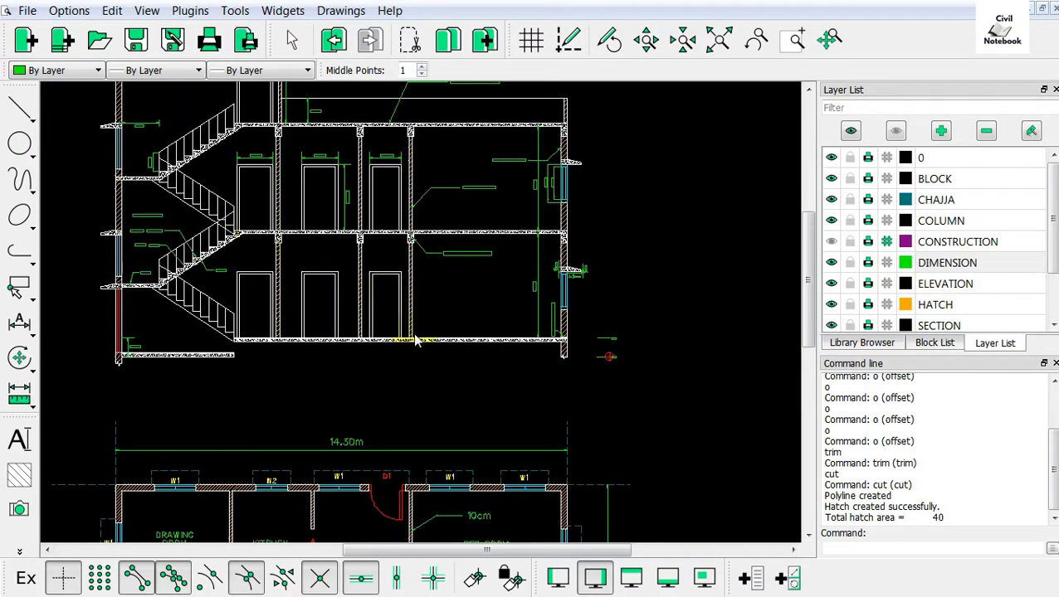
scroll(328, 217, "down", 1)
scroll(324, 214, "up", 1)
scroll(390, 258, "down", 1)
scroll(341, 160, "up", 1)
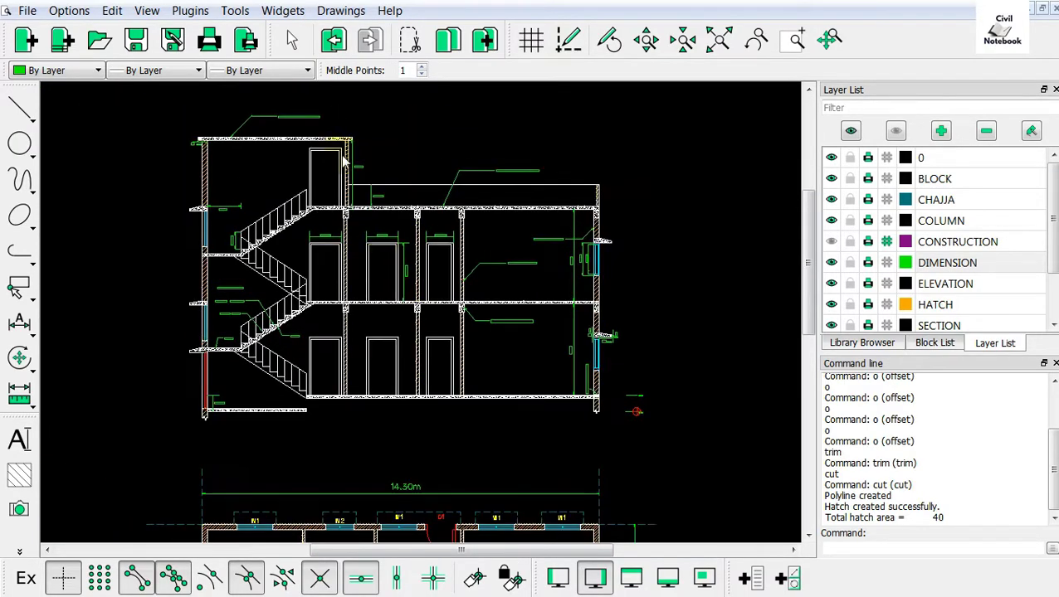
scroll(329, 434, "up", 4)
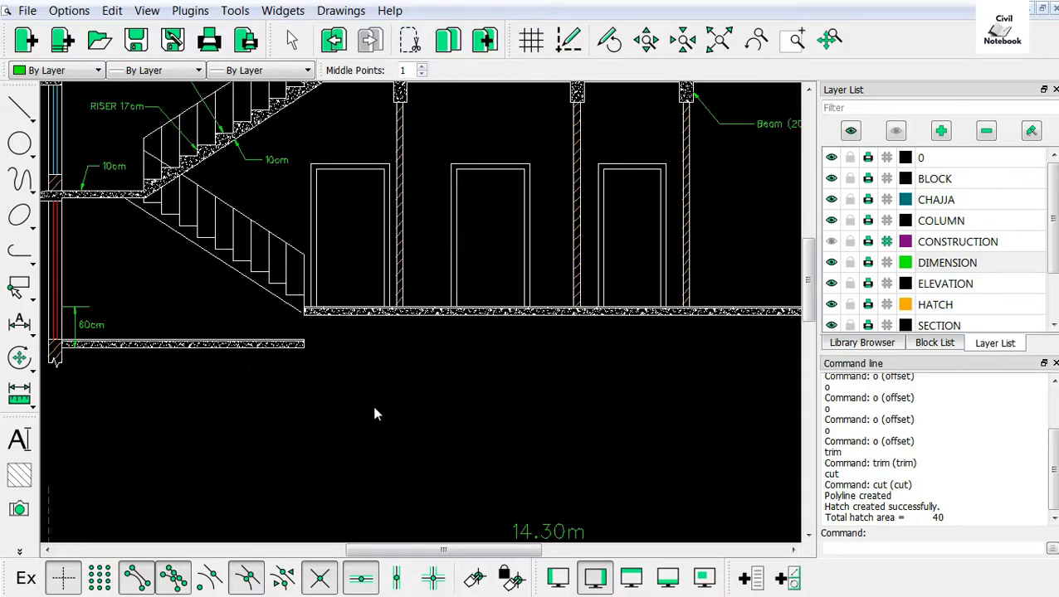
scroll(435, 335, "down", 1)
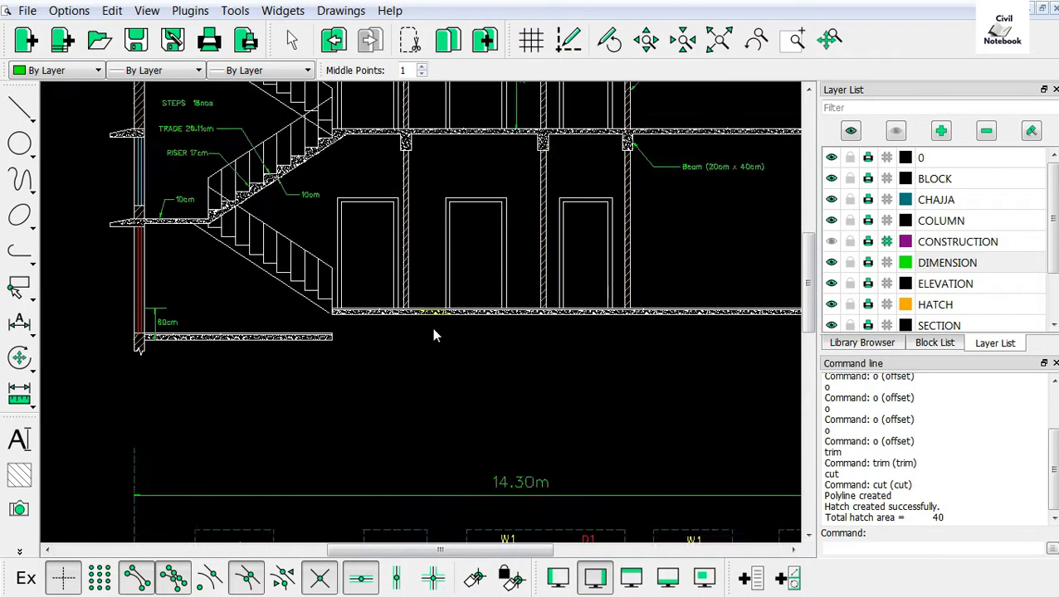
scroll(425, 349, "down", 3)
scroll(423, 395, "down", 2)
scroll(423, 393, "up", 3)
scroll(299, 416, "up", 3)
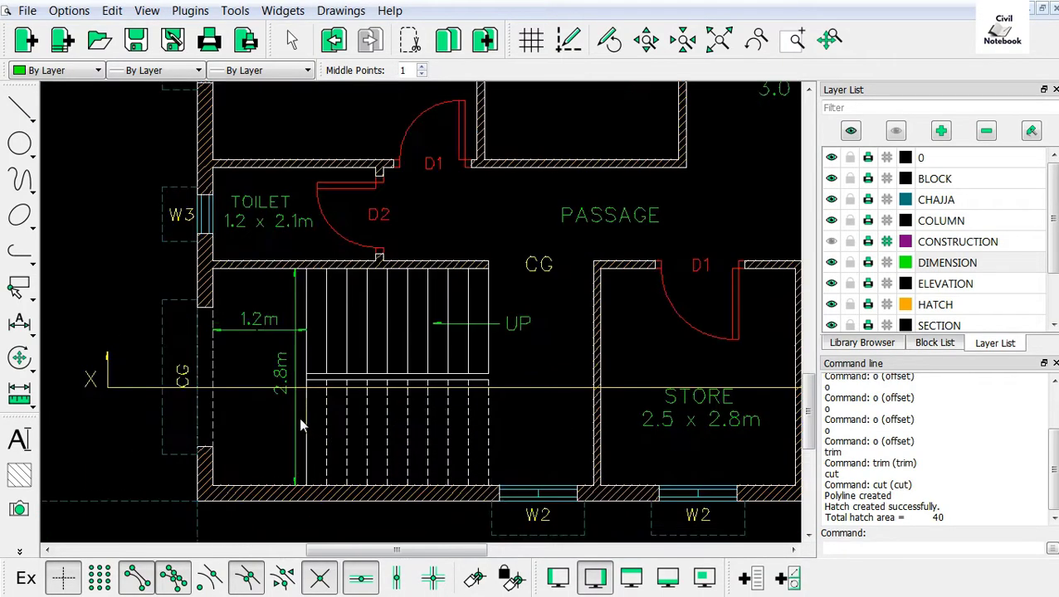
scroll(106, 379, "up", 1)
scroll(125, 376, "up", 2)
scroll(89, 414, "down", 5)
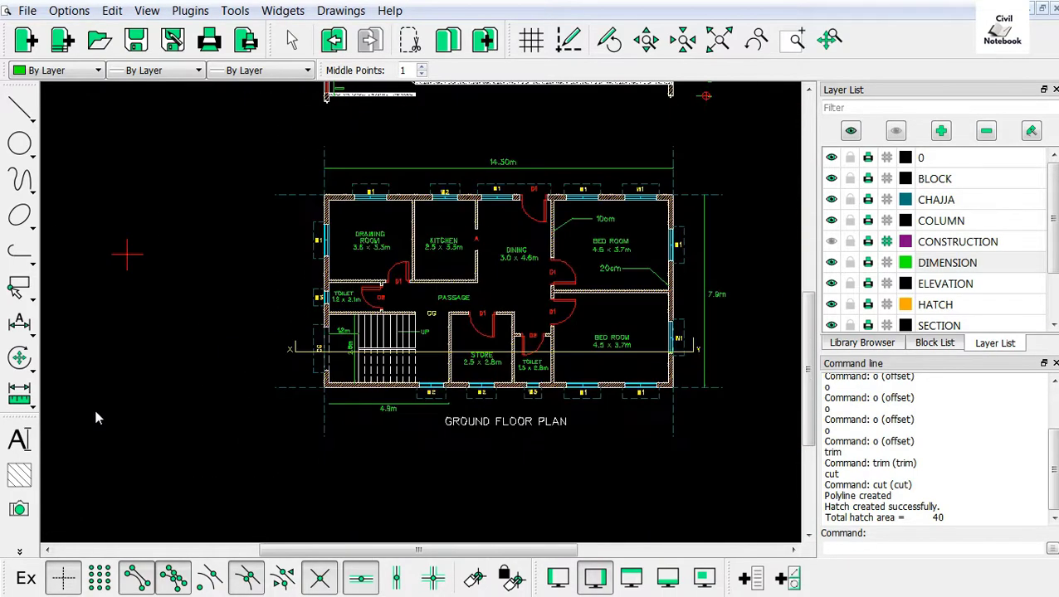
scroll(678, 373, "up", 3)
scroll(670, 431, "down", 2)
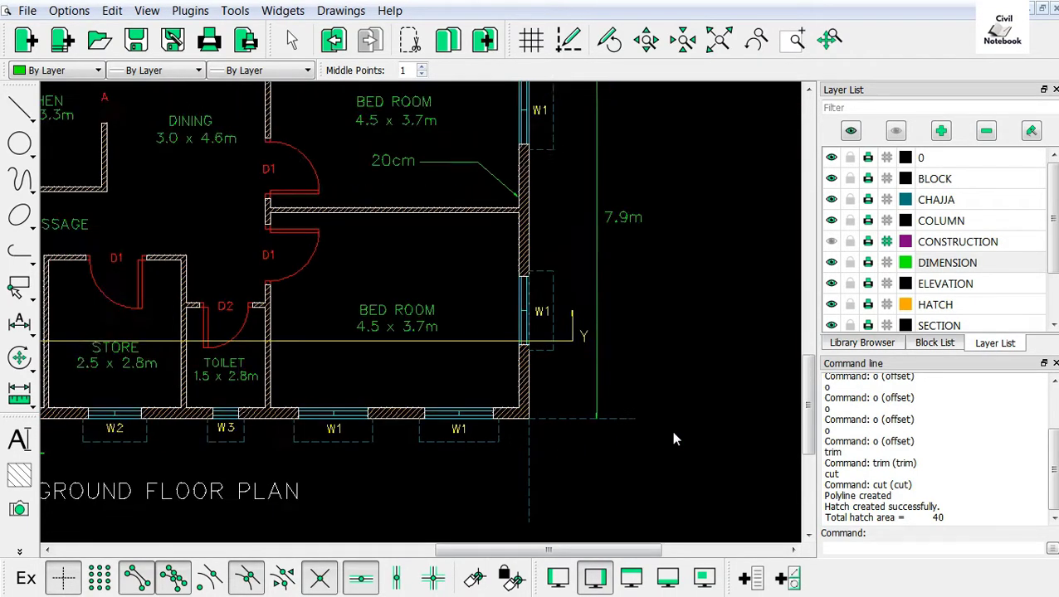
scroll(669, 425, "down", 2)
scroll(381, 241, "up", 1)
scroll(382, 231, "up", 2)
scroll(382, 230, "up", 2)
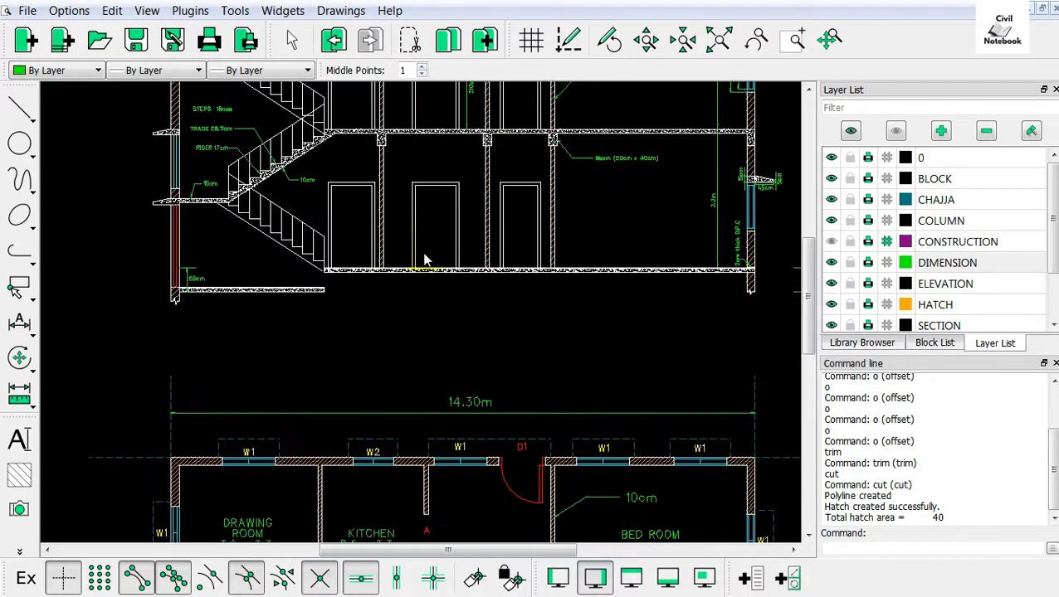
Create text with height 14 and the content 'SECTION - XY'
left_click(19, 440)
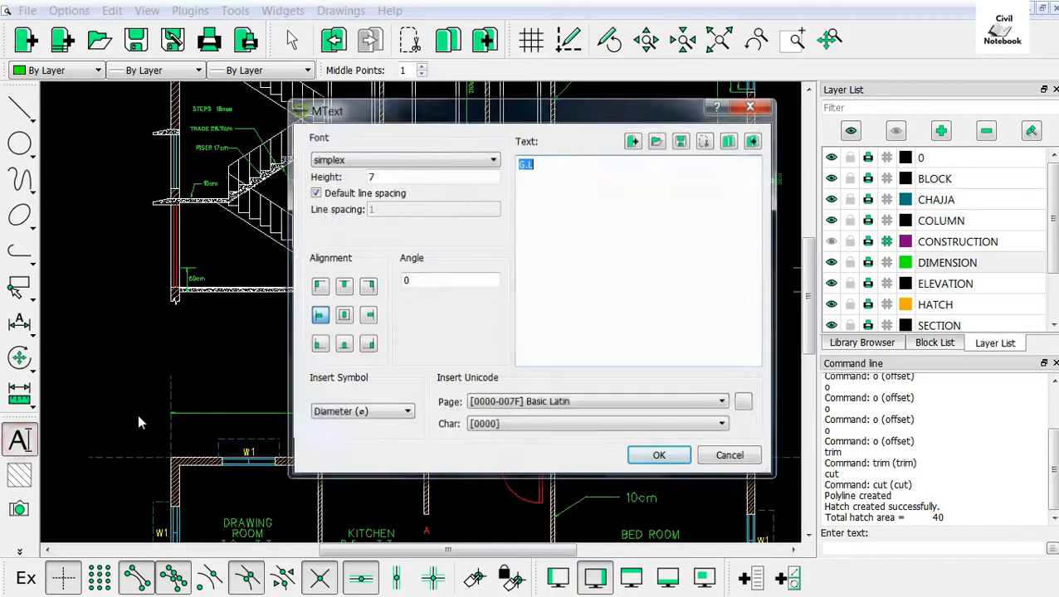
double_click(421, 175)
type("12")
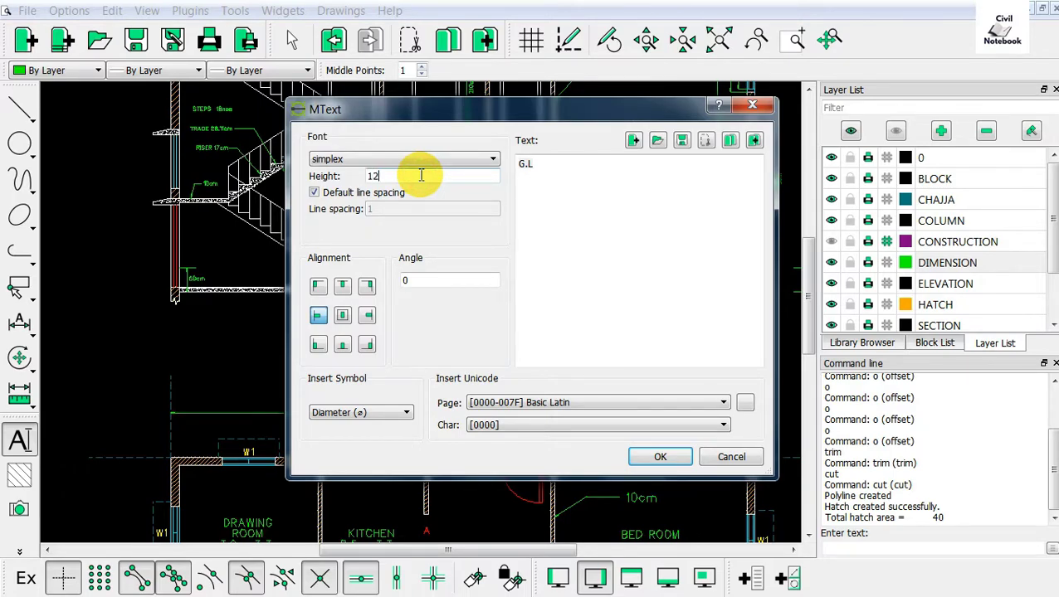
left_click_drag(563, 165, 480, 161)
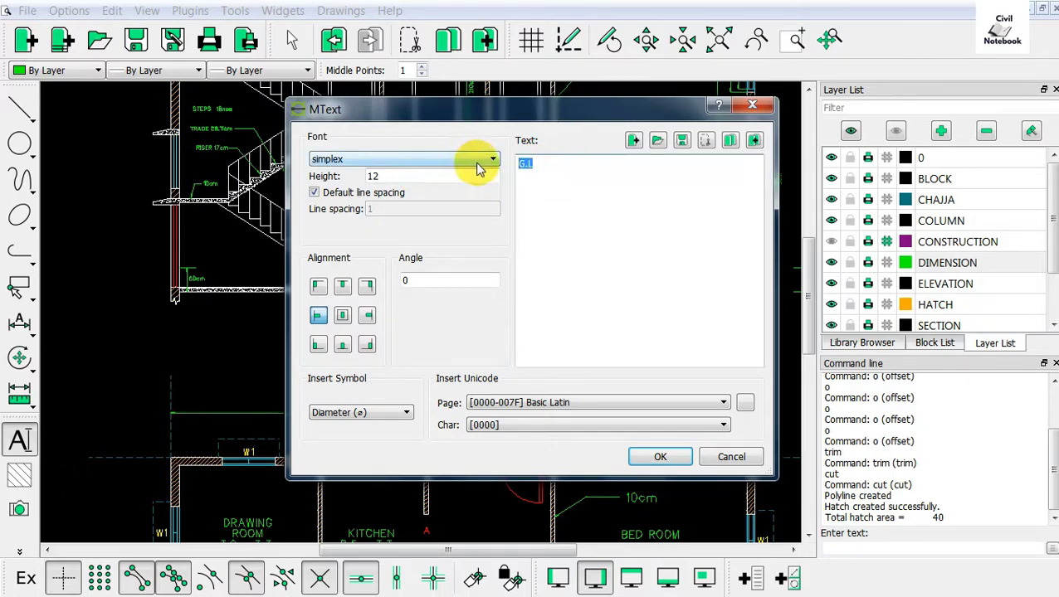
double_click(423, 177)
type("1")
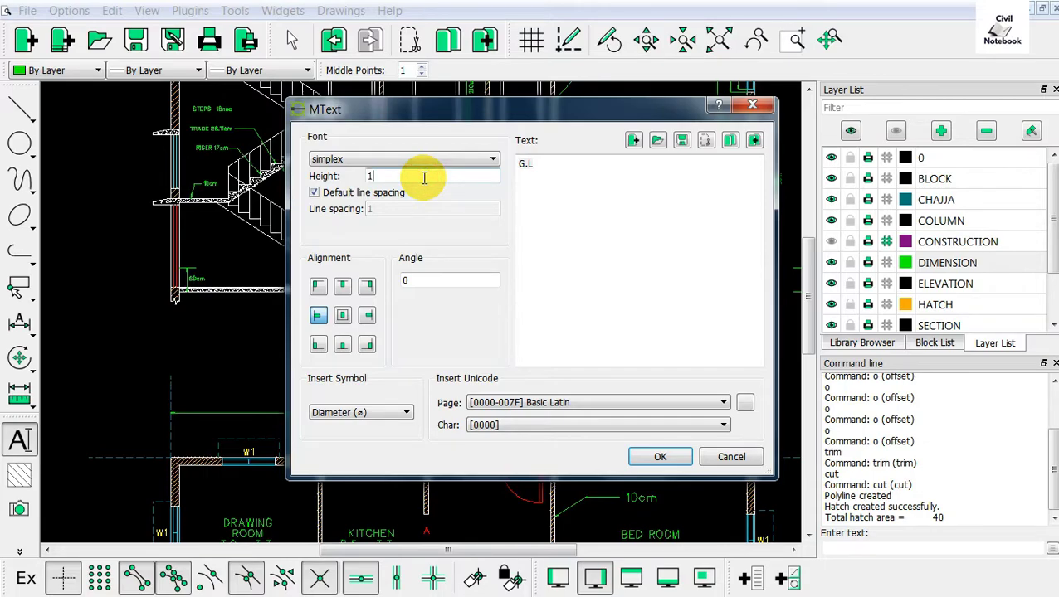
type("4")
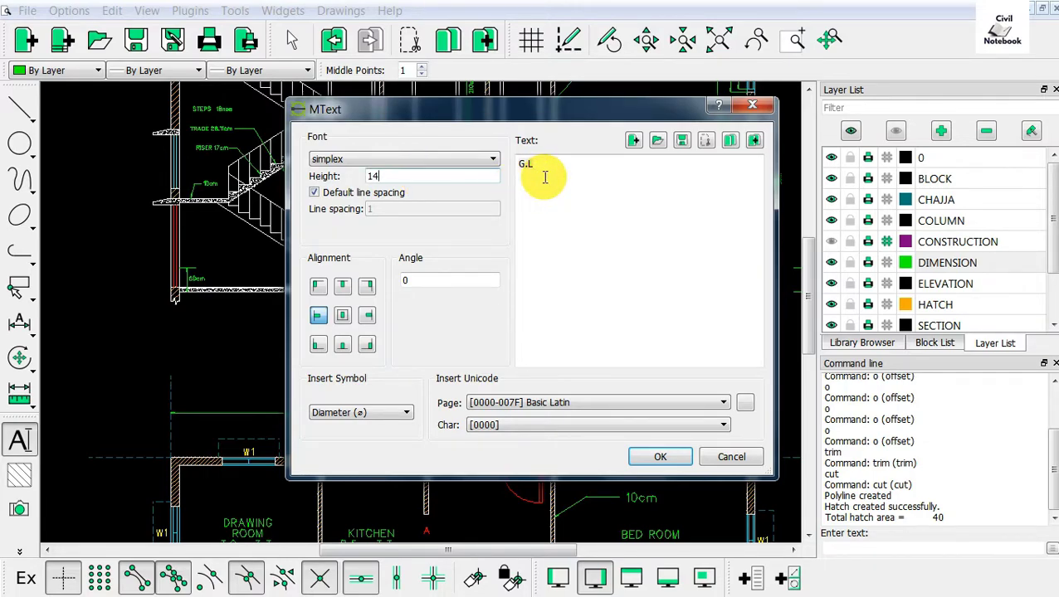
left_click(546, 164)
double_click(545, 164)
type("SECTION XY")
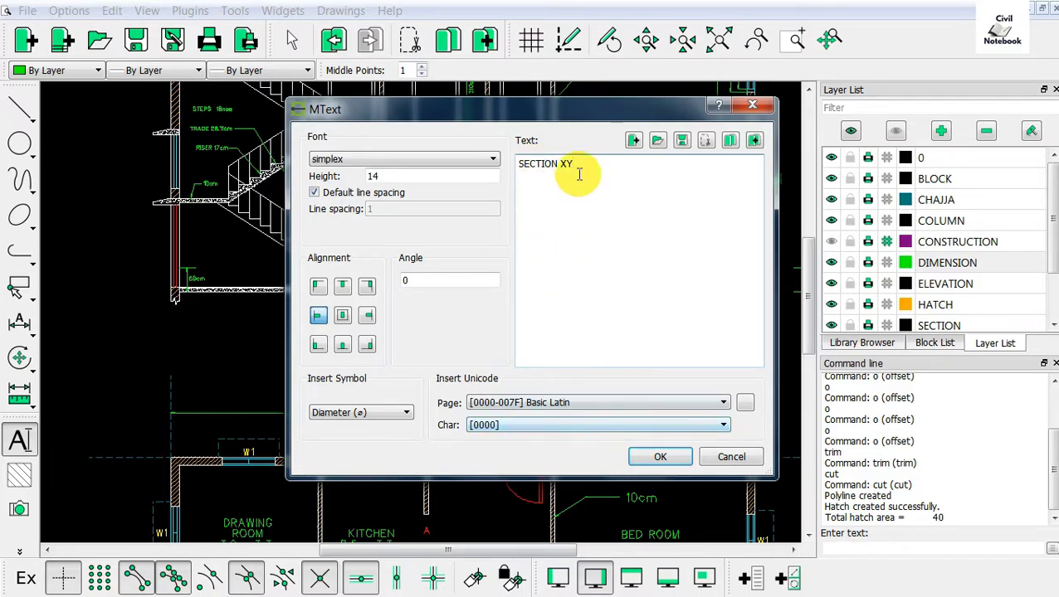
left_click(559, 164)
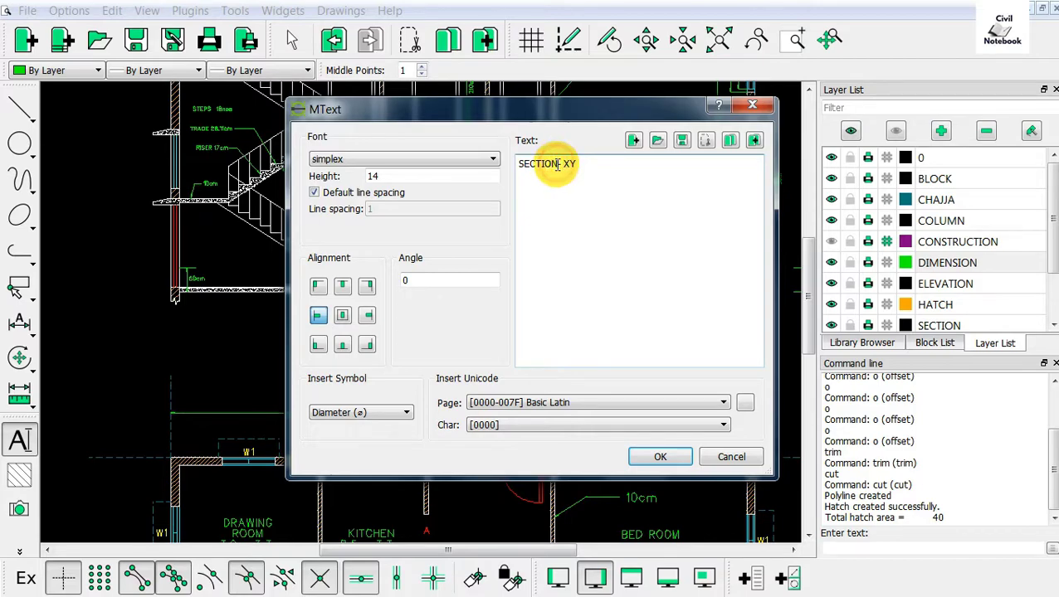
type("-")
left_click(668, 458)
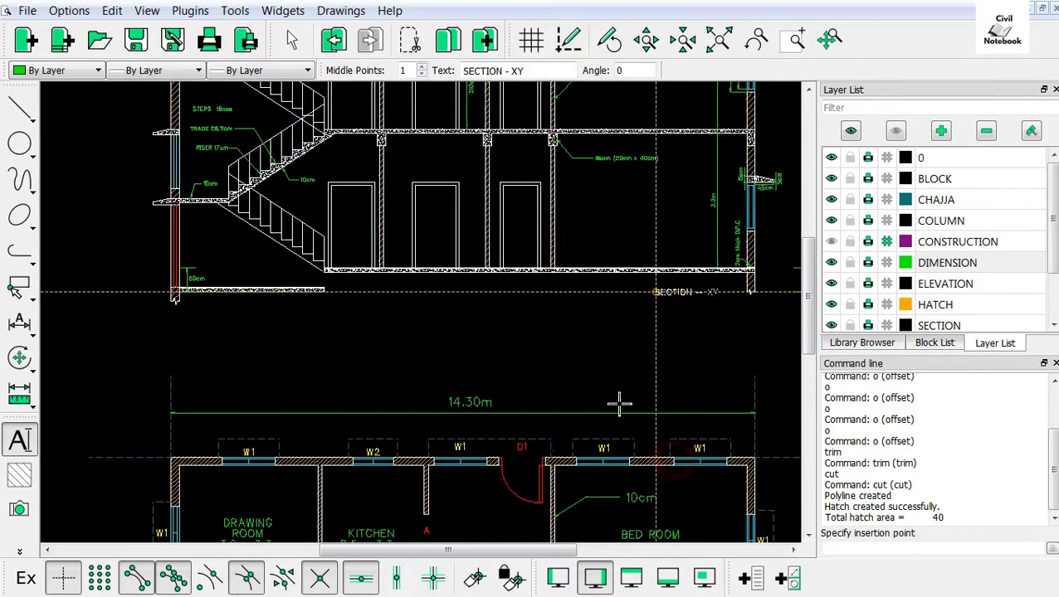
Place the title centred below the section with Restrict Horizontal turned off
left_click(361, 578)
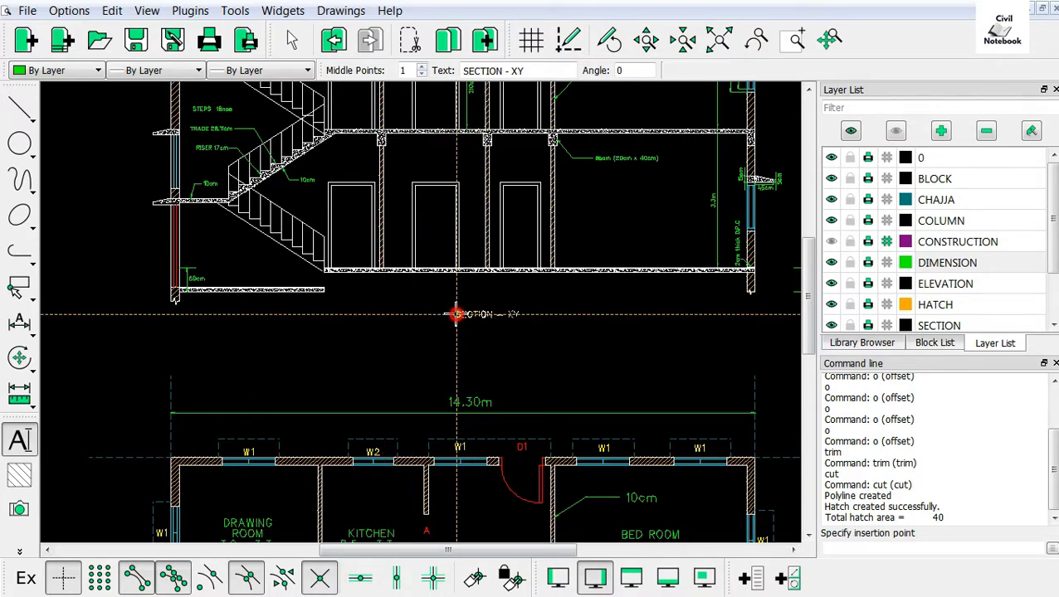
left_click(455, 315)
key("Escape")
scroll(525, 332, "up", 5)
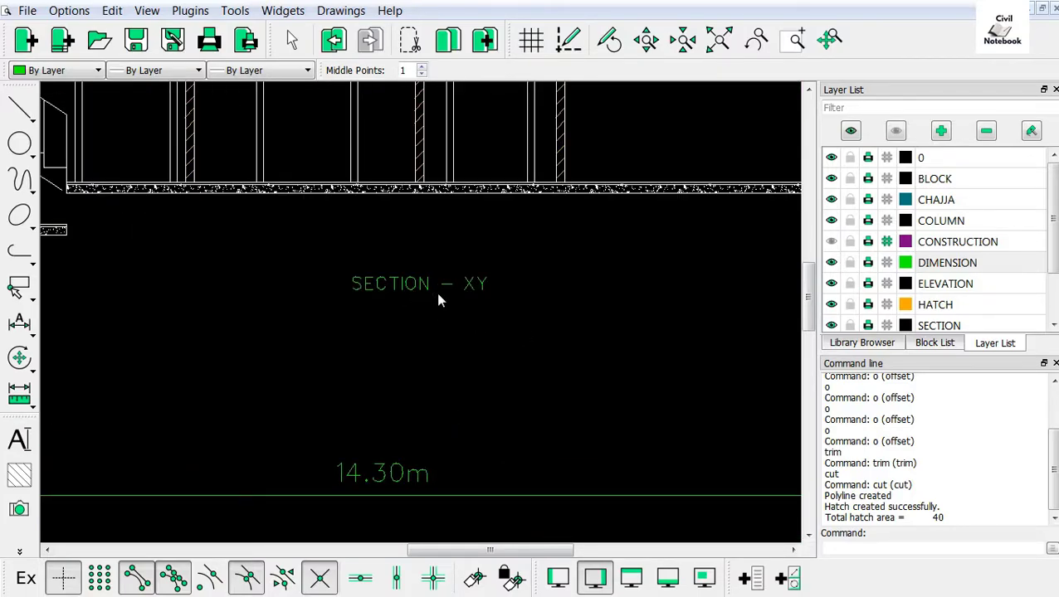
scroll(435, 292, "down", 3)
scroll(440, 311, "up", 1)
scroll(291, 157, "up", 1)
scroll(286, 154, "down", 1)
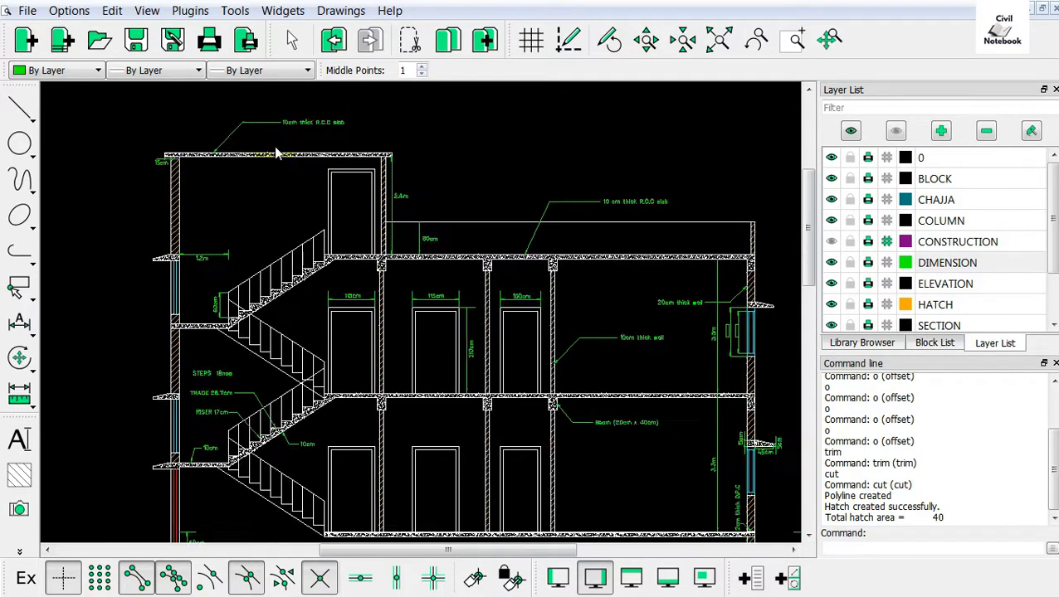
scroll(498, 332, "down", 1)
scroll(529, 332, "down", 1)
scroll(536, 406, "up", 1)
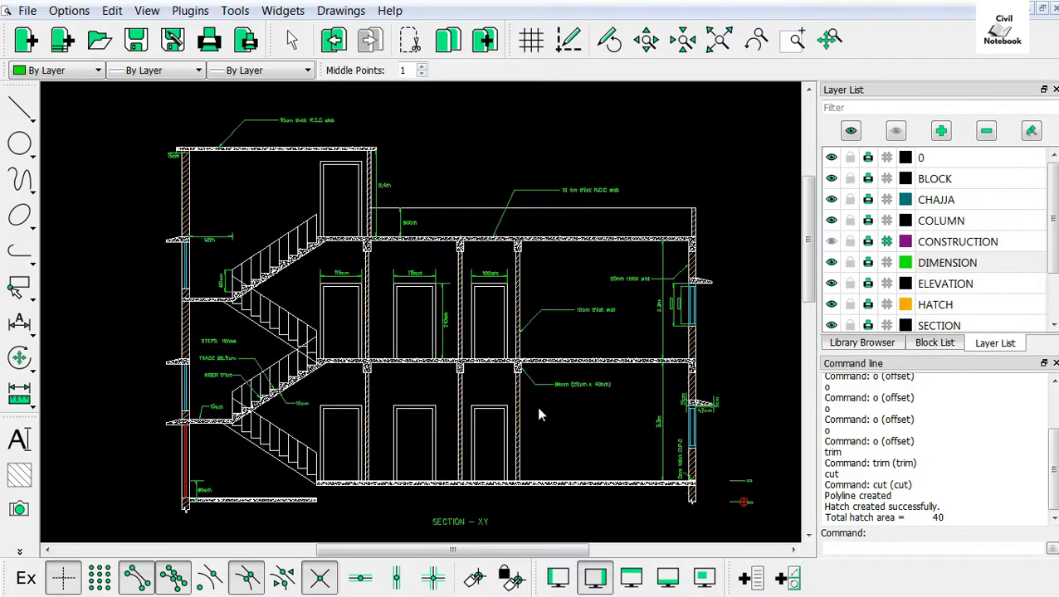